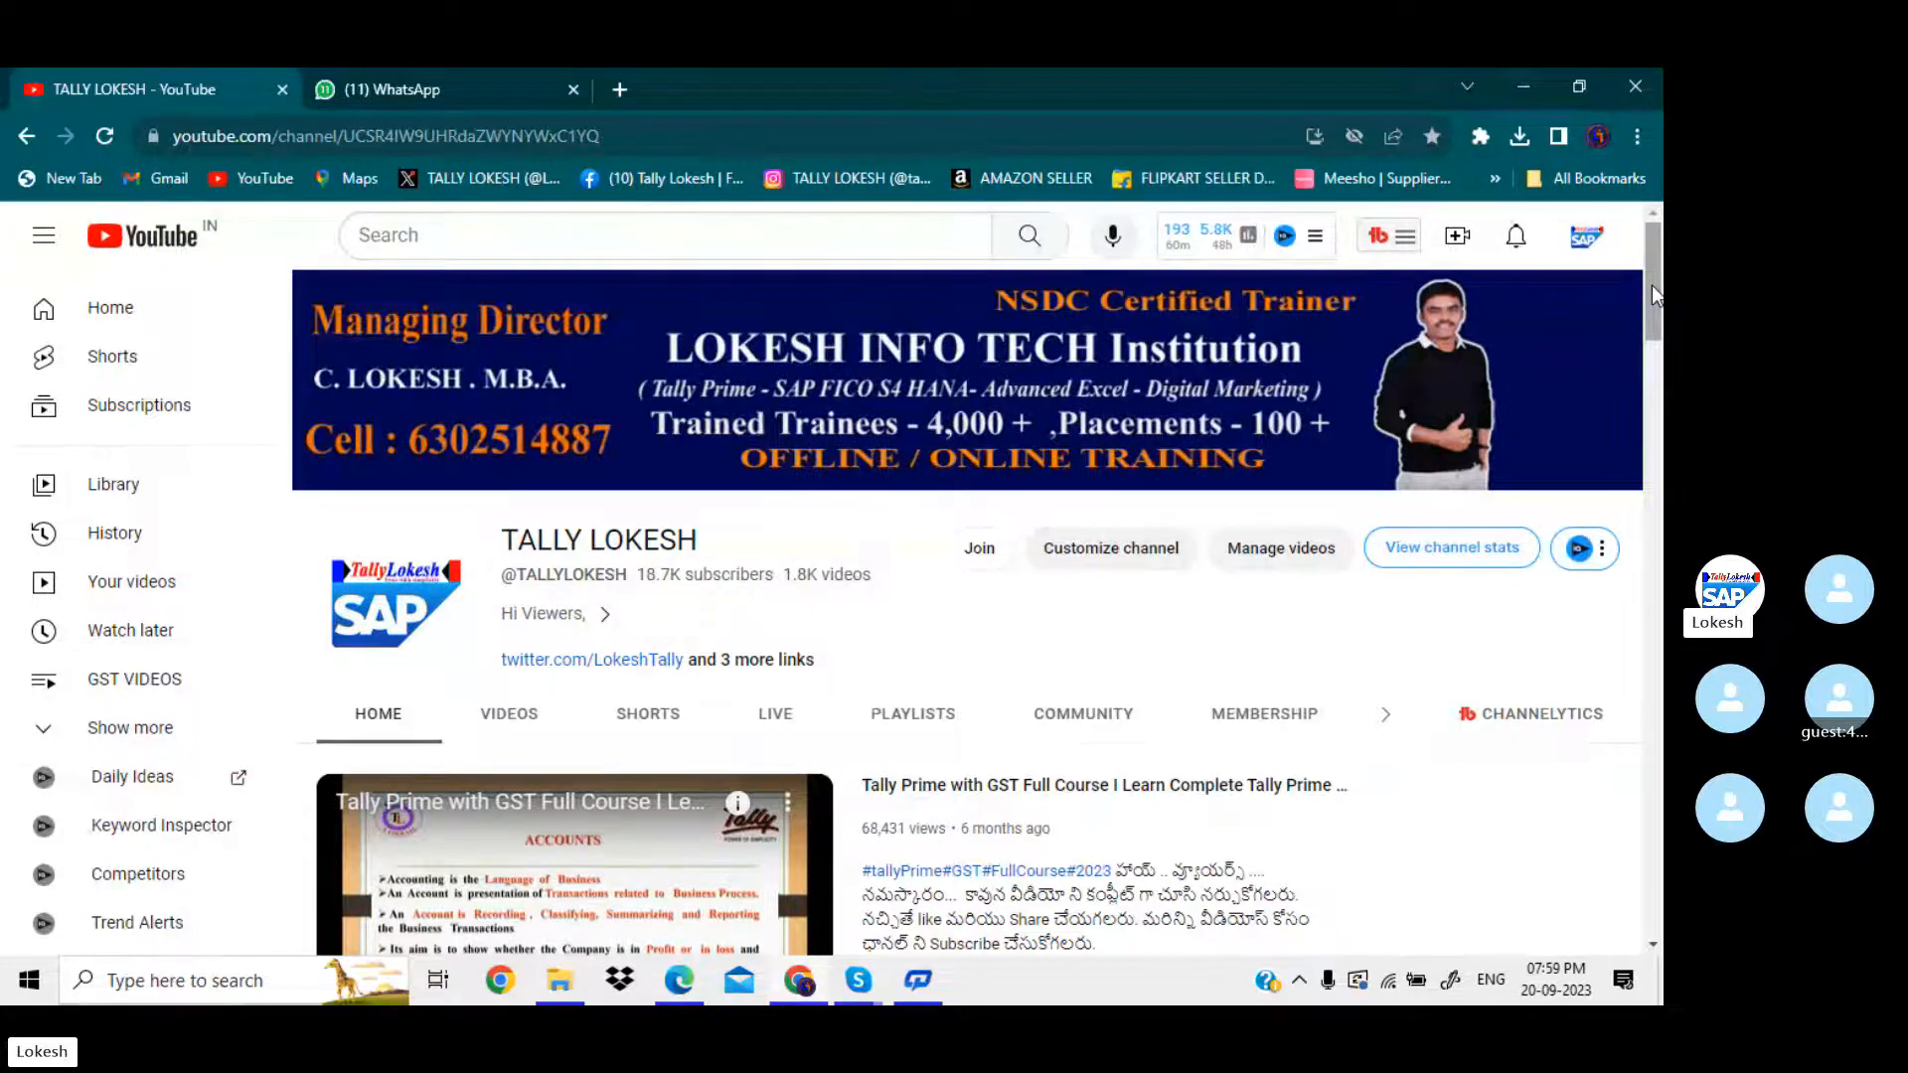
# Switch to the PDF material in Edge and bring up the provision and adjustment entries for 31st March.
pyautogui.click(693, 997)
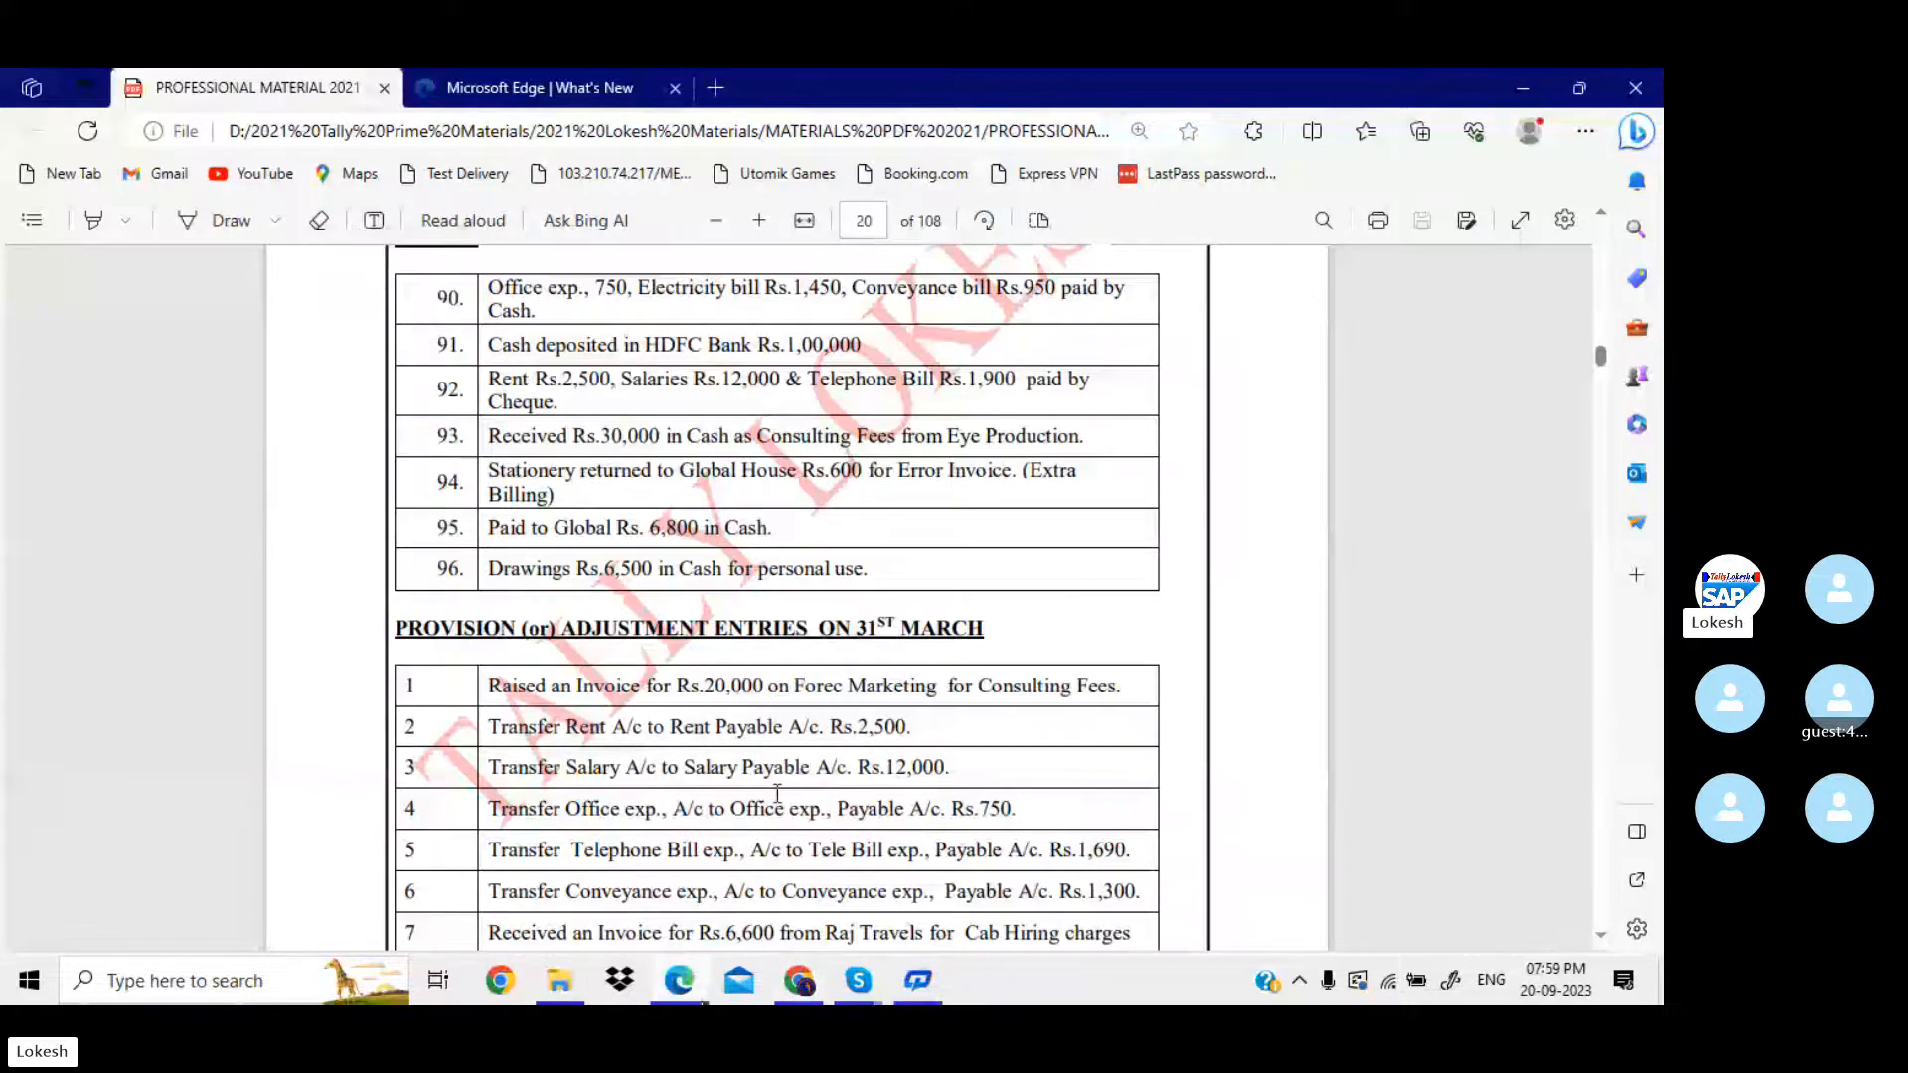
pyautogui.scroll(-2, 830, 732)
pyautogui.scroll(-3, 830, 732)
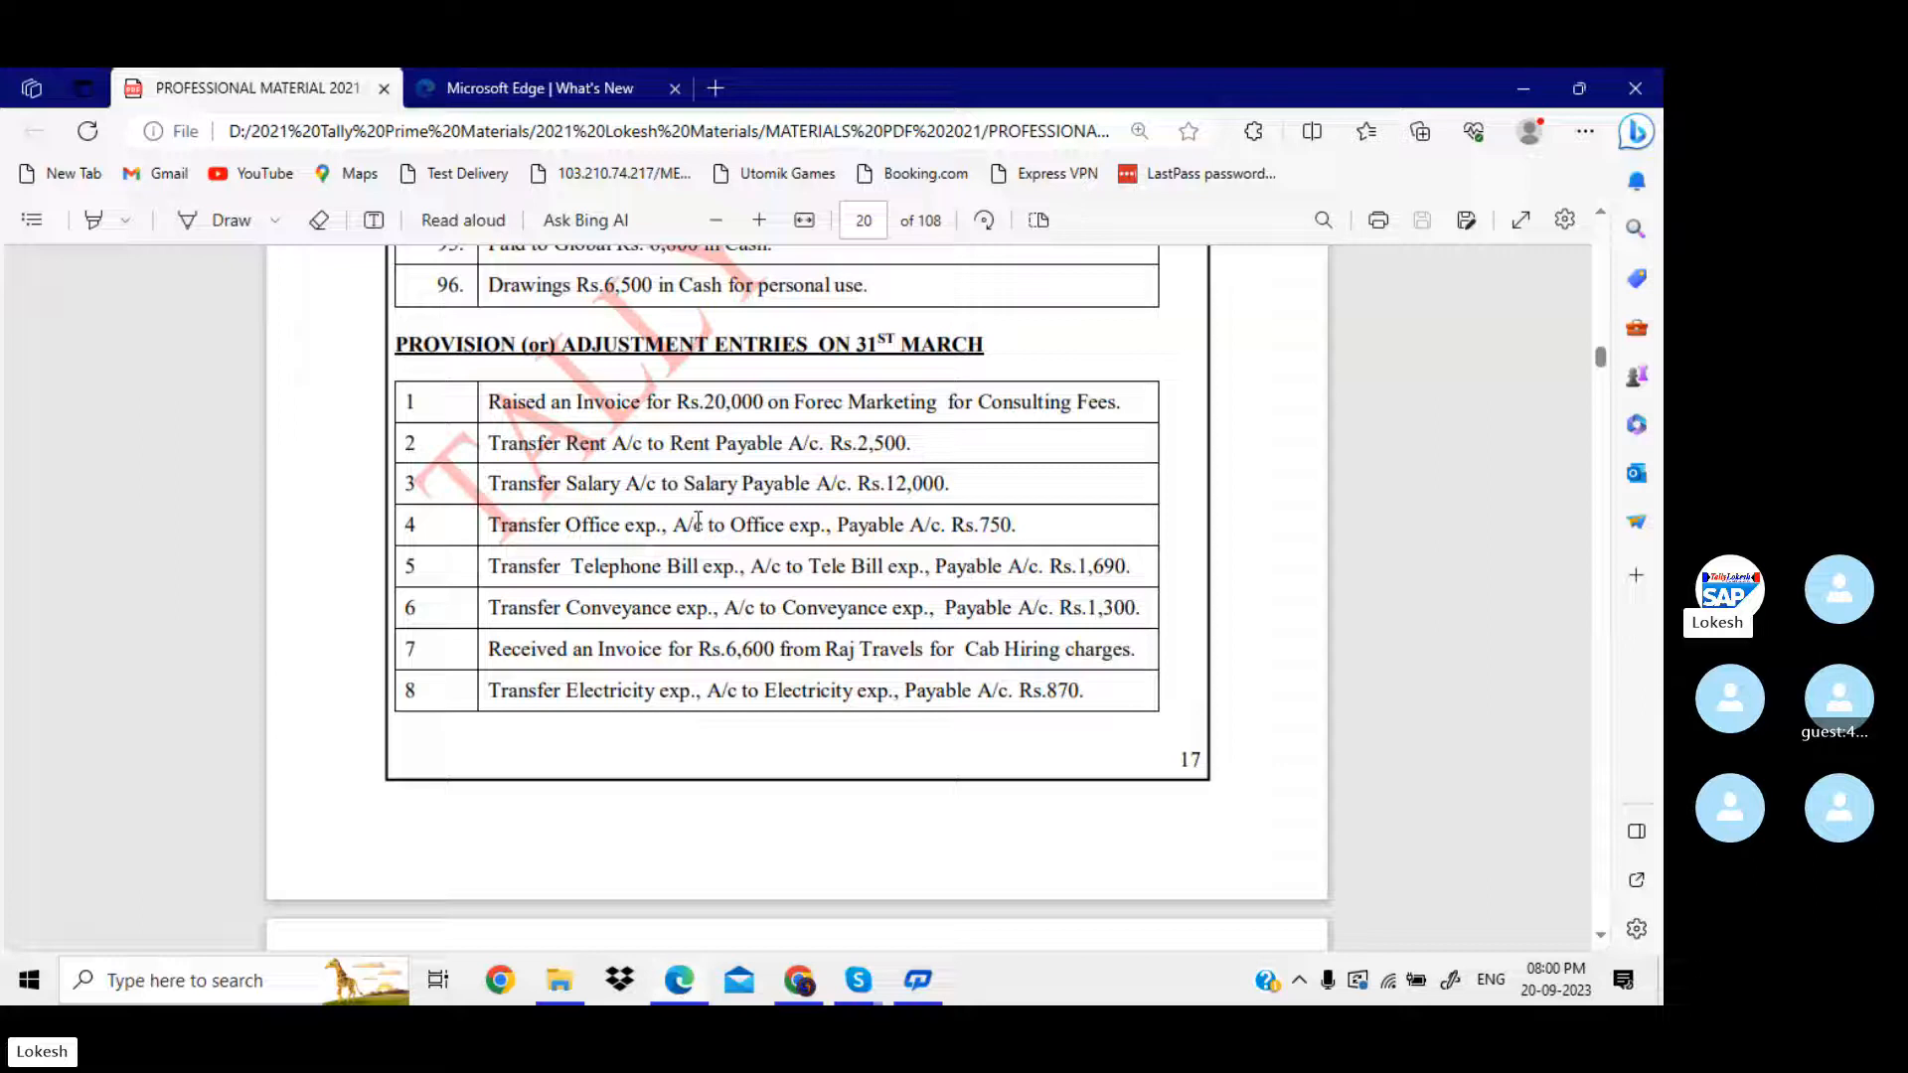
# Minimize the open windows, launch TallyPrime 3.0 from the desktop and continue in Educational Mode.
pyautogui.click(1519, 86)
pyautogui.click(1519, 84)
pyautogui.click(1519, 84)
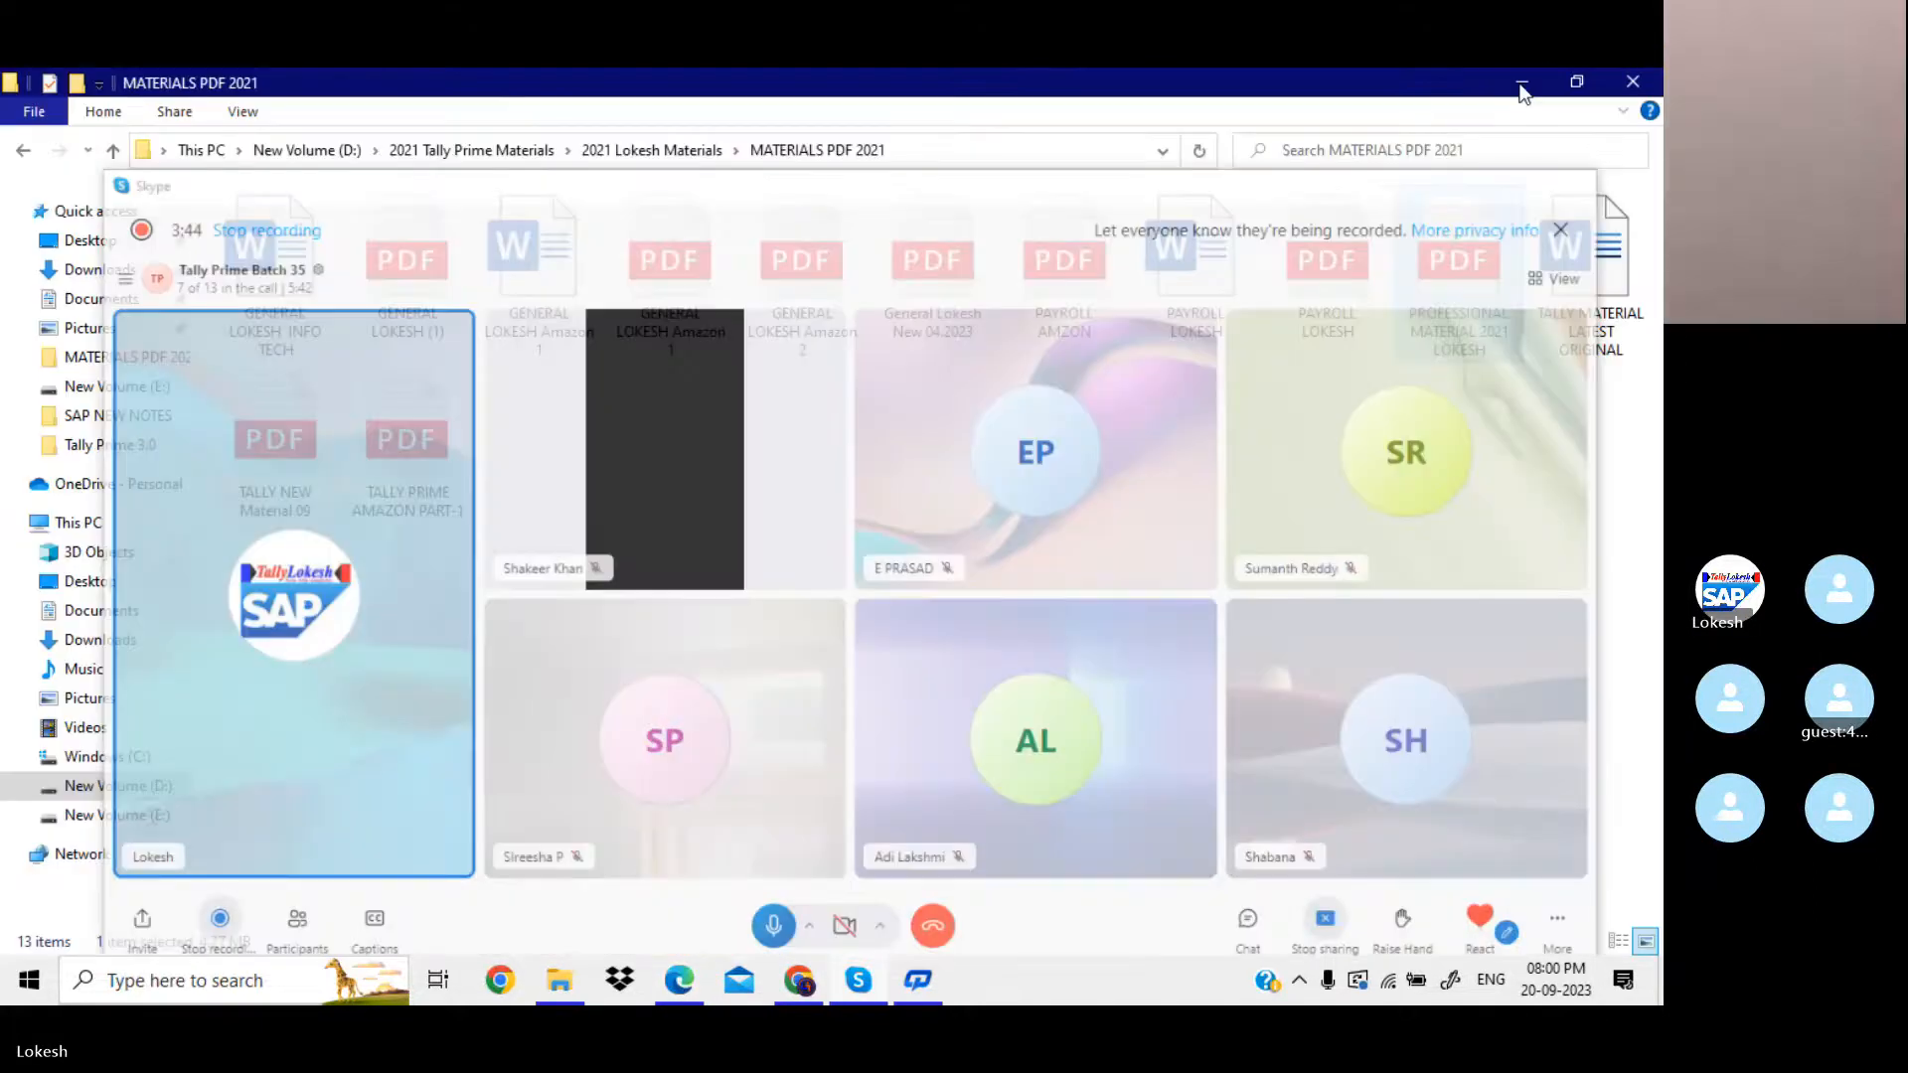
pyautogui.click(1519, 83)
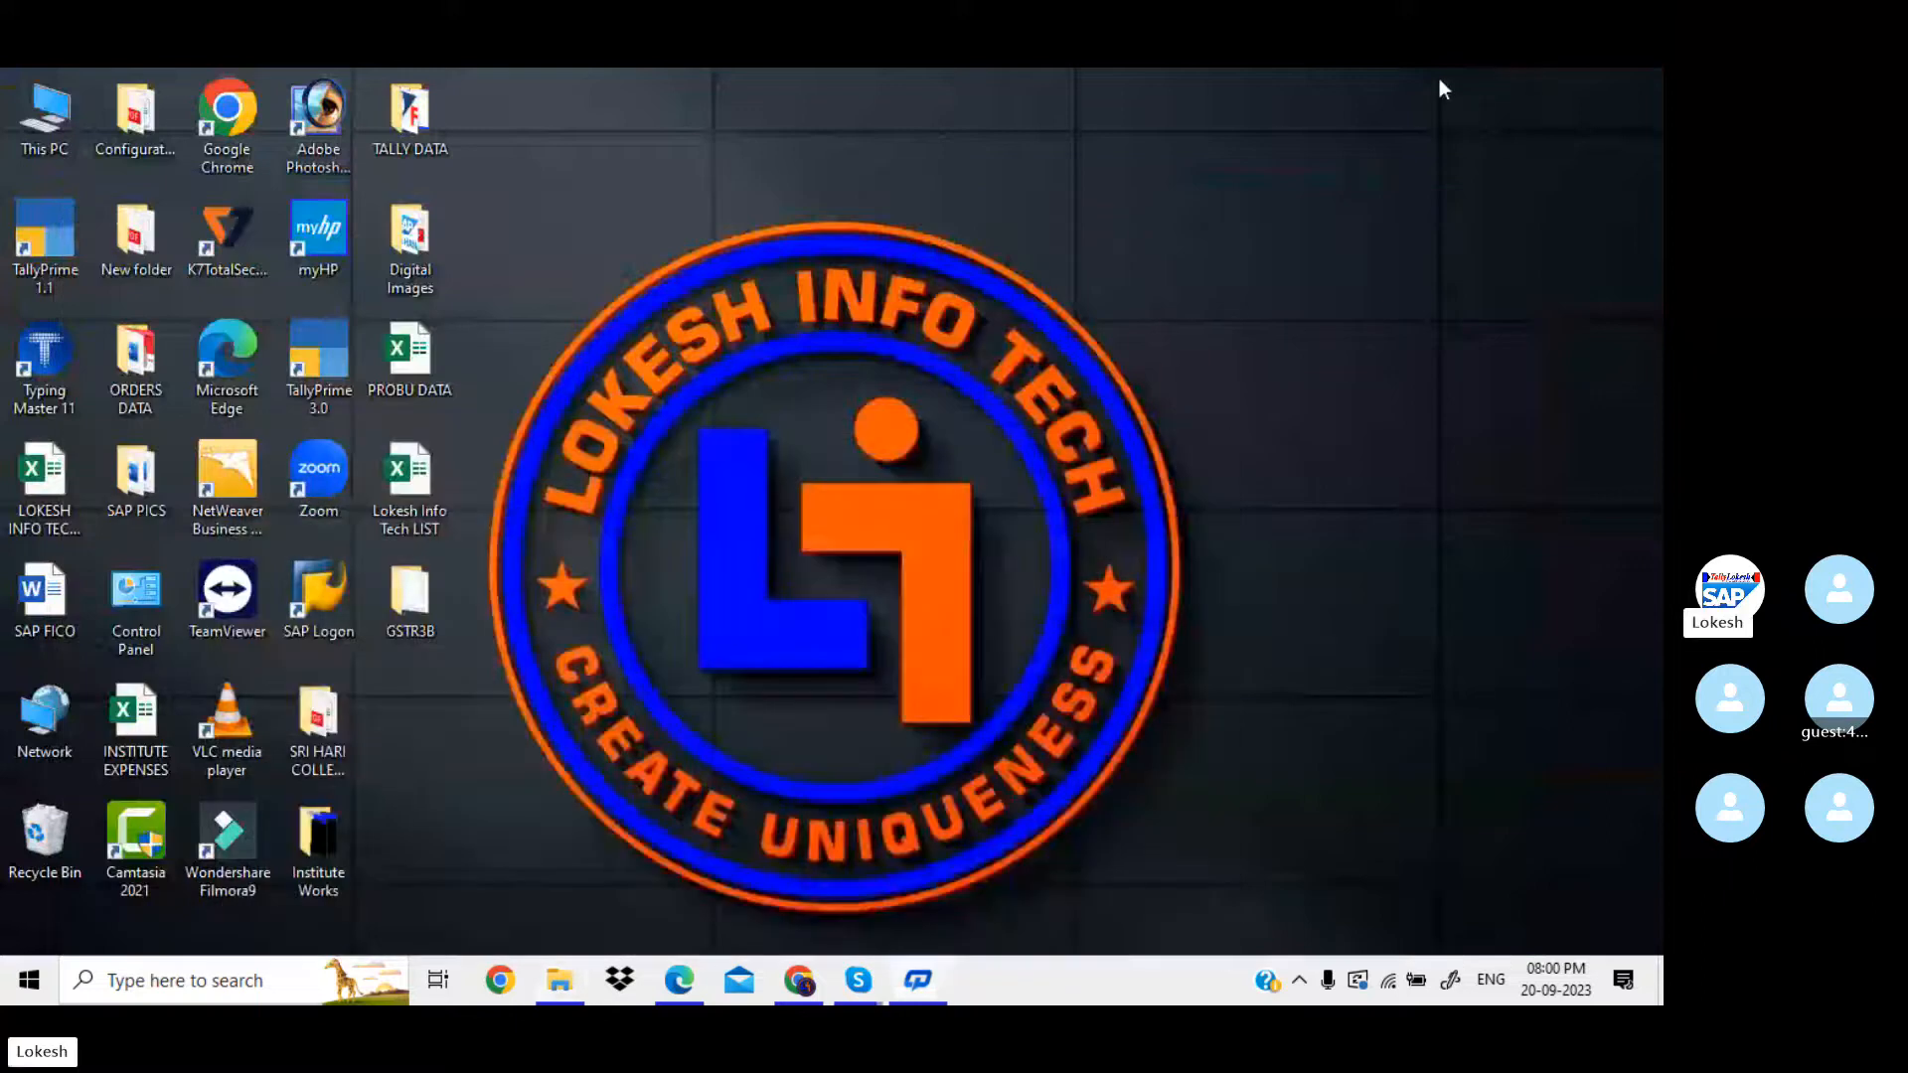
pyautogui.click(338, 358)
pyautogui.doubleClick(339, 357)
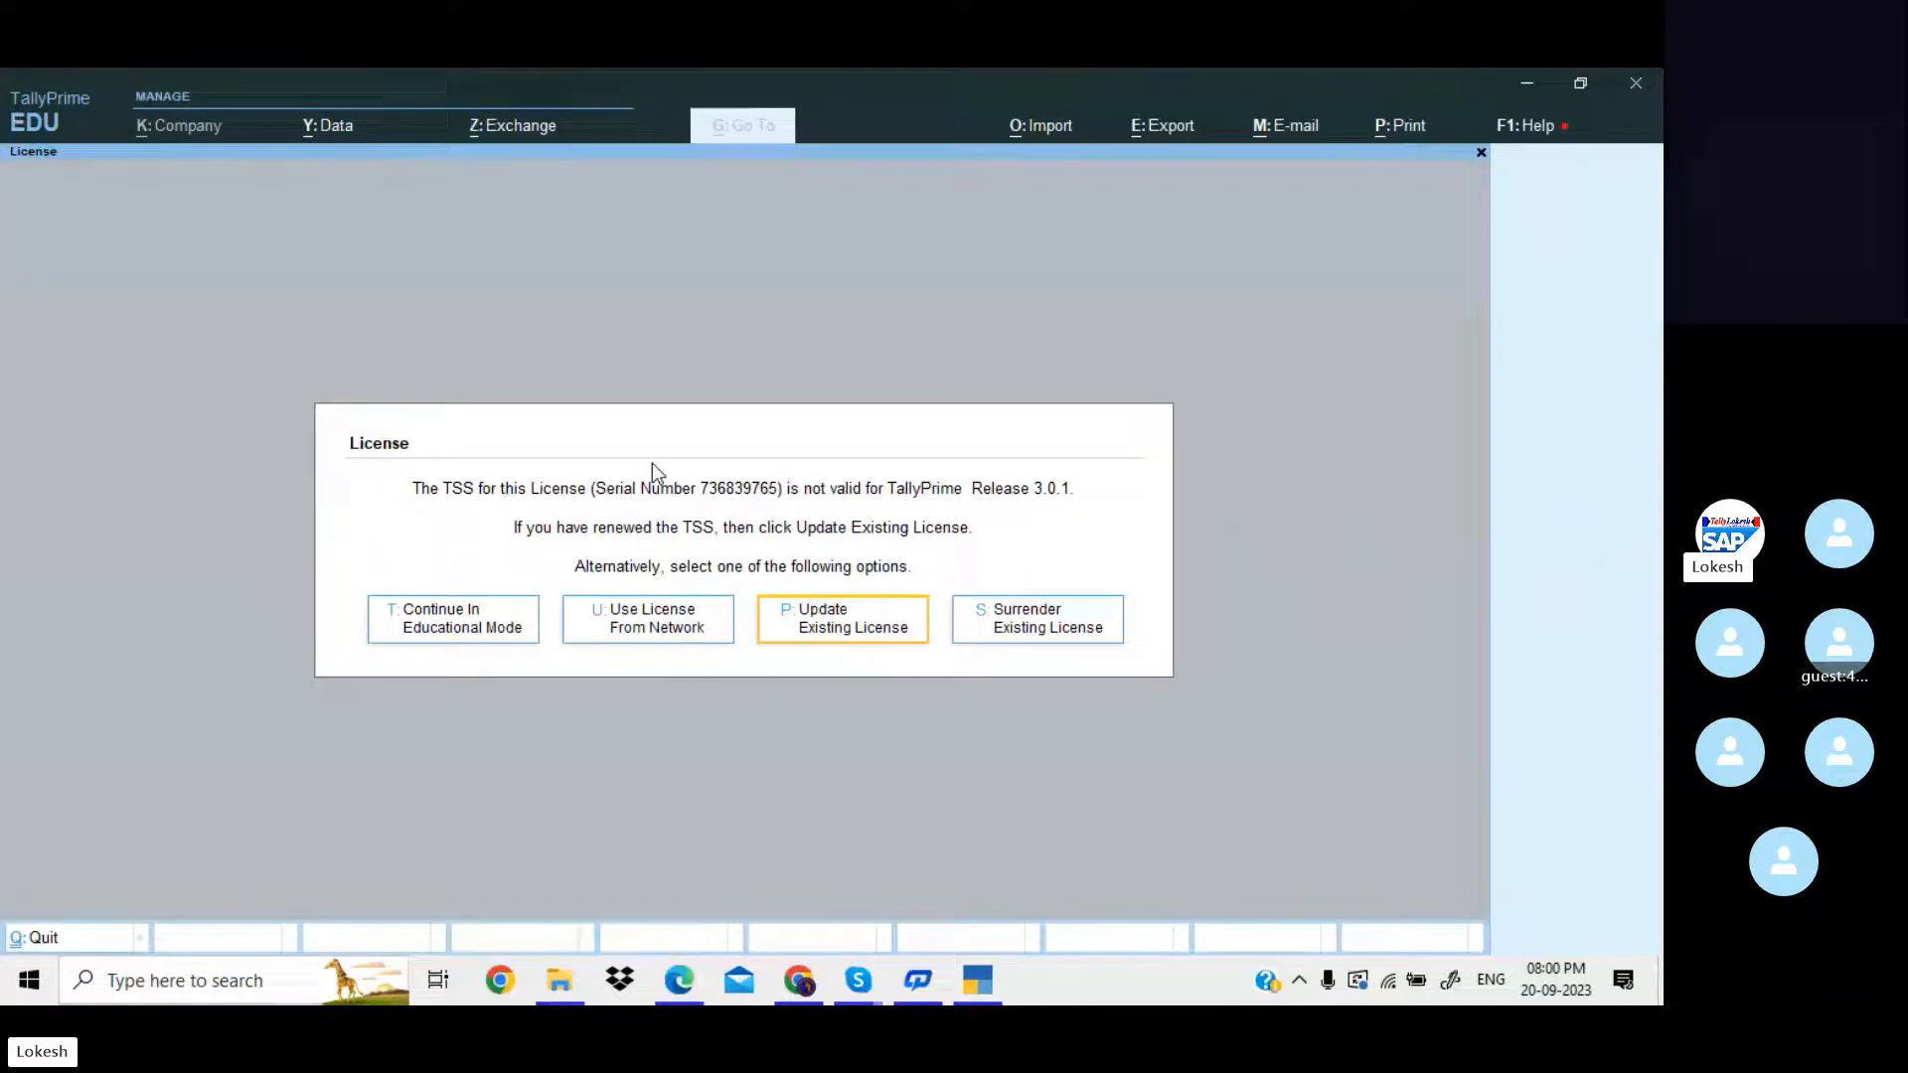
pyautogui.click(488, 634)
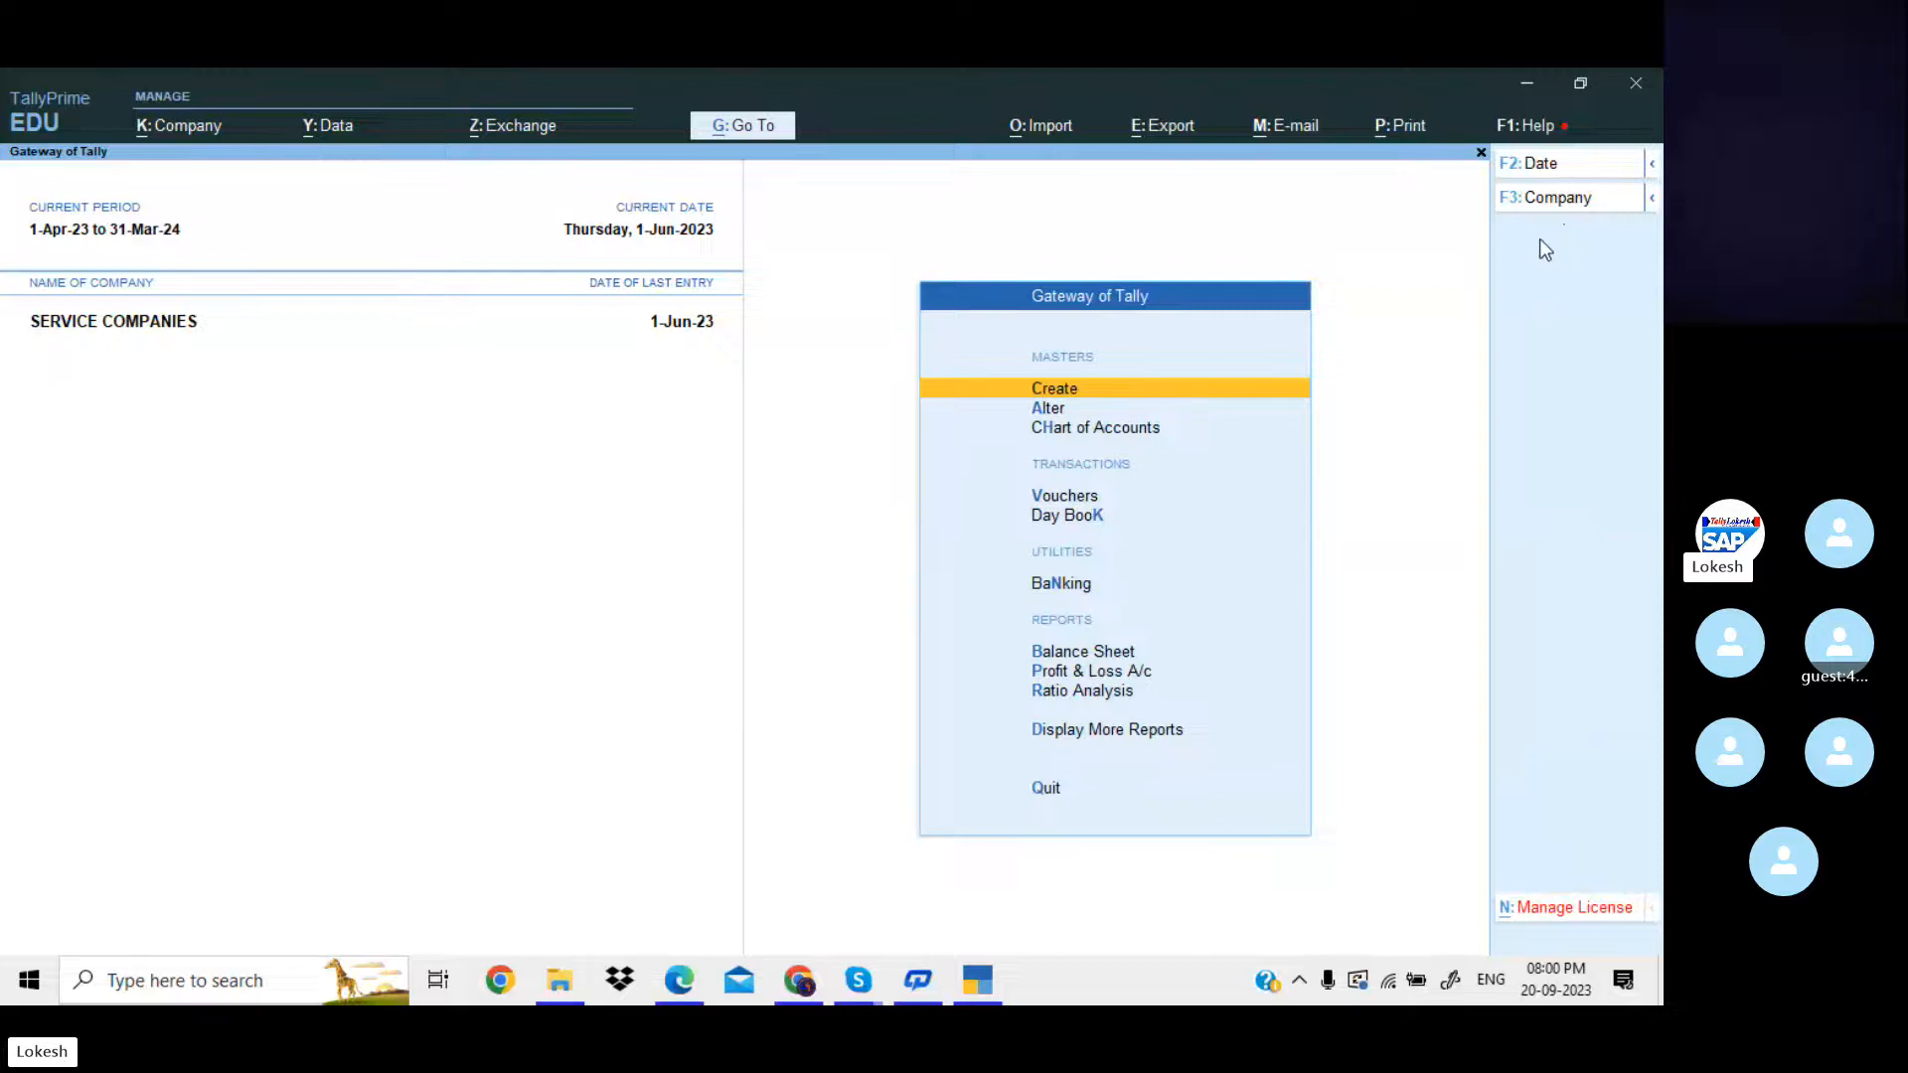
# Shut the loaded company and select SERVICE COMPANIES again from the list of companies.
pyautogui.click(1584, 204)
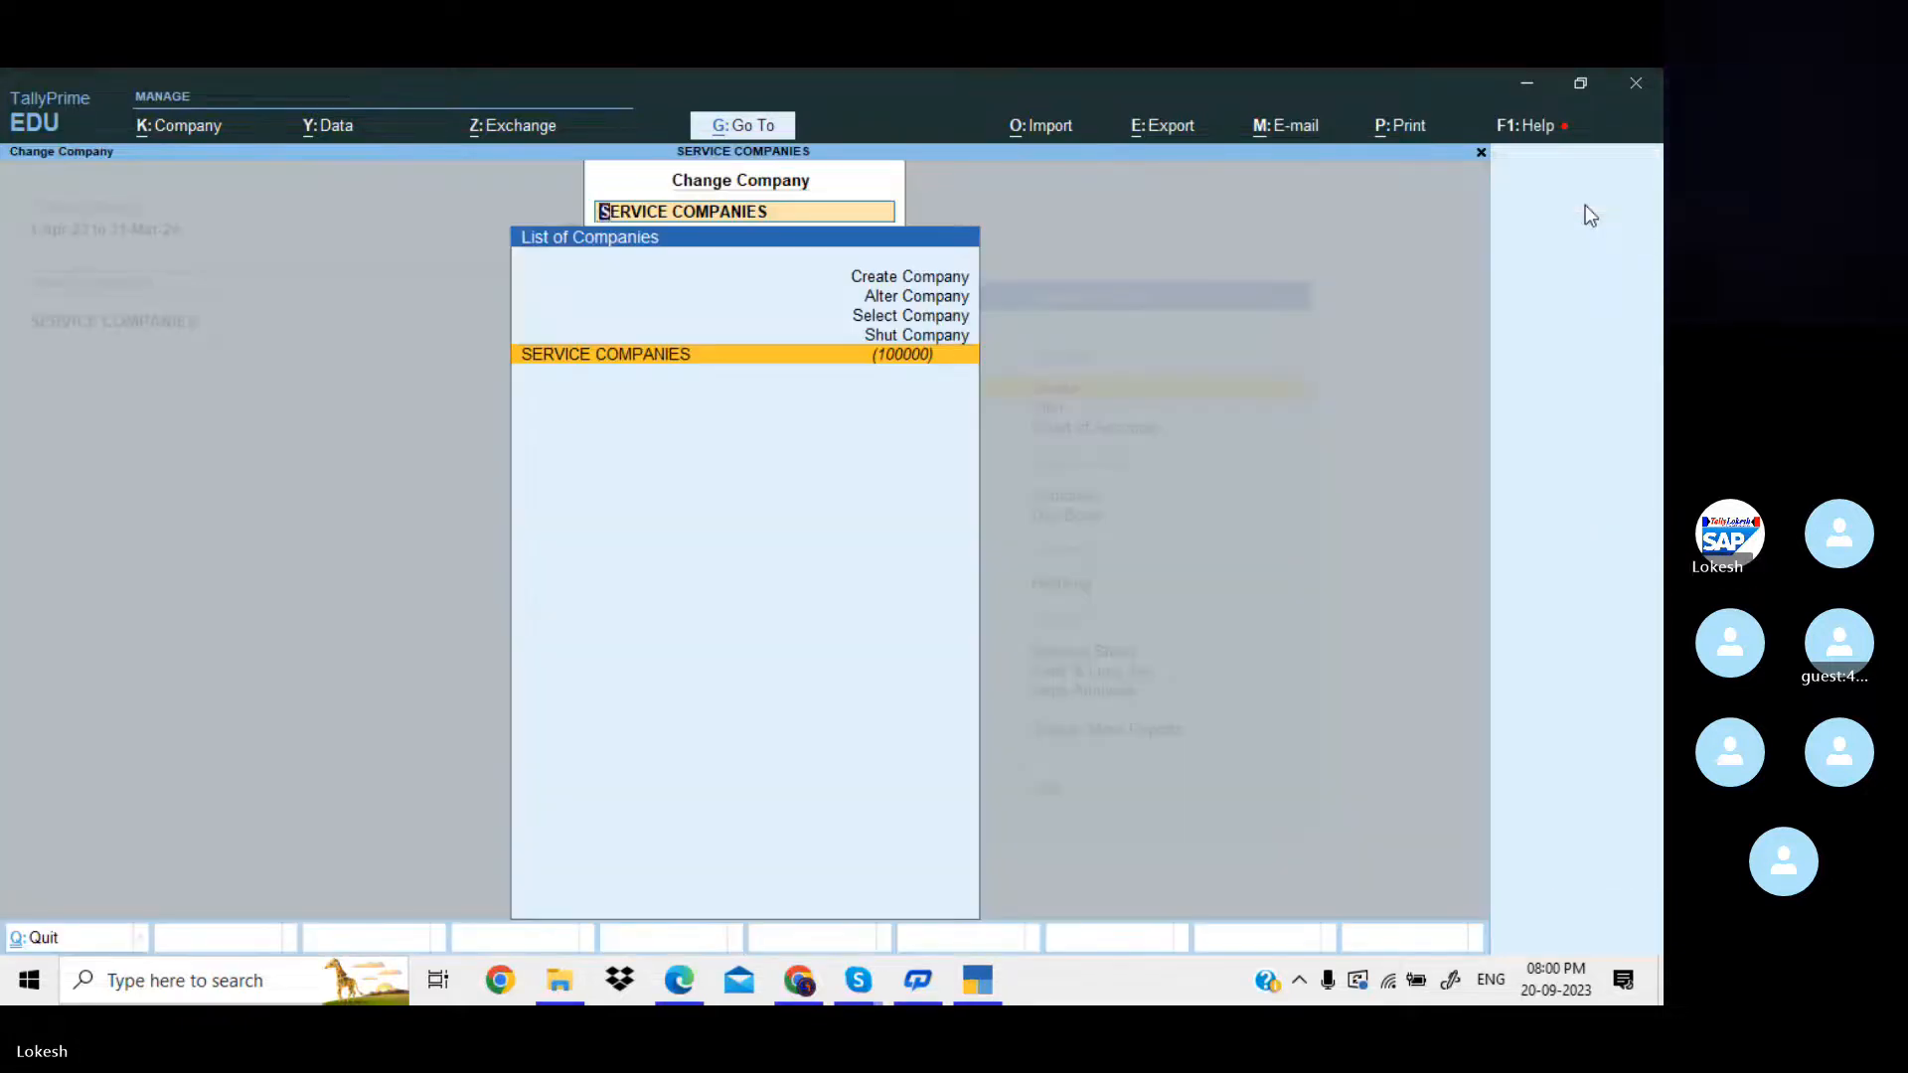
pyautogui.press('Up')
pyautogui.press('Return')
pyautogui.press('Return')
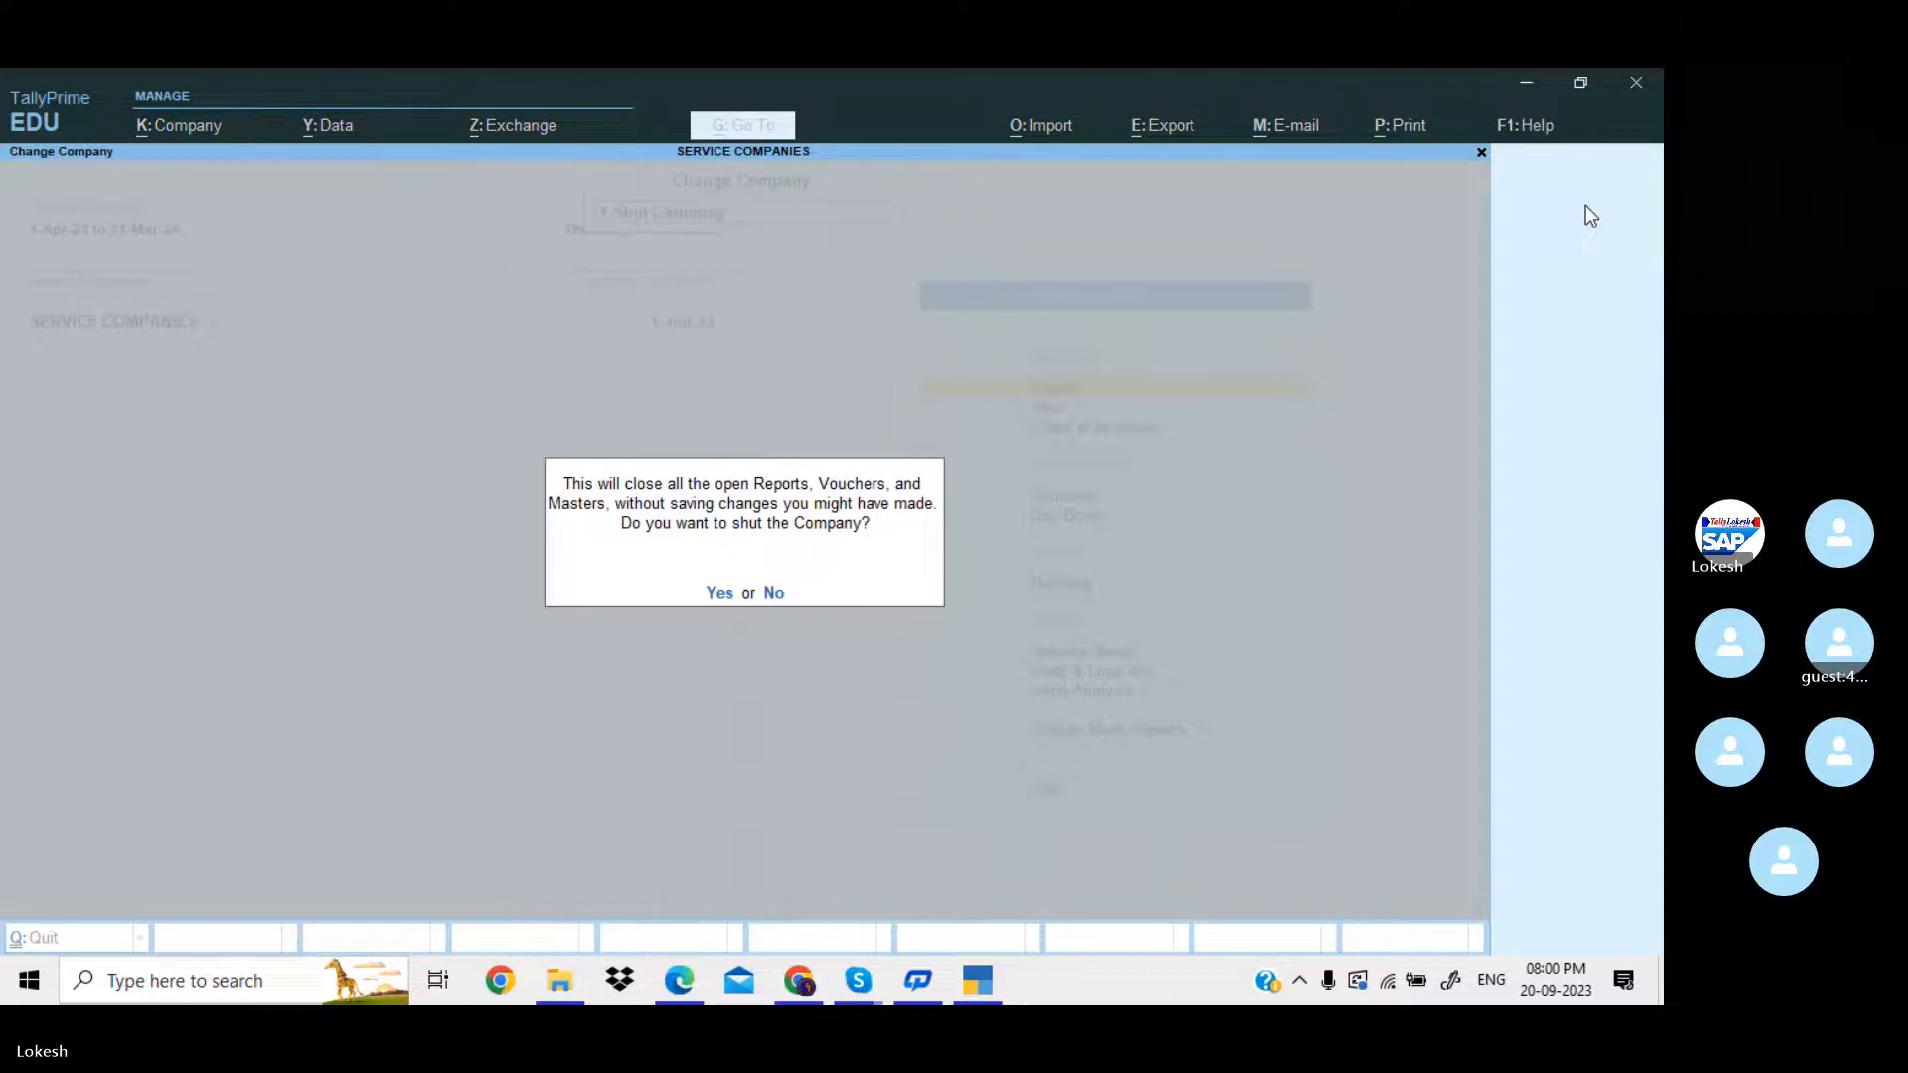
pyautogui.press('y')
pyautogui.press('Down')
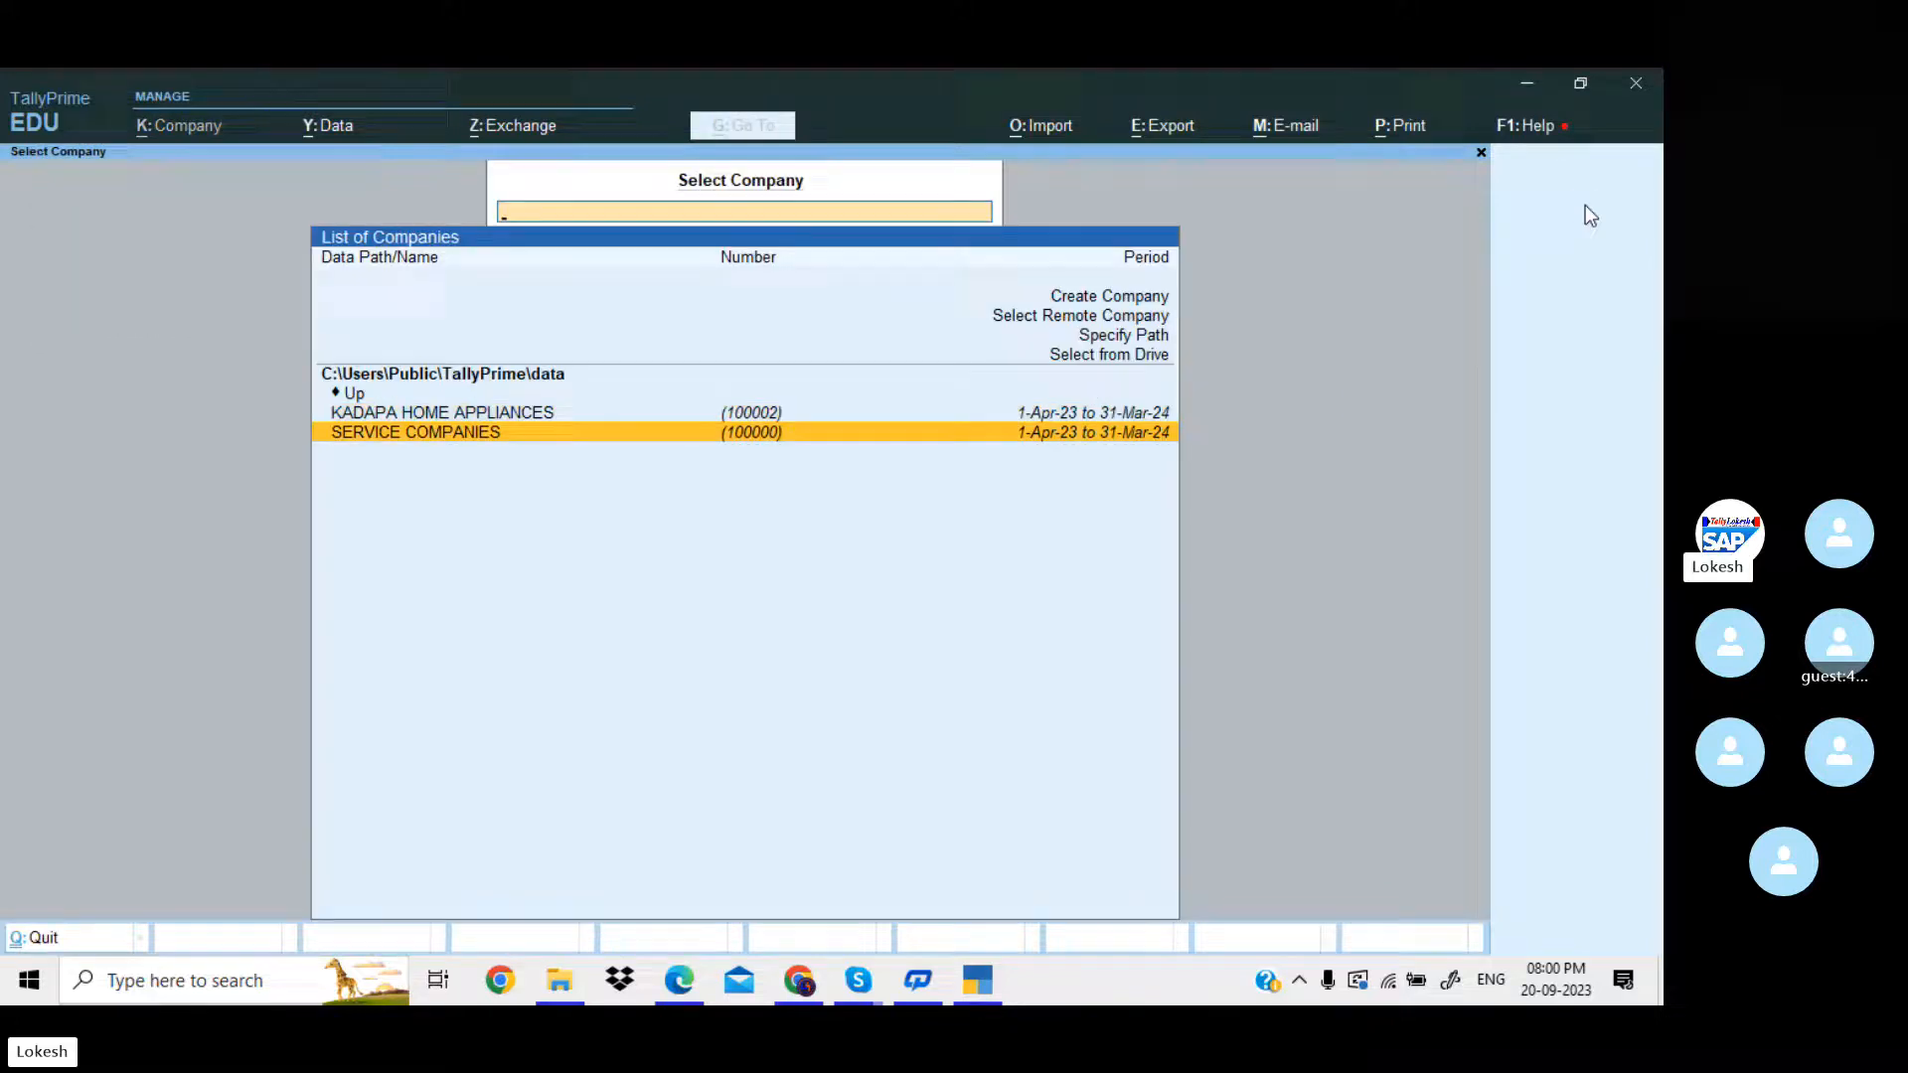
pyautogui.press('Return')
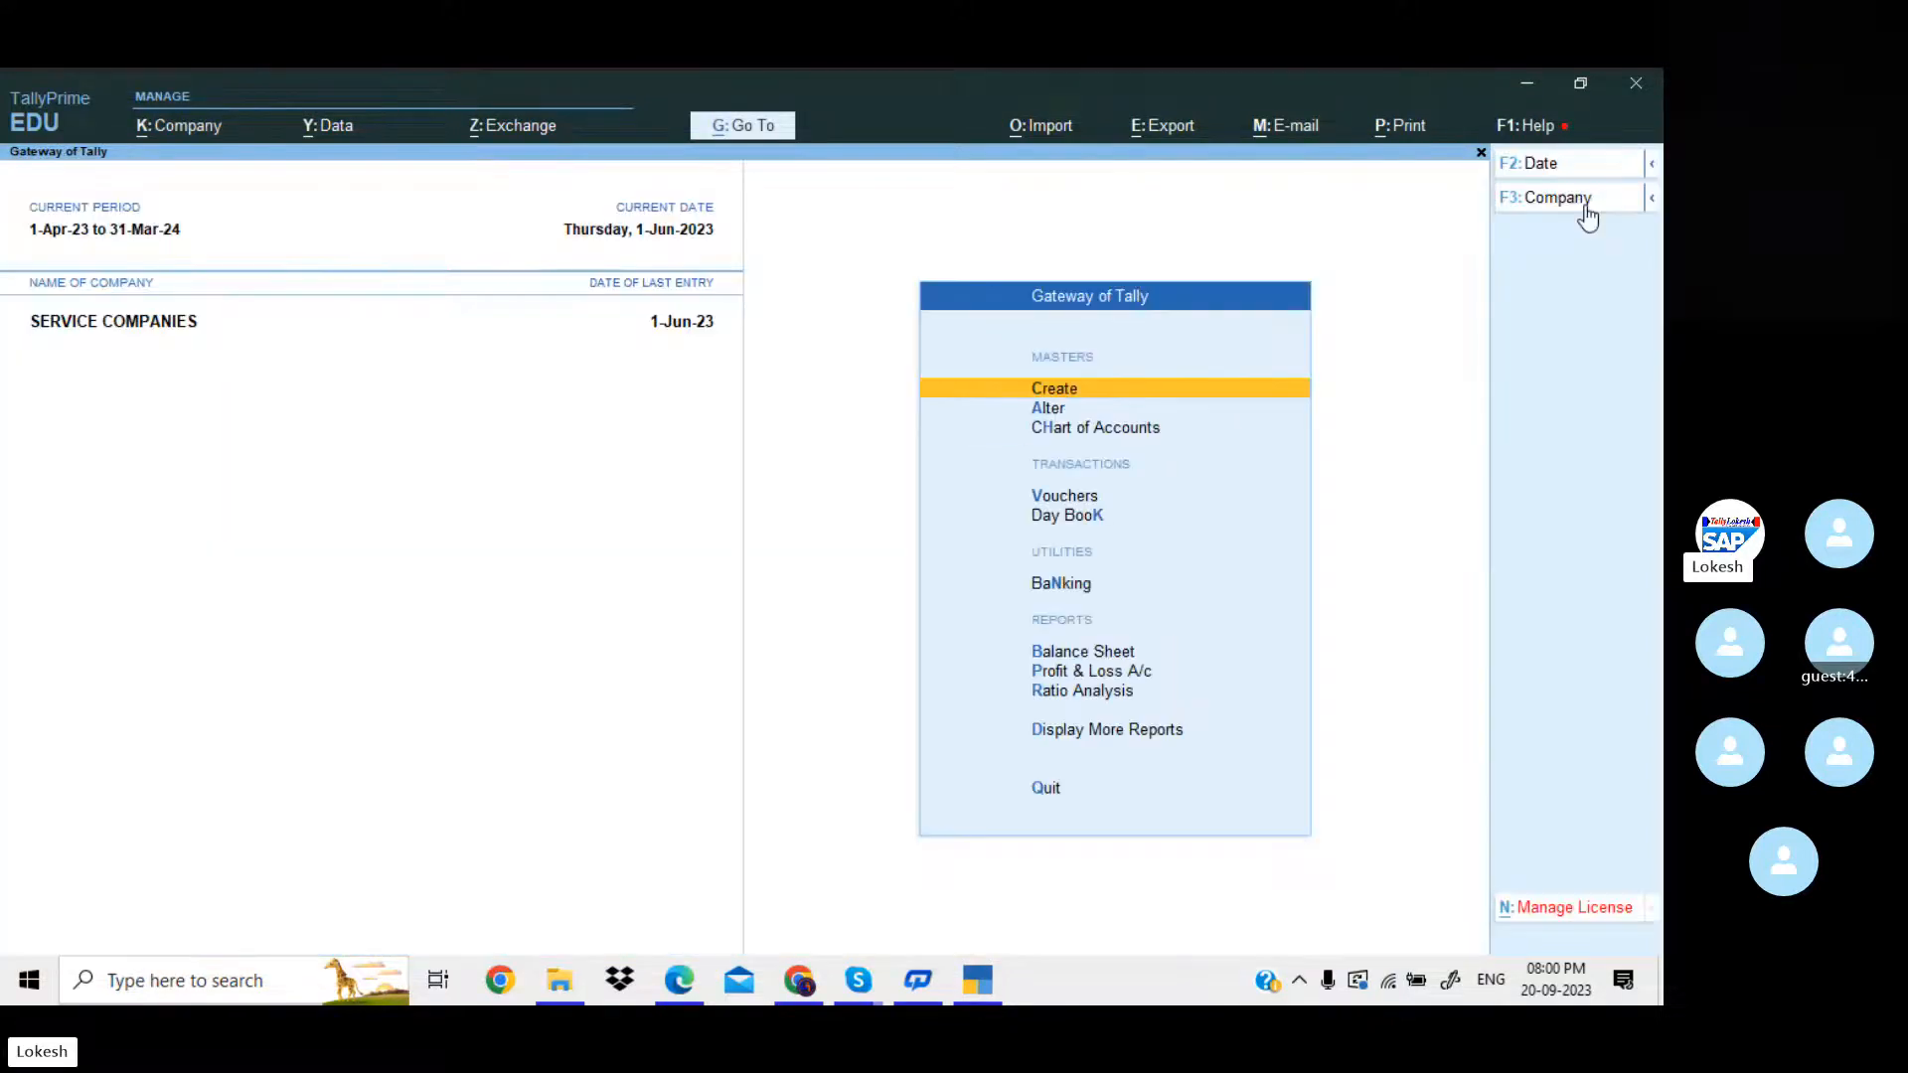
# Show the Day Book for the period 1-Apr-23 to 1-Jun-23.
pyautogui.press('Down')
pyautogui.press('Down')
pyautogui.press('Down')
pyautogui.press('Down')
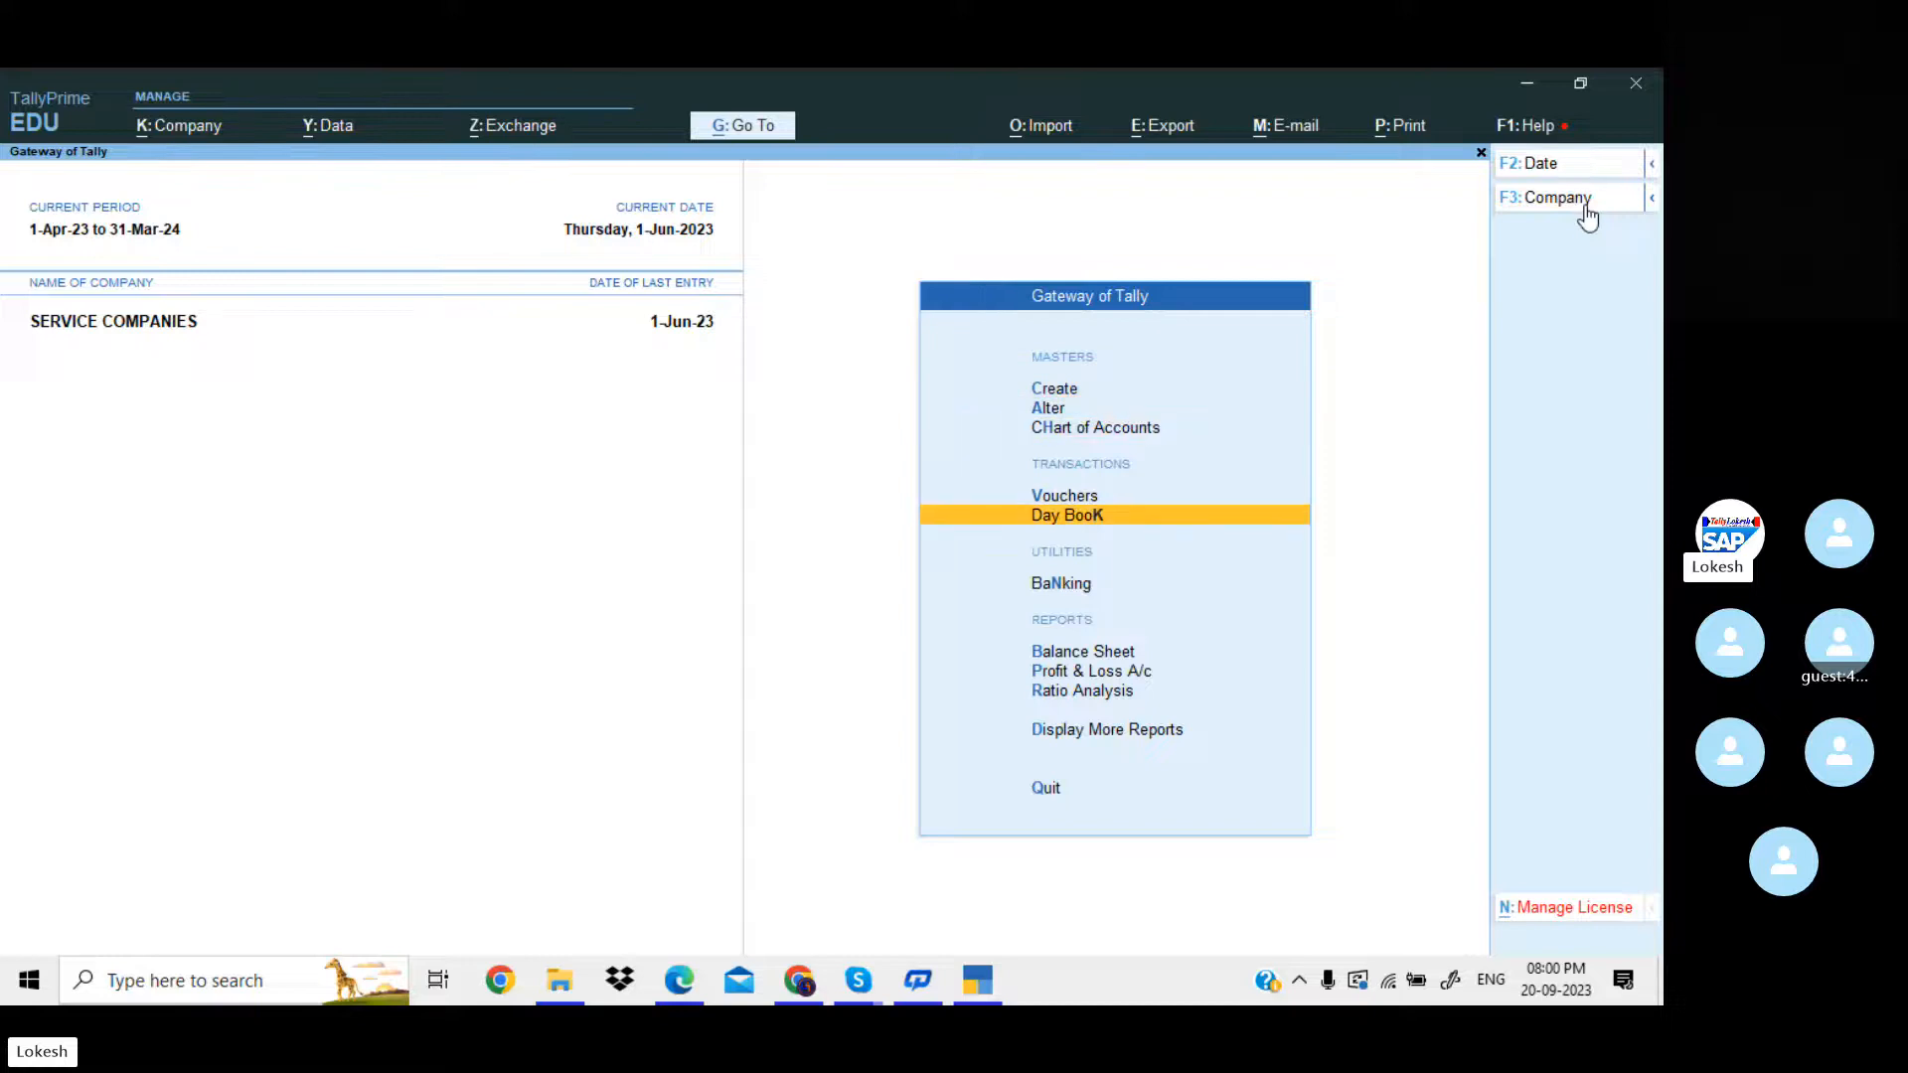
pyautogui.press('Return')
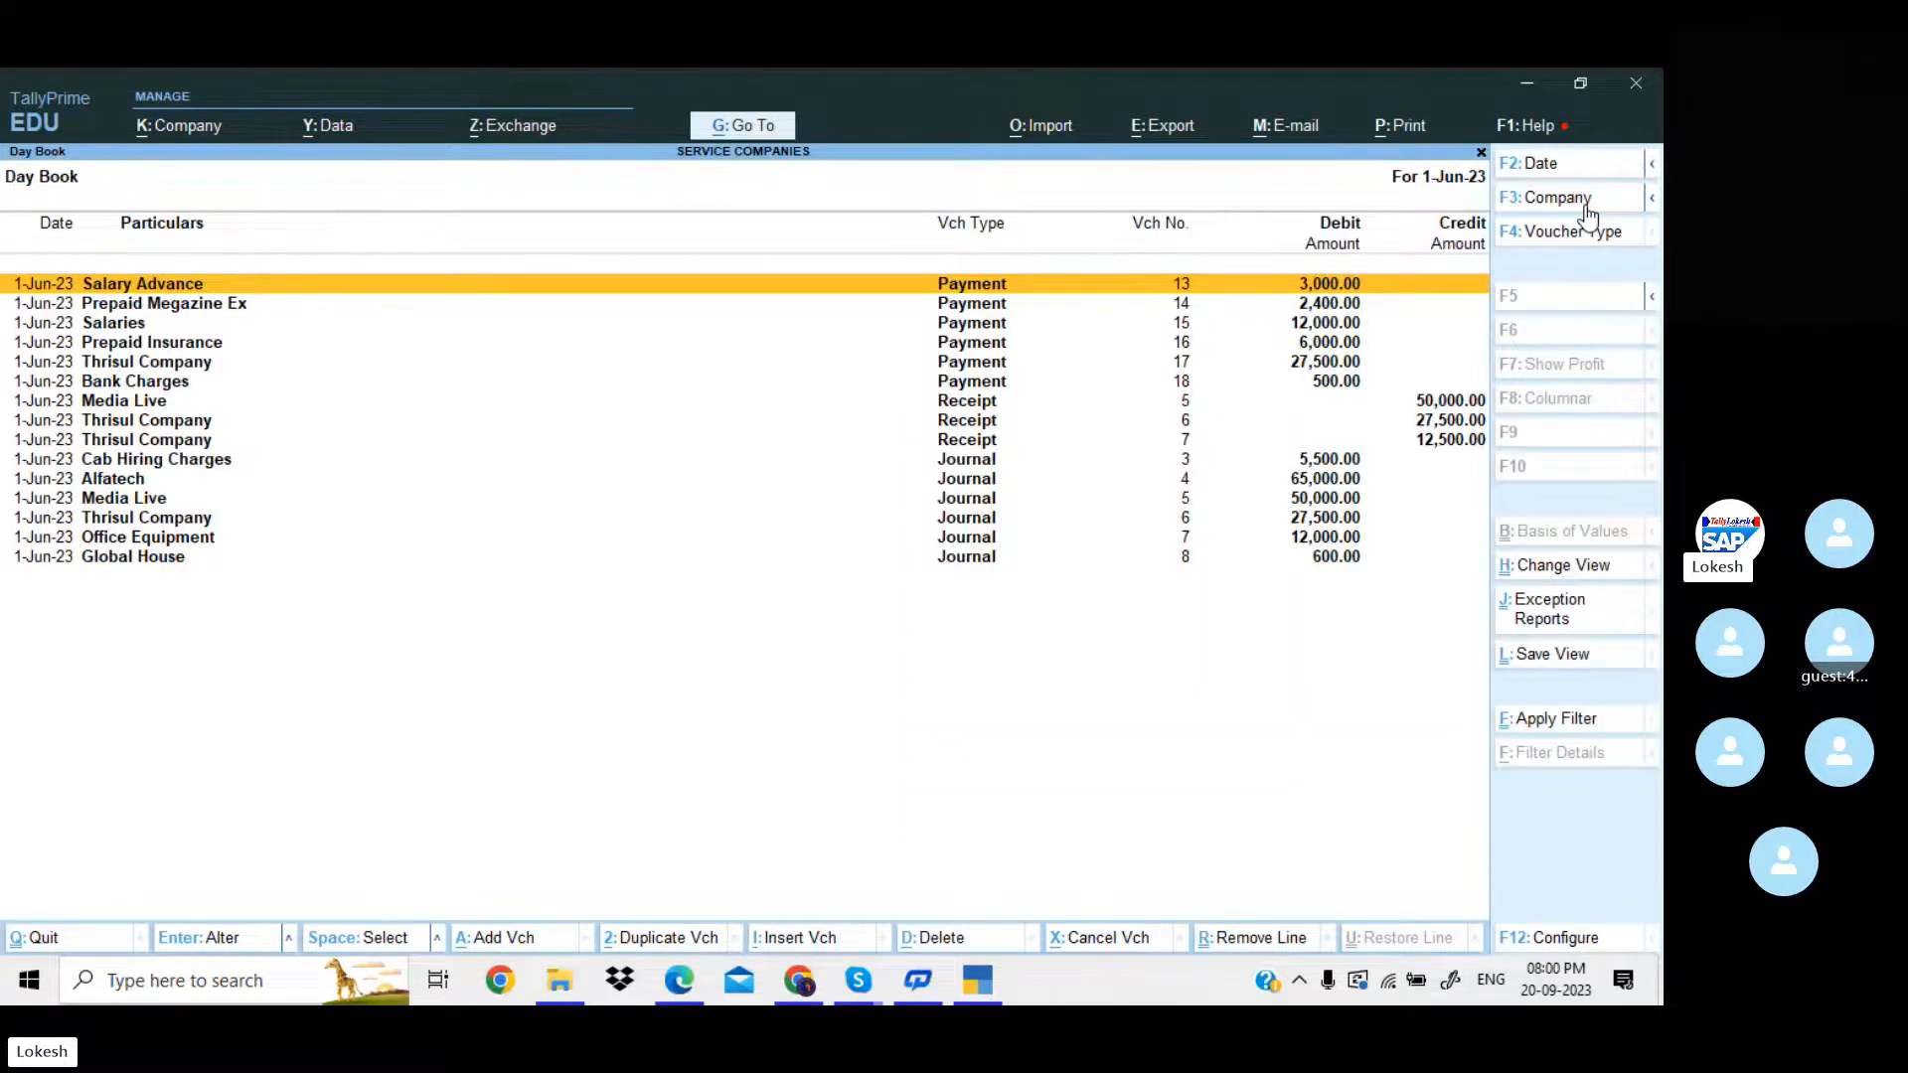
pyautogui.press('alt')
pyautogui.hotkey('alt', 'F2')
pyautogui.press('BackSpace')
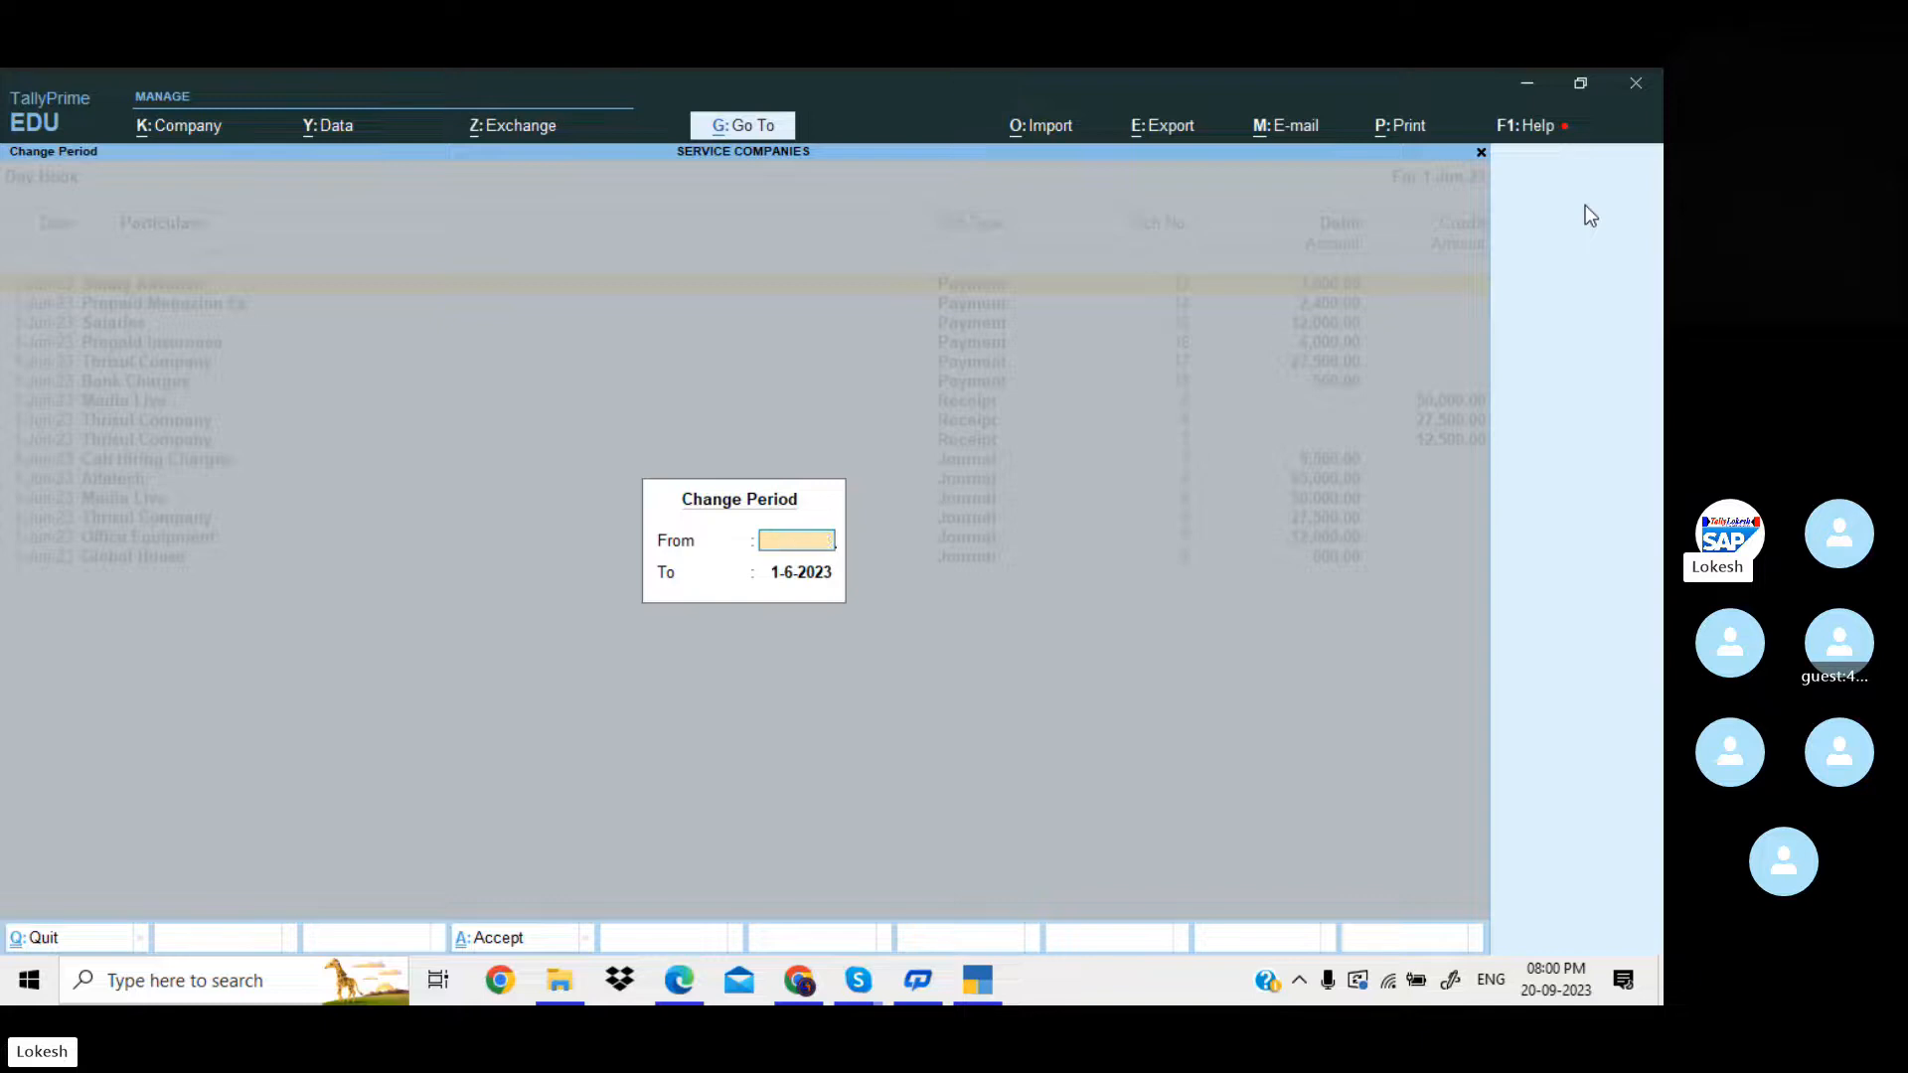
pyautogui.press('Return')
pyautogui.press('BackSpace')
pyautogui.press('Return')
# Look through the Day Book vouchers down to the last entry and return to the Gateway of Tally.
pyautogui.press('Down')
pyautogui.press('Down')
pyautogui.press('Down')
pyautogui.press('Down')
pyautogui.press('Down')
pyautogui.press('Down')
pyautogui.press('Down')
pyautogui.press('Down')
pyautogui.press('Down')
pyautogui.press('Down')
pyautogui.press('Down')
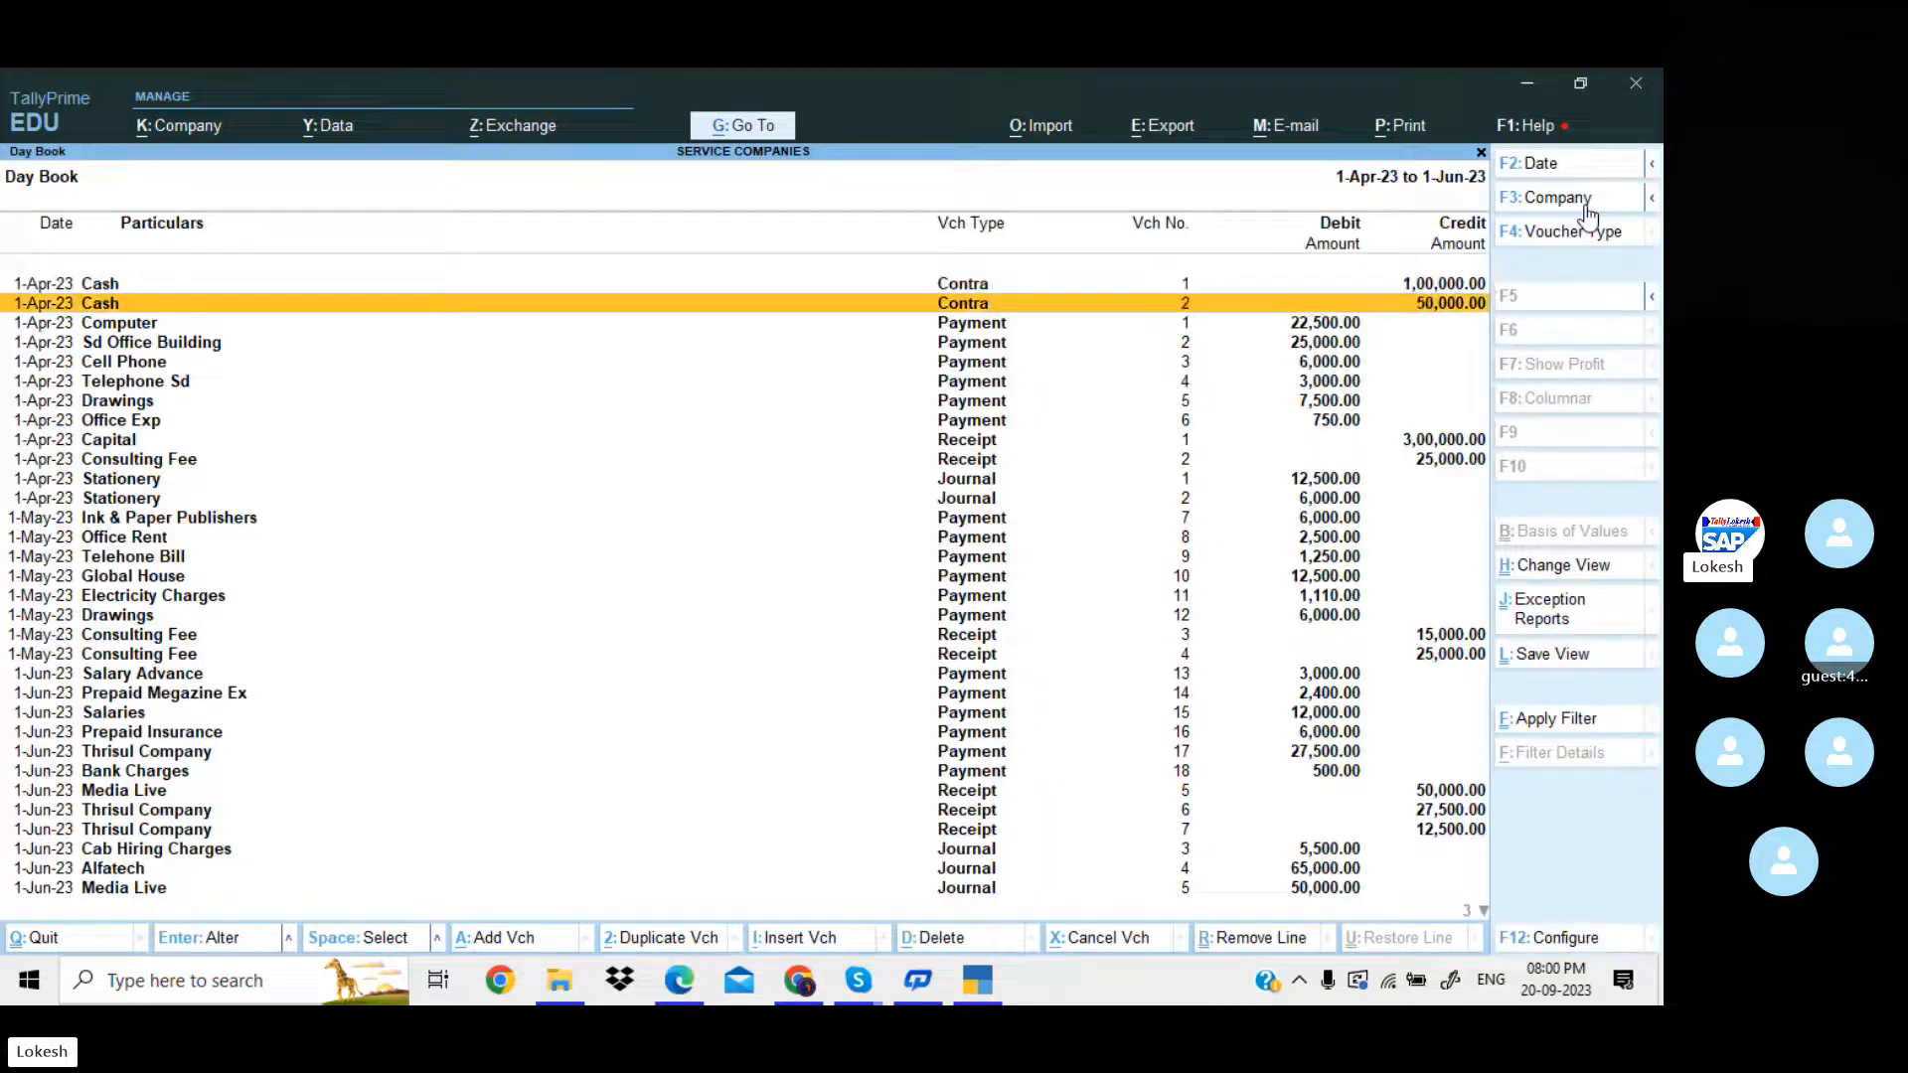
pyautogui.press('Down')
pyautogui.press('Down')
pyautogui.press('Down')
pyautogui.press('Down')
pyautogui.press('Down')
pyautogui.press('Down')
pyautogui.press('Down')
pyautogui.press('Down')
pyautogui.press('Down')
pyautogui.press('Down')
pyautogui.press('Down')
pyautogui.press('Down')
pyautogui.press('Down')
pyautogui.press('Down')
pyautogui.press('Down')
pyautogui.press('Down')
pyautogui.press('Down')
pyautogui.press('Down')
pyautogui.press('Down')
pyautogui.press('Down')
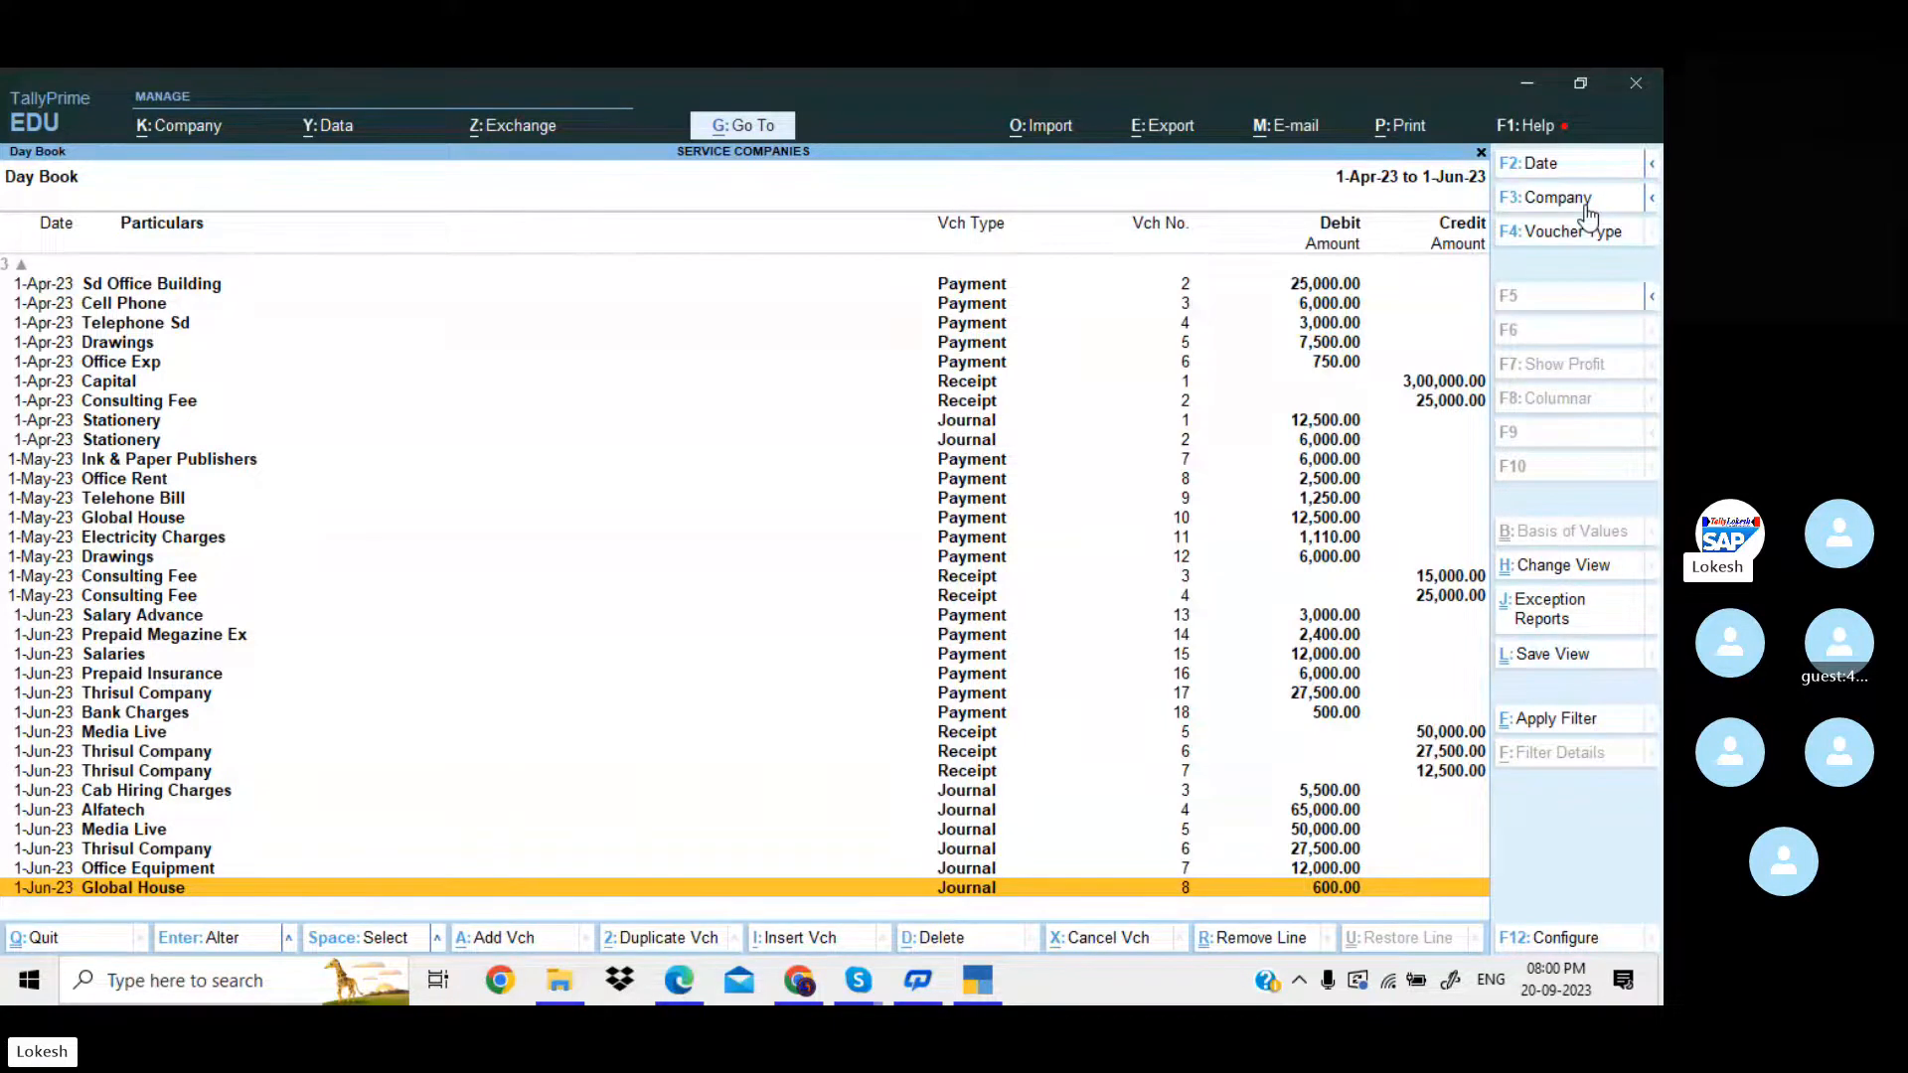
pyautogui.press('Escape')
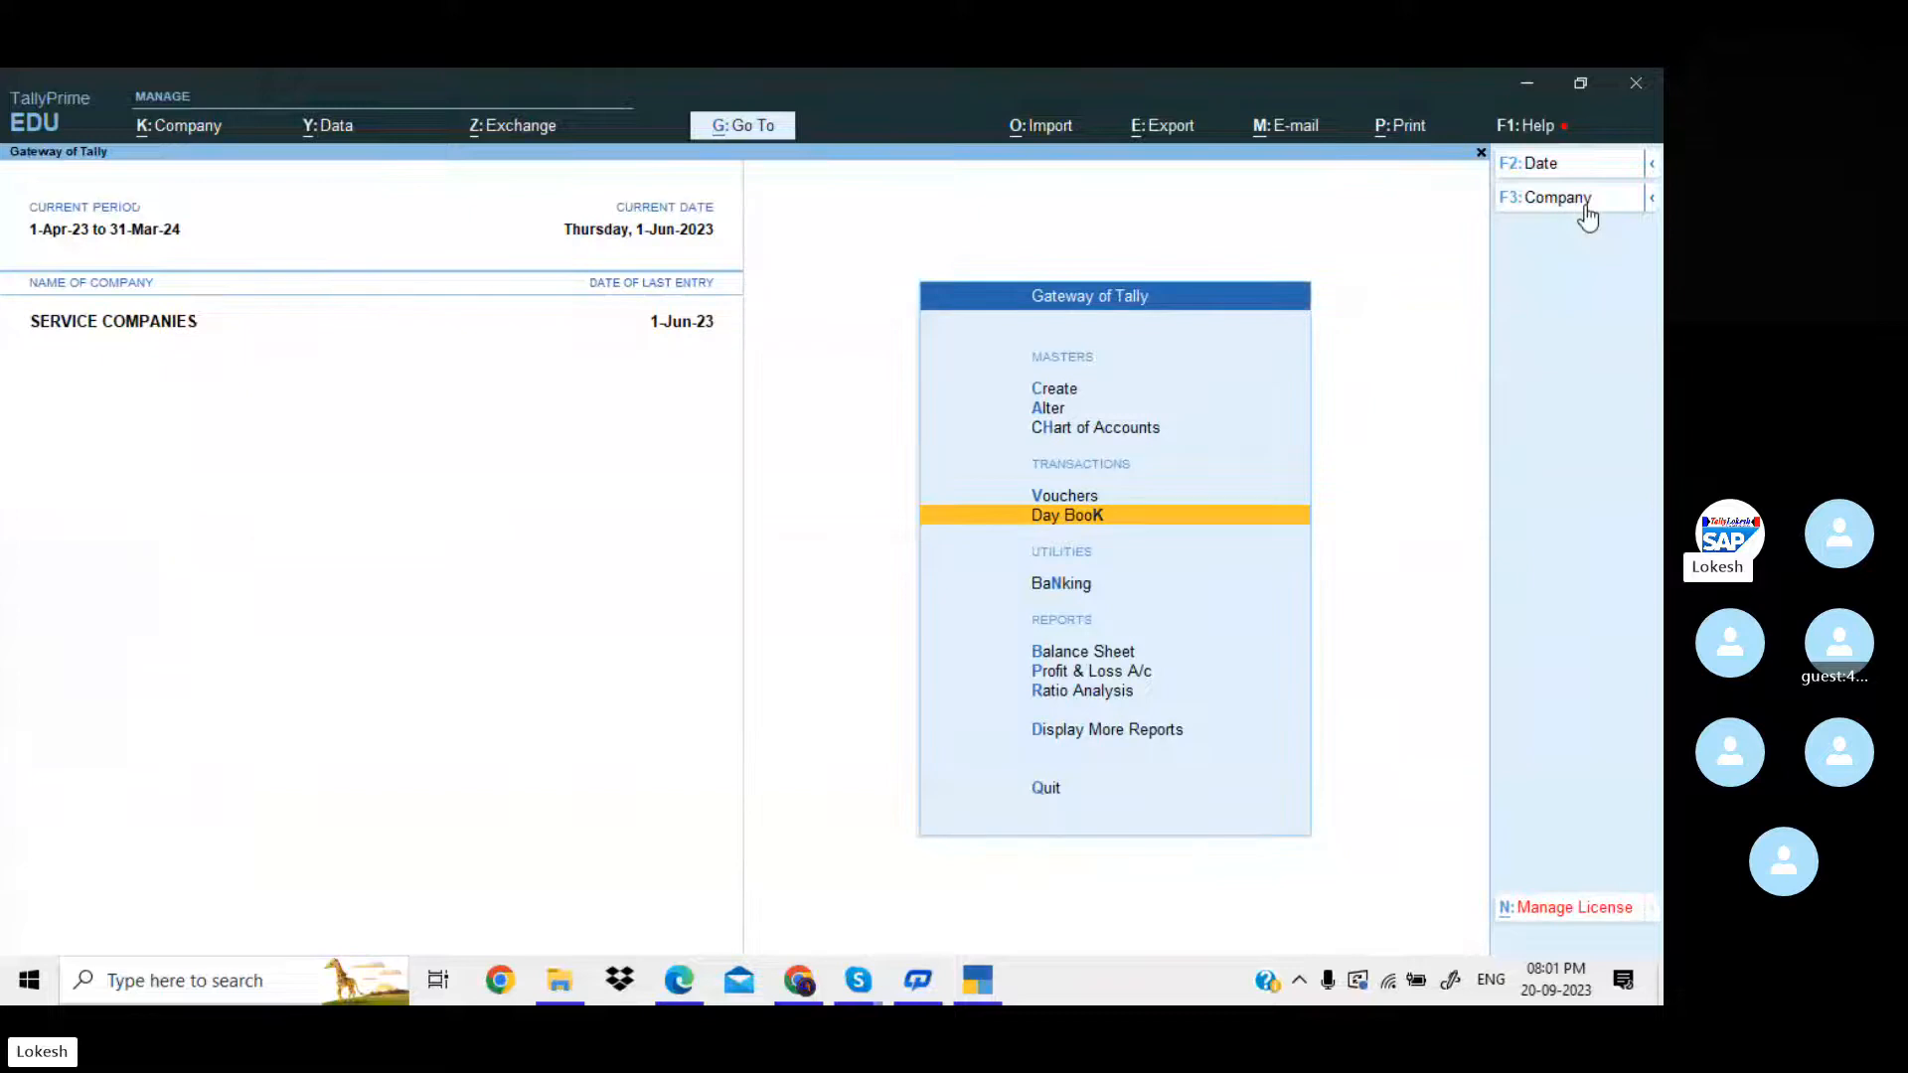
# Start a new journal voucher and consult the first adjustment entry in the PDF in Edge.
pyautogui.press('Up')
pyautogui.press('Return')
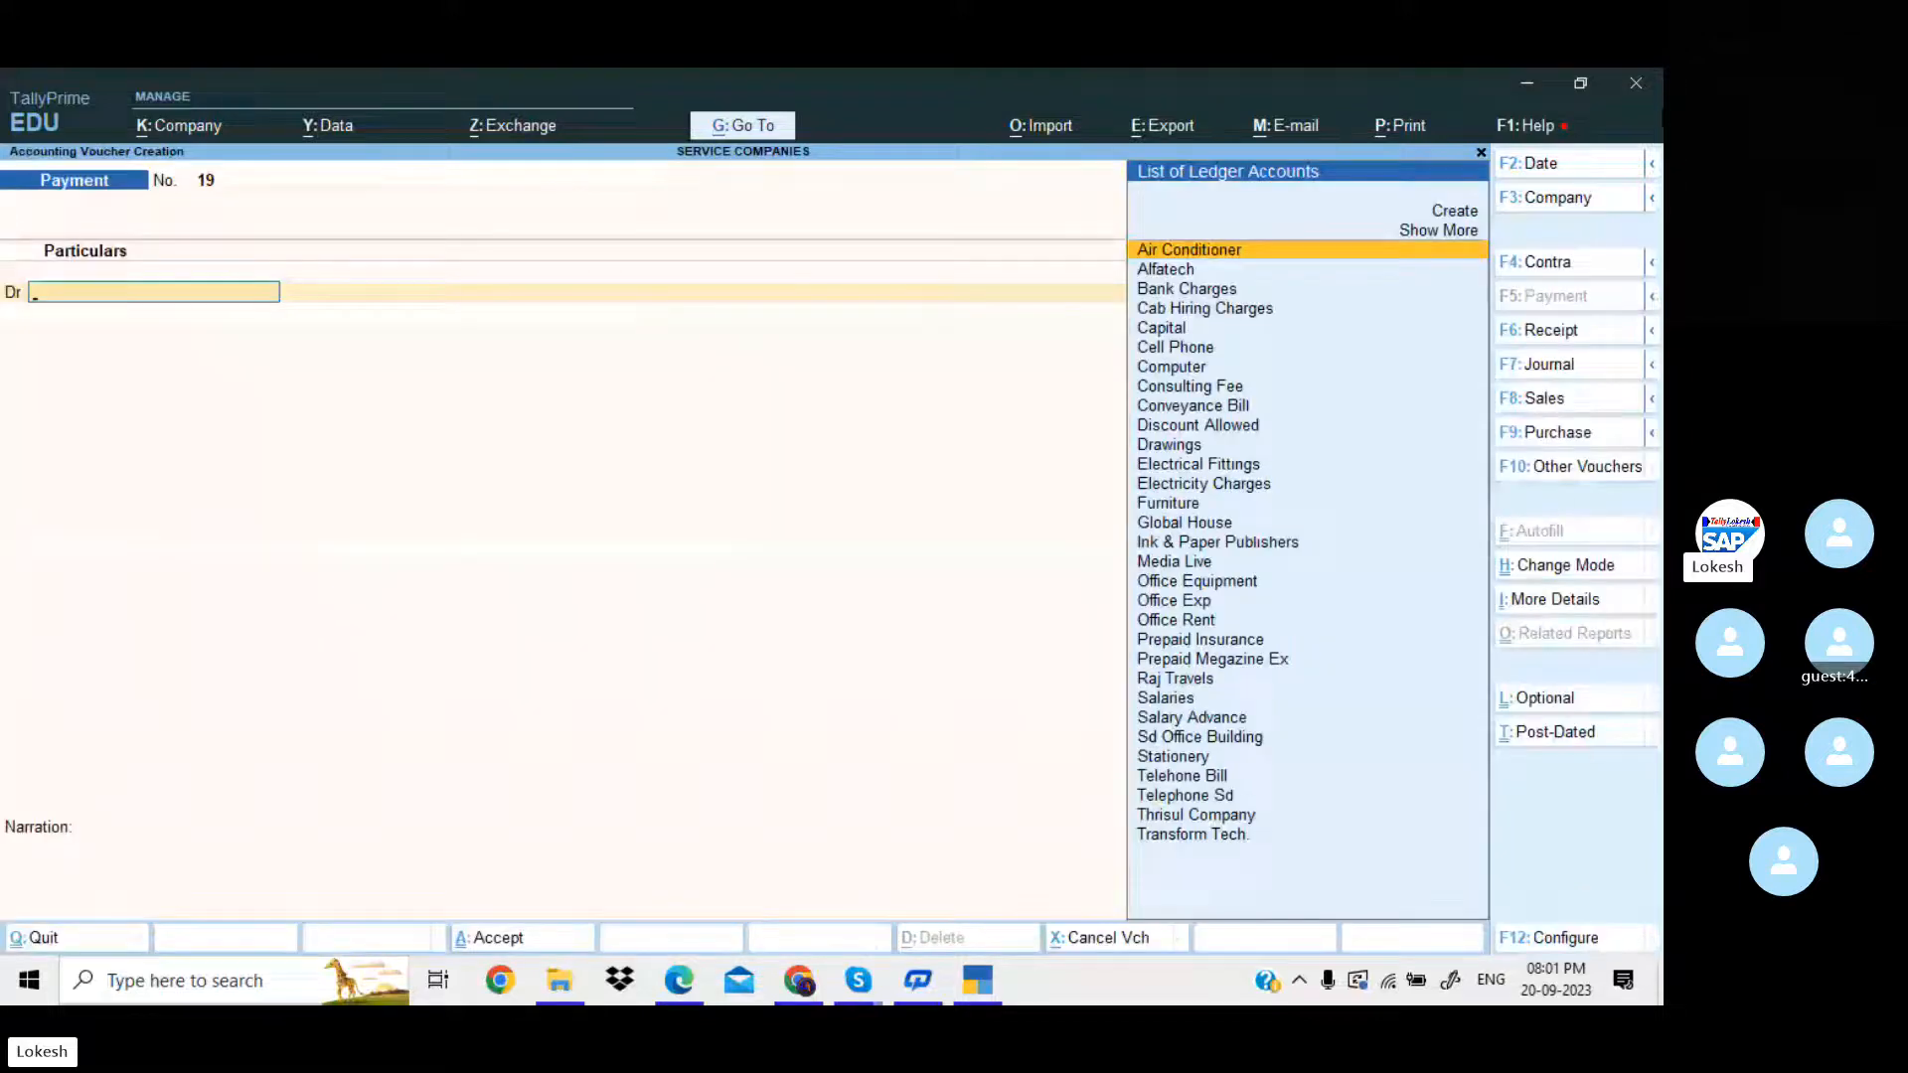
pyautogui.click(1596, 379)
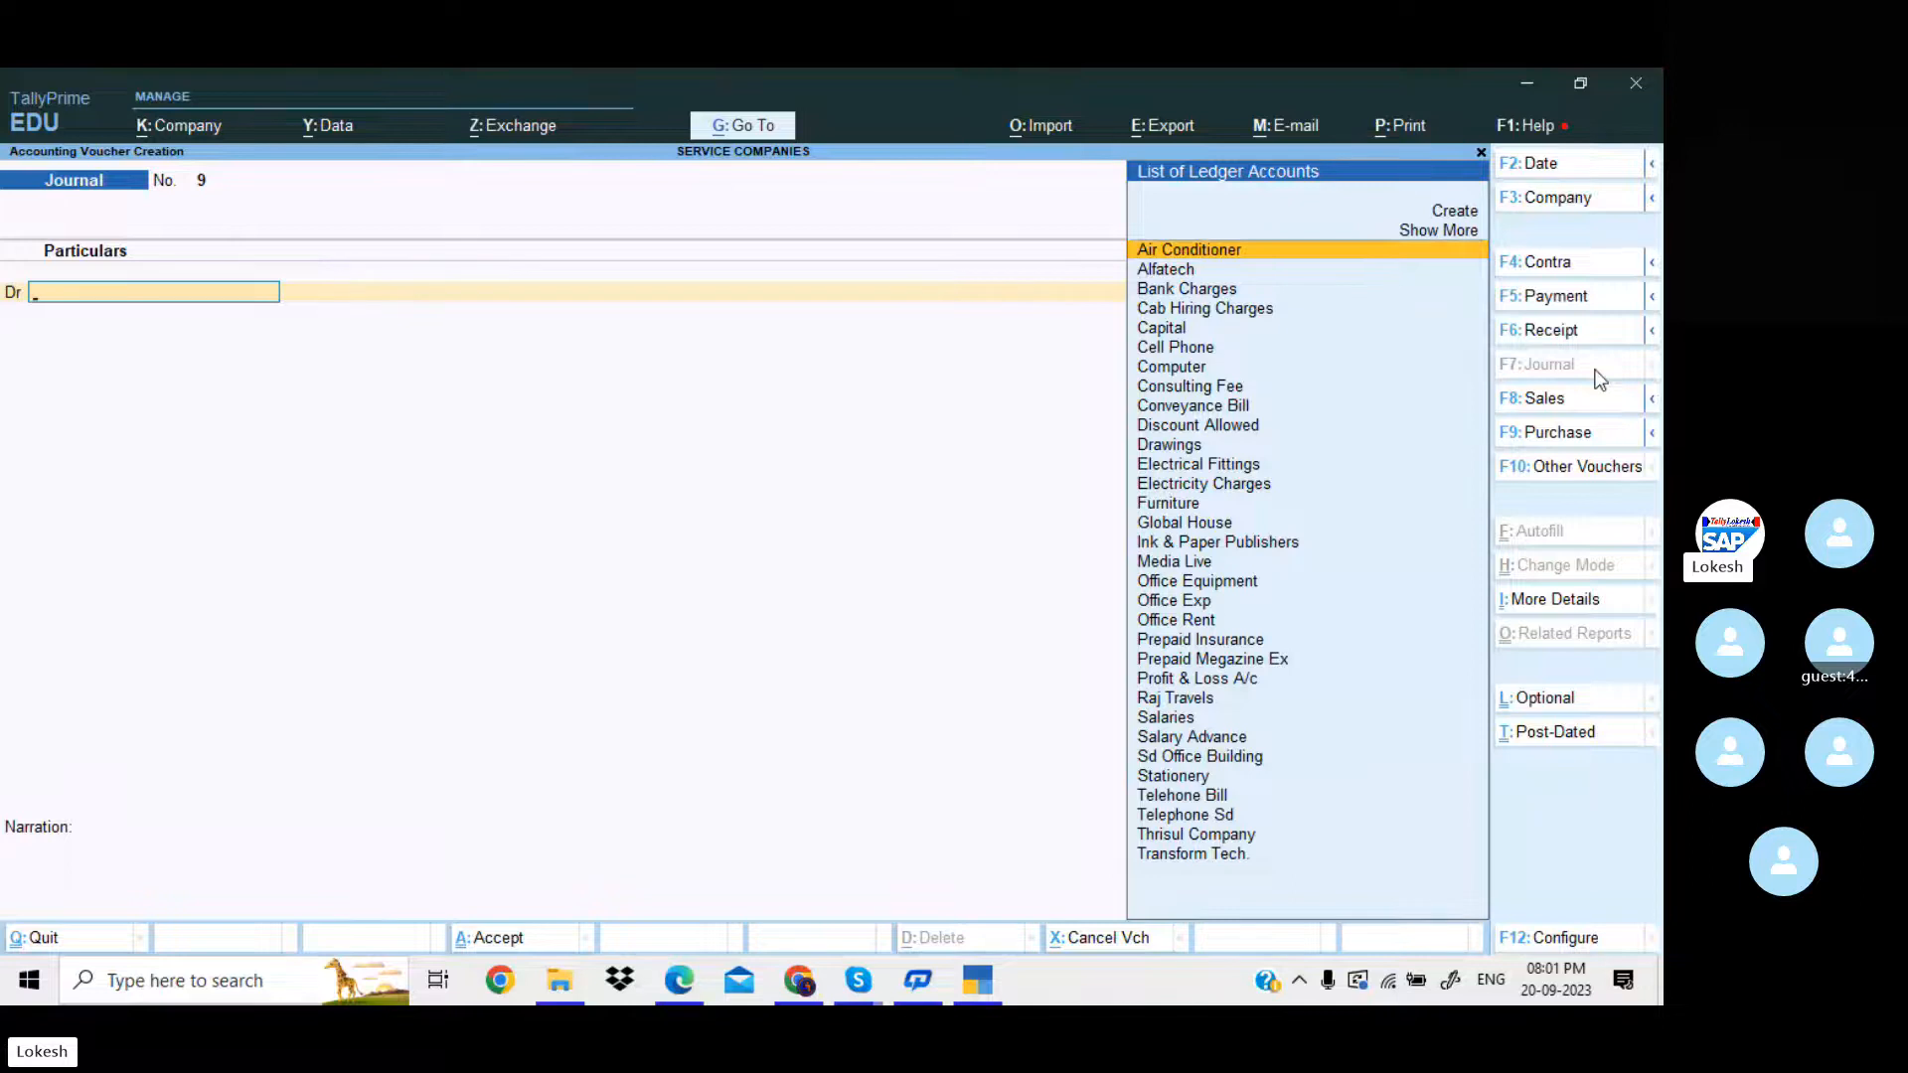
pyautogui.hotkey('alt', 'Tab')
pyautogui.hotkey('alt', 'Tab')
pyautogui.hotkey('alt', 'Tab')
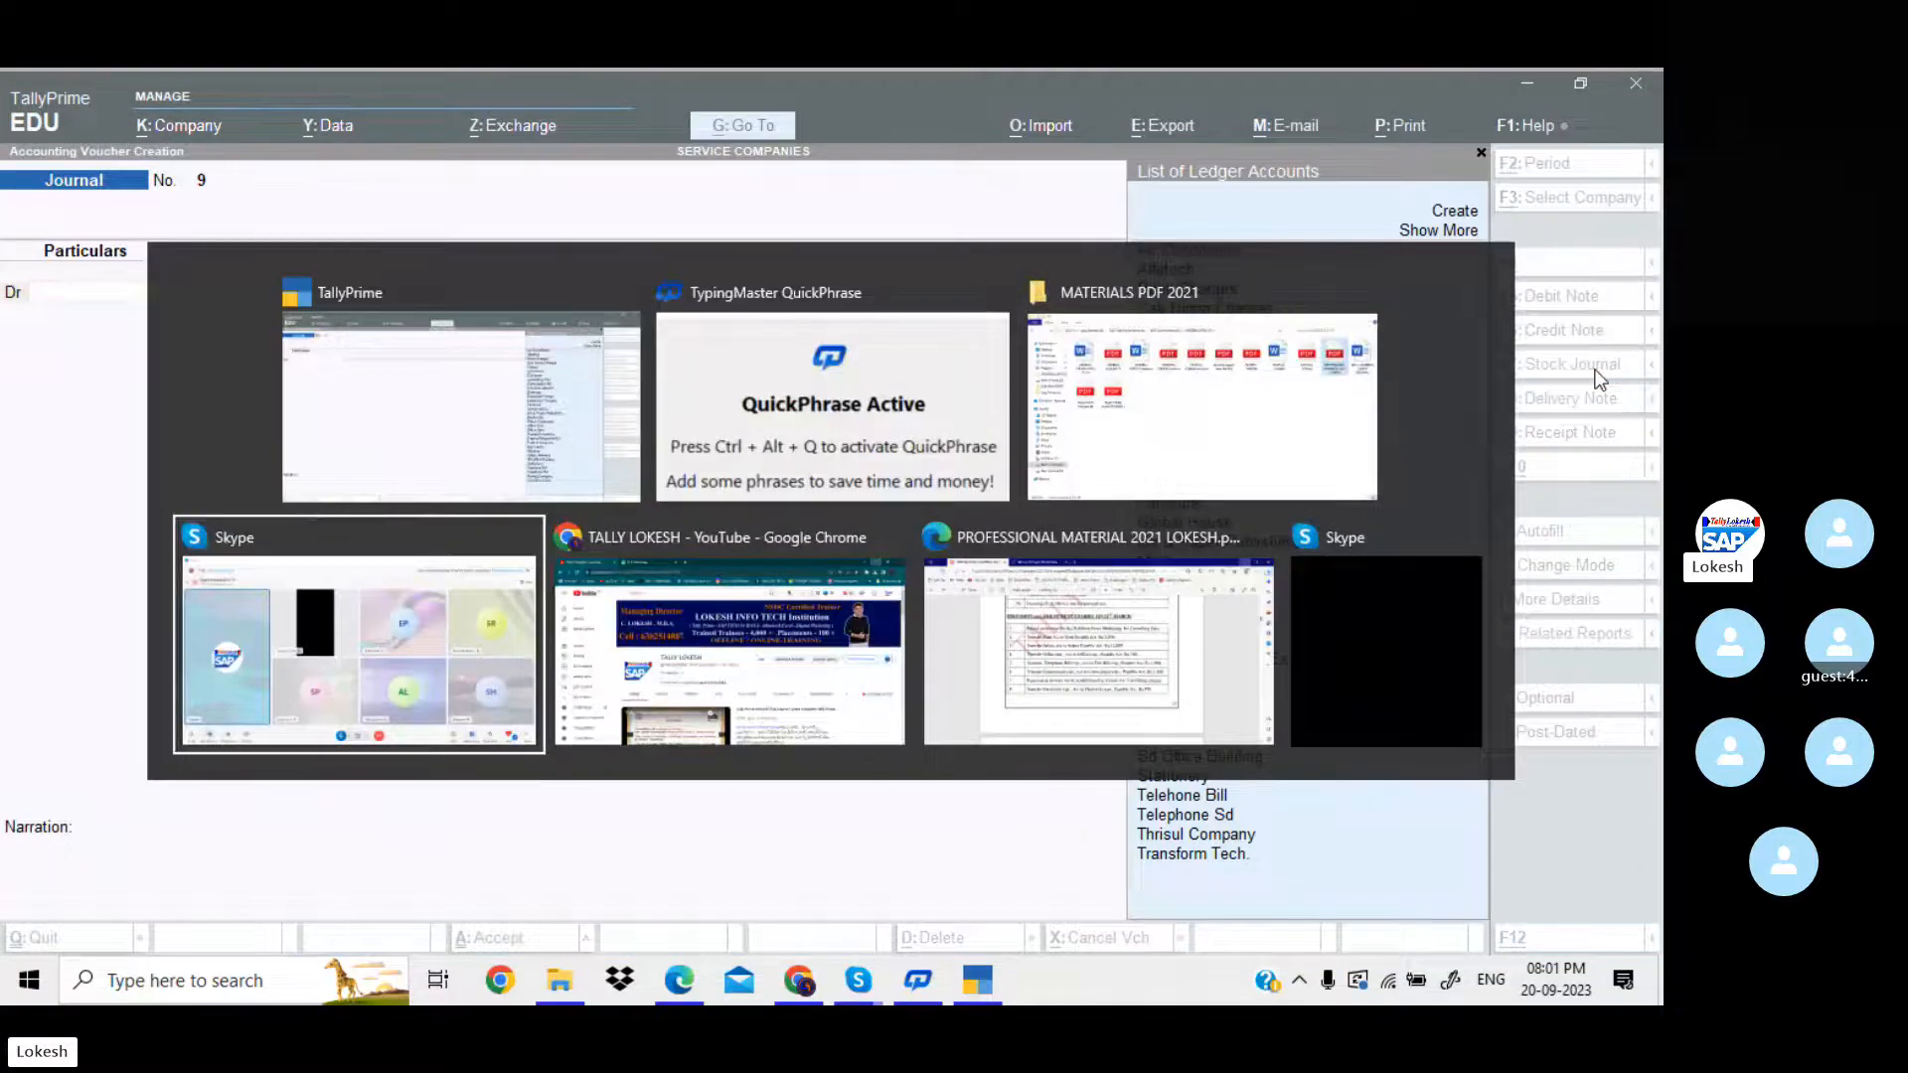
pyautogui.hotkey('alt', 'Tab')
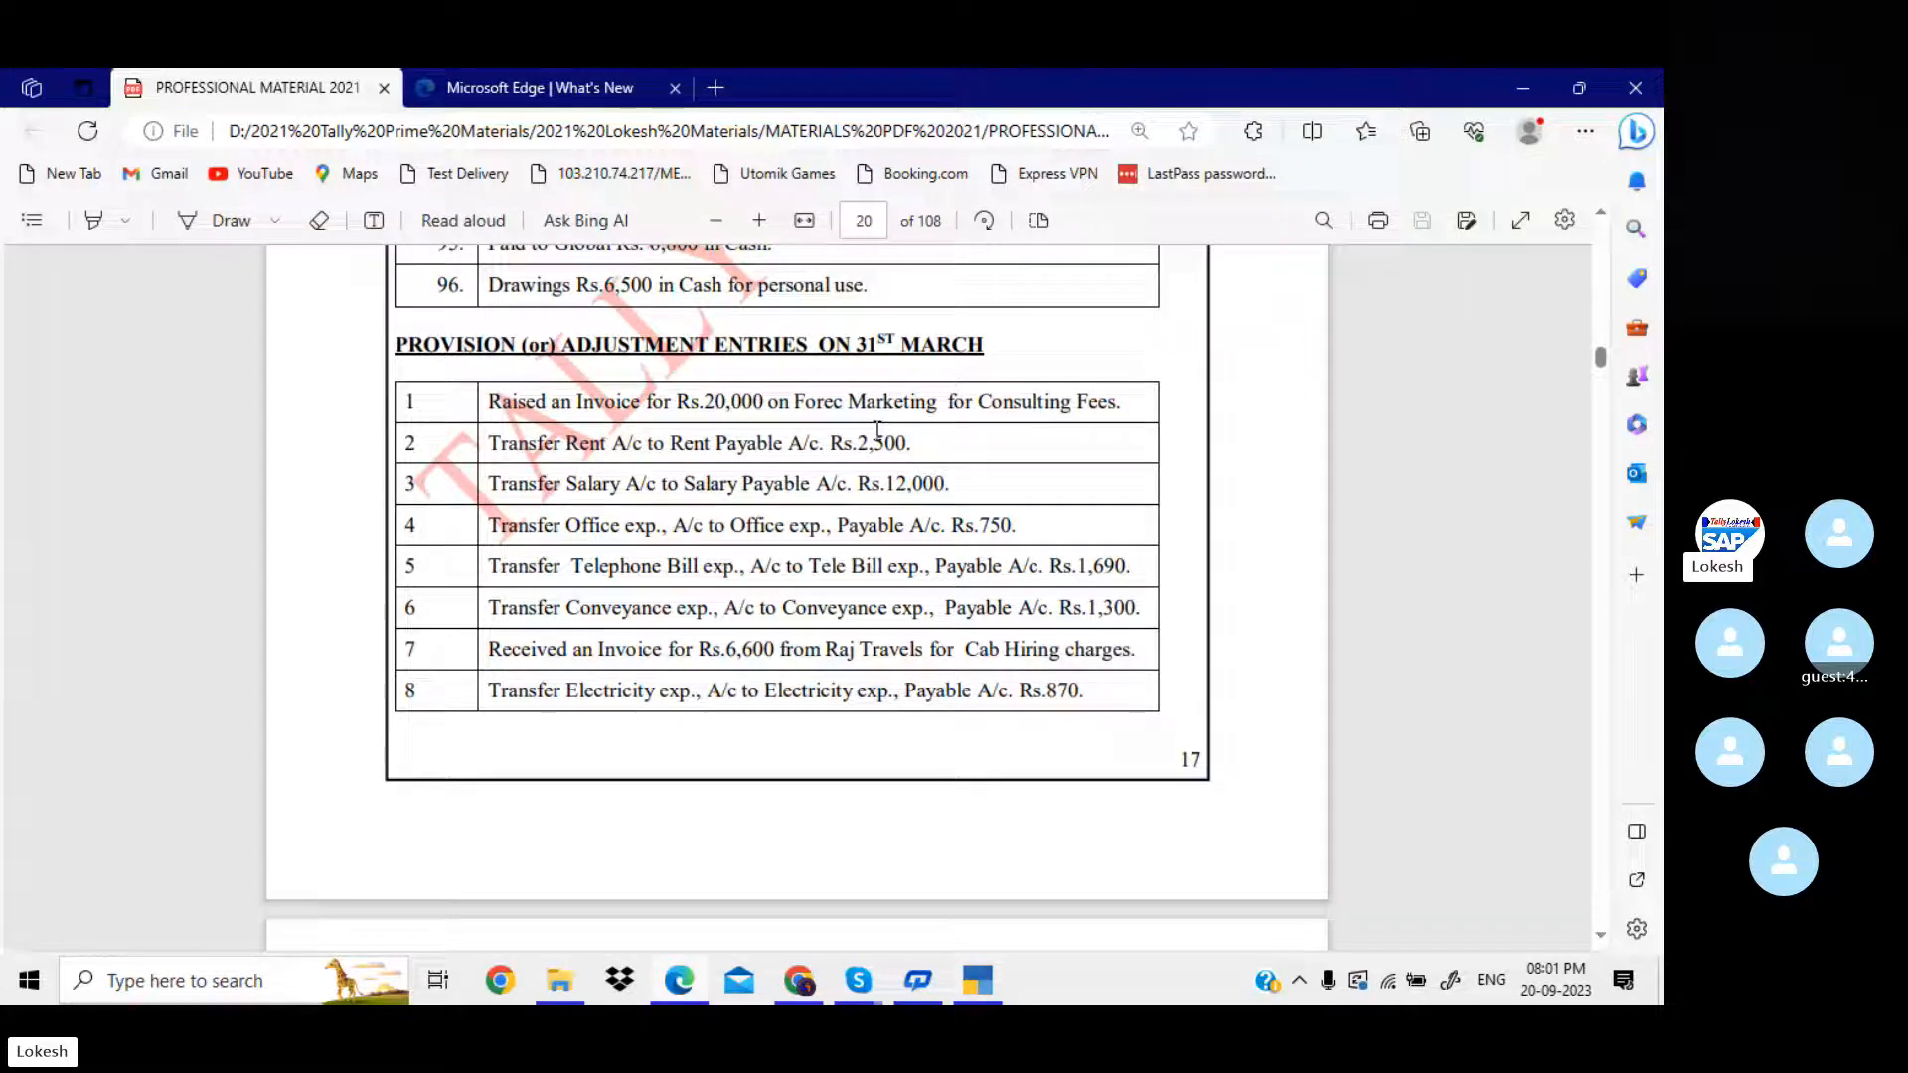
# Return to TallyPrime and create the debit ledger Forec Marketing under Sundry Debtors, keeping the default mailing and banking details.
pyautogui.hotkey('alt', 'Tab')
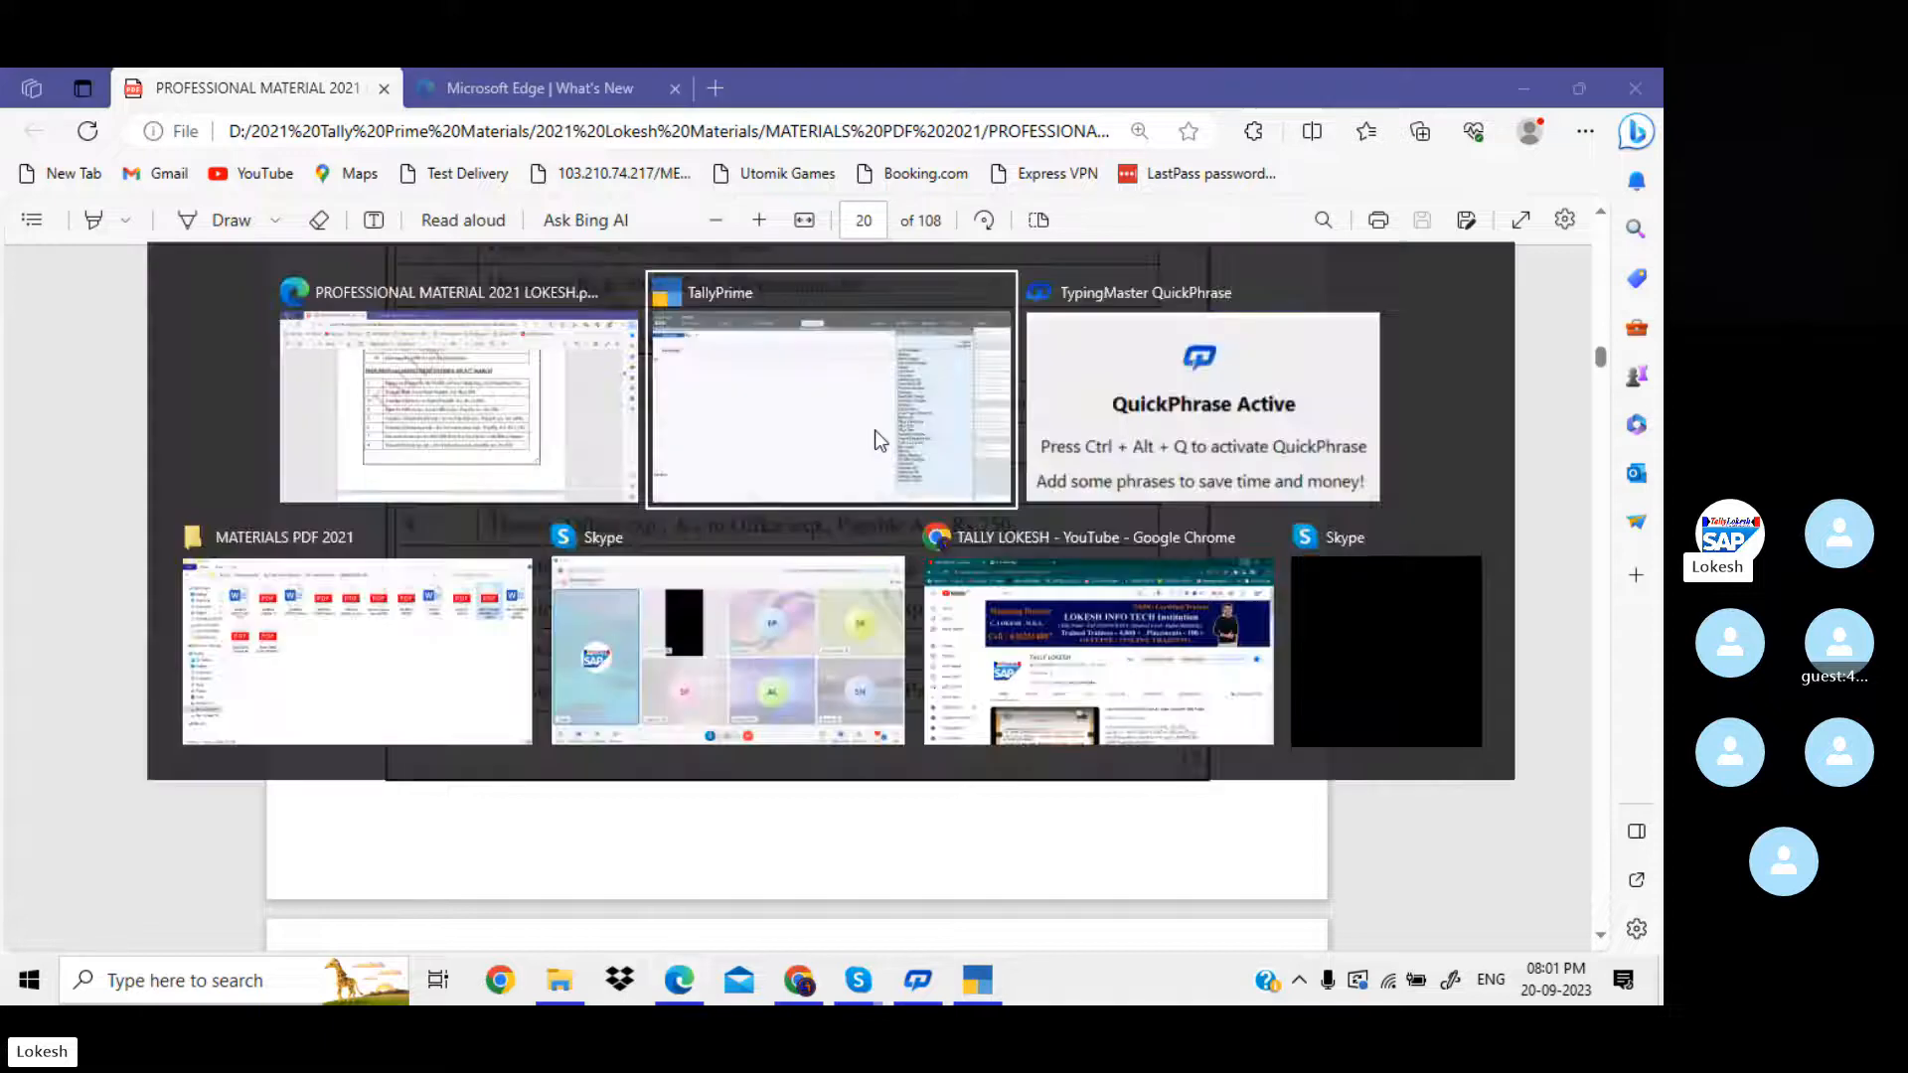
pyautogui.hotkey('alt', 'c')
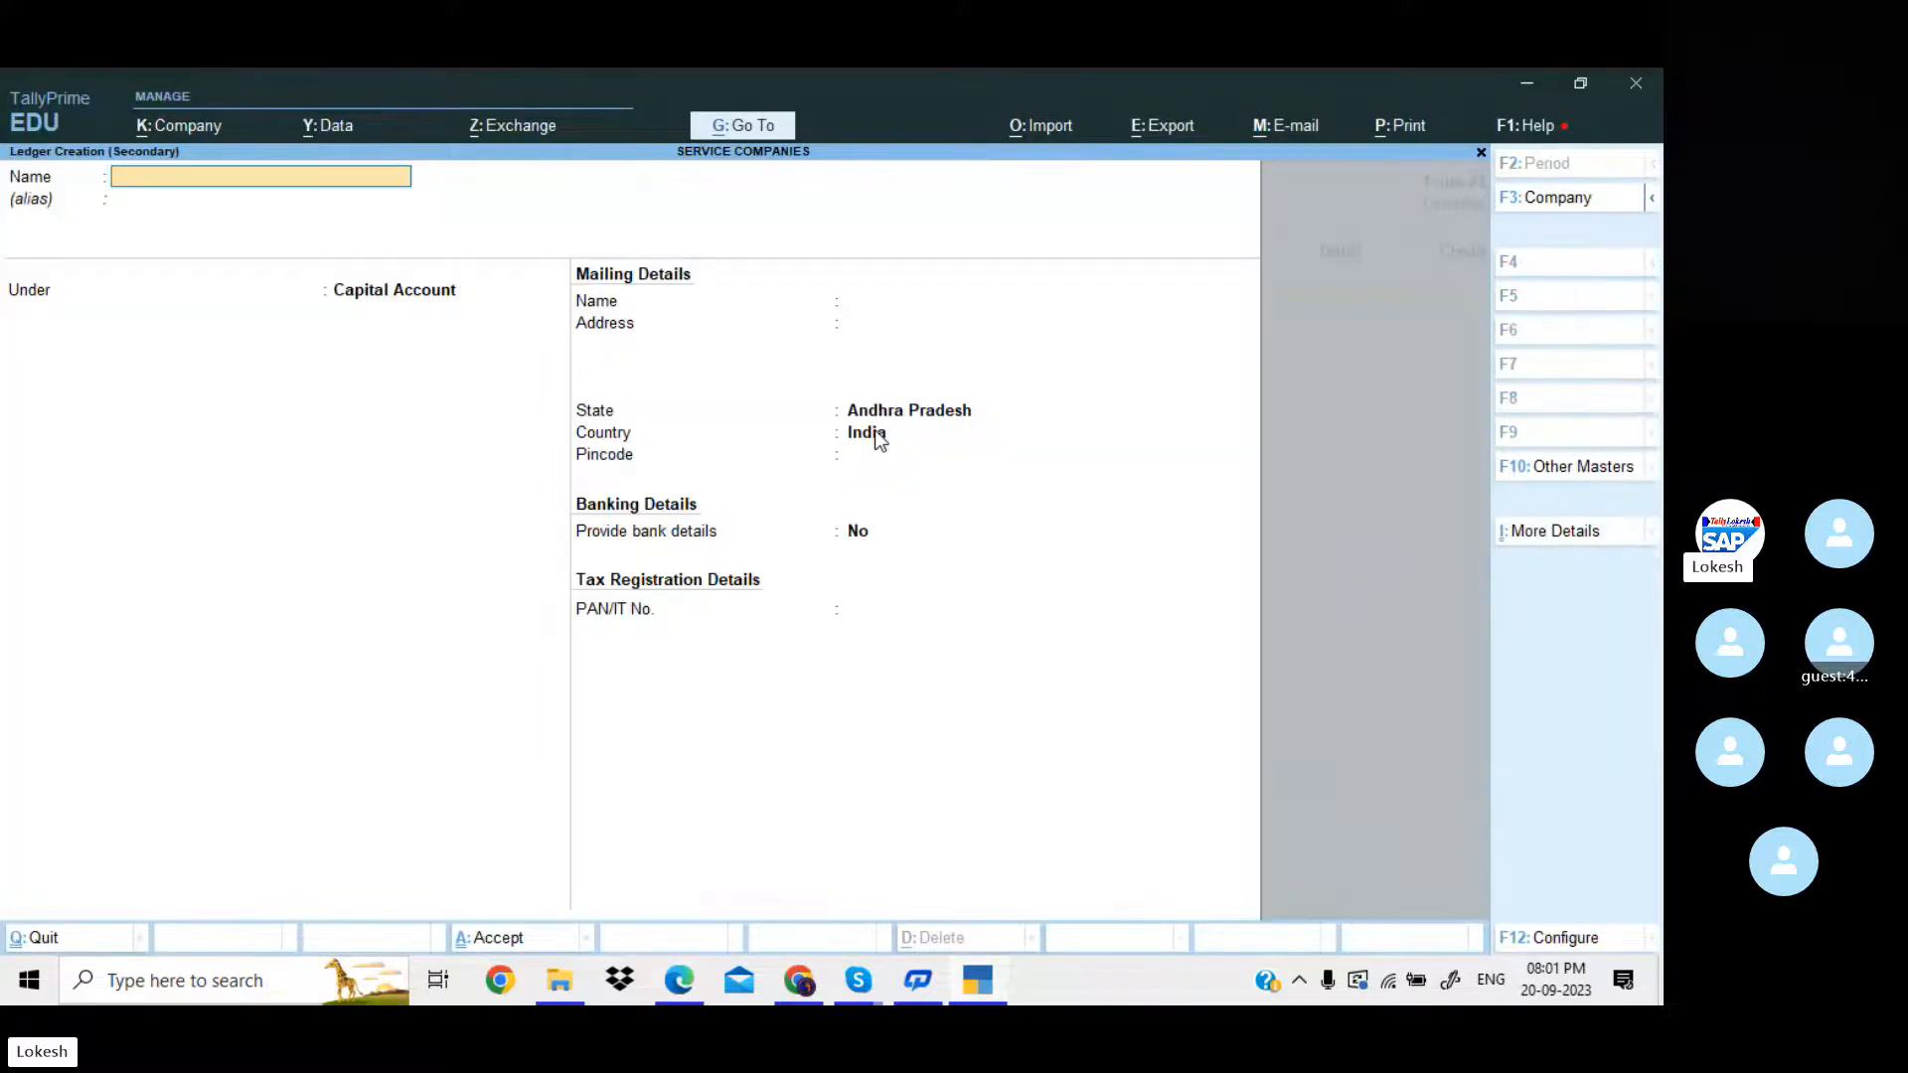
pyautogui.write('Forec Marketing')
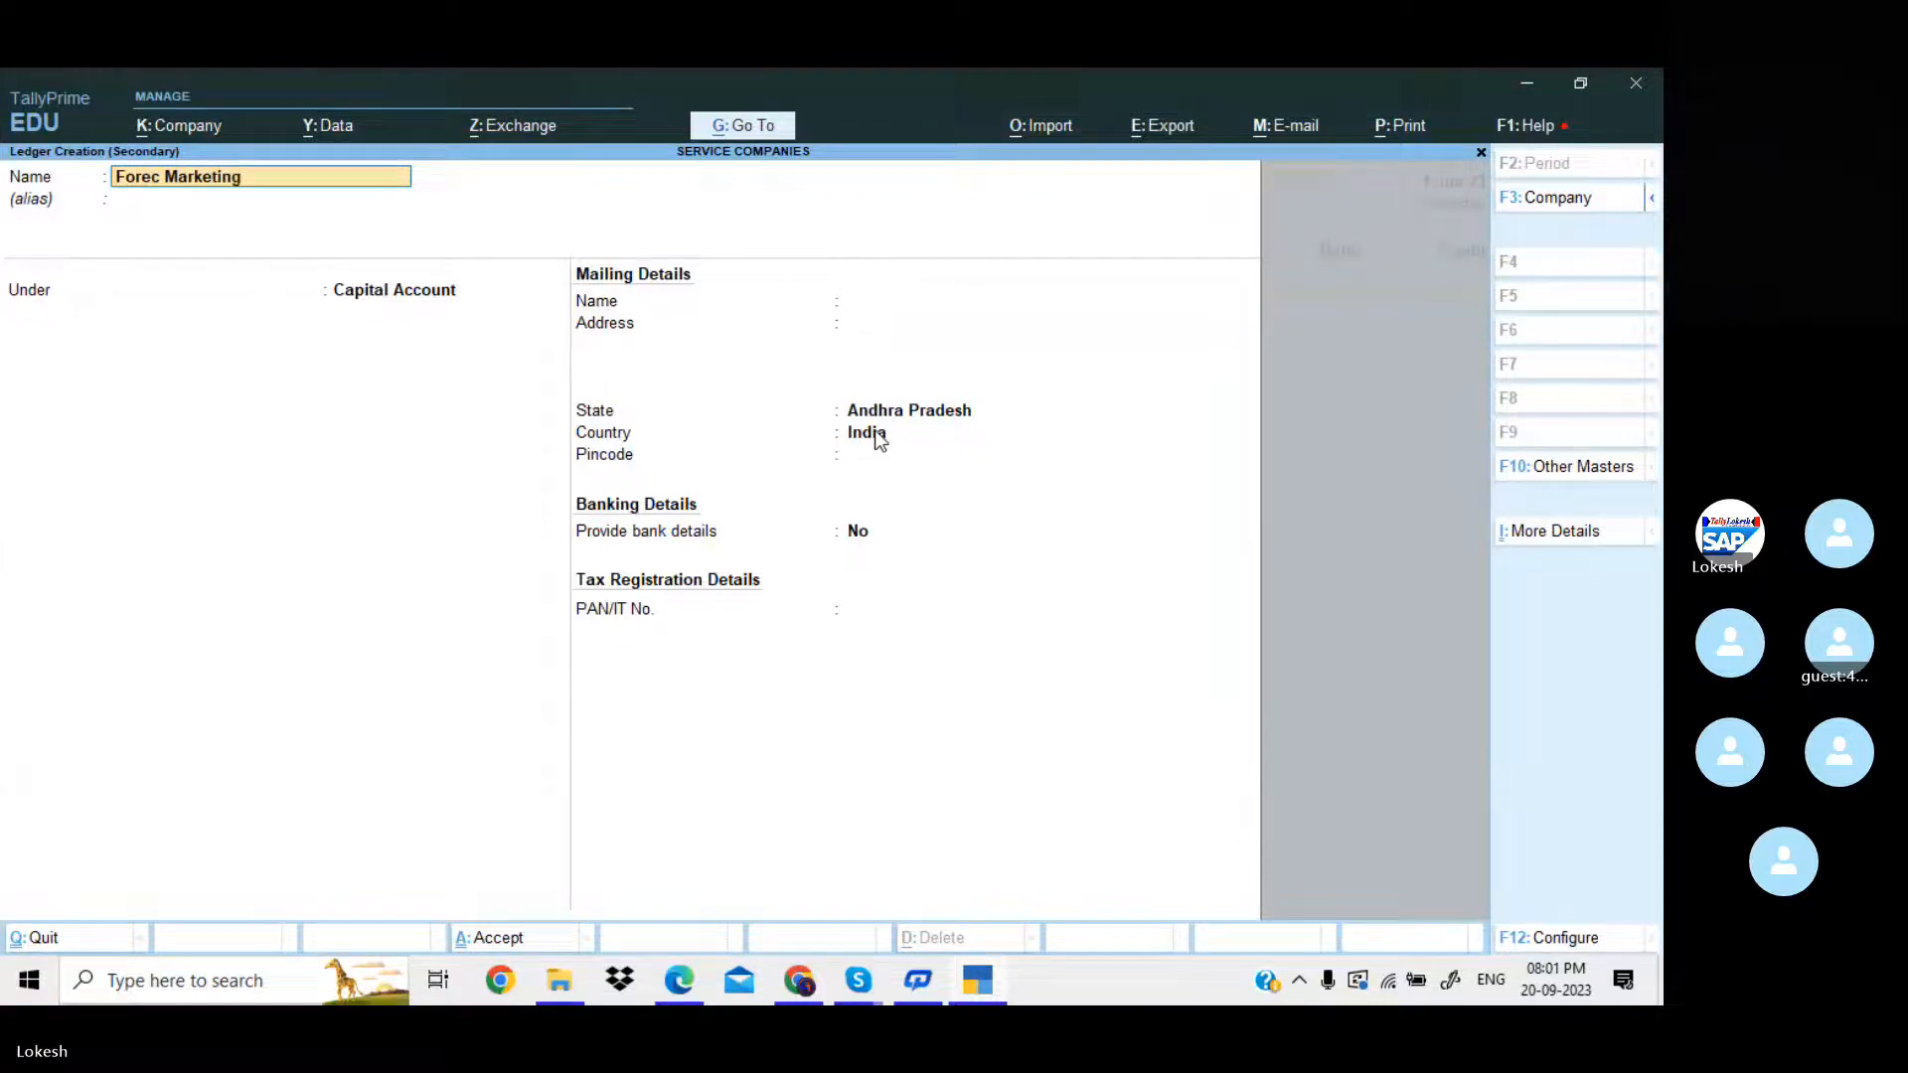
pyautogui.press('Return')
pyautogui.press('Return')
pyautogui.write('Sun')
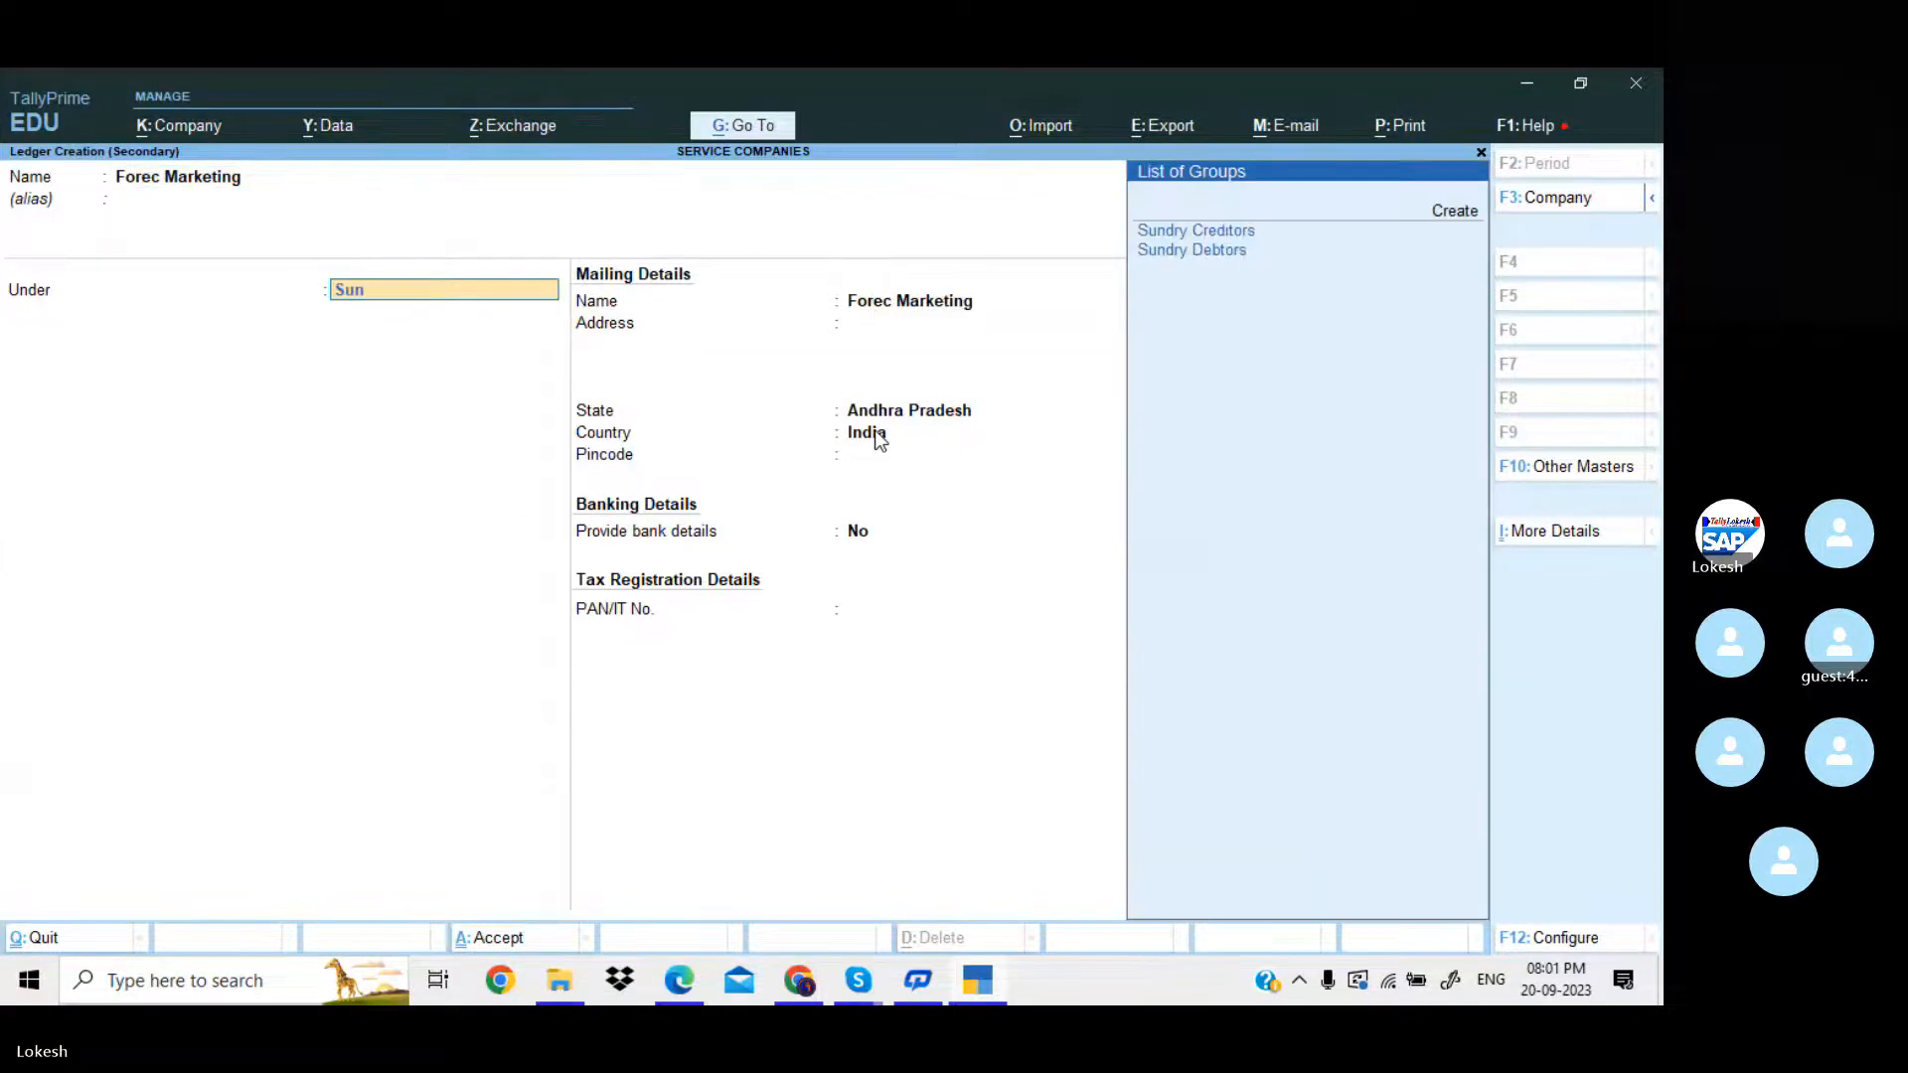
pyautogui.press('Down')
pyautogui.press('Return')
pyautogui.press('Return')
pyautogui.press('Return')
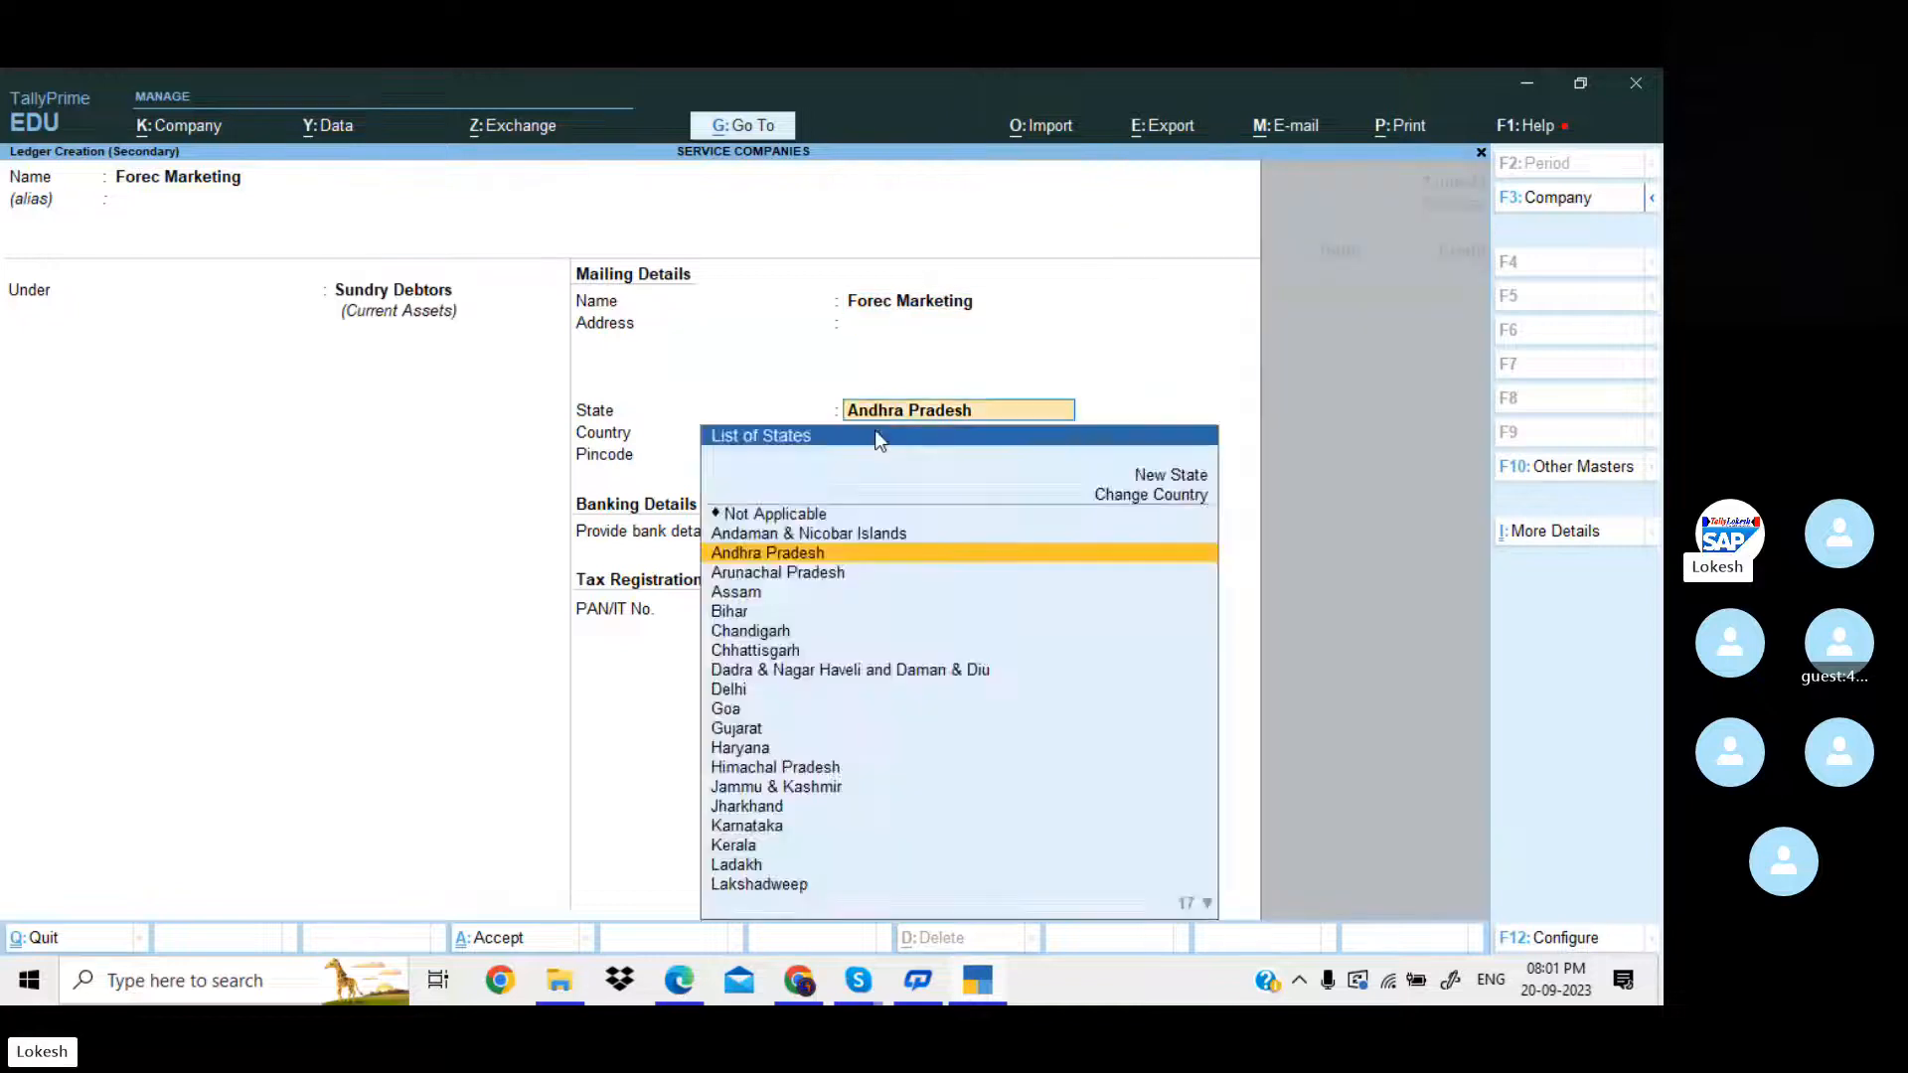
pyautogui.press('Return')
pyautogui.press('Return')
pyautogui.press('Return')
pyautogui.press('Return')
pyautogui.press('Return')
pyautogui.press('Return')
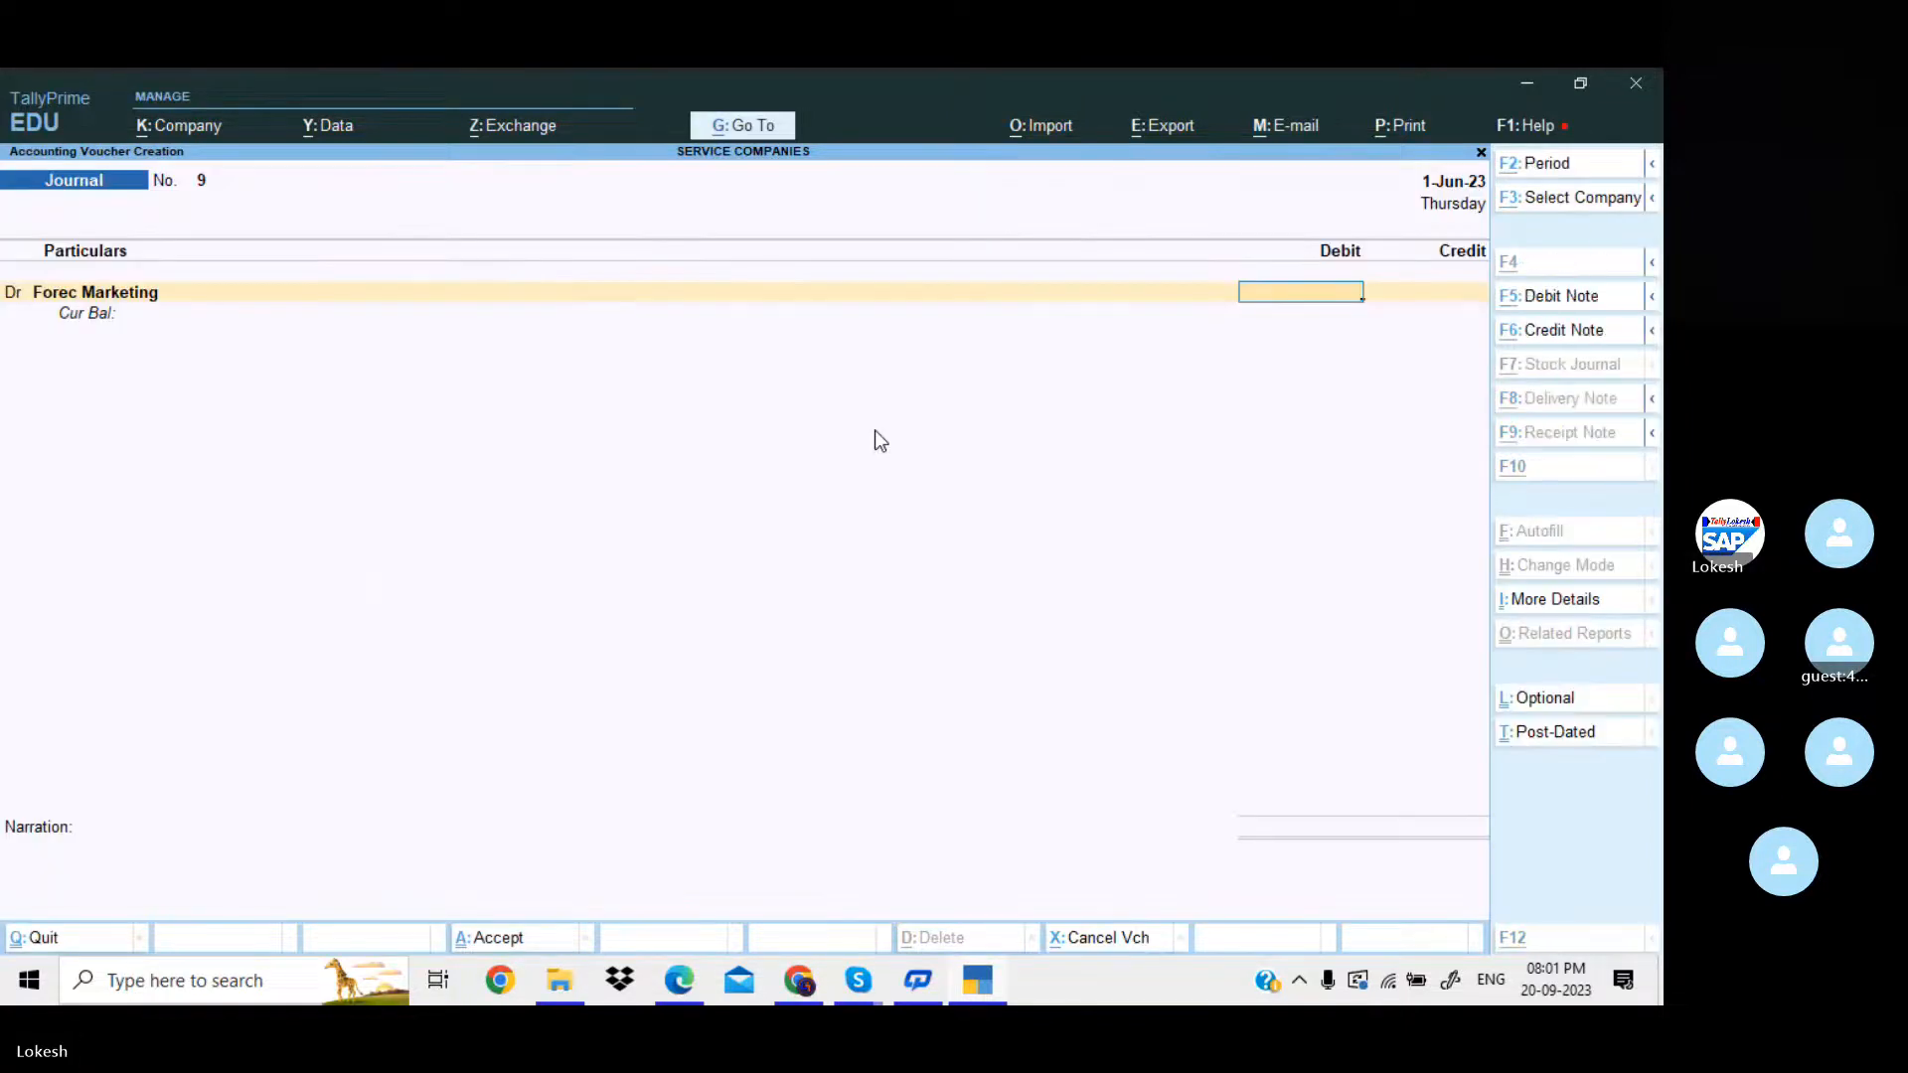
# Debit Forec Marketing with 20,000, credit Consulting Fee with the same amount, and save the journal voucher without a narration.
pyautogui.hotkey('alt', 'Tab')
pyautogui.hotkey('alt', 'Tab')
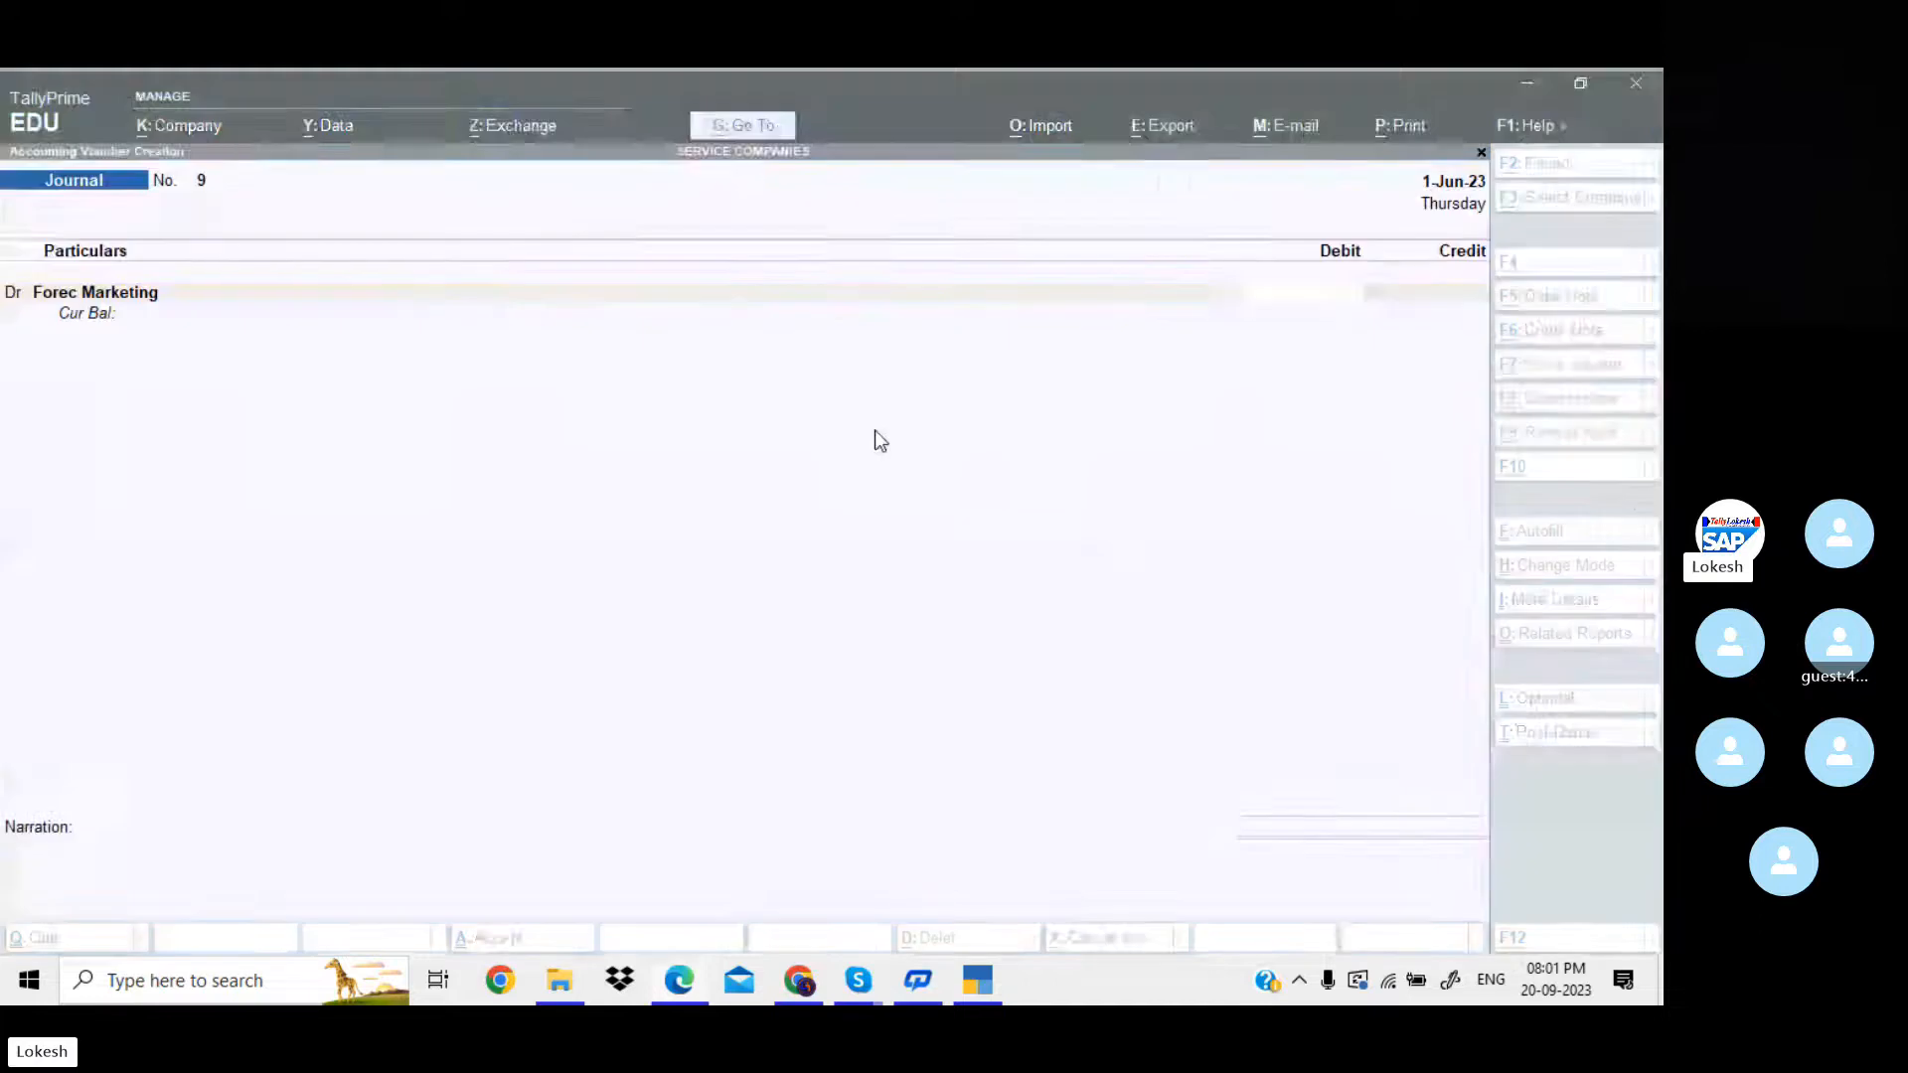
pyautogui.write('20000')
pyautogui.press('Return')
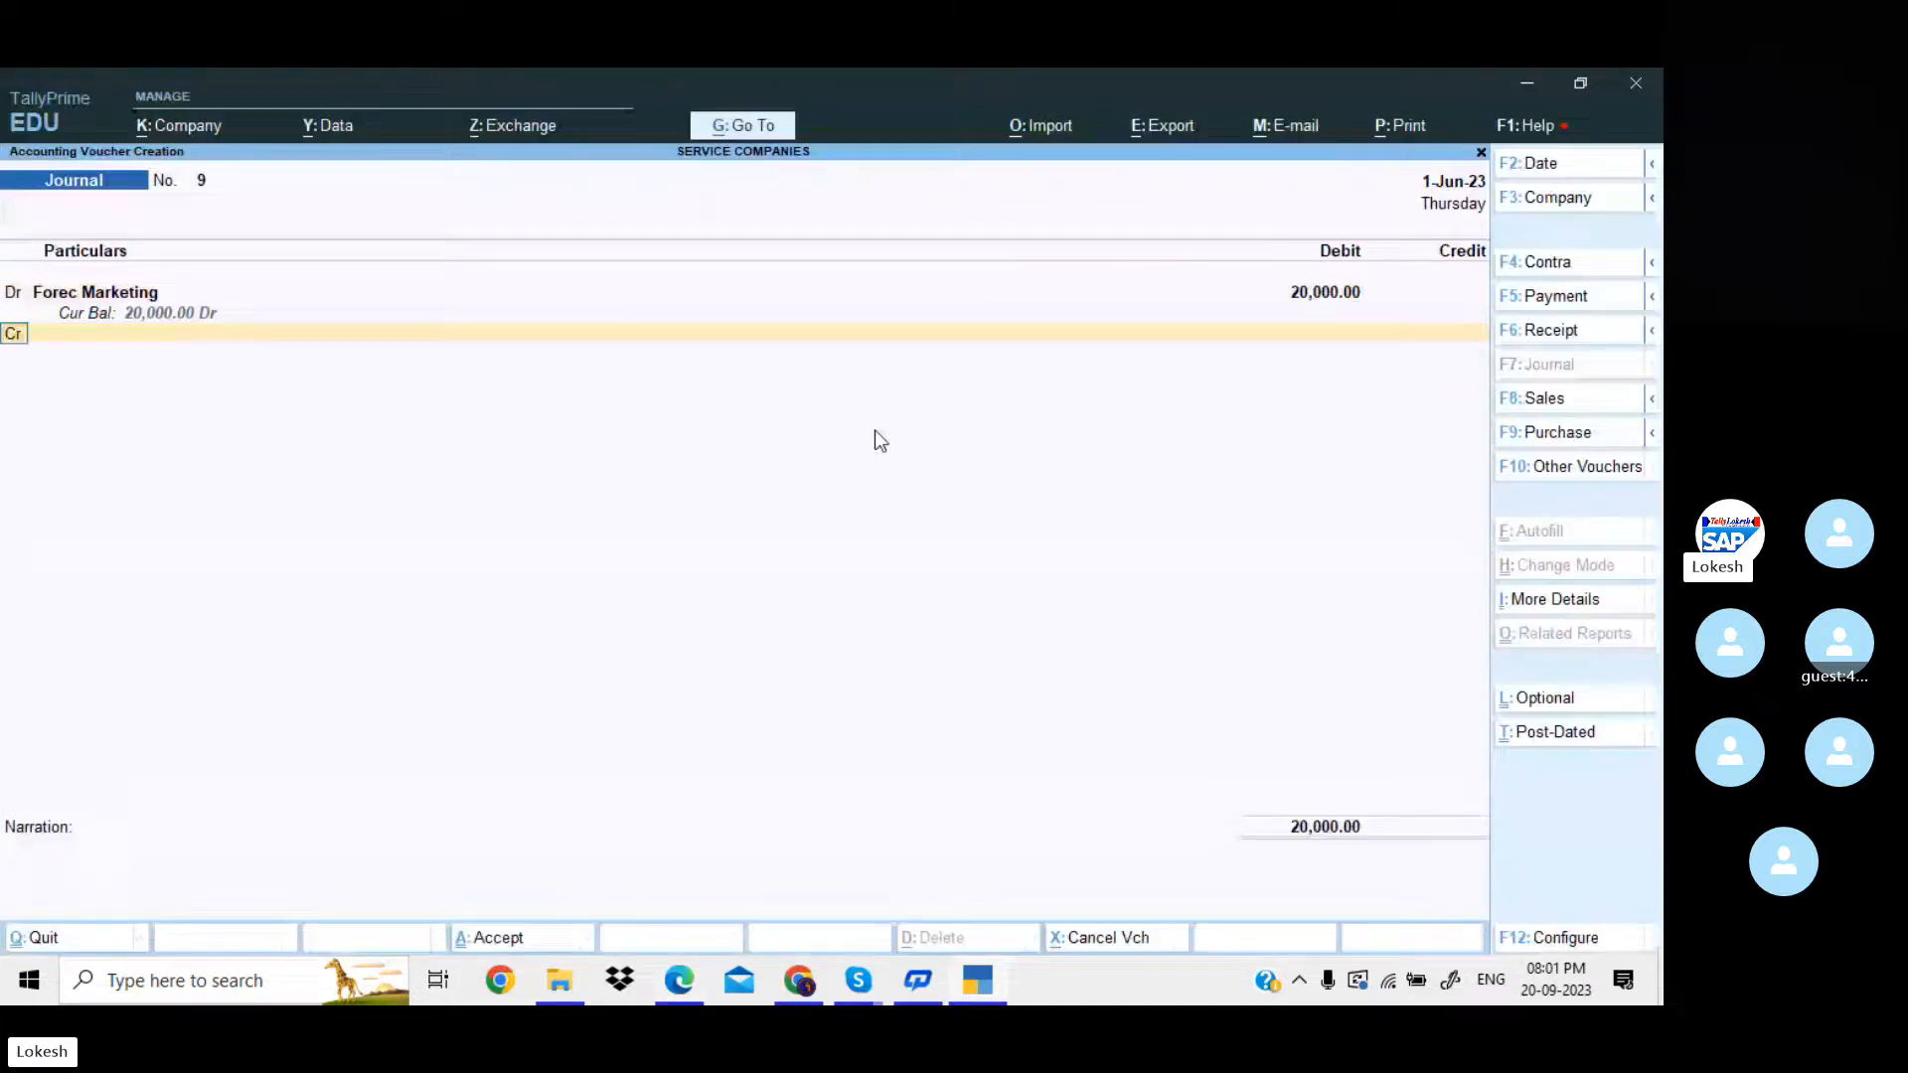
pyautogui.write('Con')
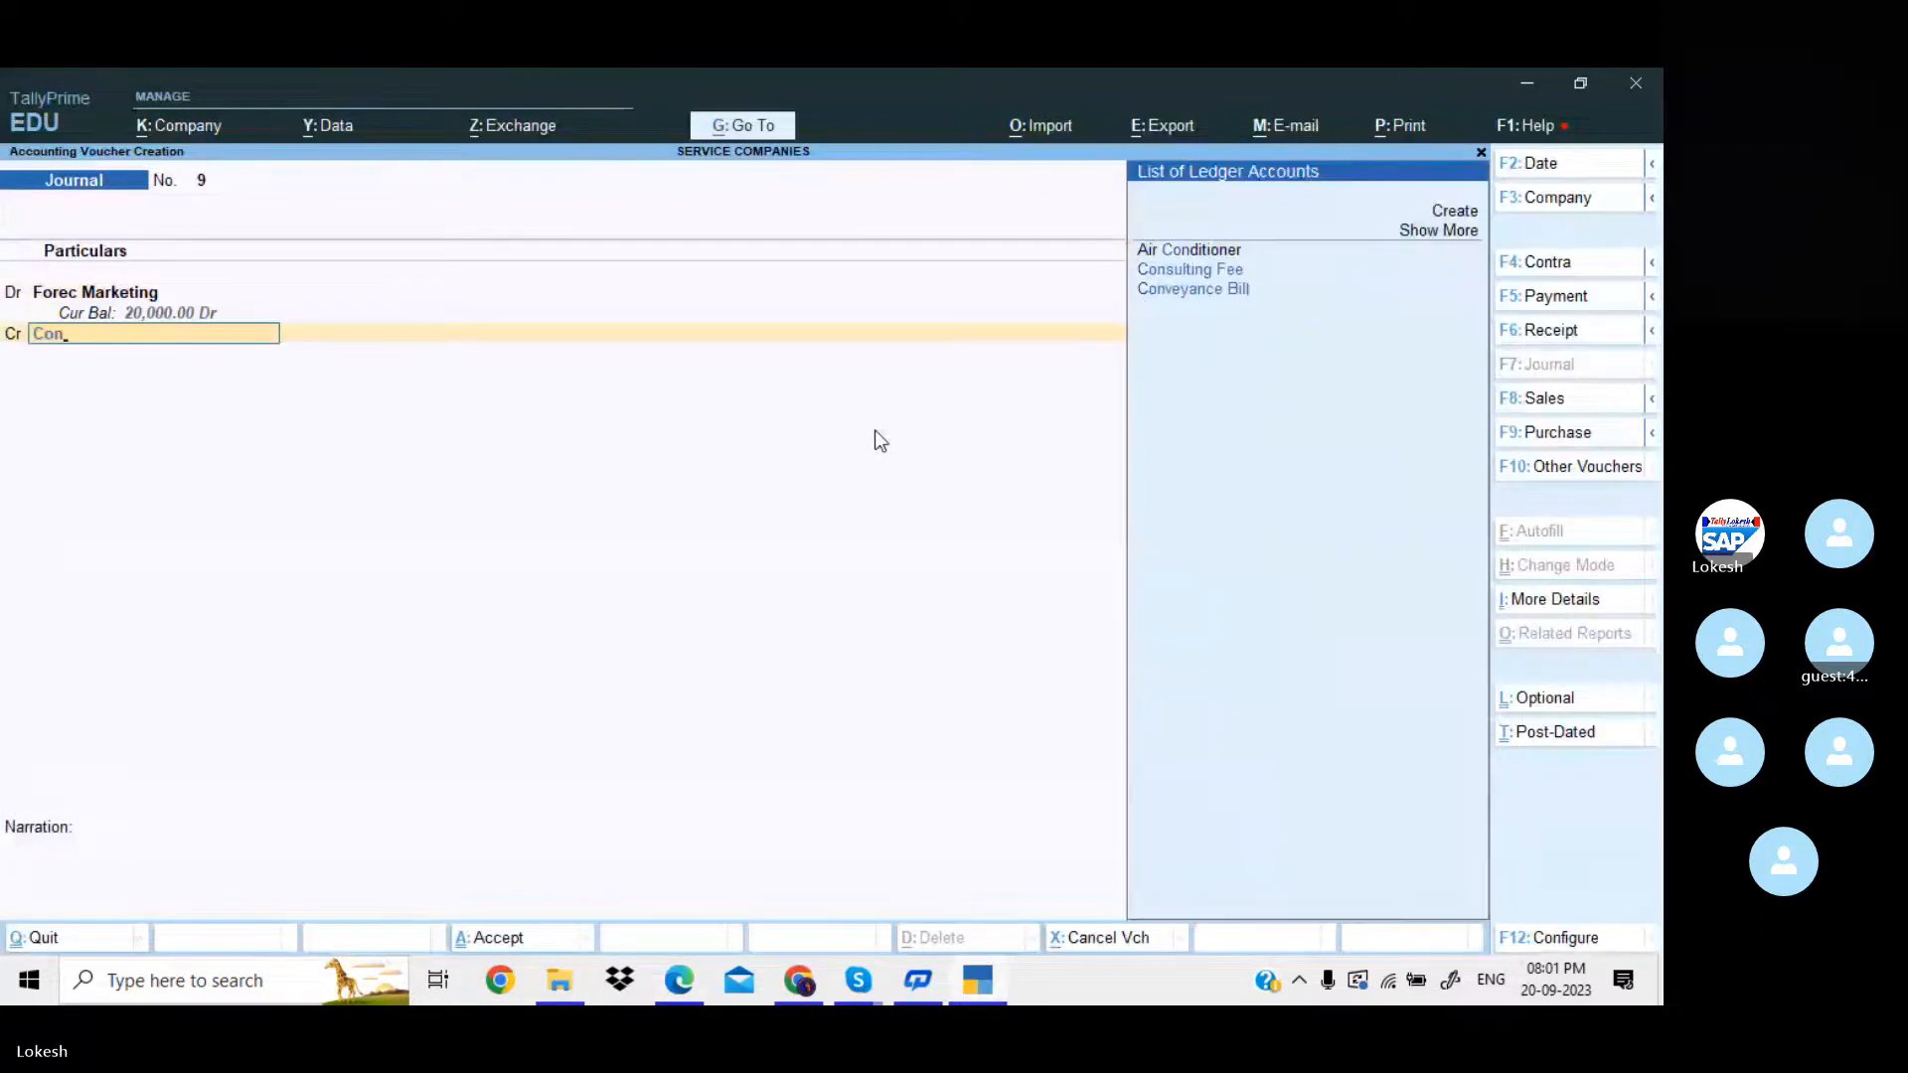
pyautogui.press('Return')
pyautogui.press('Return')
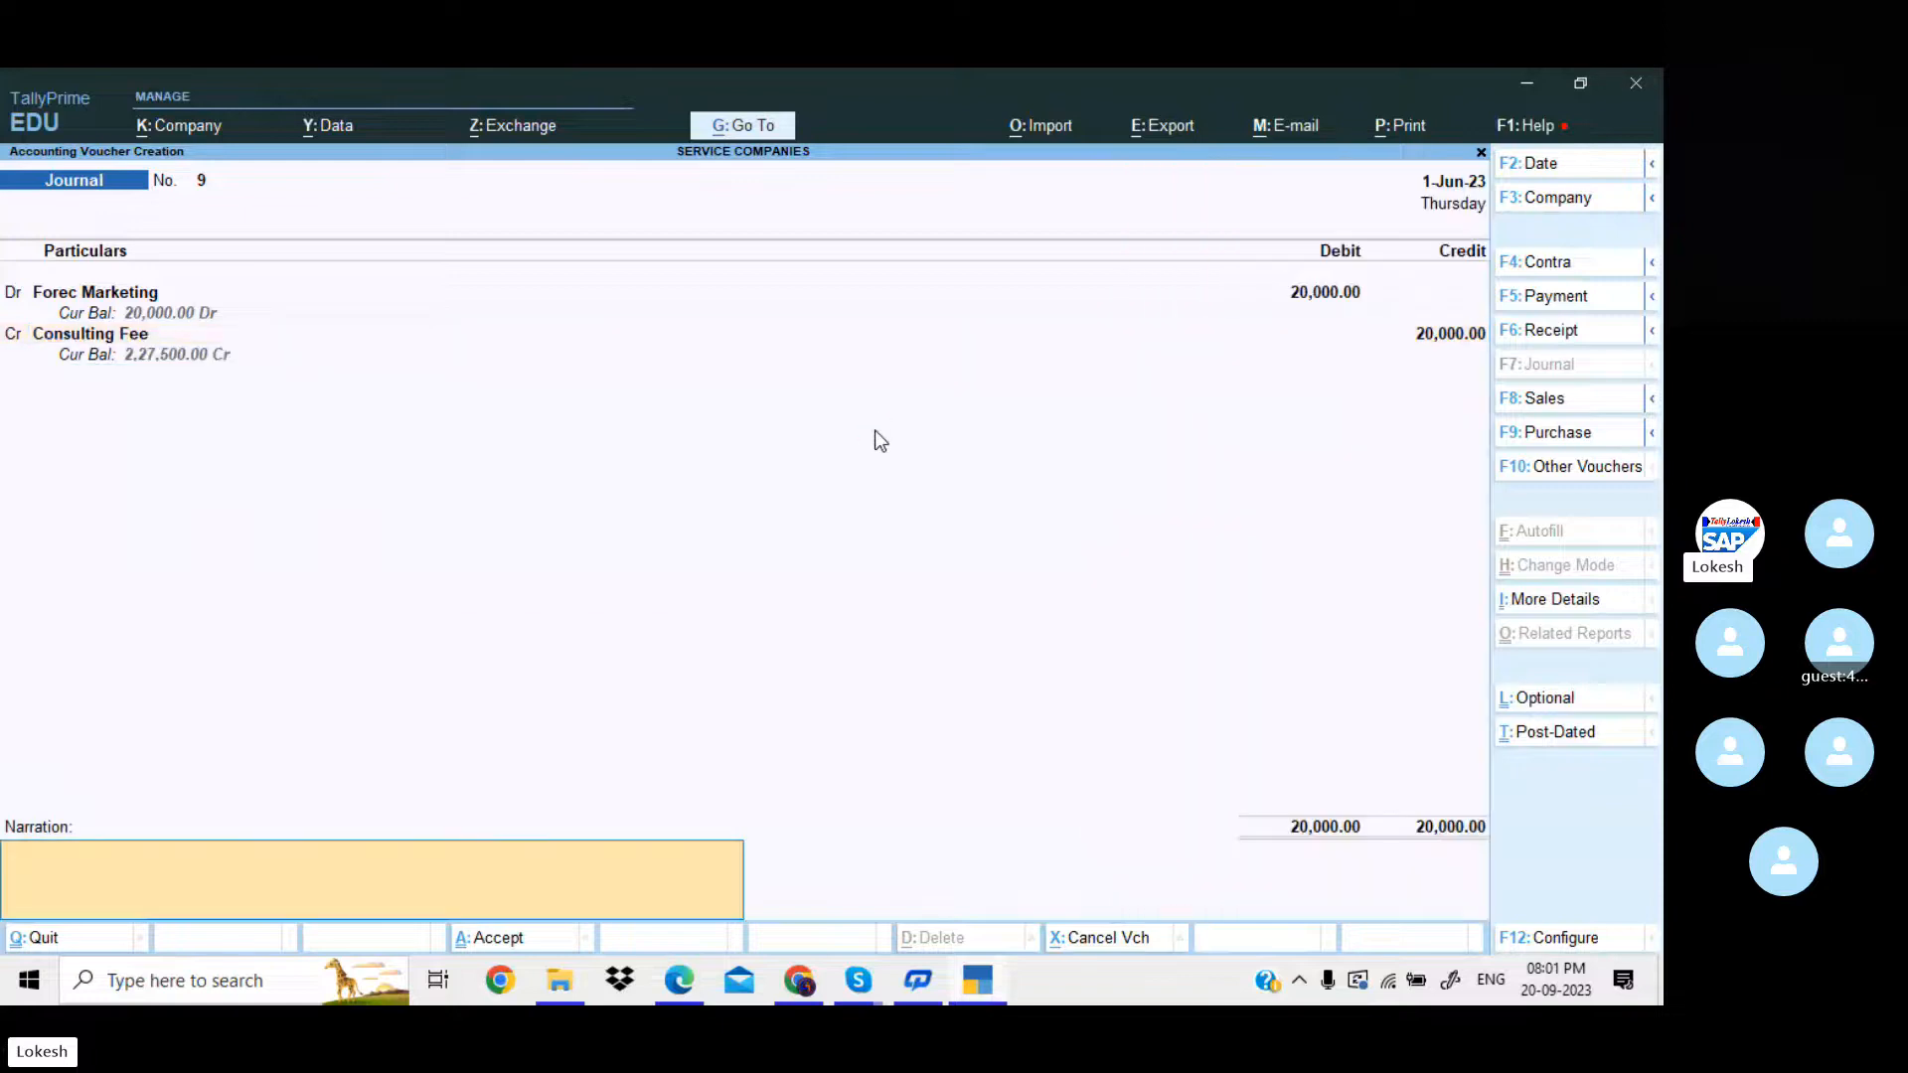
pyautogui.press('Return')
pyautogui.press('Return')
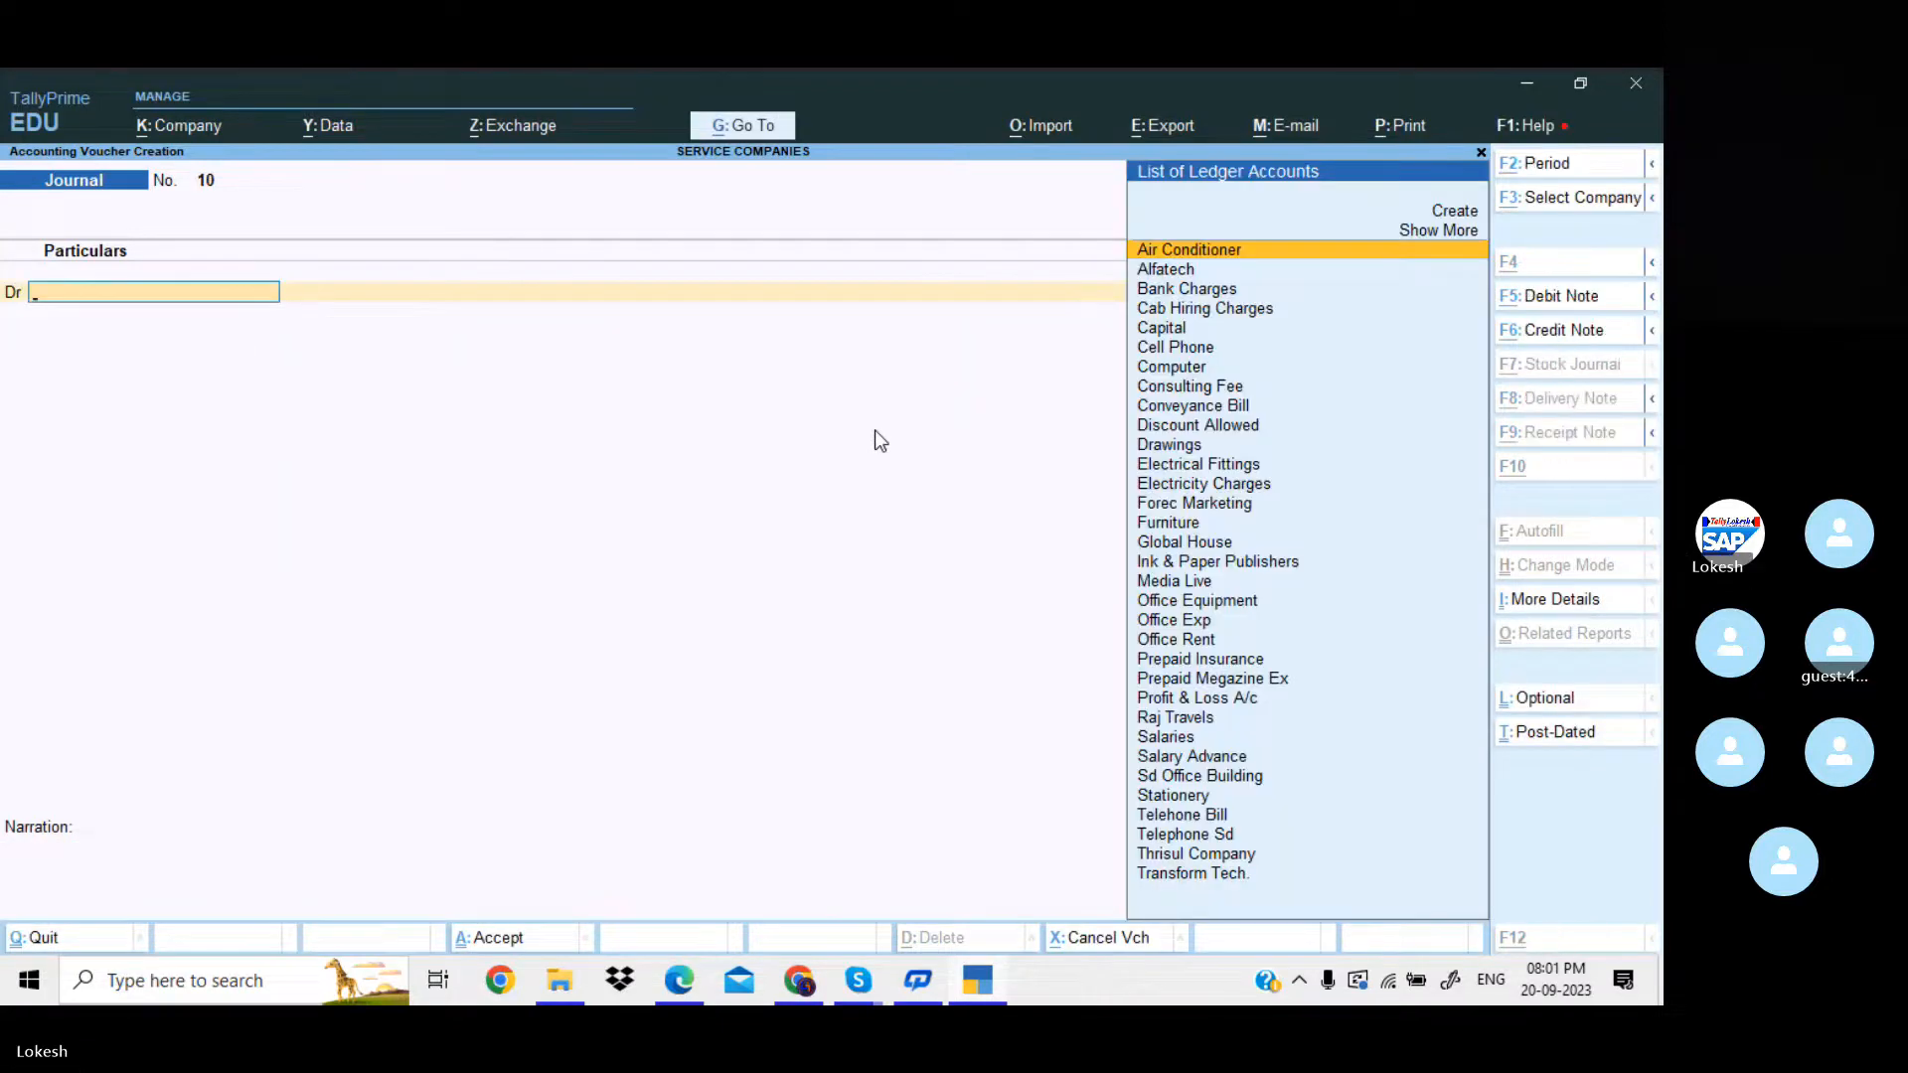
# Debit Office Rent with 2,500 in the new journal voucher, checking the rent entry's amount in the PDF in Edge.
pyautogui.hotkey('alt', 'Tab')
pyautogui.hotkey('alt', 'Tab')
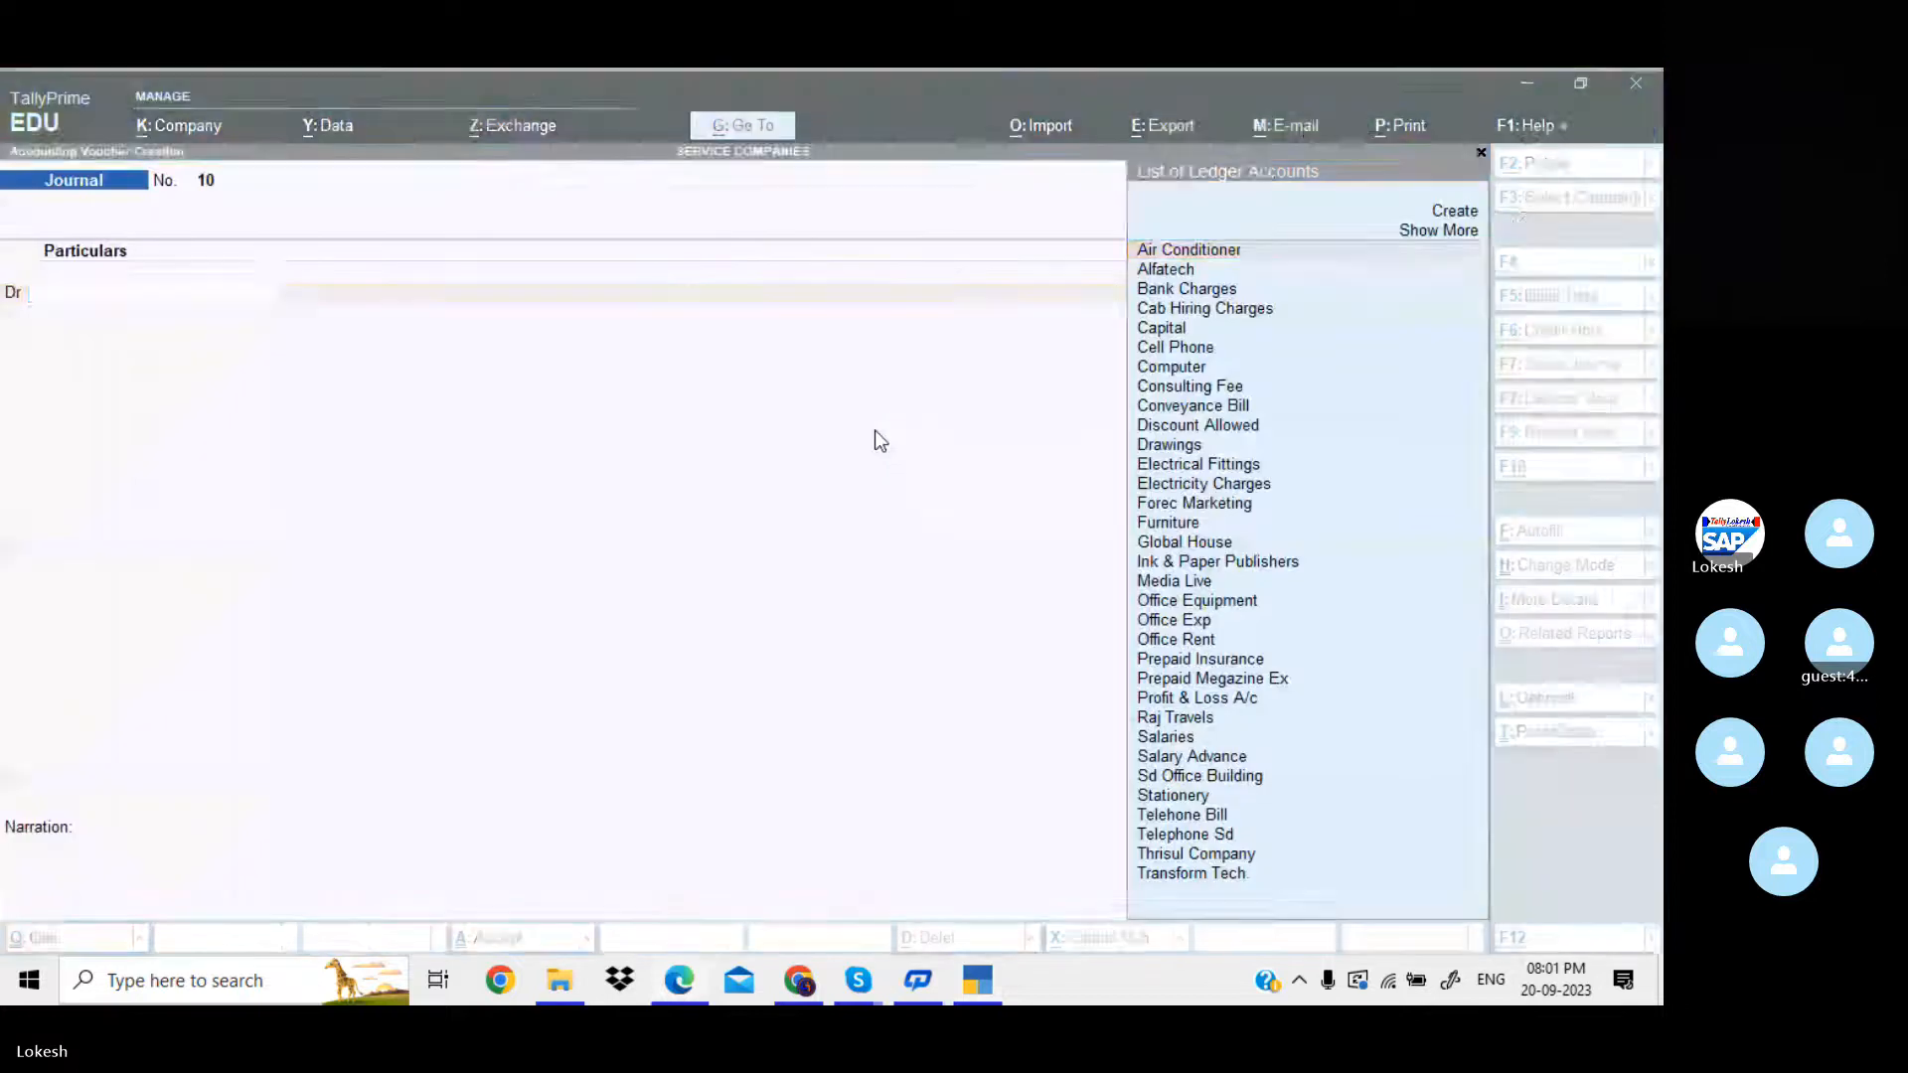
pyautogui.write('Re')
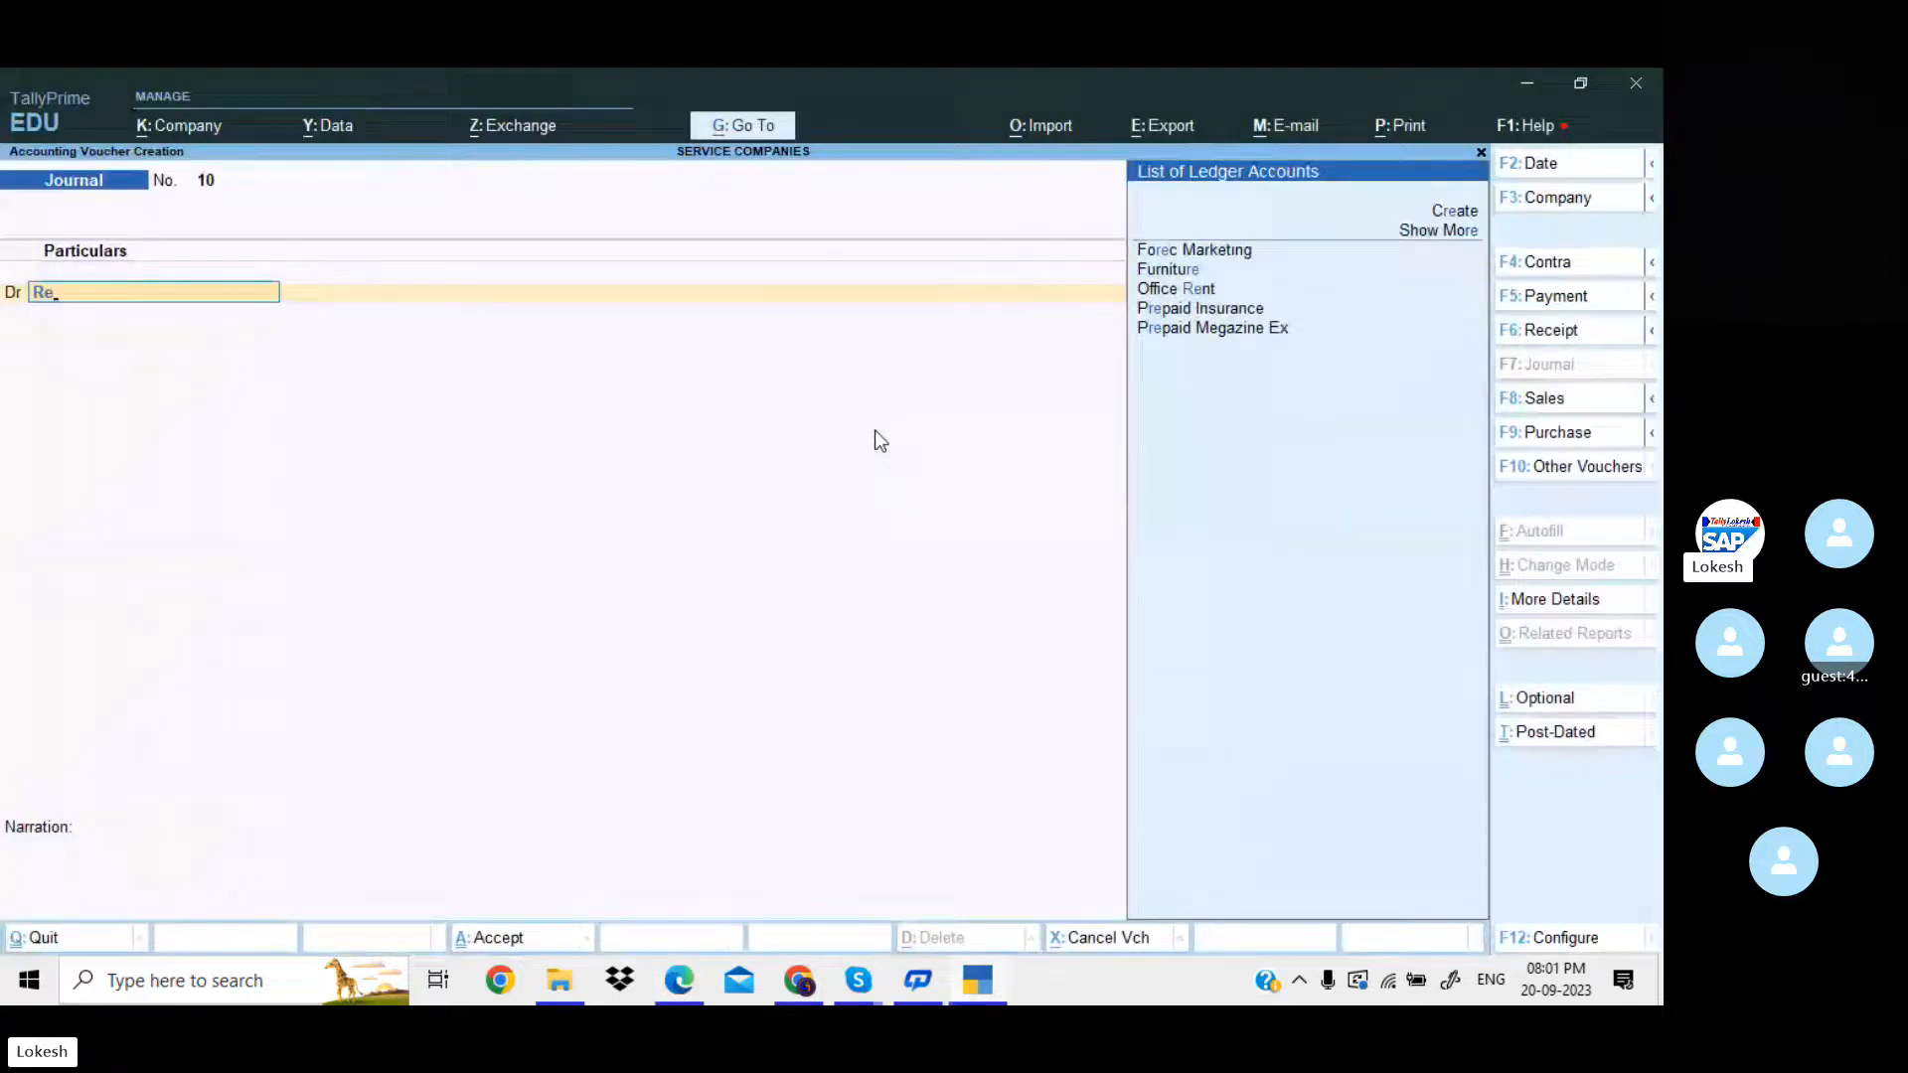
pyautogui.press('Down')
pyautogui.press('Down')
pyautogui.press('Down')
pyautogui.press('Down')
pyautogui.press('Down')
pyautogui.press('Return')
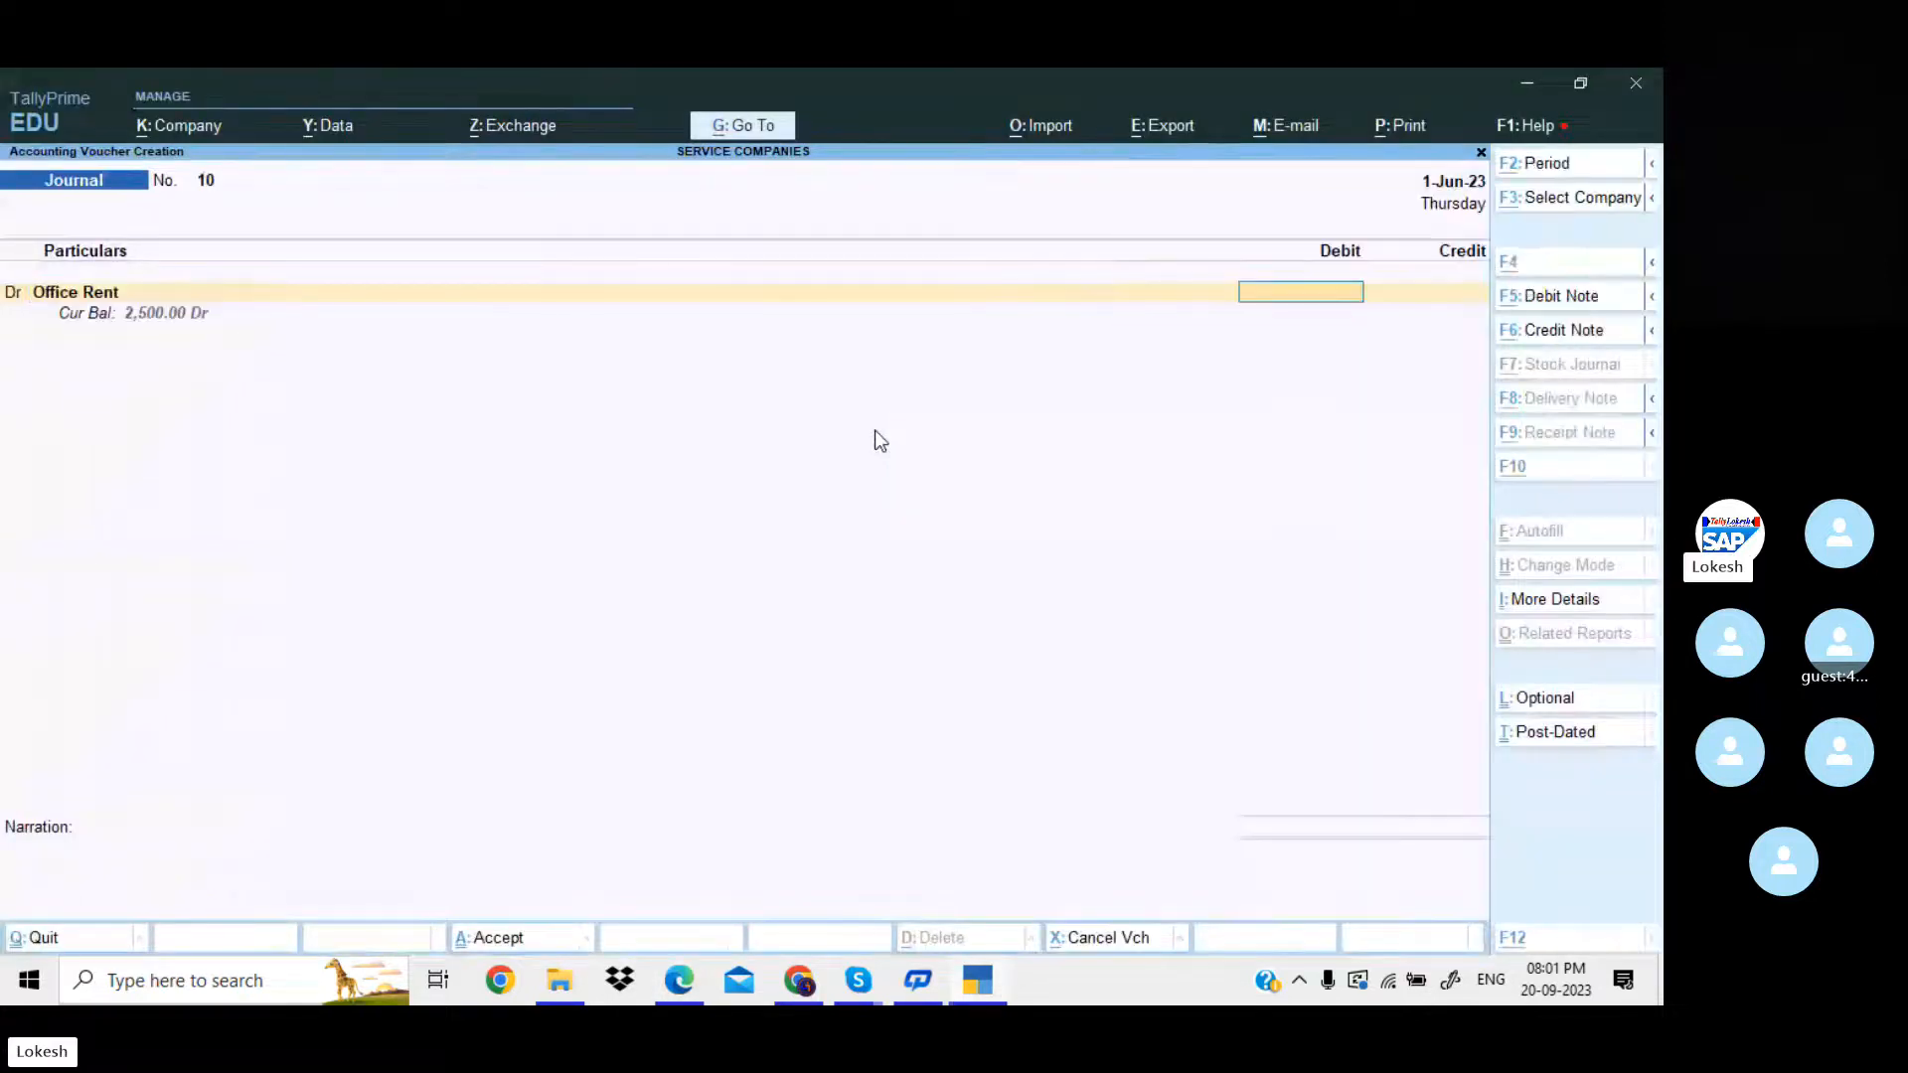
pyautogui.hotkey('alt', 'Tab')
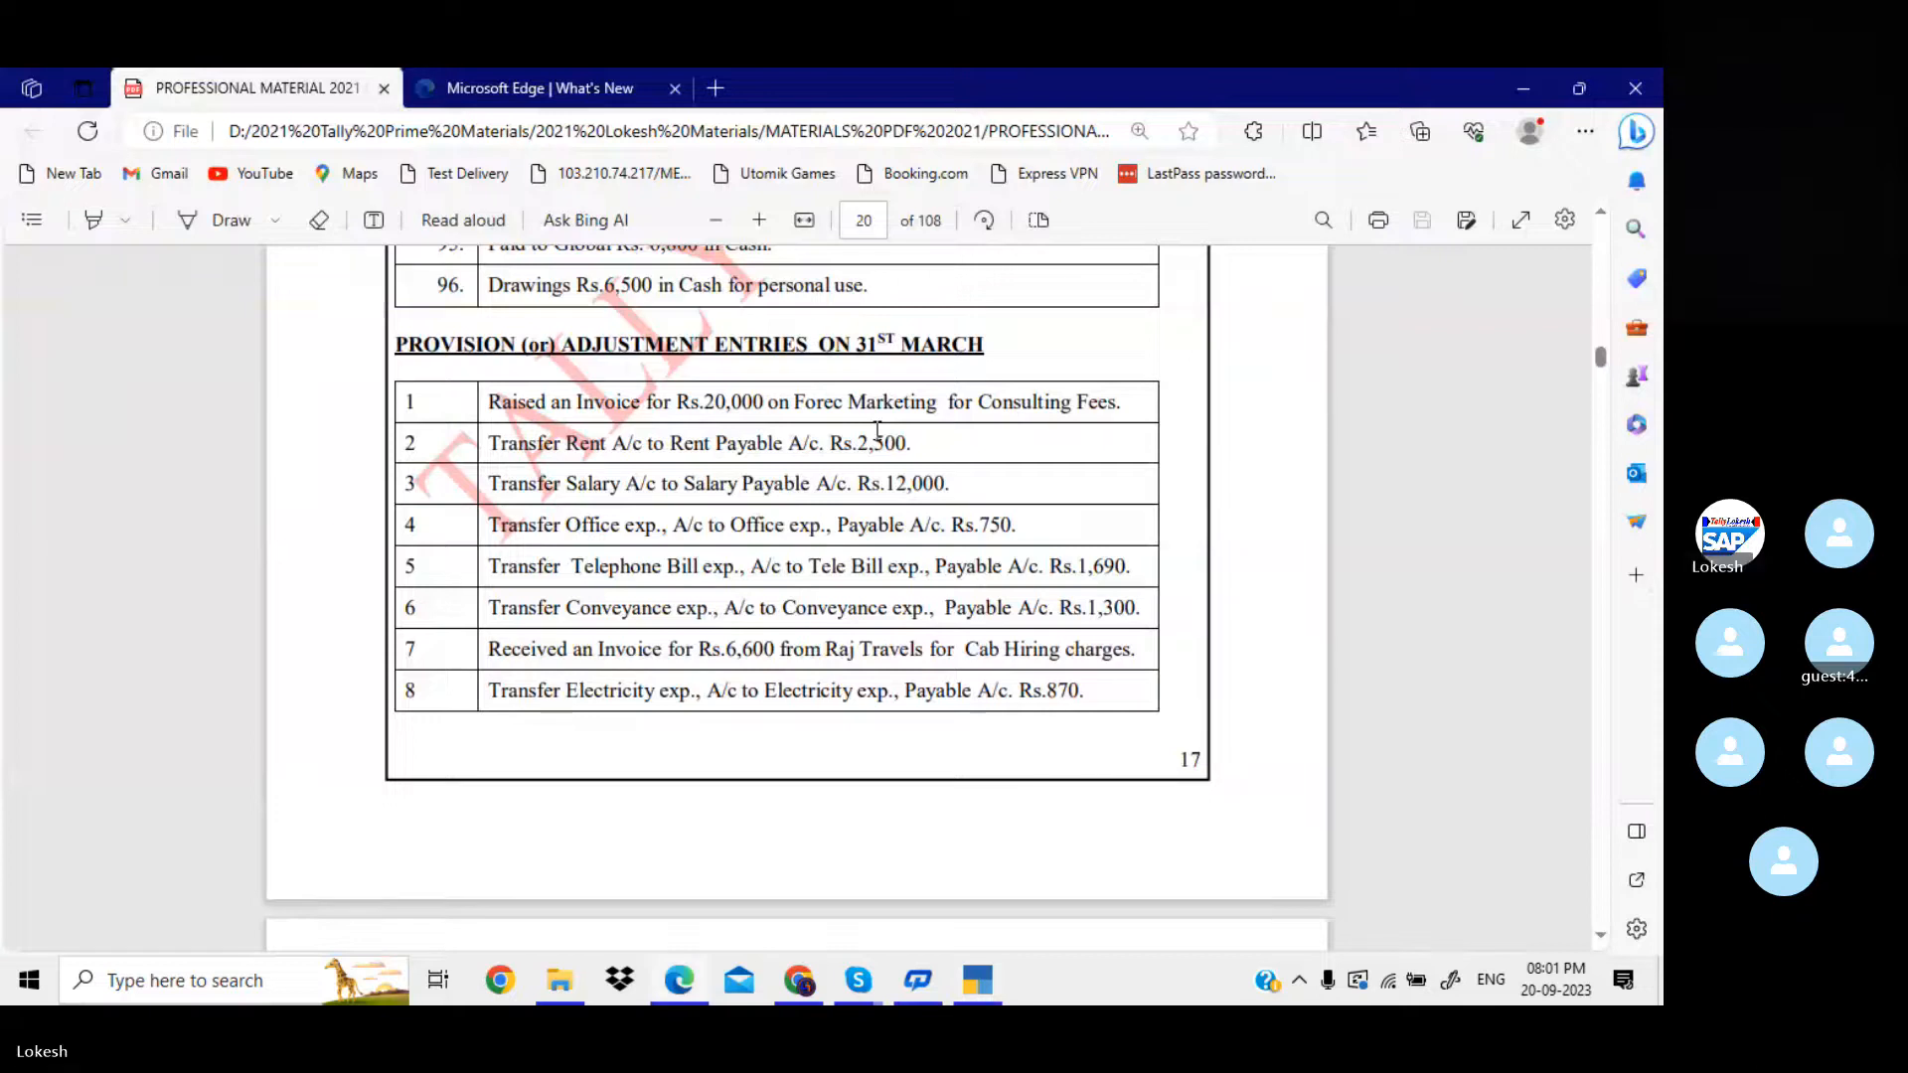
pyautogui.hotkey('alt', 'Tab')
pyautogui.write('2500')
pyautogui.press('Return')
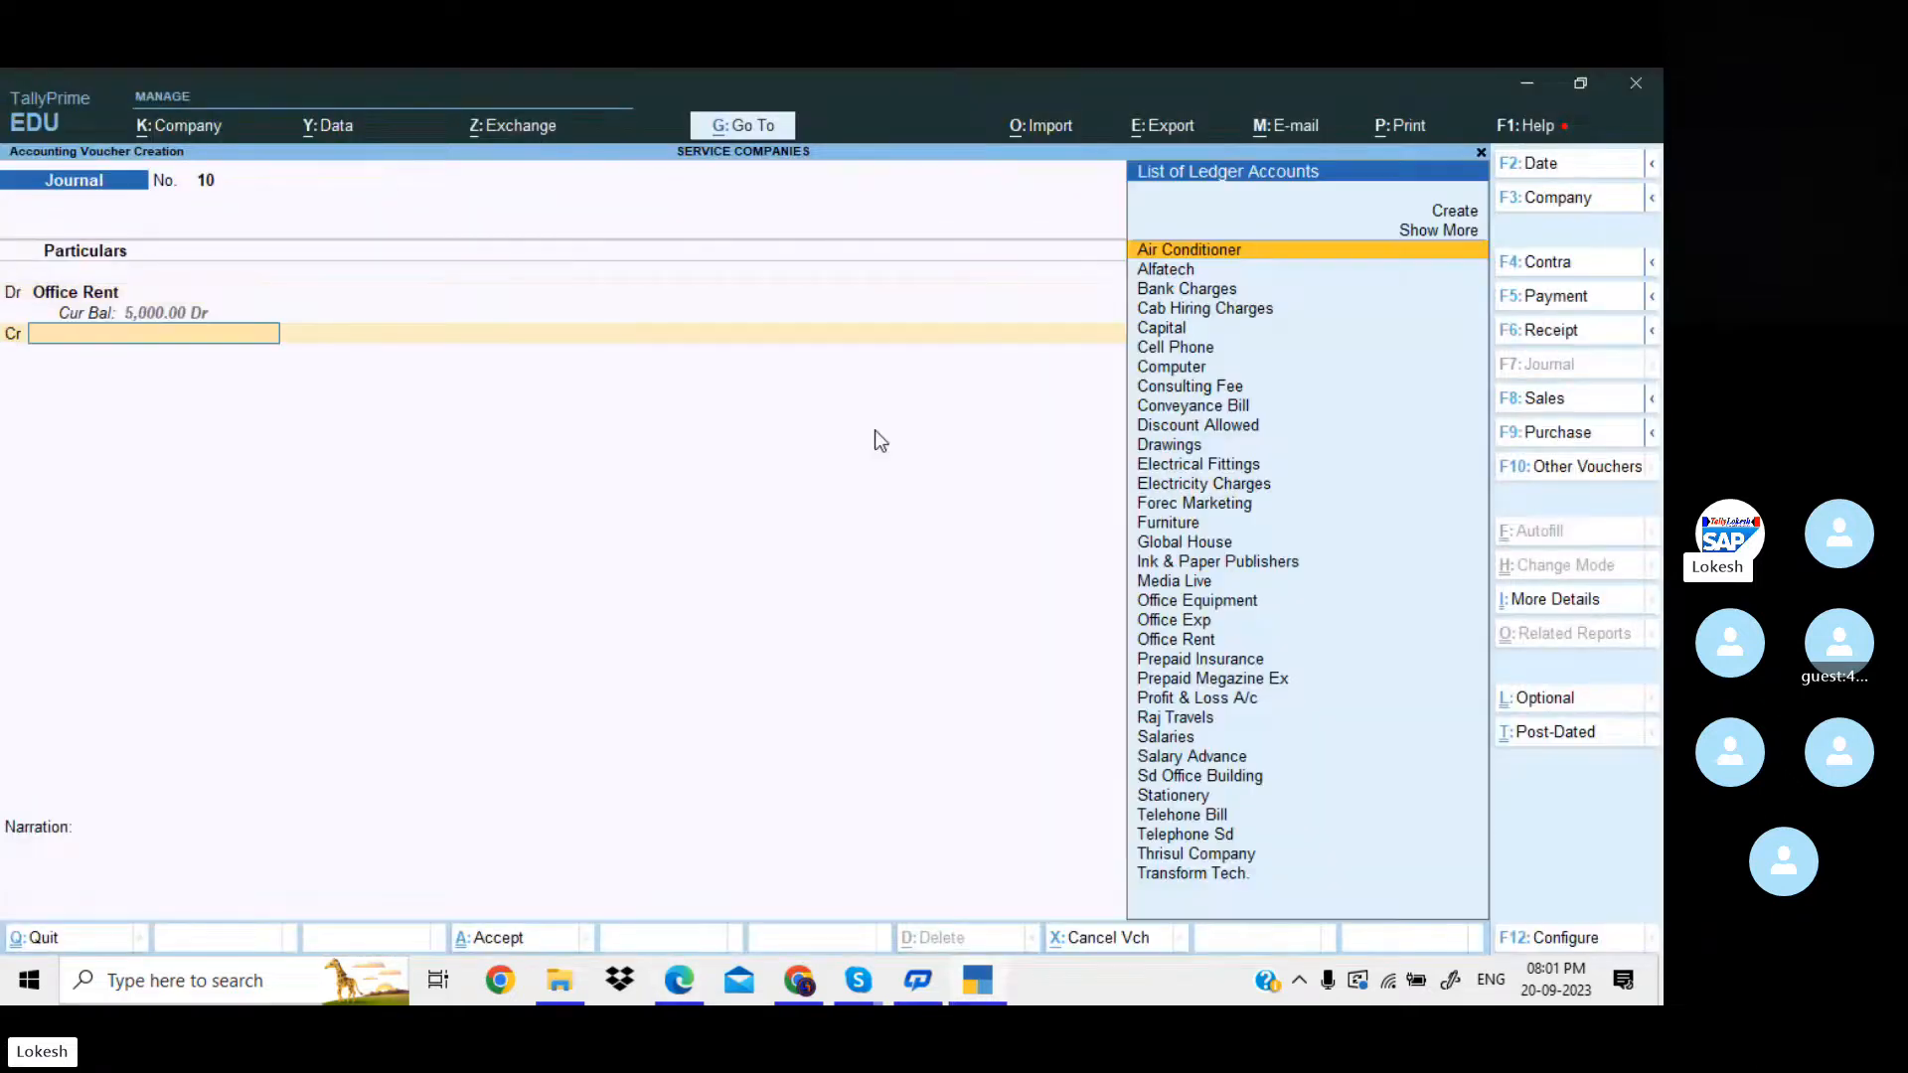
# Create the credit ledger Rent Payable under Provisions, keeping the default banking details.
pyautogui.hotkey('alt', 'c')
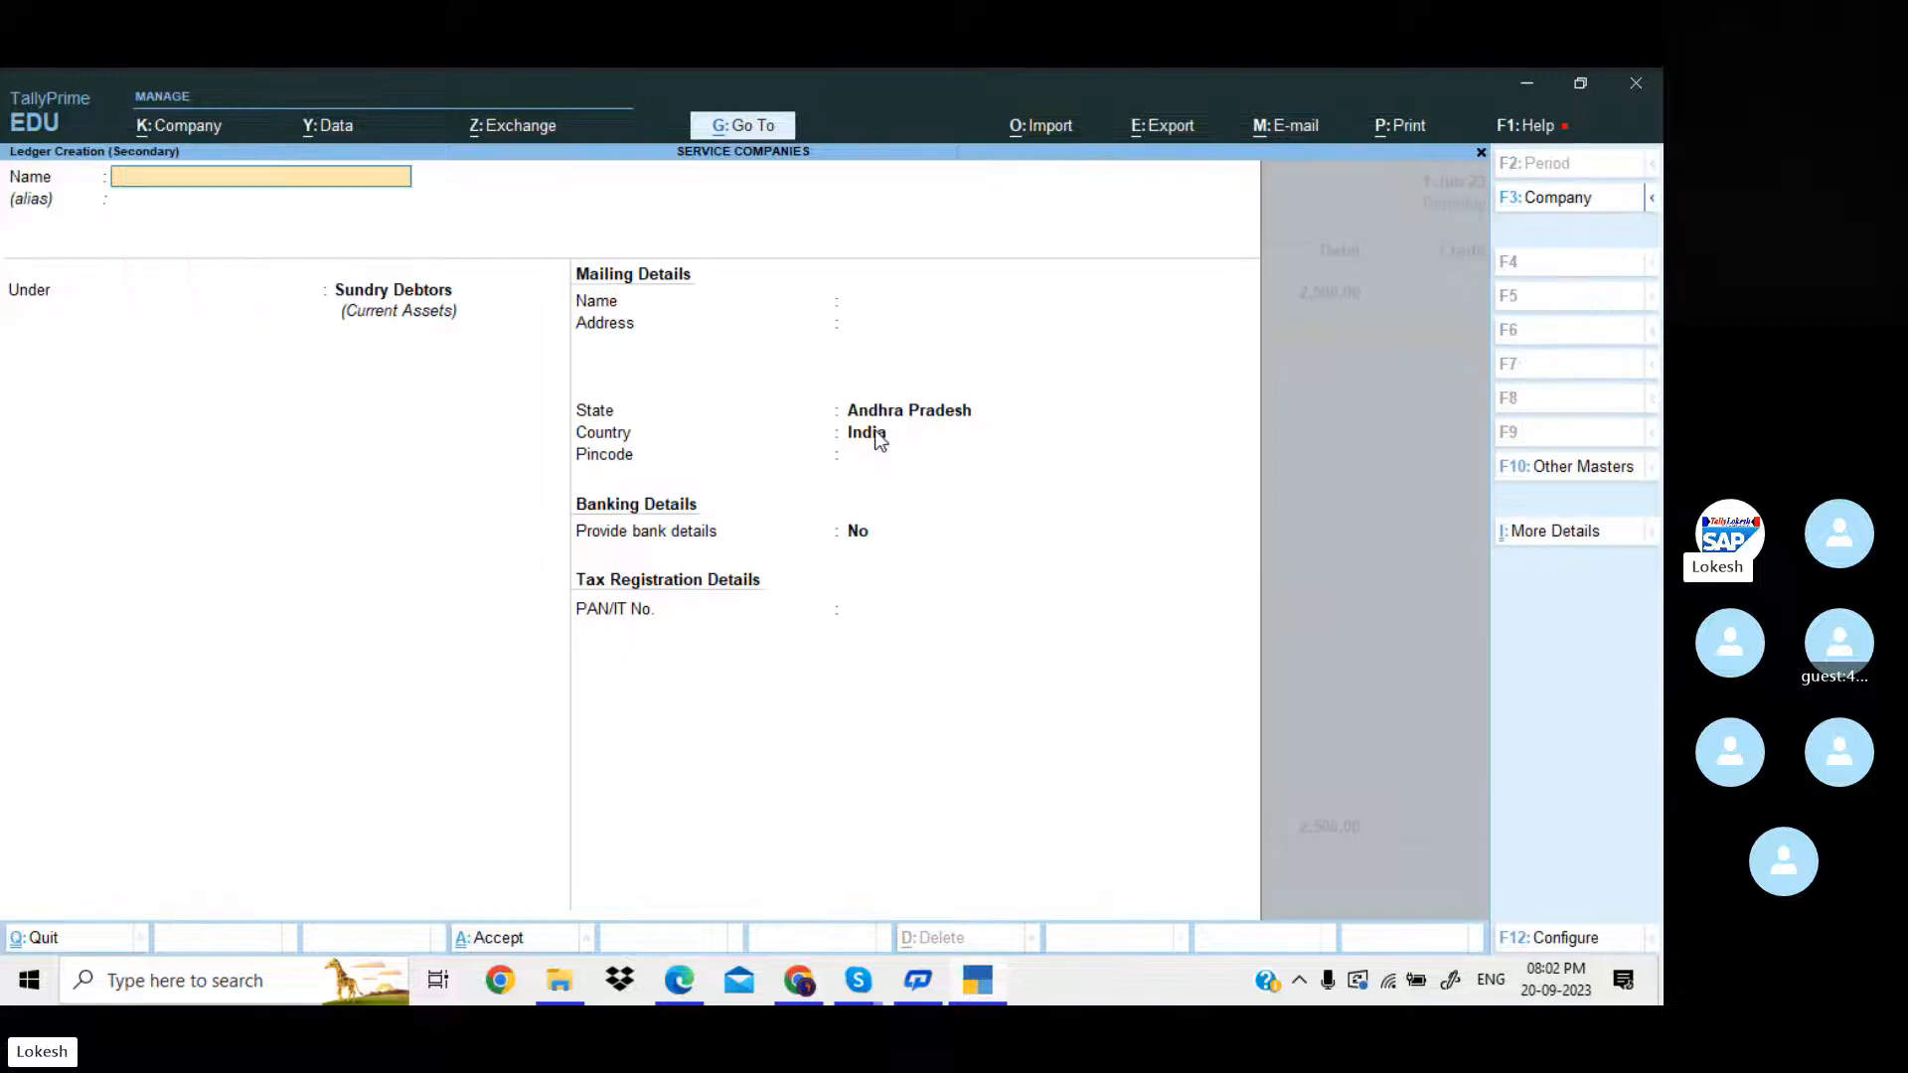
pyautogui.write('Rent Payable')
pyautogui.press('Return')
pyautogui.press('Return')
pyautogui.write('pro')
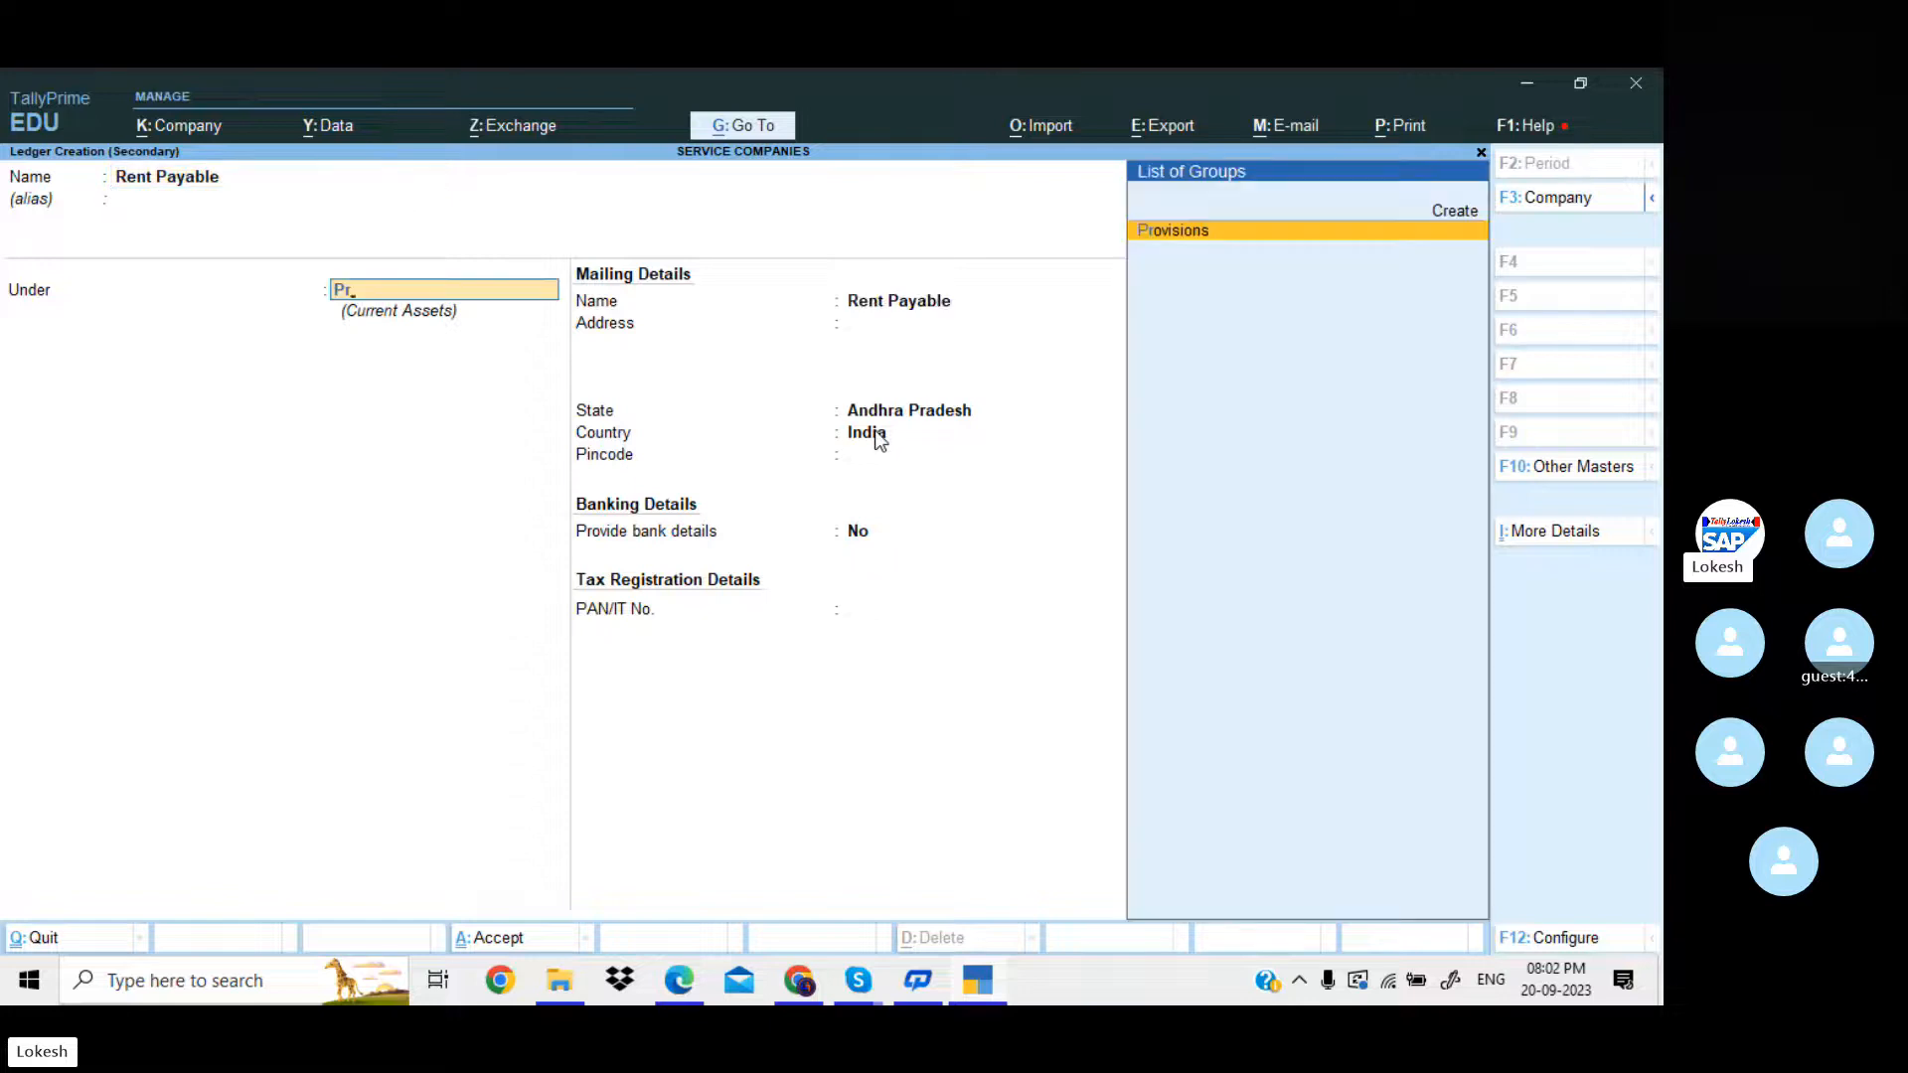
pyautogui.press('Return')
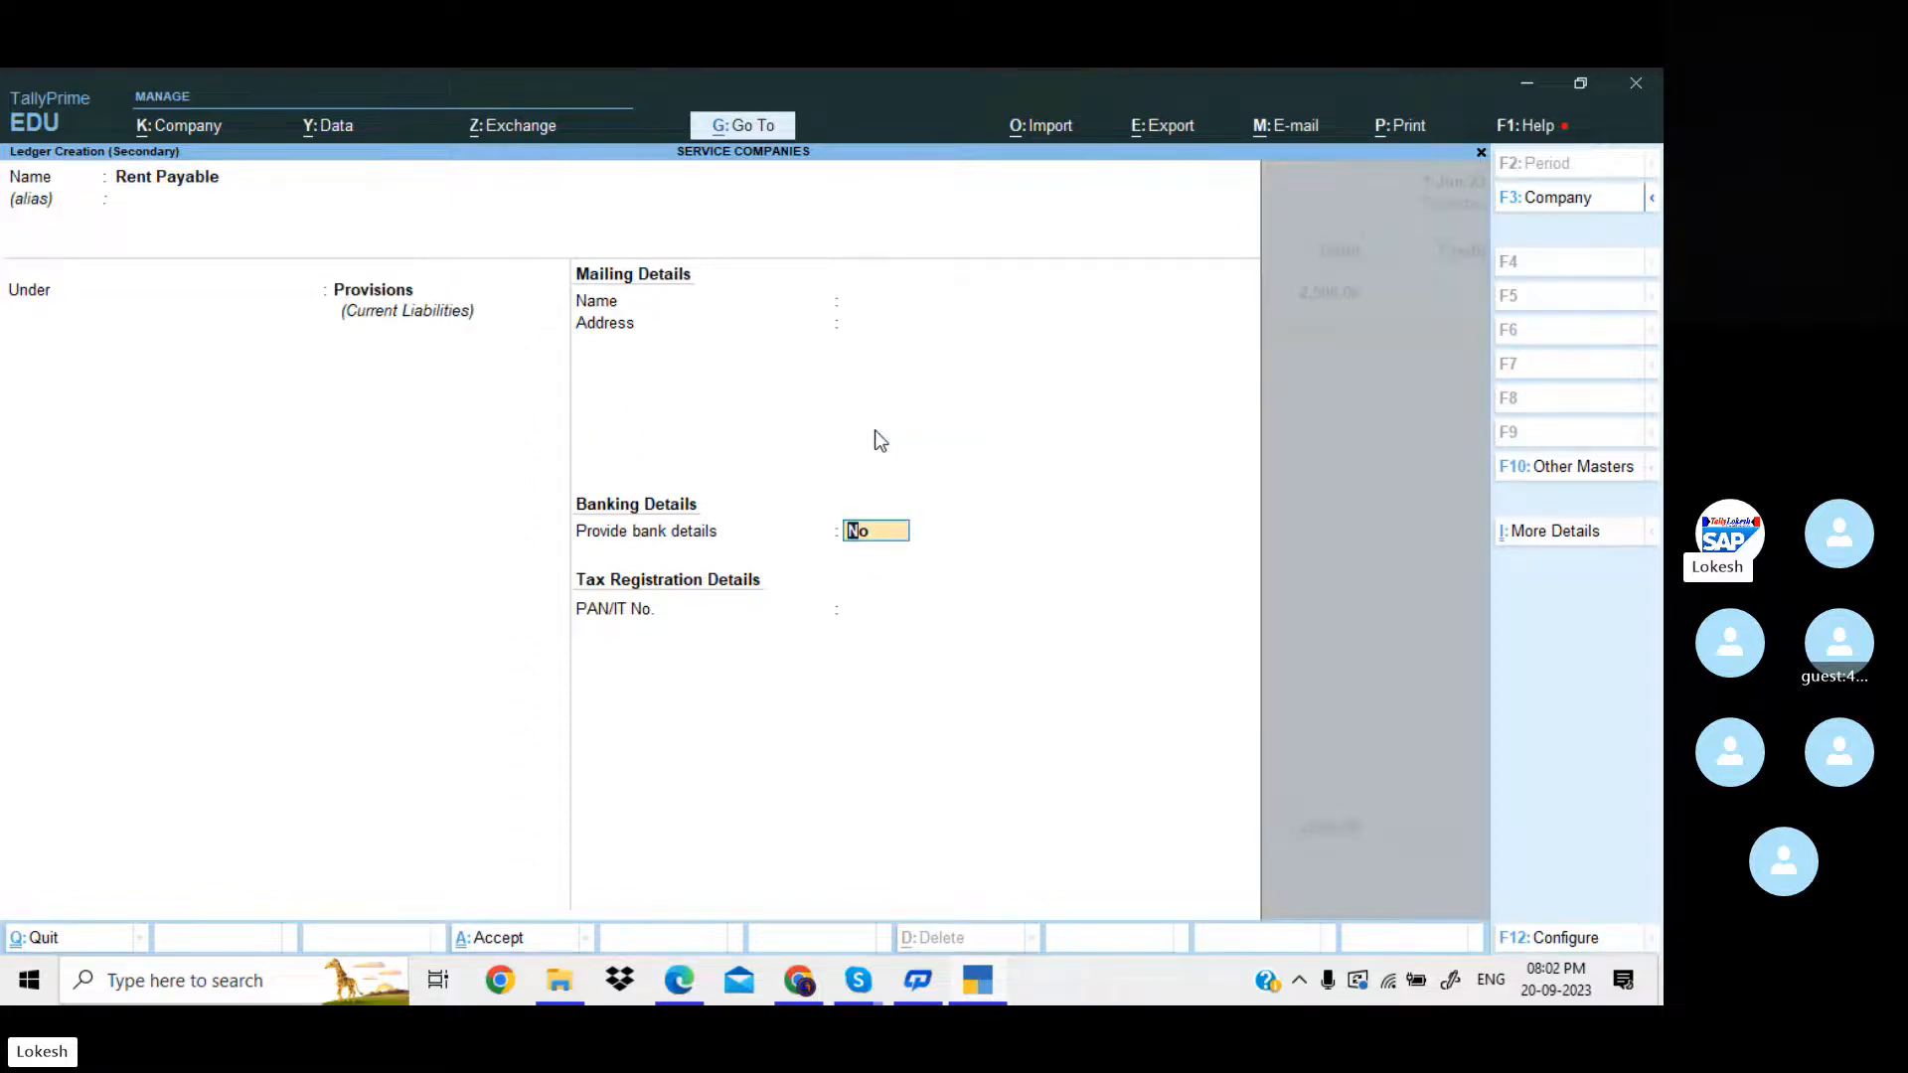
pyautogui.press('Return')
pyautogui.press('Return')
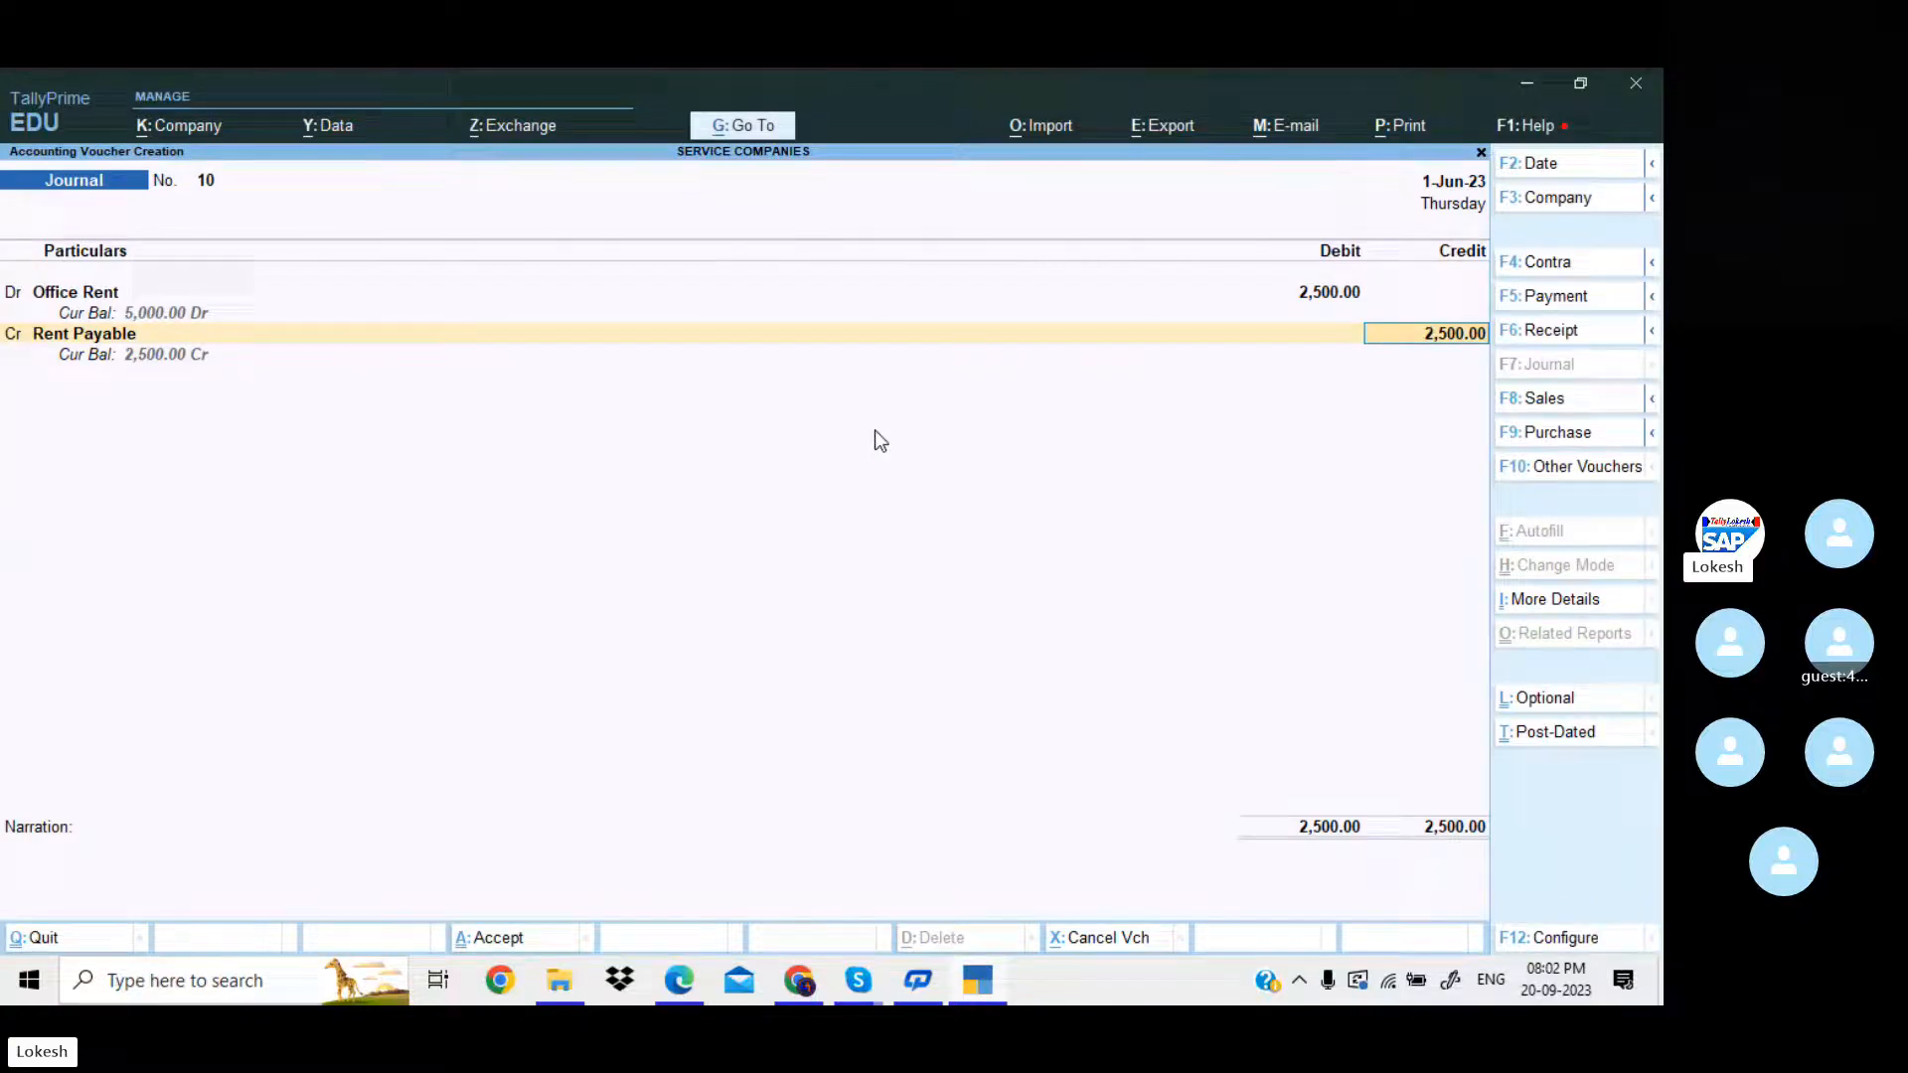
# Credit Rent Payable with 2,500 and save the journal voucher without a narration.
pyautogui.press('Return')
pyautogui.press('Return')
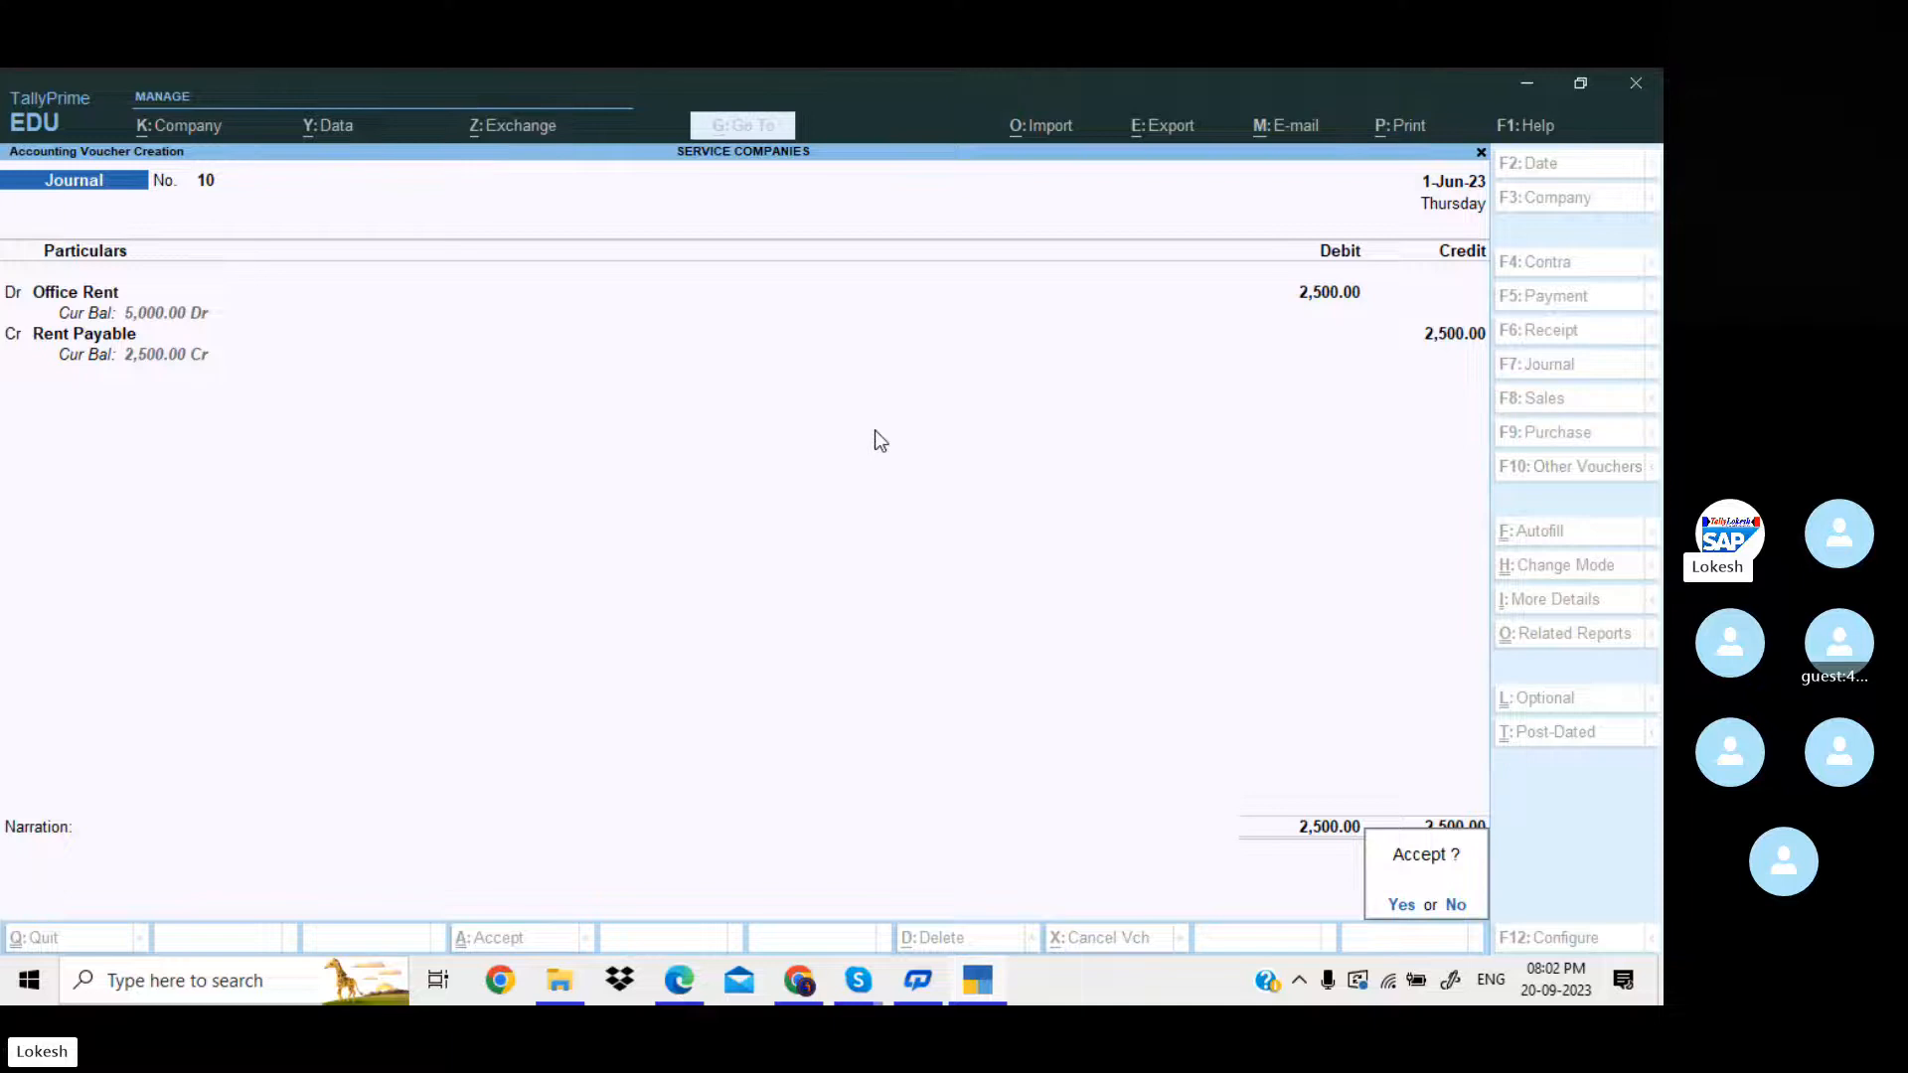
pyautogui.press('Return')
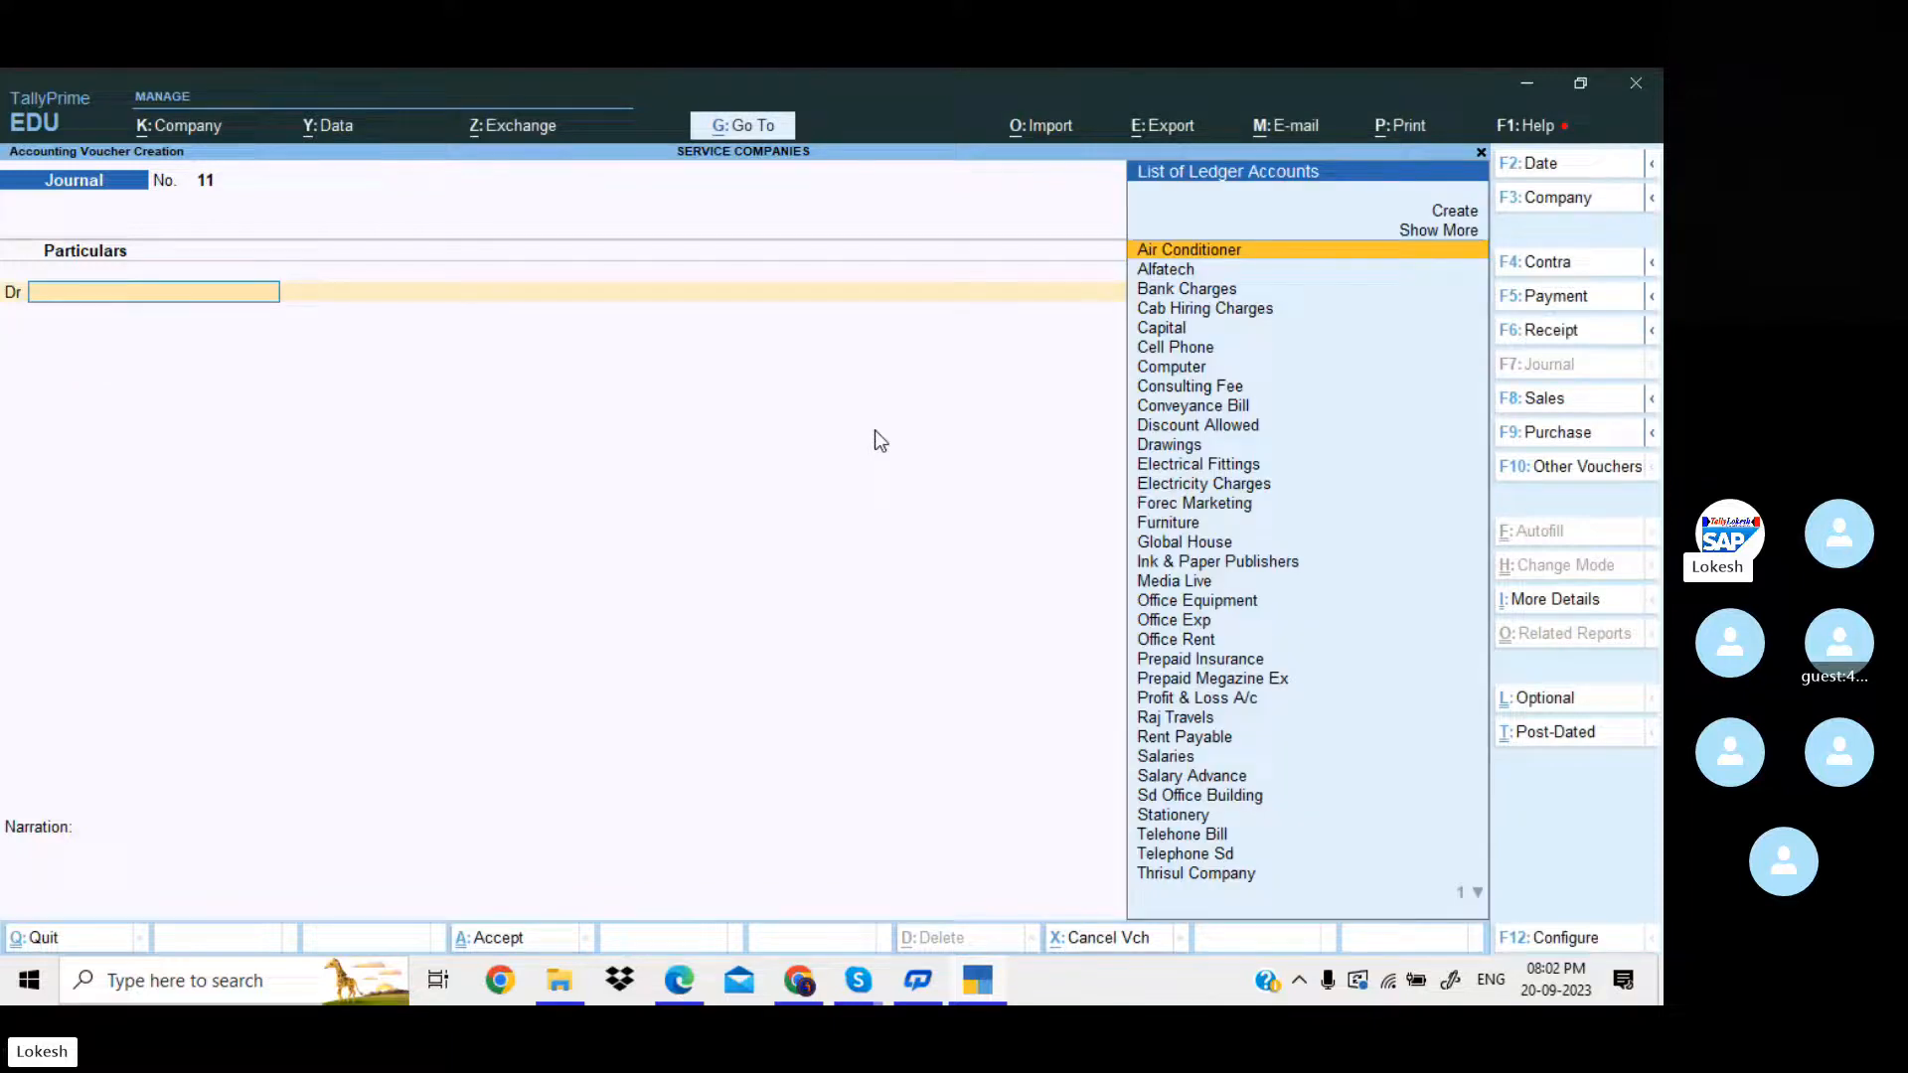
# Debit Salaries with 12,000 in the next journal voucher, checking the salary entry's amount in the PDF in Edge.
pyautogui.write('sa')
pyautogui.press('Down')
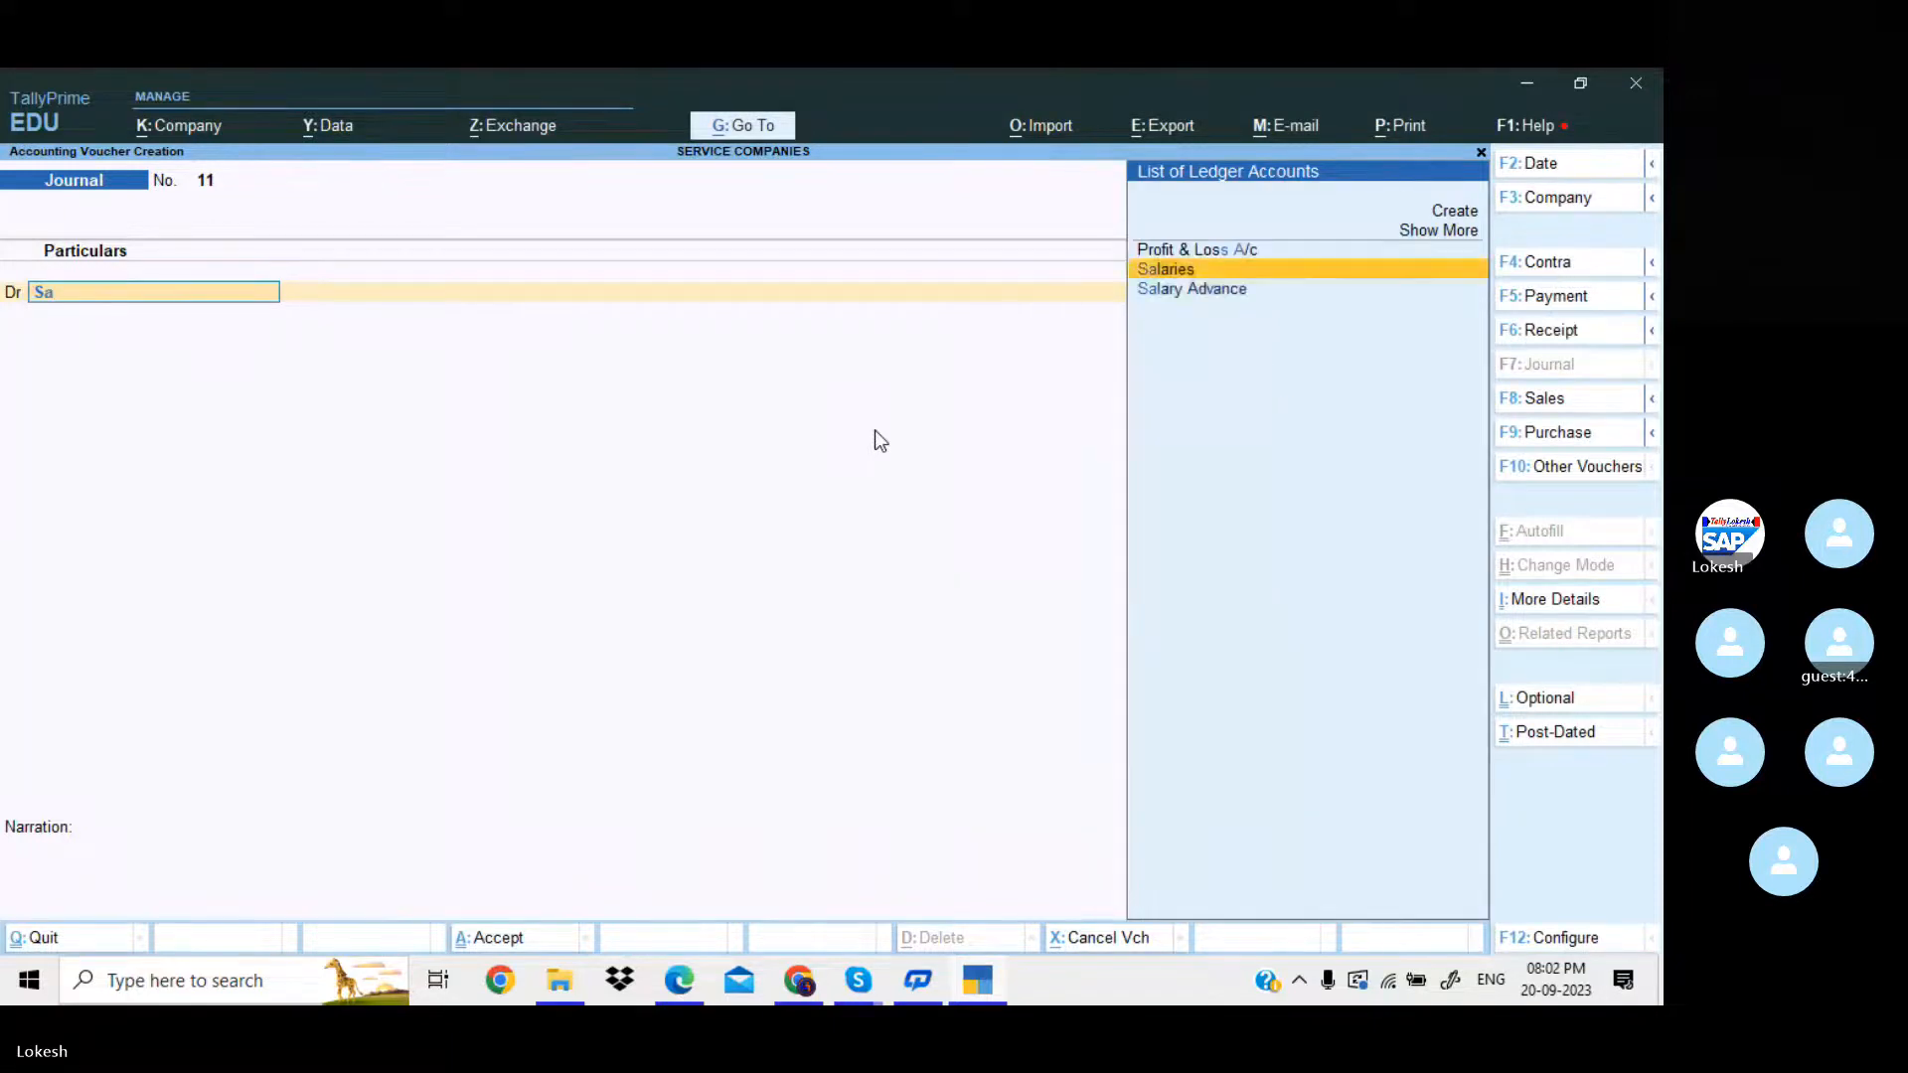
pyautogui.press('Return')
pyautogui.hotkey('alt', 'Tab')
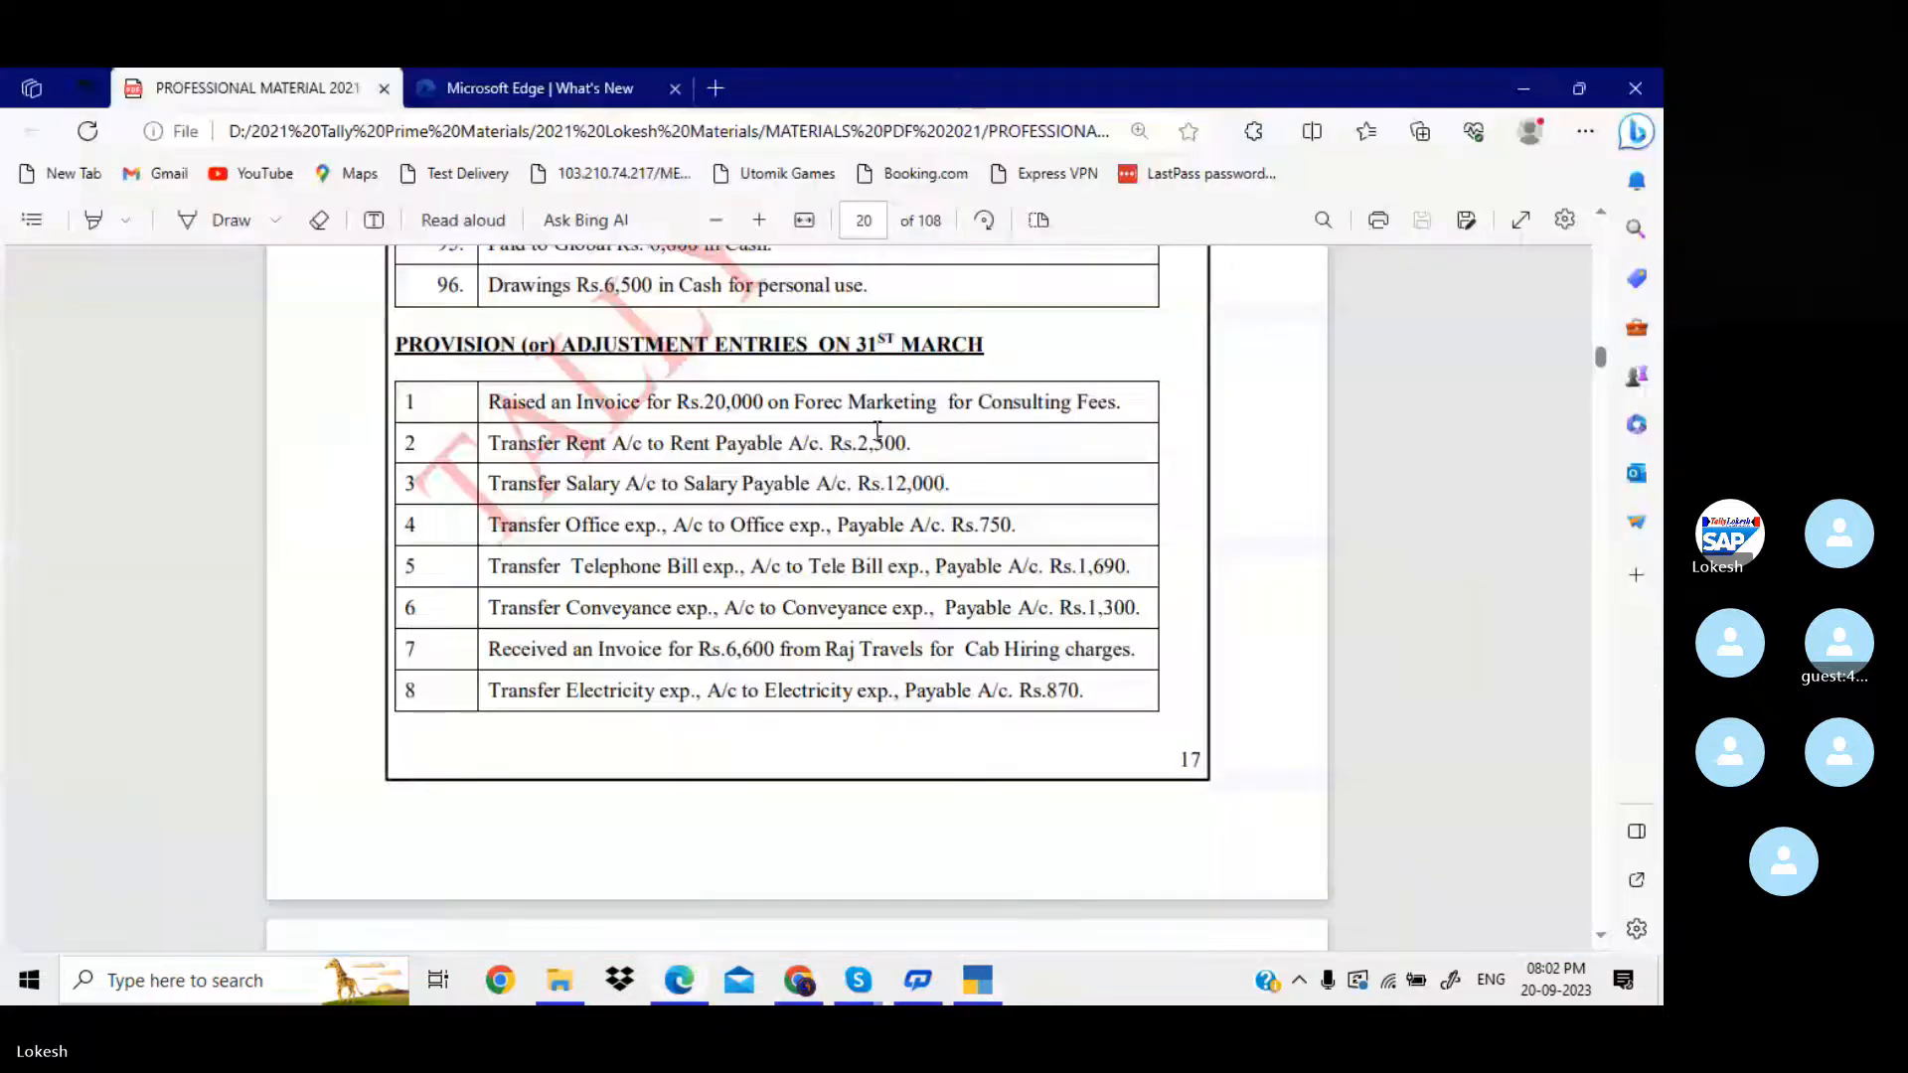
pyautogui.hotkey('alt', 'Tab')
pyautogui.write('1000')
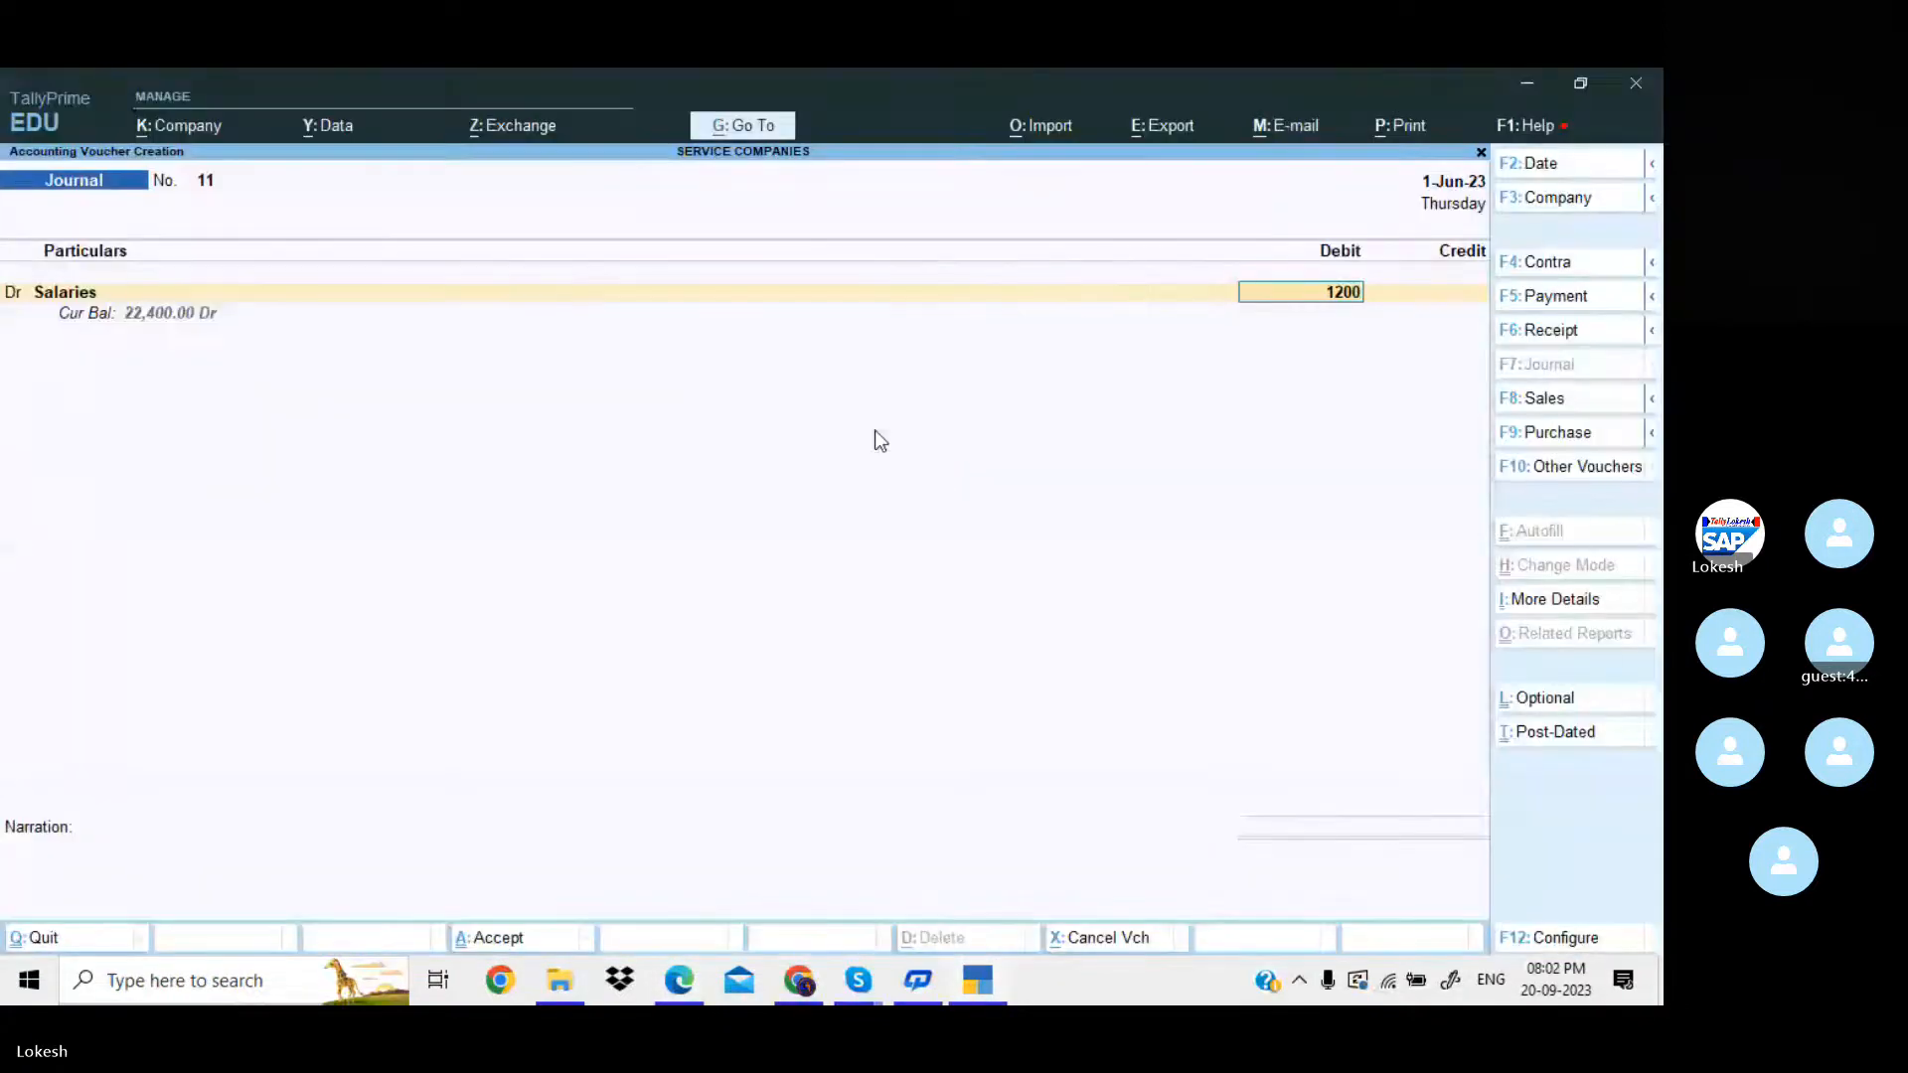
pyautogui.press('Return')
# Create the credit ledger Salary Payable under Provisions, keeping the default banking details.
pyautogui.hotkey('alt', 'c')
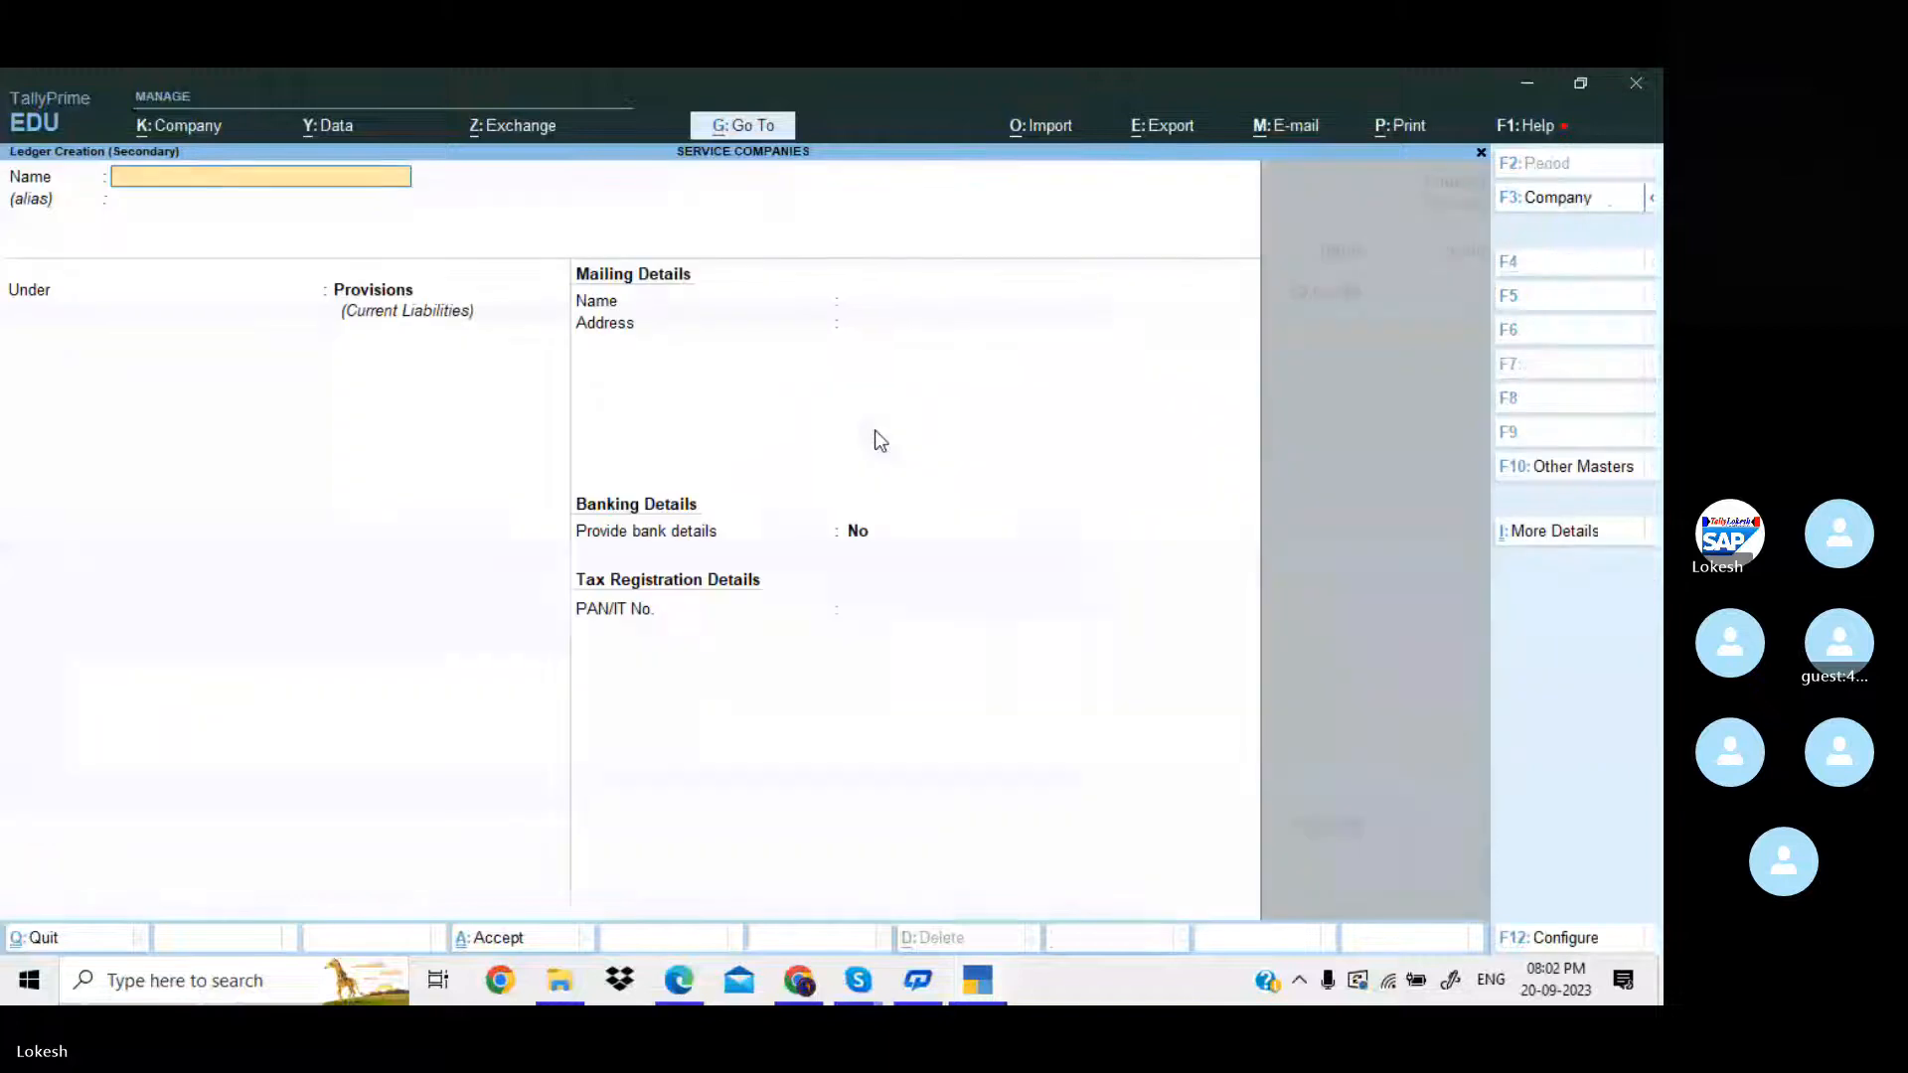
pyautogui.write('Ss')
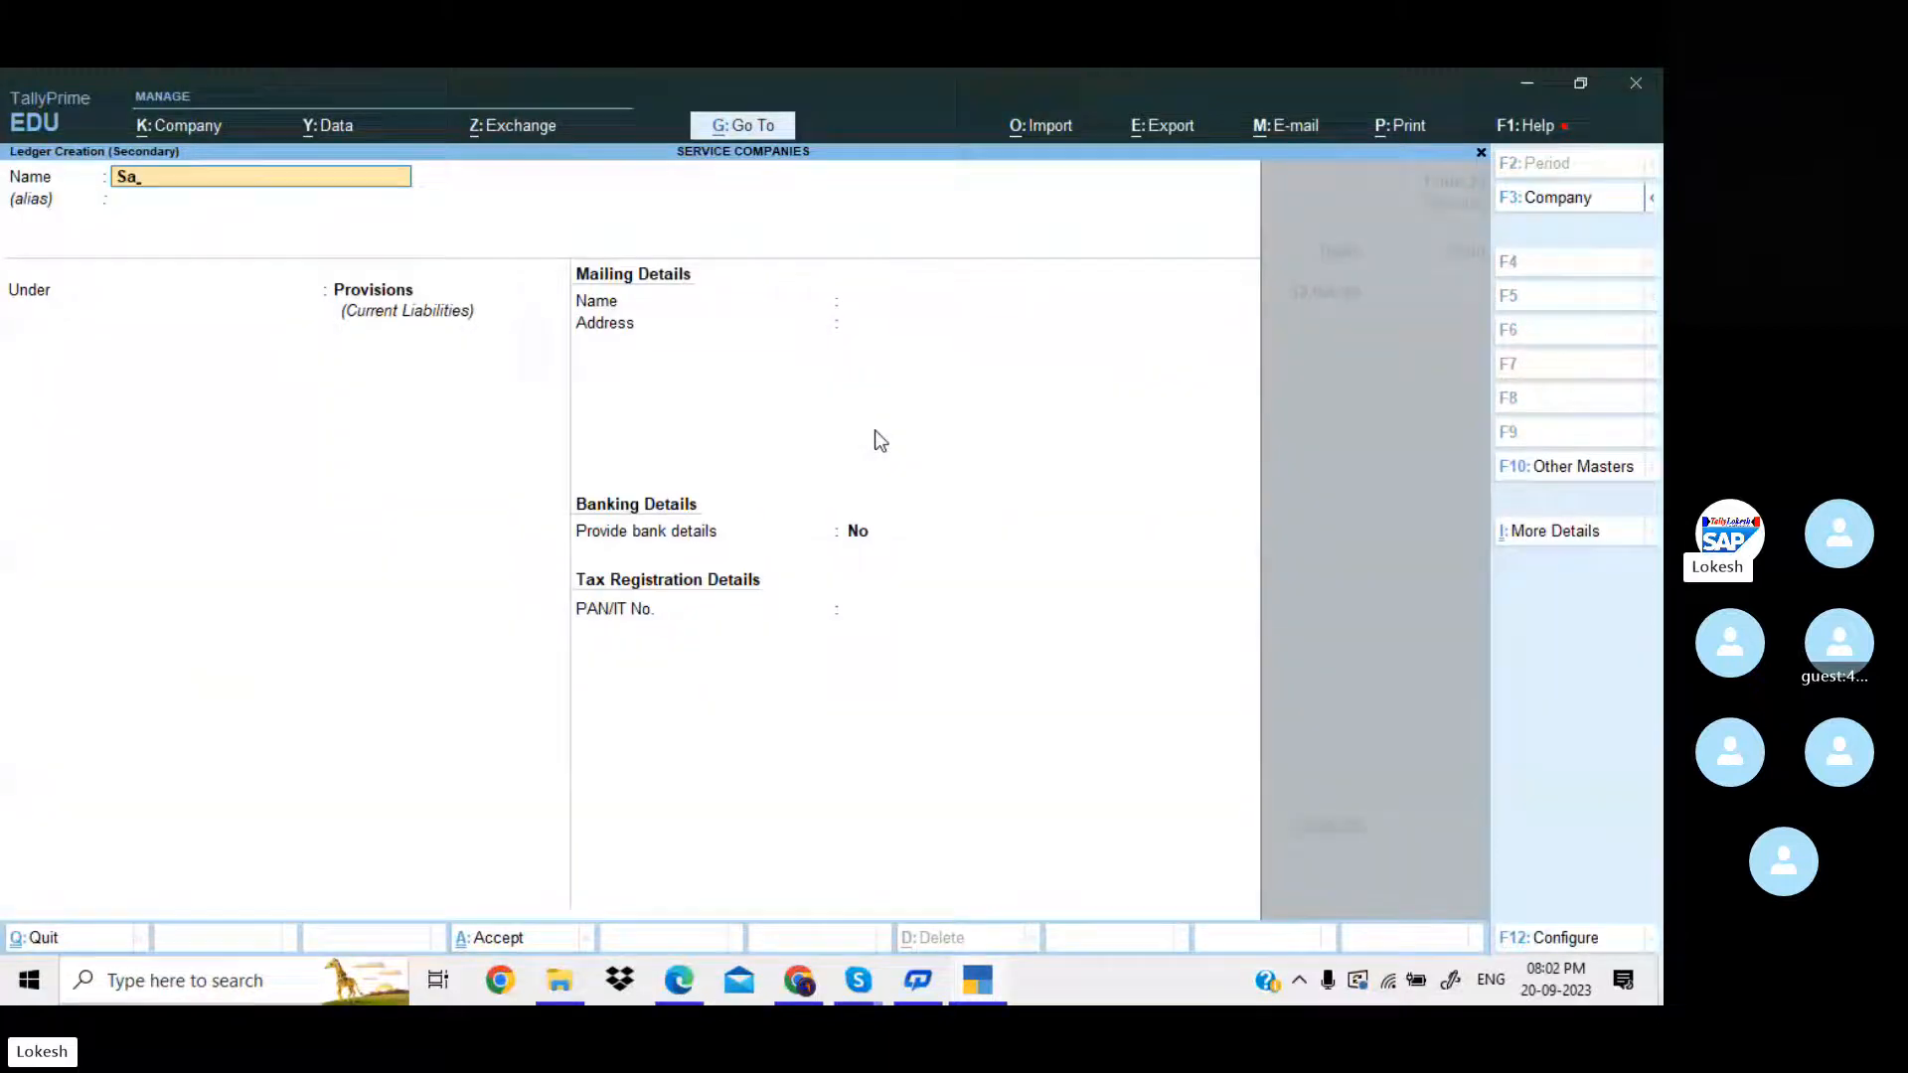
pyautogui.write('lary Payabo')
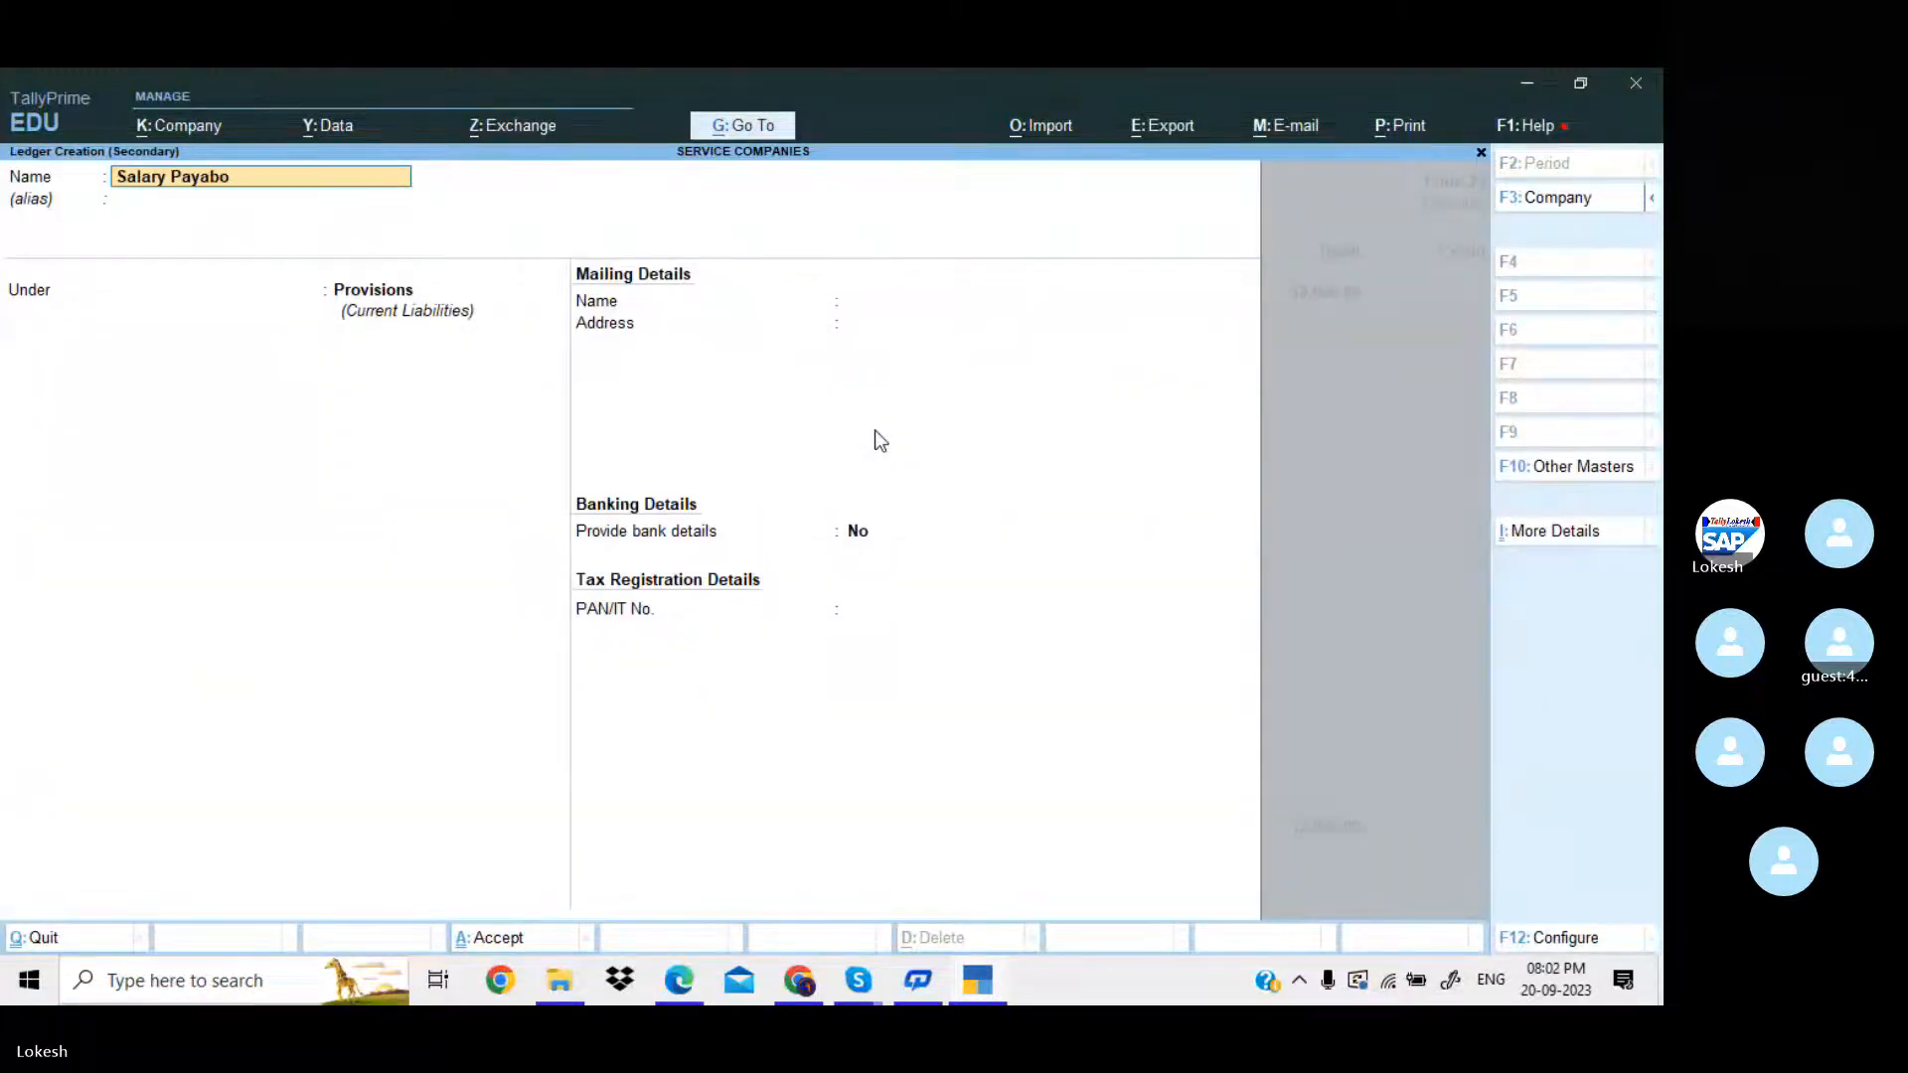
pyautogui.press('Return')
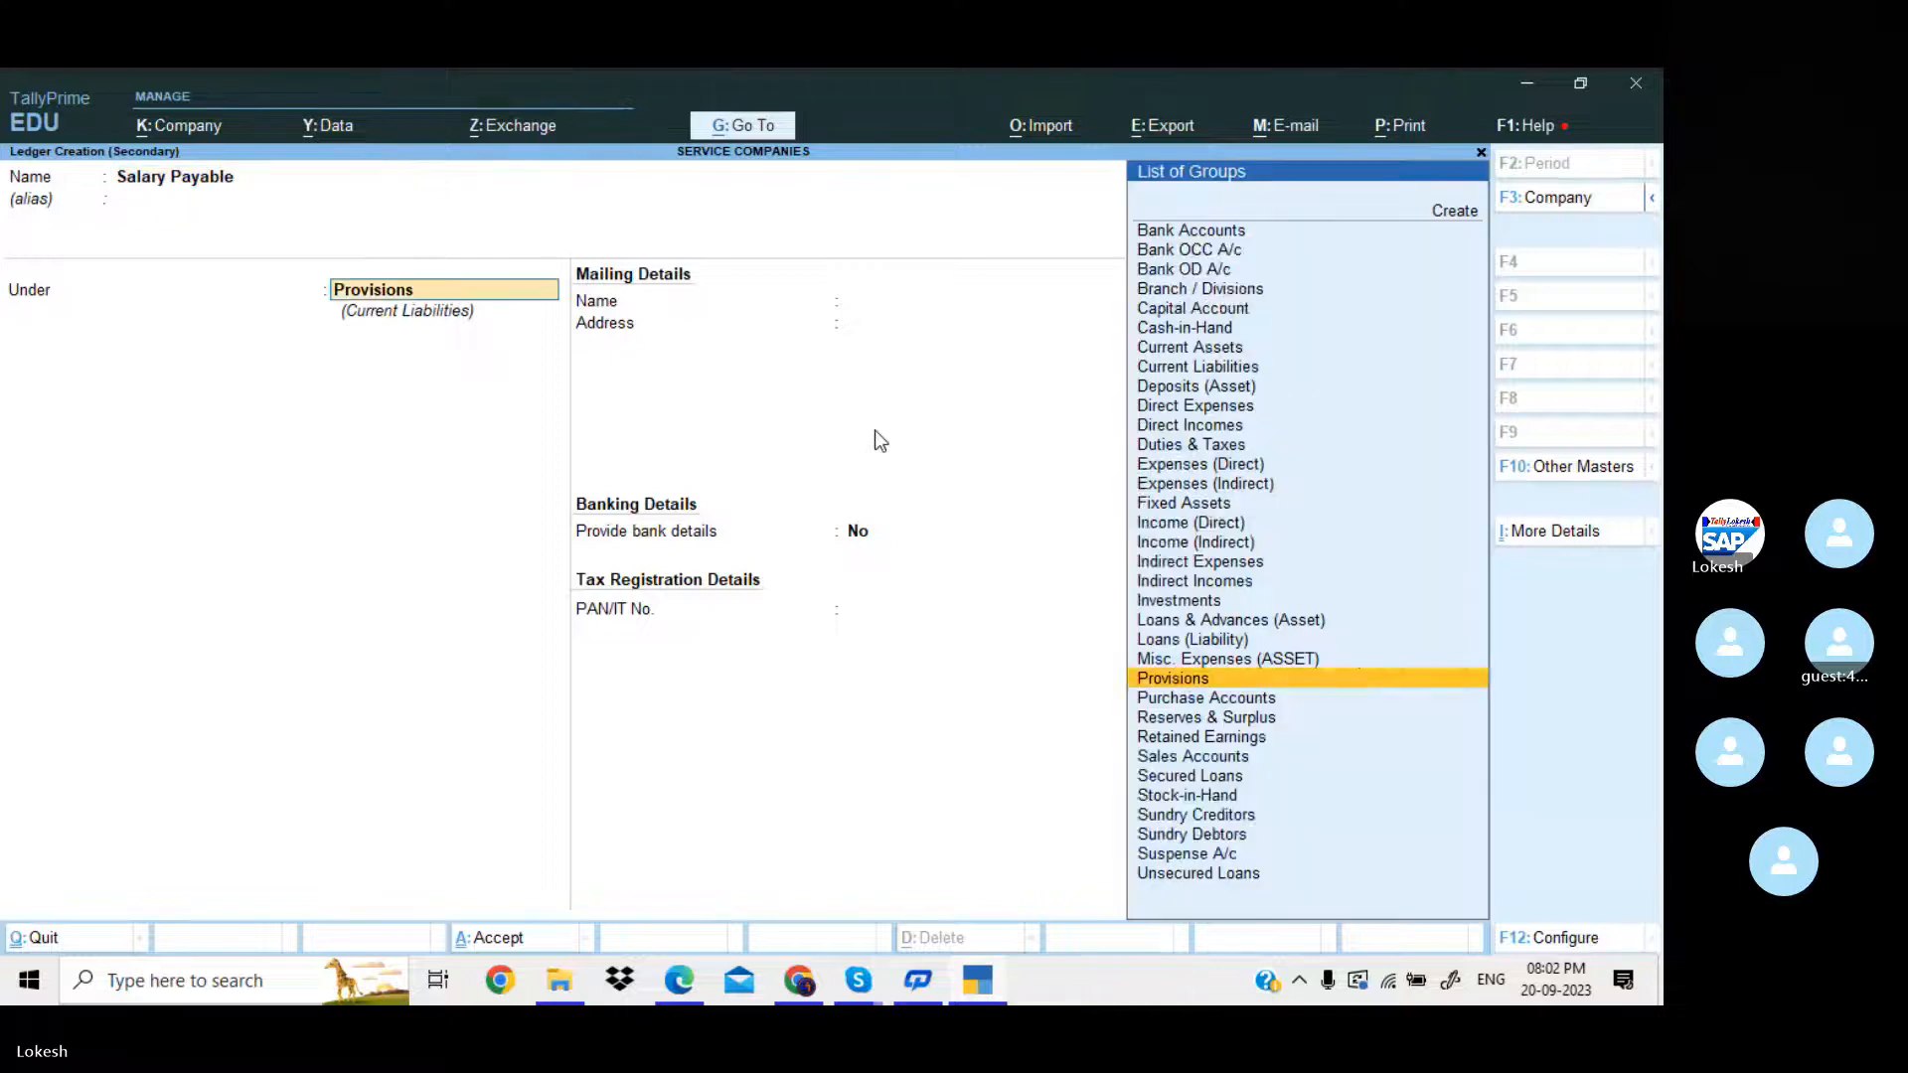
pyautogui.write('S')
pyautogui.press('BackSpace')
pyautogui.write('Pr')
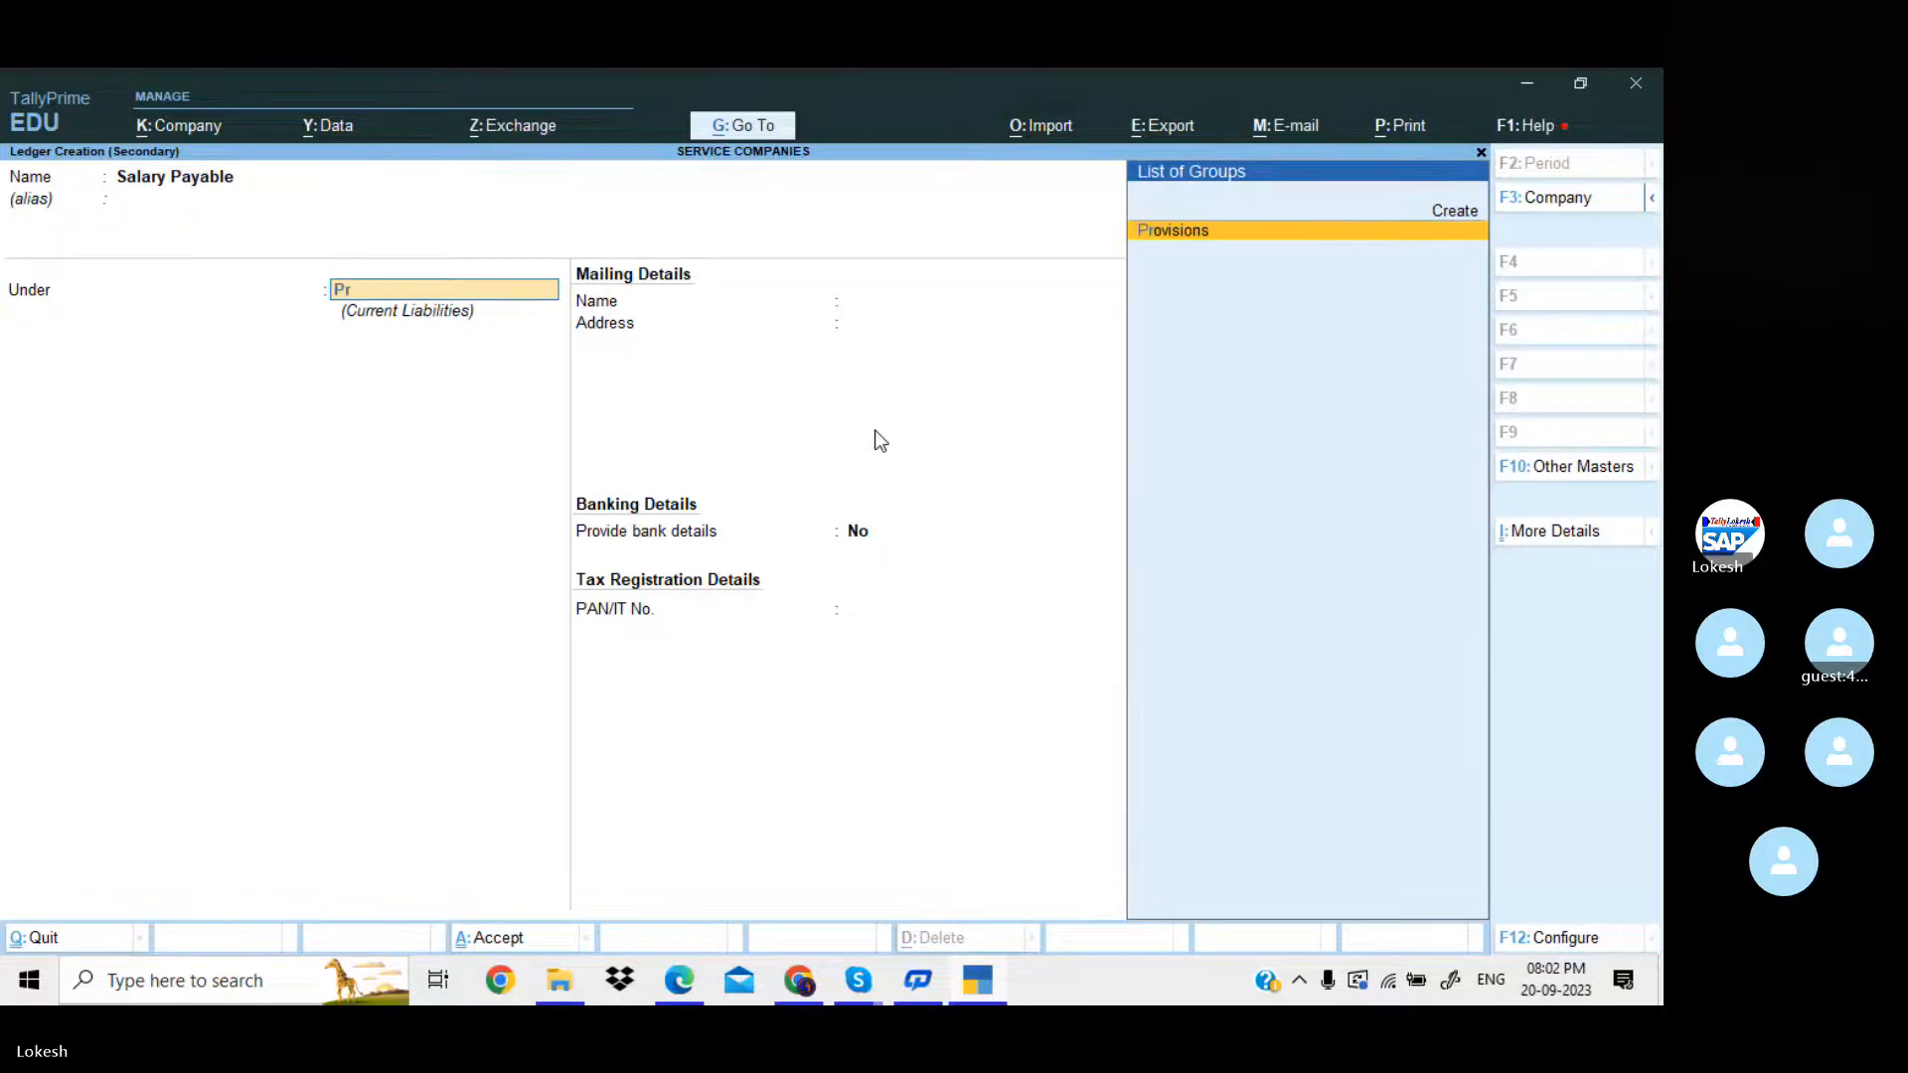
pyautogui.press('Return')
pyautogui.press('Return')
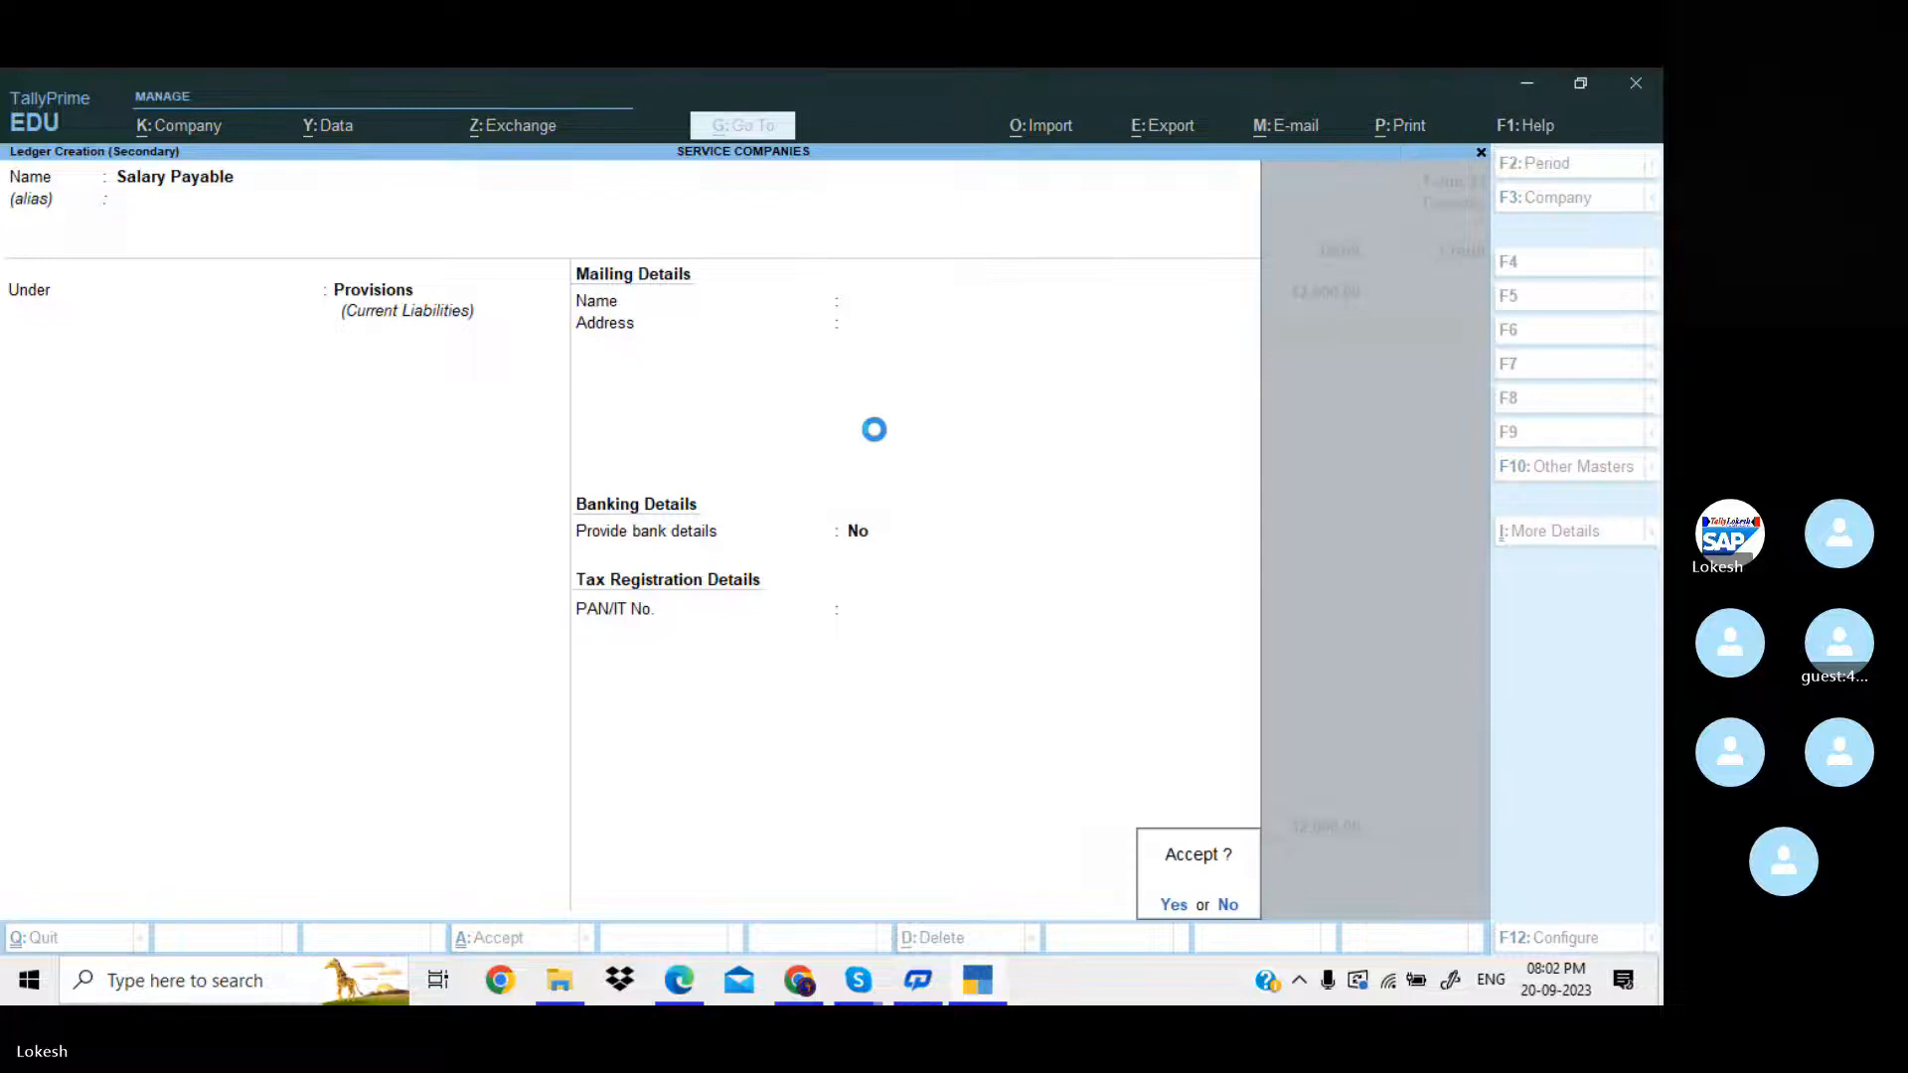
pyautogui.press('Return')
# Credit Salary Payable with 12,000 and save the journal voucher without a narration.
pyautogui.press('Return')
pyautogui.press('Return')
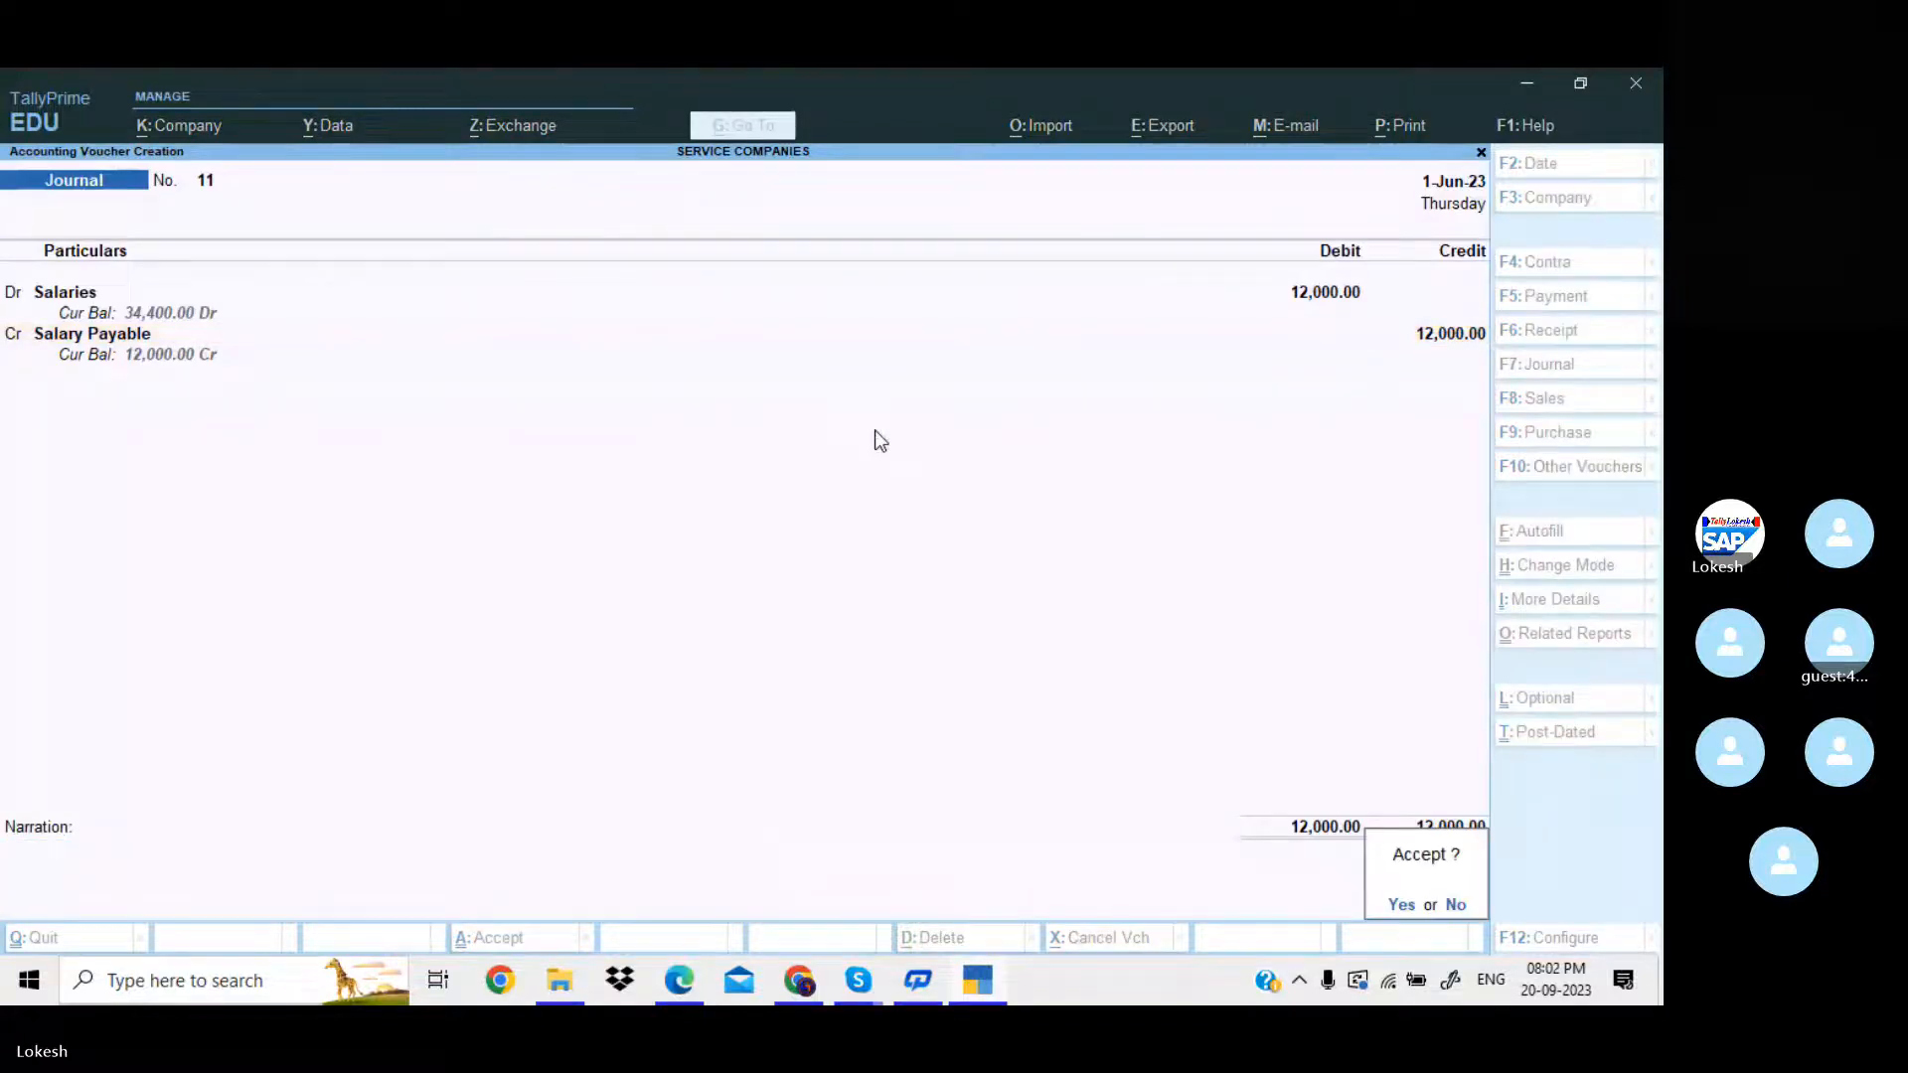
pyautogui.press('Return')
# Consult the fourth adjustment entry in the PDF in Edge and debit Office Exp with 750 in a new journal voucher in TallyPrime.
pyautogui.hotkey('alt', 'Tab')
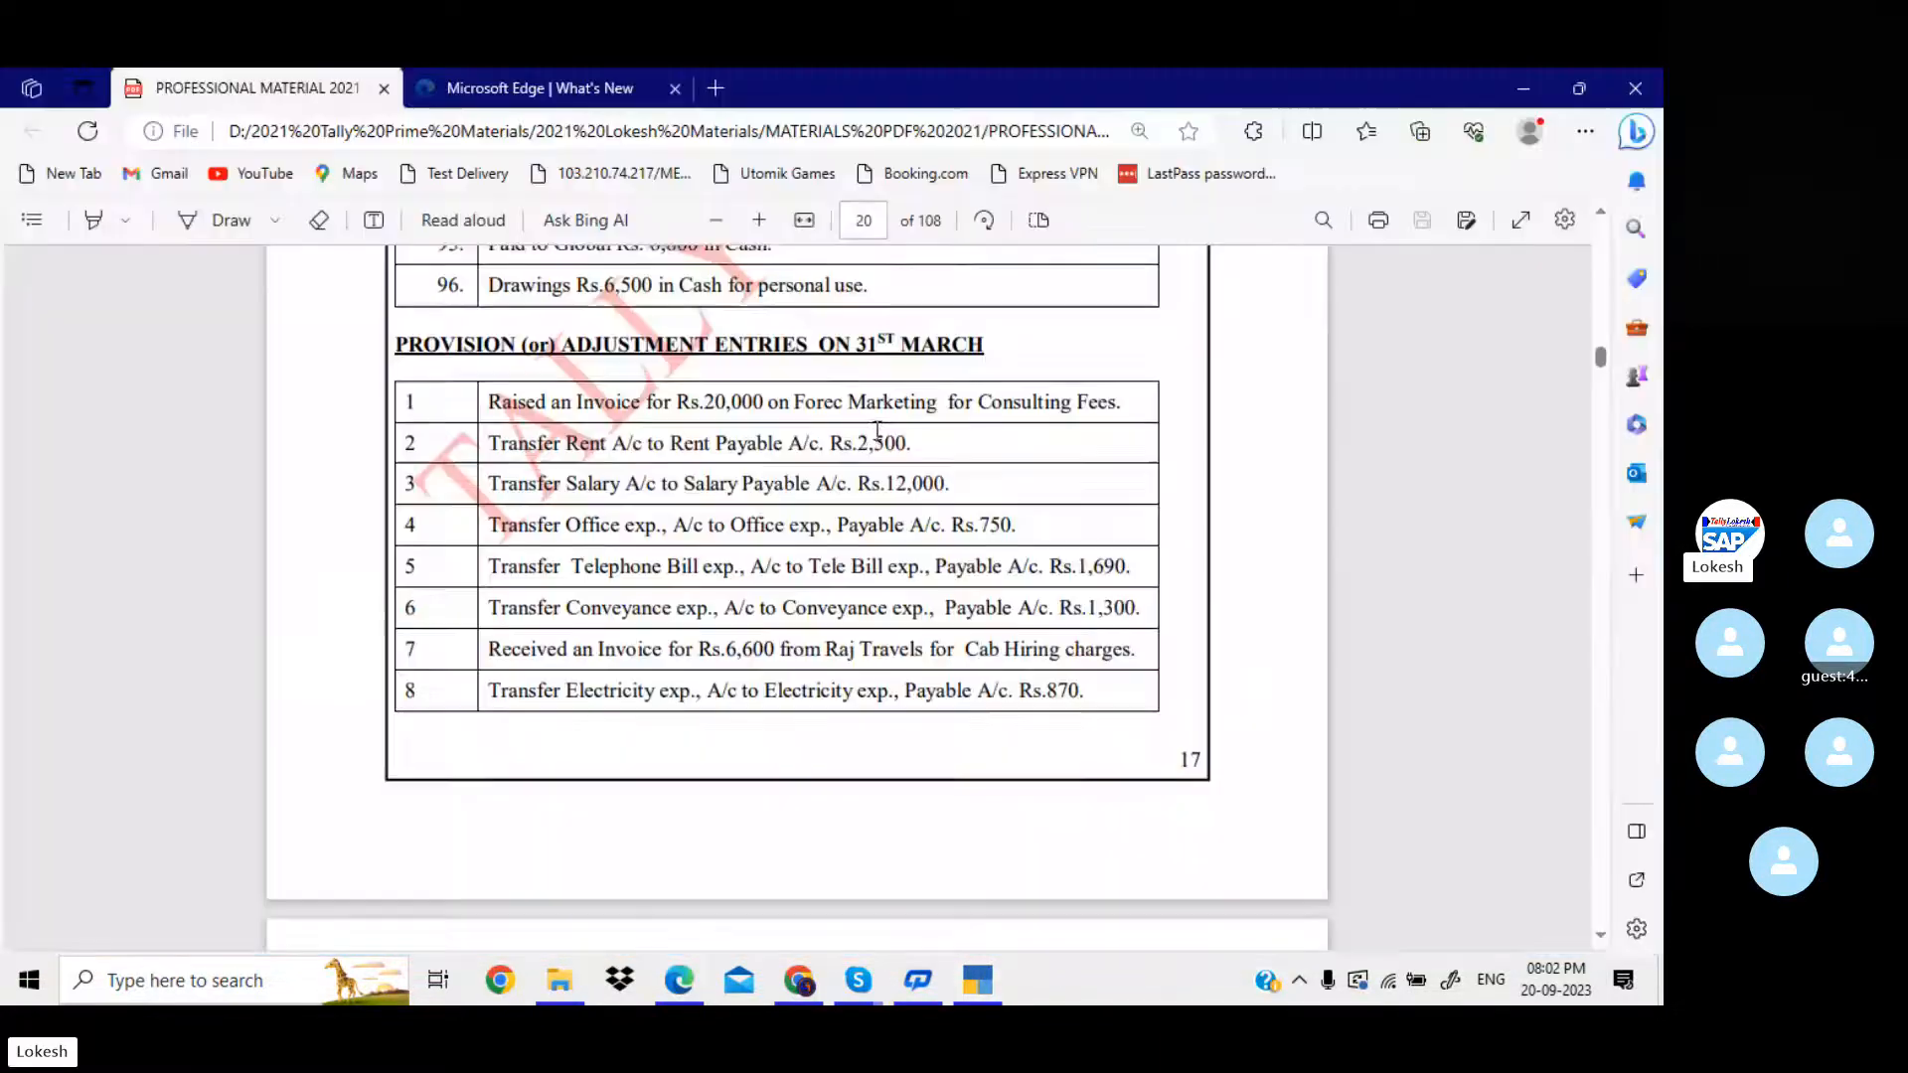
pyautogui.scroll(-2, 877, 429)
pyautogui.hotkey('alt', 'Tab')
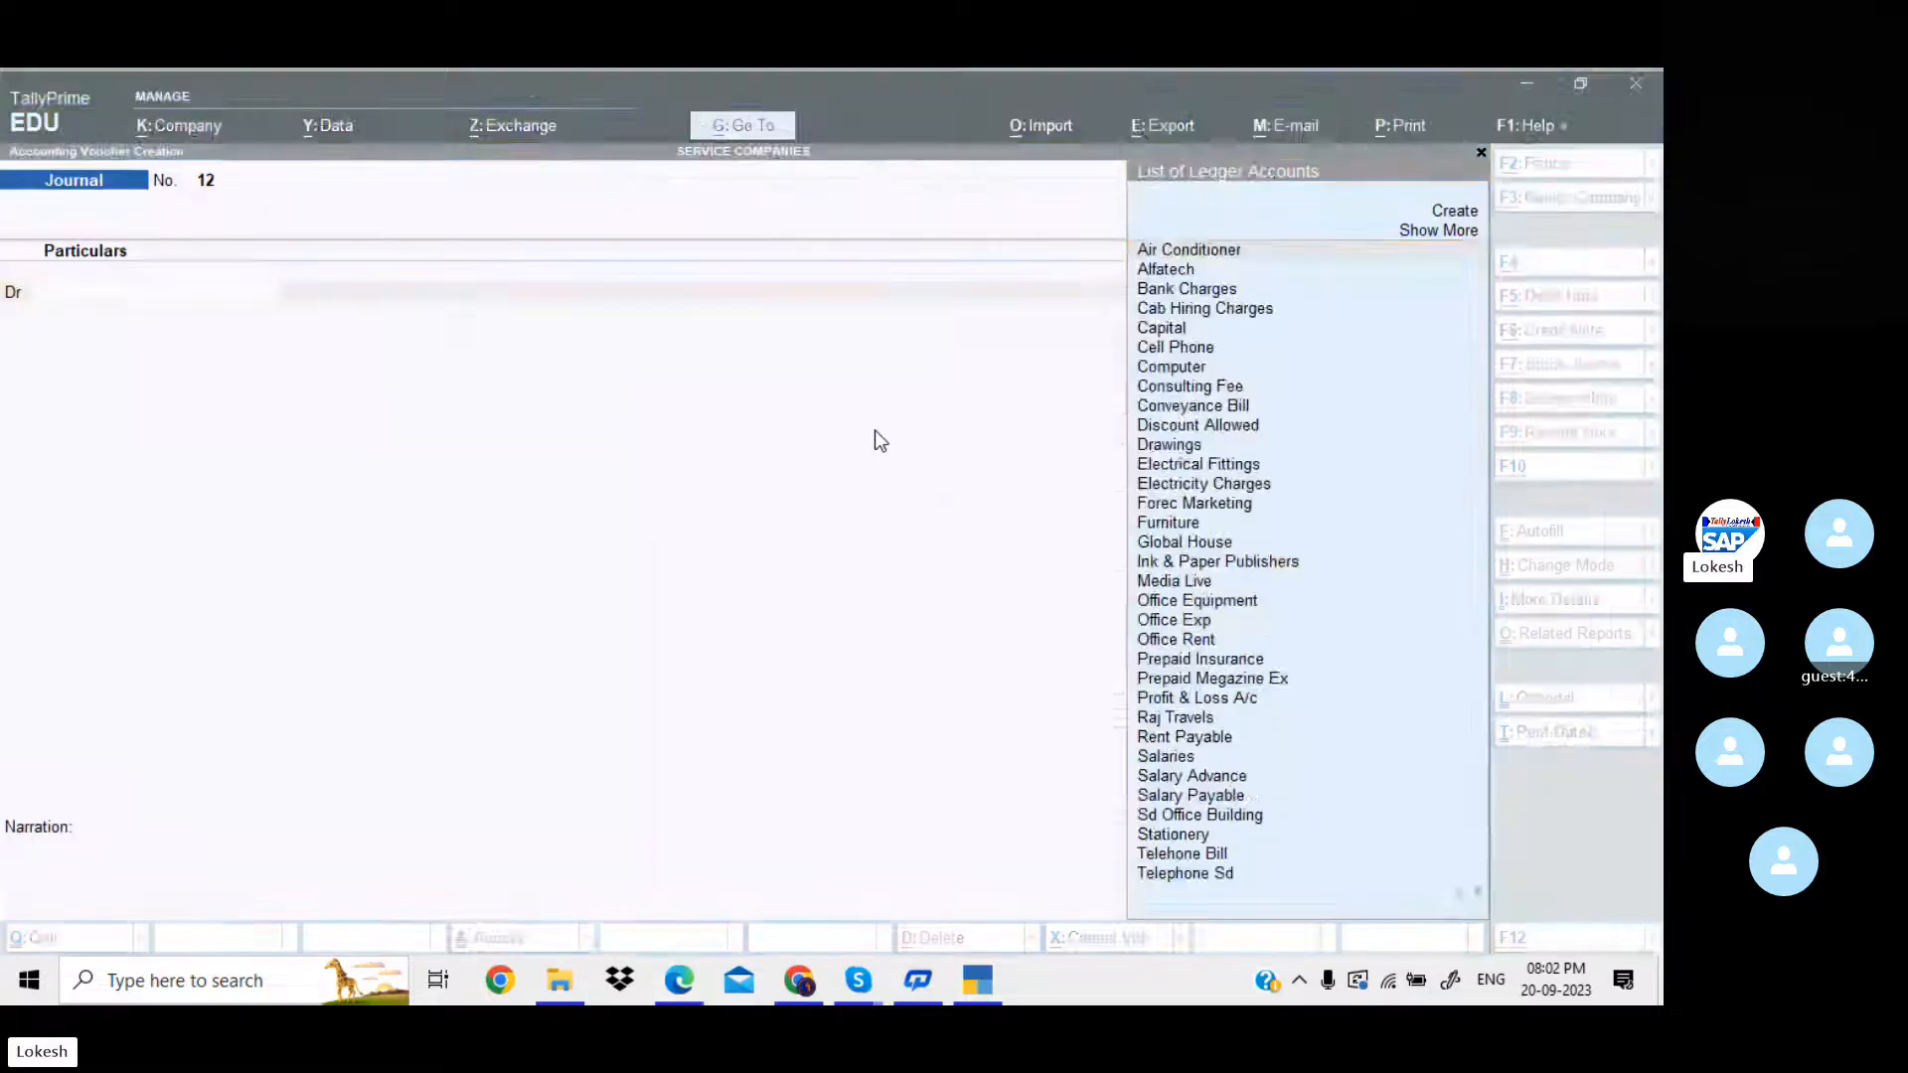
pyautogui.write('Of')
pyautogui.press('Down')
pyautogui.press('Return')
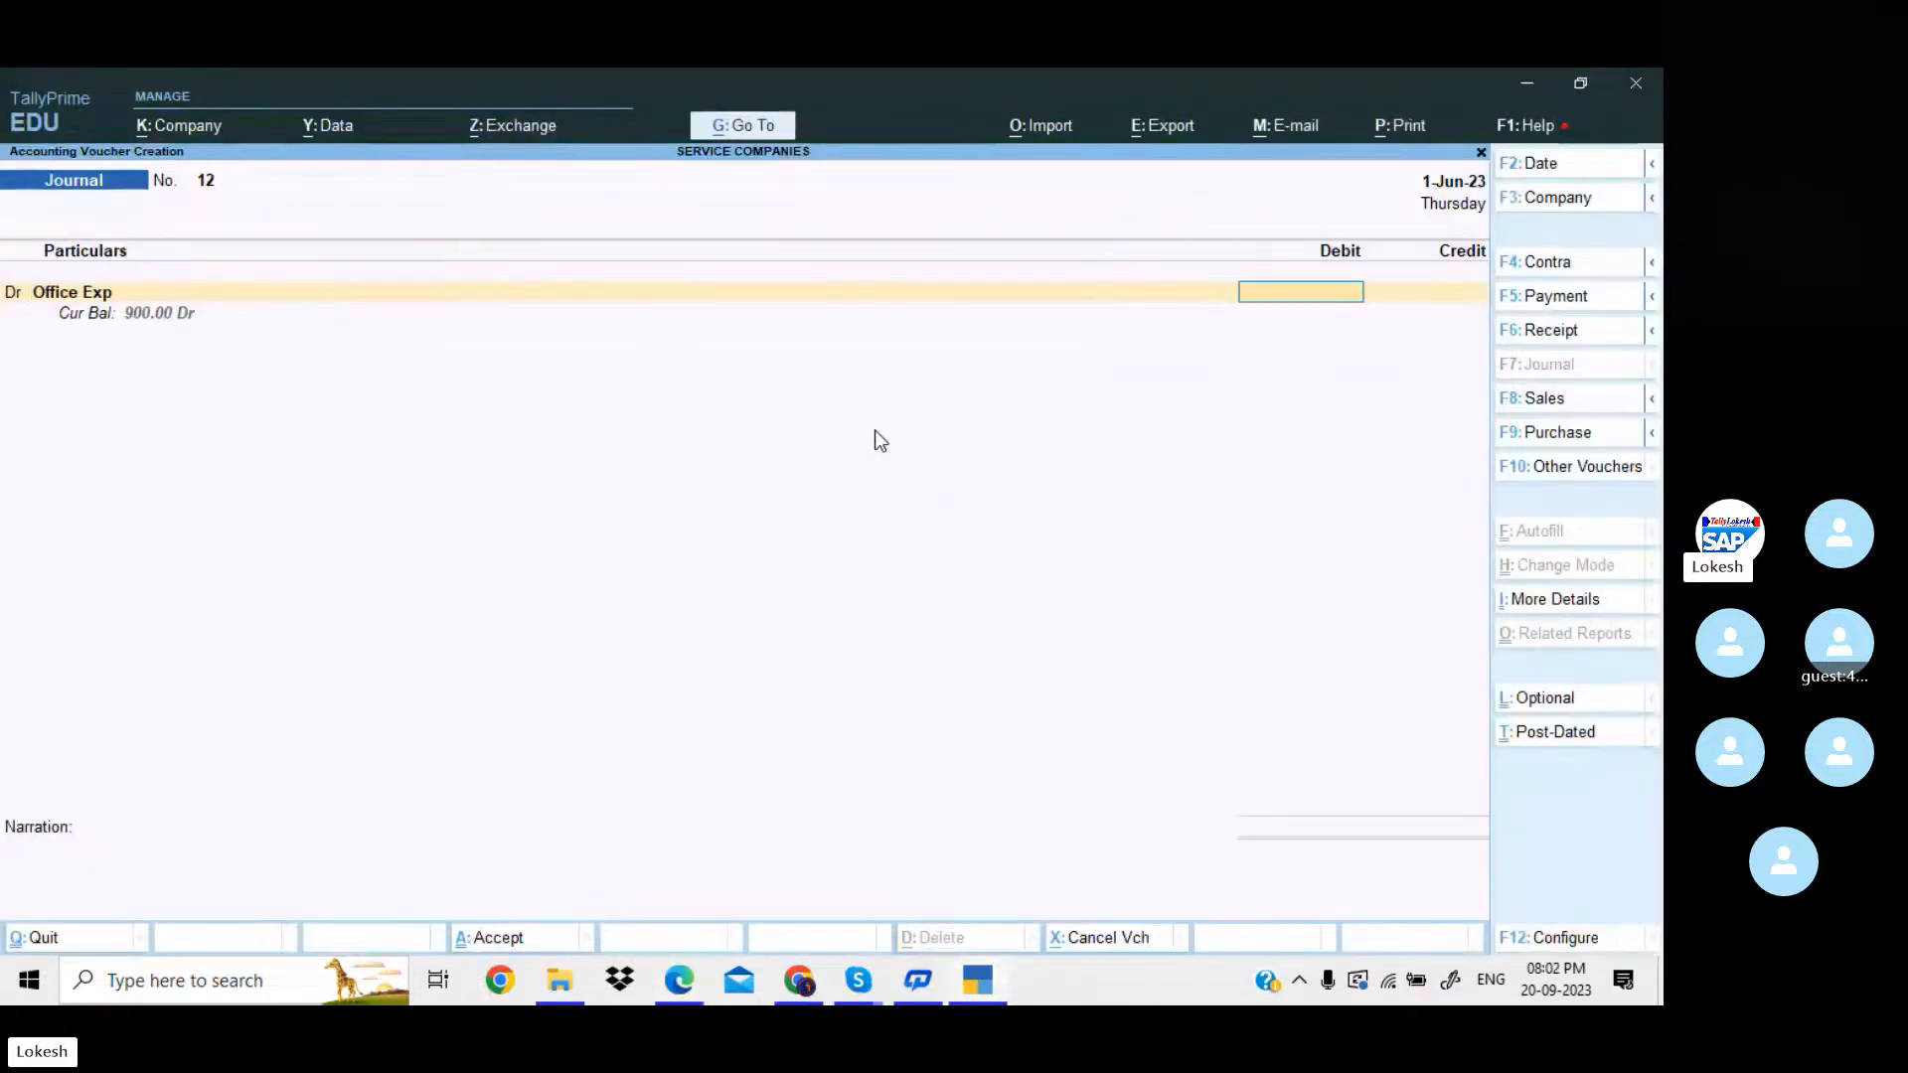
pyautogui.hotkey('alt', 'Tab')
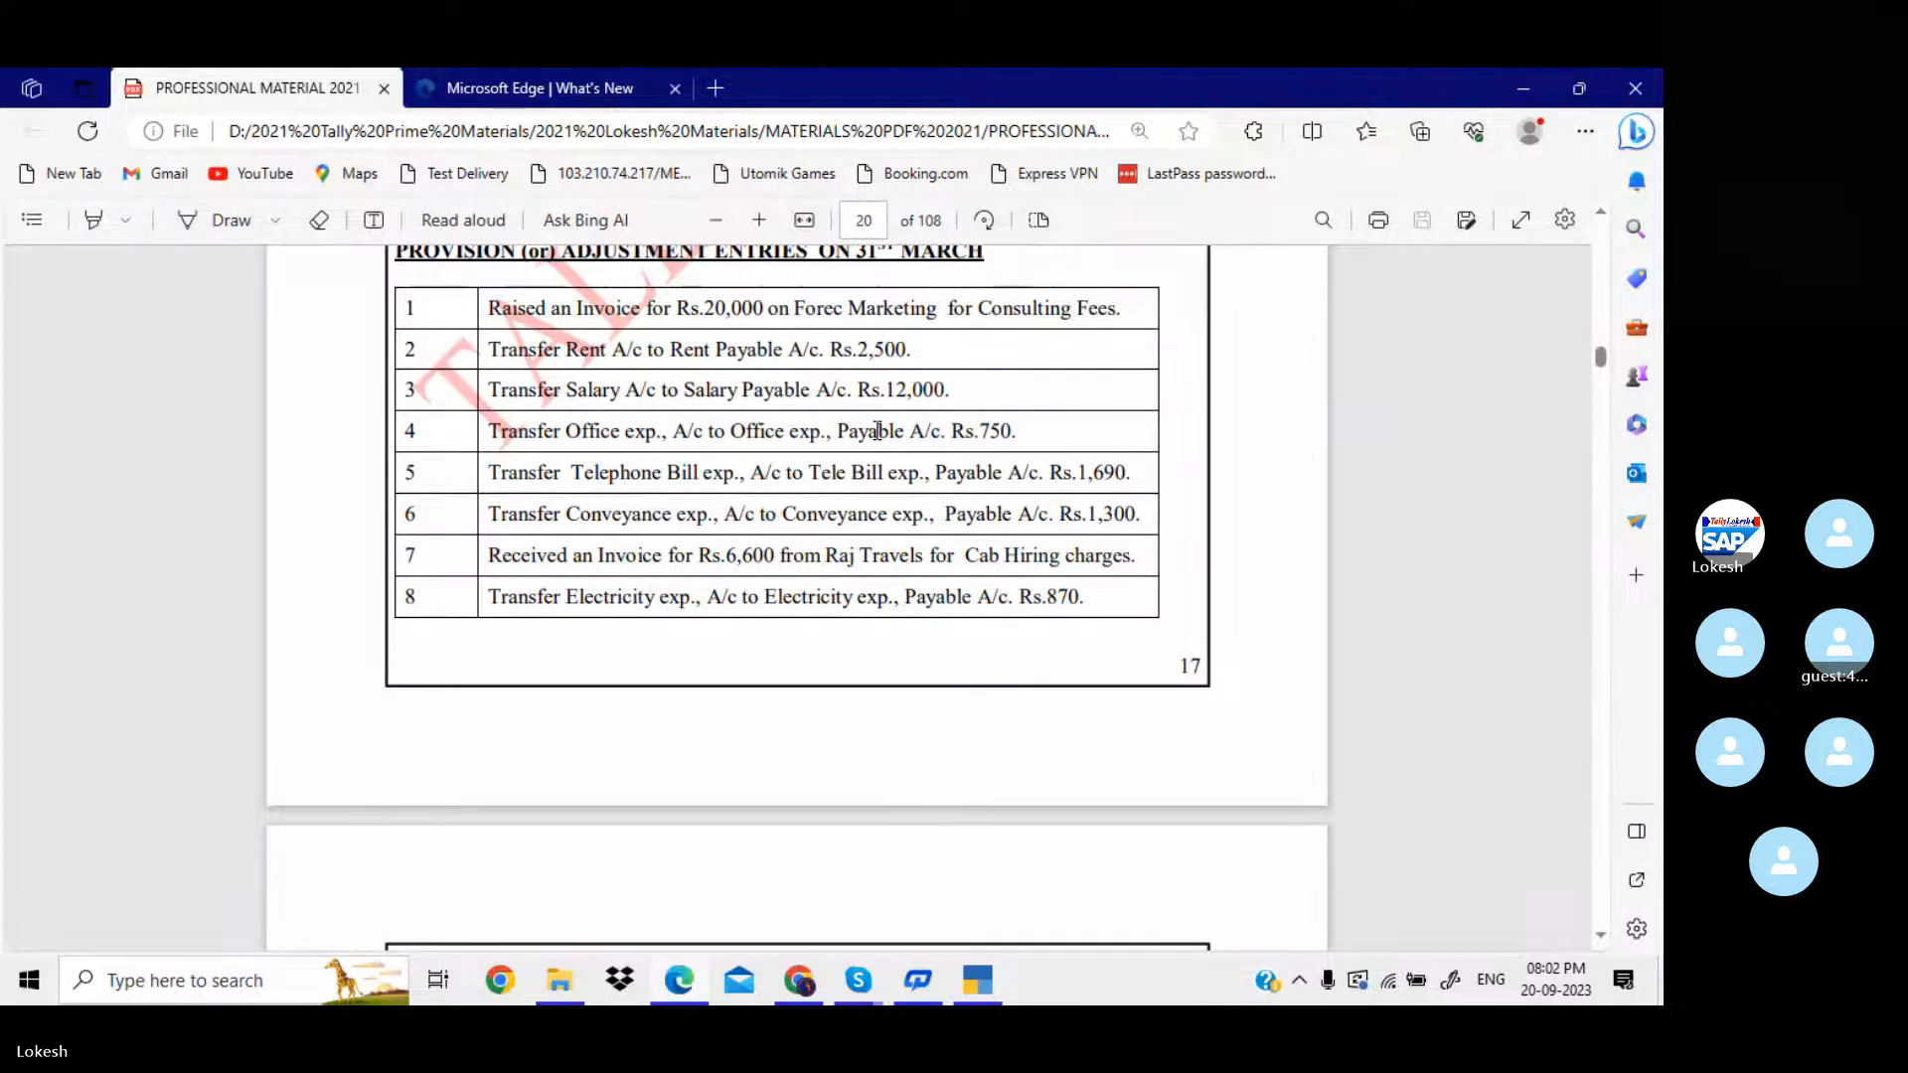
pyautogui.hotkey('alt', 'Tab')
pyautogui.write('750')
pyautogui.press('Return')
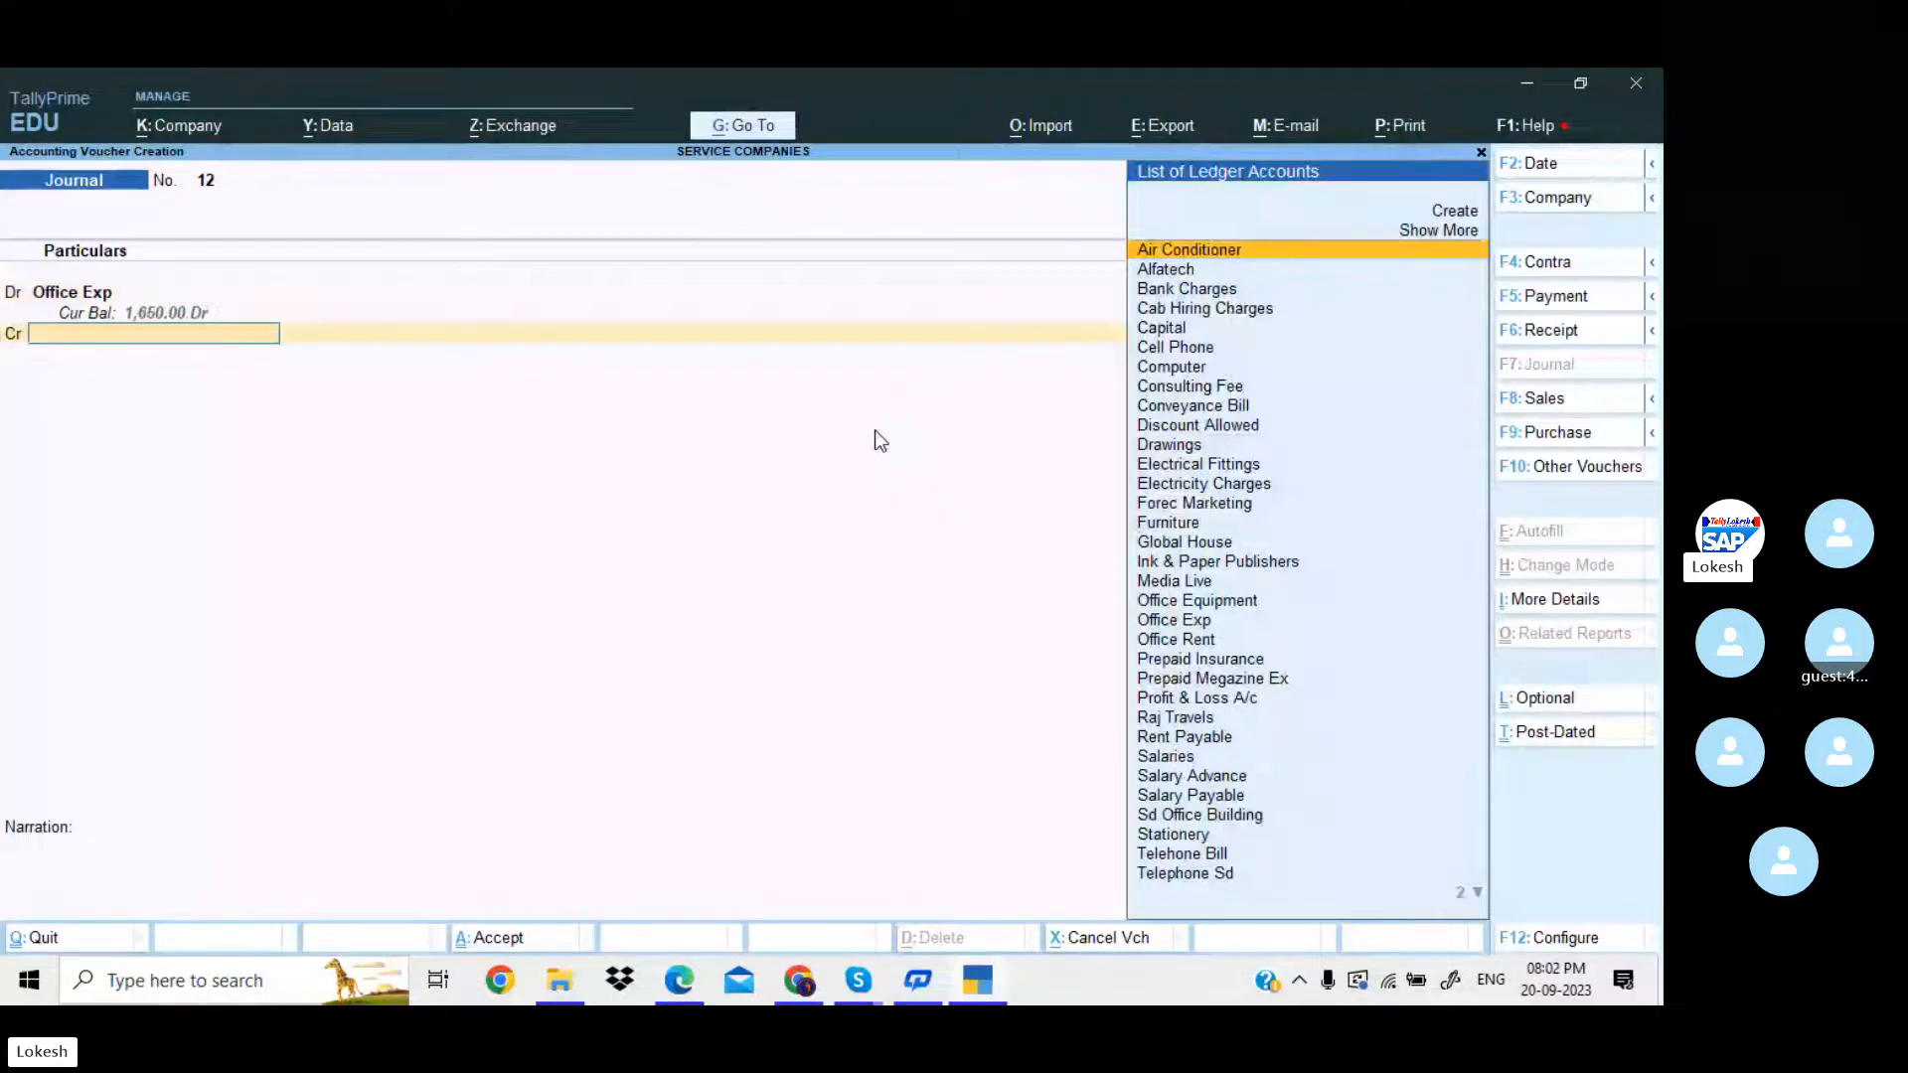
# Create the credit ledger Office Exp Payable under Provisions, keeping the default banking details.
pyautogui.hotkey('alt', 'c')
pyautogui.write('Office Exp Pa')
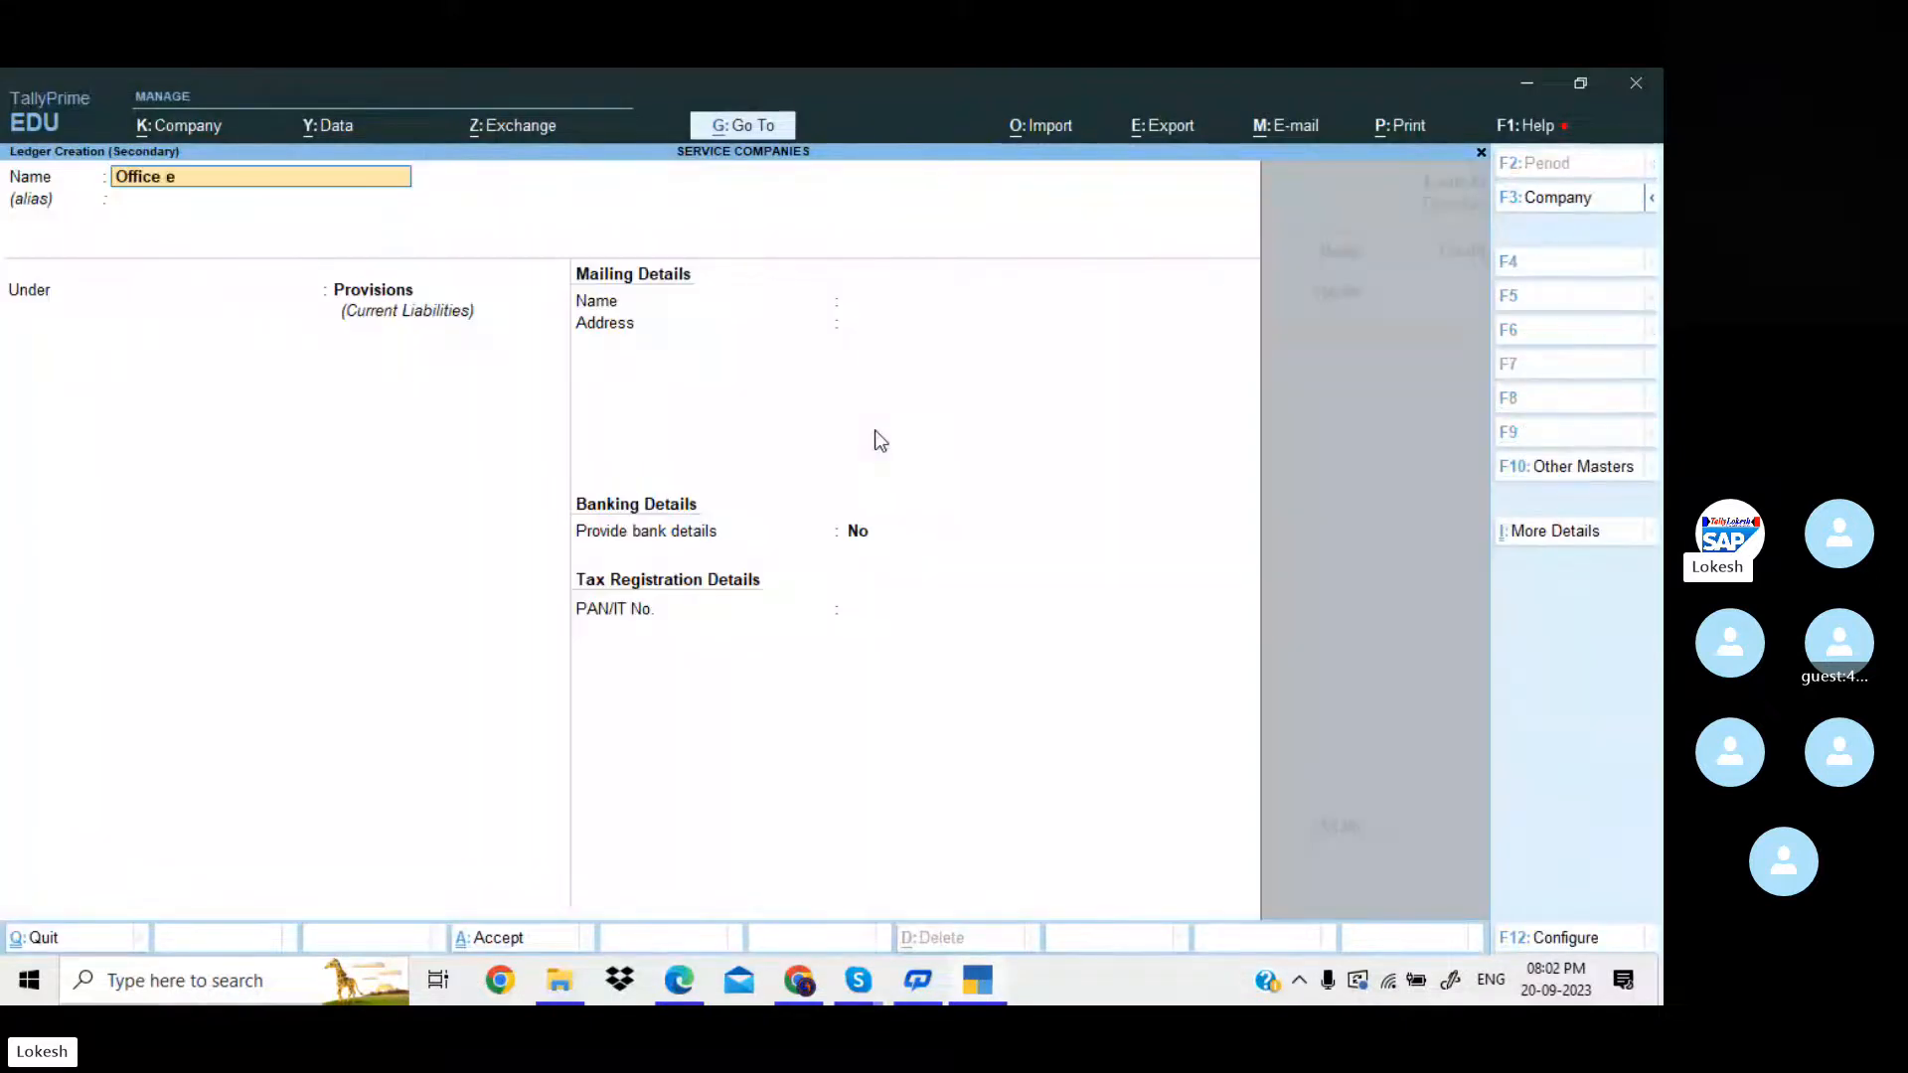
pyautogui.write('yable')
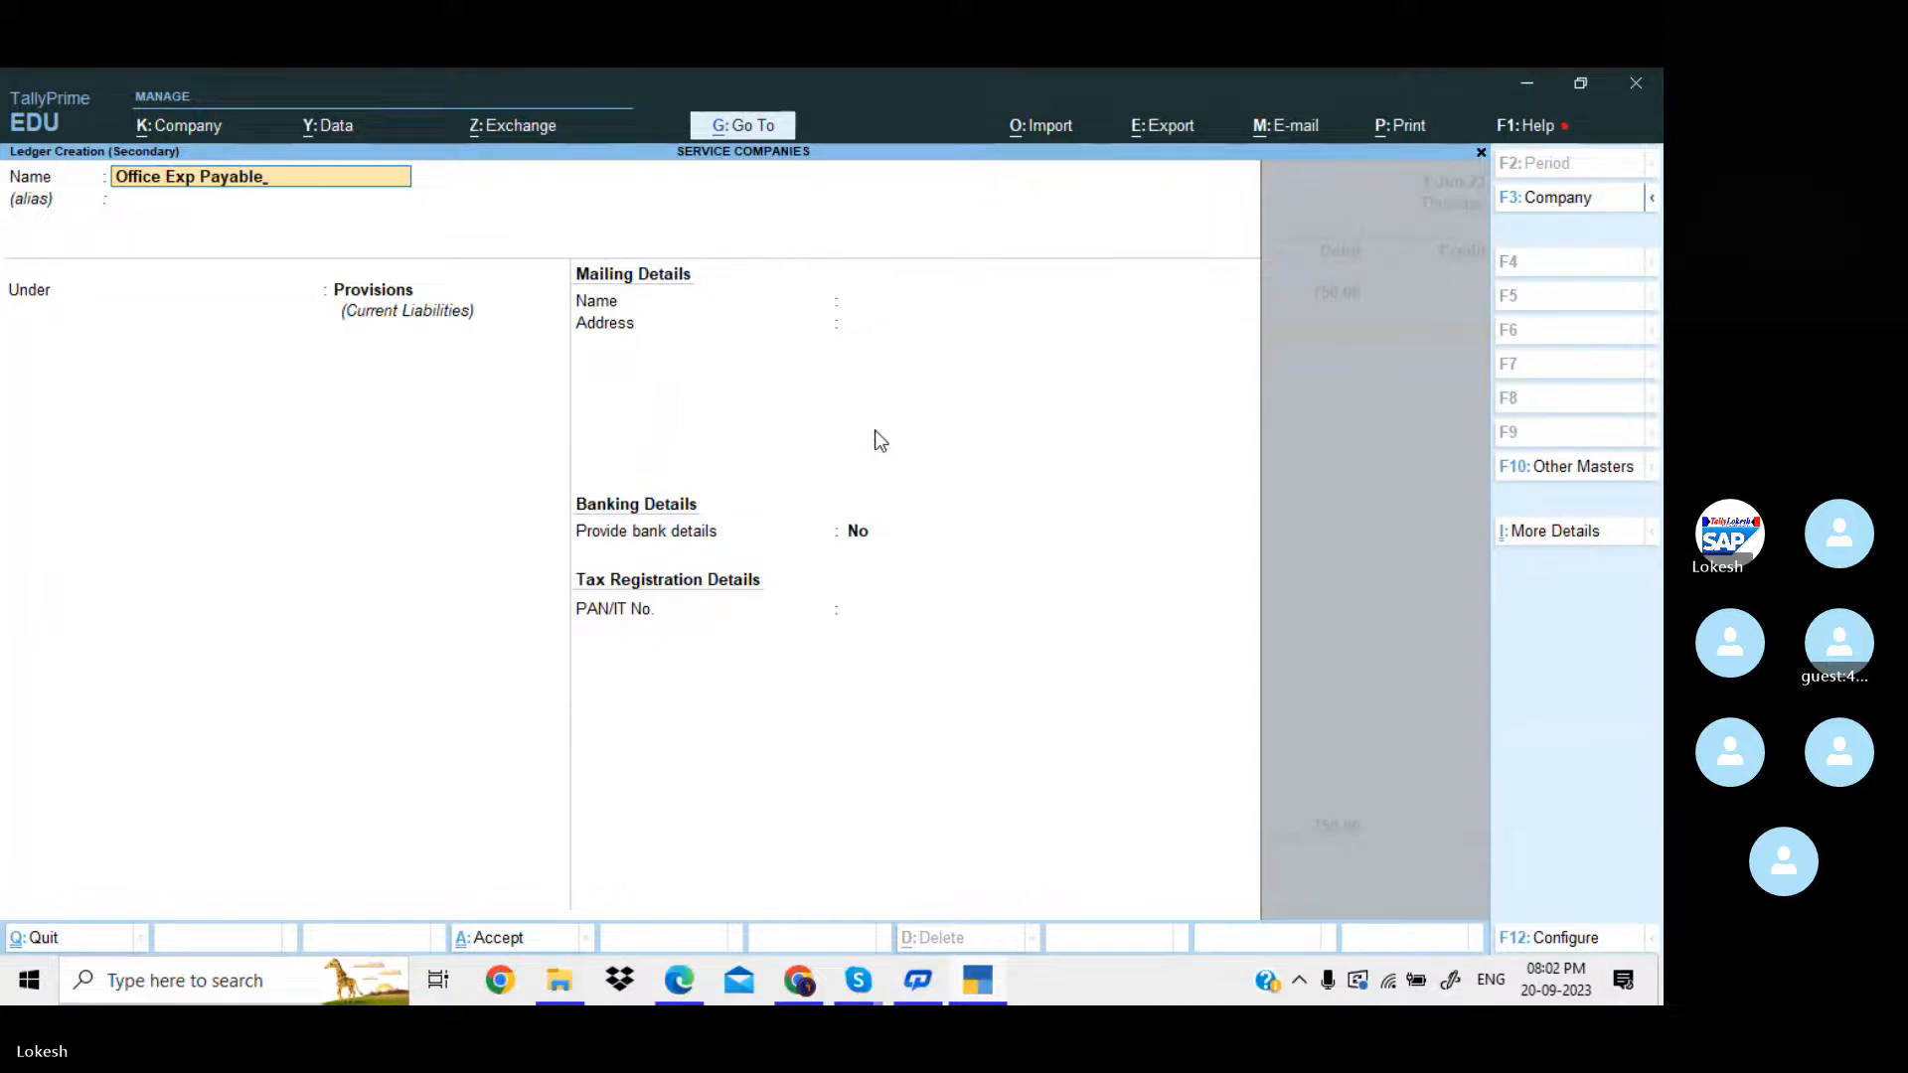
pyautogui.press('Return')
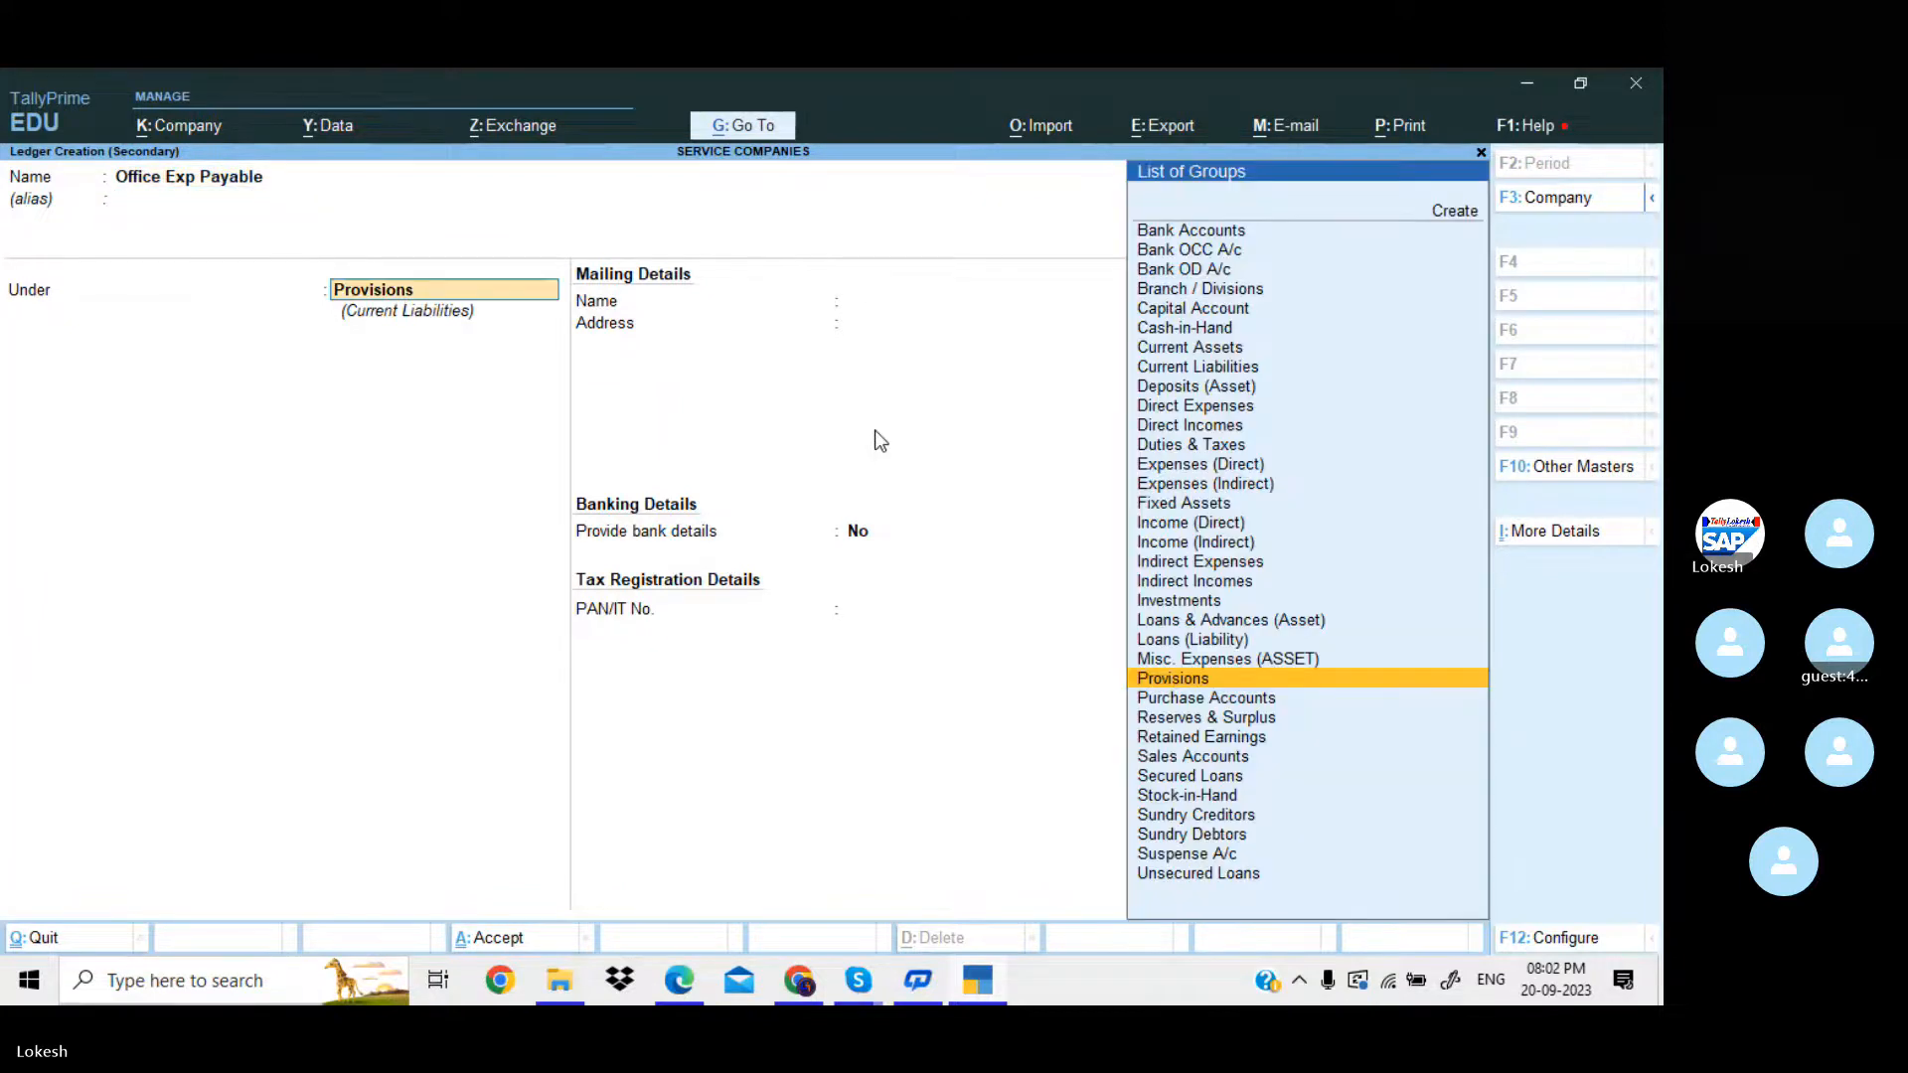
pyautogui.press('Return')
# Credit Office Exp Payable with 750 and save the journal voucher without a narration.
pyautogui.press('Return')
pyautogui.press('Return')
pyautogui.press('Return')
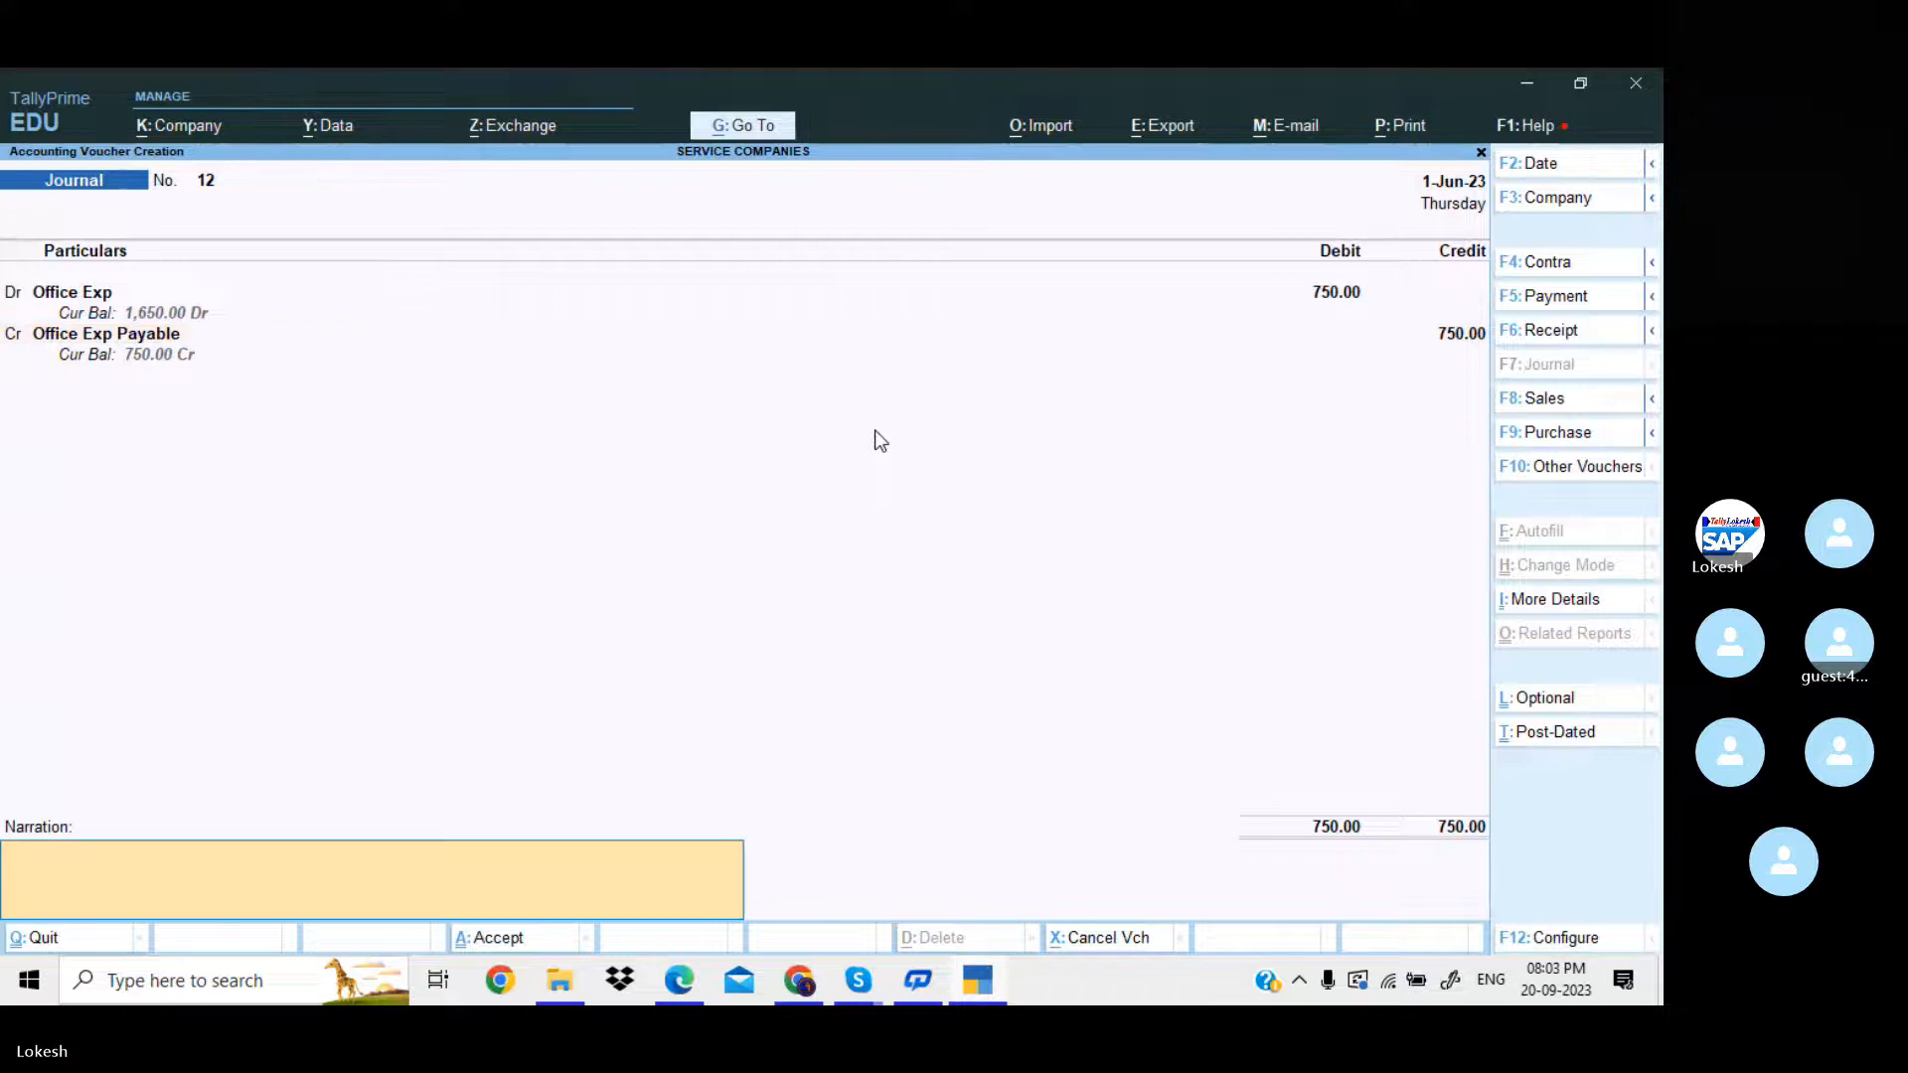
pyautogui.press('Return')
pyautogui.press('Return')
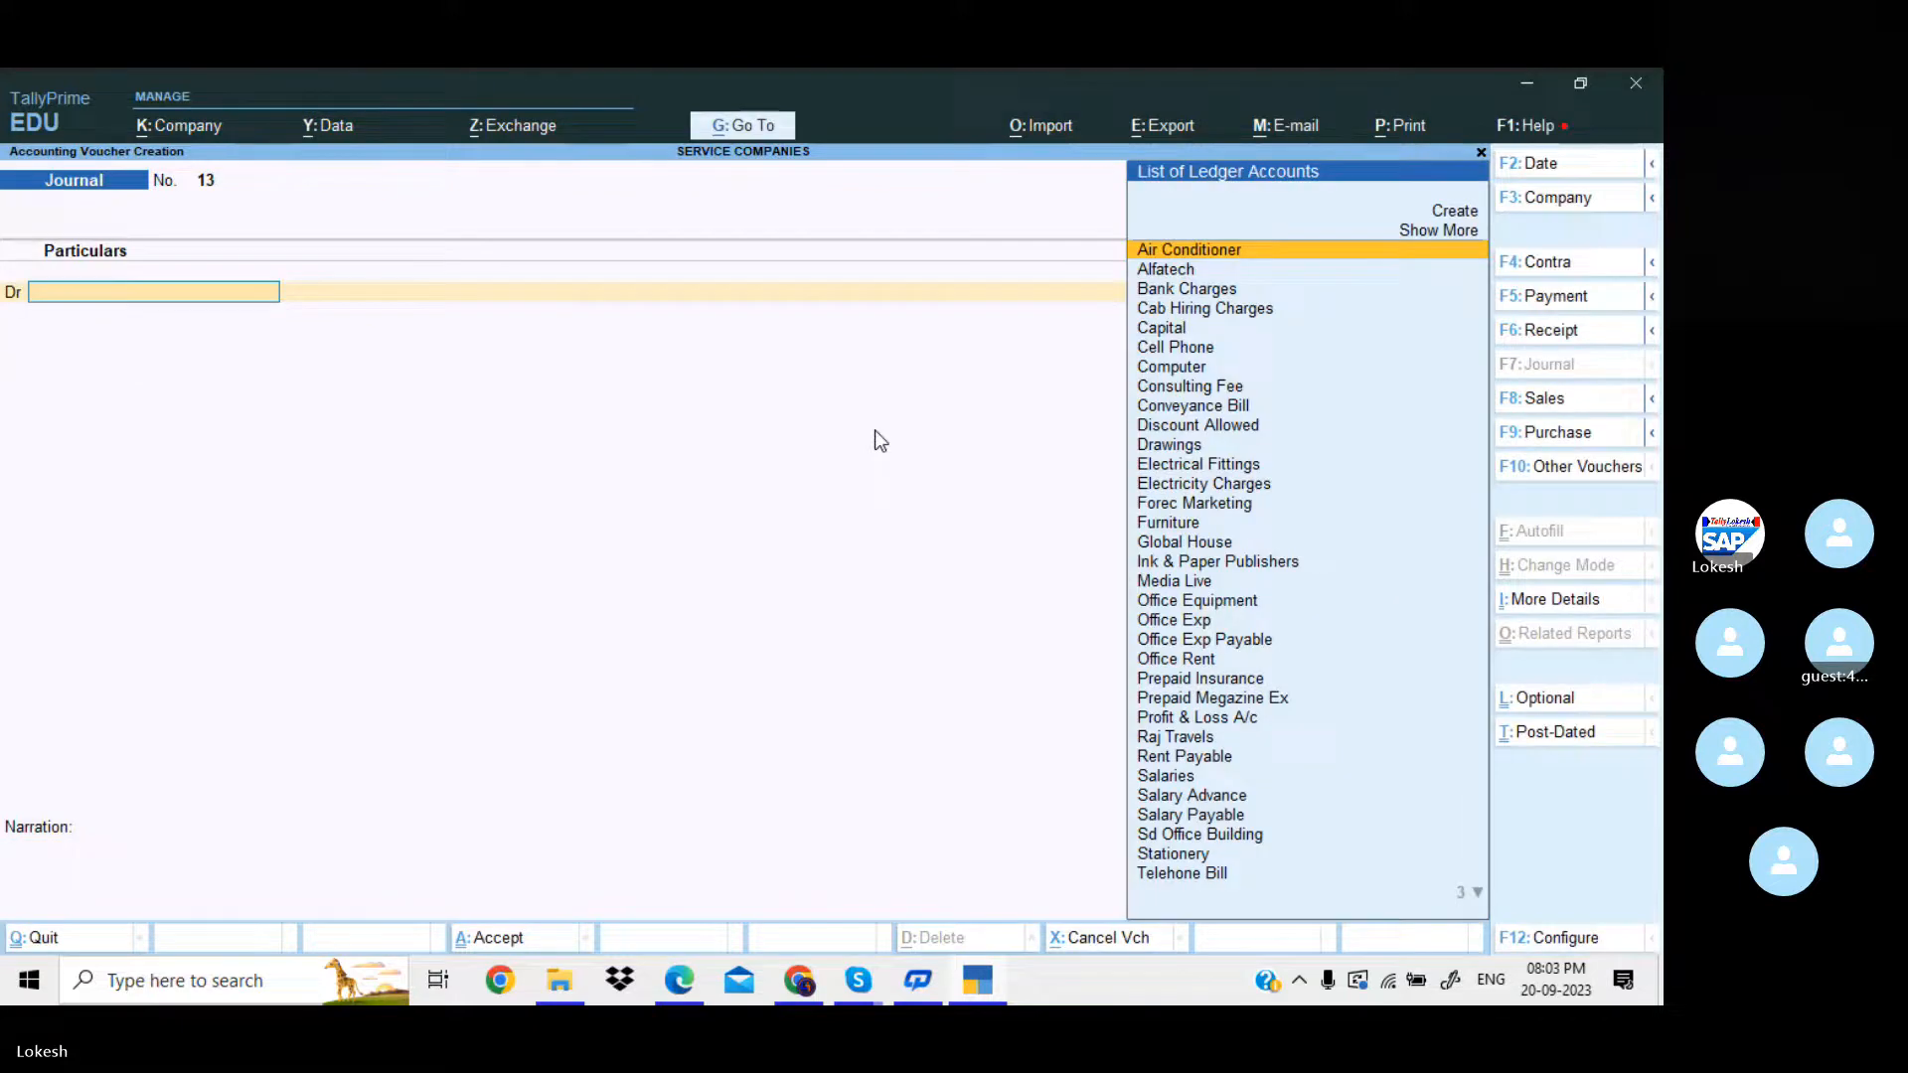
# Consult the fifth adjustment entry in the PDF in Edge and debit Telehone Bill with 1,690 in the new TallyPrime journal voucher.
pyautogui.hotkey('alt', 'Tab')
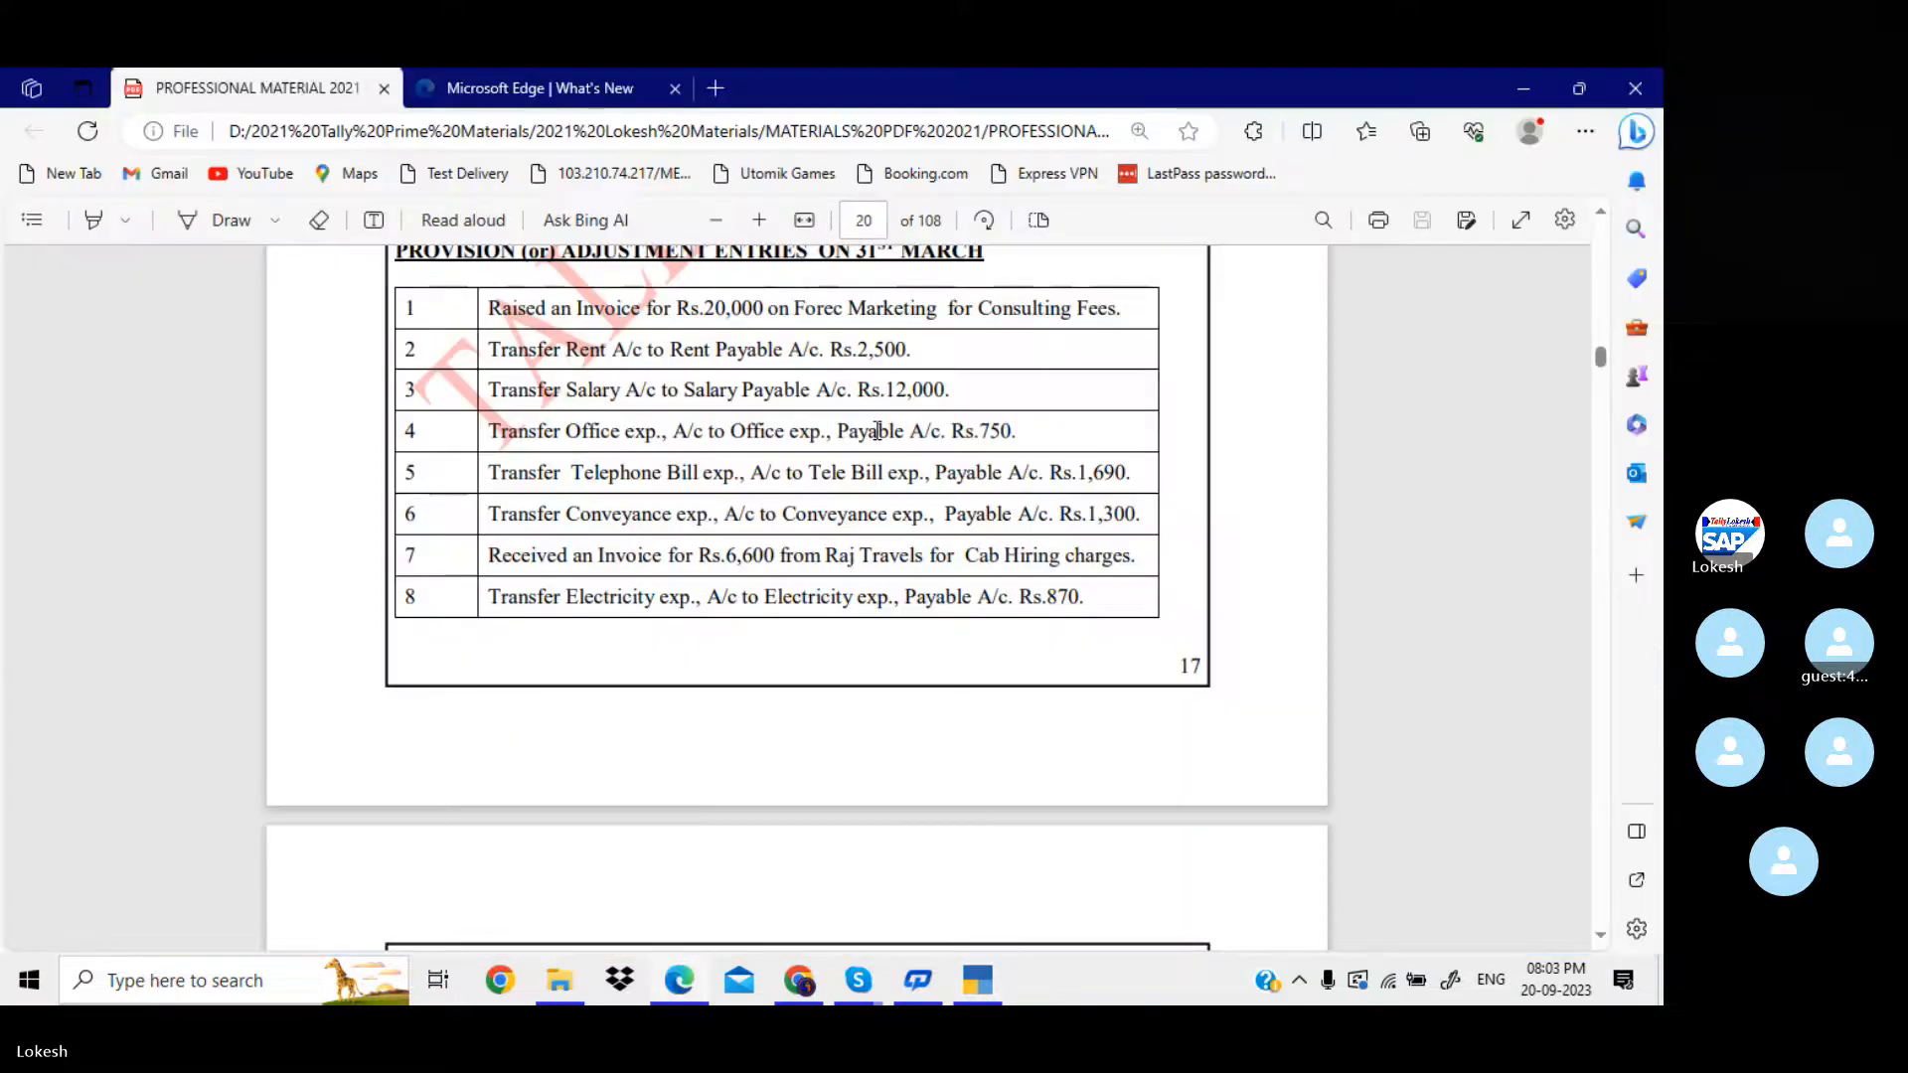
pyautogui.hotkey('alt', 'Tab')
pyautogui.write('Te')
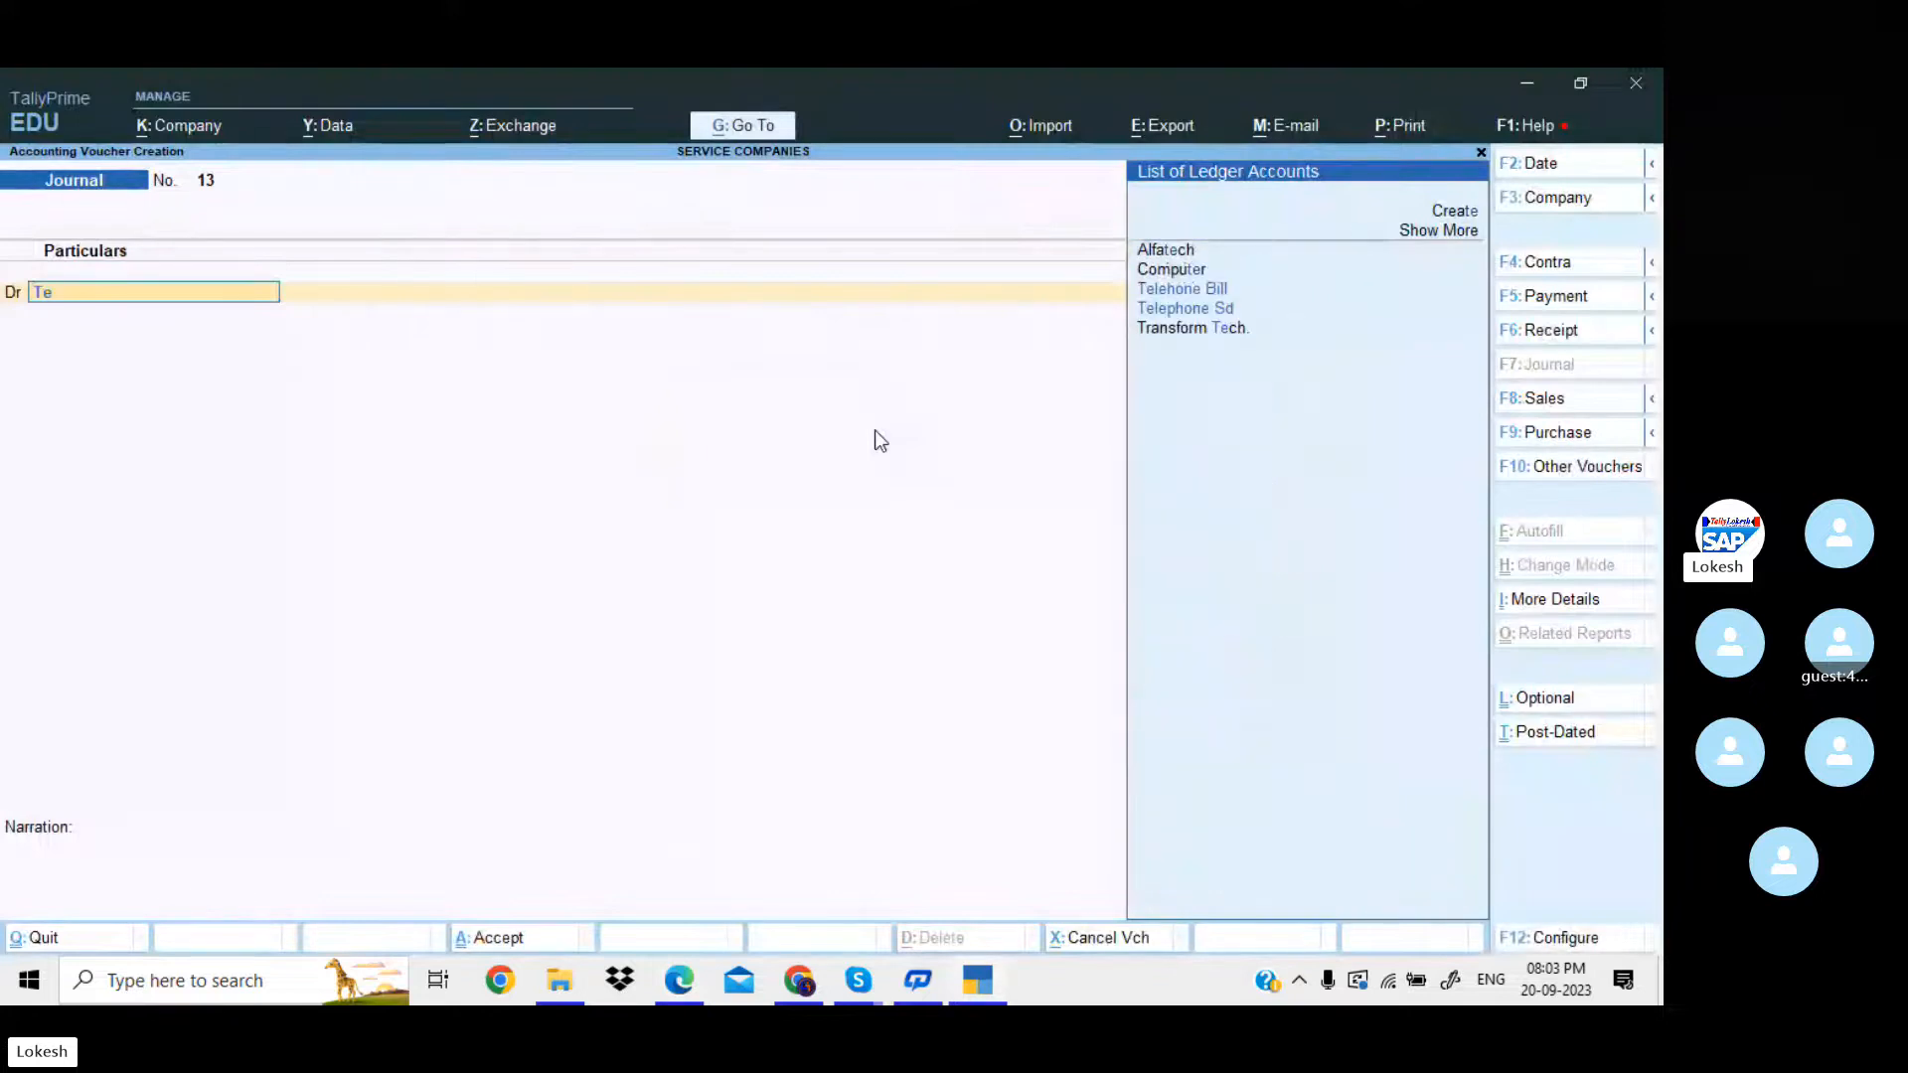
pyautogui.write('l')
pyautogui.press('Return')
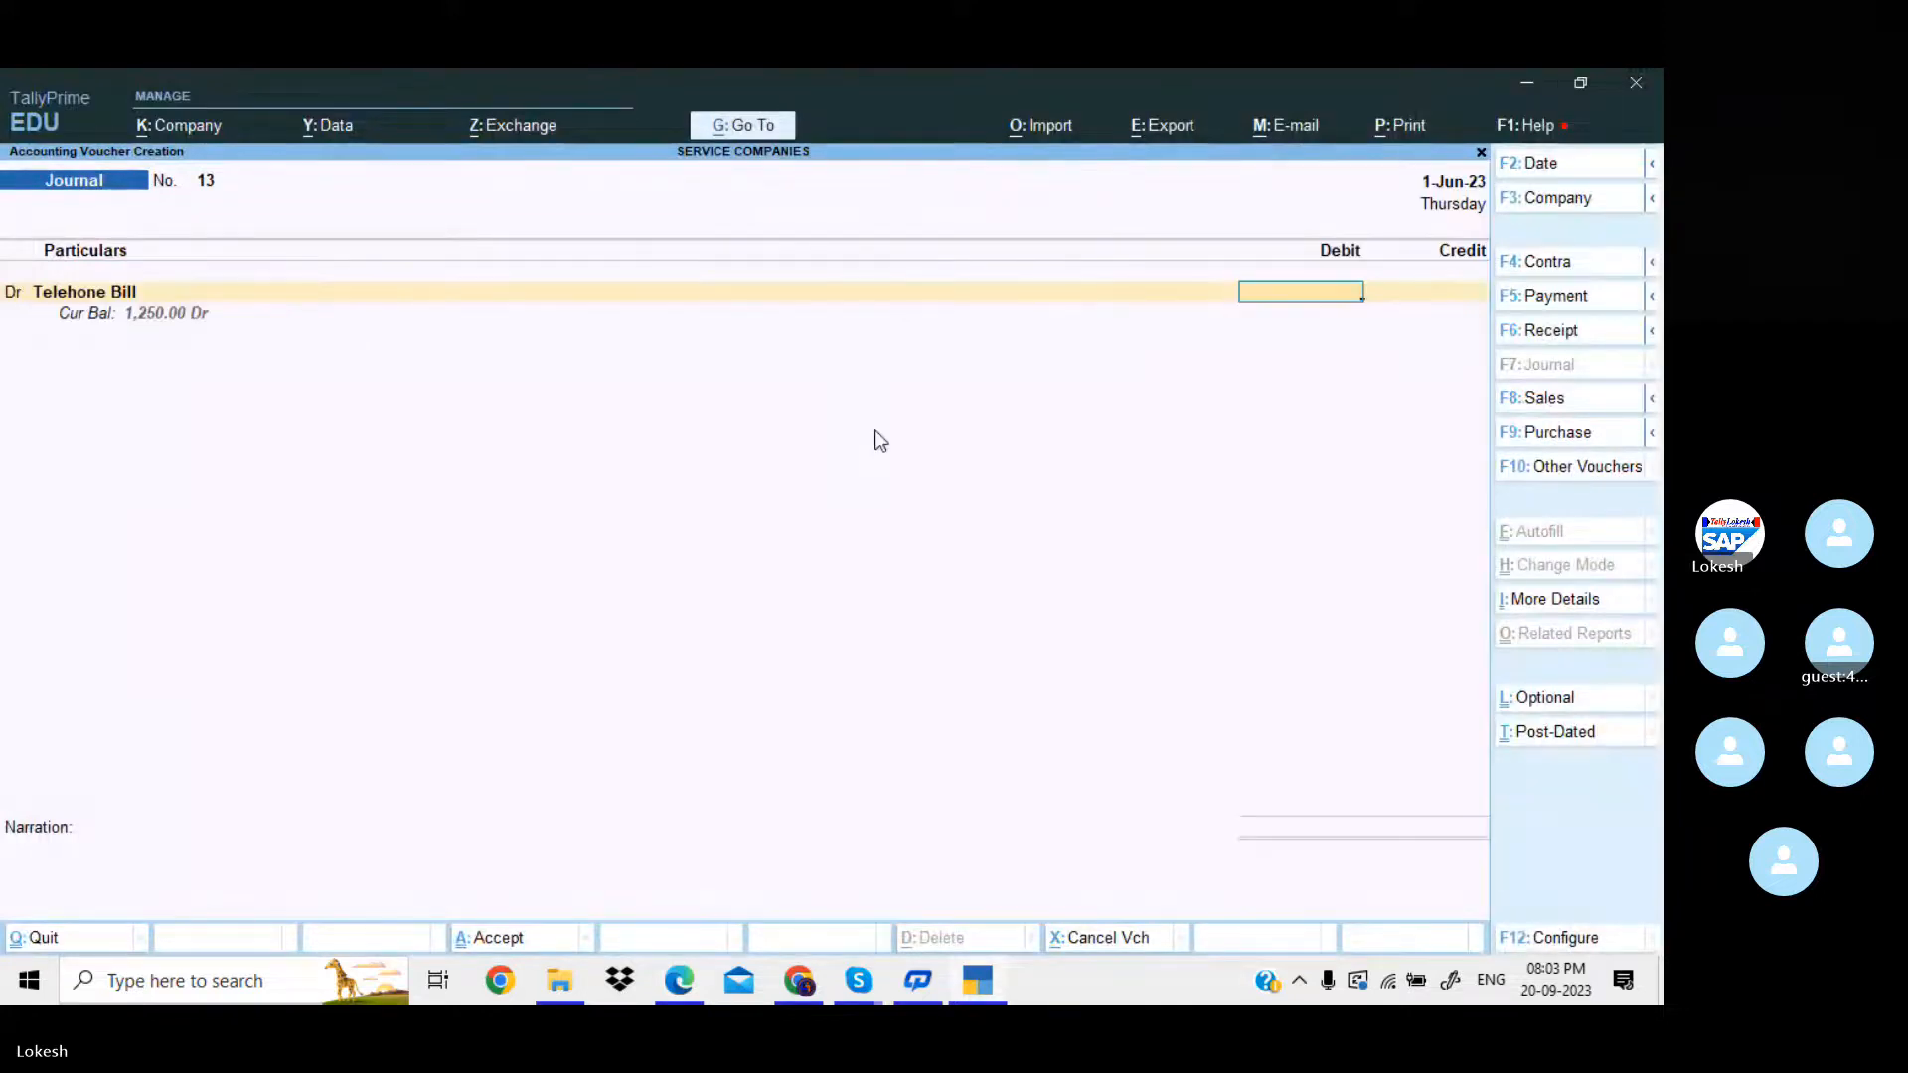
pyautogui.hotkey('alt', 'Tab')
pyautogui.hotkey('alt', 'Tab')
pyautogui.write('1690')
pyautogui.press('Return')
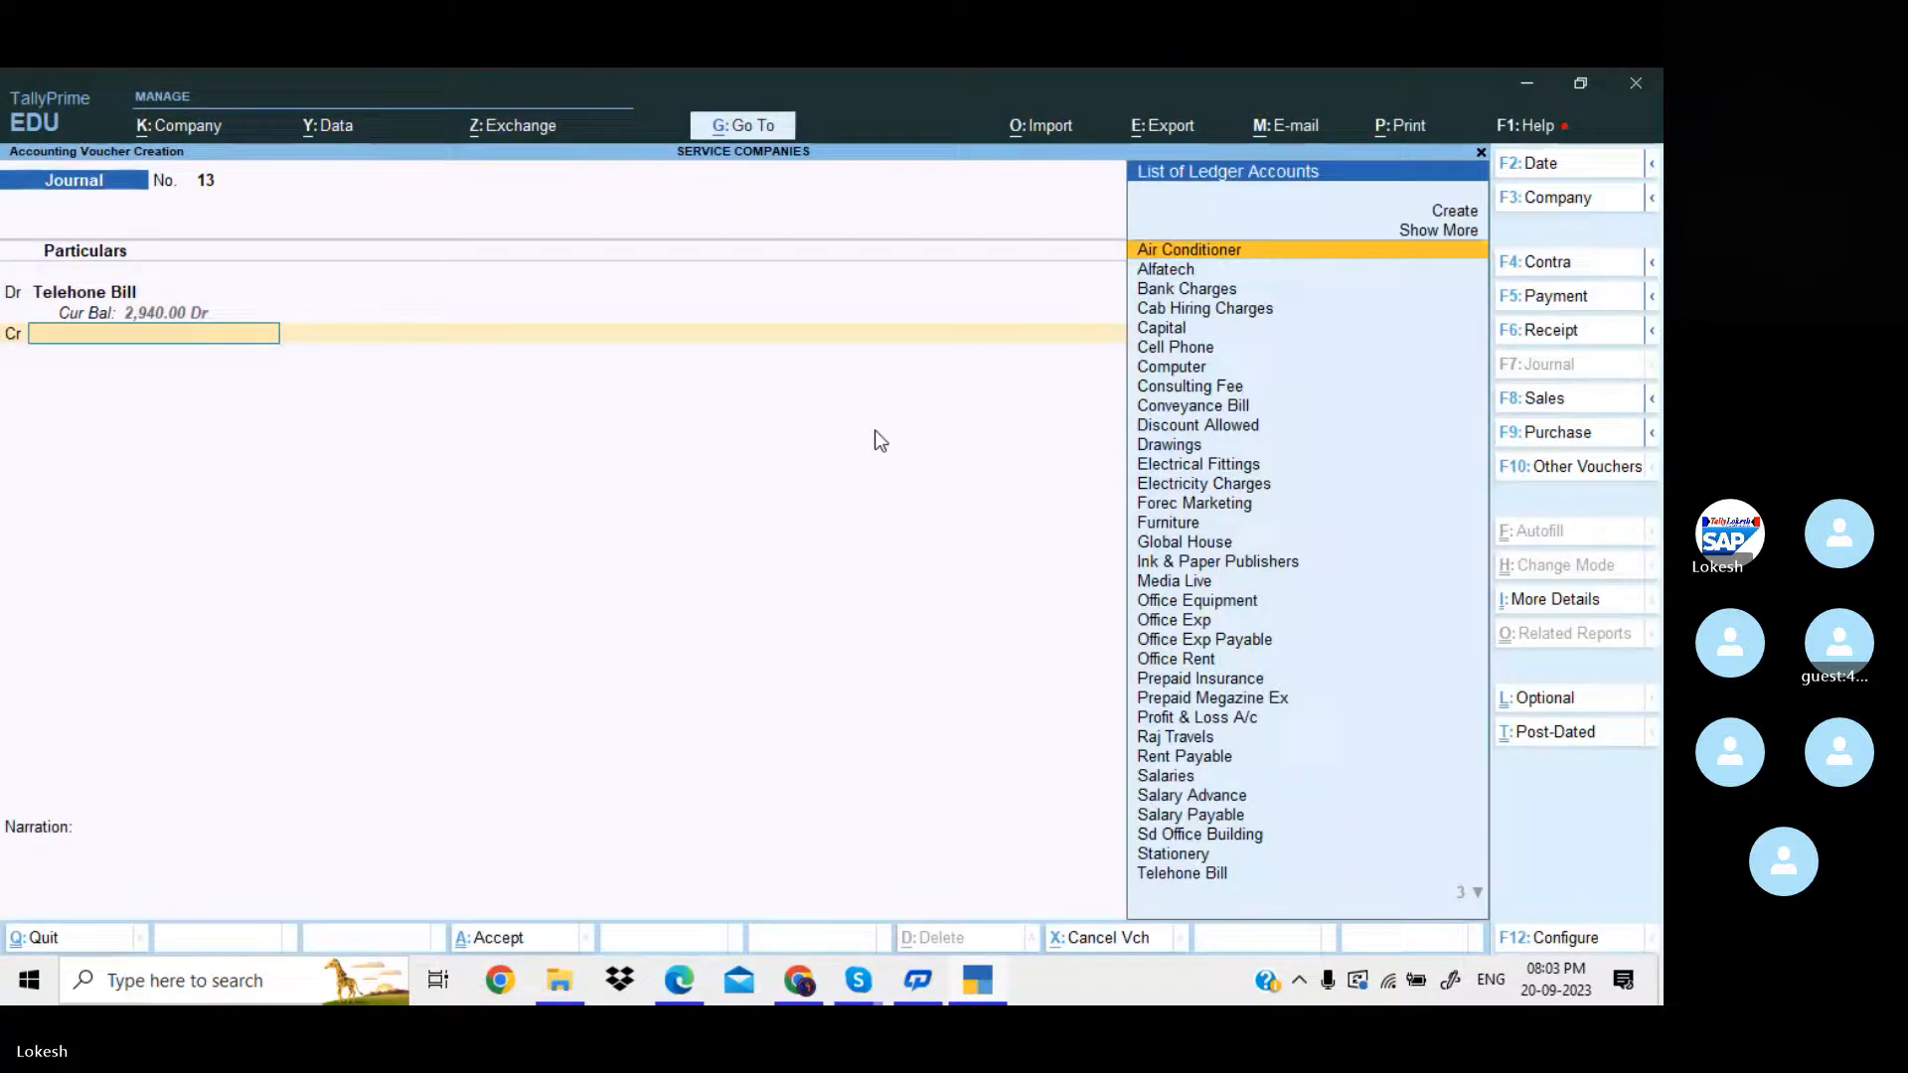
# Create the credit ledger Telephone Bill Payable under Provisions, keeping the default banking details.
pyautogui.hotkey('alt', 'c')
pyautogui.write('Teleph')
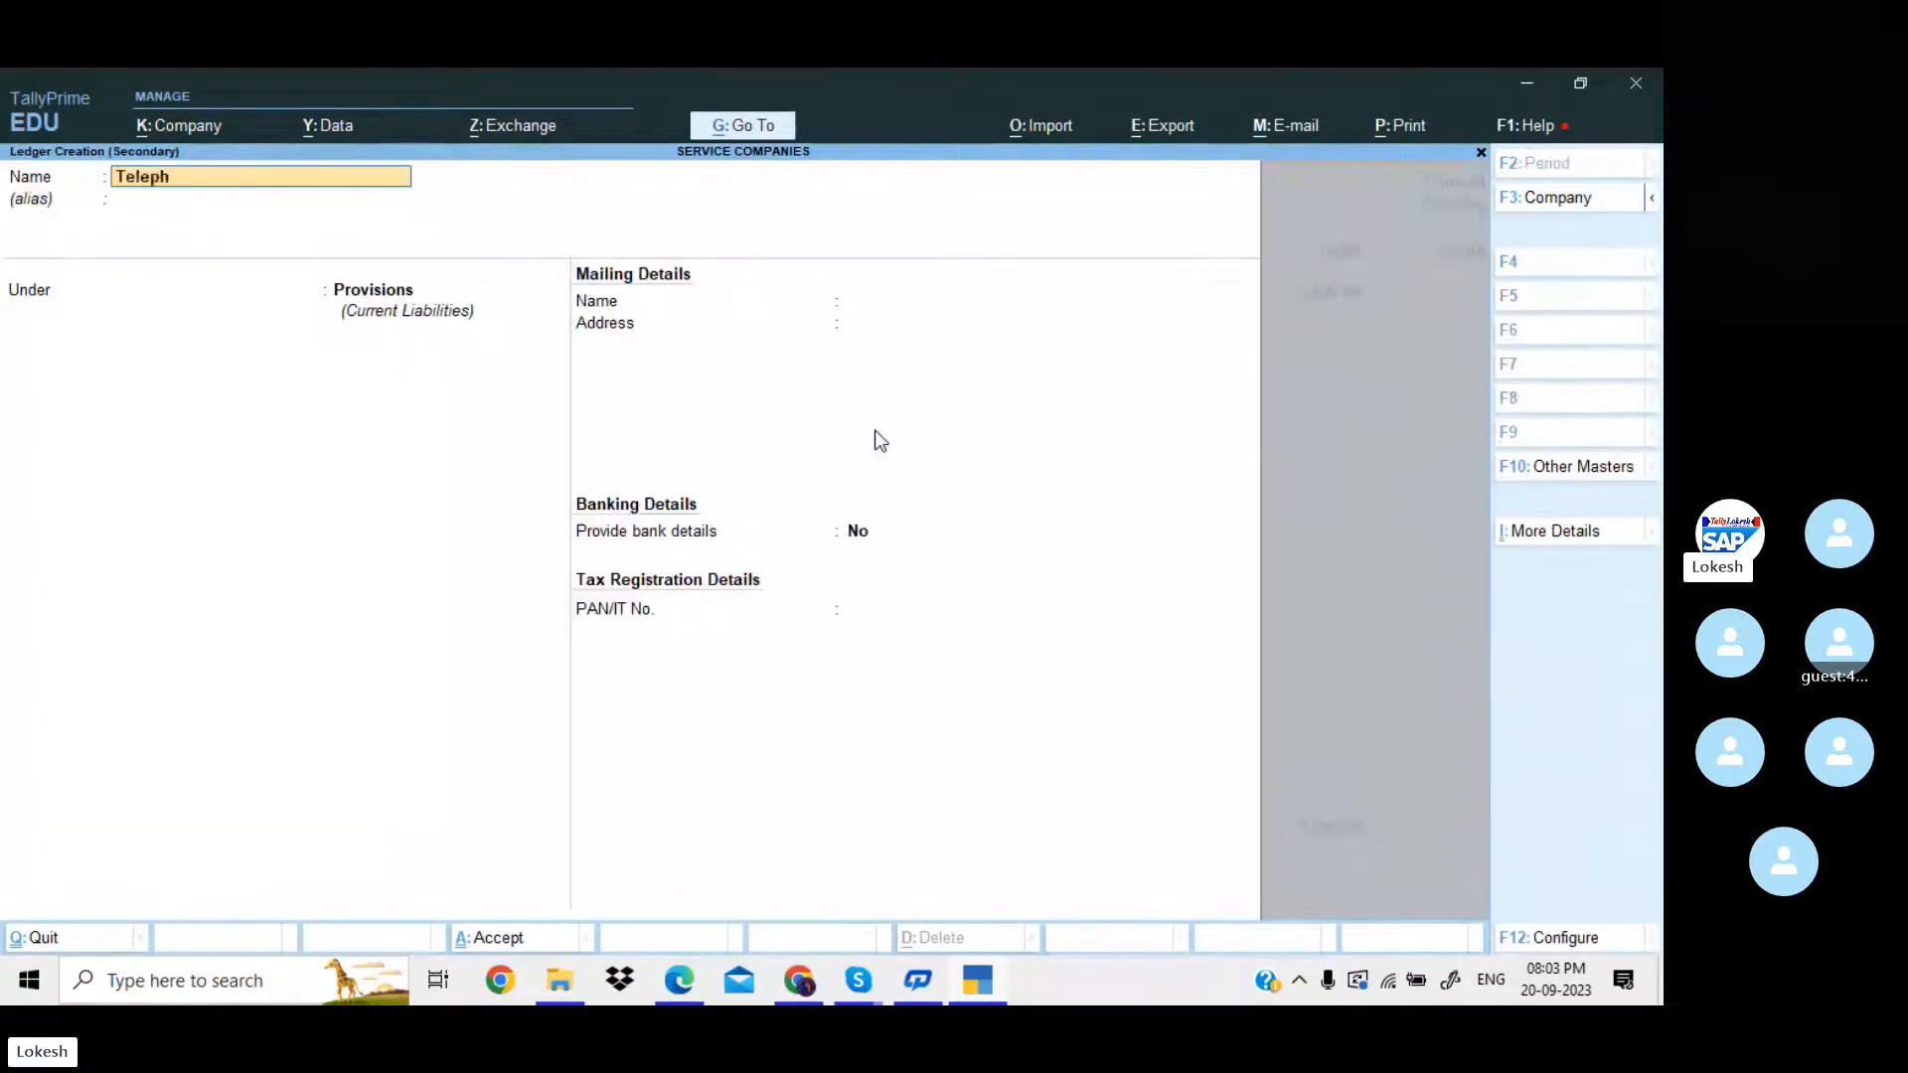
pyautogui.write('one Bill Payable')
pyautogui.press('Return')
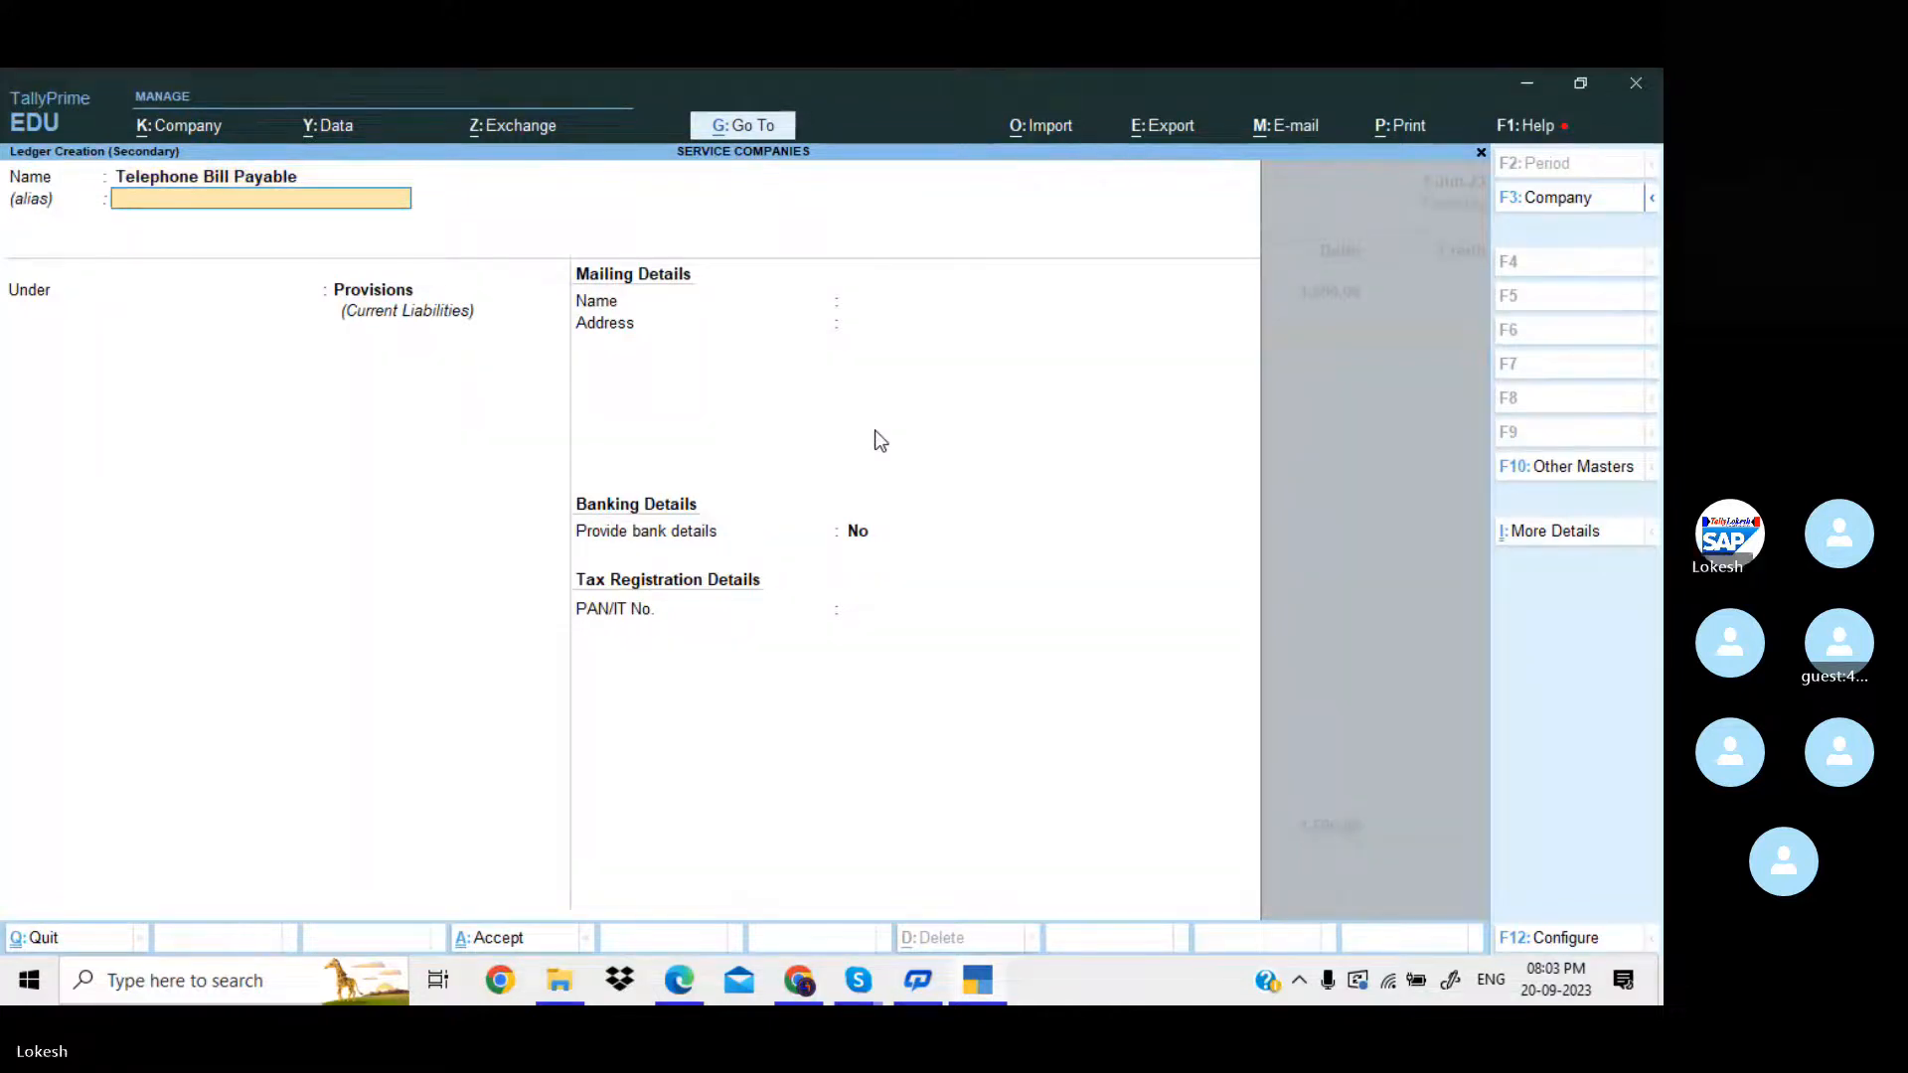
pyautogui.press('Return')
pyautogui.press('Return')
pyautogui.press('Return')
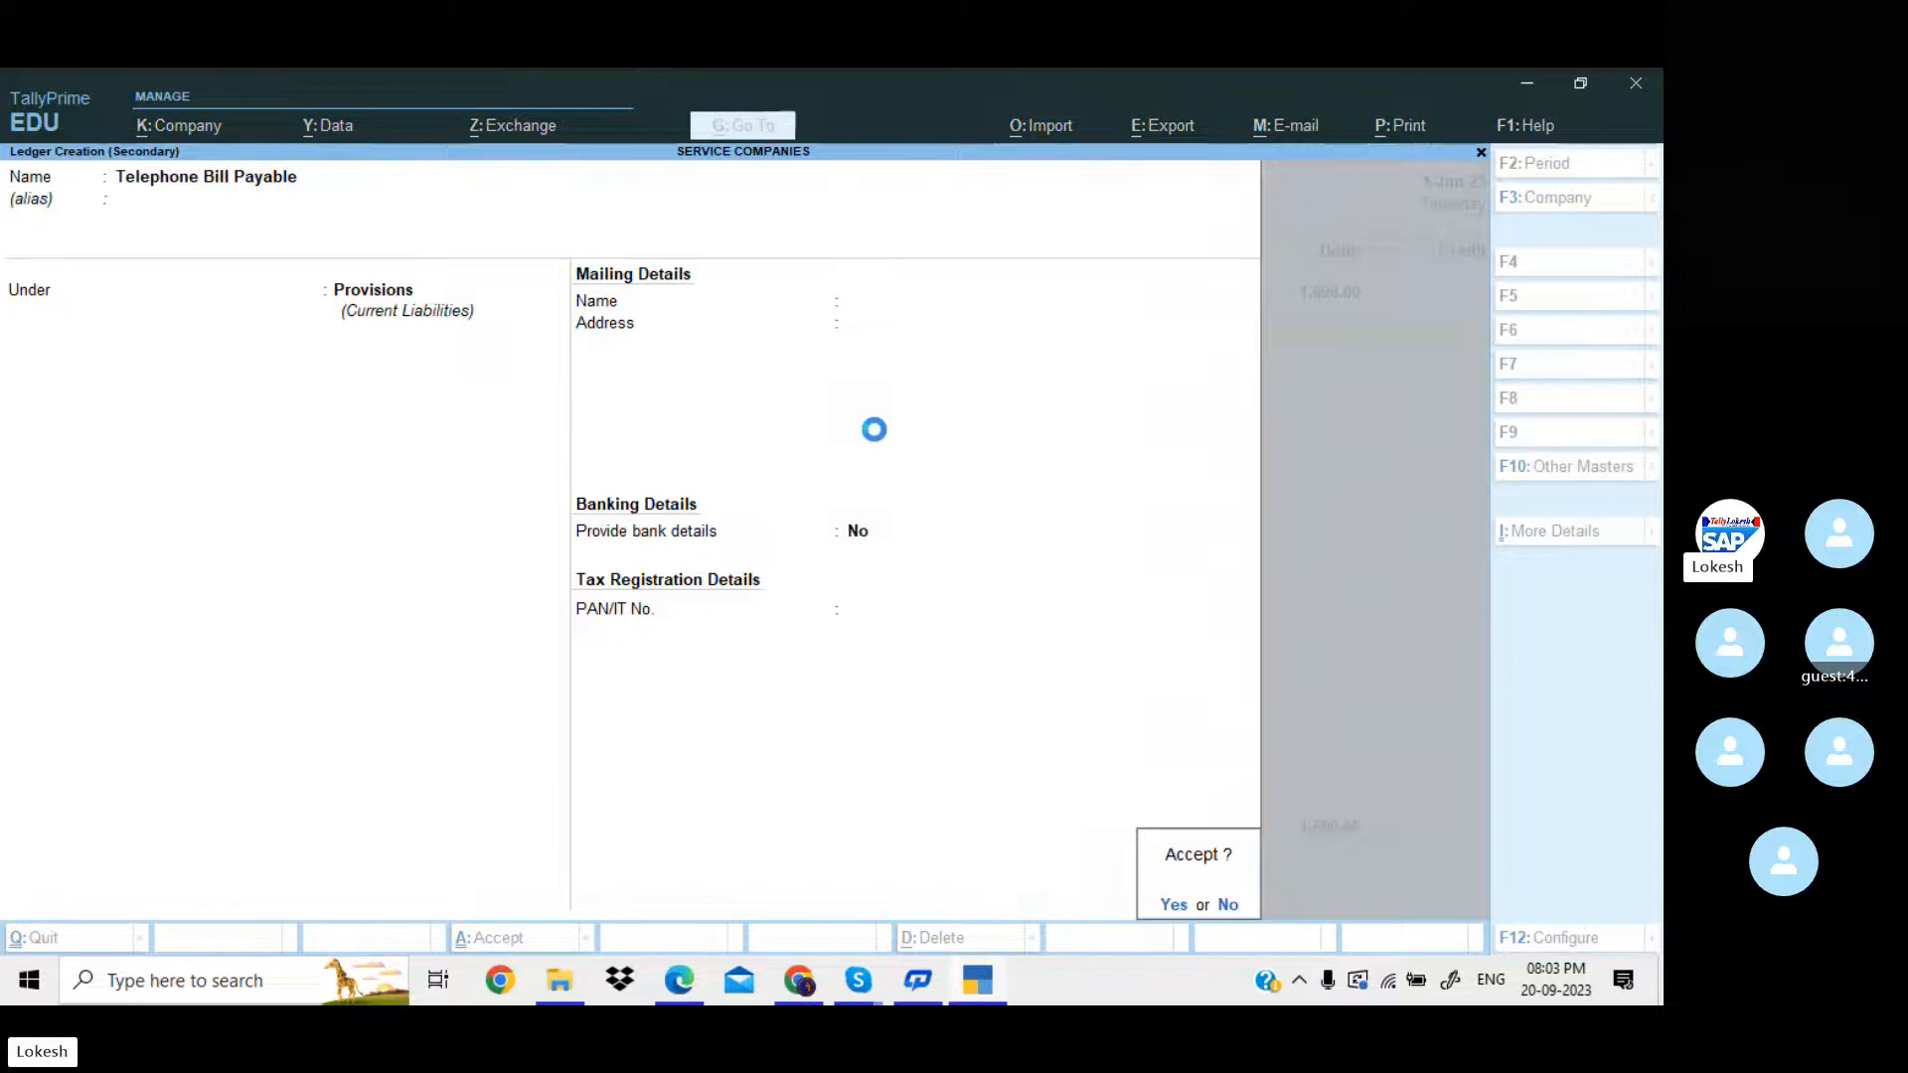
pyautogui.press('Return')
pyautogui.press('Return')
pyautogui.press('Return')
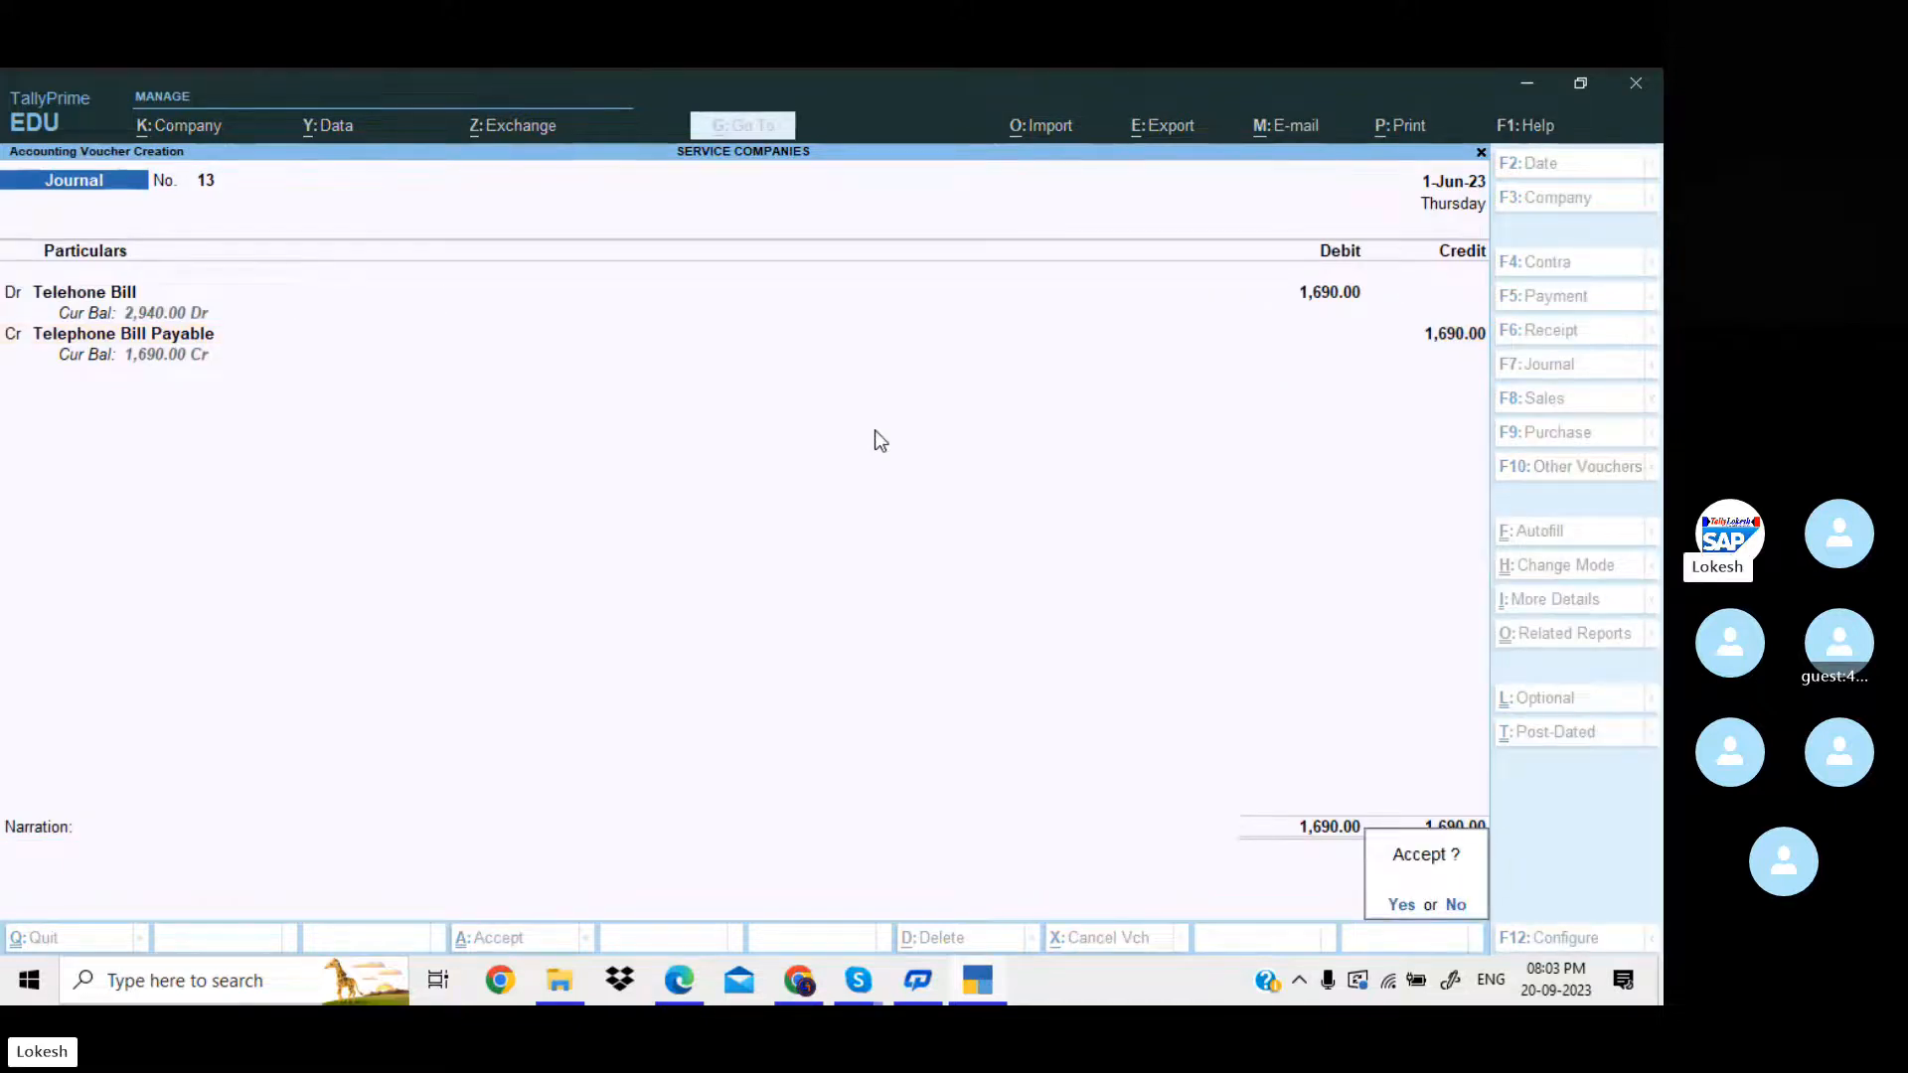
# Credit Telephone Bill Payable with 1,690 and save the journal voucher without a narration.
pyautogui.press('Return')
# Consult the sixth adjustment entry in the PDF in Edge and debit Conveyance Bill with 1,300 in the new TallyPrime journal voucher.
pyautogui.hotkey('alt', 'Tab')
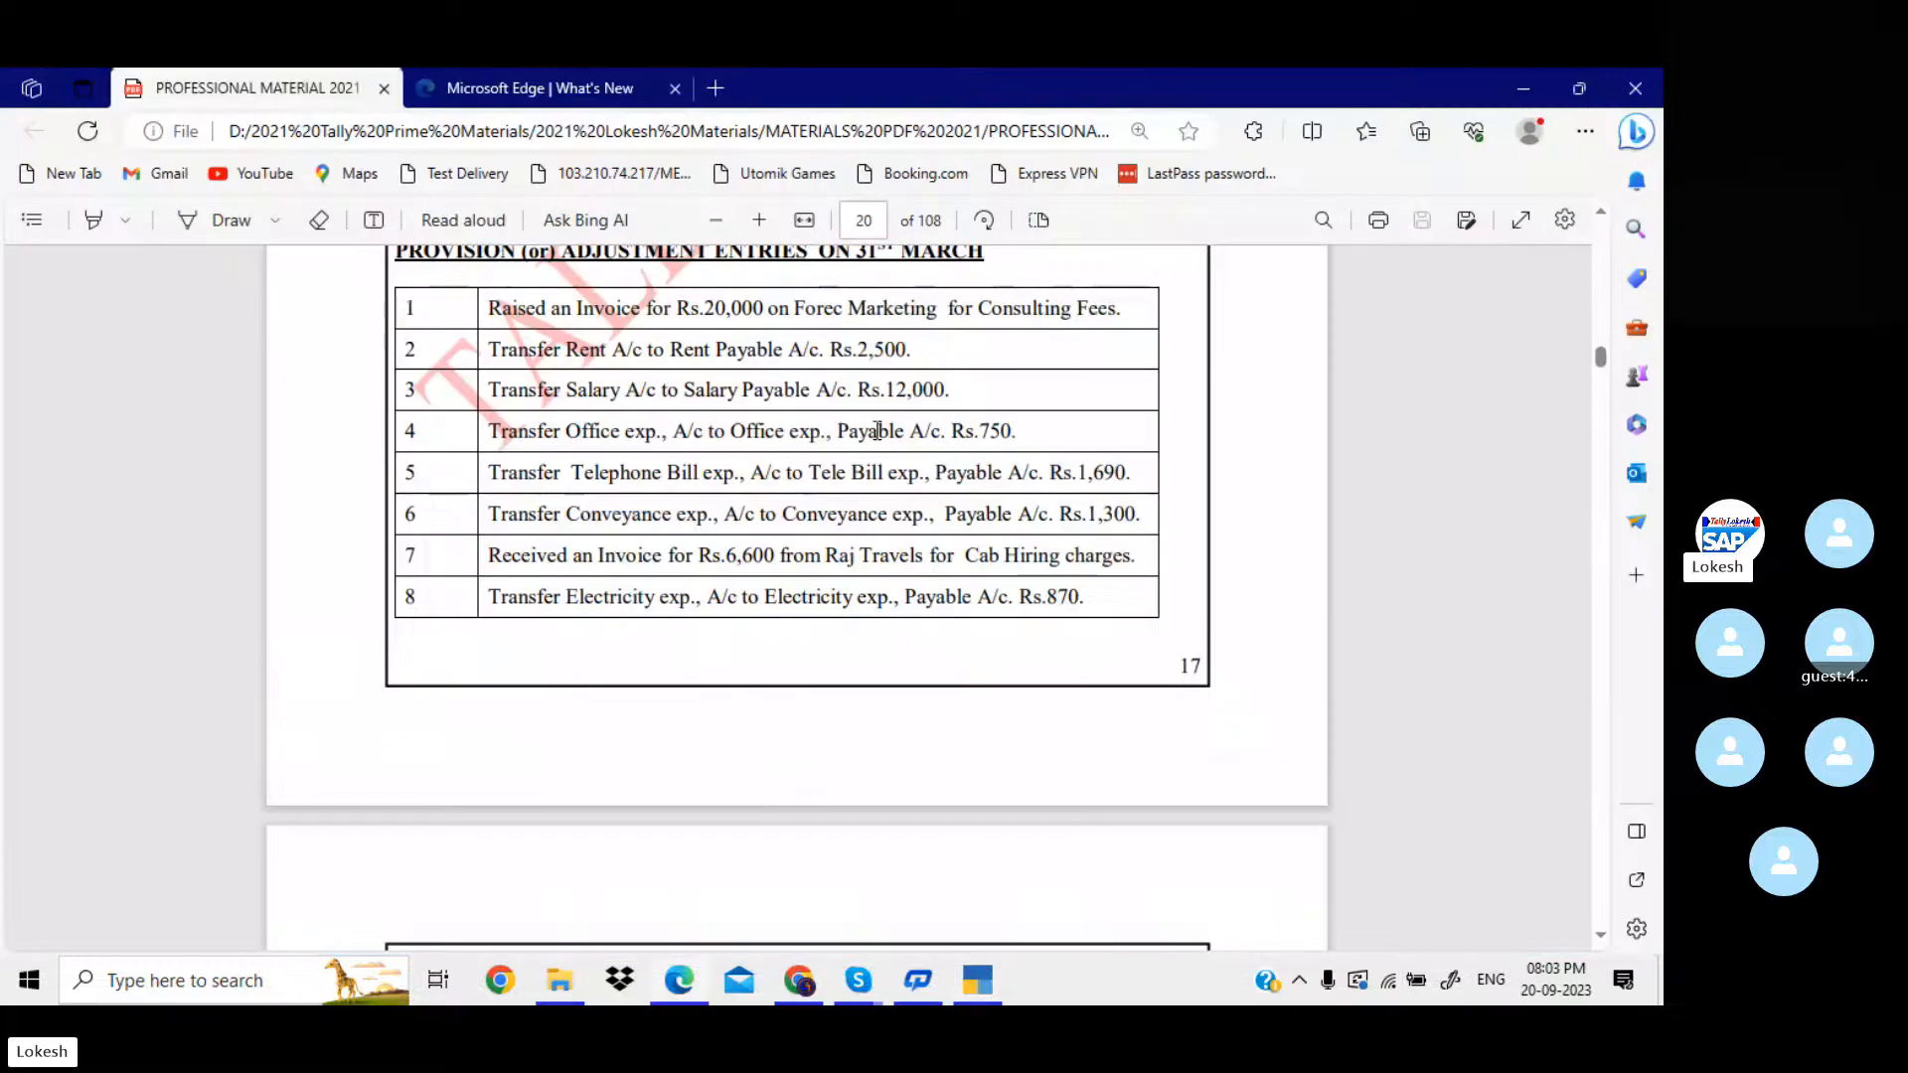
pyautogui.hotkey('alt', 'Tab')
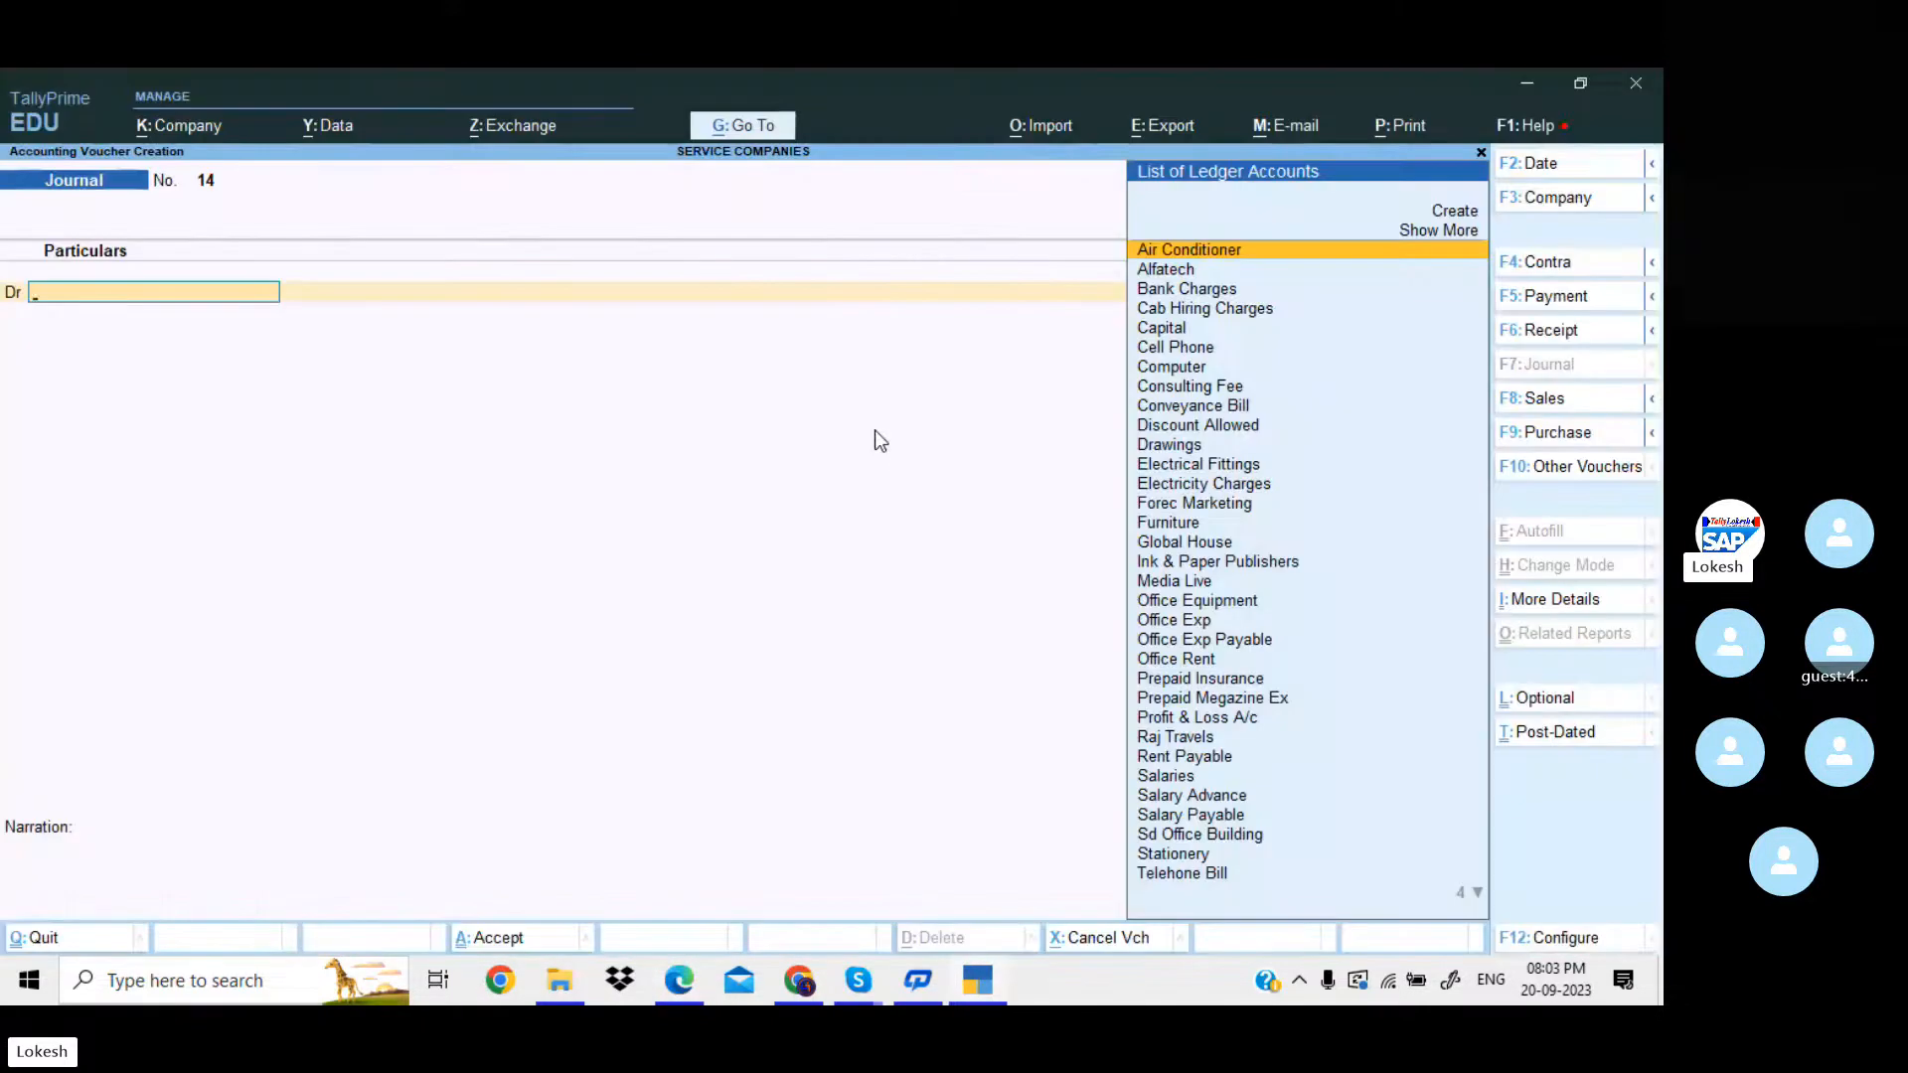
pyautogui.write('Con')
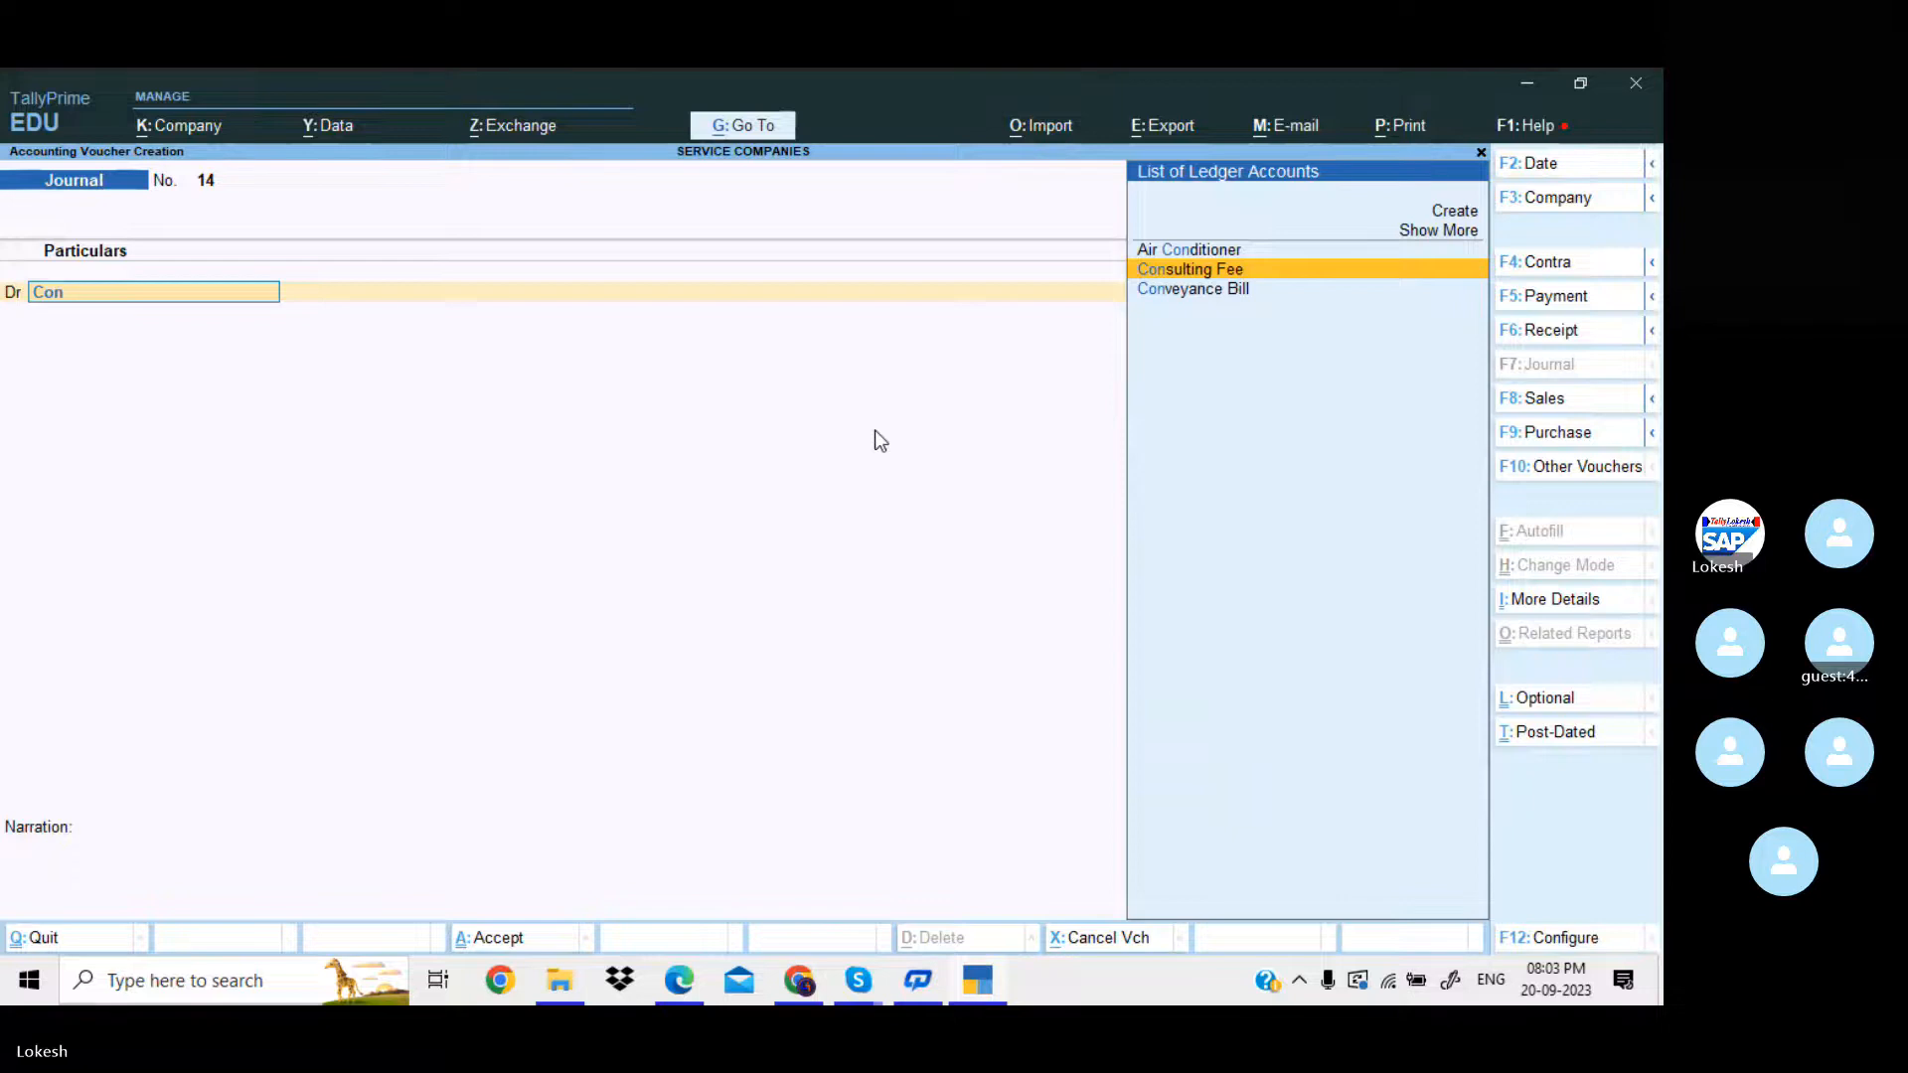
pyautogui.press('Down')
pyautogui.press('Return')
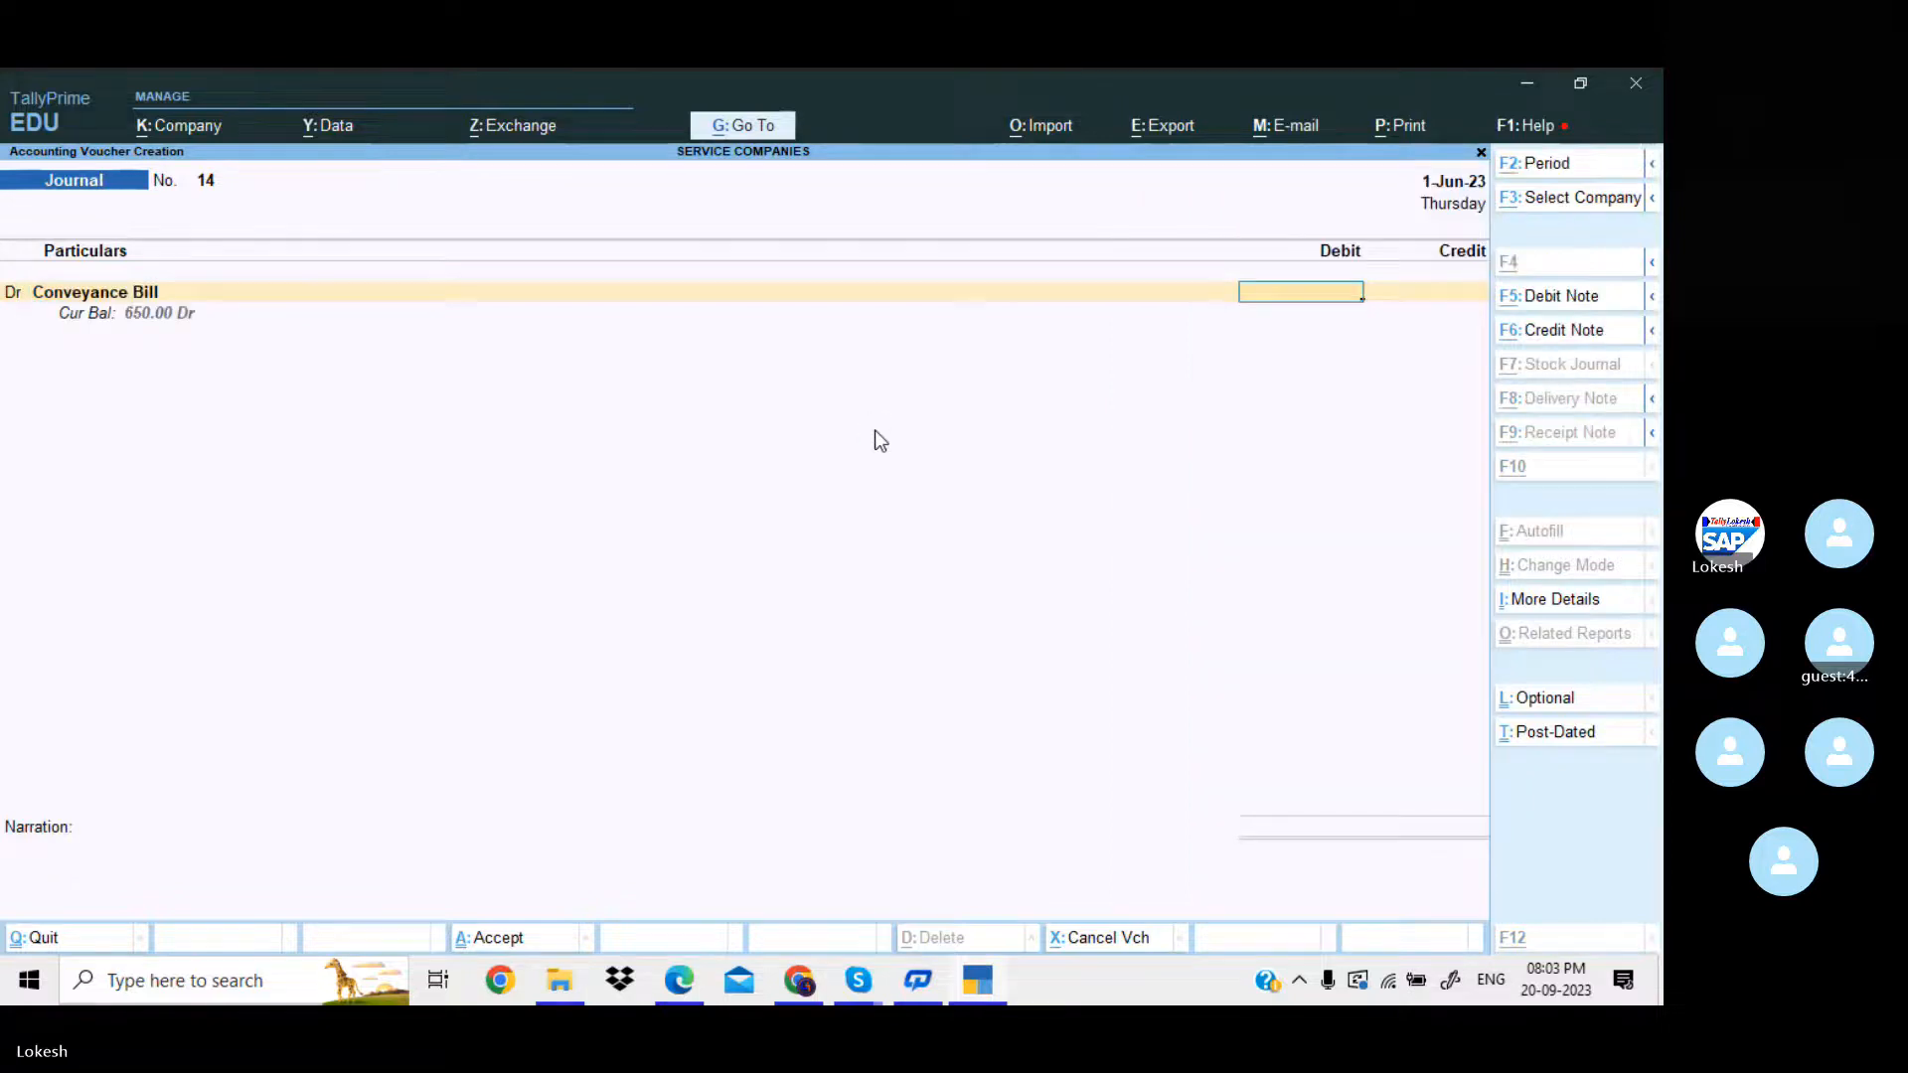
pyautogui.hotkey('alt', 'Tab')
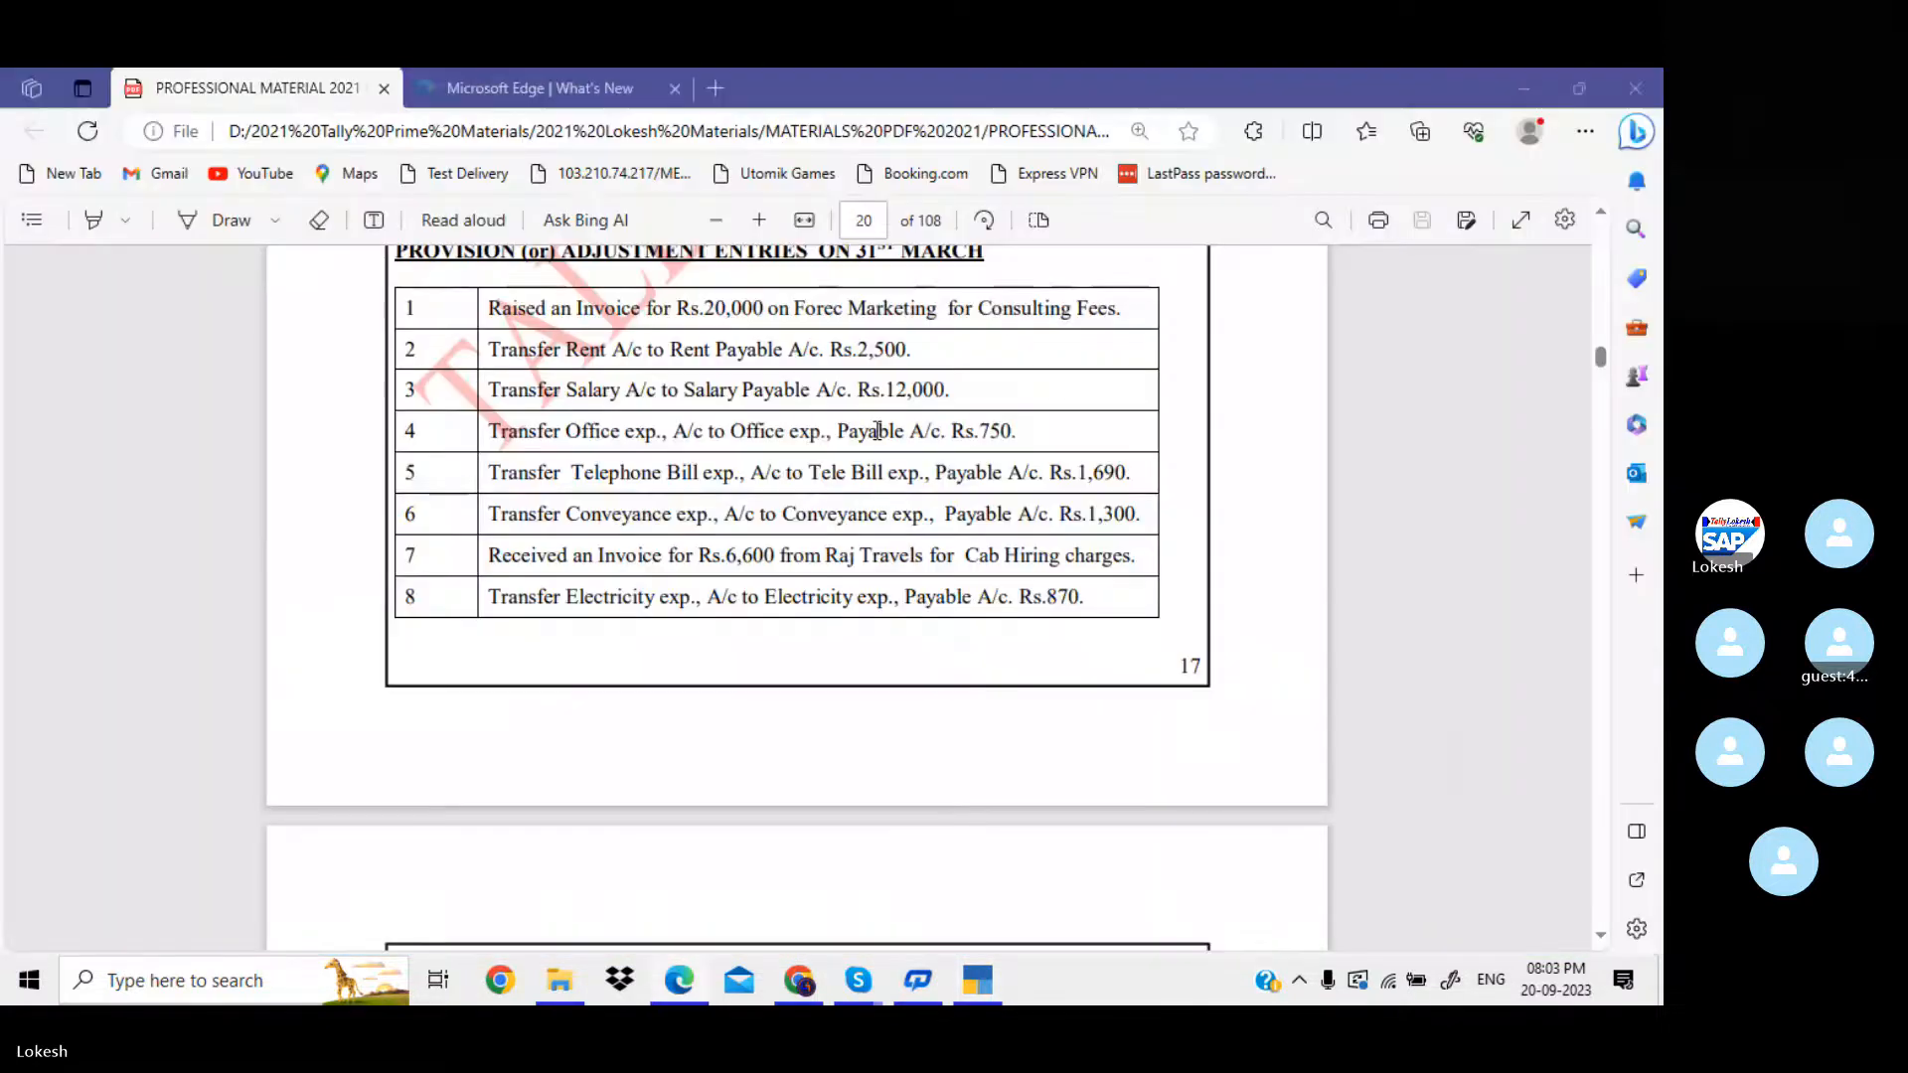
pyautogui.hotkey('alt', 'Tab')
pyautogui.write('1300')
pyautogui.press('Return')
pyautogui.press('Return')
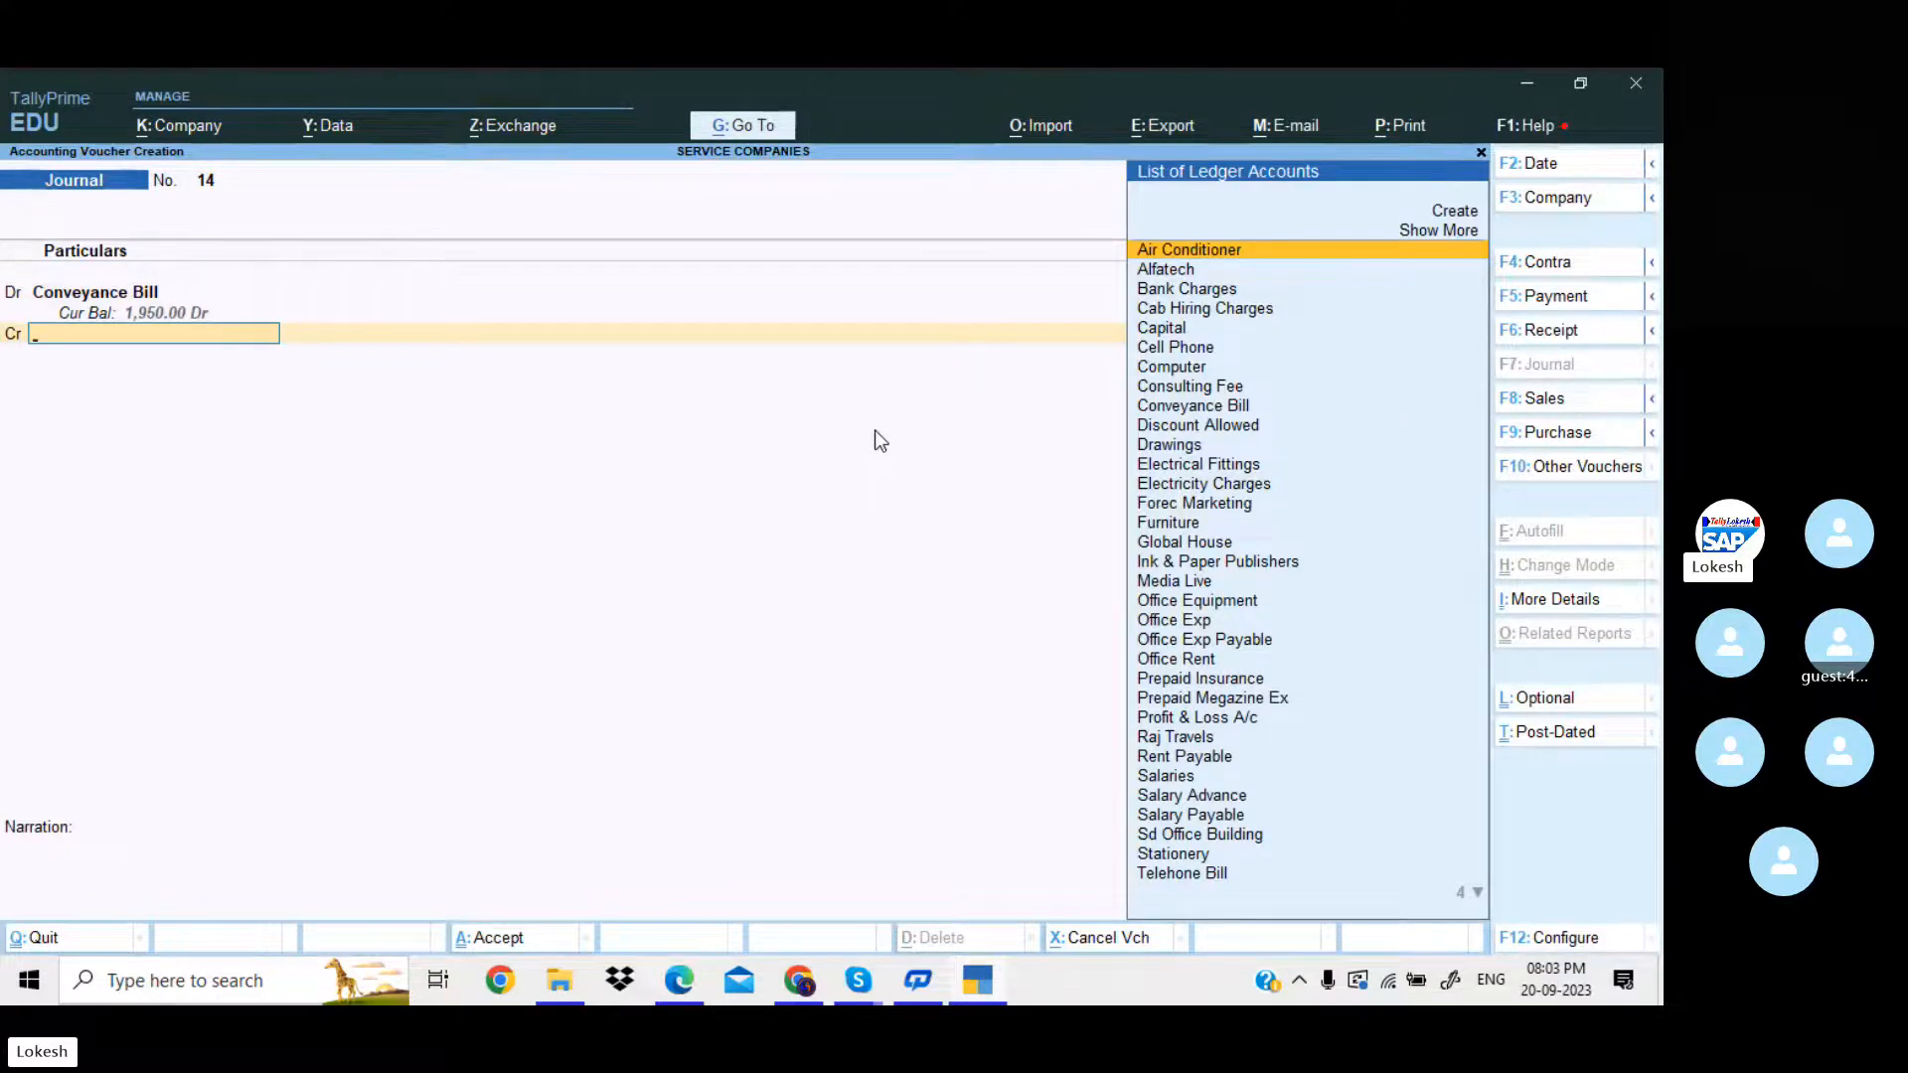
# Create Conveyance Exp Payable under Provisions as the credit ledger for 1,300 and save the journal voucher without a narration.
pyautogui.hotkey('alt', 'c')
pyautogui.write('Conveyance')
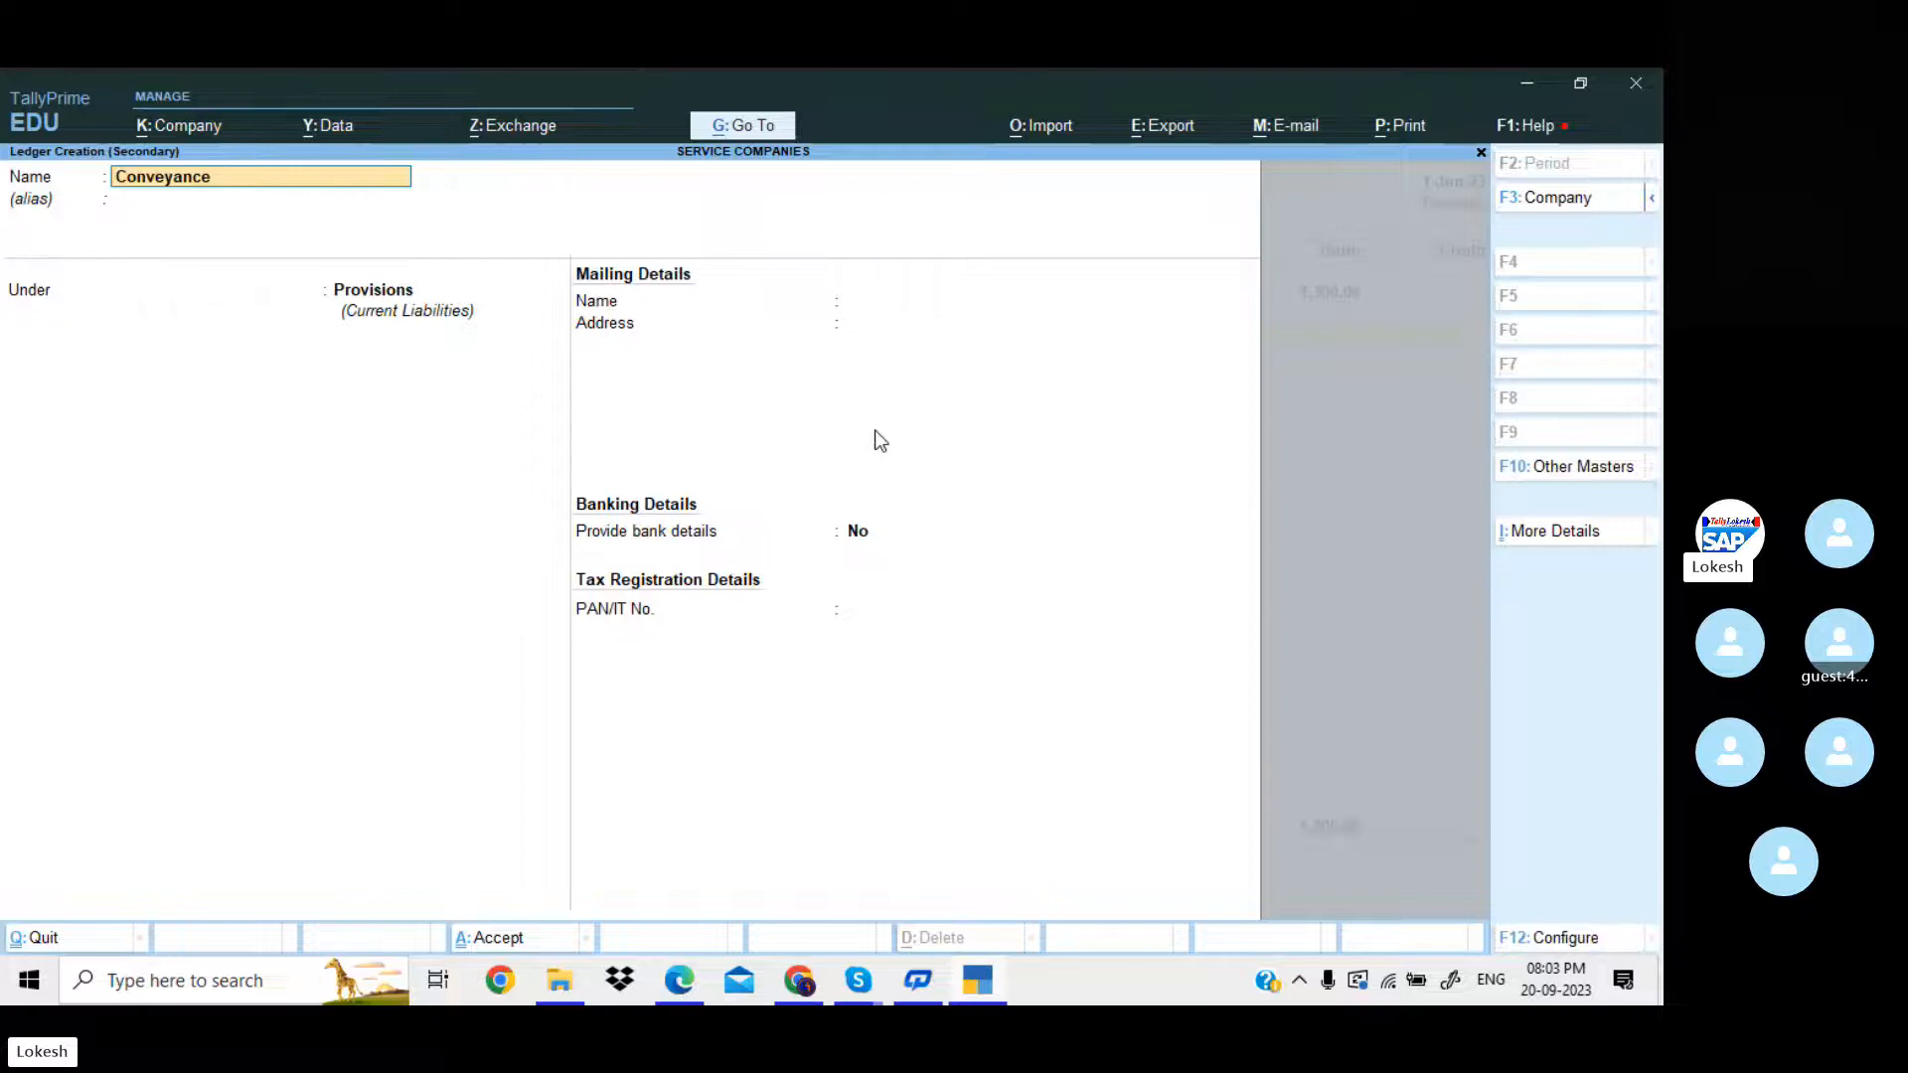
pyautogui.write(' Exp Payal')
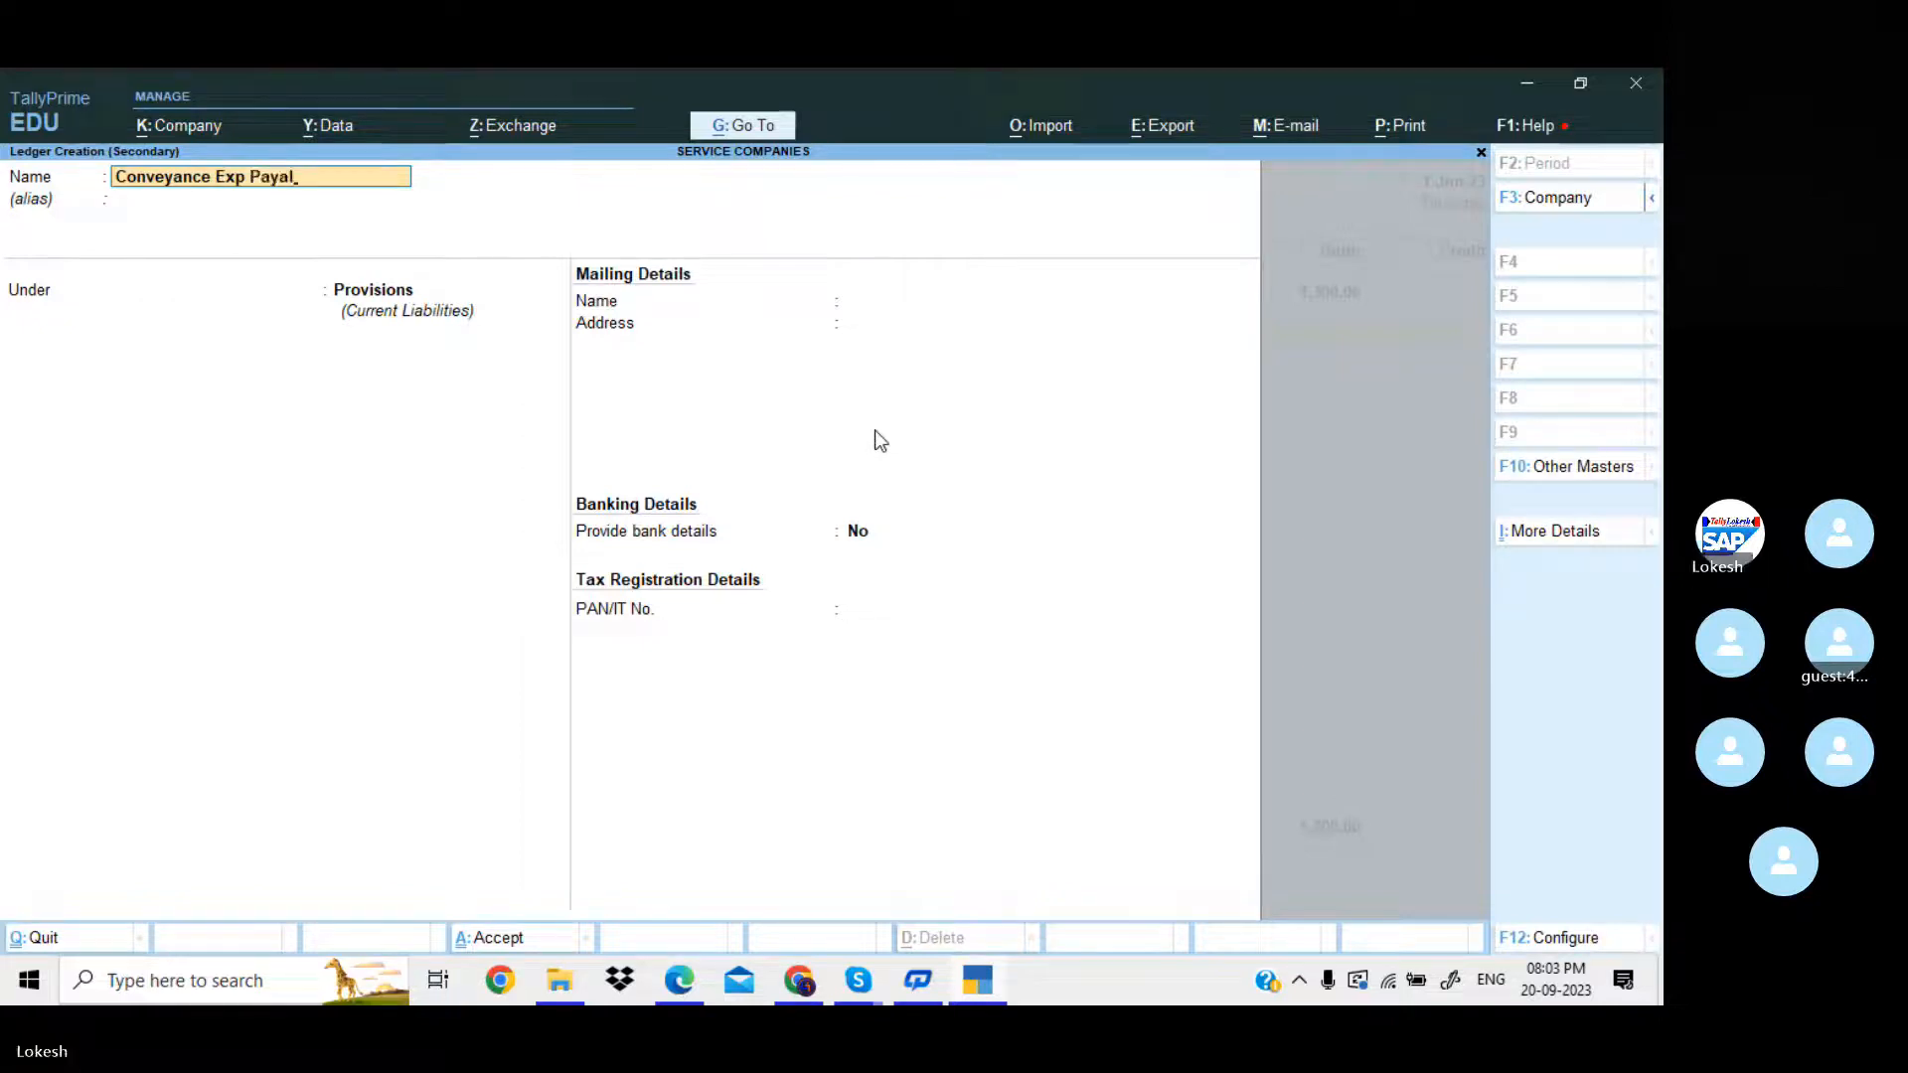
pyautogui.press('BackSpace')
pyautogui.write('ble')
pyautogui.press('Return')
pyautogui.press('Return')
pyautogui.press('Return')
pyautogui.press('y')
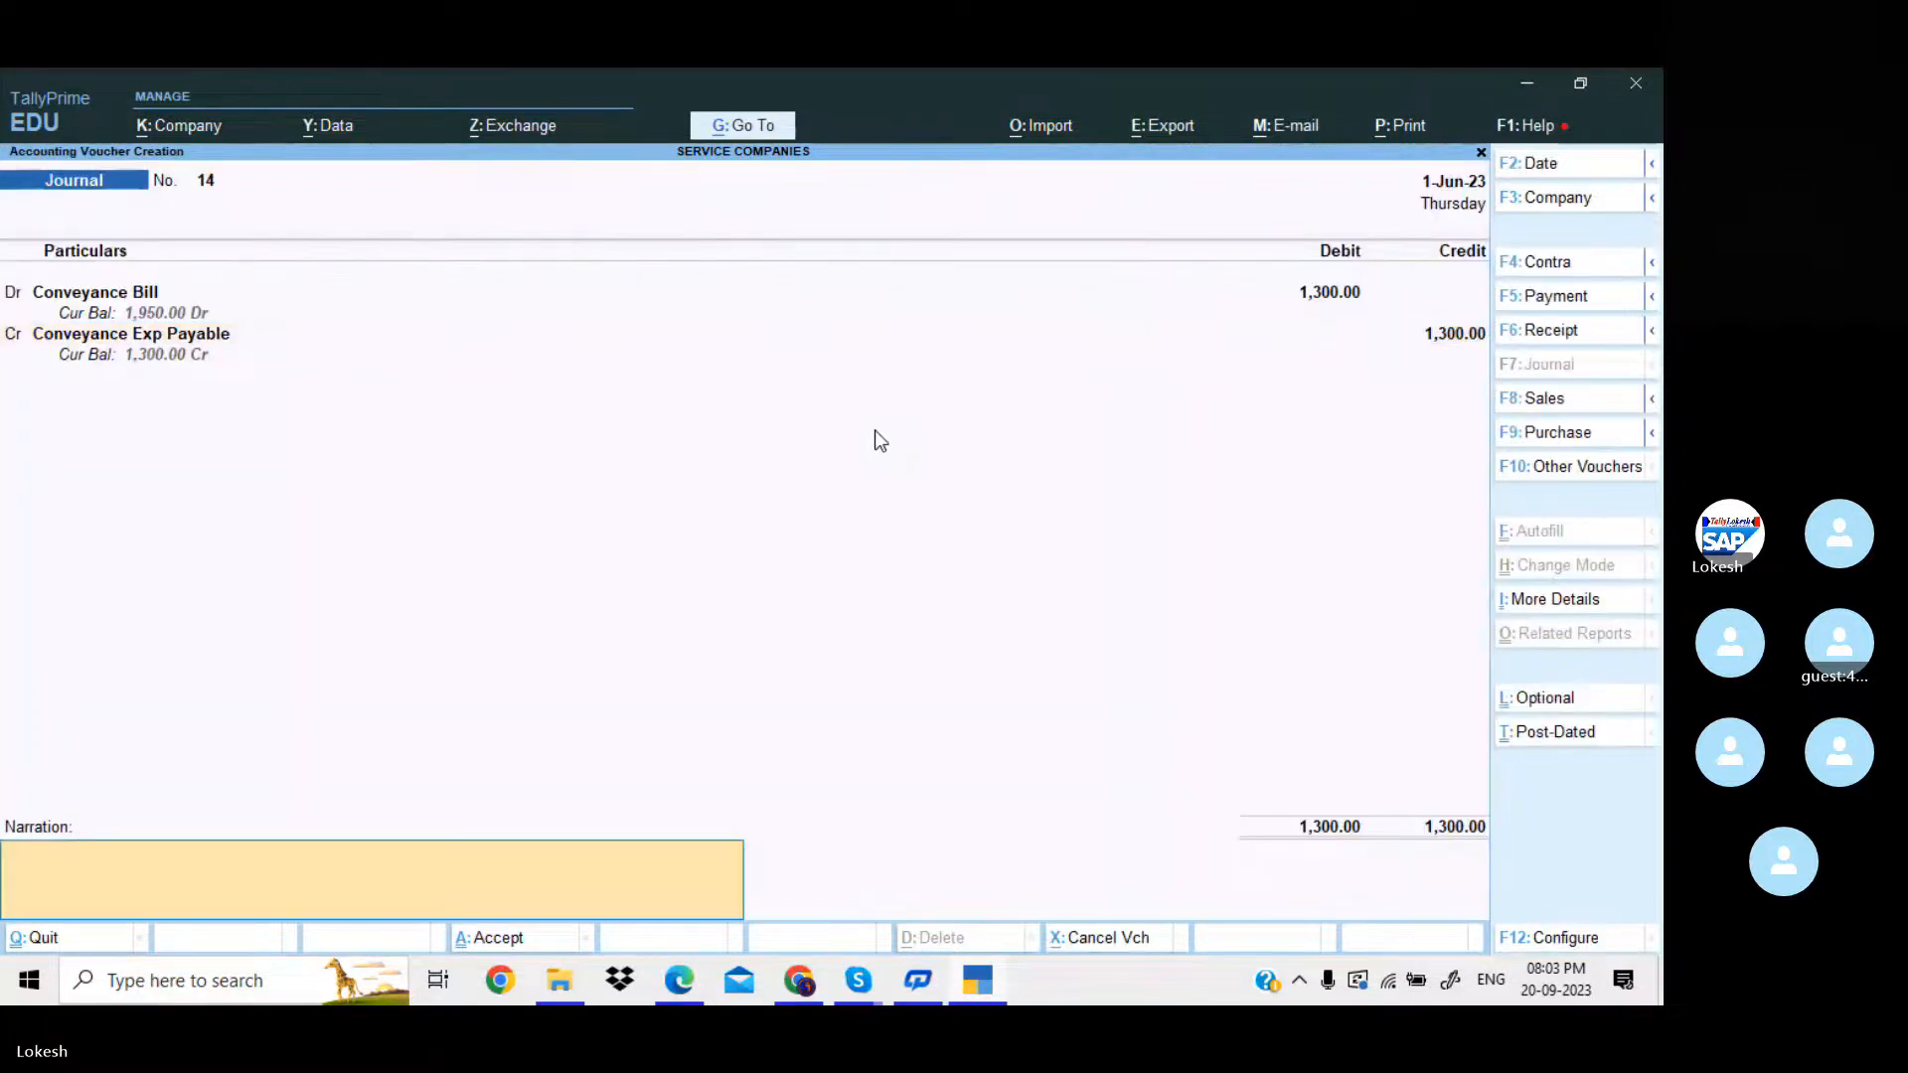
pyautogui.press('Return')
pyautogui.press('y')
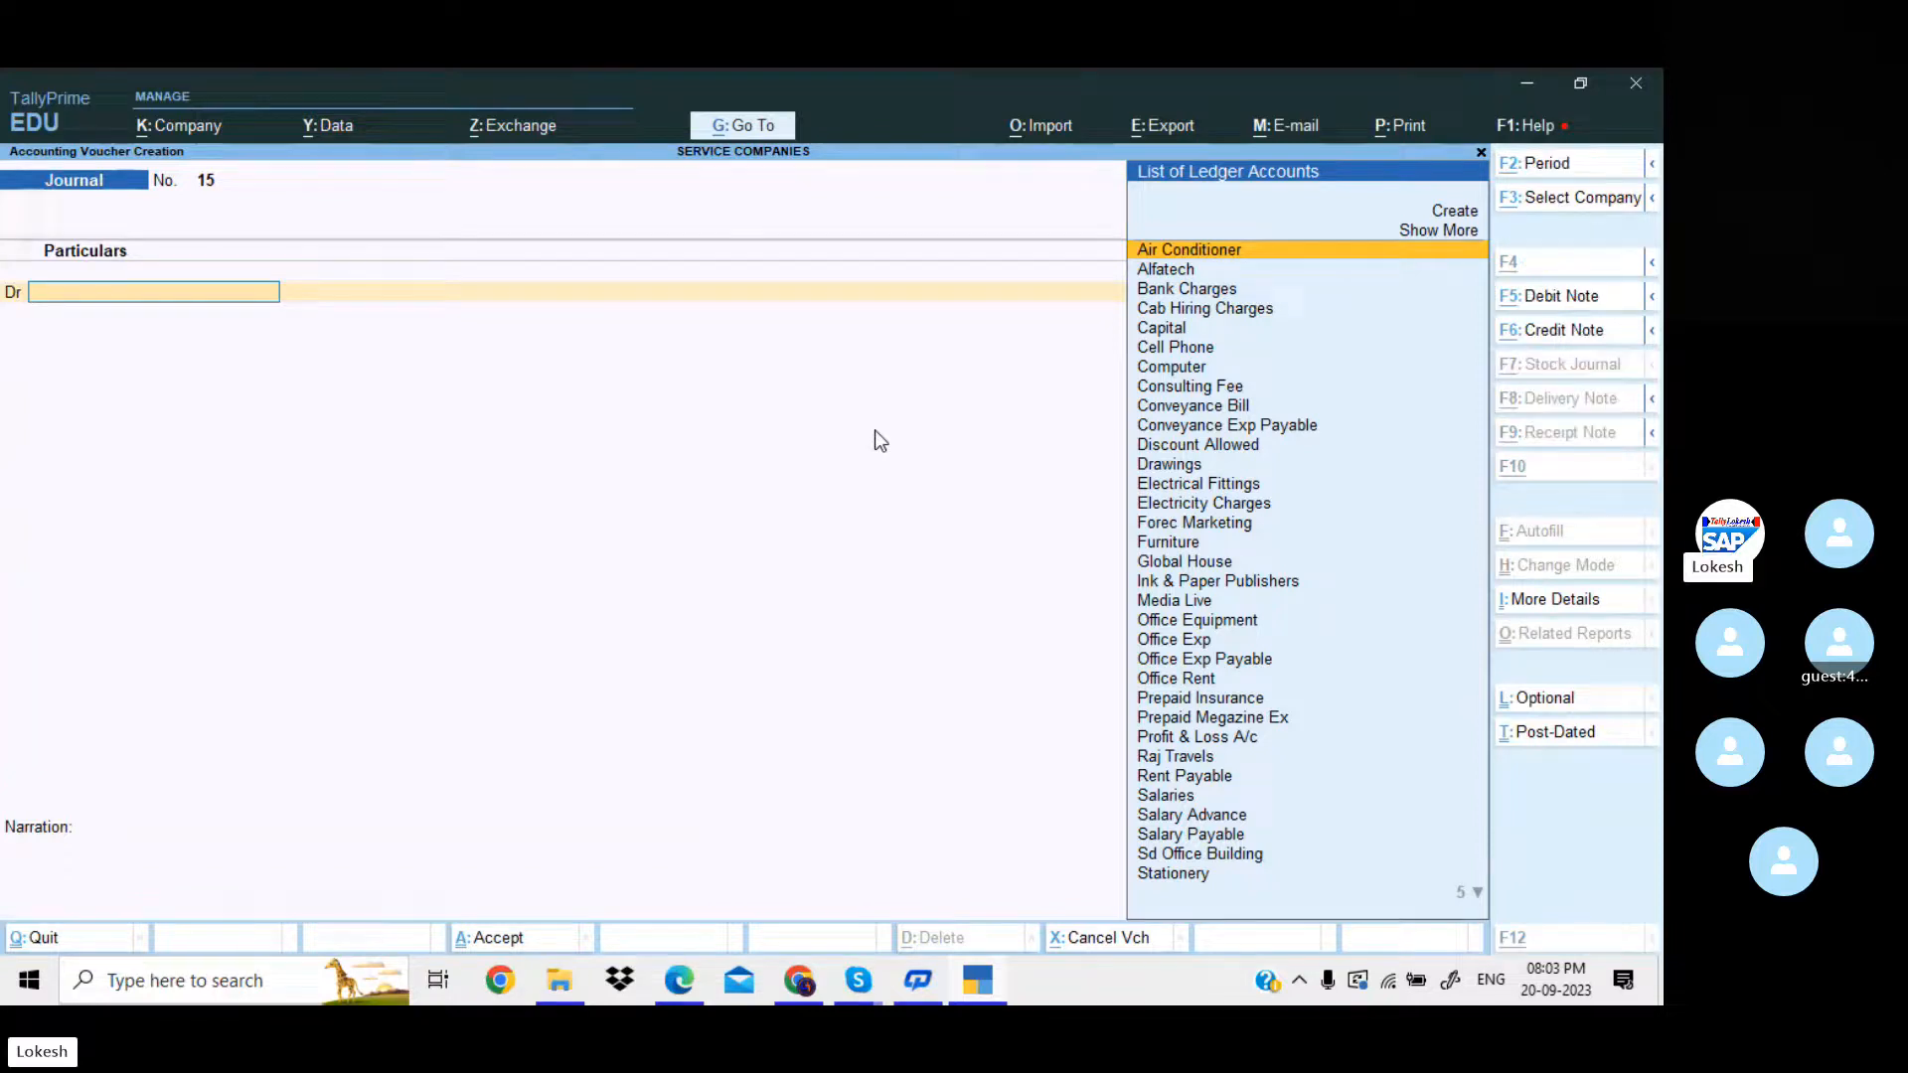
# Consult the seventh adjustment entry in the PDF in Edge and debit Cab Hiring Charges with 6,600 in the new TallyPrime journal voucher.
pyautogui.hotkey('alt', 'Tab')
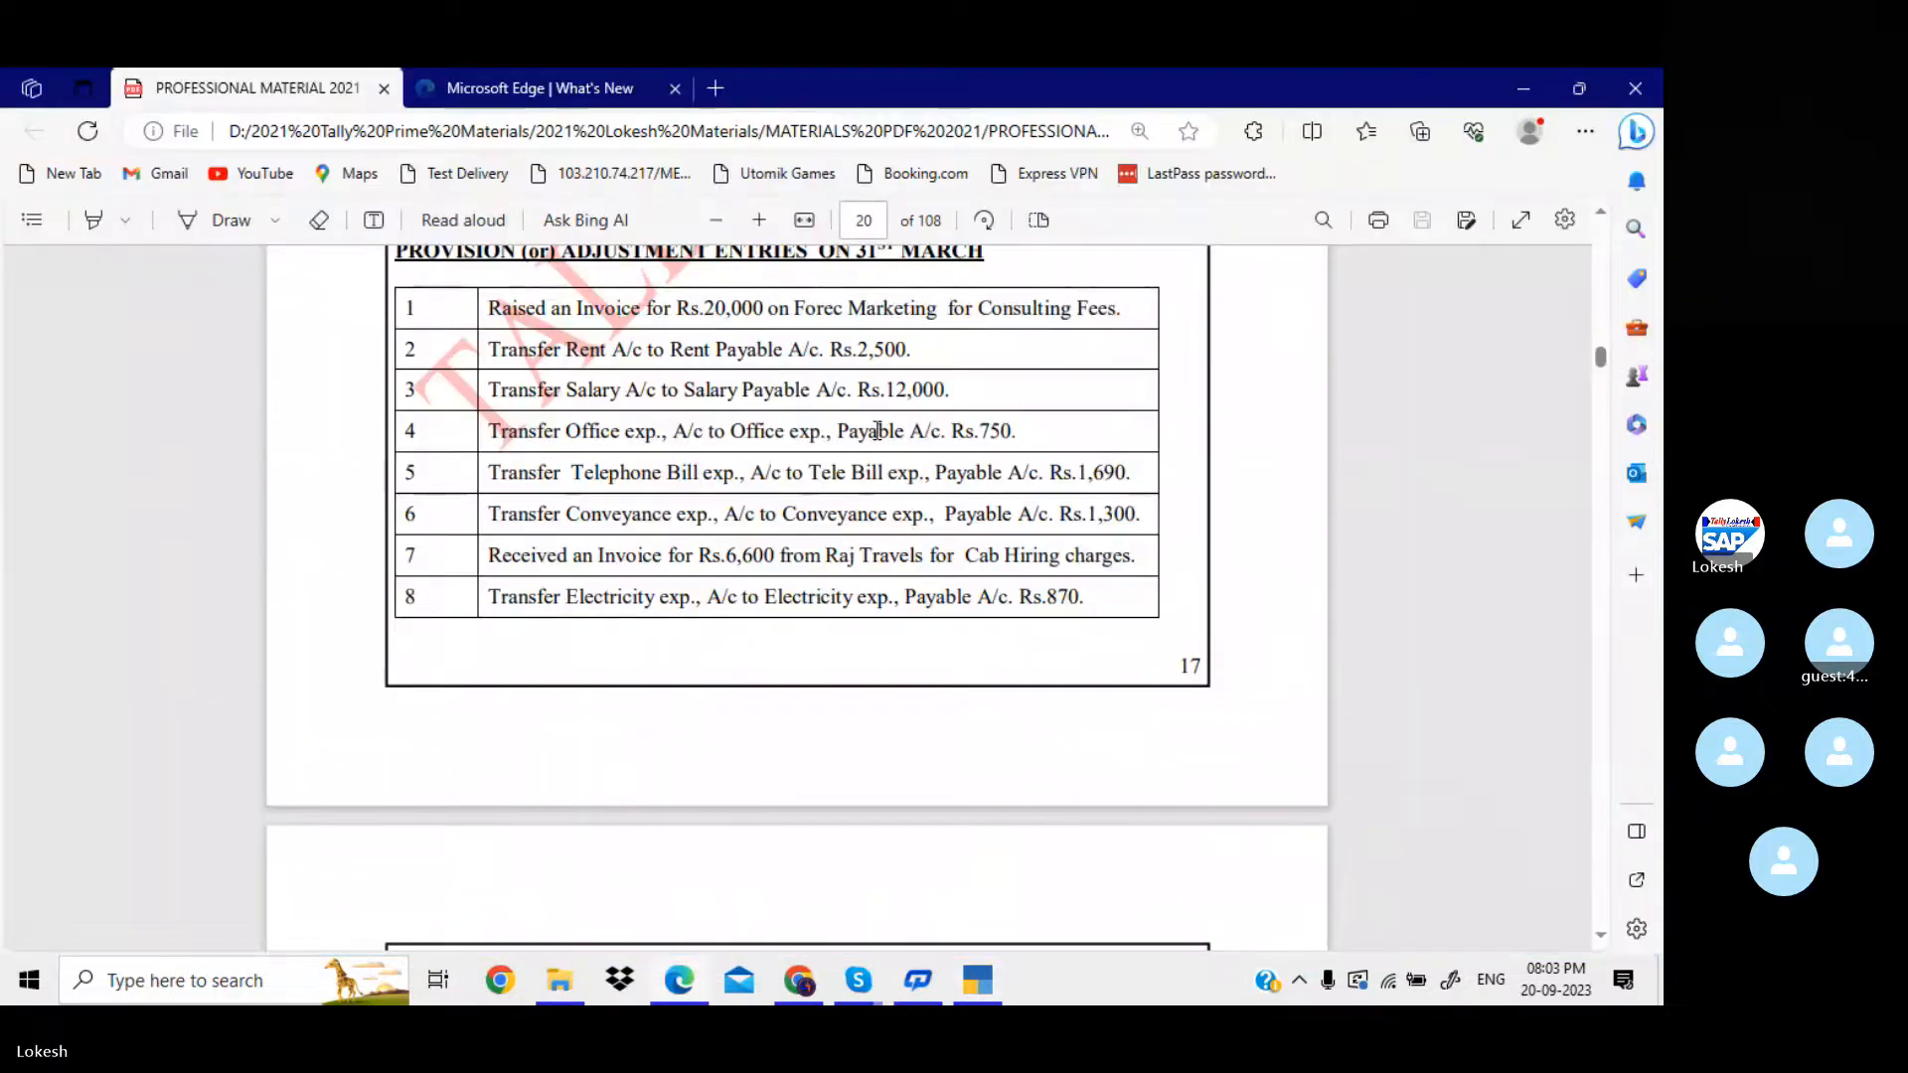
pyautogui.hotkey('alt', 'Tab')
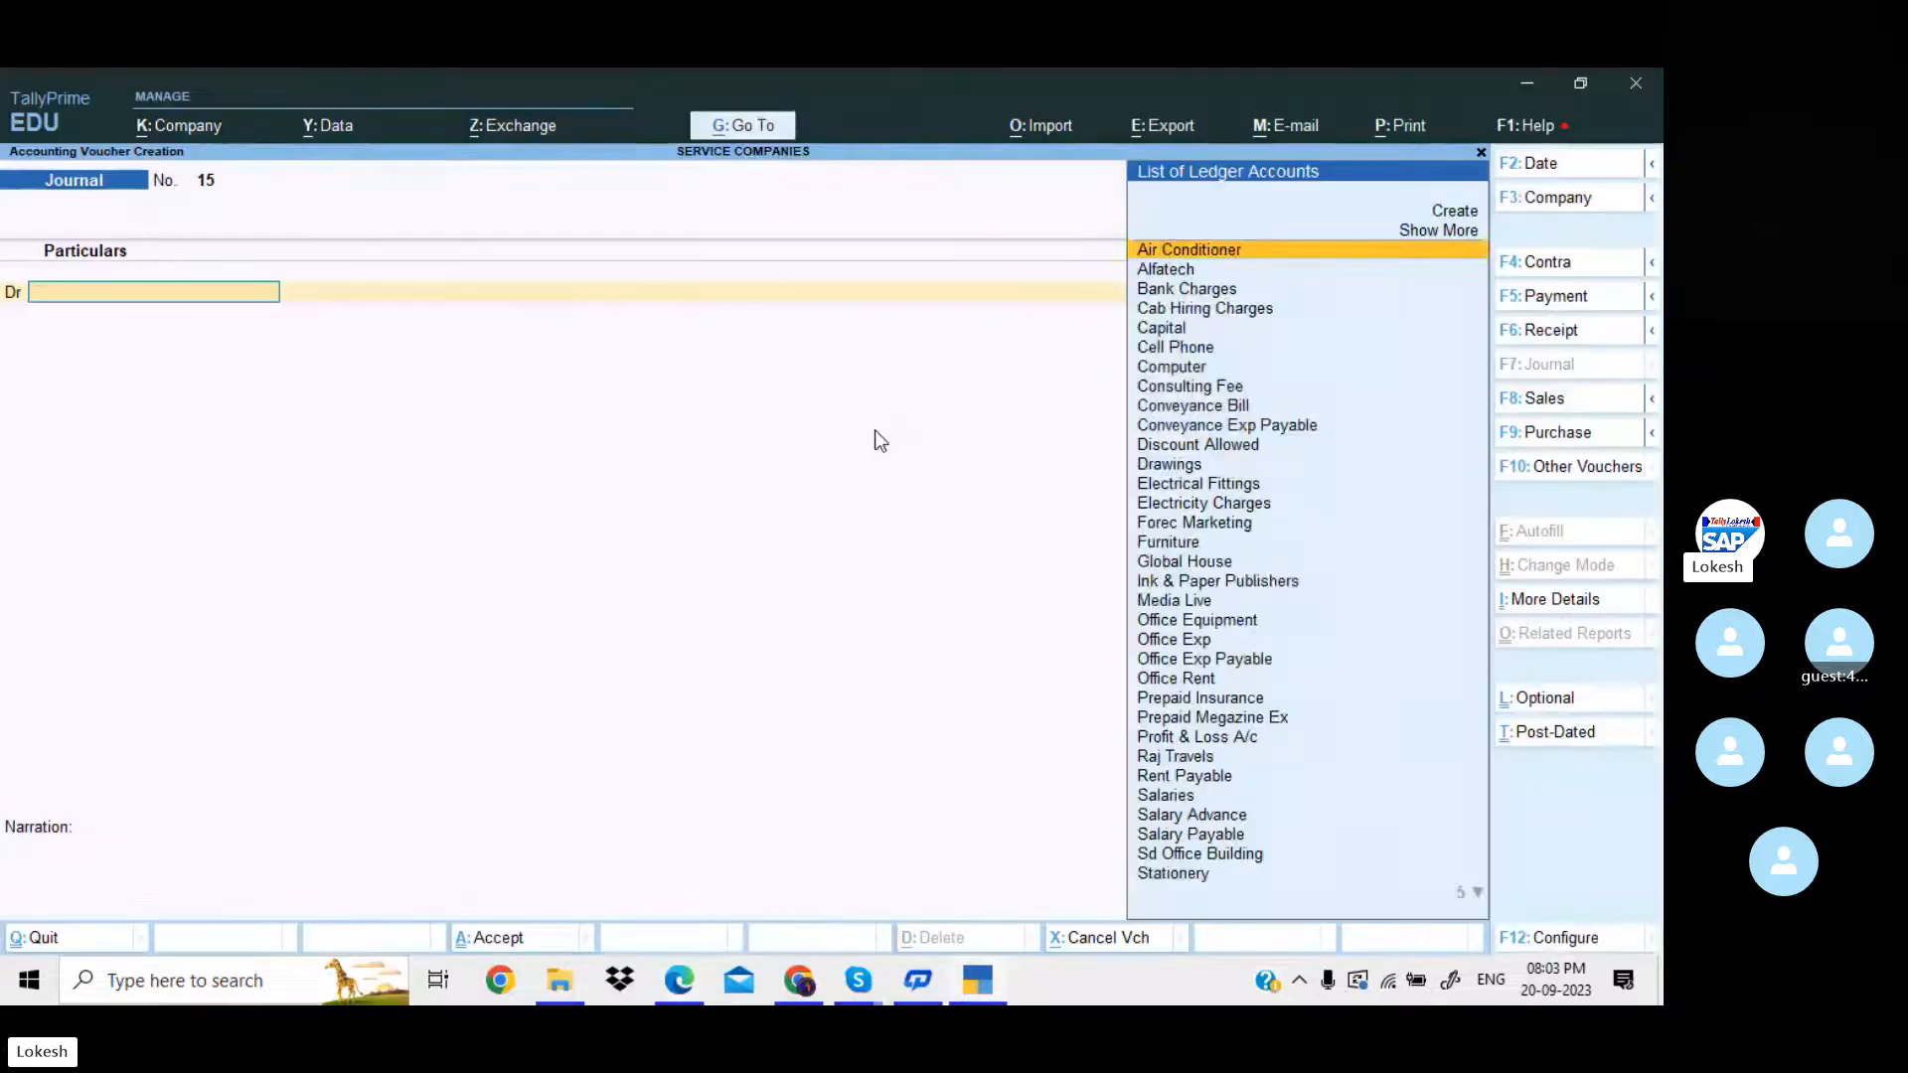
pyautogui.write('Ca')
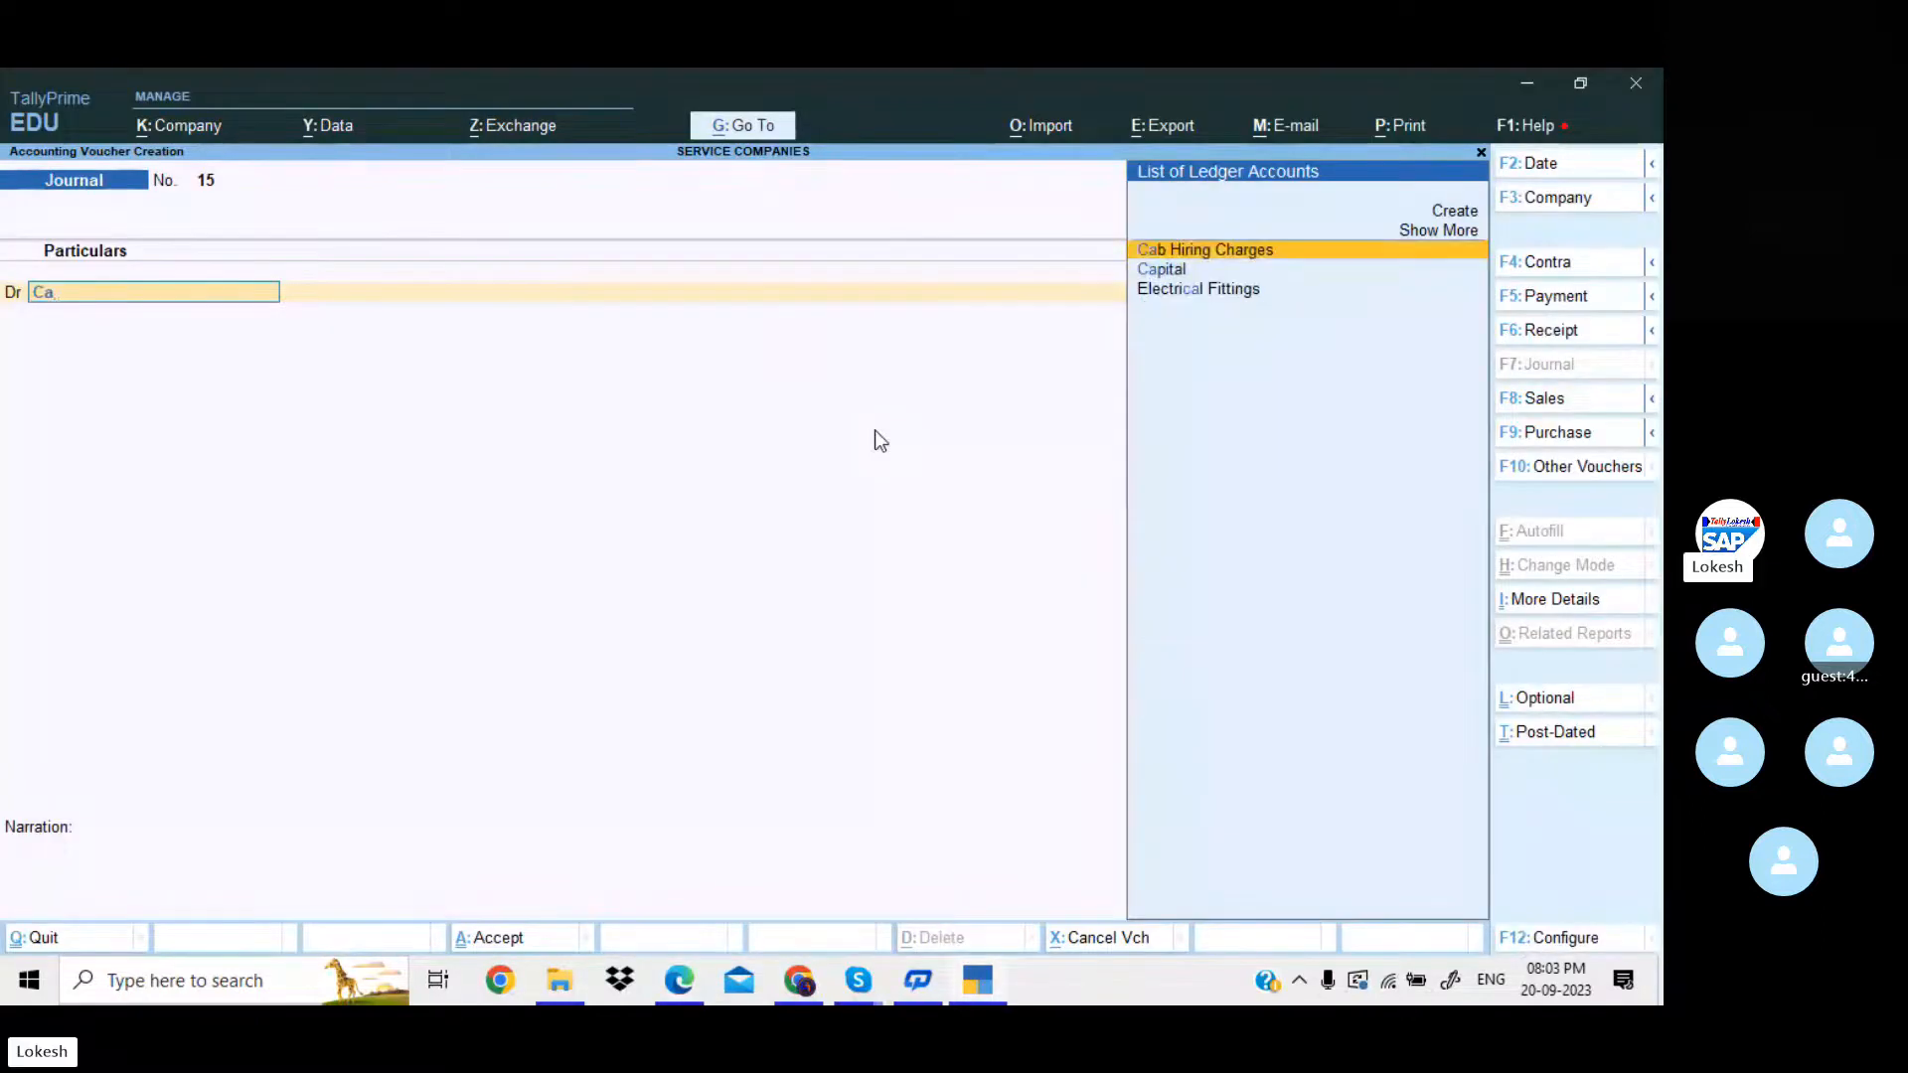
pyautogui.press('Return')
pyautogui.hotkey('alt', 'Tab')
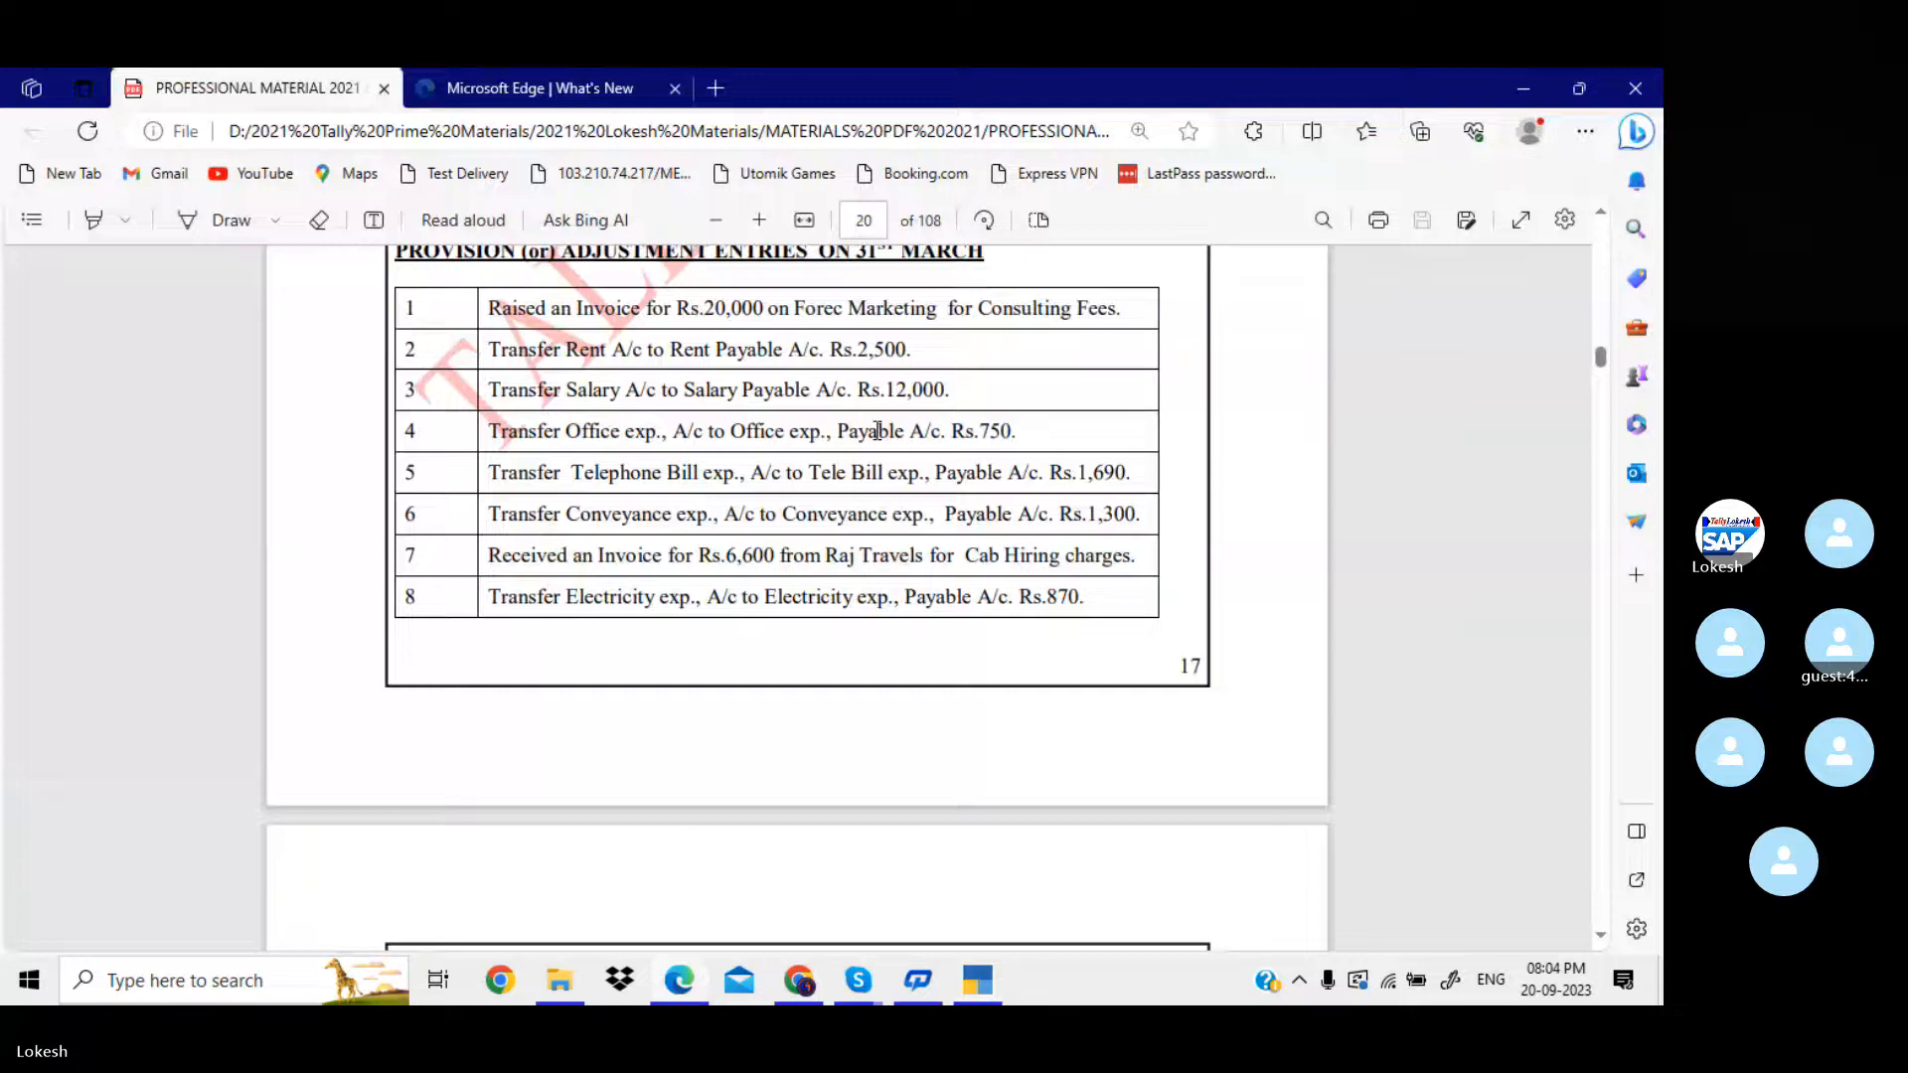
pyautogui.hotkey('alt', 'Tab')
pyautogui.write('6,600')
pyautogui.press('Return')
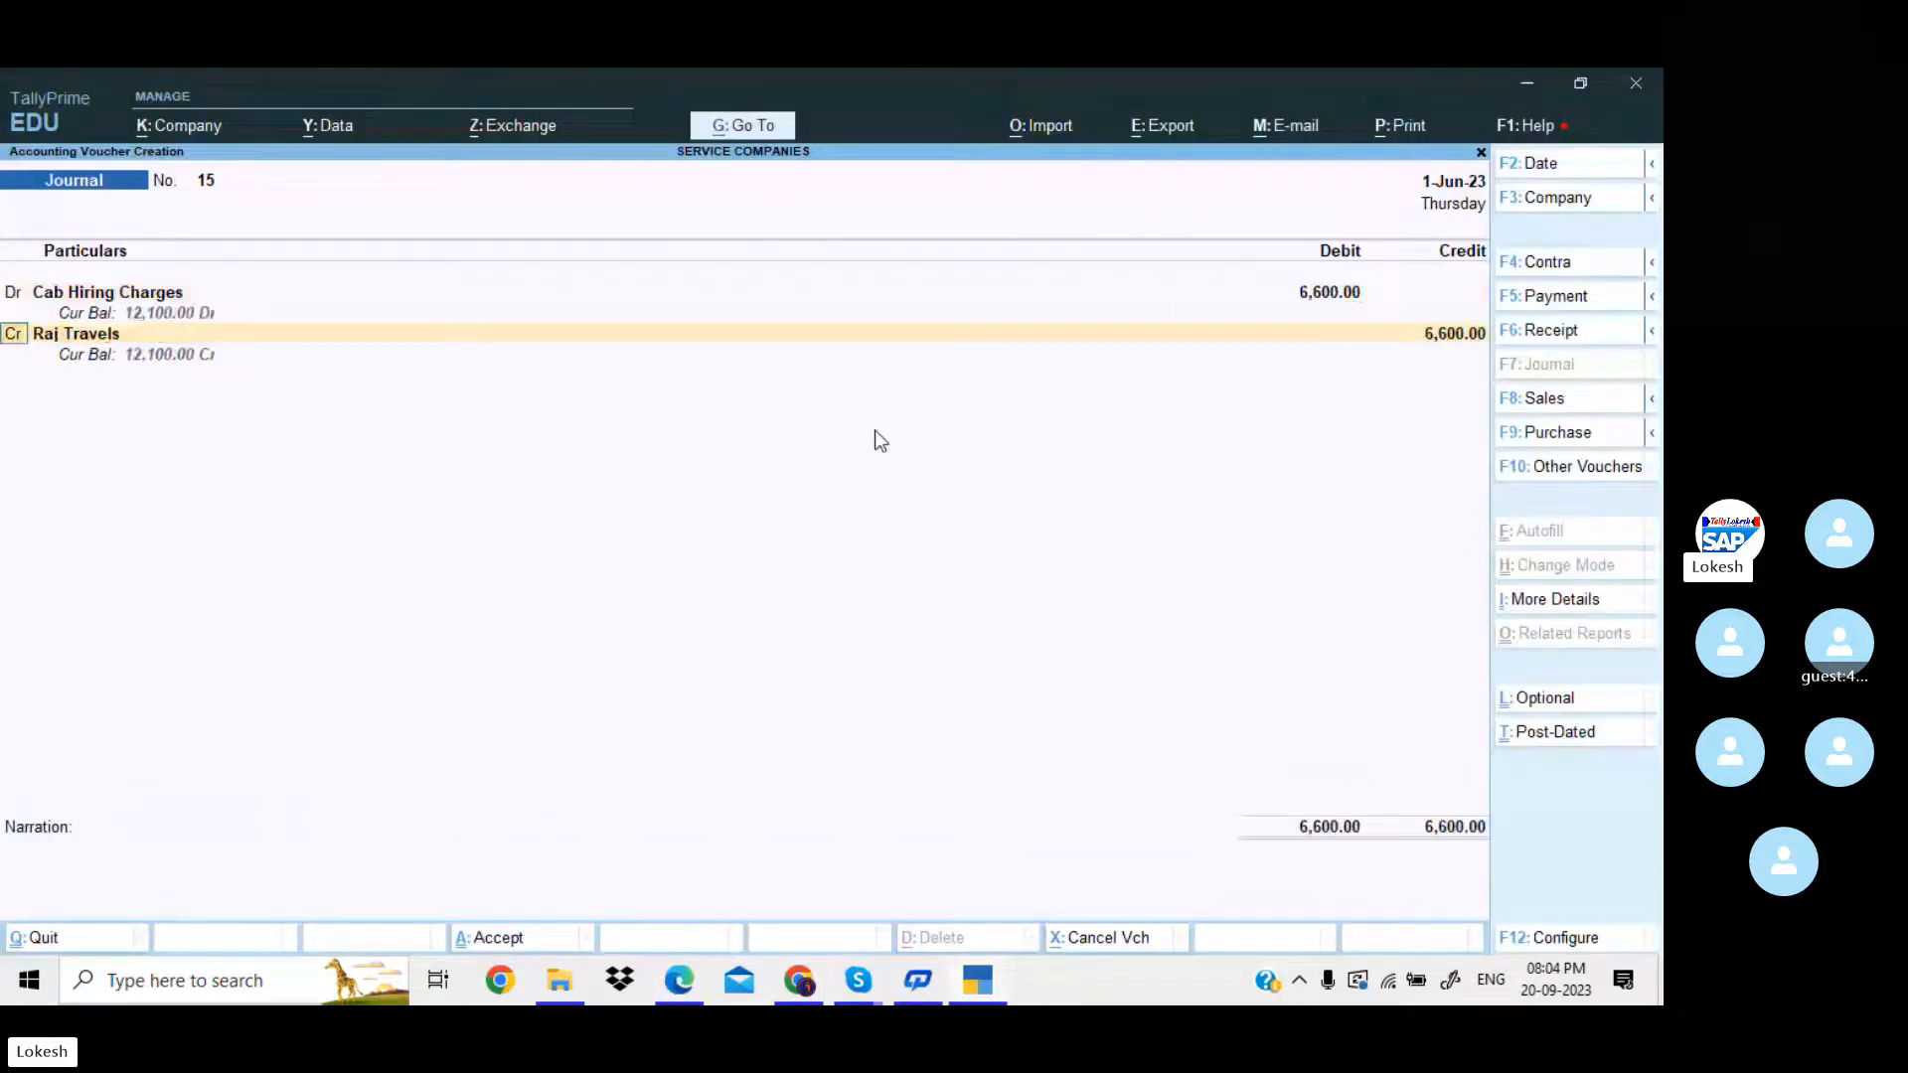
# Credit Raj Travels with 6,600 and save the journal voucher without a narration.
pyautogui.press('Return')
pyautogui.press('Return')
pyautogui.press('Return')
pyautogui.press('Return')
pyautogui.press('Return')
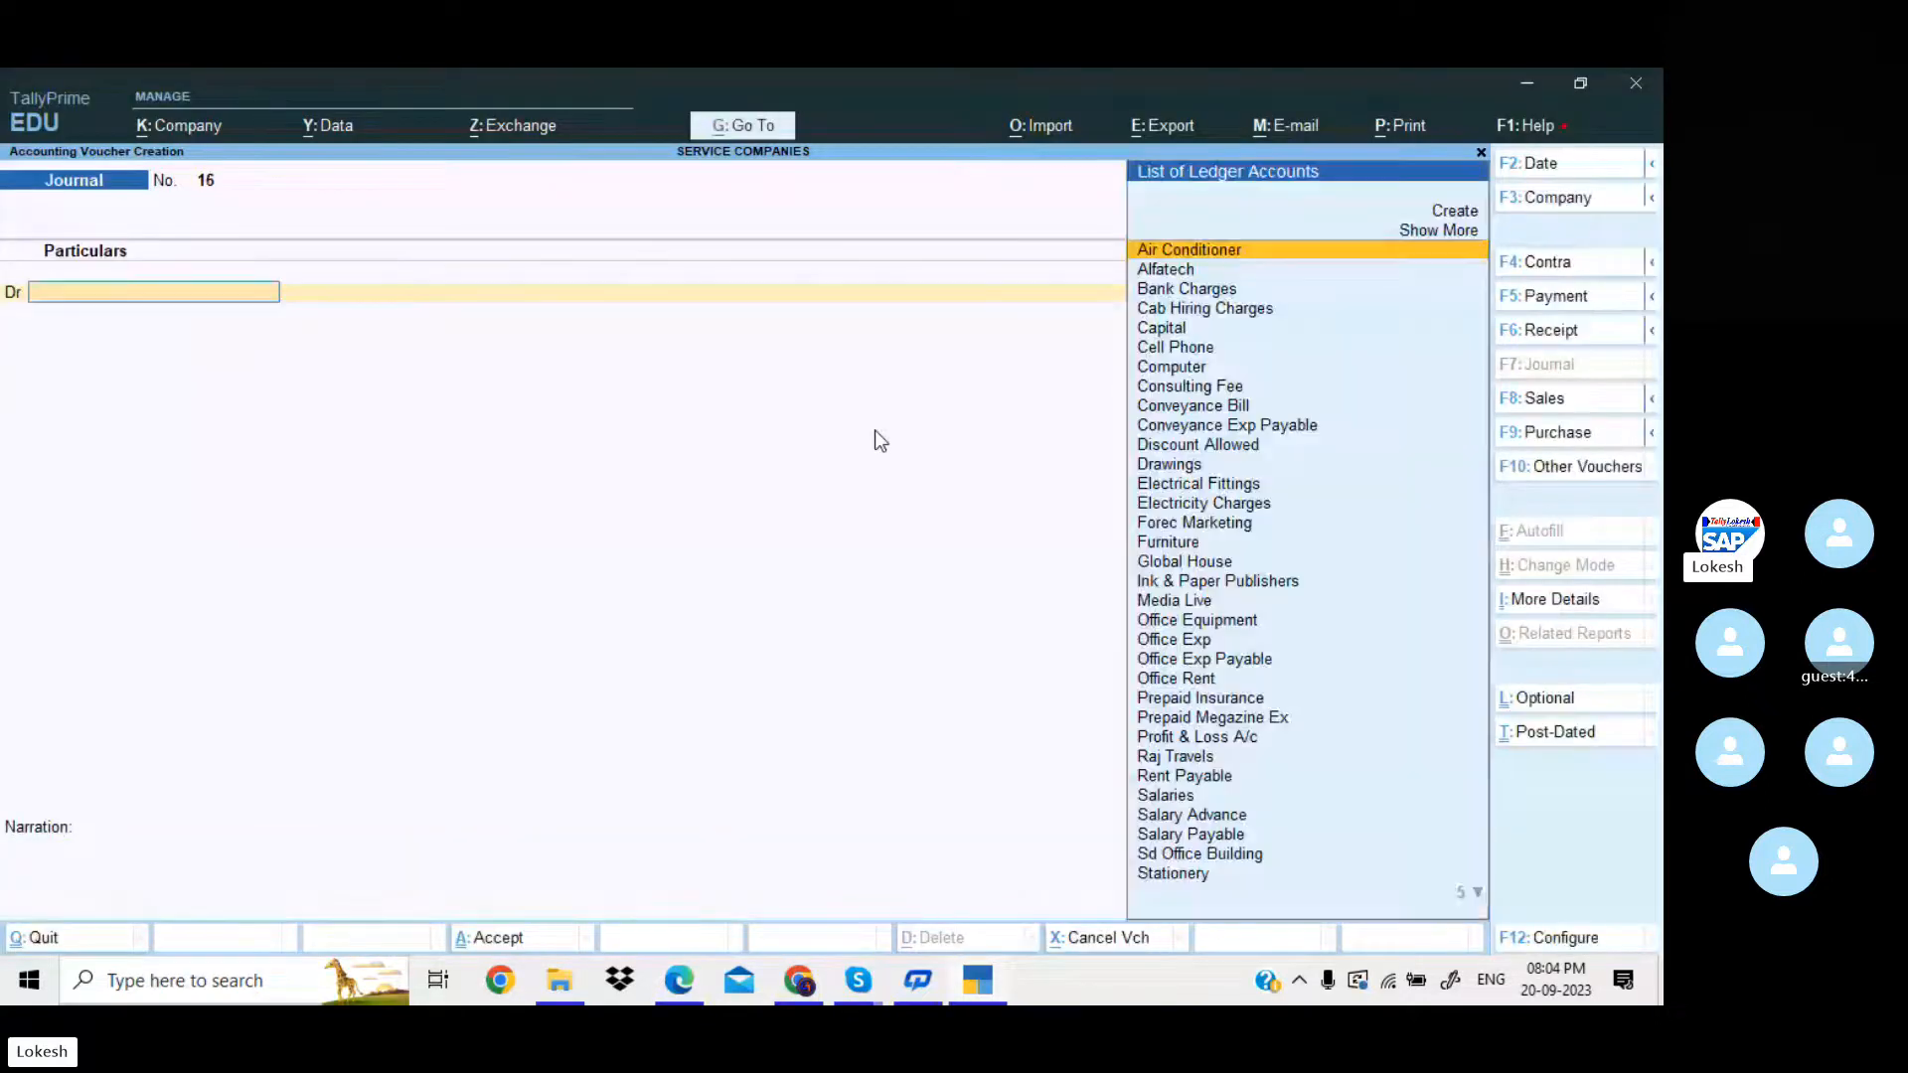
# Consult the eighth adjustment entry in the PDF in Edge and debit Electricity Charges with 870 in the new TallyPrime journal voucher.
pyautogui.hotkey('alt', 'Tab')
pyautogui.hotkey('alt', 'Tab')
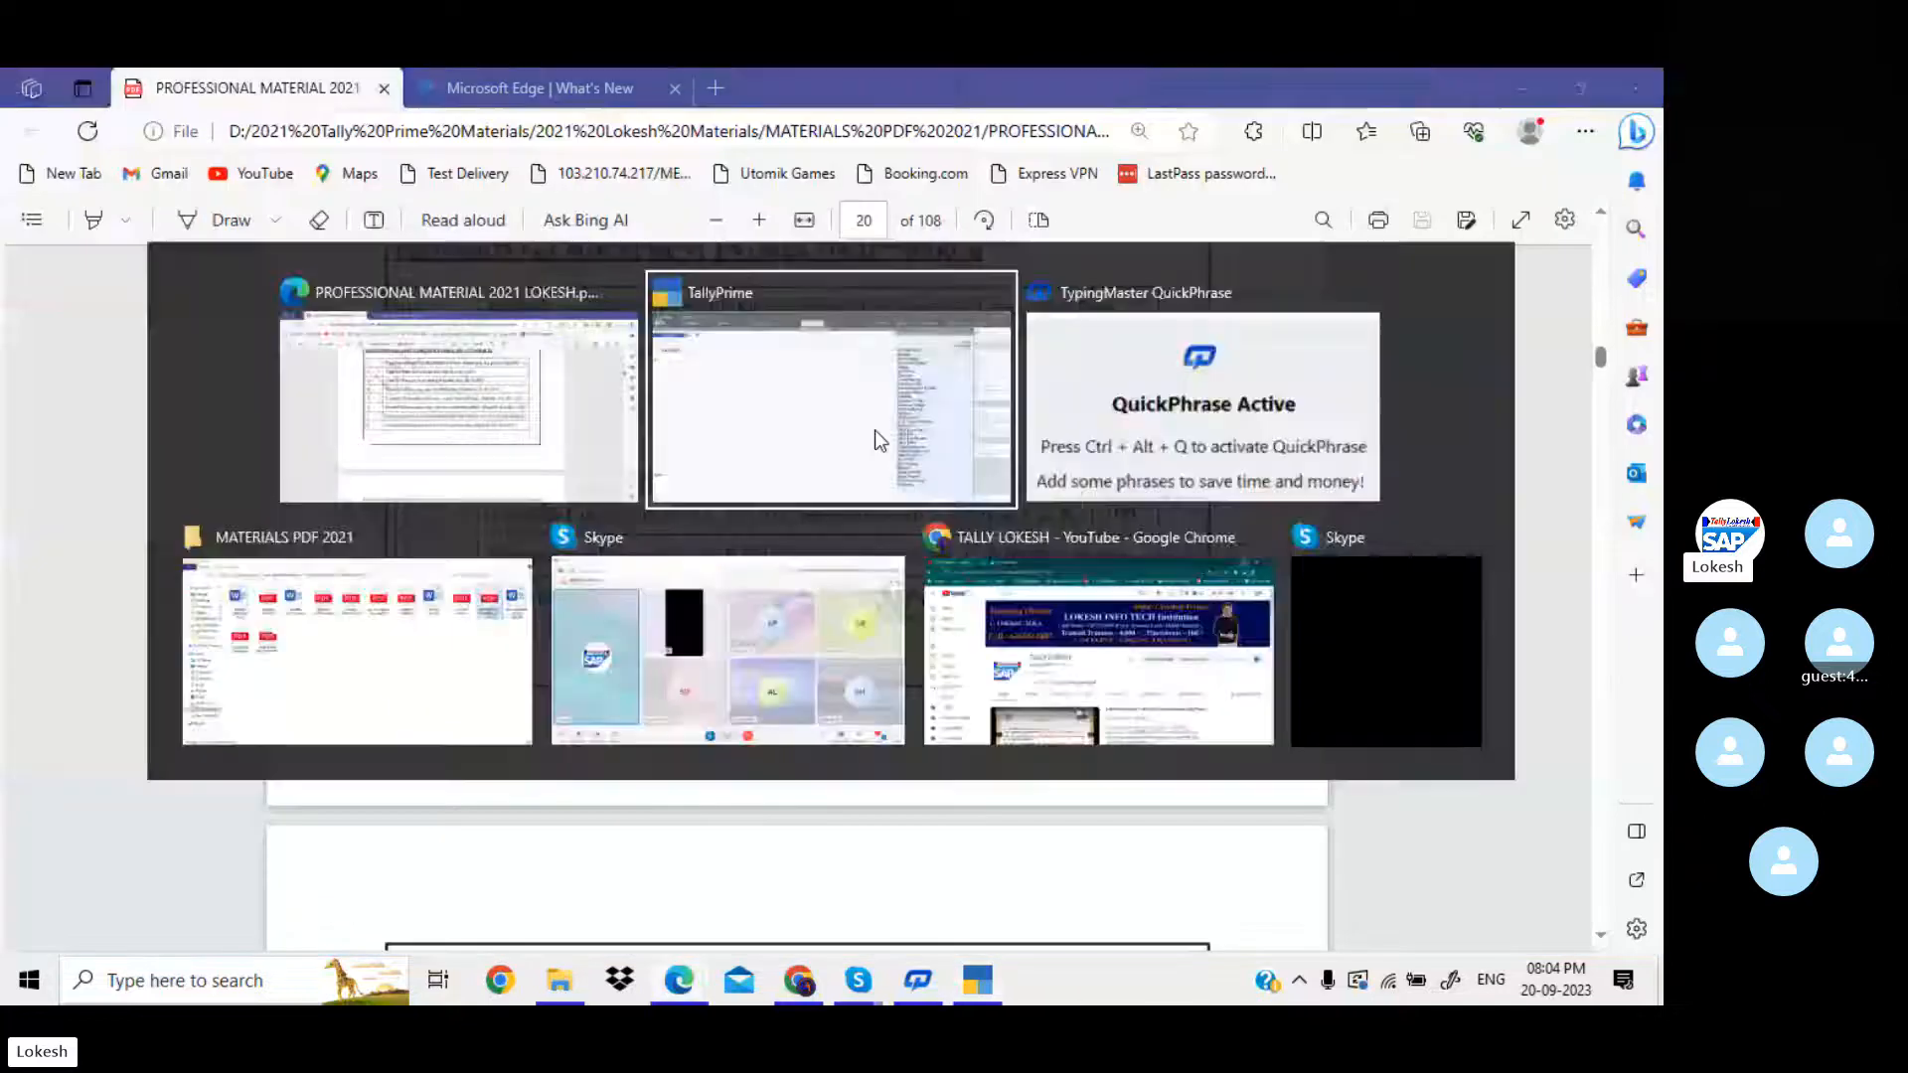
pyautogui.write('El')
pyautogui.press('Down')
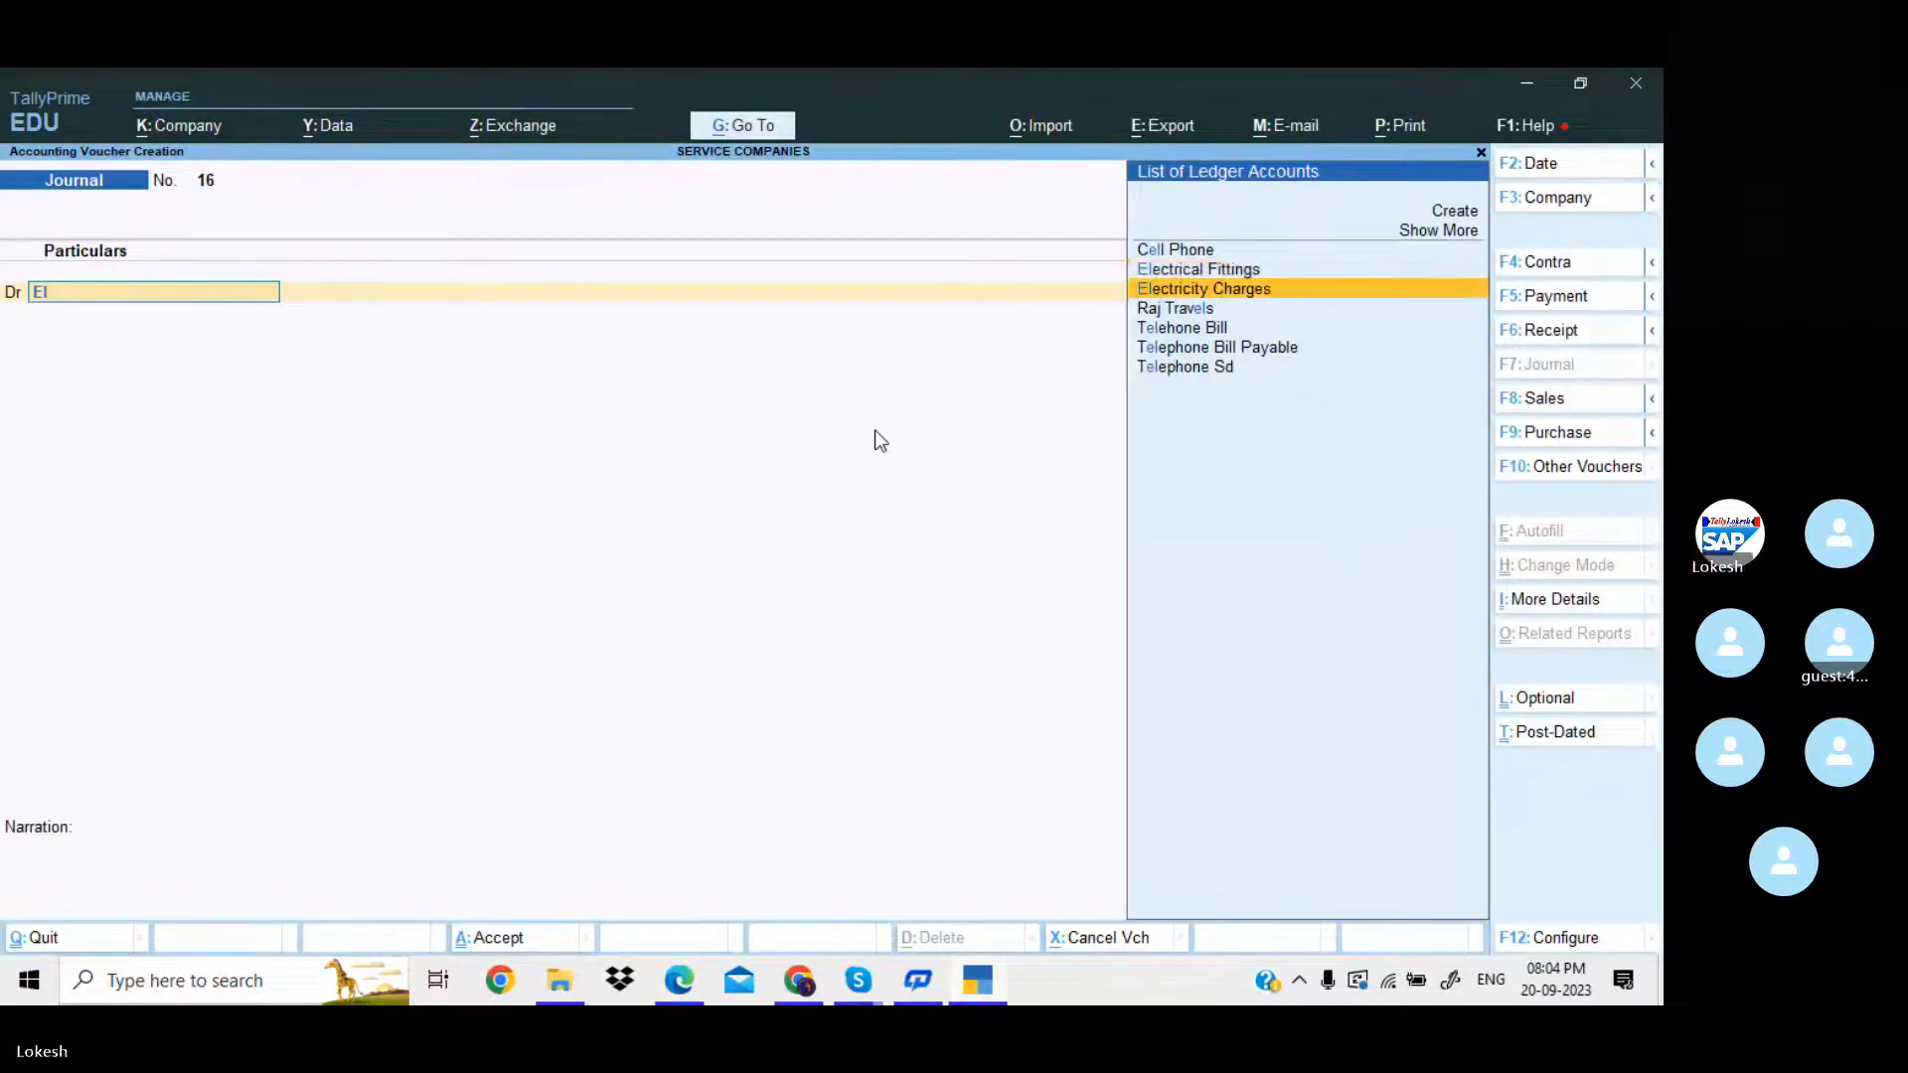
pyautogui.press('Return')
pyautogui.hotkey('alt', 'Tab')
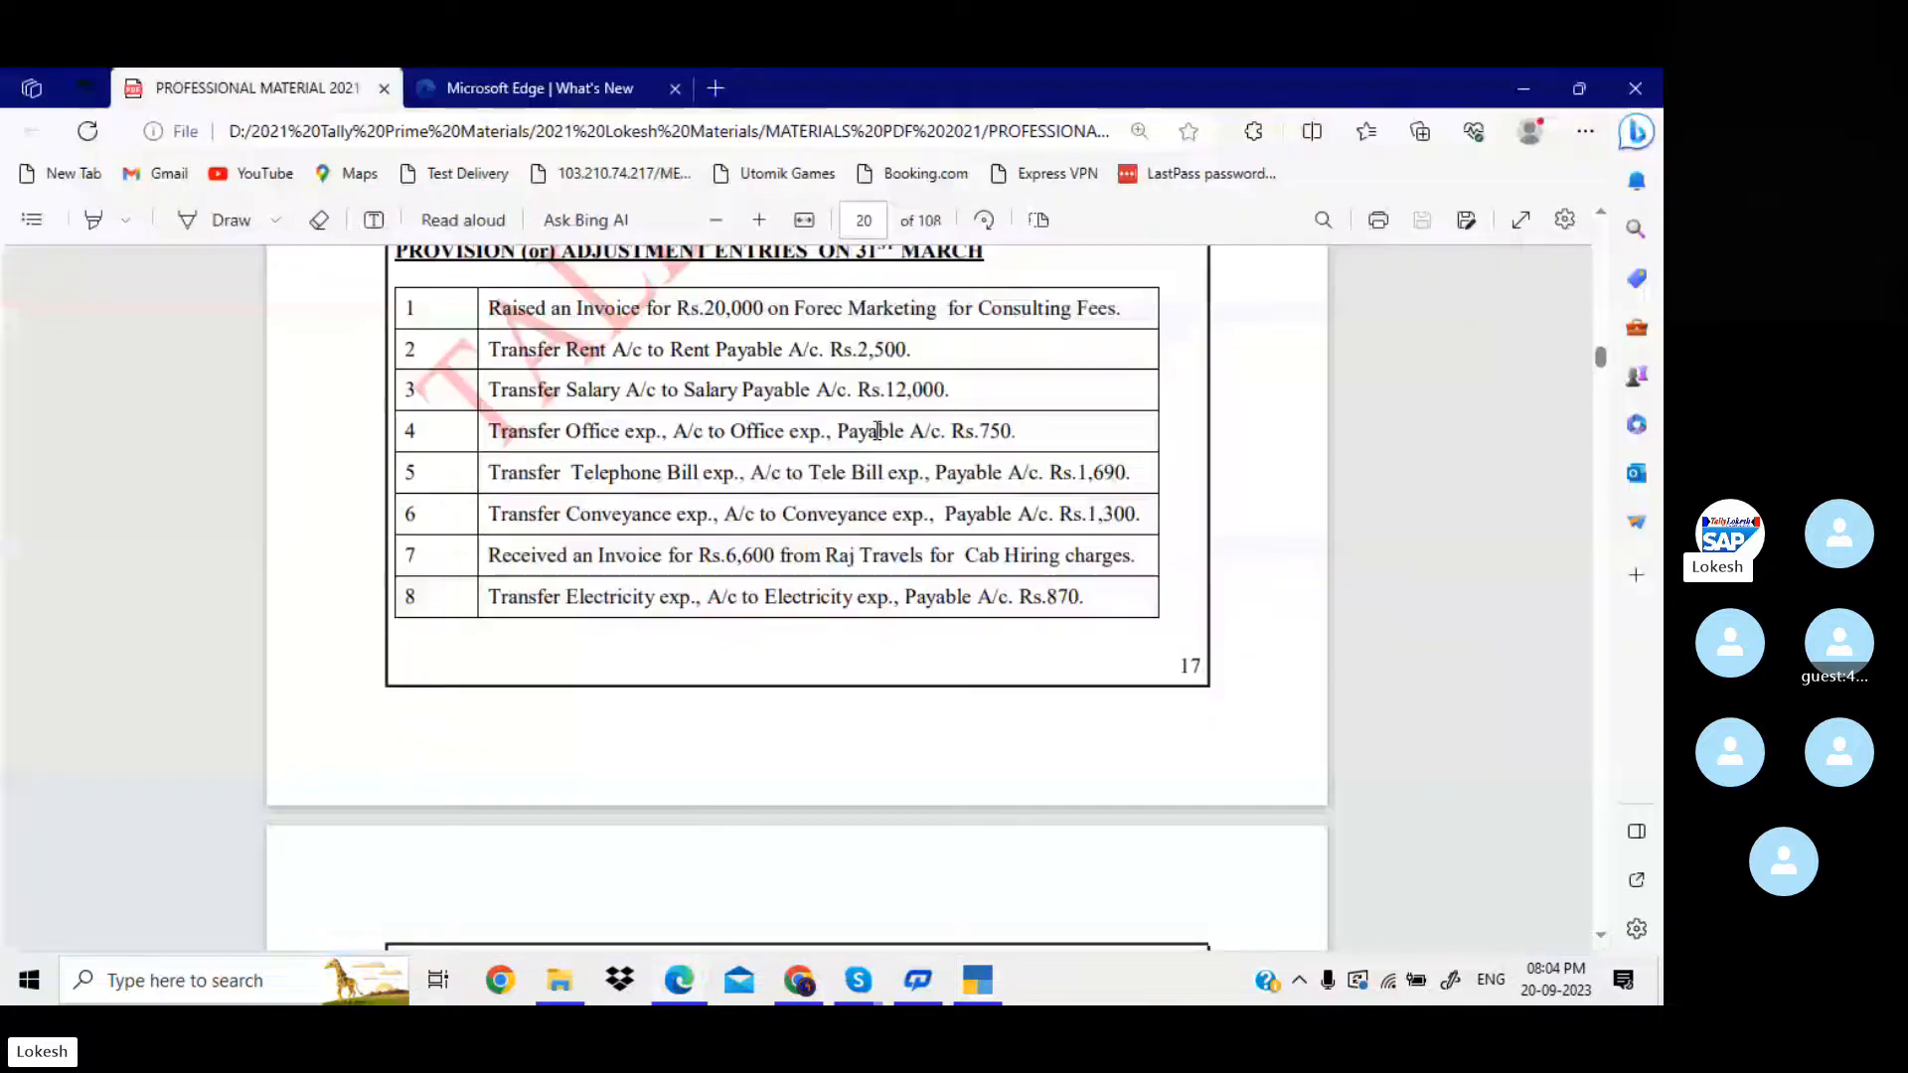
pyautogui.hotkey('alt', 'Tab')
pyautogui.write('870')
pyautogui.press('Return')
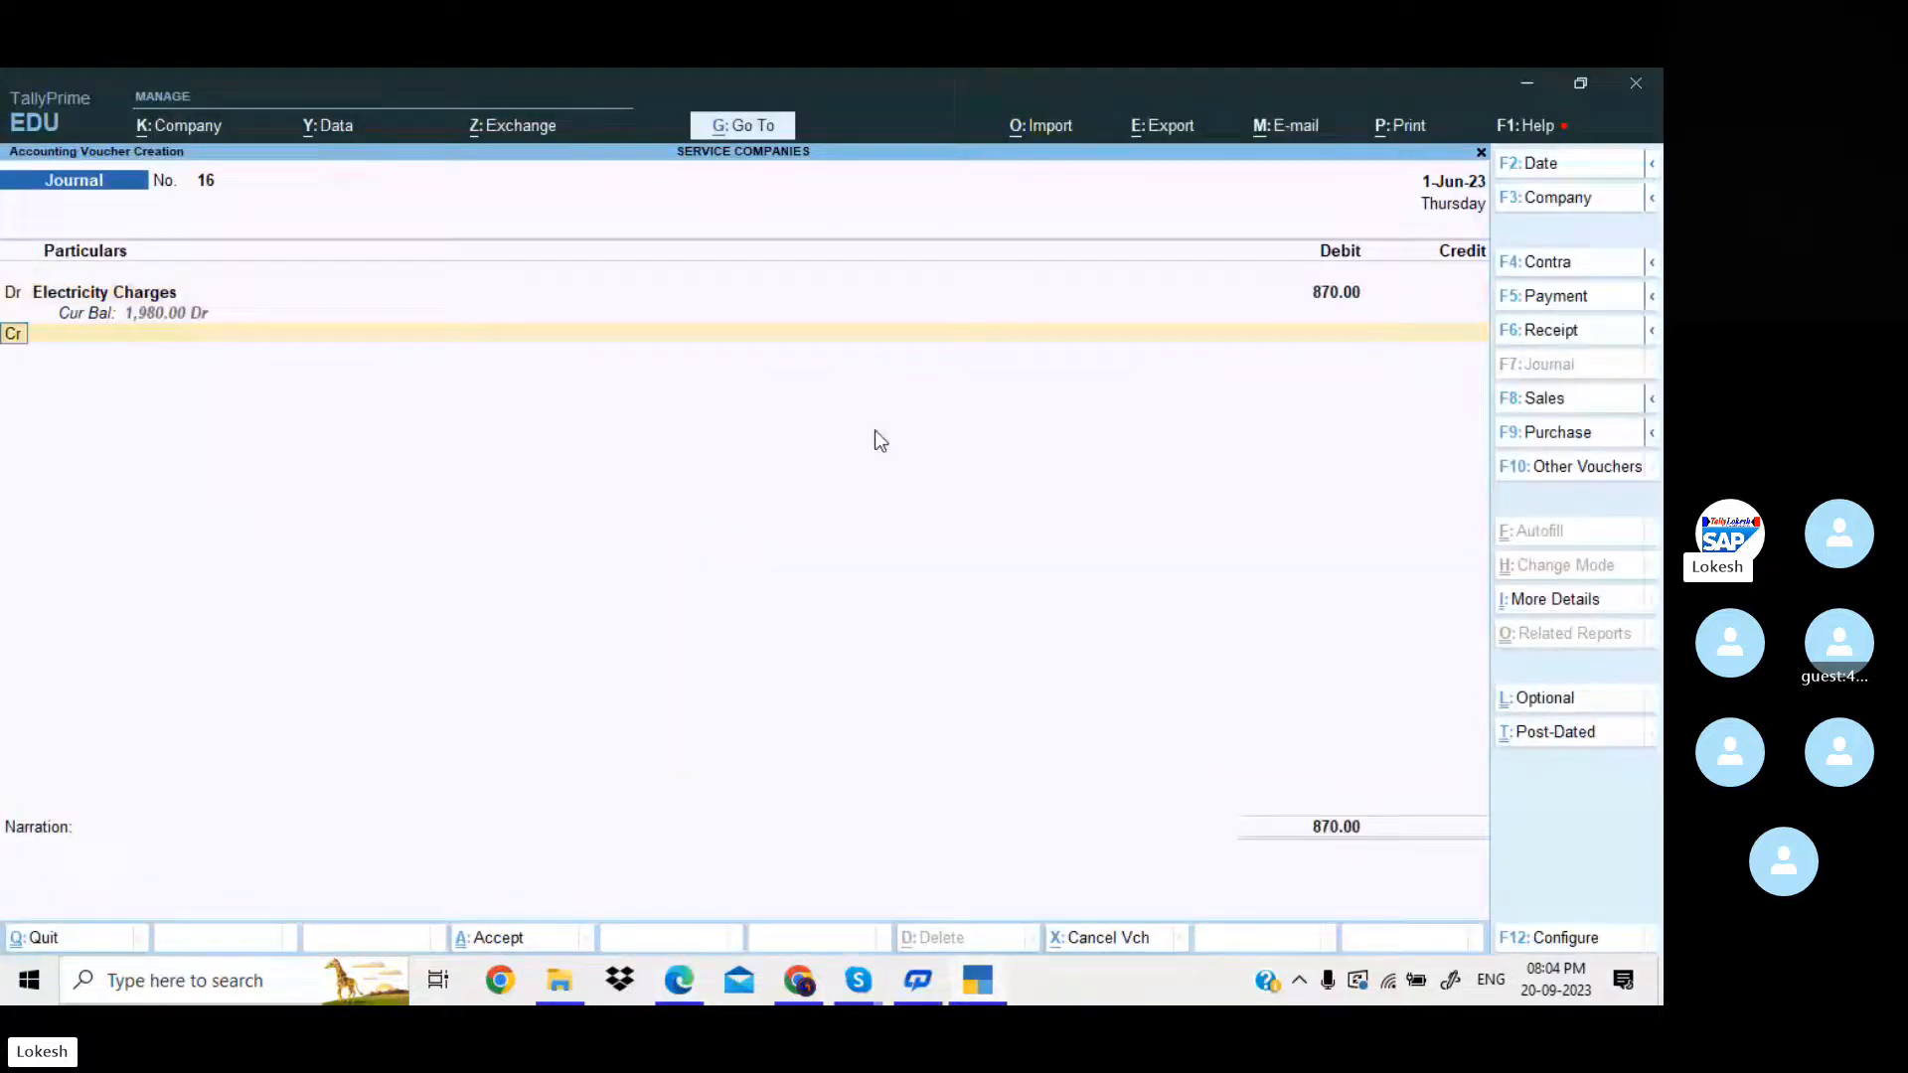
# Create Electricity Charges Payable under Provisions as the credit ledger for 870 and save the journal voucher without a narration.
pyautogui.hotkey('alt', 'c')
pyautogui.write('Ele')
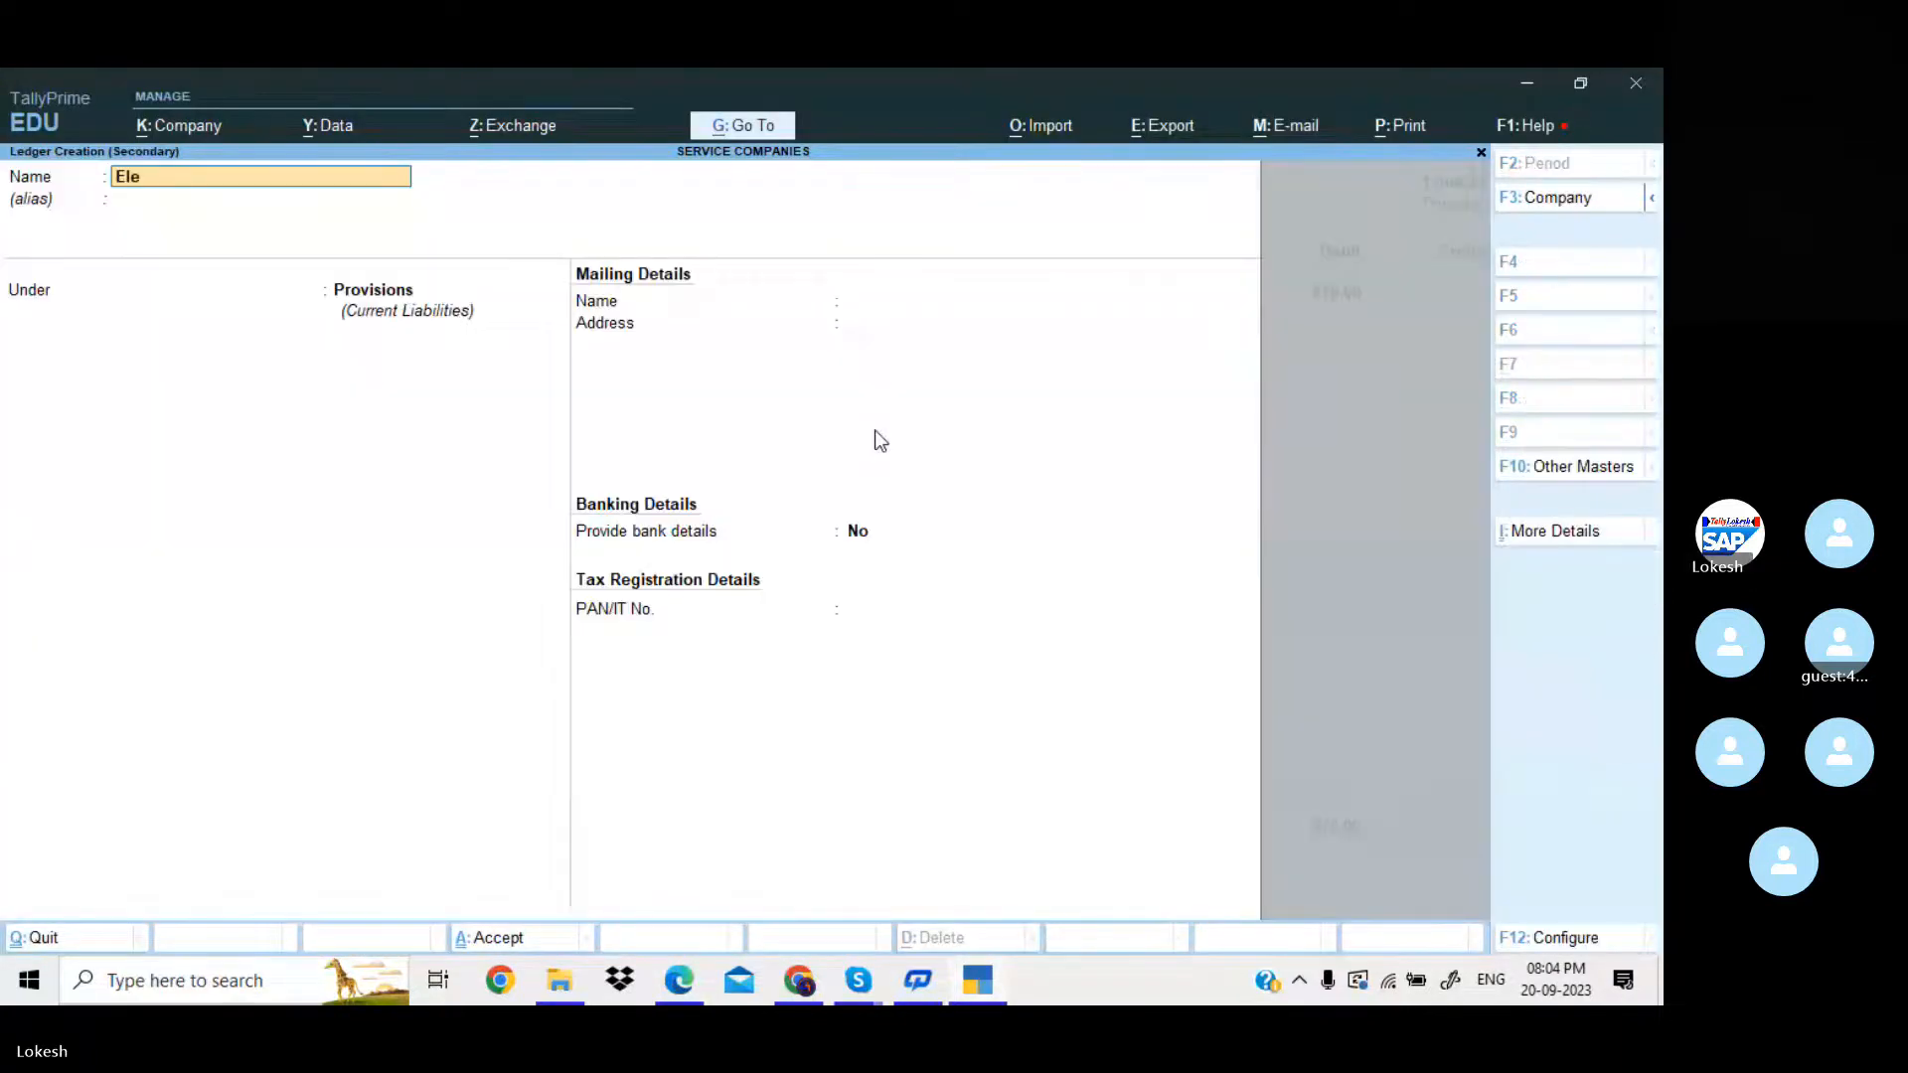
pyautogui.write('ctricity Charges Payable')
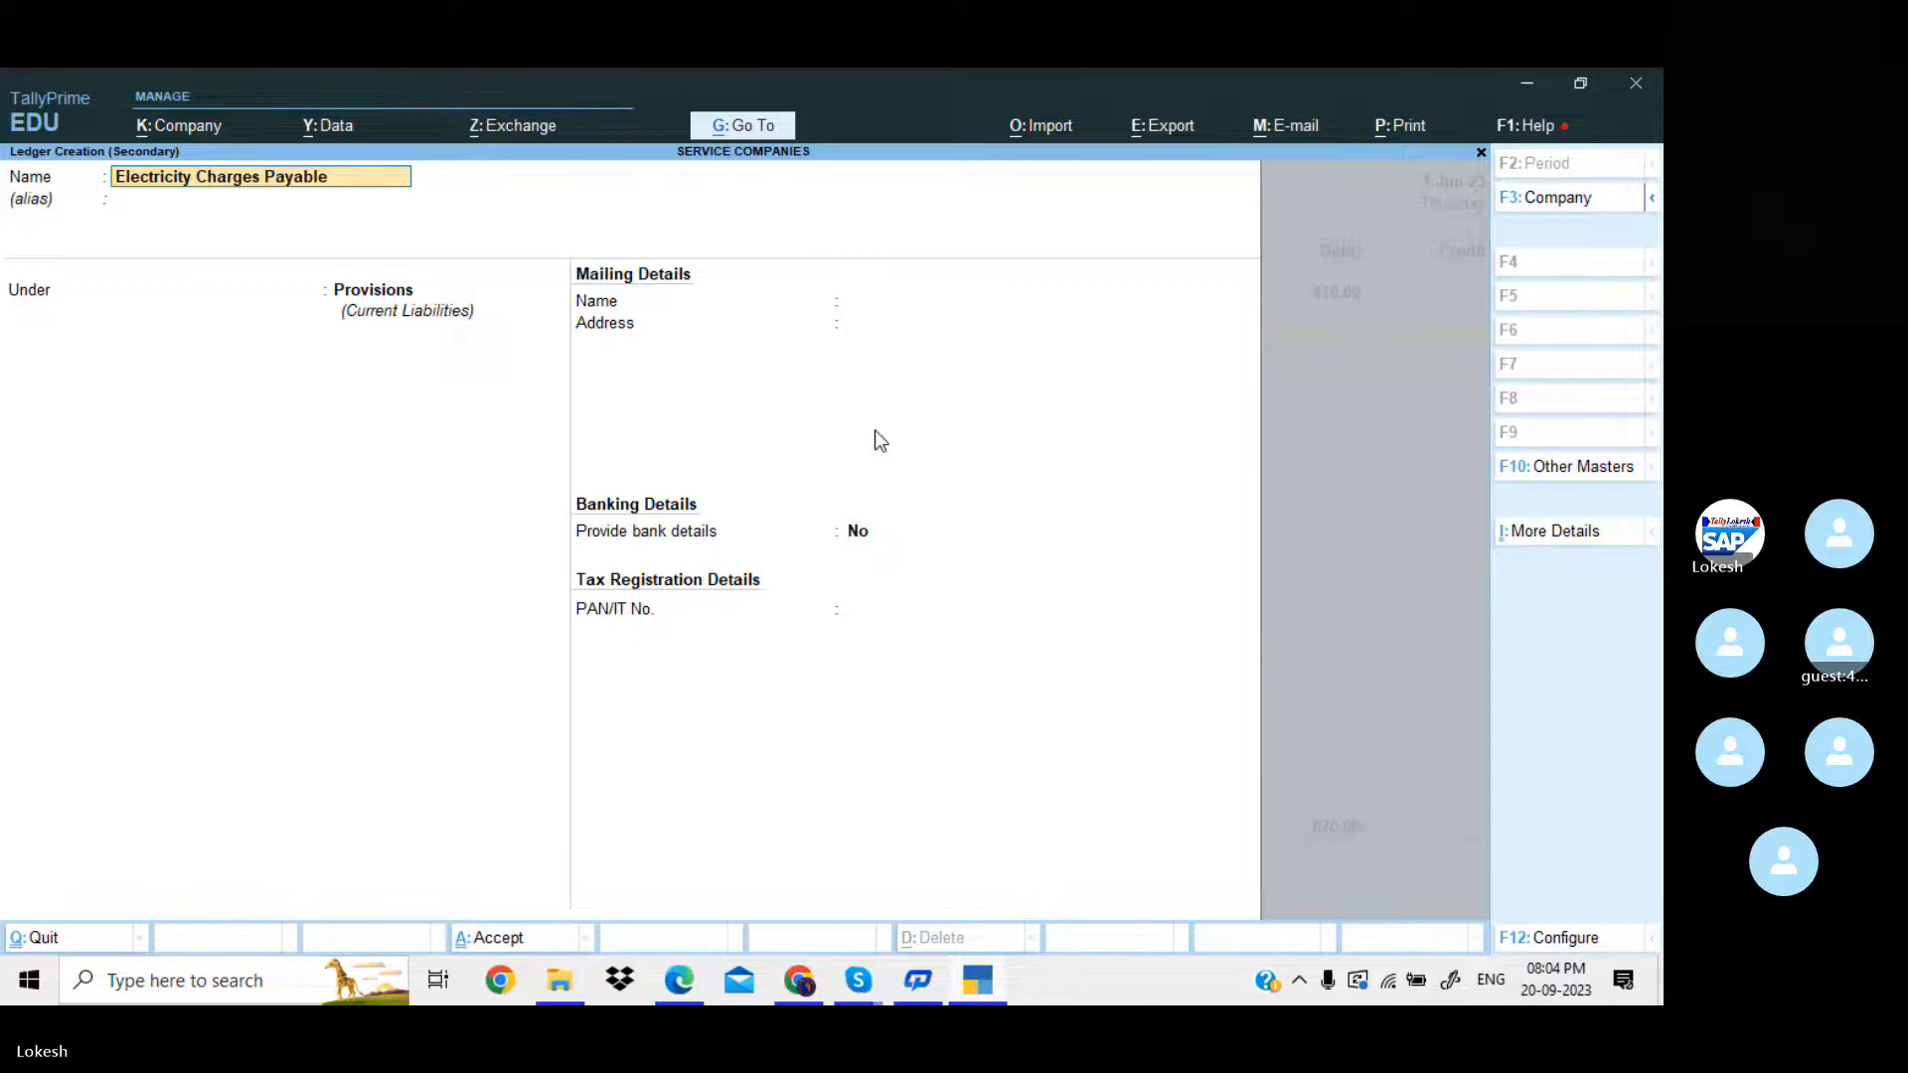
pyautogui.press('Return')
pyautogui.press('Return')
pyautogui.press('Return')
pyautogui.press('Return')
pyautogui.press('Return')
pyautogui.press('Return')
pyautogui.press('Return')
pyautogui.press('Return')
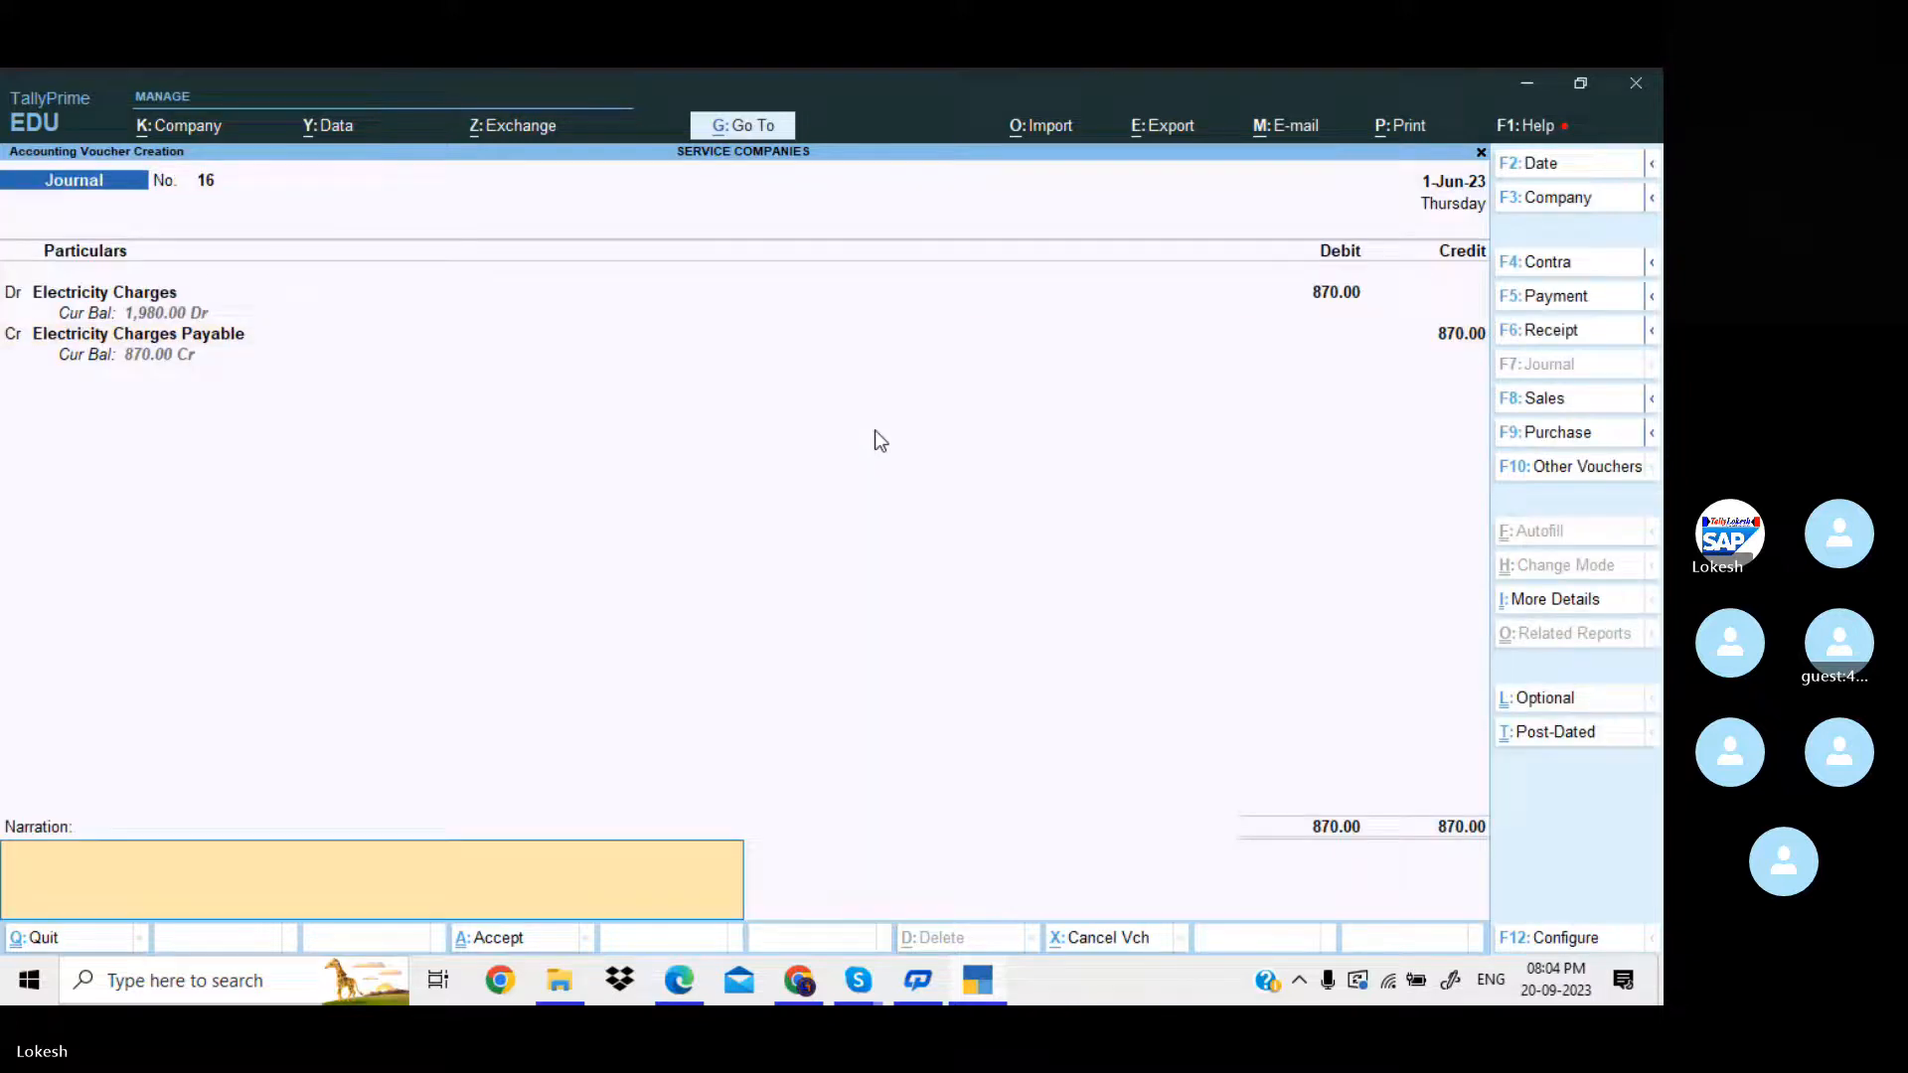
pyautogui.press('Return')
pyautogui.press('Return')
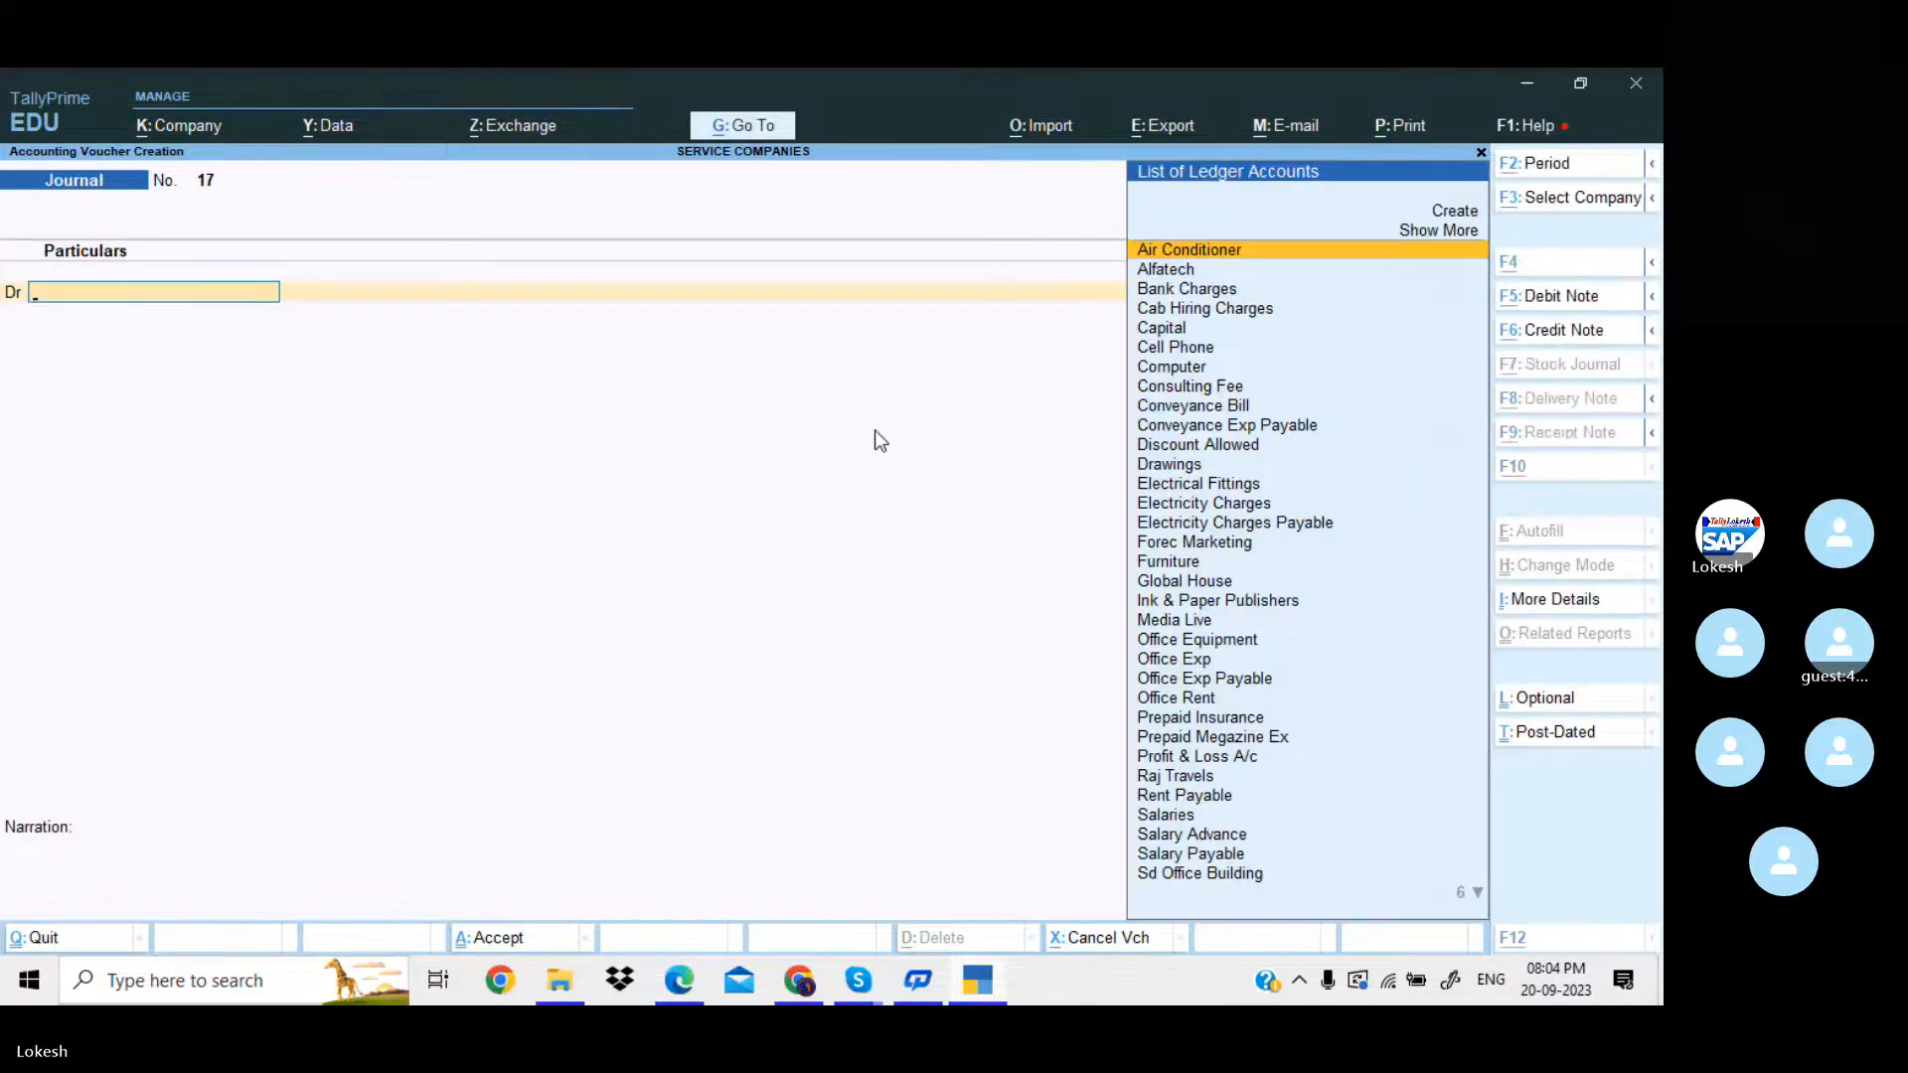
# Examine the depreciation and prepaid expenses entries on the following page of the PDF in Edge, returning to TallyPrime.
pyautogui.hotkey('alt', 'Tab')
pyautogui.scroll(-1, 877, 431)
pyautogui.scroll(-5, 877, 430)
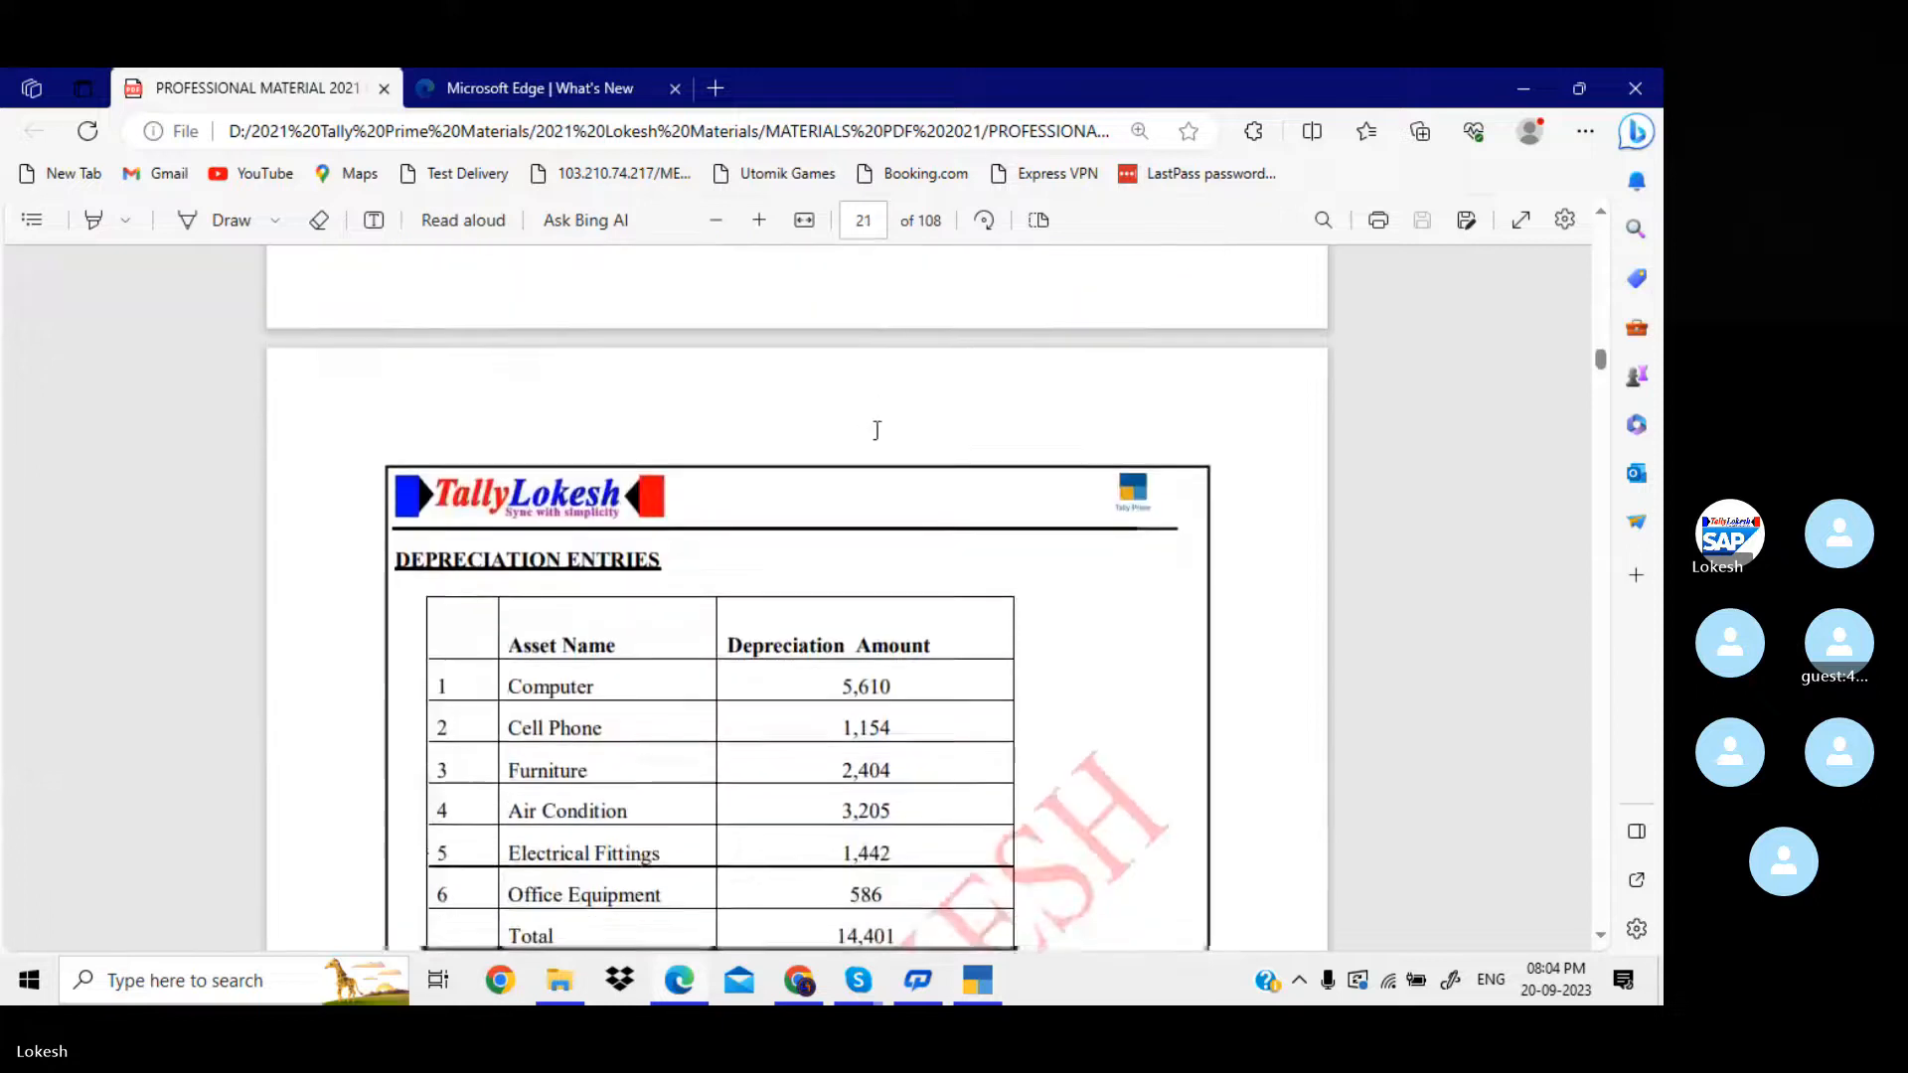
pyautogui.scroll(-1, 878, 430)
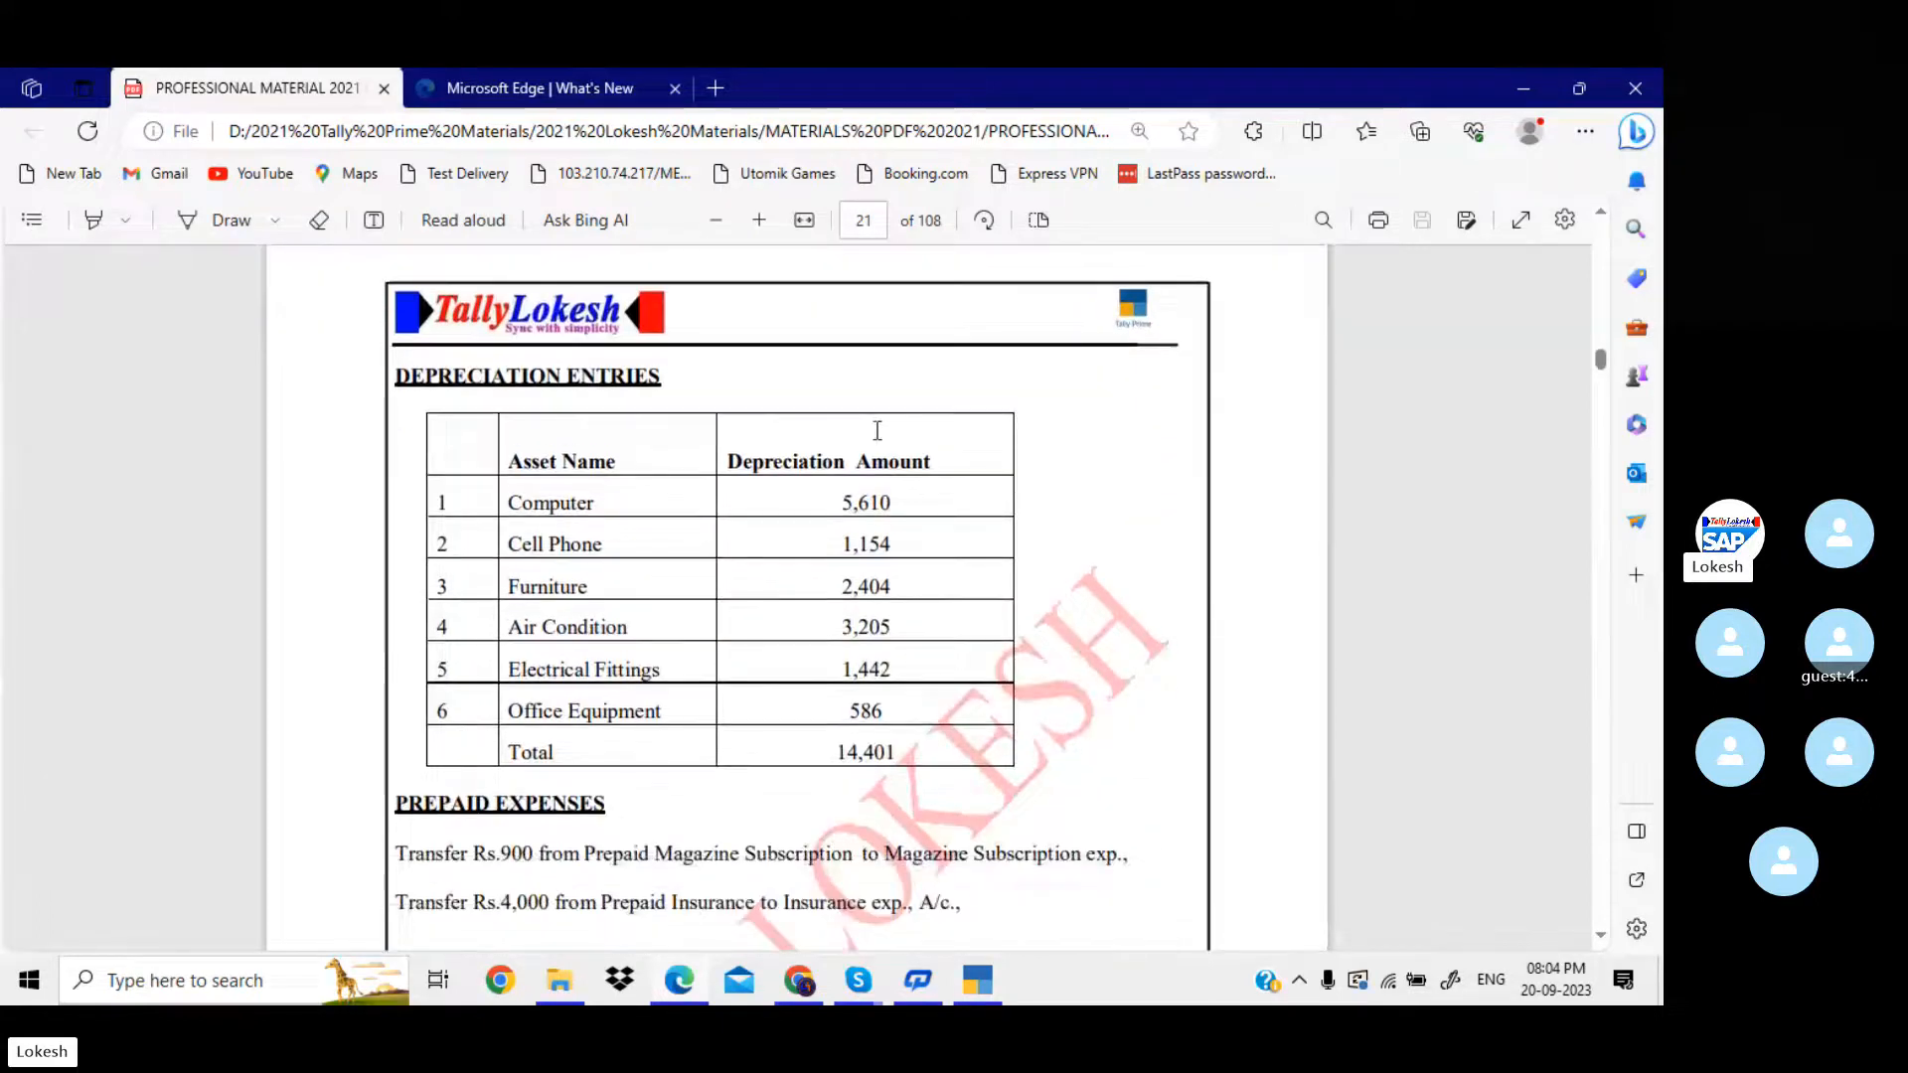
pyautogui.hotkey('alt', 'Tab')
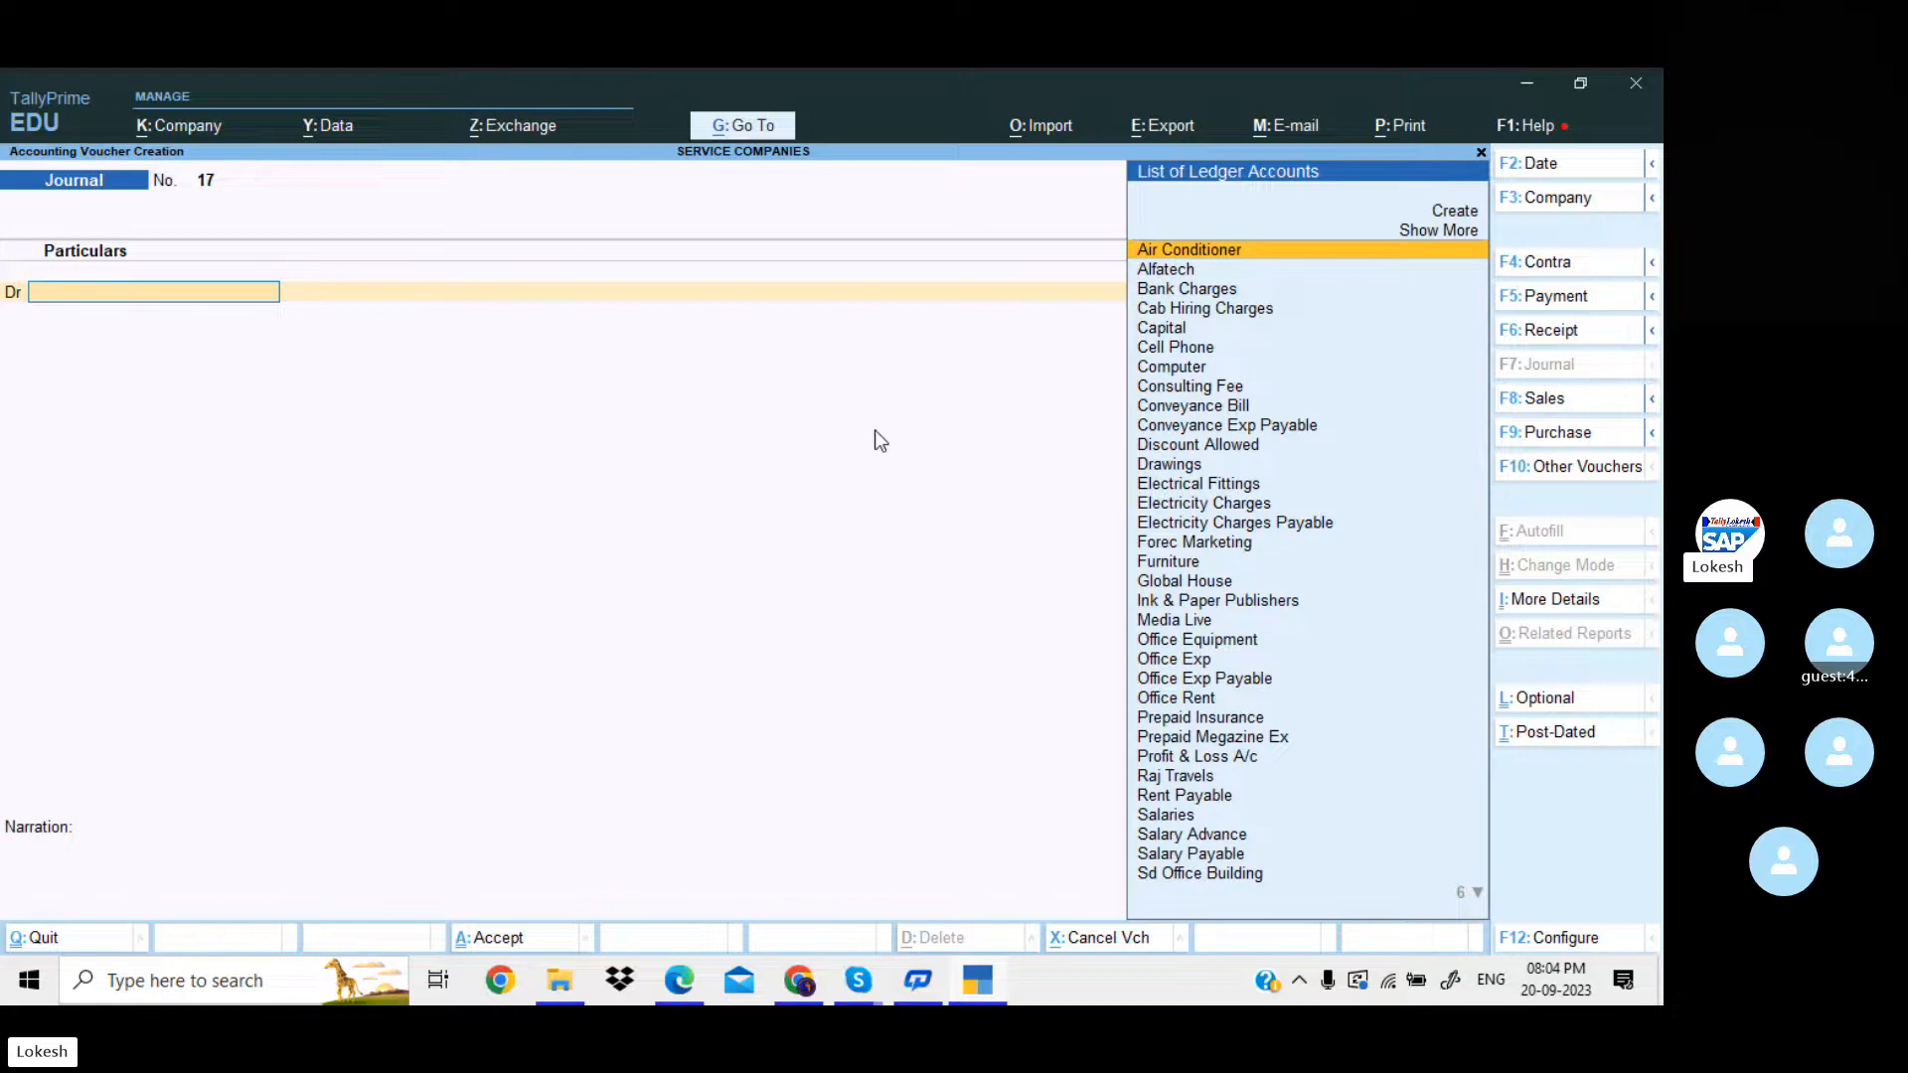
# Leave the empty journal voucher and open the Day Book.
pyautogui.press('Escape')
pyautogui.press('Return')
pyautogui.press('Down')
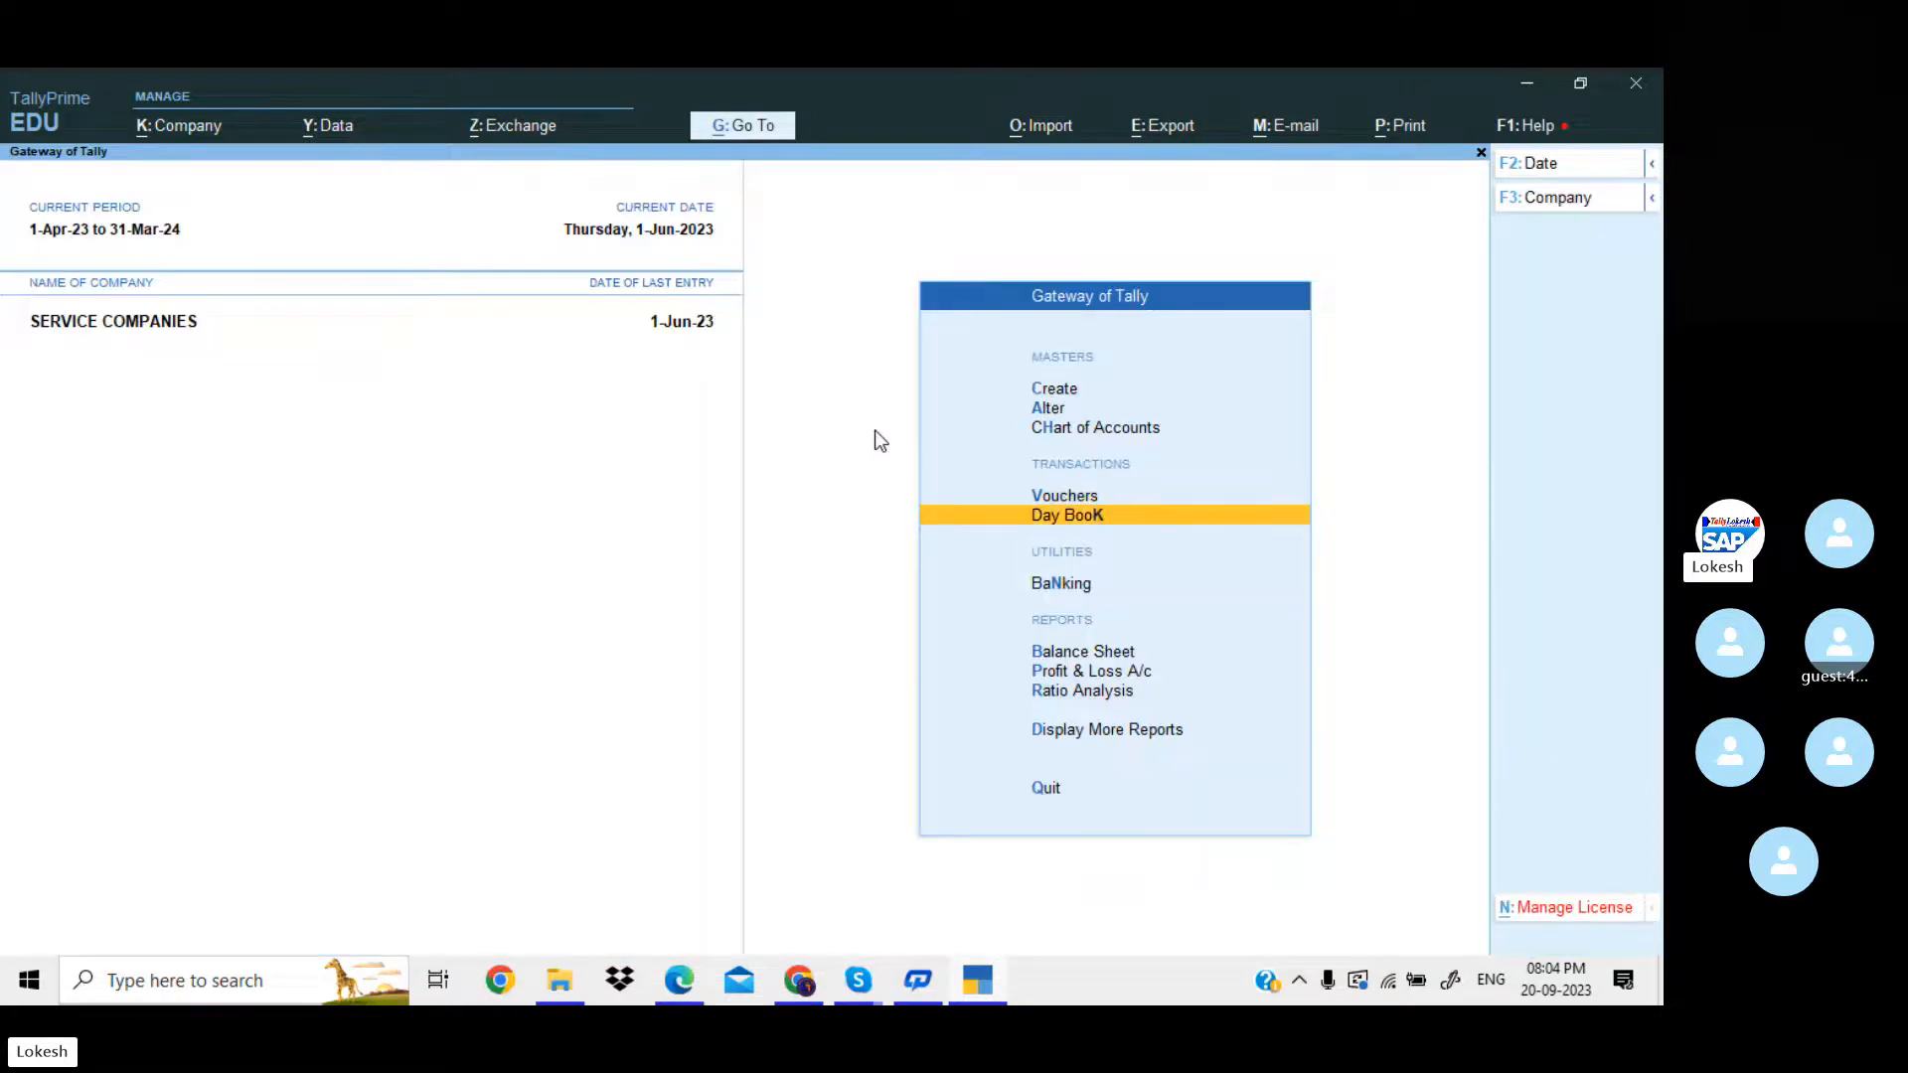
pyautogui.press('Return')
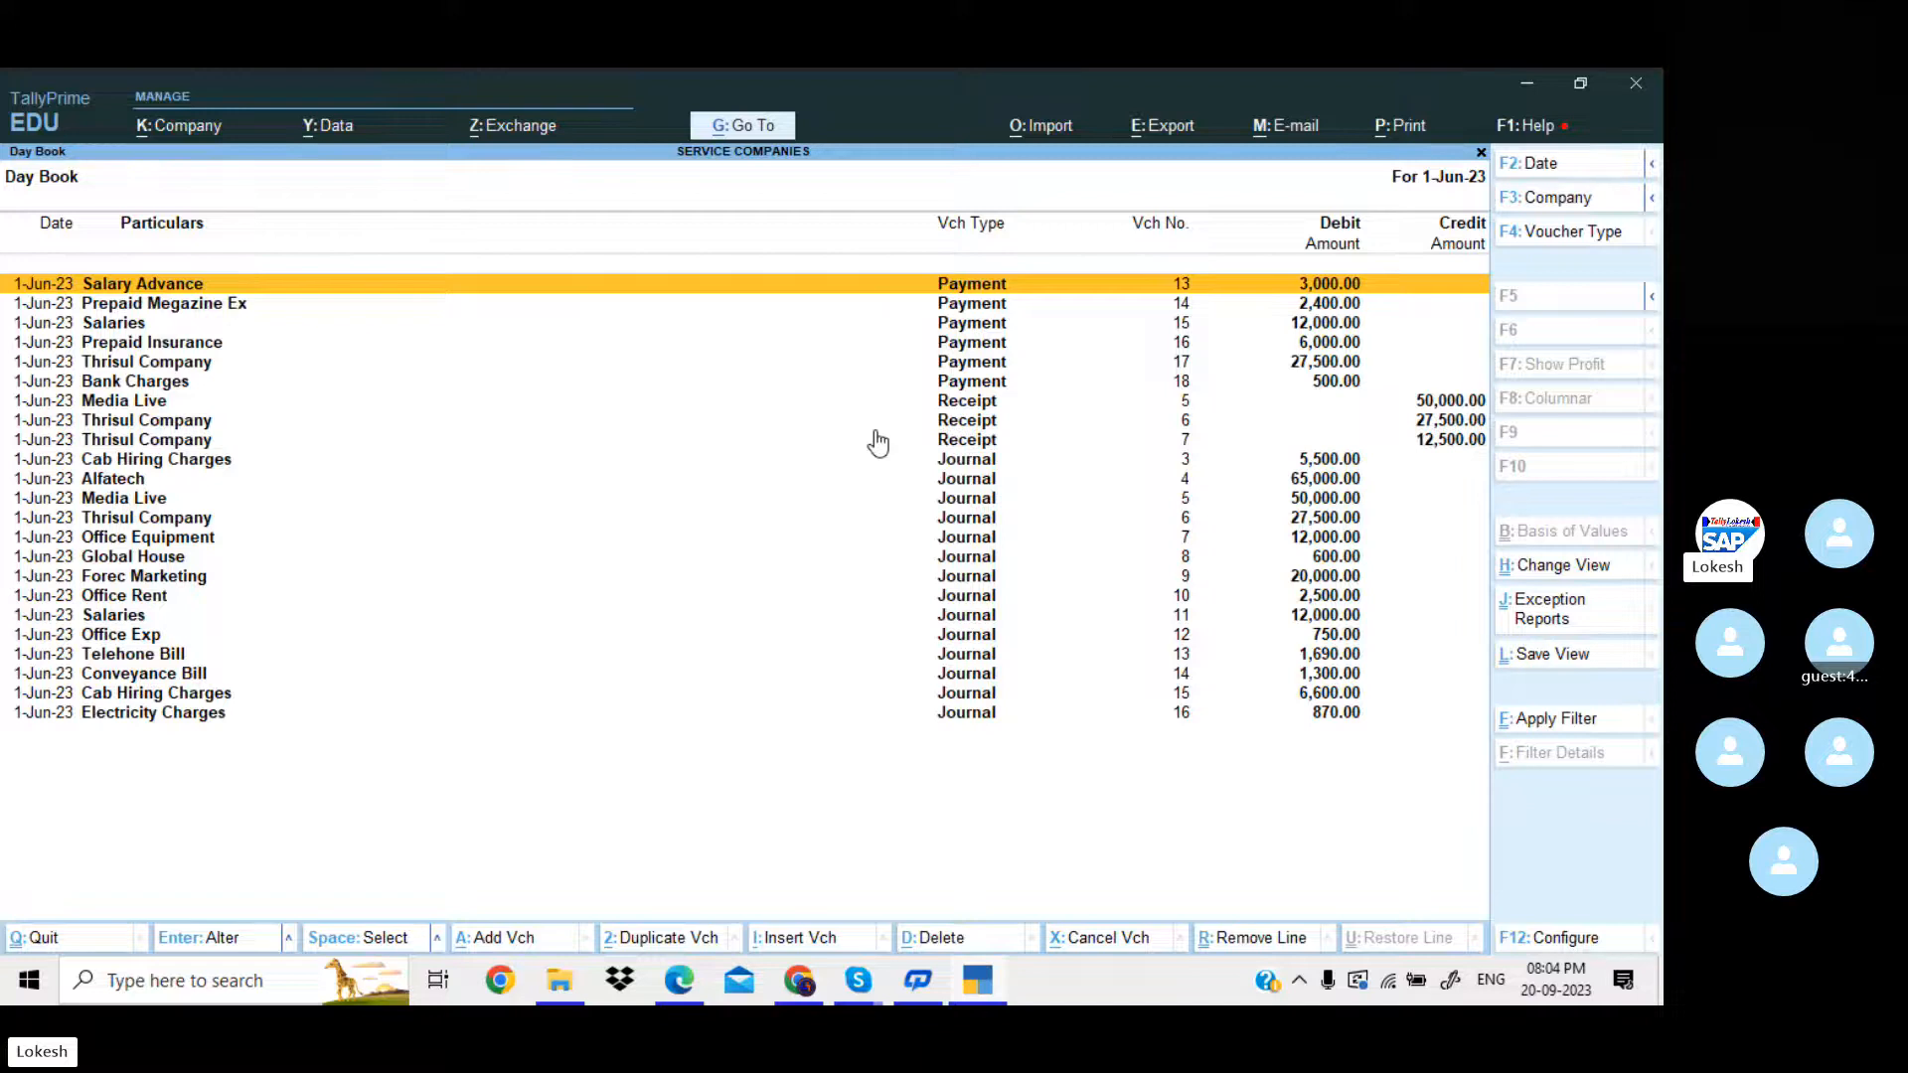
# Change the date of the Forec Marketing journal voucher for 20,000 to 31-Mar-24 and save it.
pyautogui.press('Down')
pyautogui.press('Down')
pyautogui.press('Down')
pyautogui.press('Down')
pyautogui.press('Down')
pyautogui.press('Down')
pyautogui.press('Down')
pyautogui.press('Down')
pyautogui.press('Down')
pyautogui.press('Down')
pyautogui.press('Down')
pyautogui.press('Down')
pyautogui.press('Down')
pyautogui.press('Down')
pyautogui.press('Down')
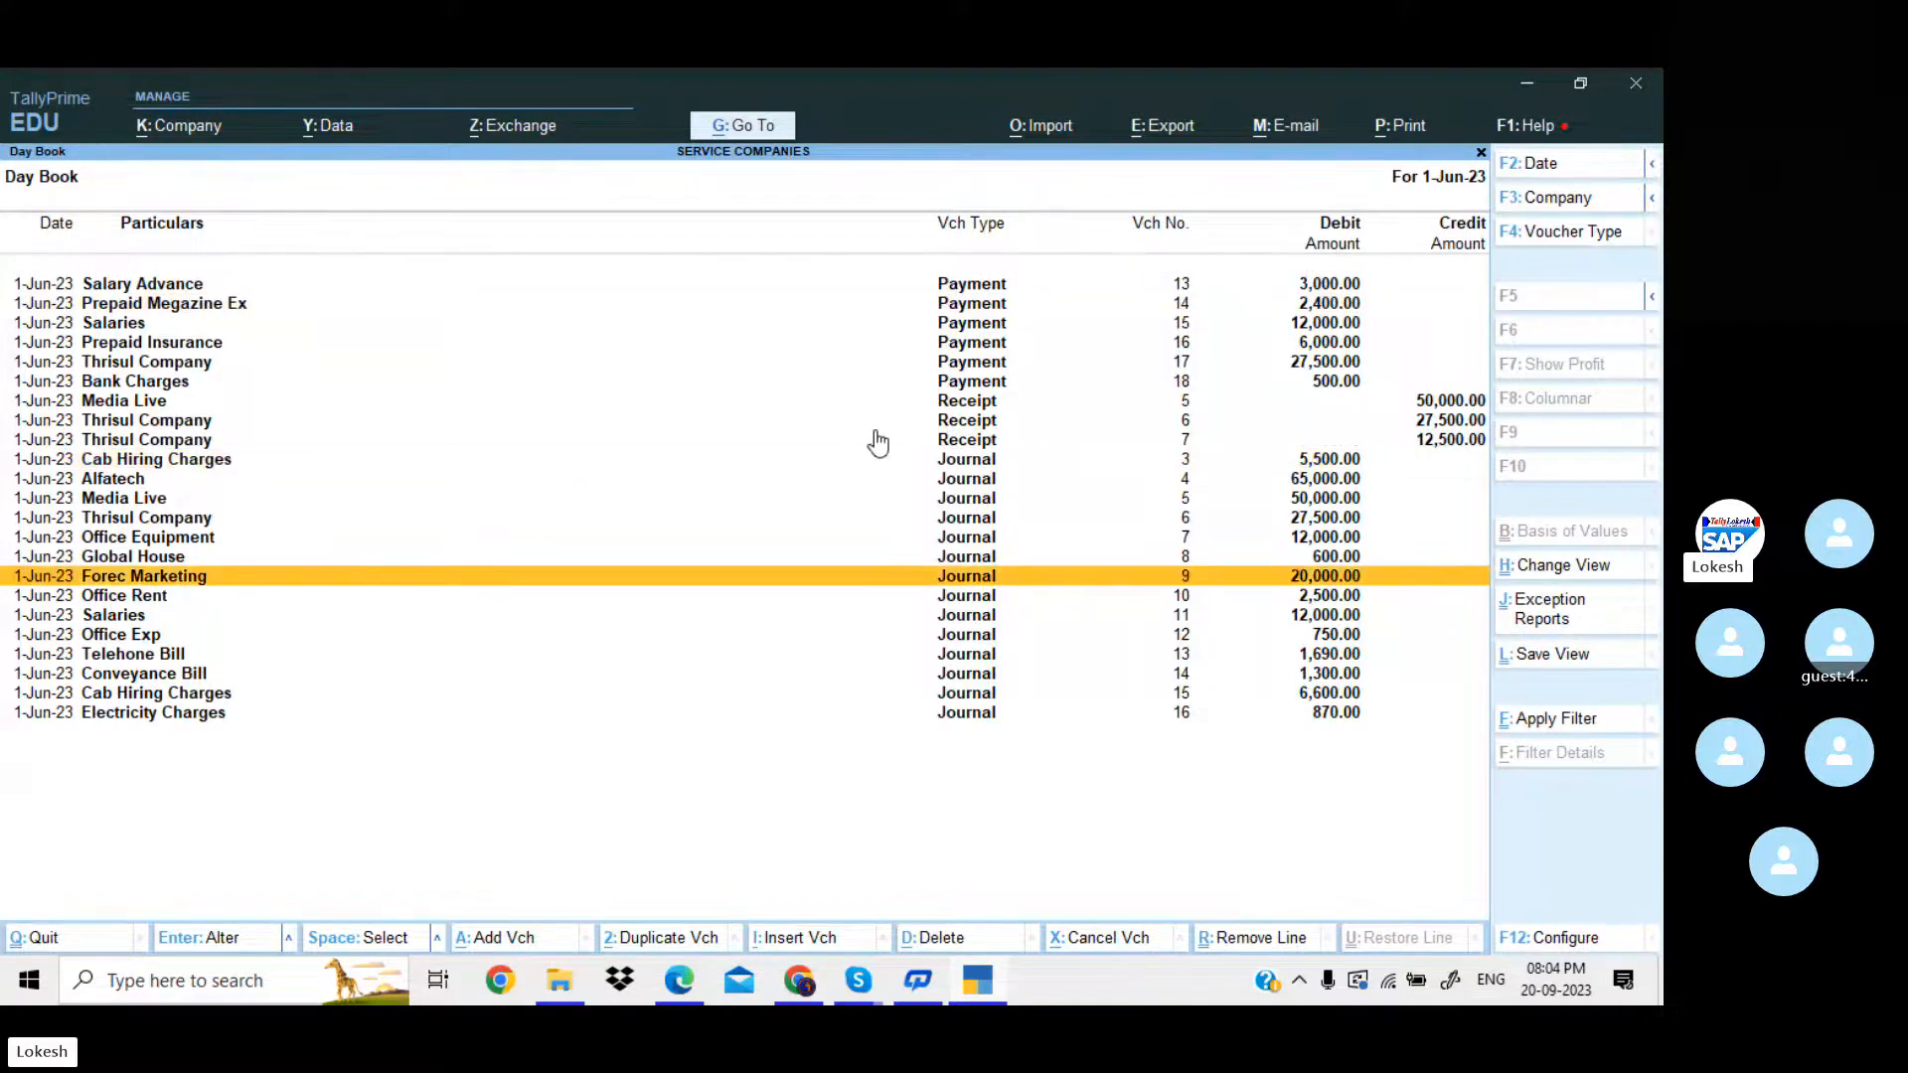
pyautogui.press('Return')
pyautogui.write('3')
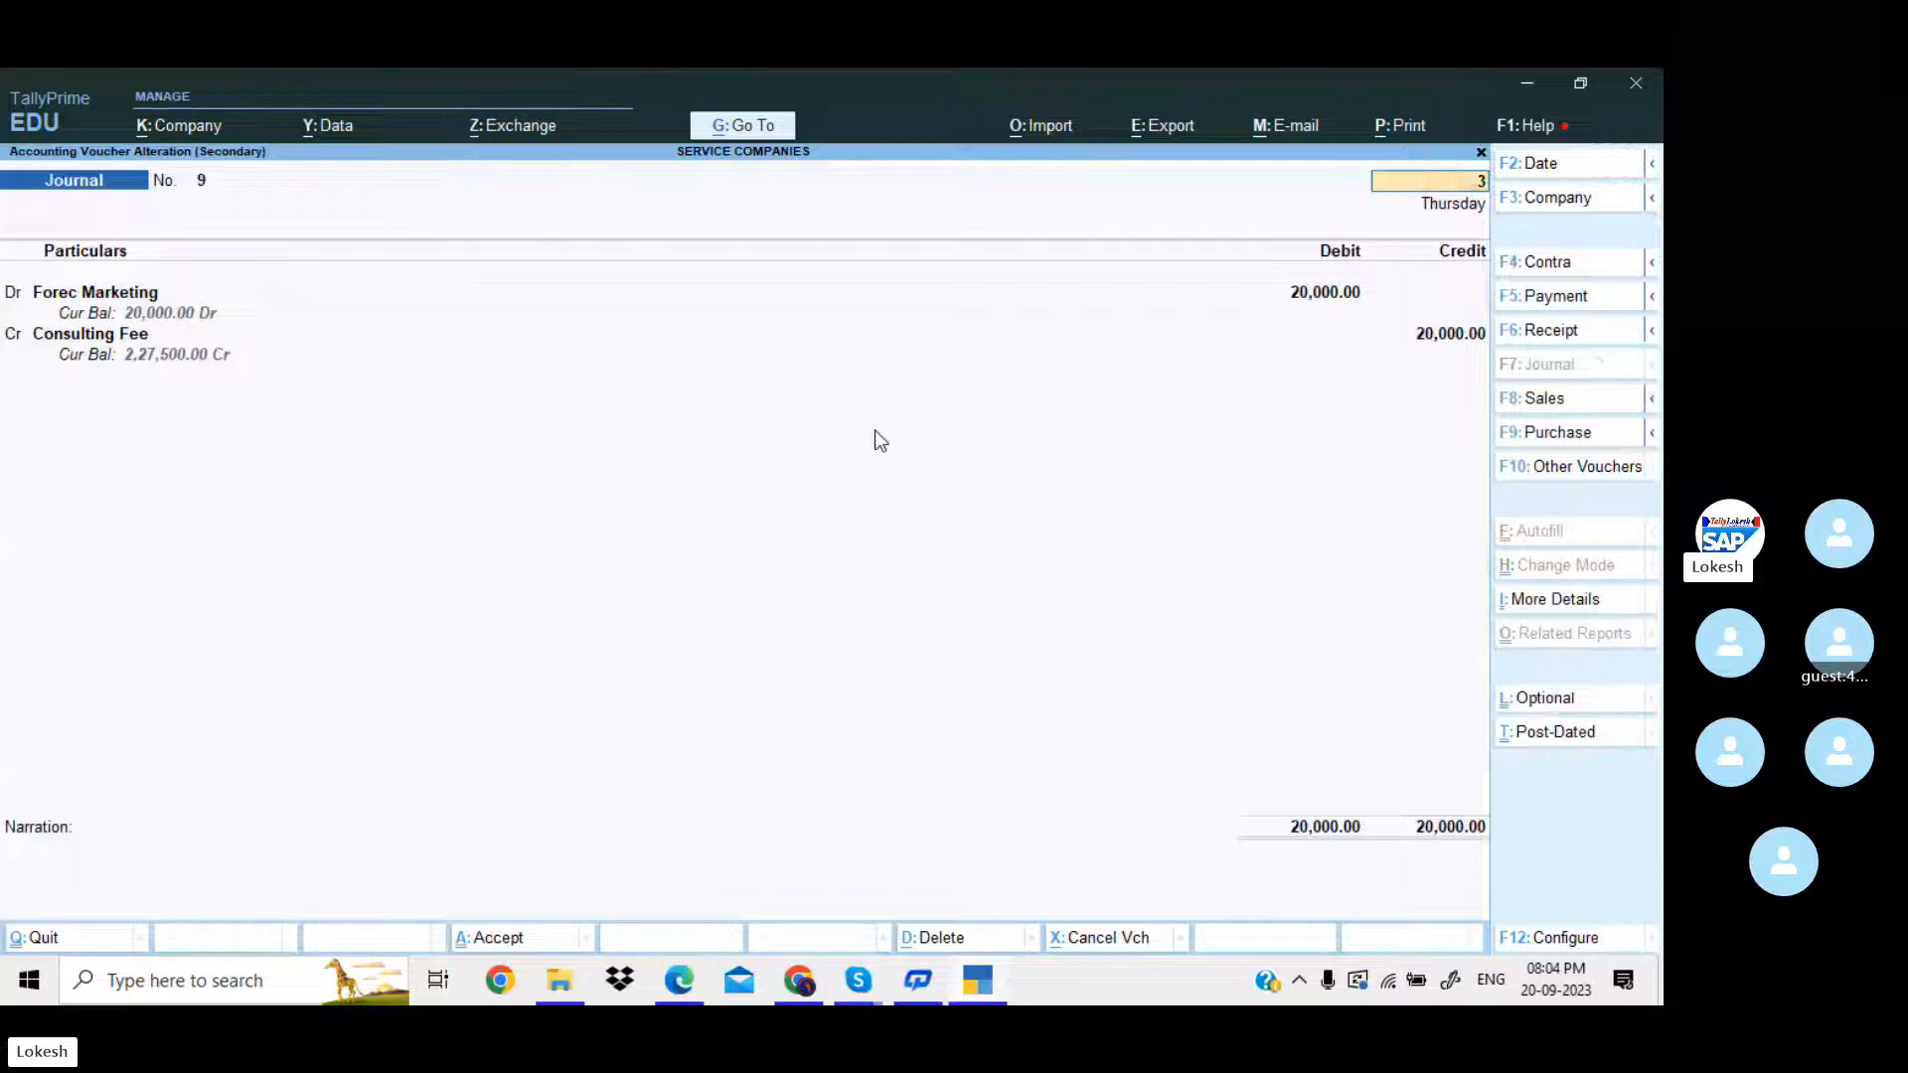
pyautogui.press('Return')
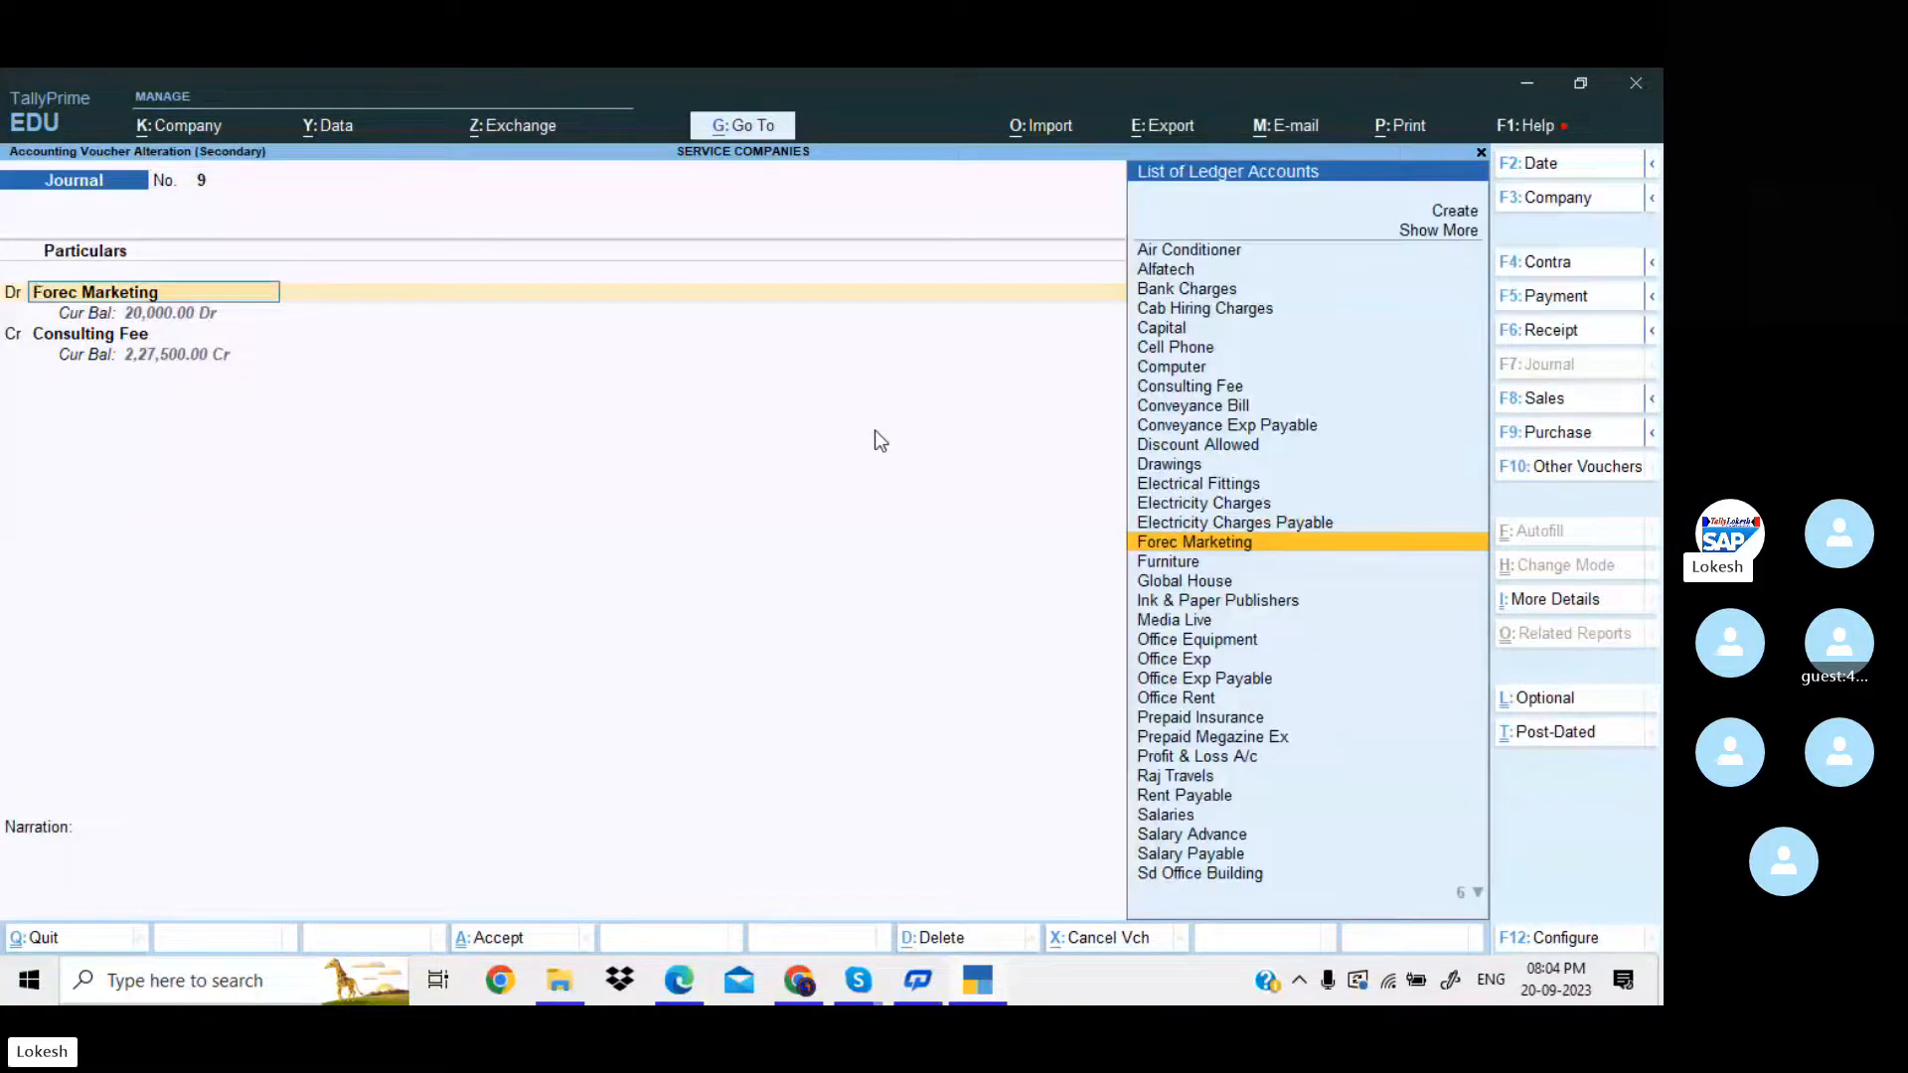
pyautogui.hotkey('ctrl', 'a')
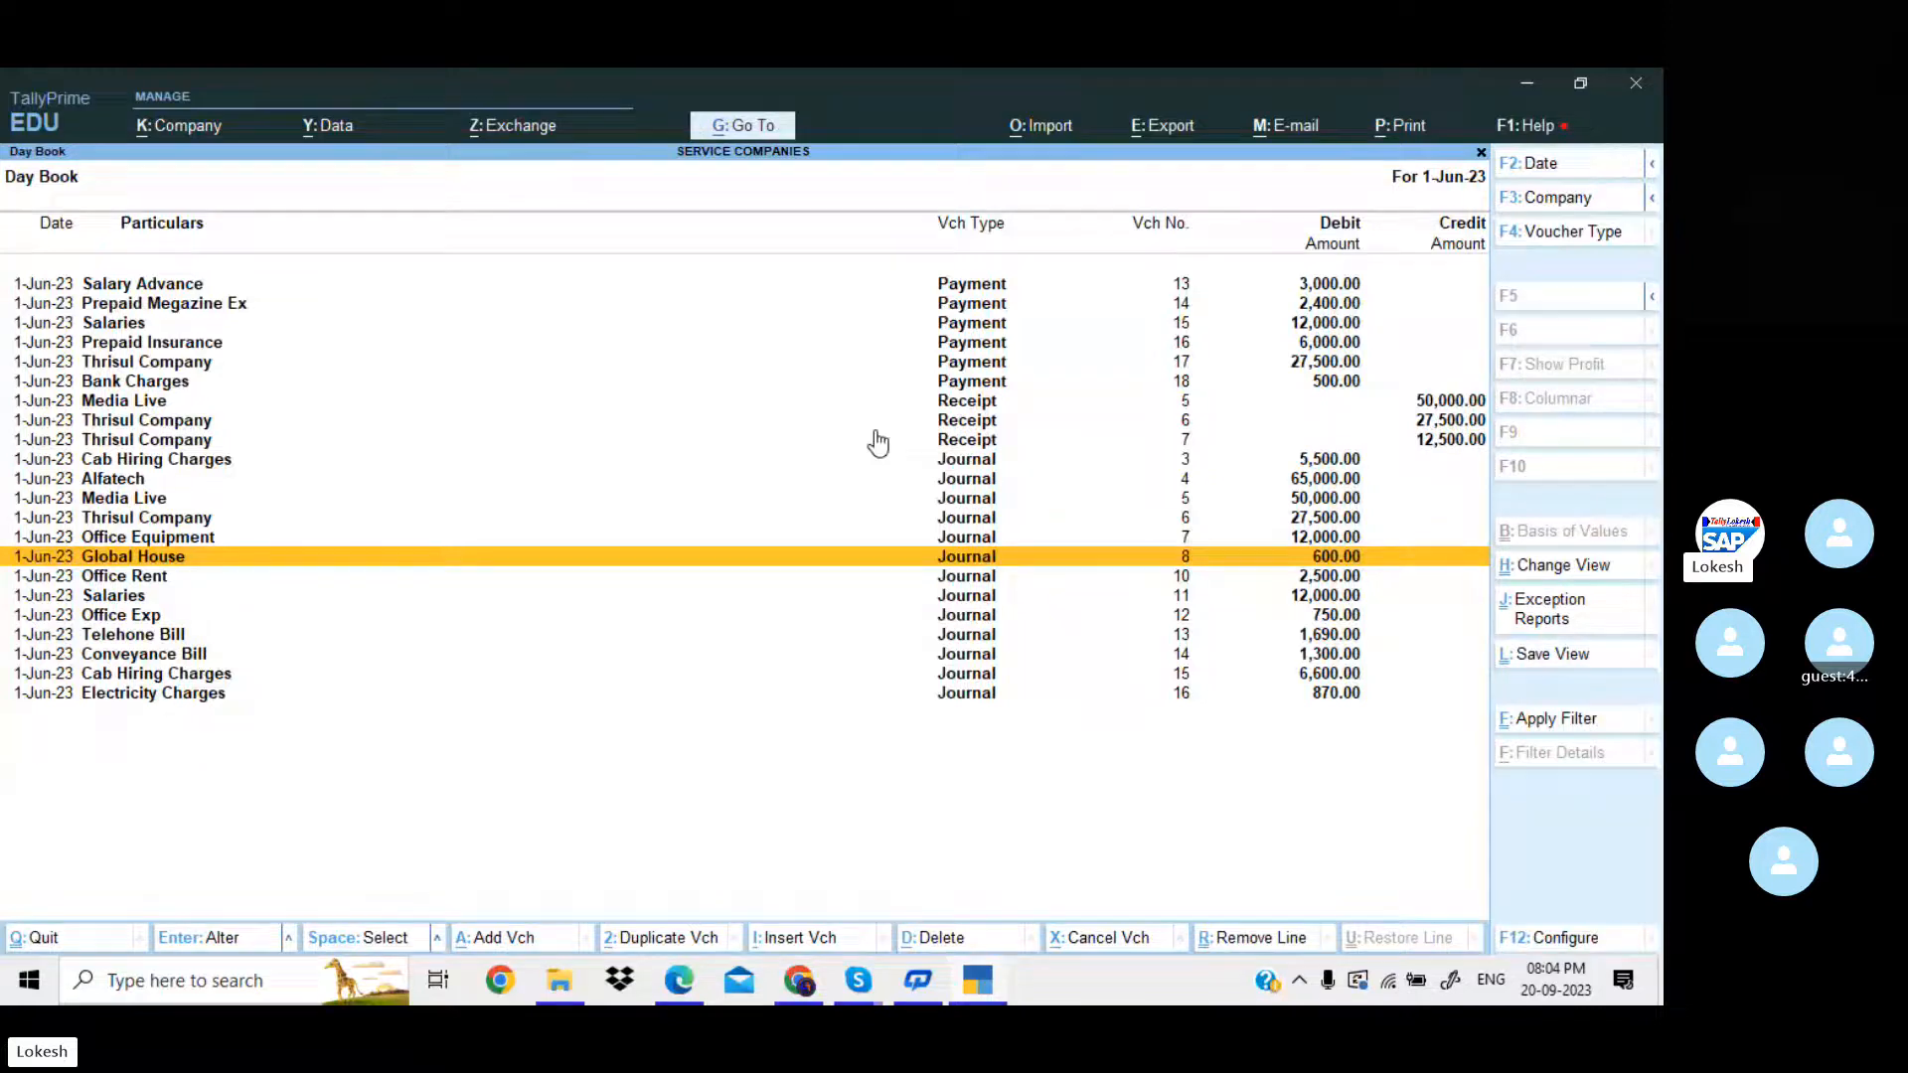
# Change the date of the Office Rent journal voucher for 2,500 to 31-Mar-24 and save it.
pyautogui.press('Down')
pyautogui.press('Return')
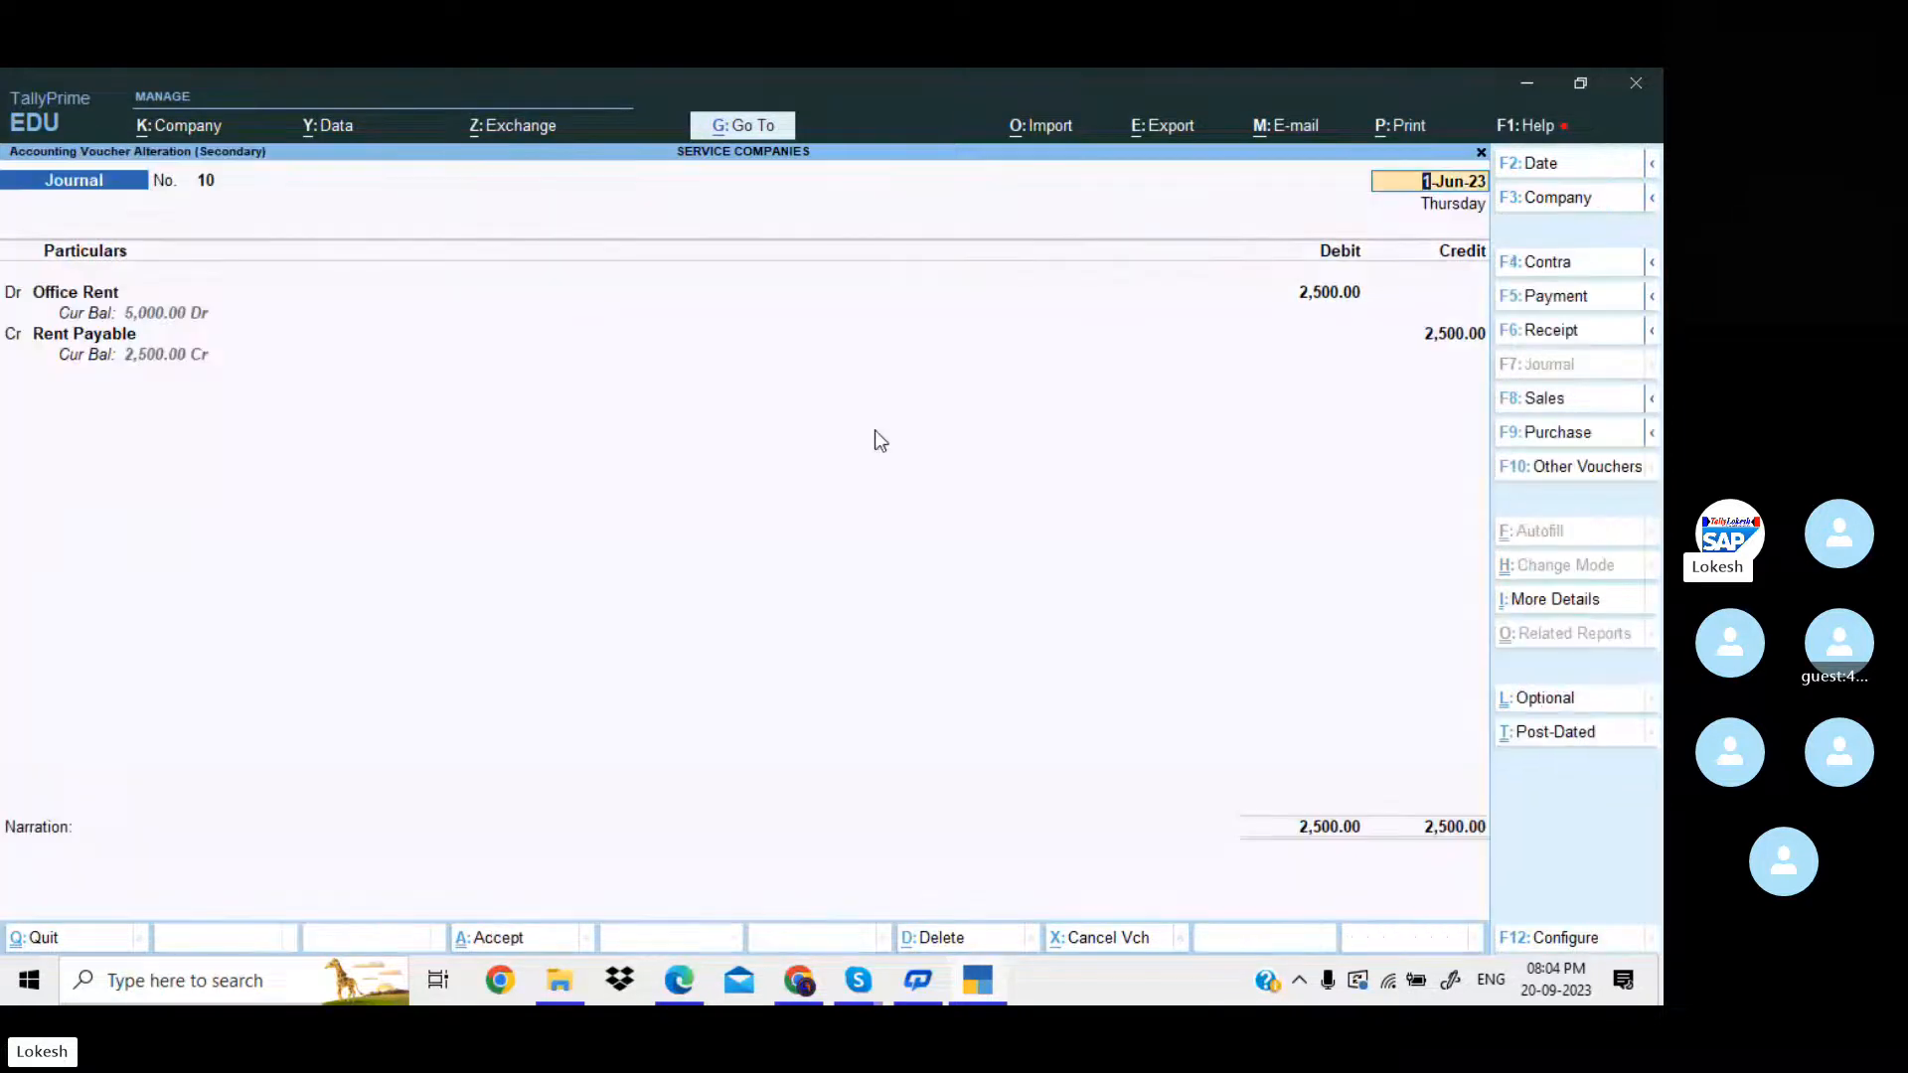
pyautogui.write('31-')
pyautogui.press('Return')
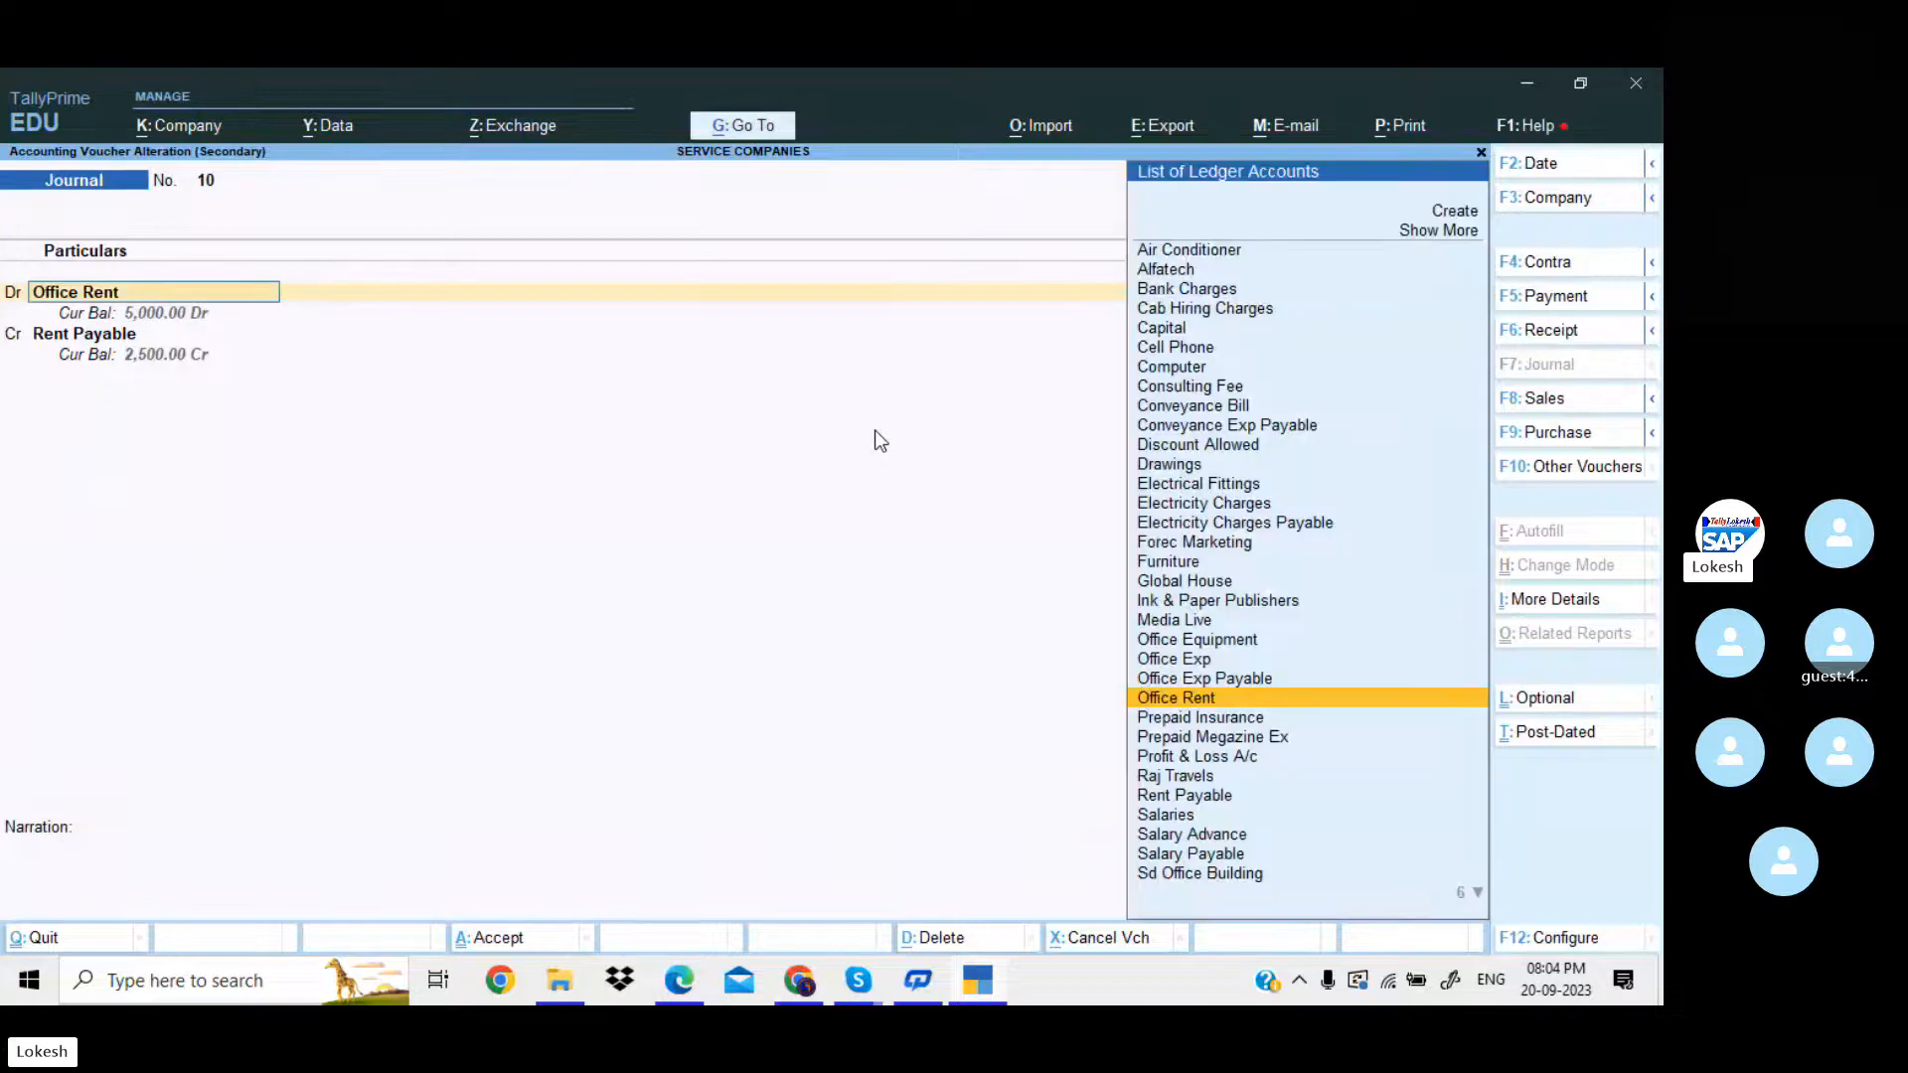
pyautogui.hotkey('ctrl', 'a')
# Change the date of the Salaries journal voucher for 12,000 to 31-Mar-24 and save it.
pyautogui.press('Down')
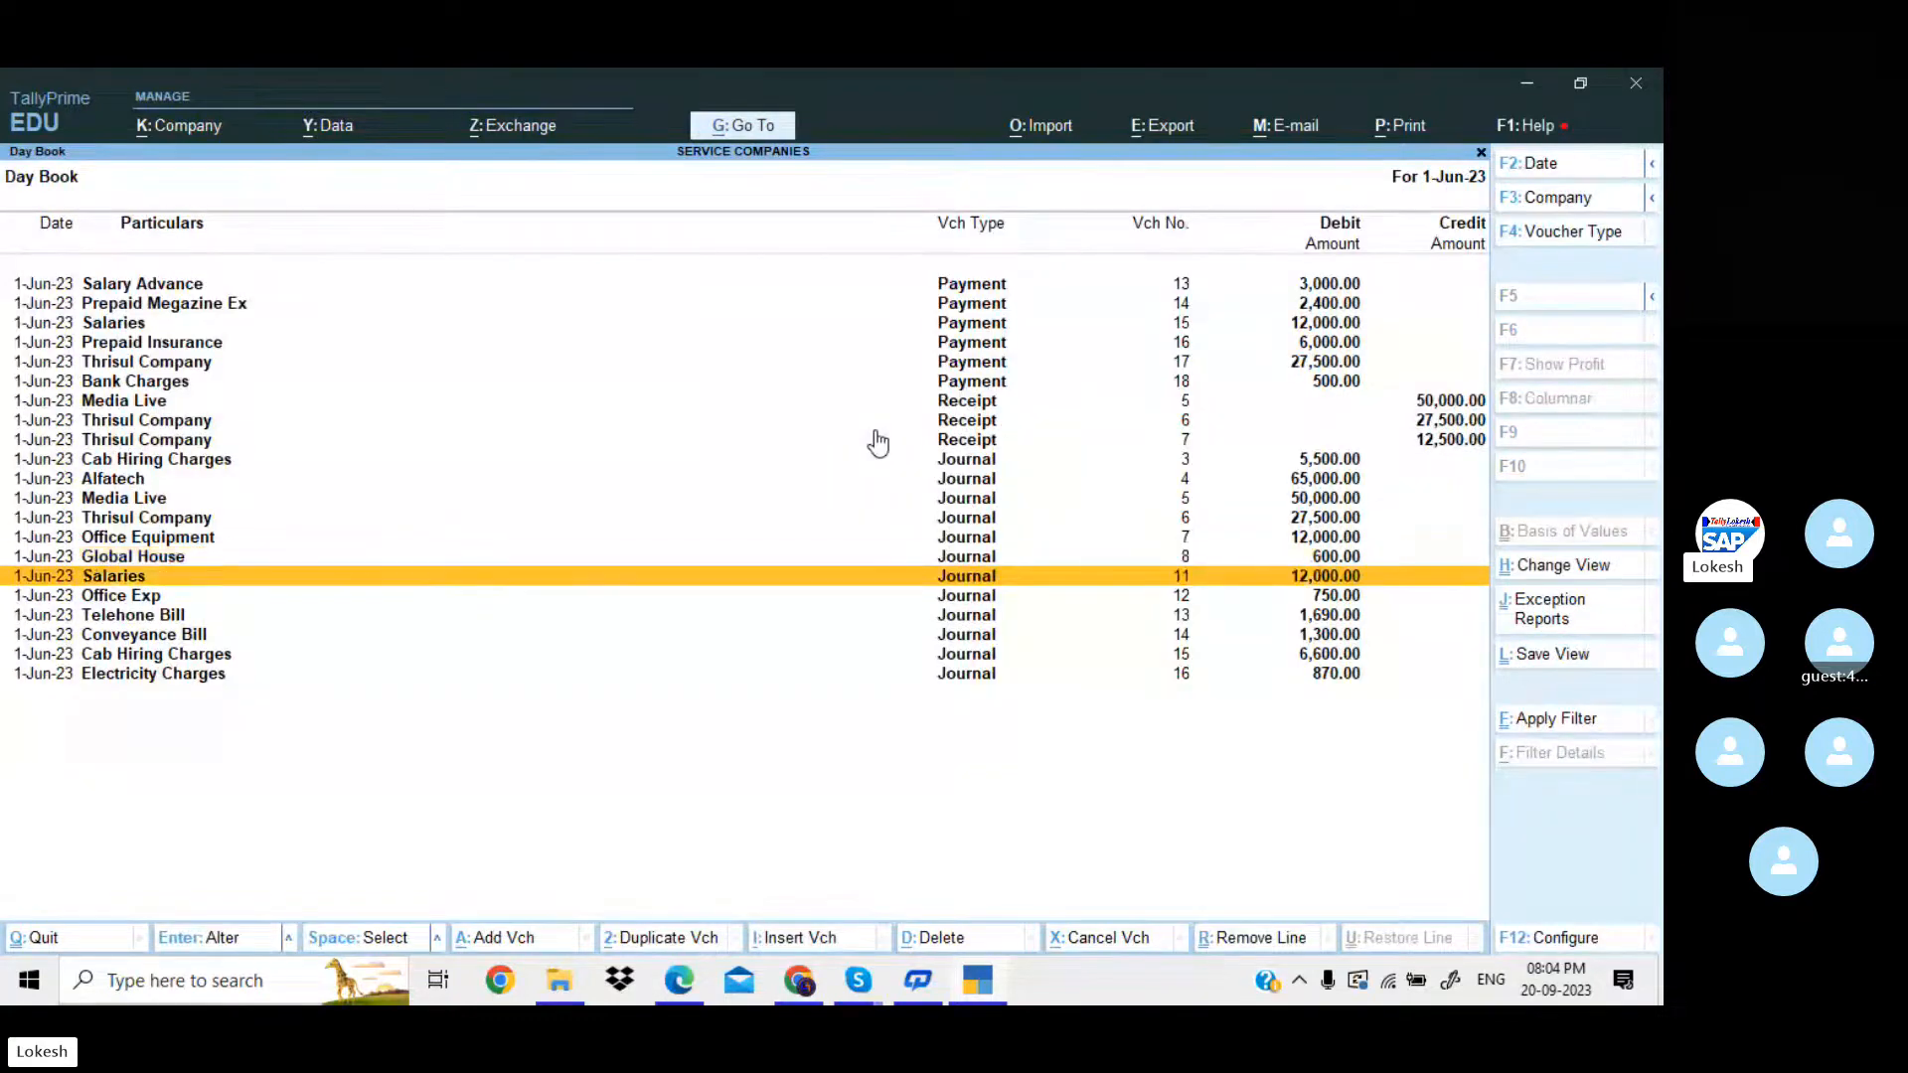
pyautogui.press('Return')
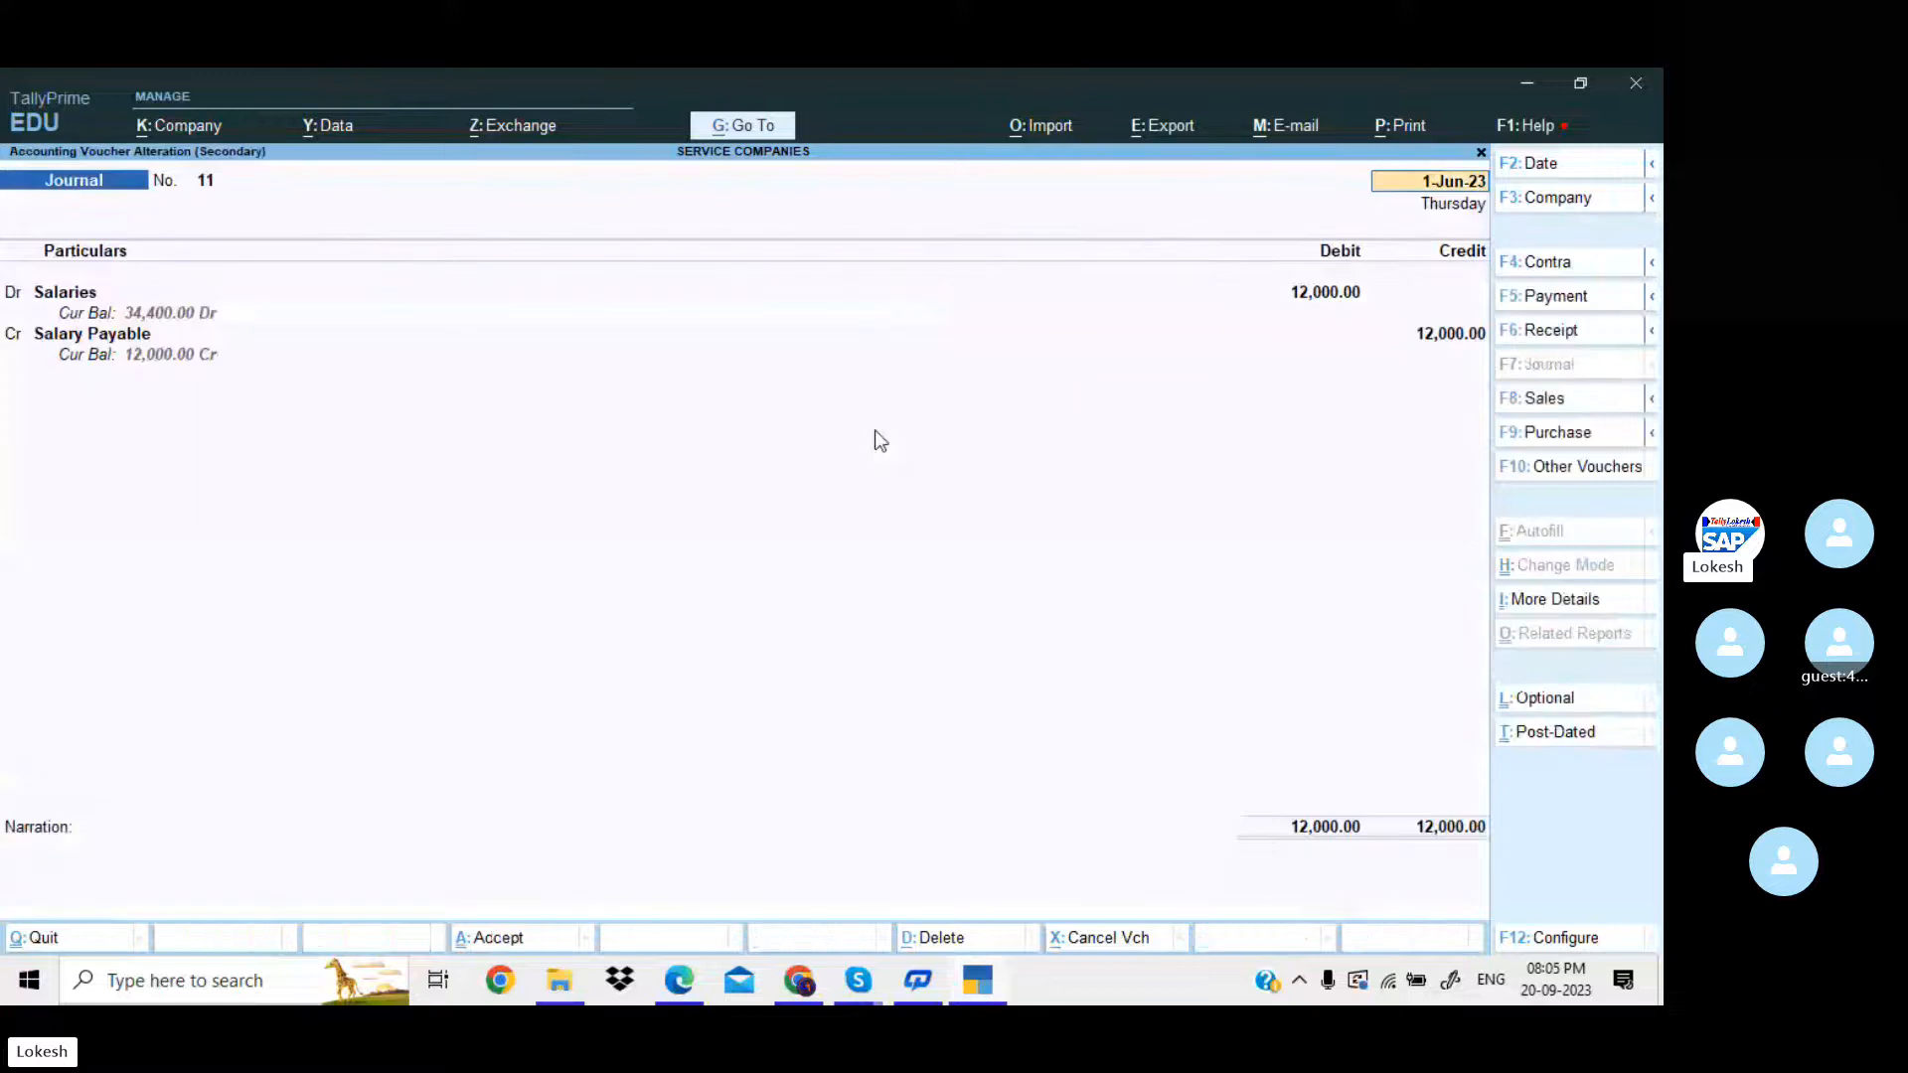
pyautogui.write('31-3')
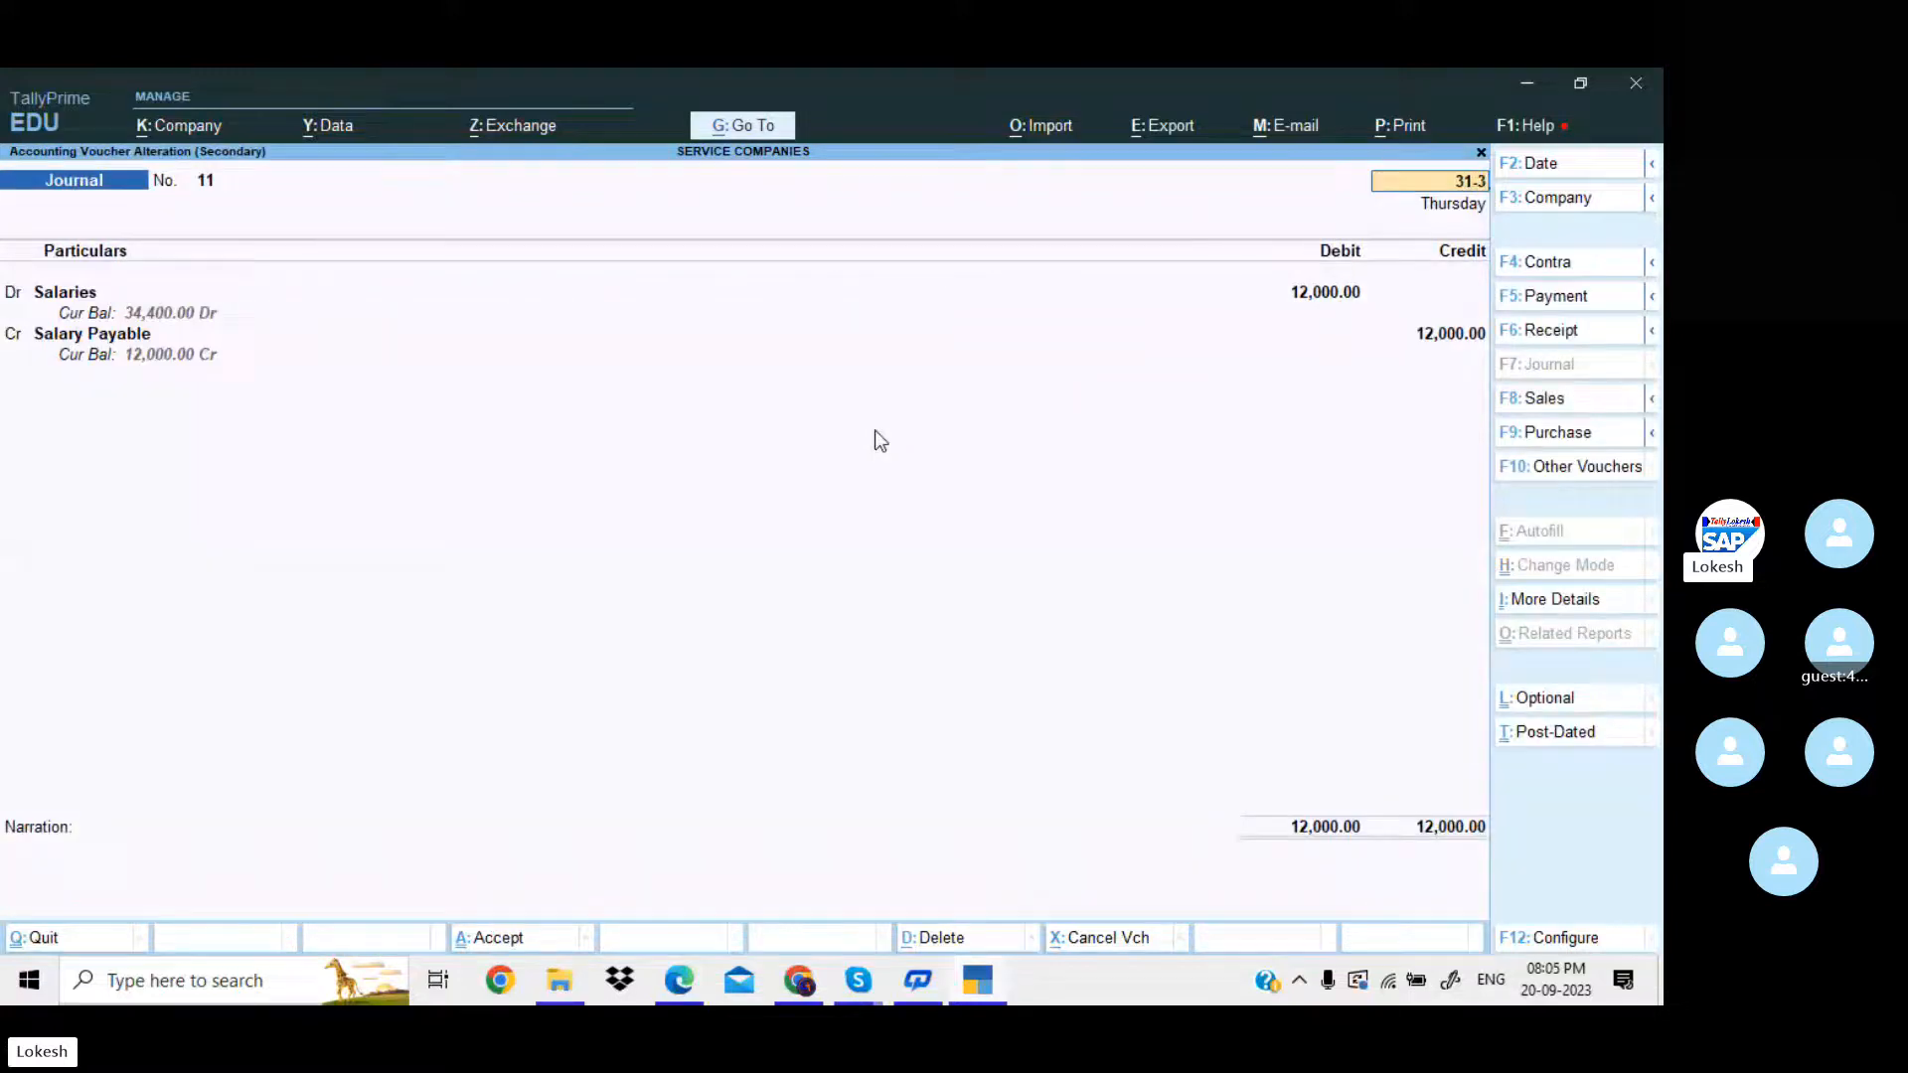
pyautogui.press('Return')
pyautogui.hotkey('ctrl', 'a')
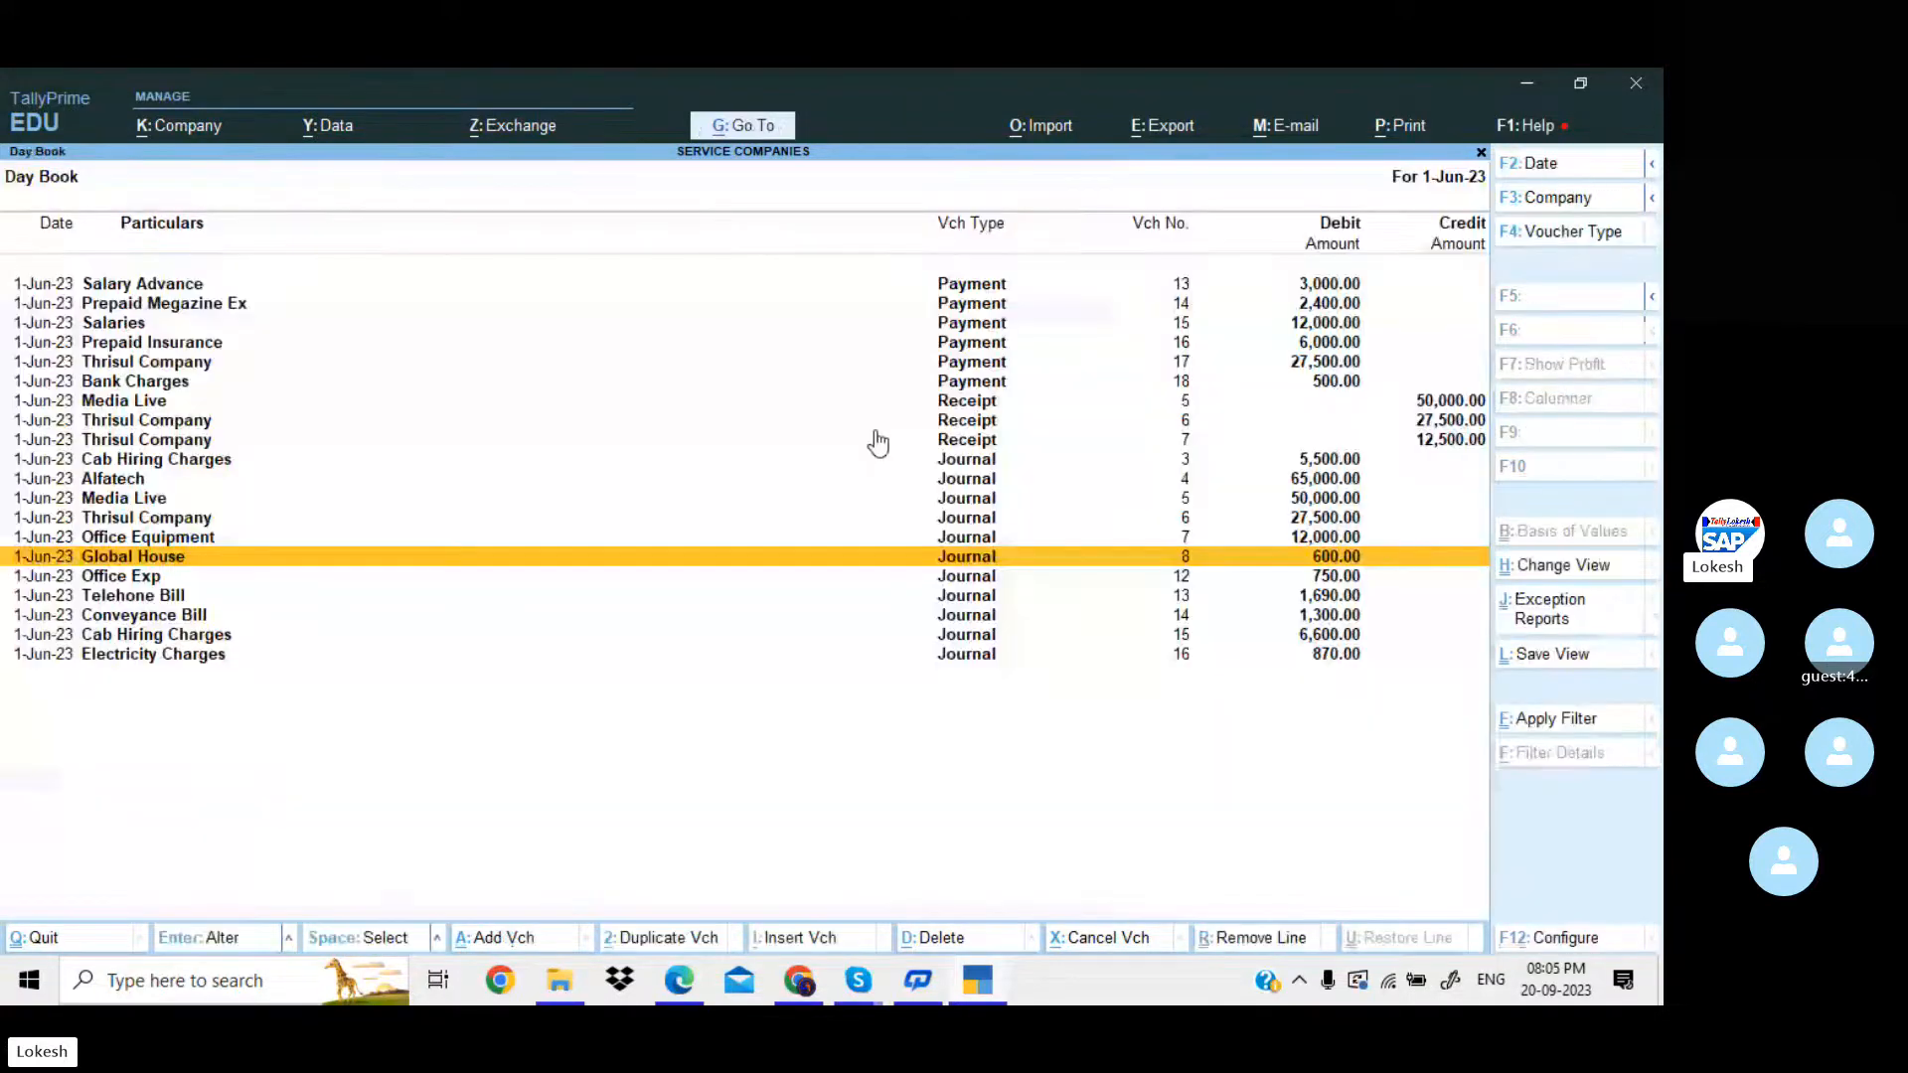
# Change the date of the Office Exp journal voucher for 750 to 31-Mar-24 and save it.
pyautogui.press('Down')
pyautogui.press('Return')
pyautogui.write('31-3')
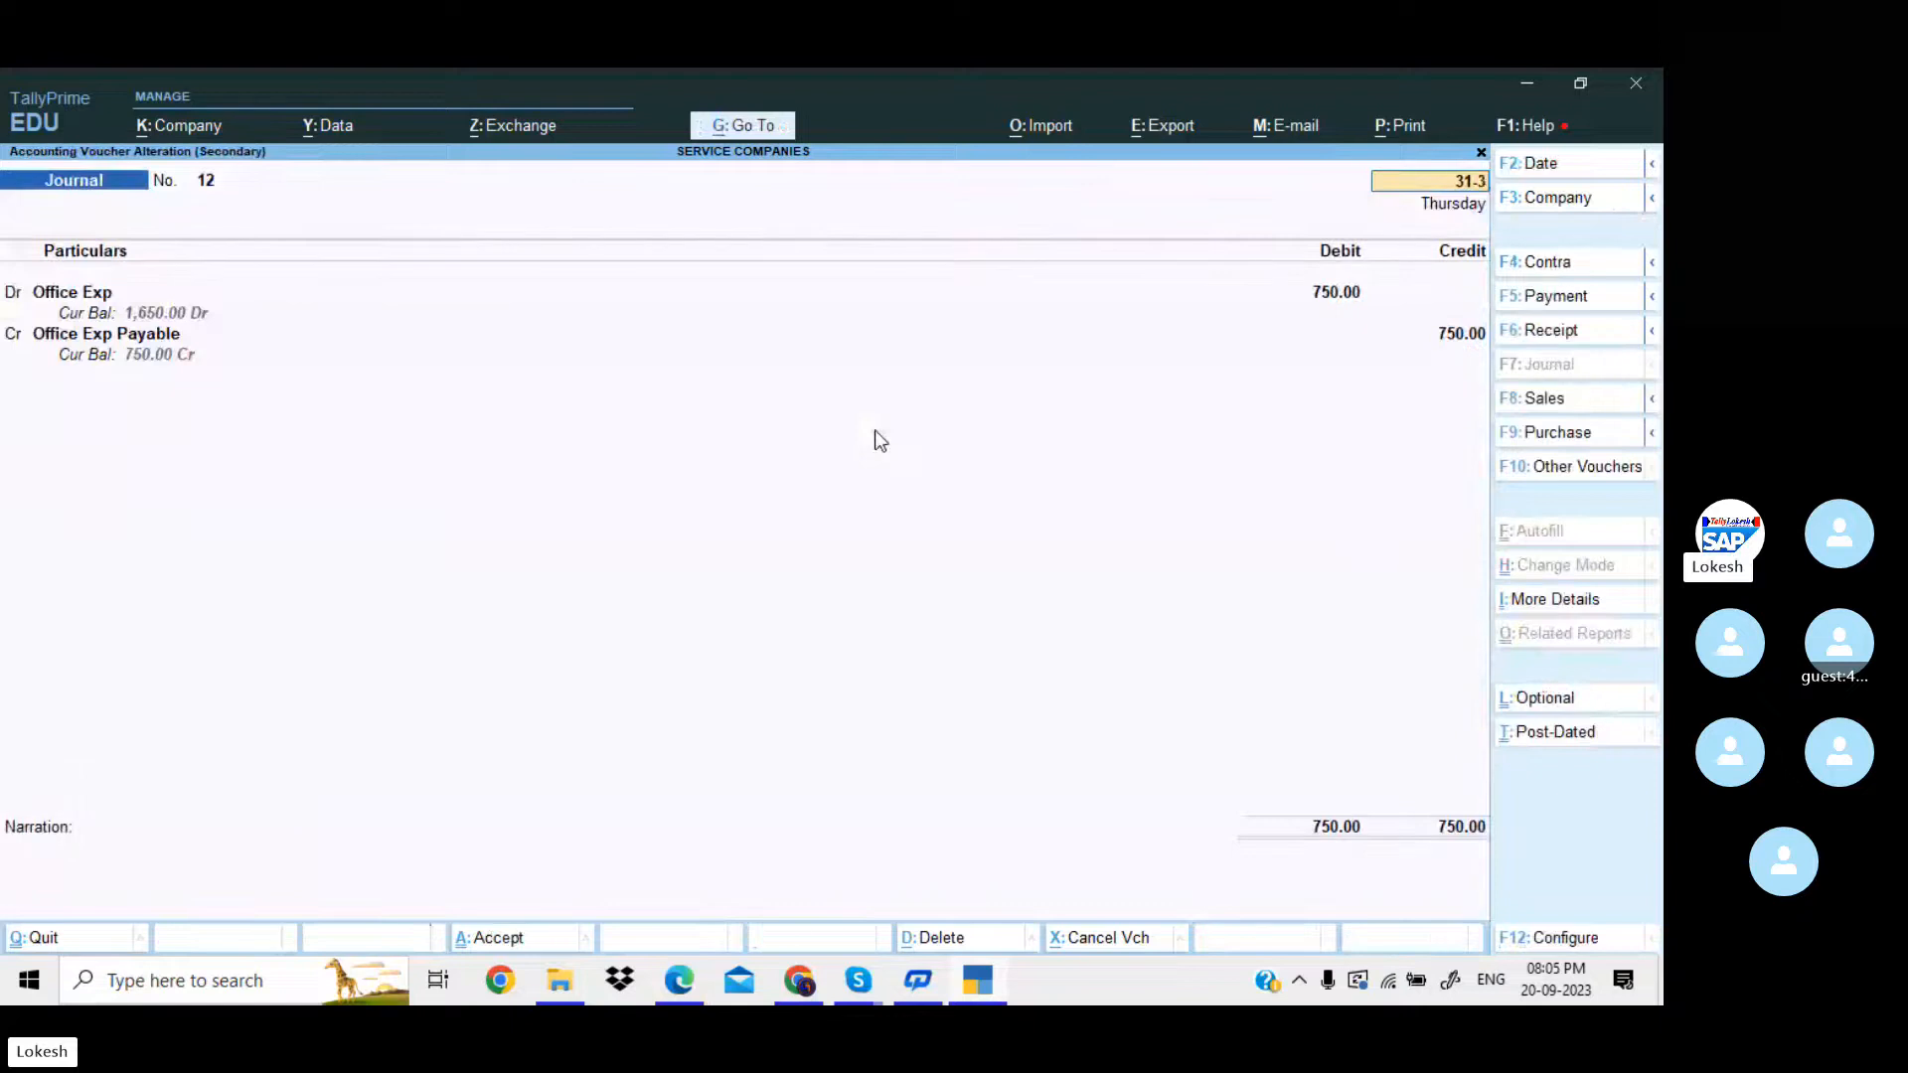
pyautogui.press('Return')
pyautogui.hotkey('ctrl', 'a')
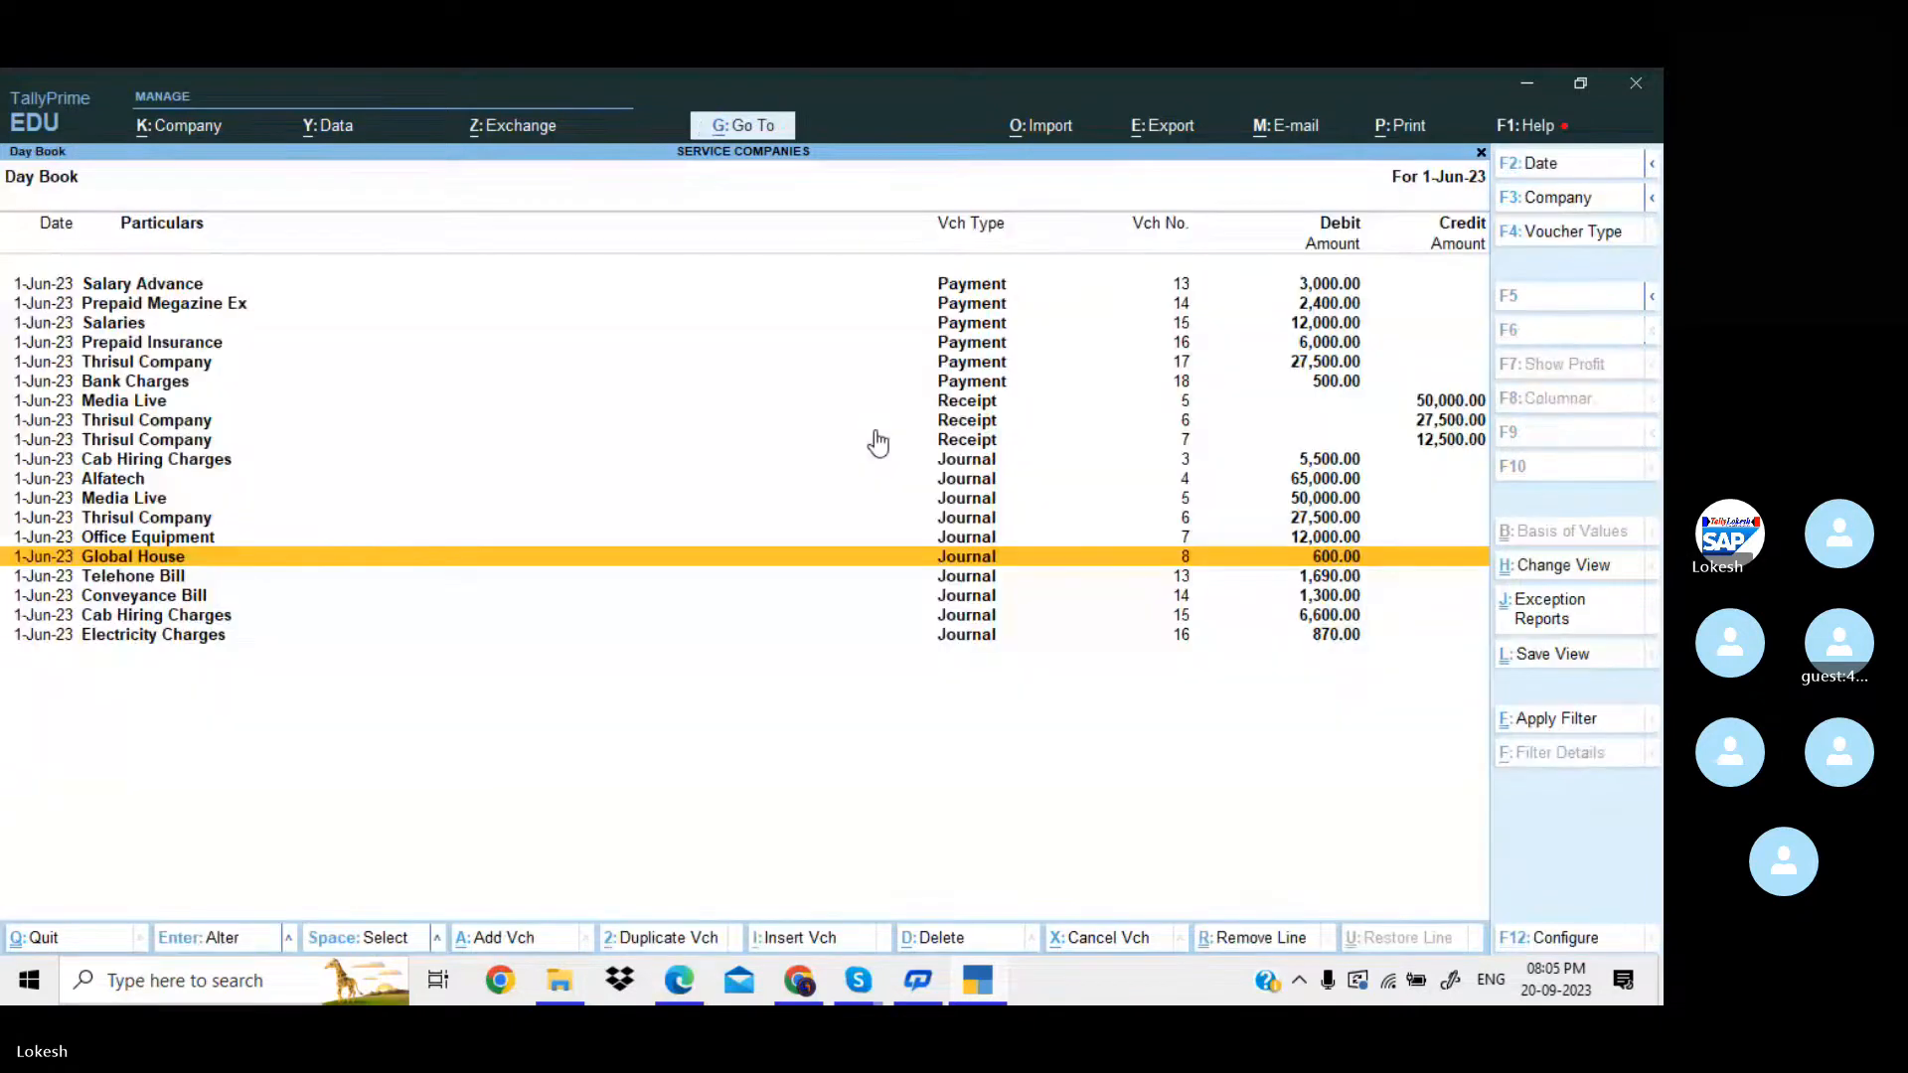
# Change the date of the Telehone Bill journal voucher for 1,690 to 31-Mar-24 and save it.
pyautogui.press('Down')
pyautogui.press('Return')
pyautogui.write('31-3')
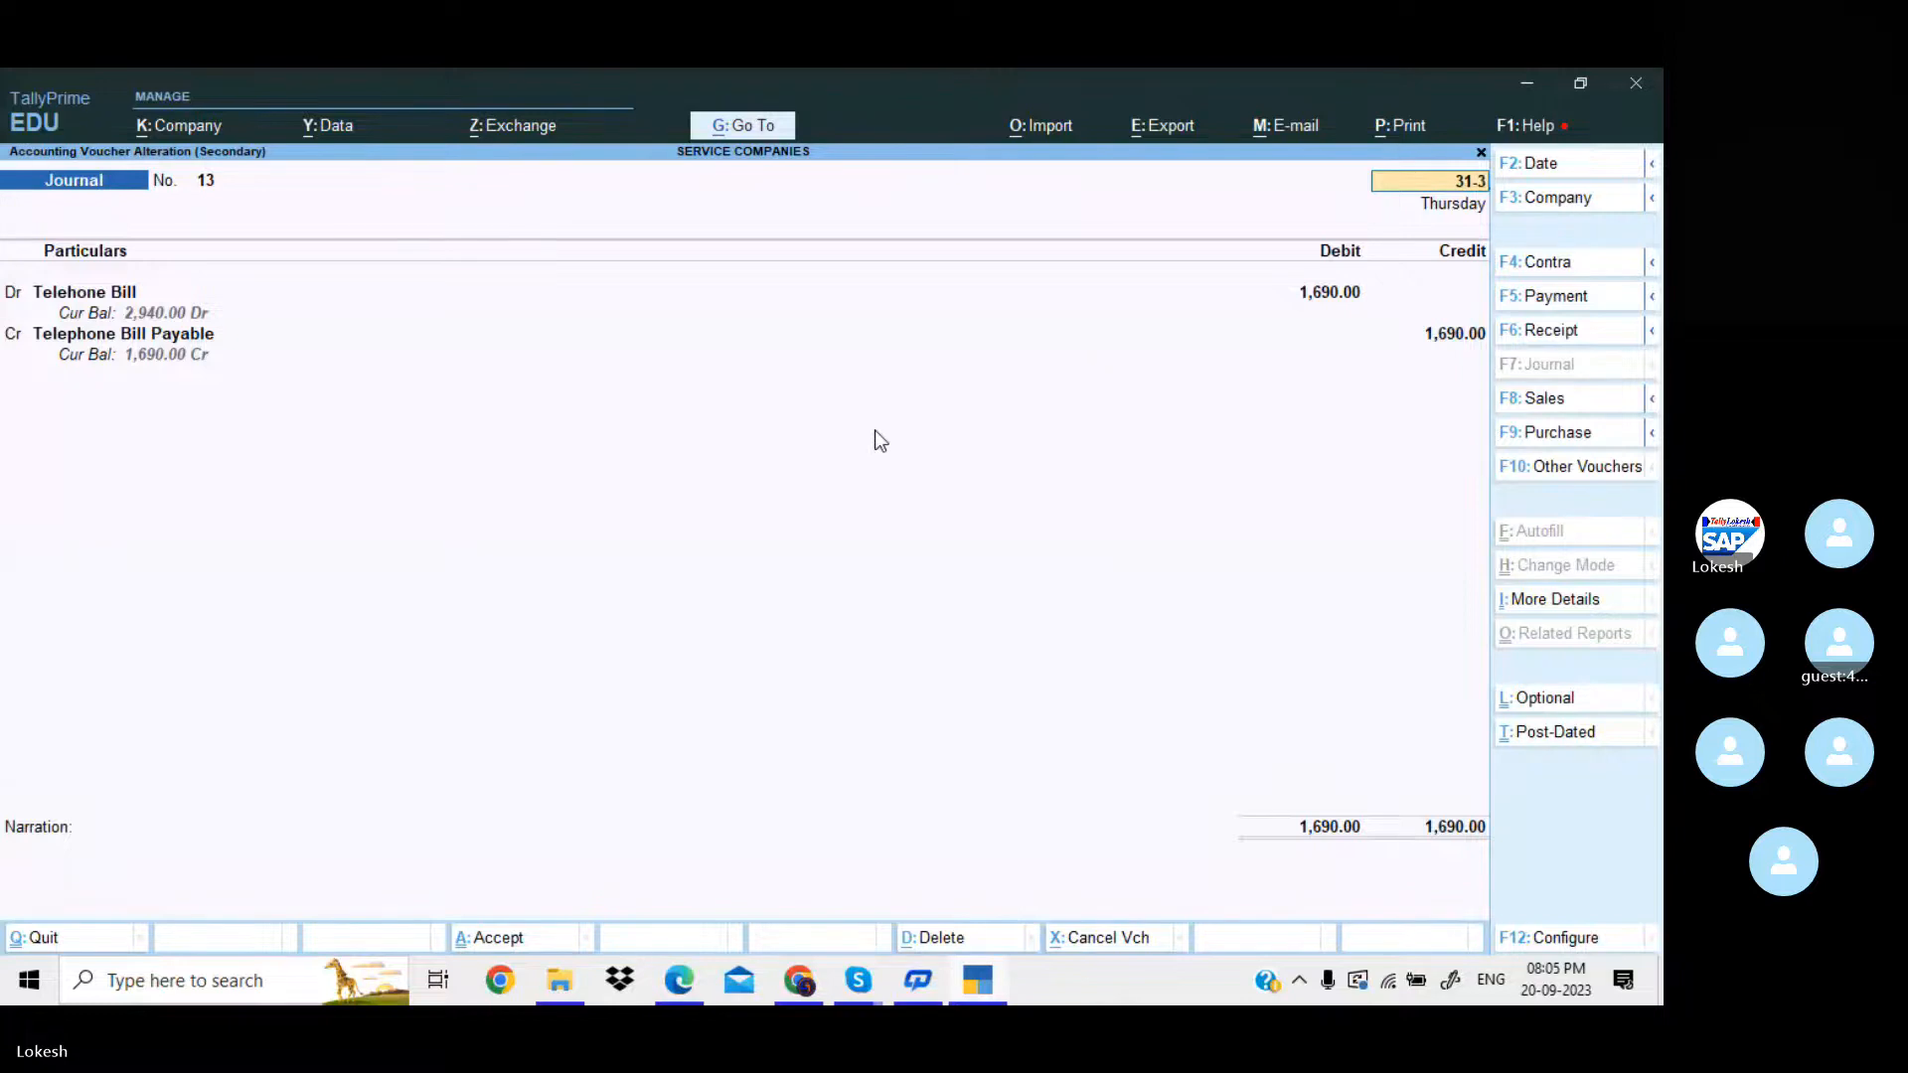
pyautogui.press('Return')
pyautogui.hotkey('ctrl', 'a')
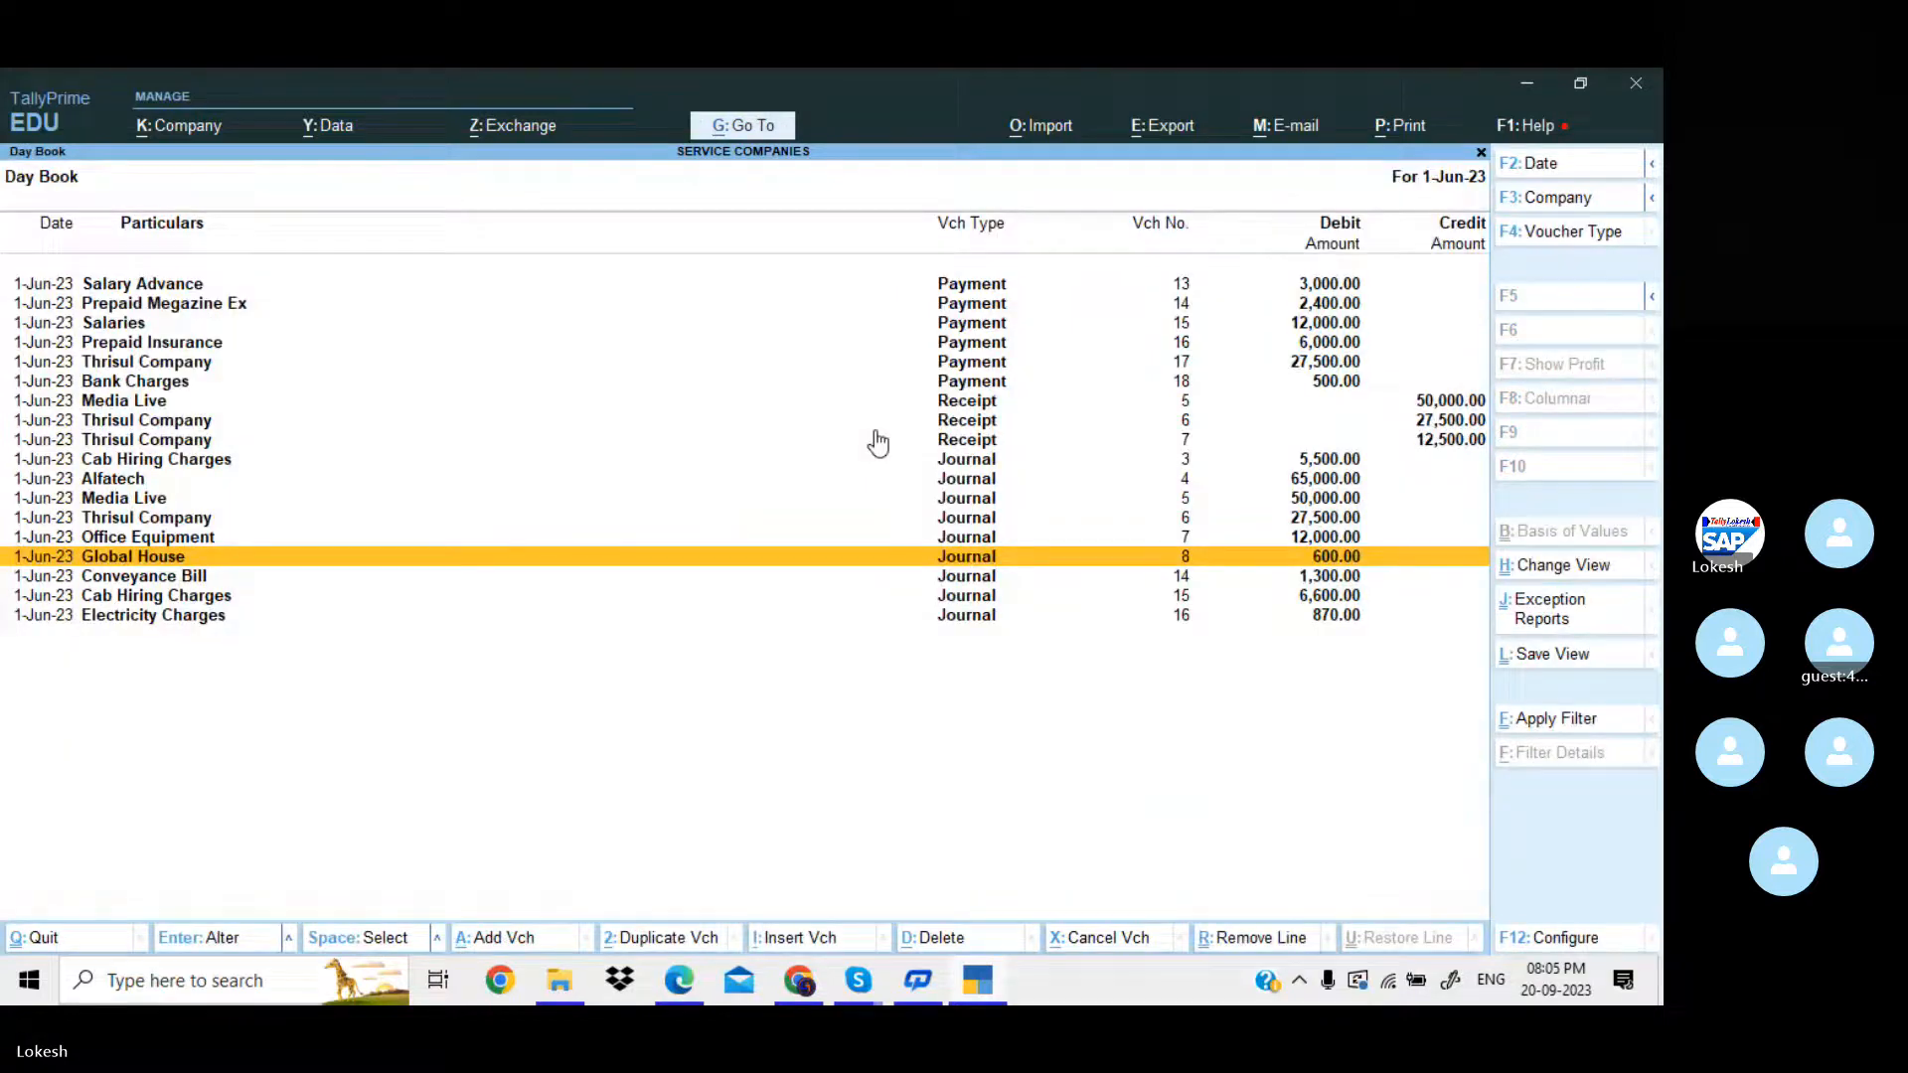
# Change the date of the Conveyance Bill journal voucher for 1,300 to 31-Mar-24 and save it.
pyautogui.press('Down')
pyautogui.press('Return')
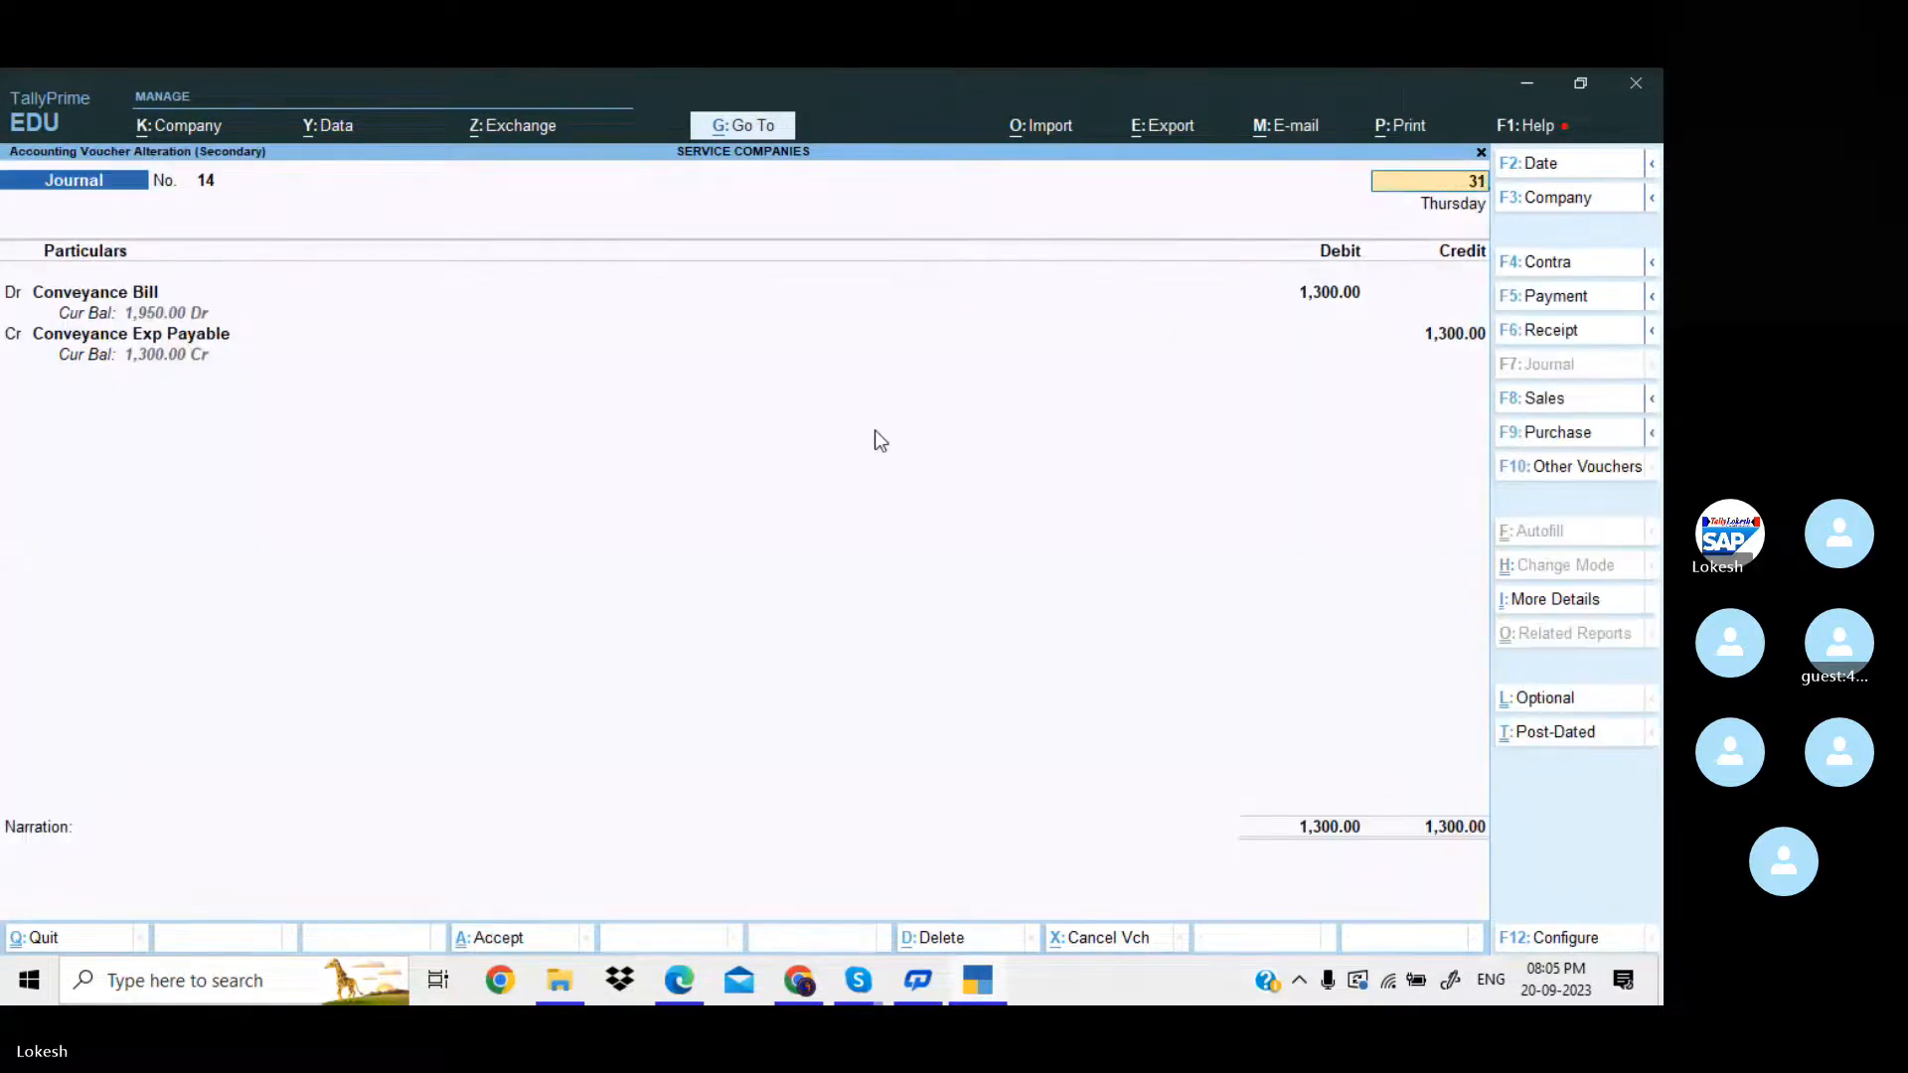
pyautogui.press('Return')
pyautogui.hotkey('ctrl', 'a')
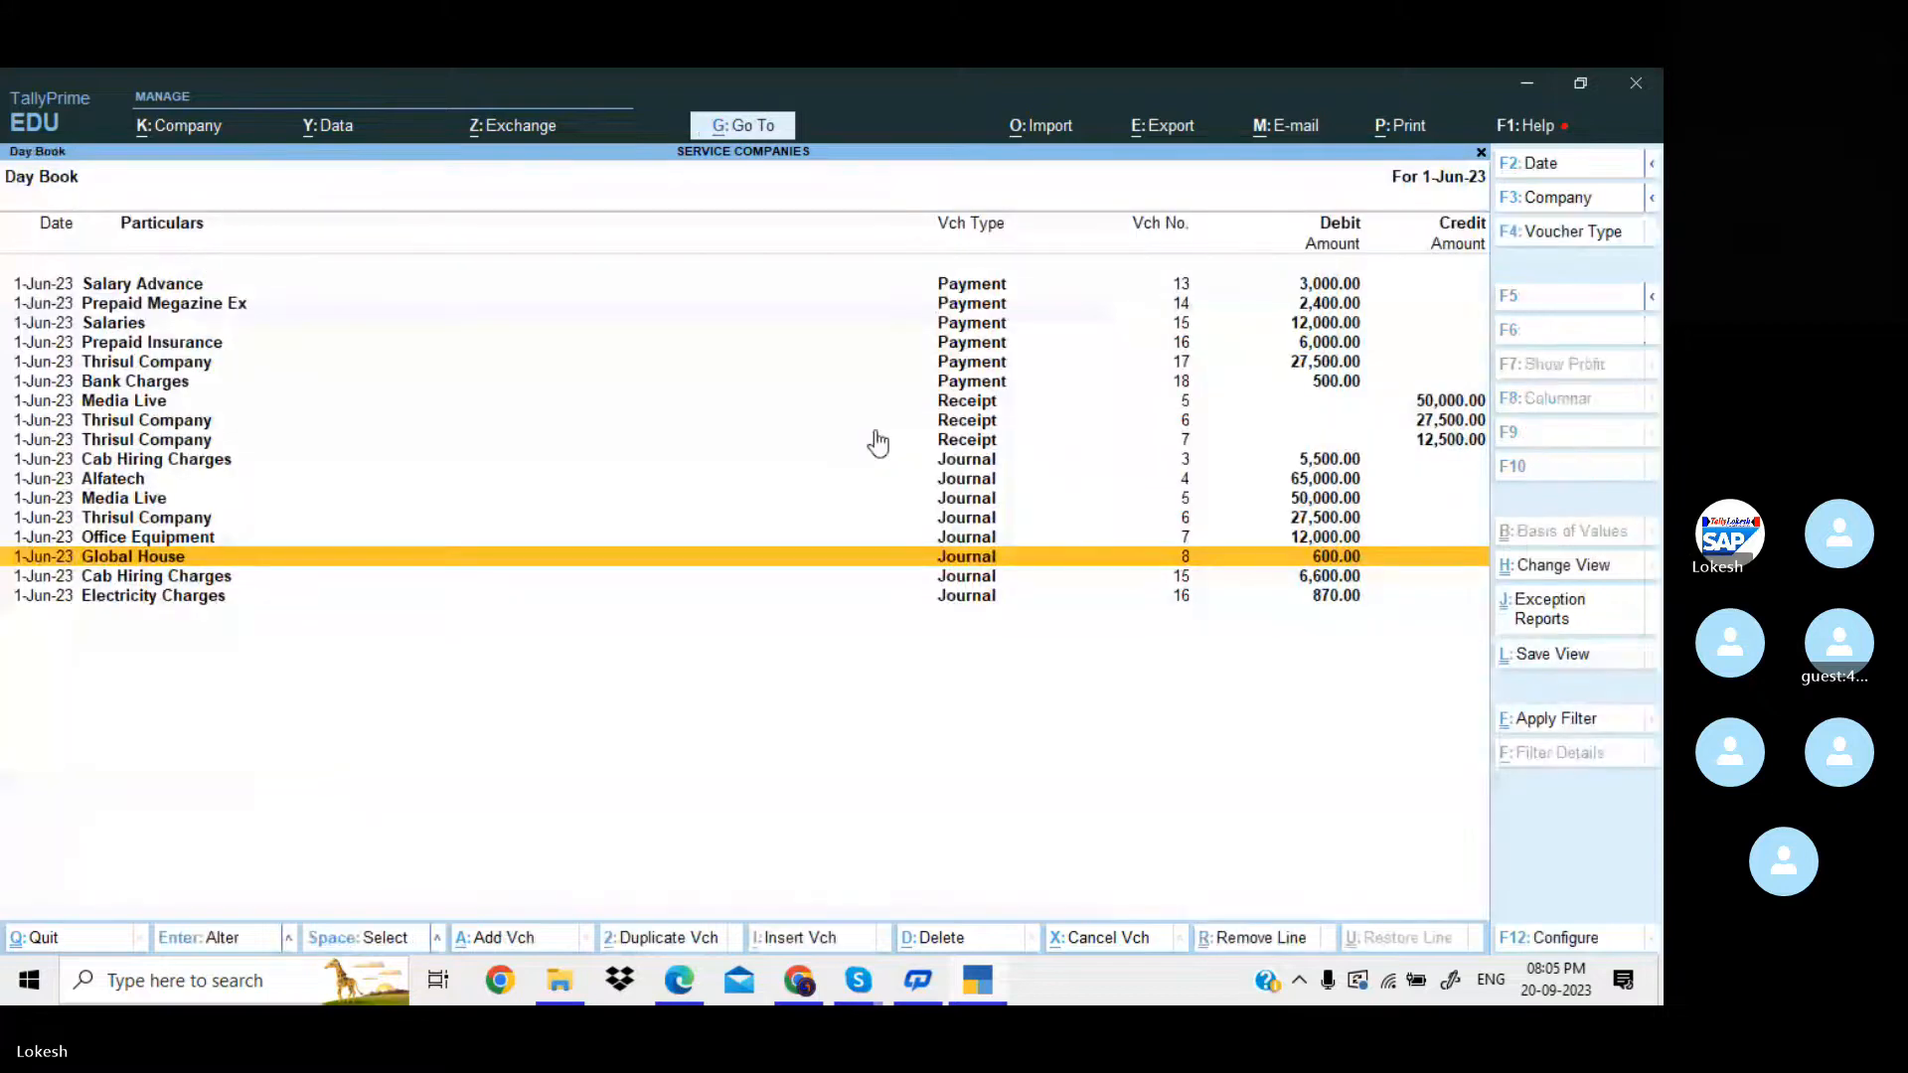
# Change the date of the Cab Hiring Charges journal voucher for 6,600 to 31-Mar-24 and save it.
pyautogui.press('Down')
pyautogui.press('Return')
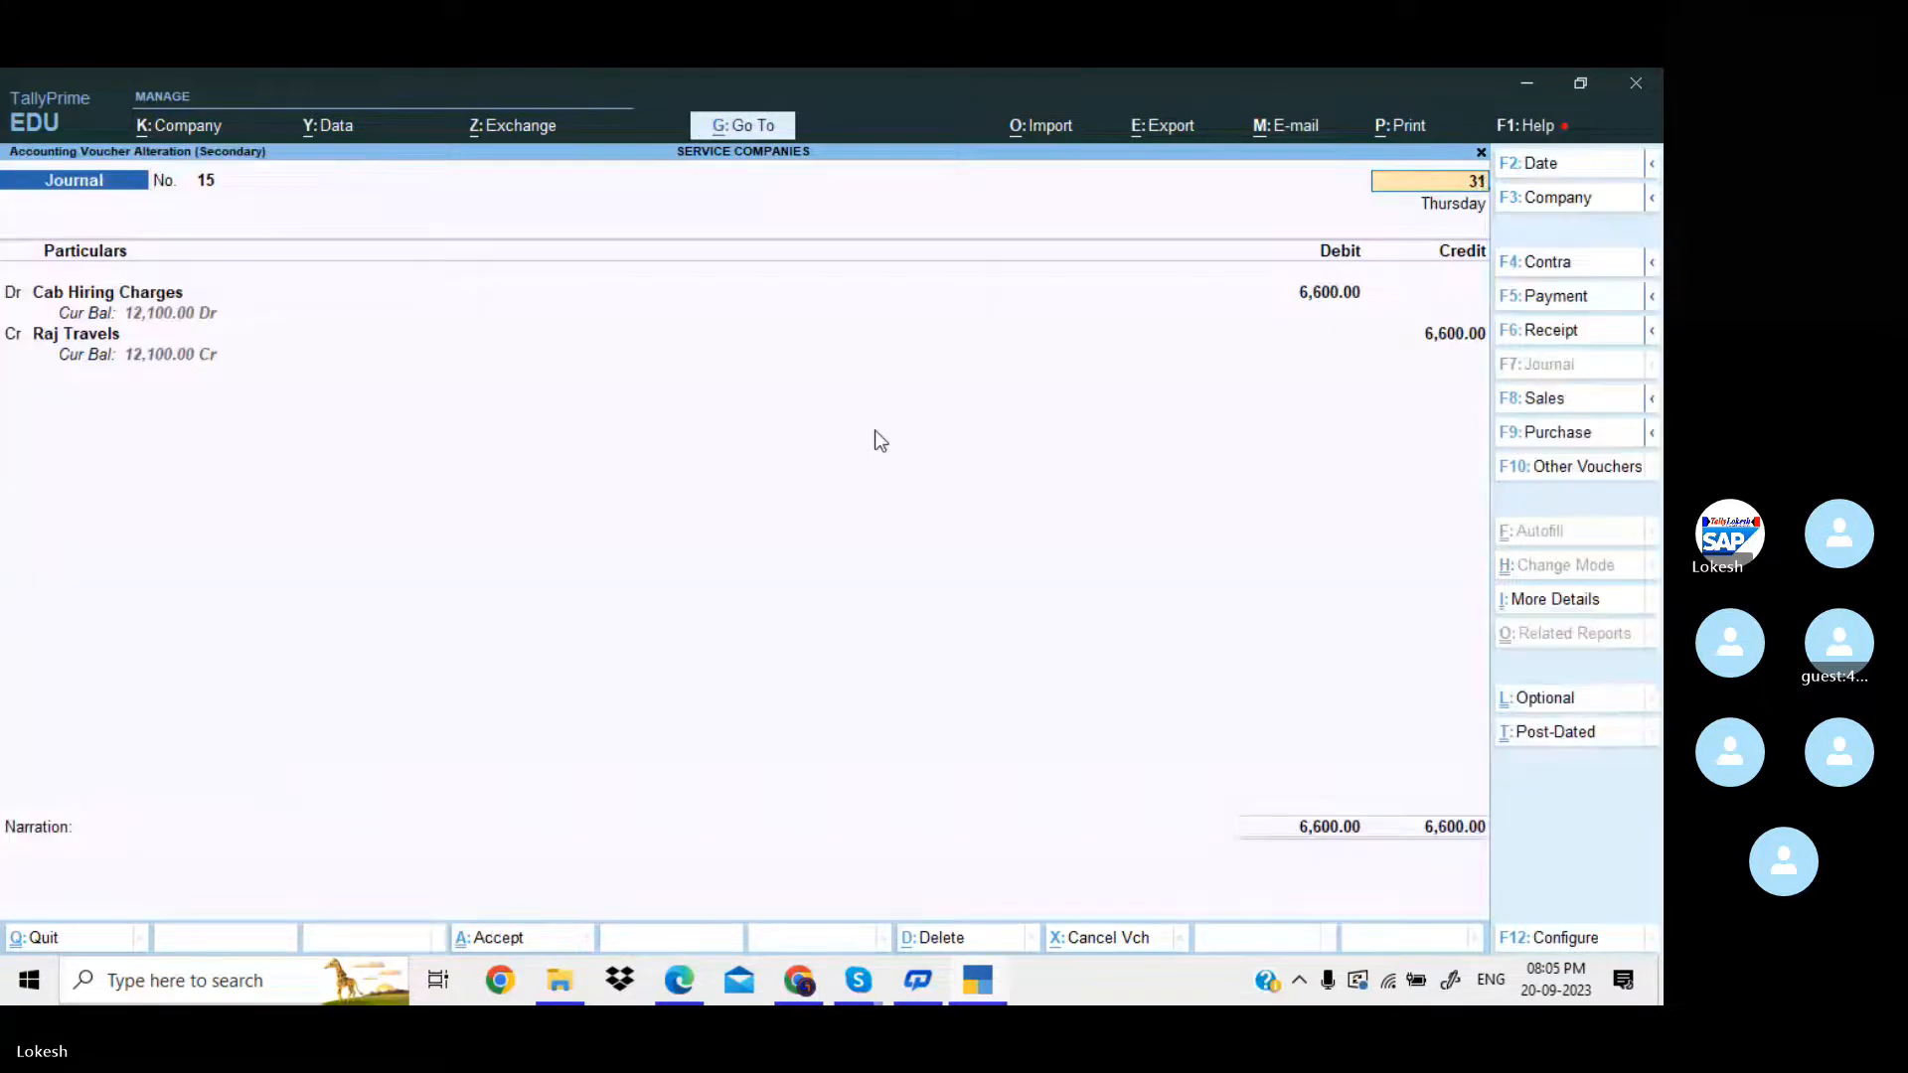
pyautogui.press('Return')
pyautogui.hotkey('ctrl', 'a')
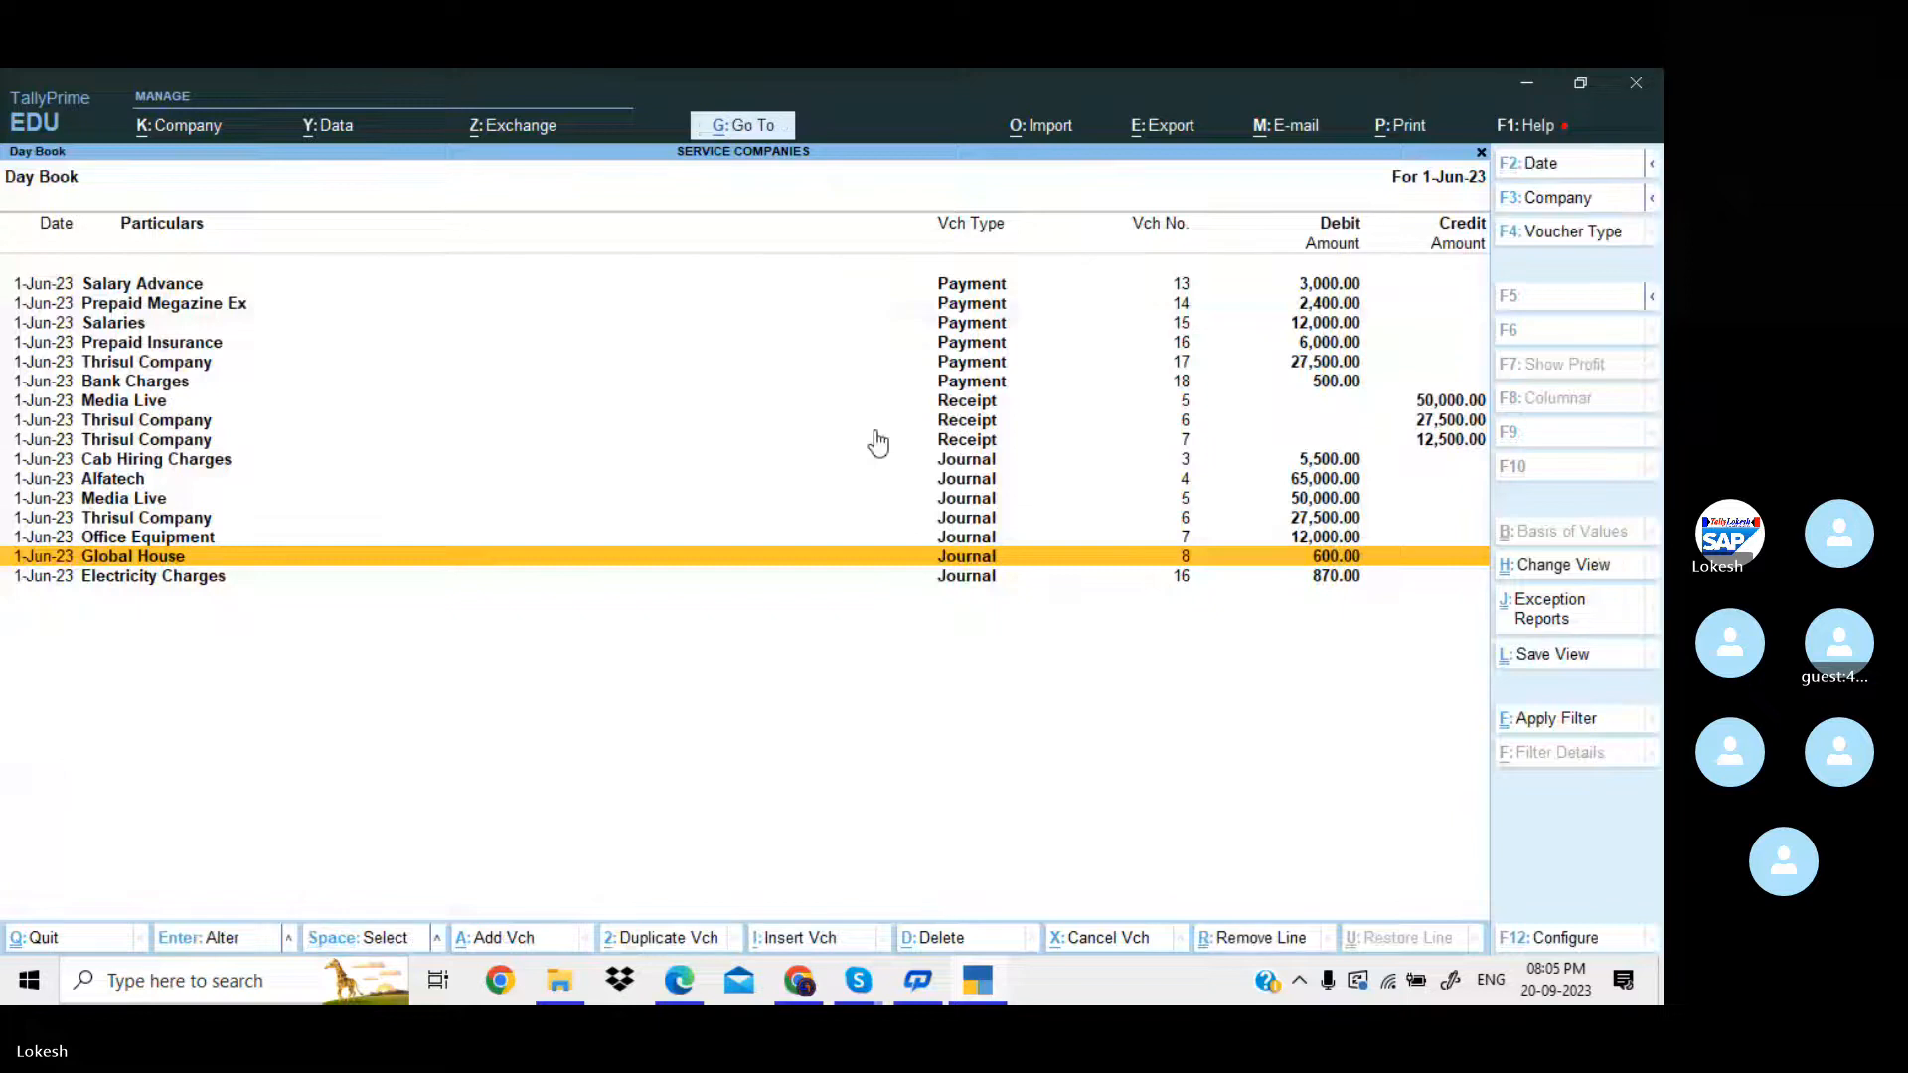
# Change the date of the Electricity Charges journal voucher for 870 to 31-Mar-24 and return to the Day Book.
pyautogui.press('Down')
pyautogui.press('Return')
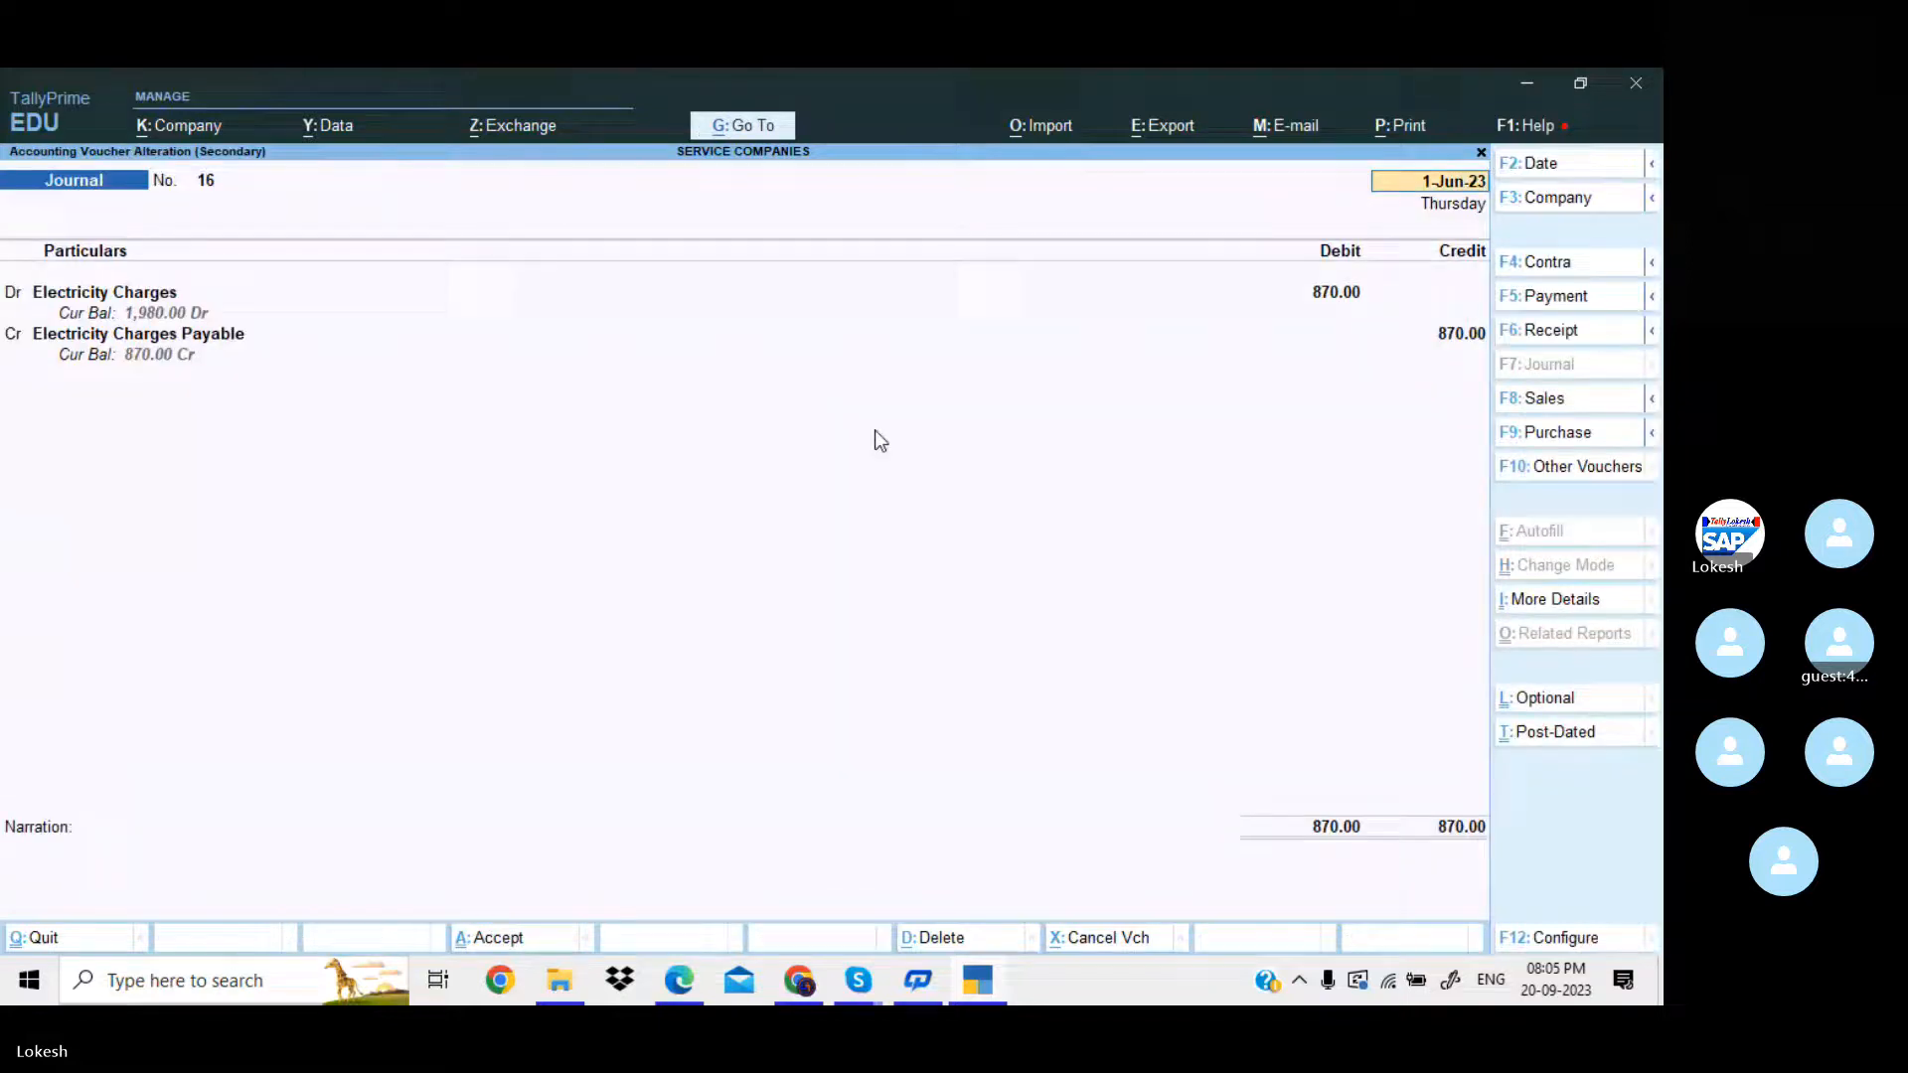
pyautogui.press('Return')
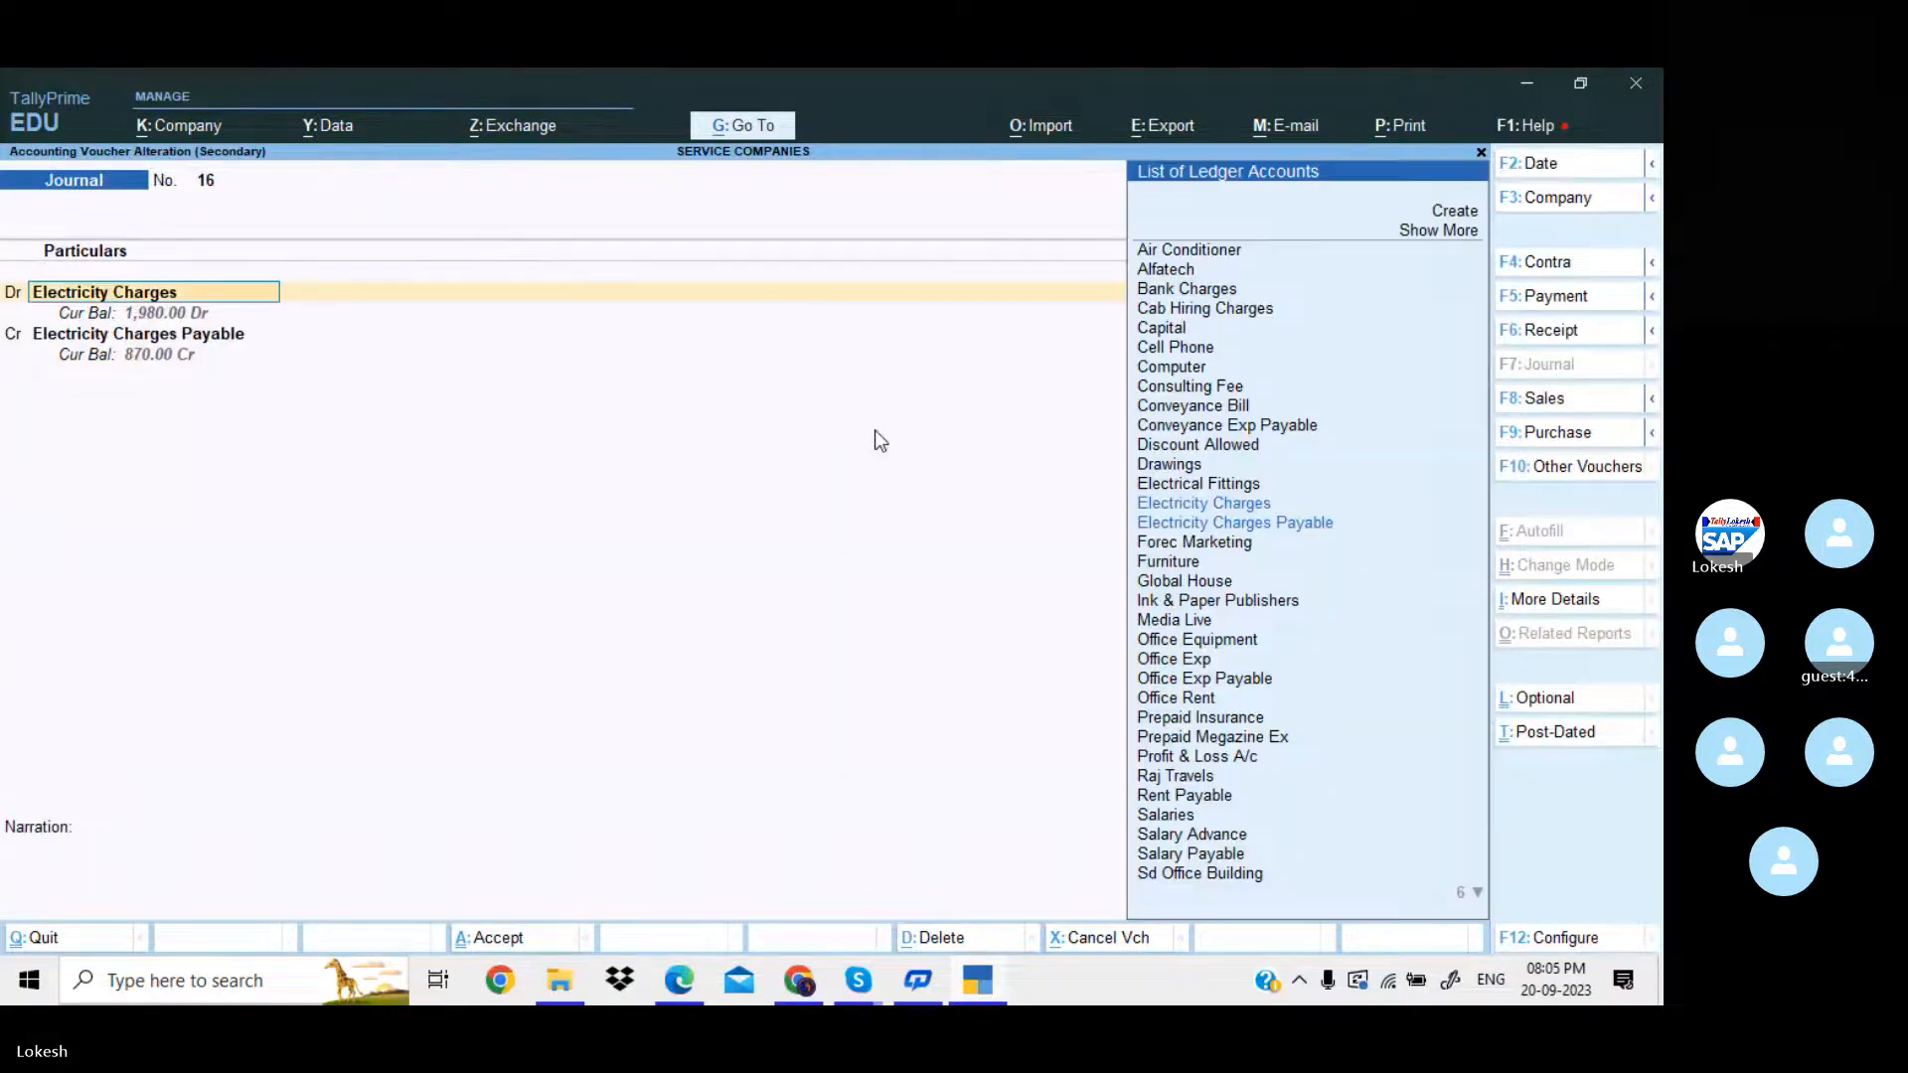
pyautogui.press('pageup')
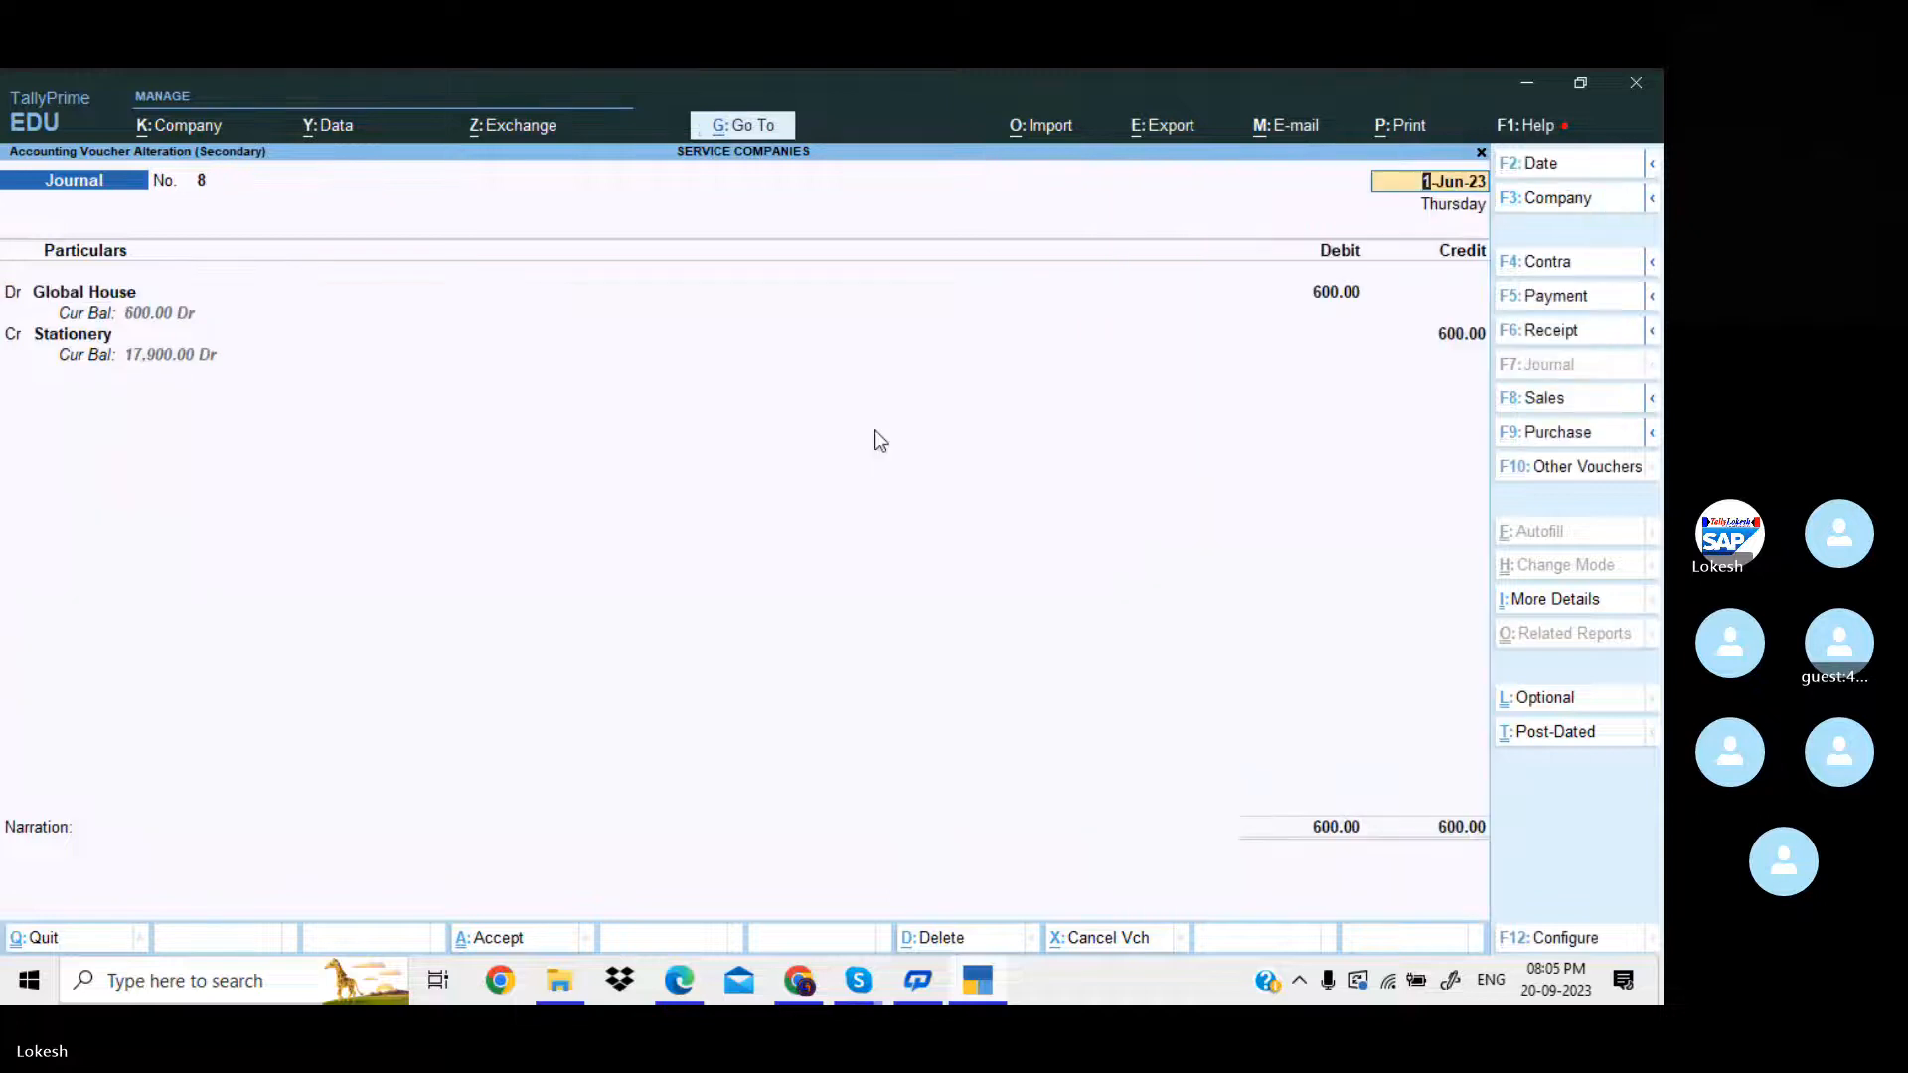
pyautogui.press('Escape')
pyautogui.press('Escape')
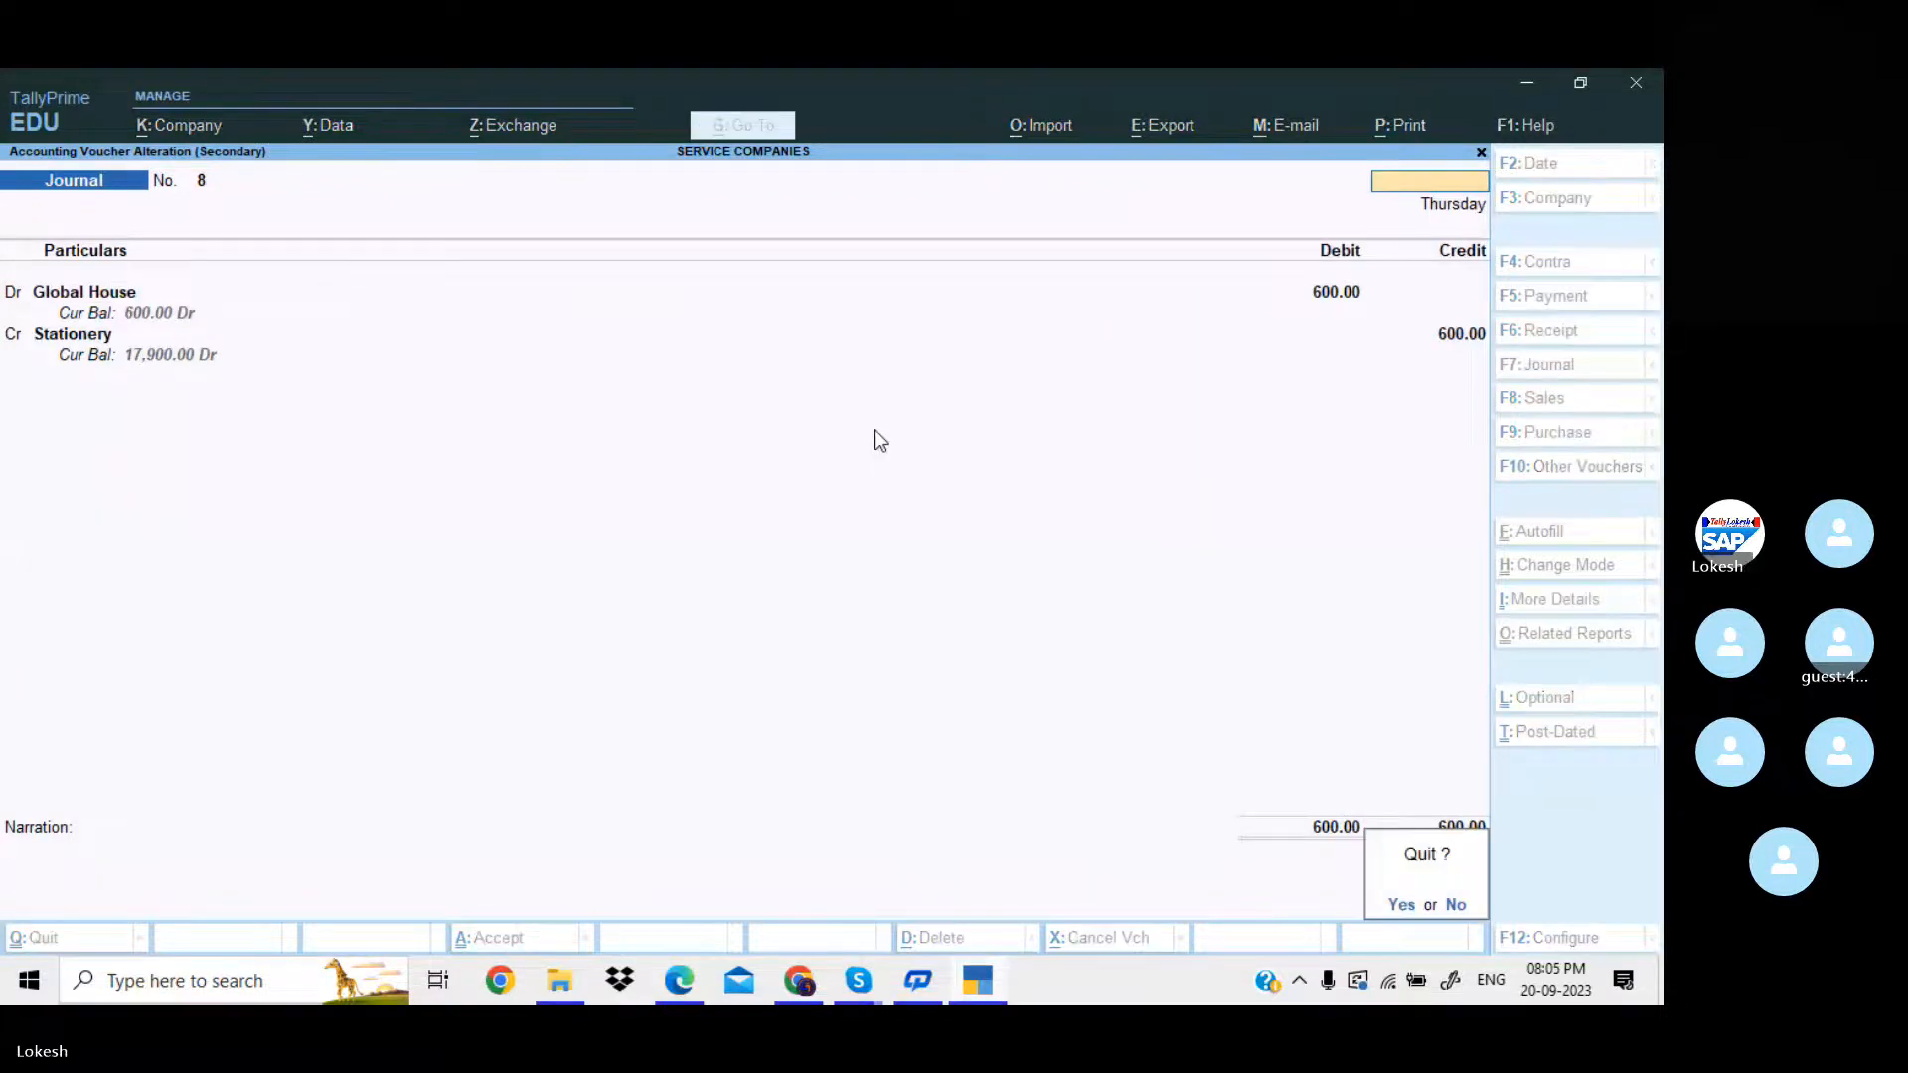
pyautogui.press('y')
# Set the Day Book period from 1-3-2024 to 31-3-2024, check the redated journal vouchers and leave the report.
pyautogui.hotkey('alt', 'F2')
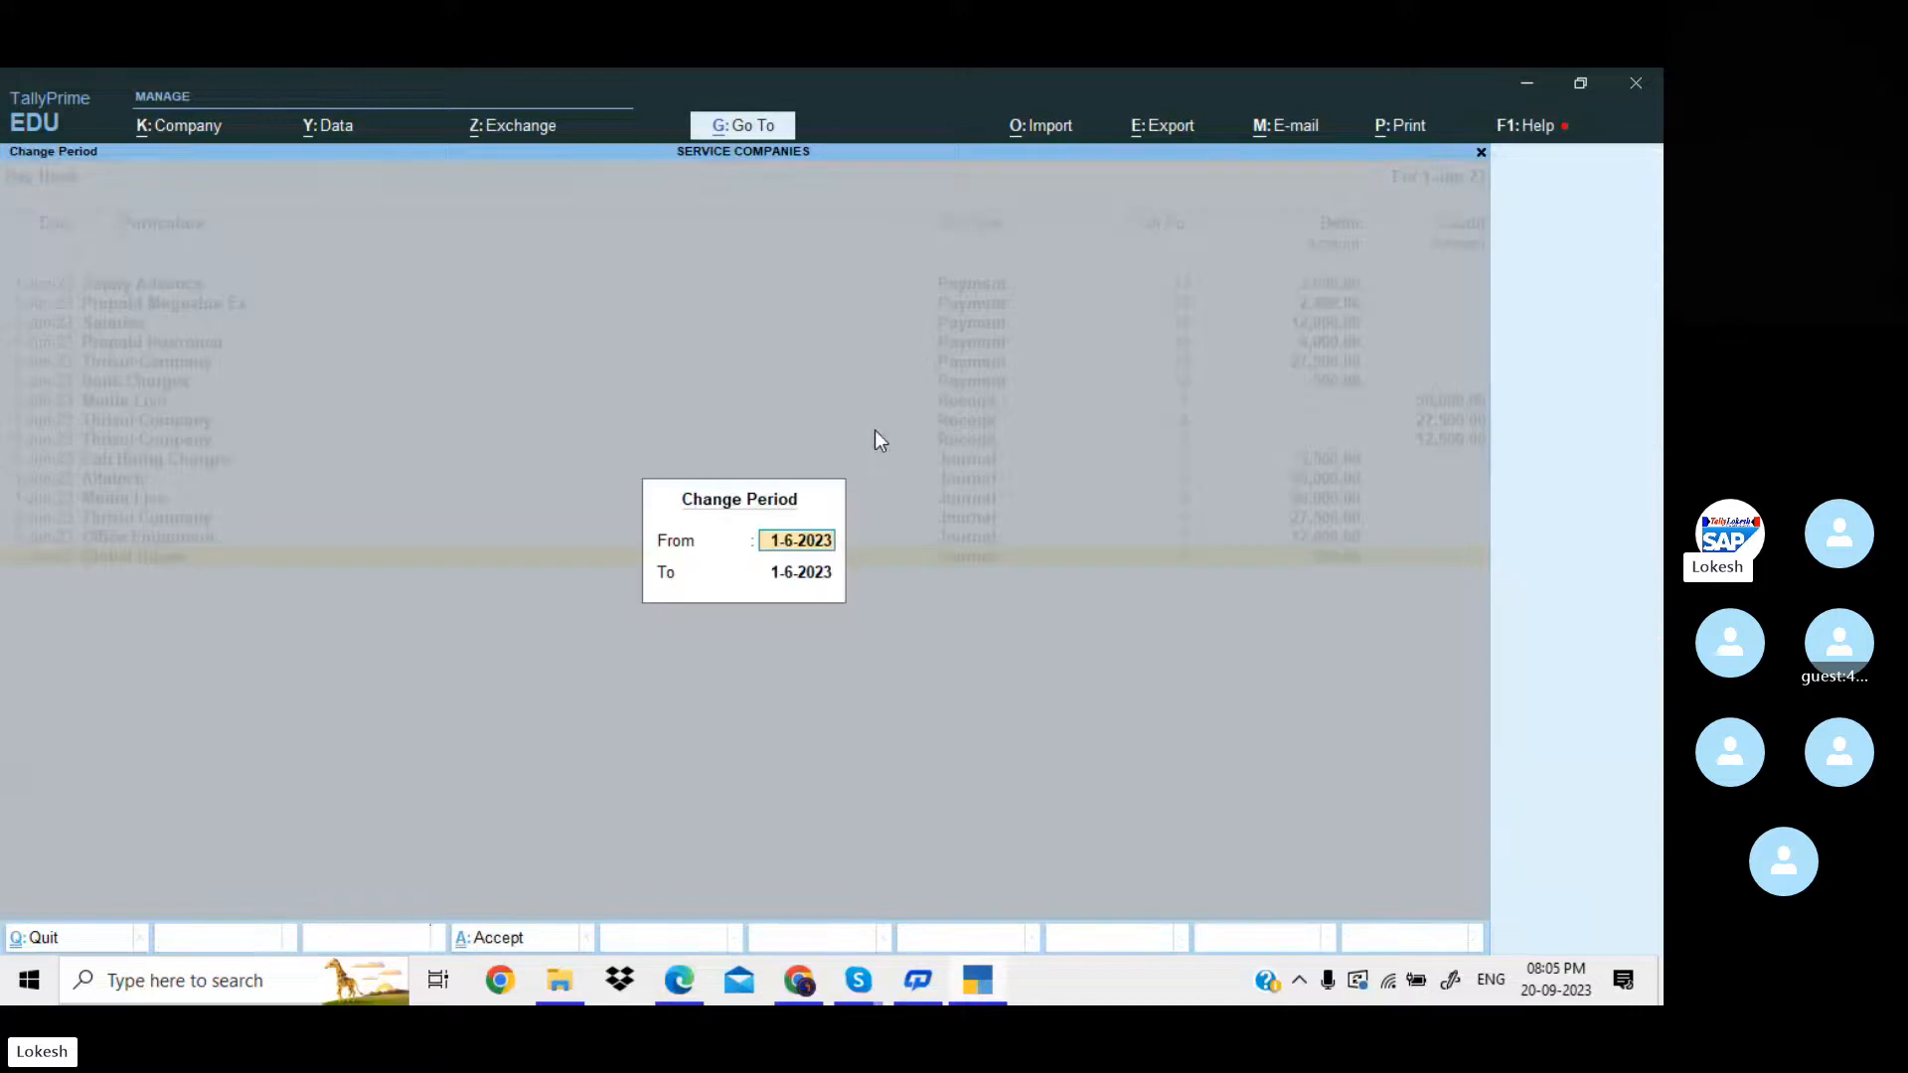
pyautogui.write('1-3-2024')
pyautogui.press('Return')
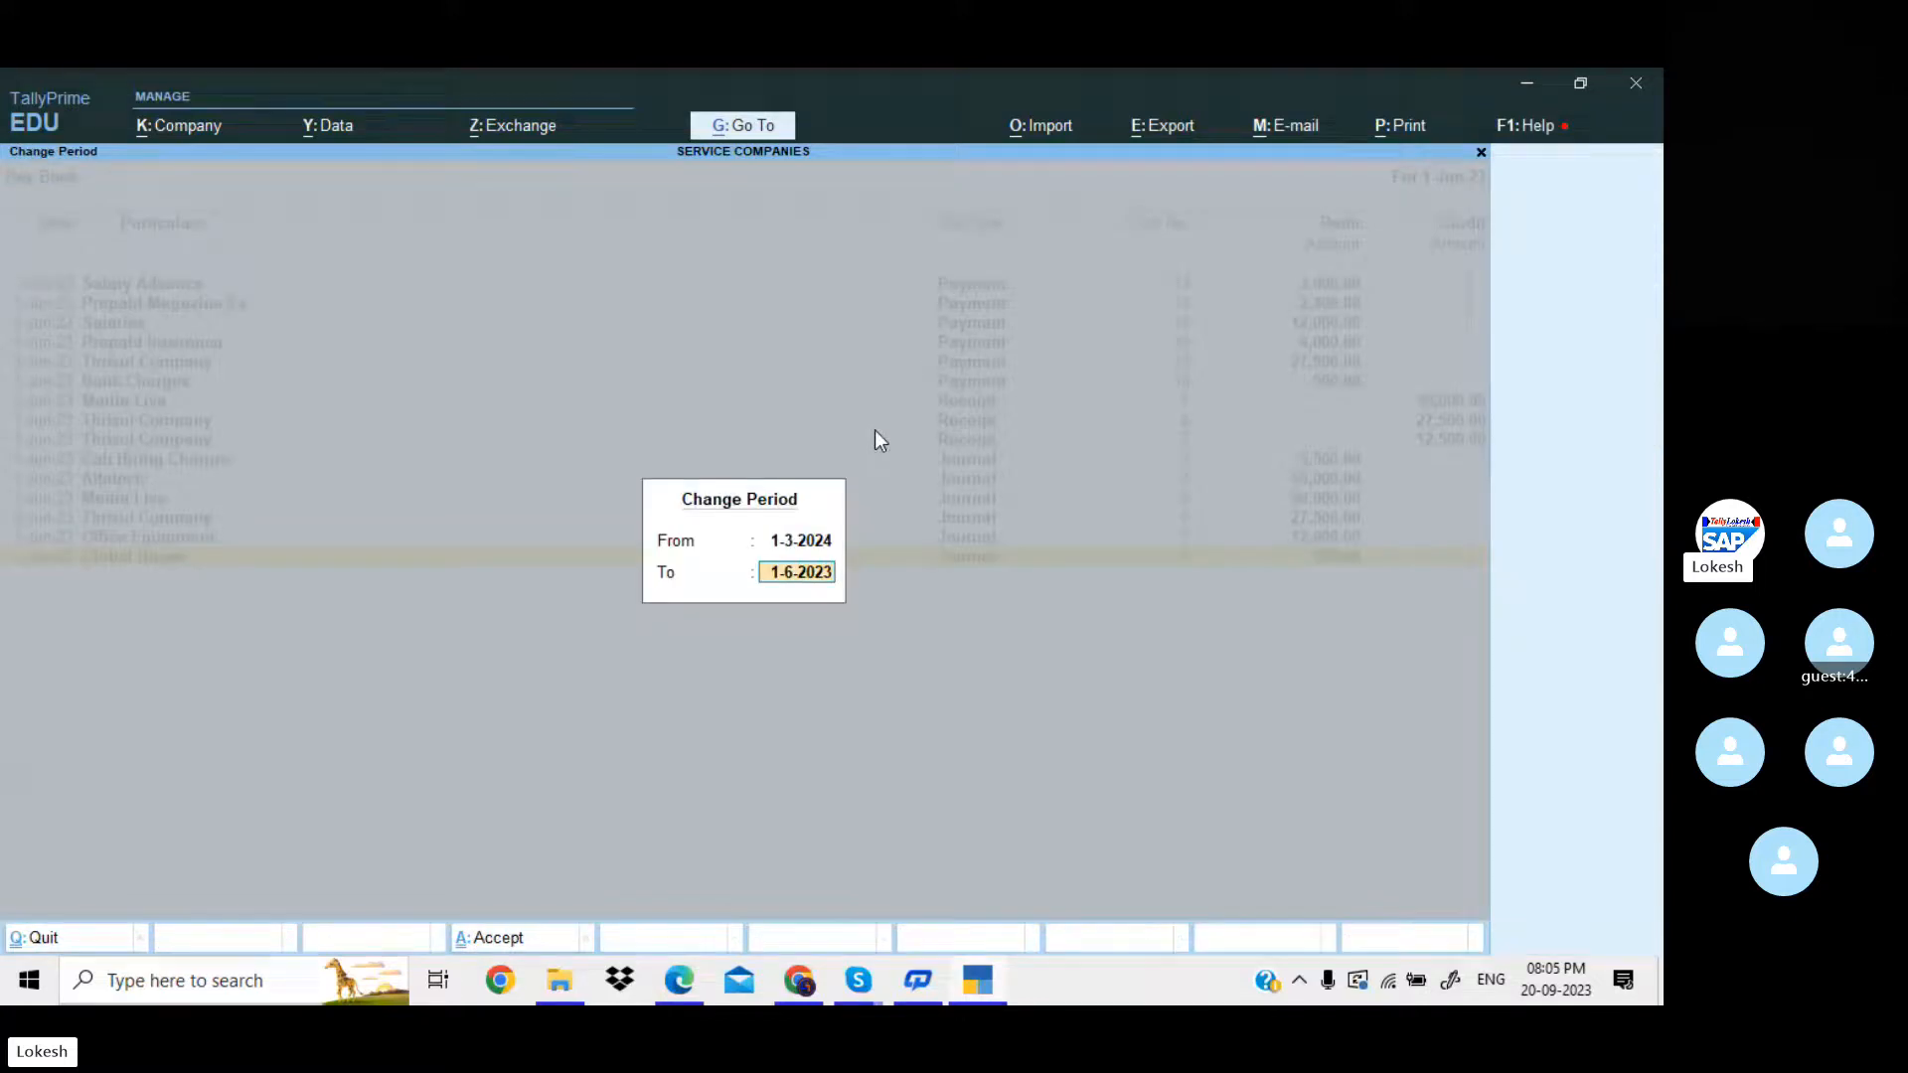
pyautogui.write('31-3-24')
pyautogui.press('Return')
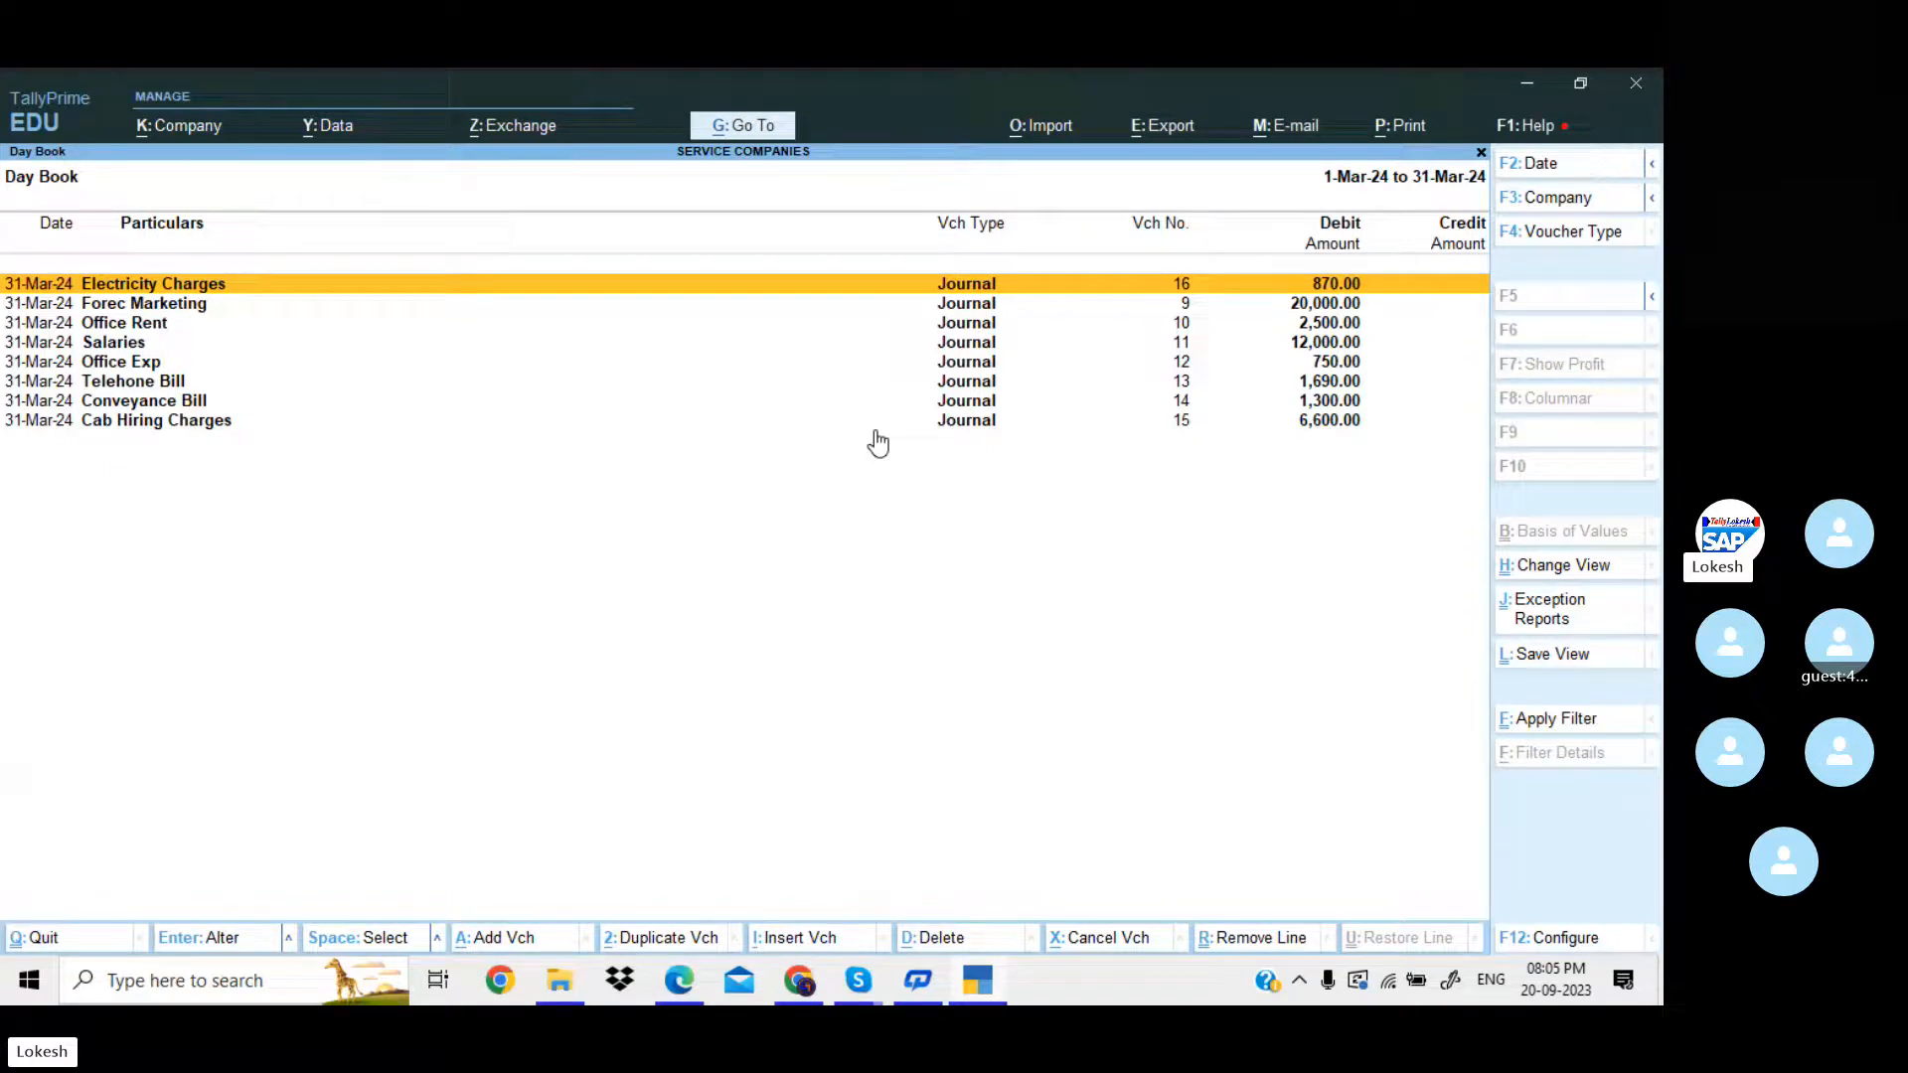
pyautogui.press('Escape')
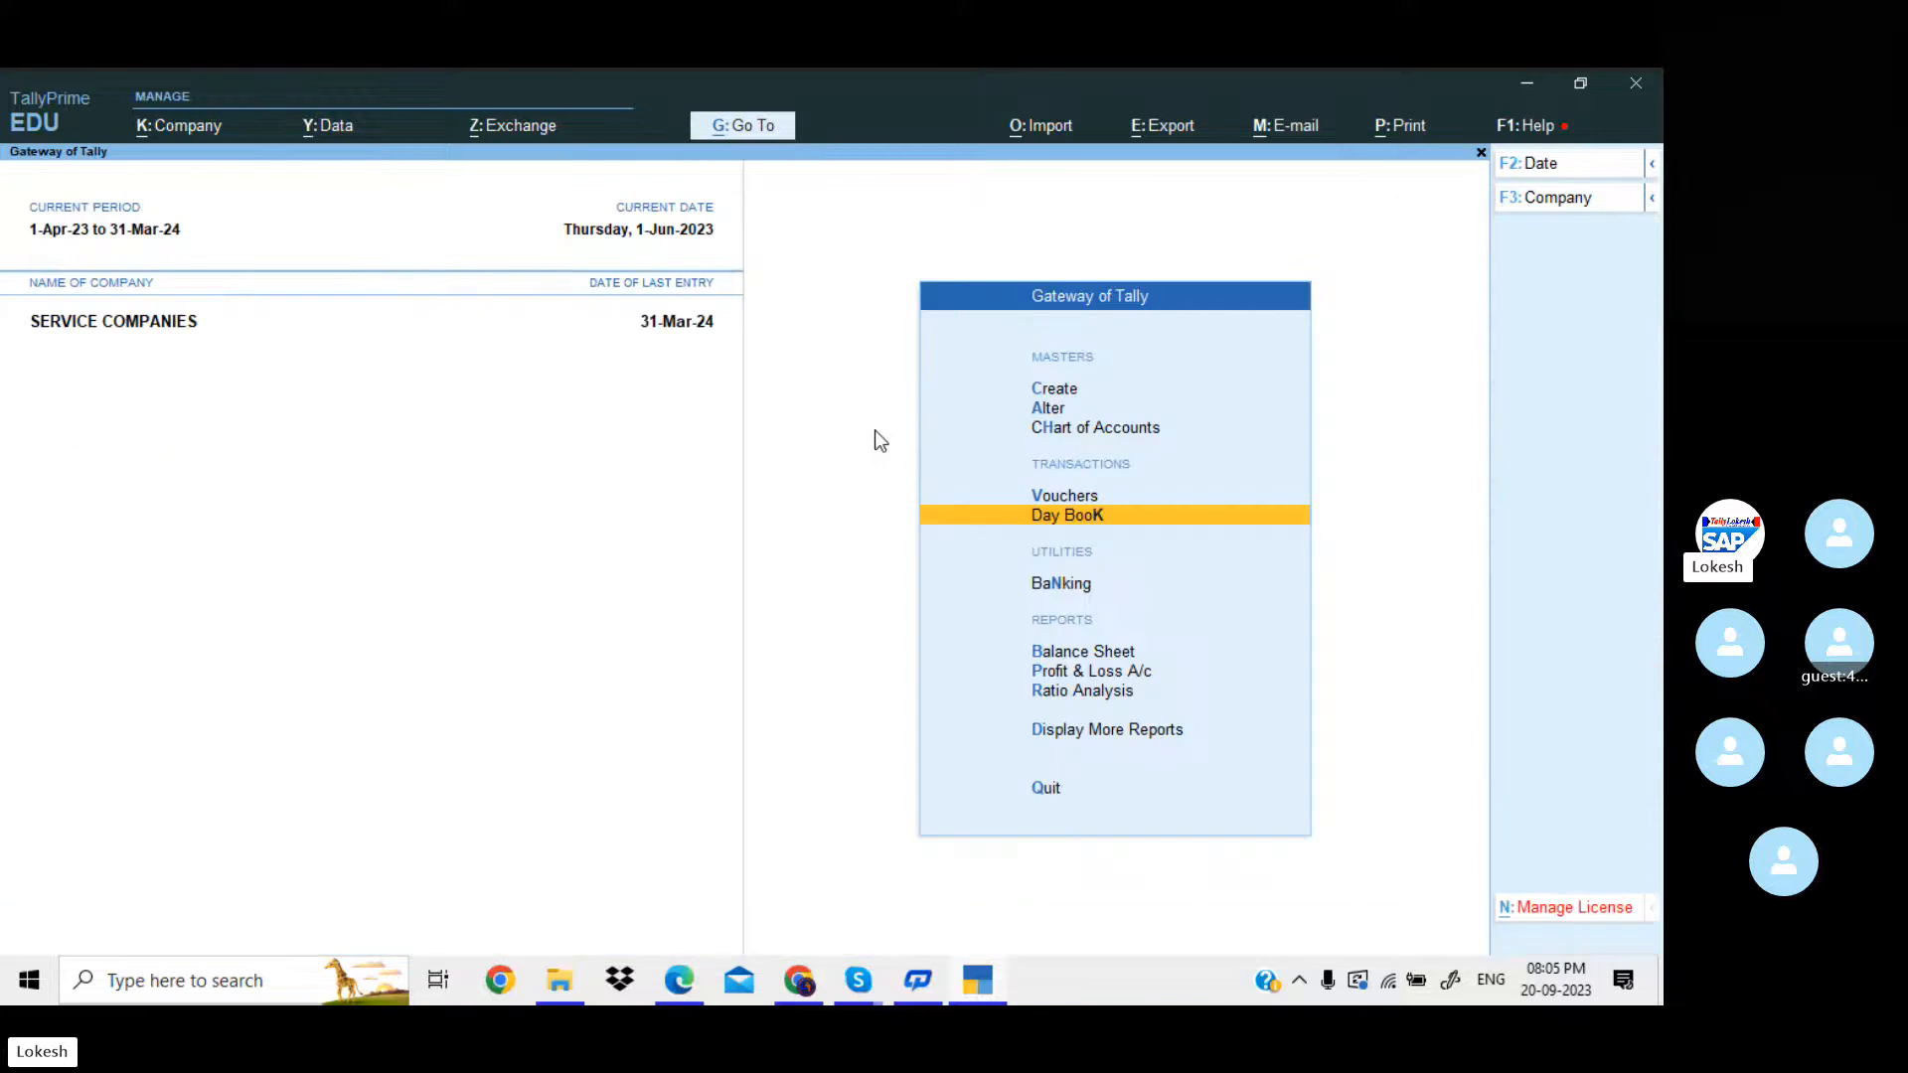
# Start a new journal voucher and create a Depreciation ledger under Indirect Expenses as its debit account.
pyautogui.press('Up')
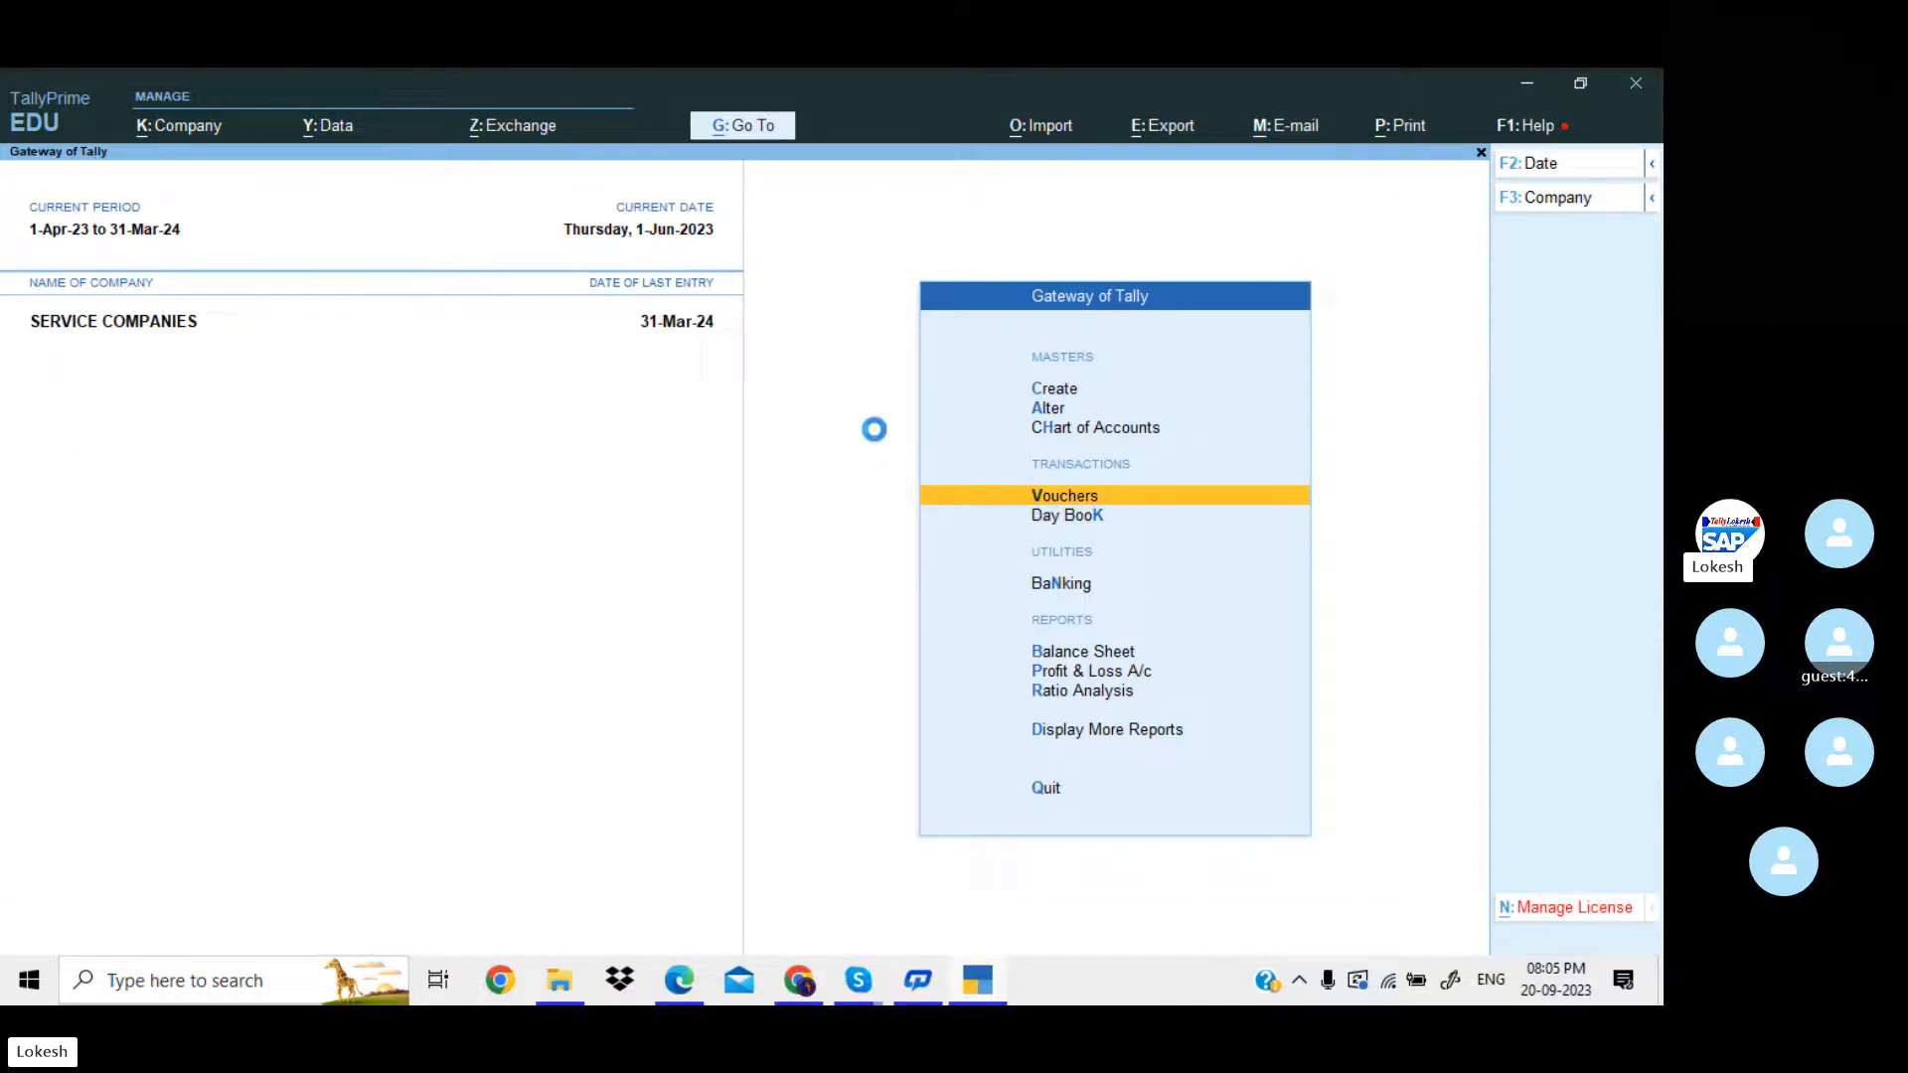
pyautogui.press('Return')
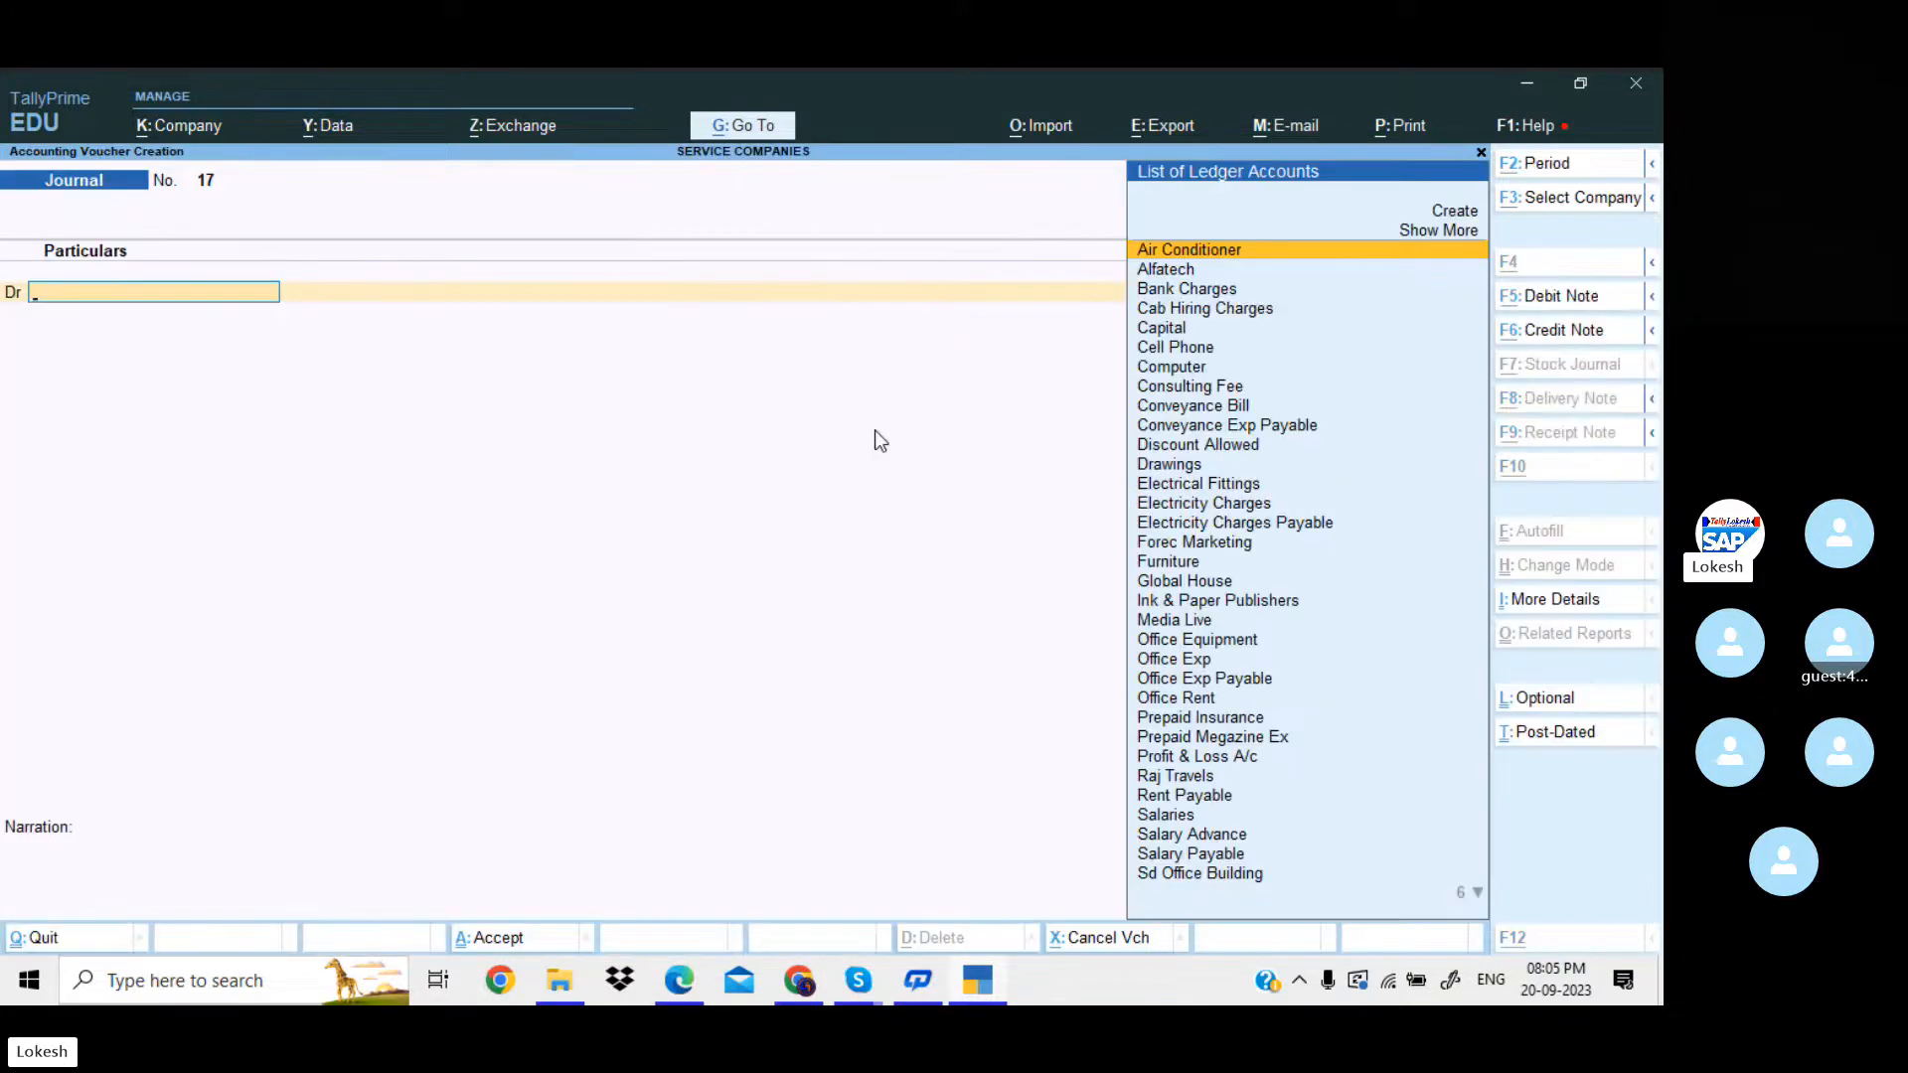
pyautogui.hotkey('alt', 'c')
pyautogui.write('Depreciation')
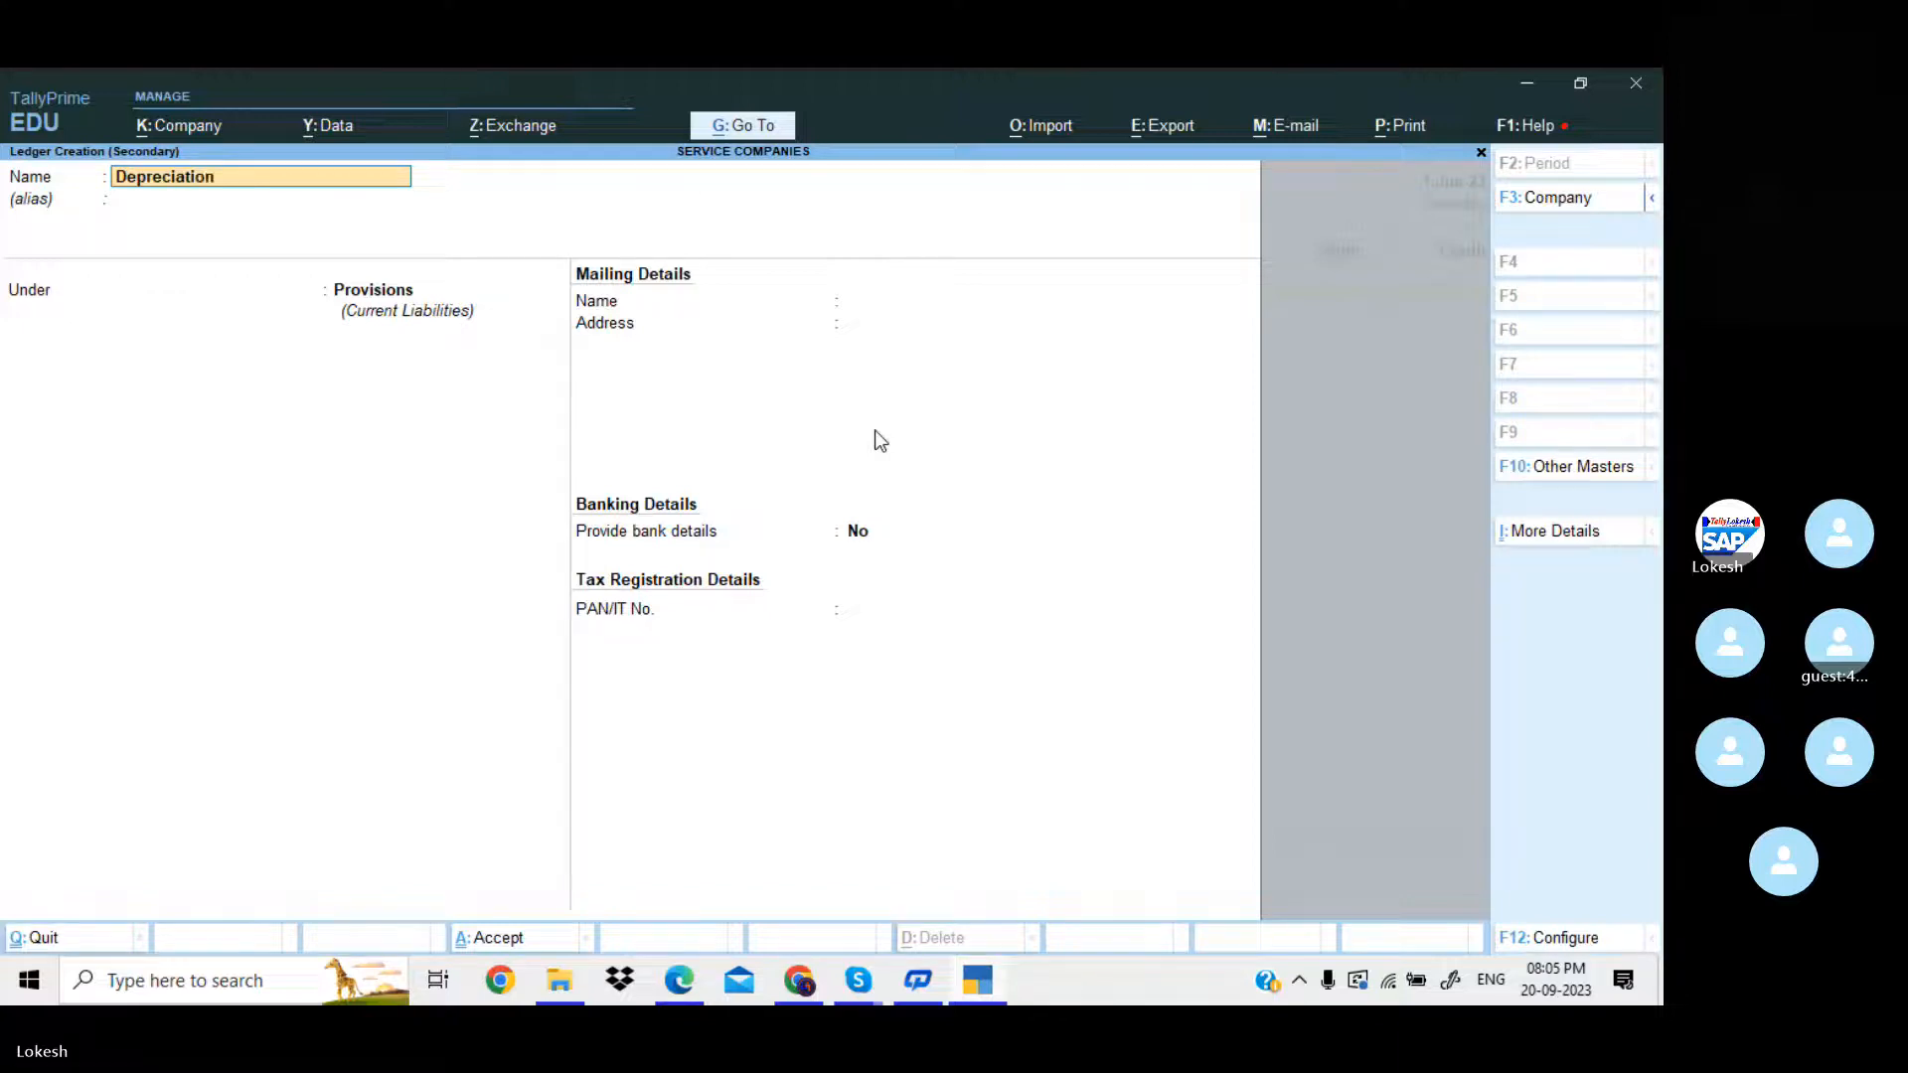
pyautogui.press('Return')
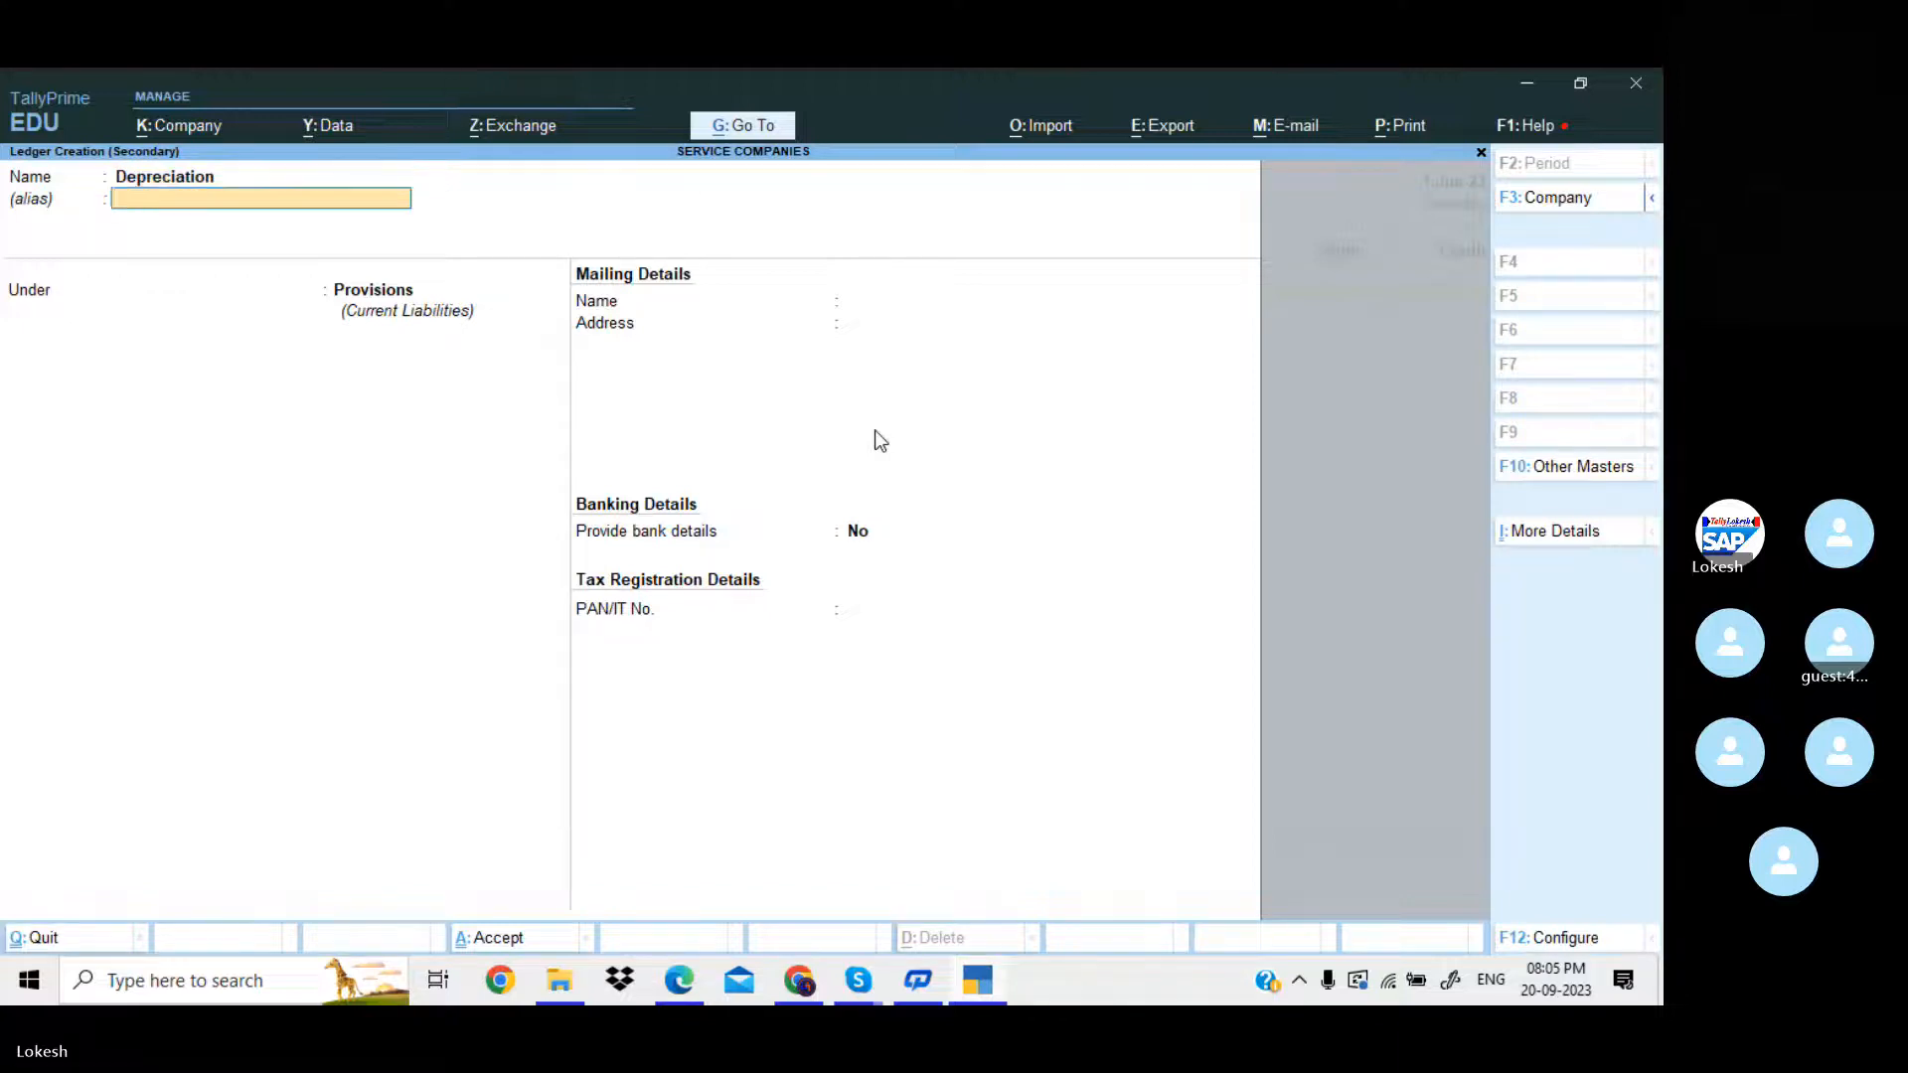
pyautogui.write('Ind')
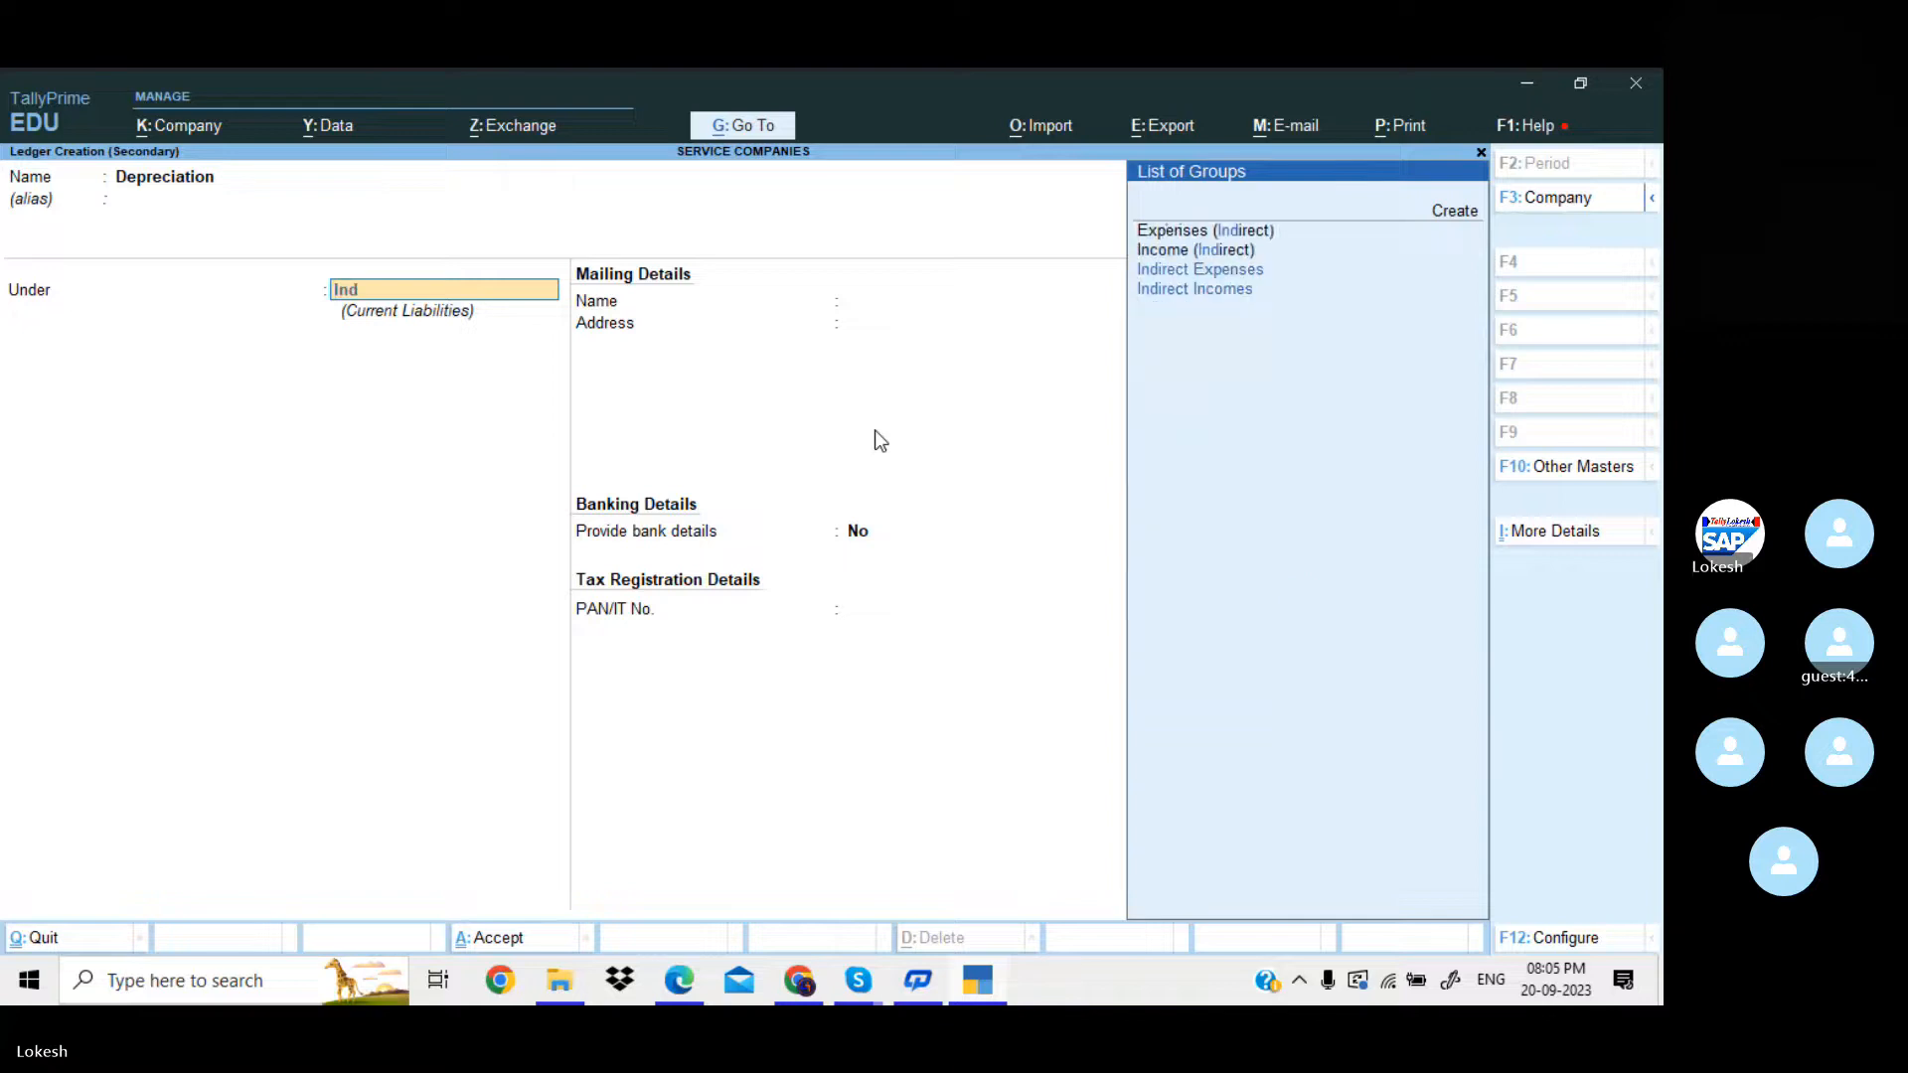
pyautogui.press('Return')
pyautogui.press('Return')
pyautogui.press('Return')
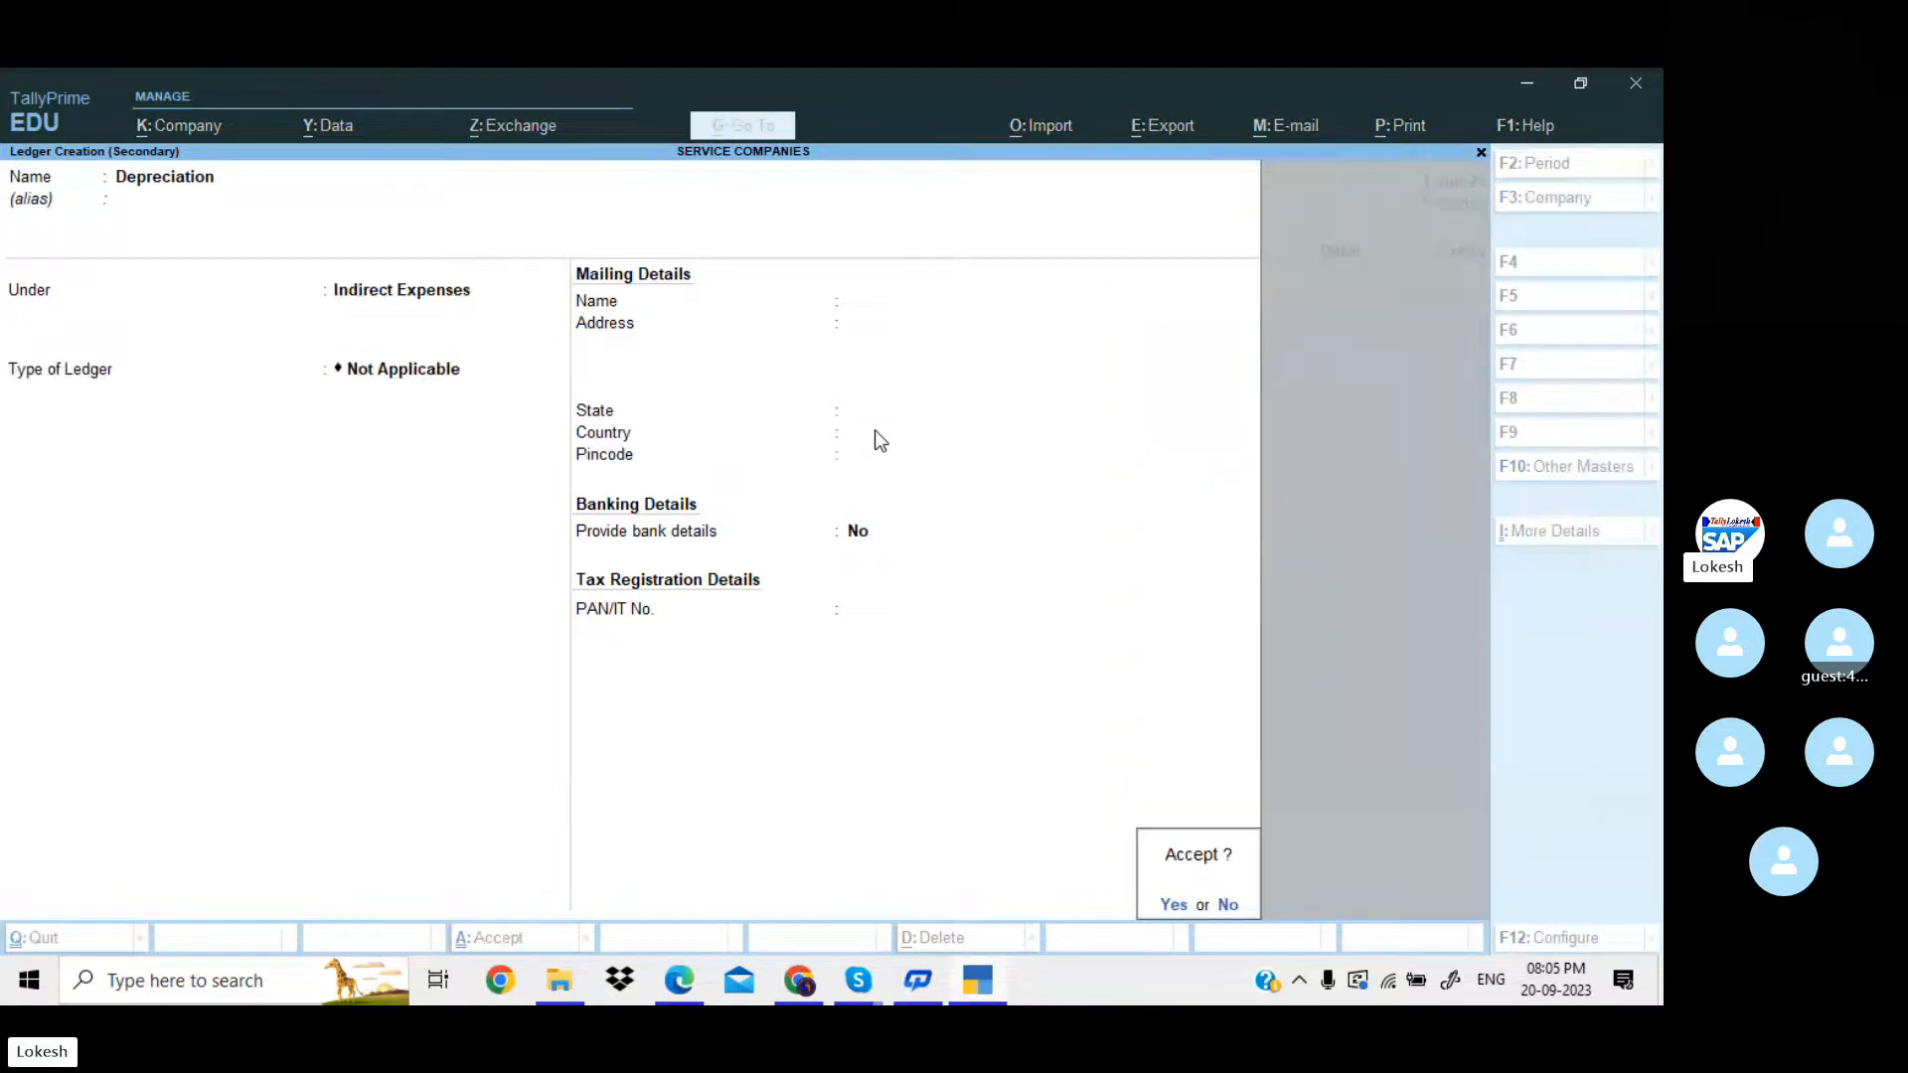
pyautogui.press('Return')
# Consult the depreciation total in the PDF in Edge and debit Depreciation with 14401 in the TallyPrime journal voucher.
pyautogui.hotkey('alt', 'Tab')
pyautogui.scroll(-1, 805, 644)
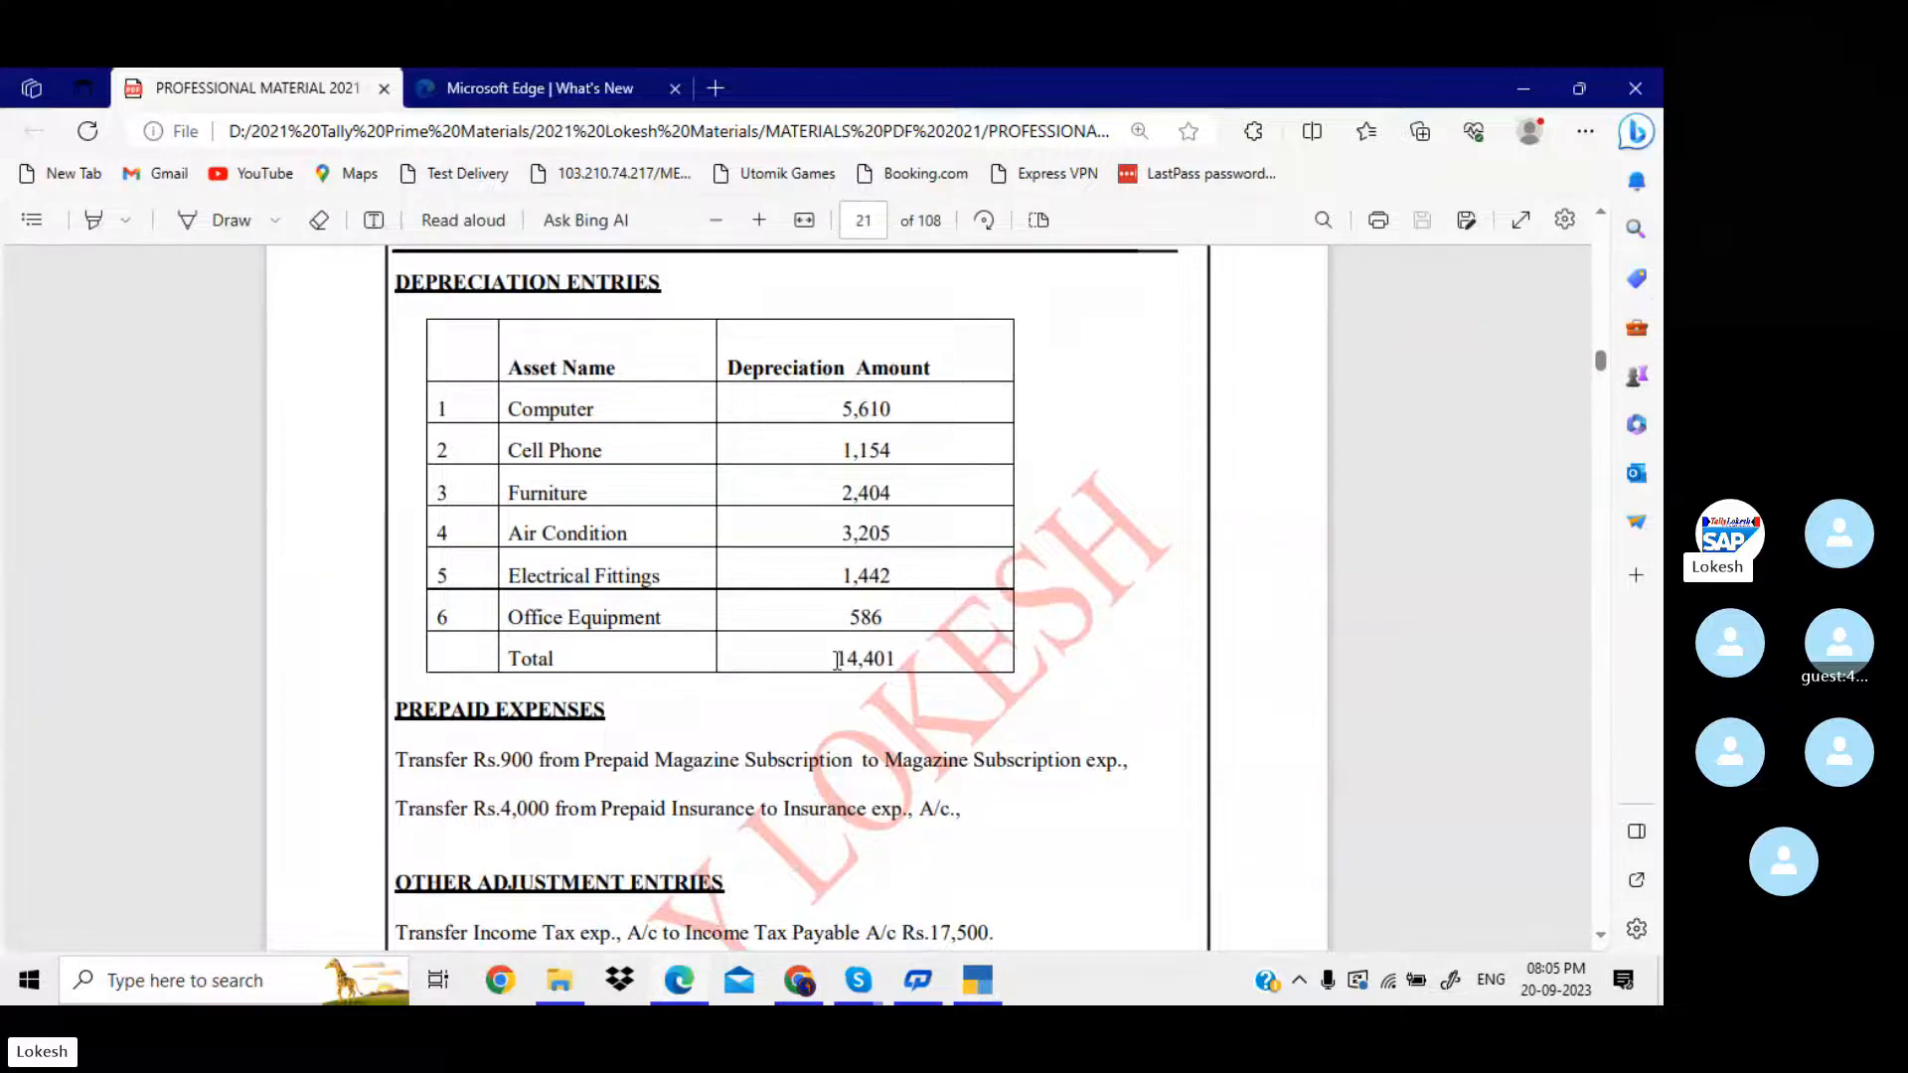
pyautogui.hotkey('alt', 'Tab')
pyautogui.write('1')
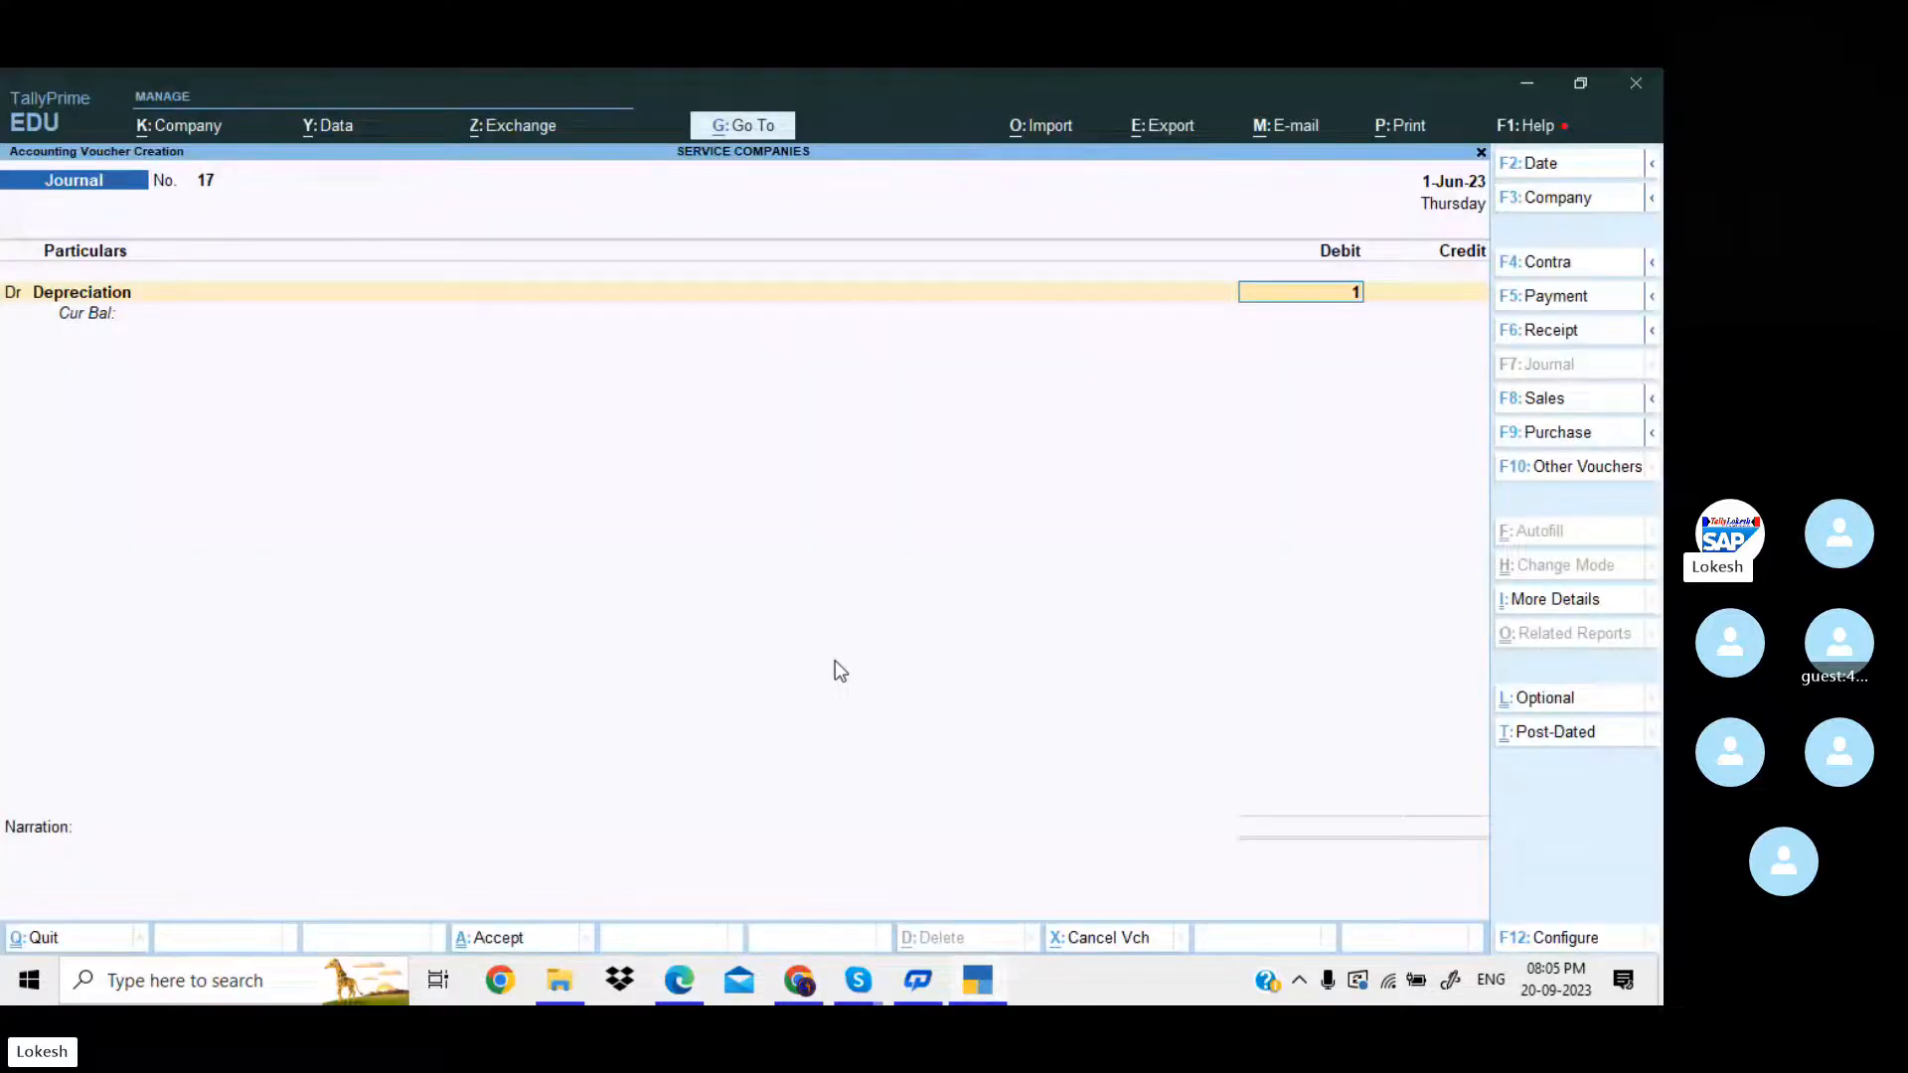
pyautogui.write('4401')
pyautogui.press('Return')
pyautogui.press('Return')
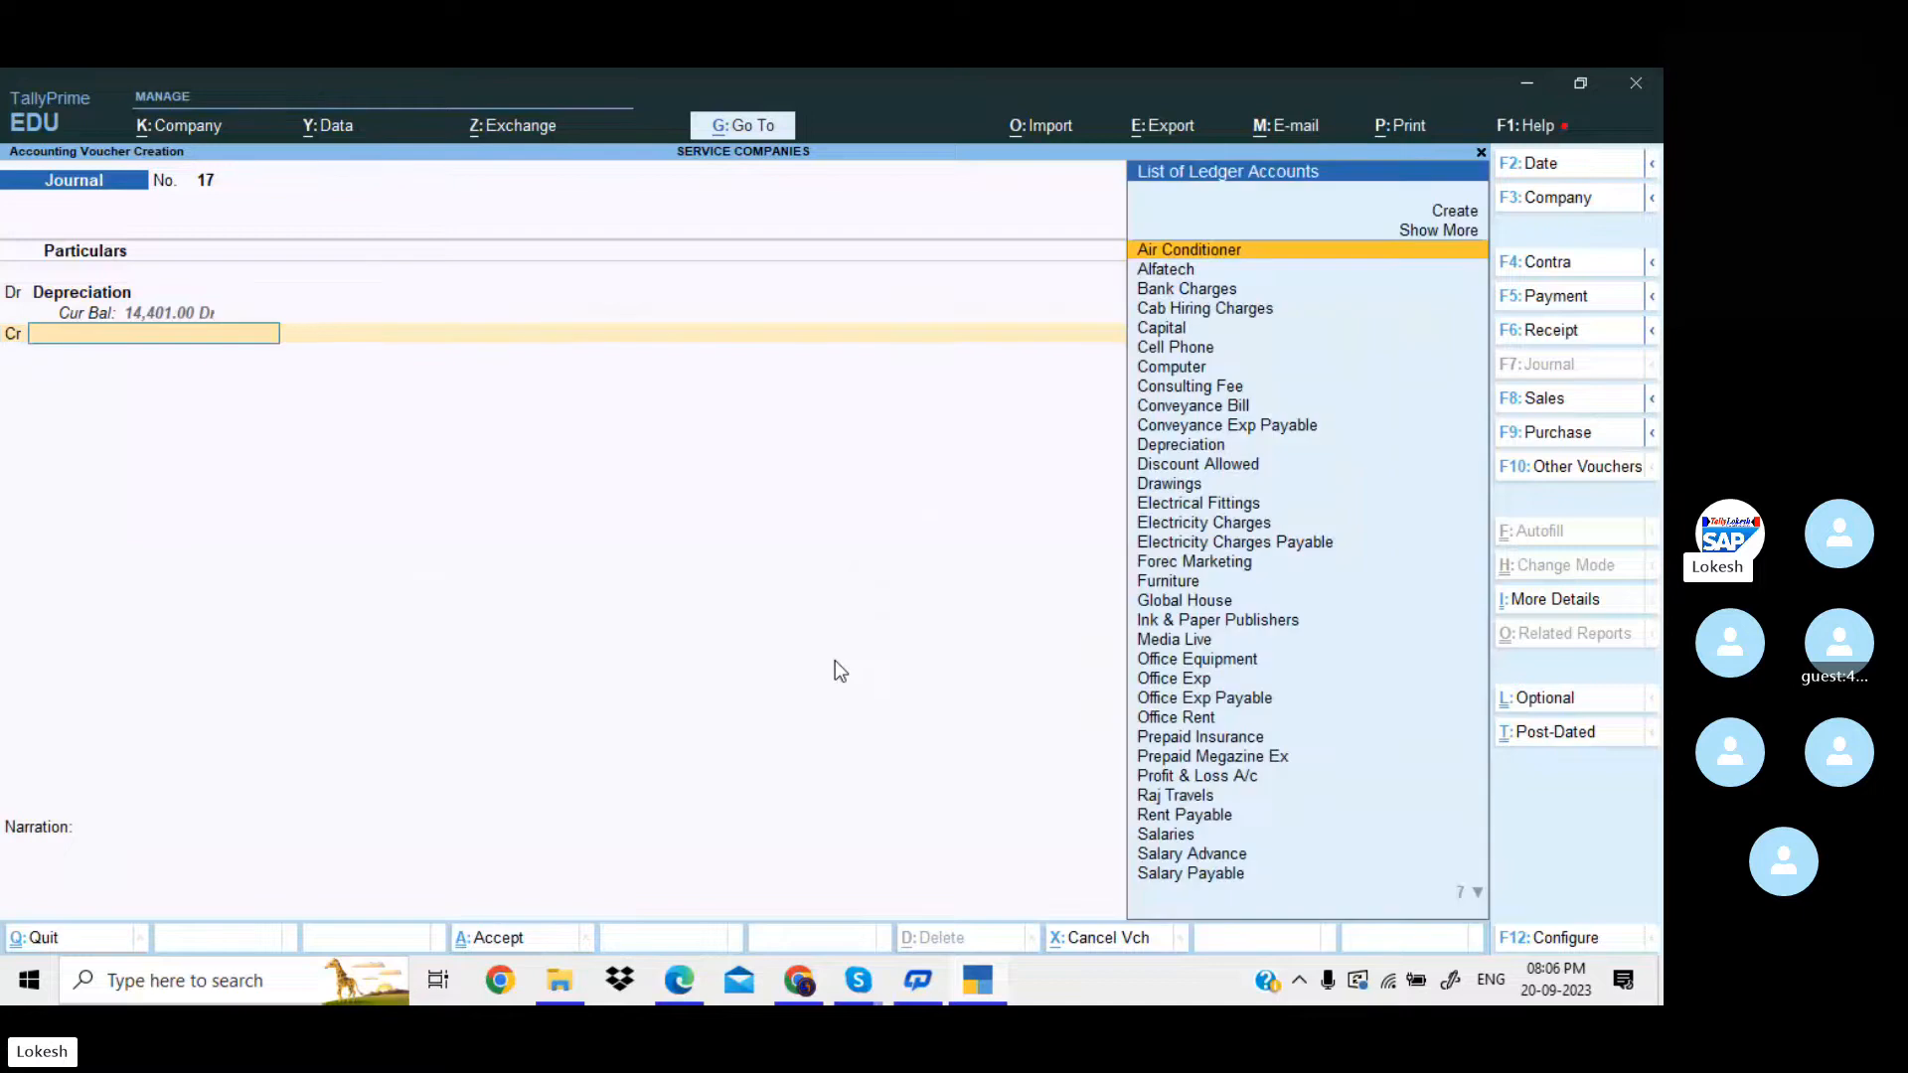
# Credit Computer with 5610 in the depreciation journal voucher, checking the asset and amount in the PDF in Edge.
pyautogui.hotkey('alt', 'Tab')
pyautogui.hotkey('alt', 'Tab')
pyautogui.write('com')
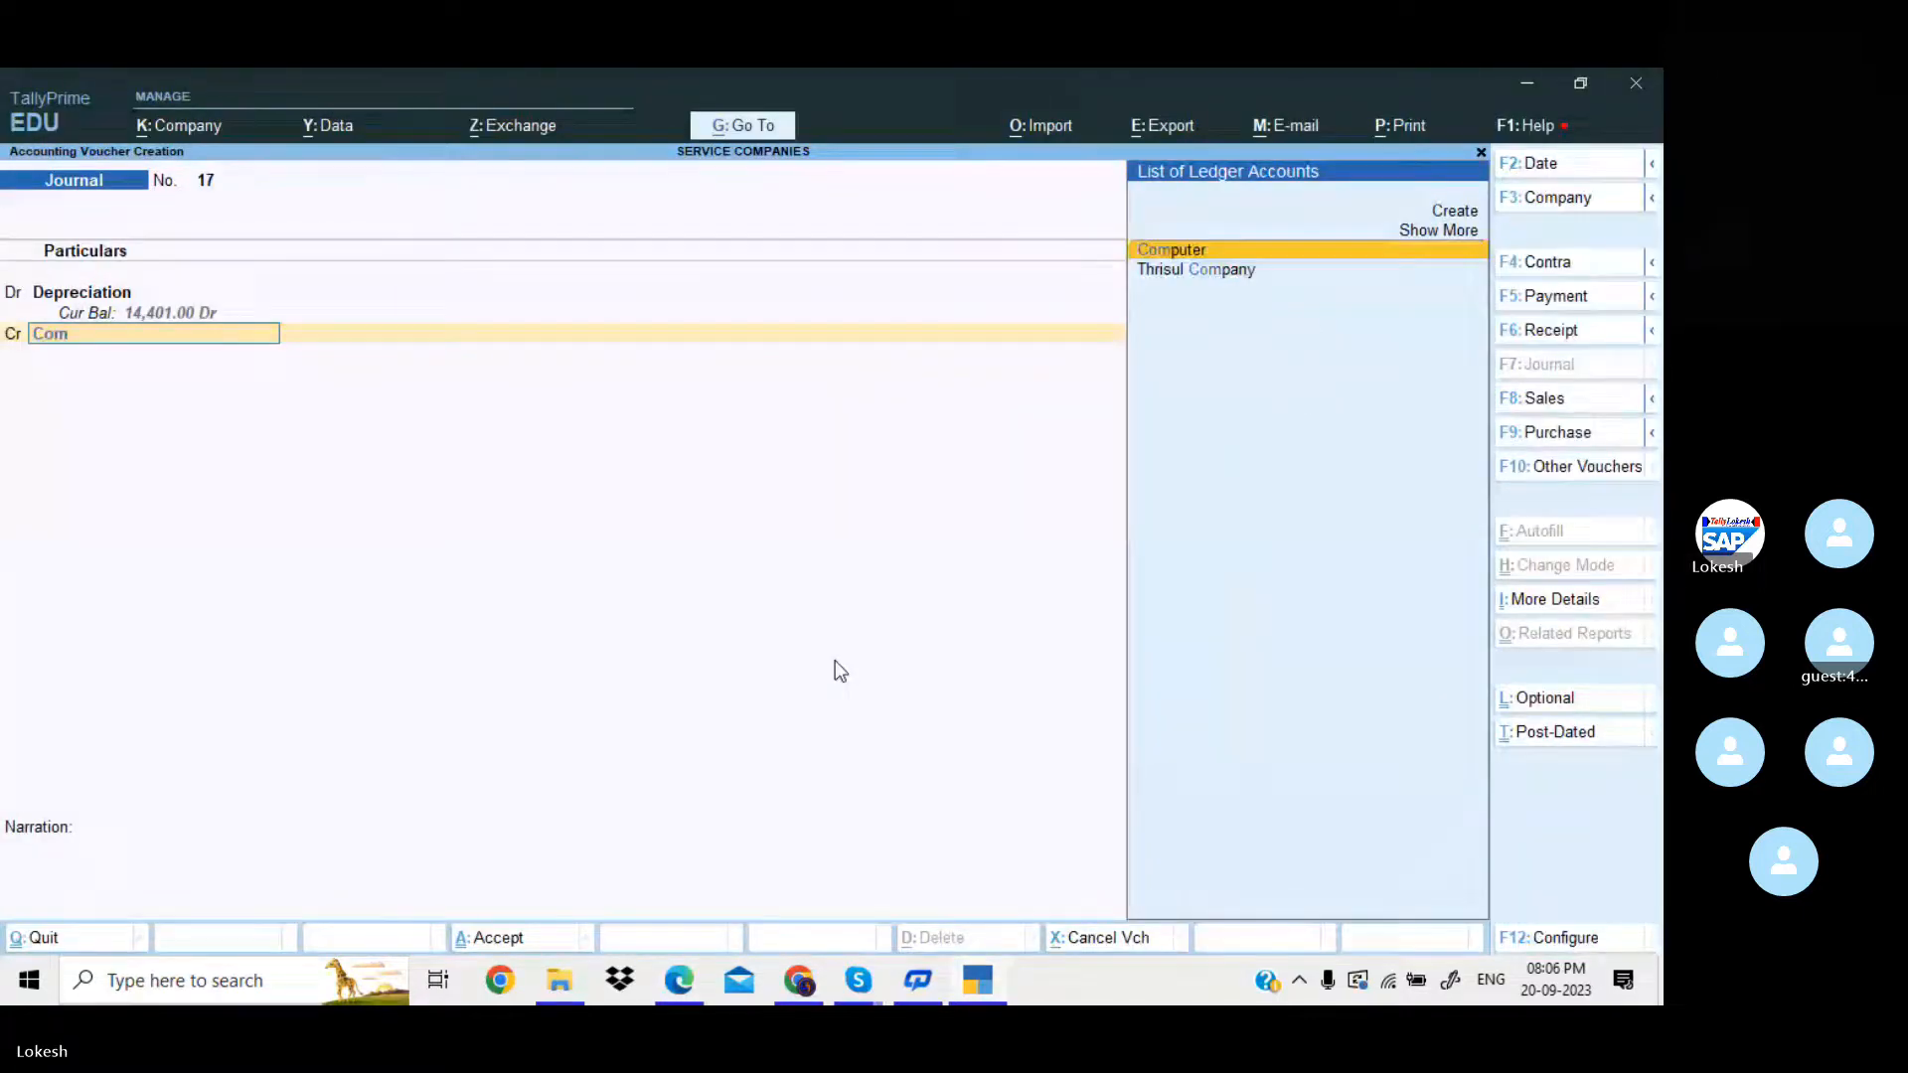
pyautogui.press('Return')
pyautogui.hotkey('alt', 'Tab')
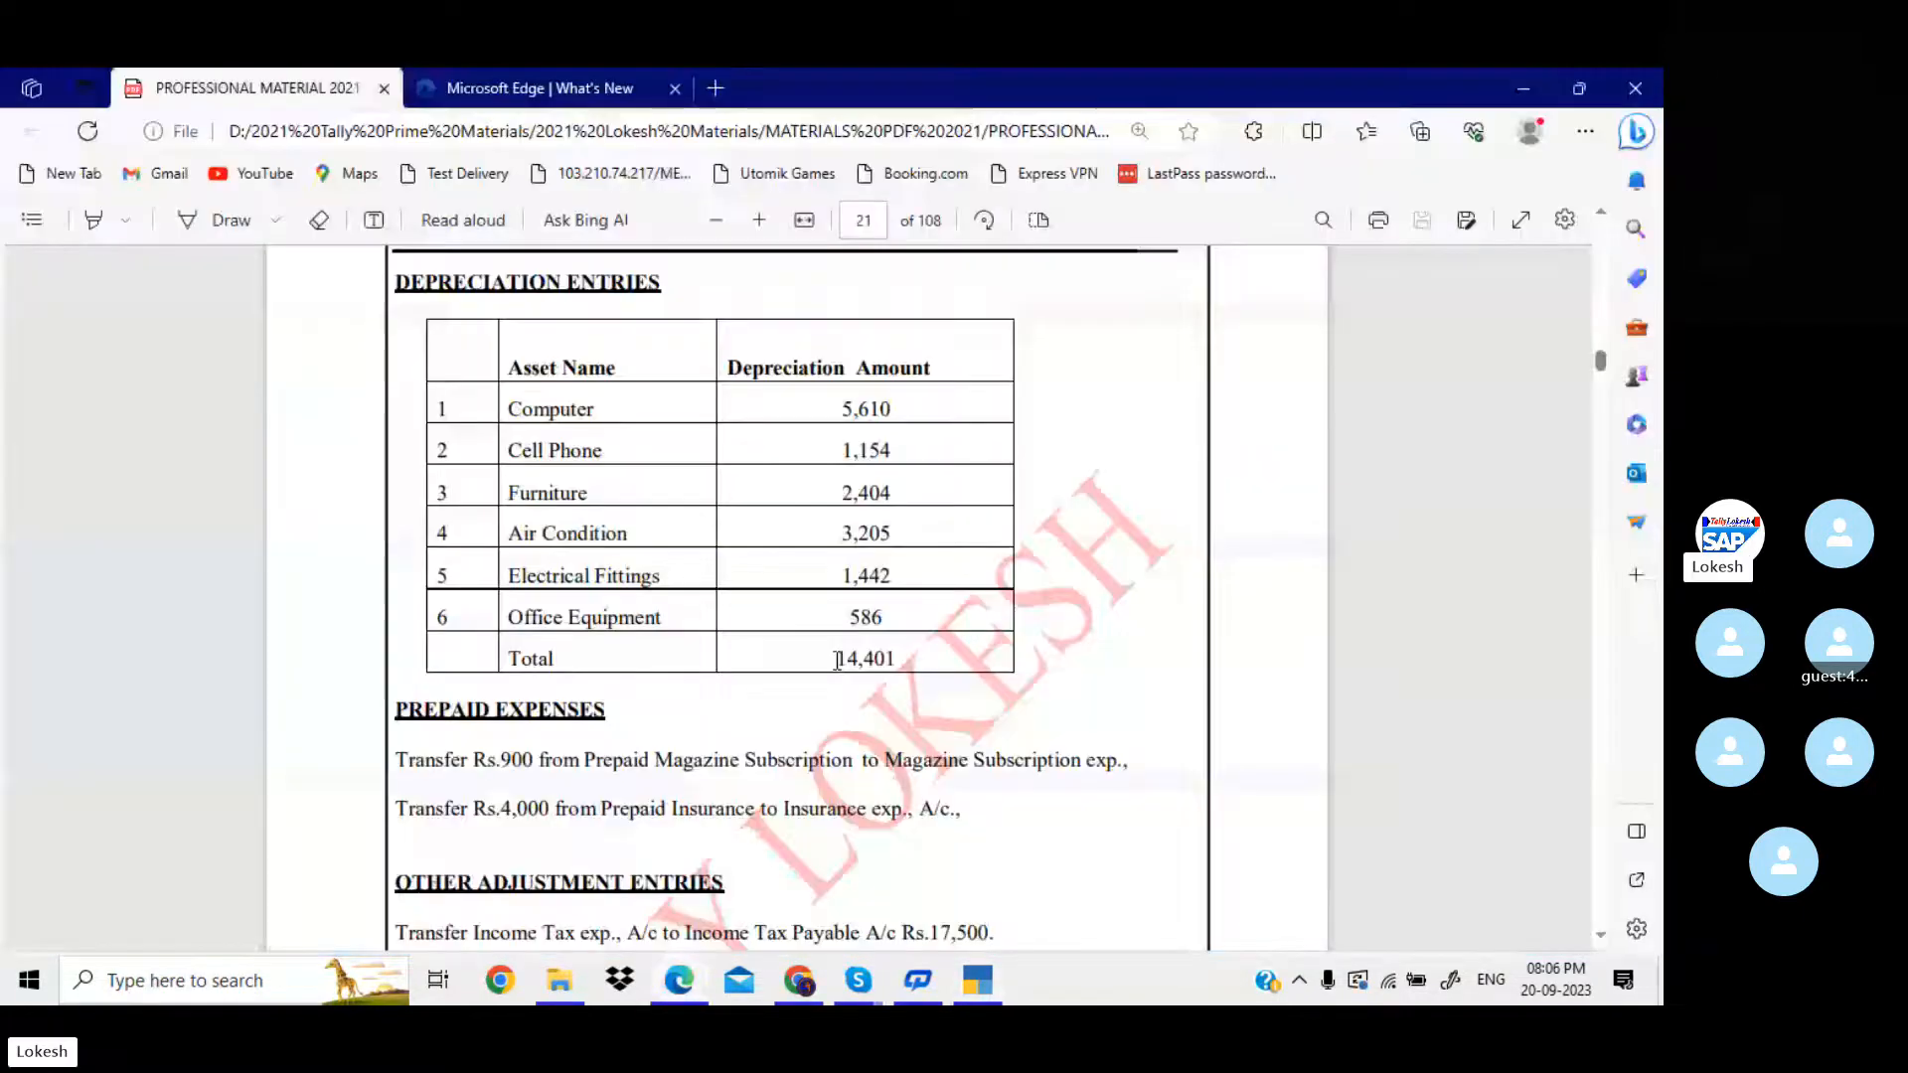
pyautogui.hotkey('alt', 'Tab')
pyautogui.write('5610')
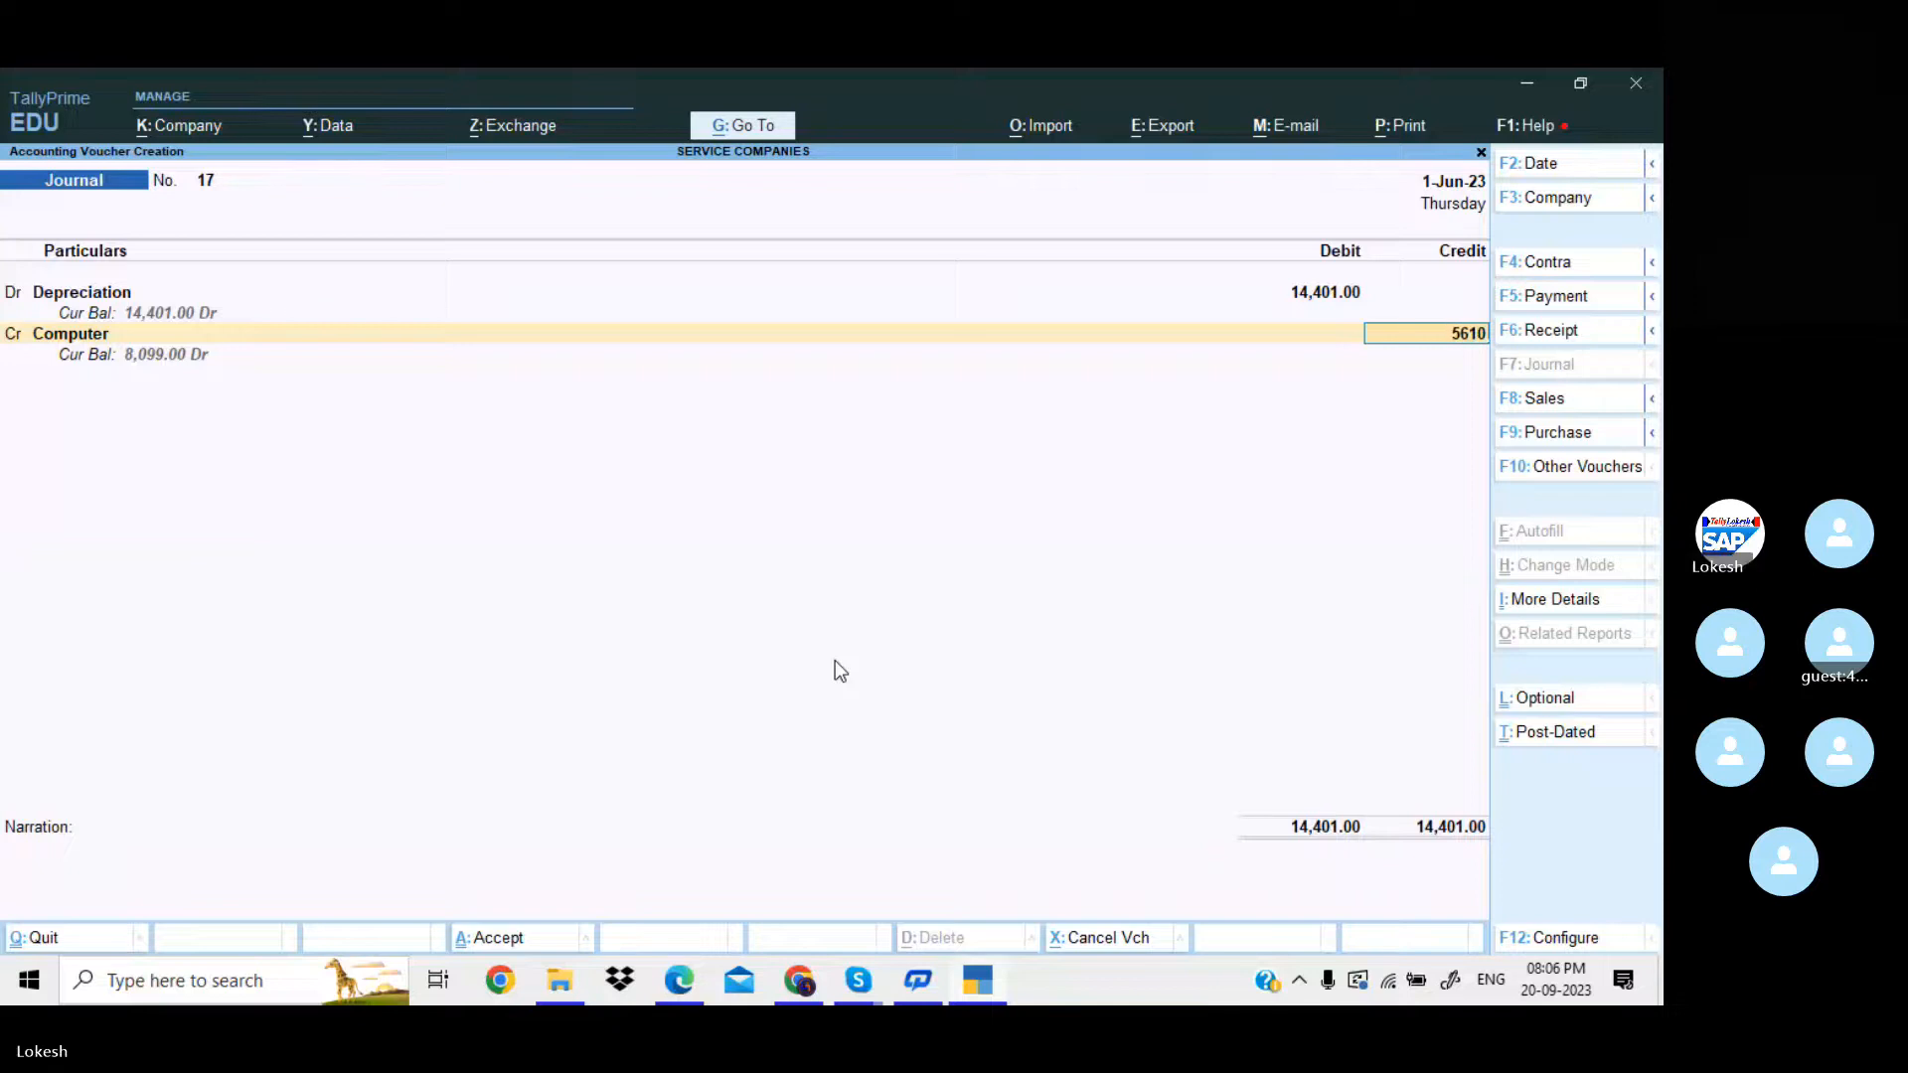
pyautogui.hotkey('alt', 'Tab')
# Add a credit line for Cell Phone with 1154, the amount given in the PDF's depreciation table.
pyautogui.hotkey('alt', 'Tab')
pyautogui.press('Return')
pyautogui.write('ce')
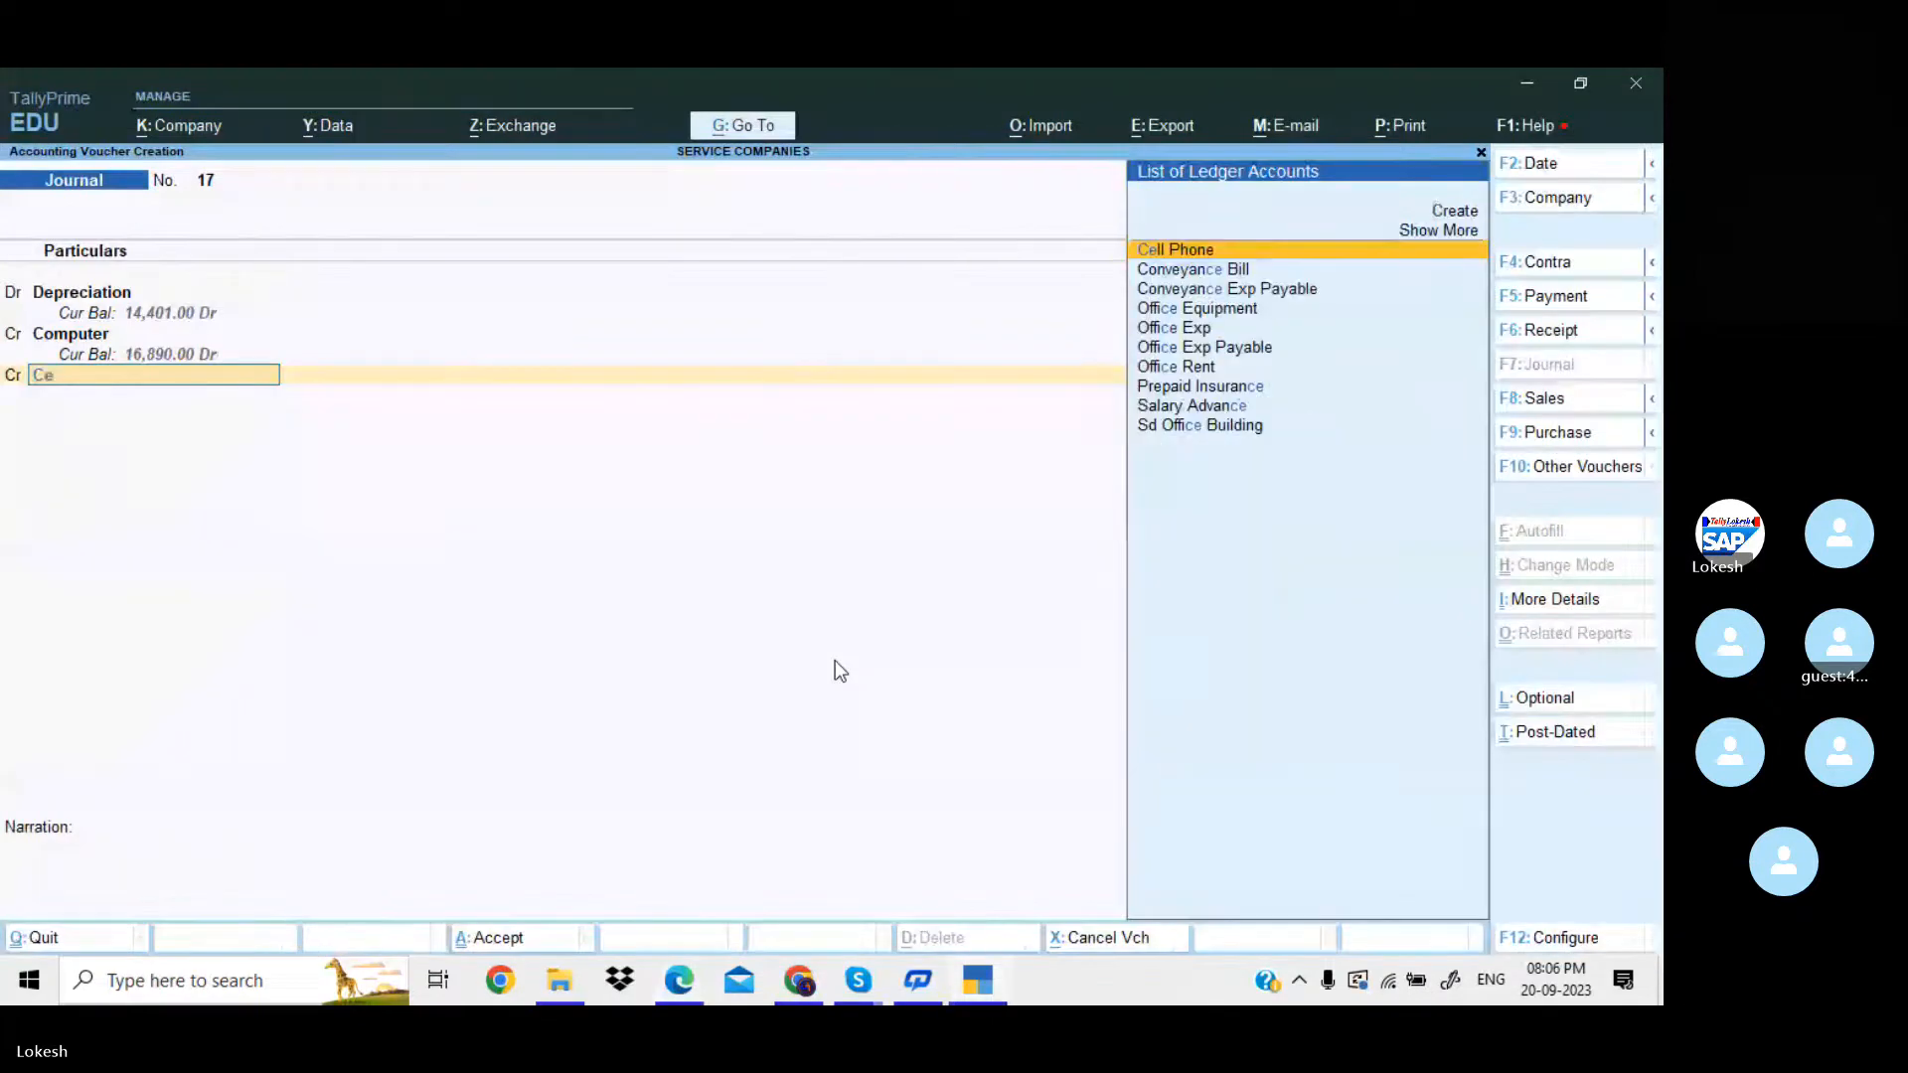
pyautogui.press('Return')
pyautogui.hotkey('alt', 'Tab')
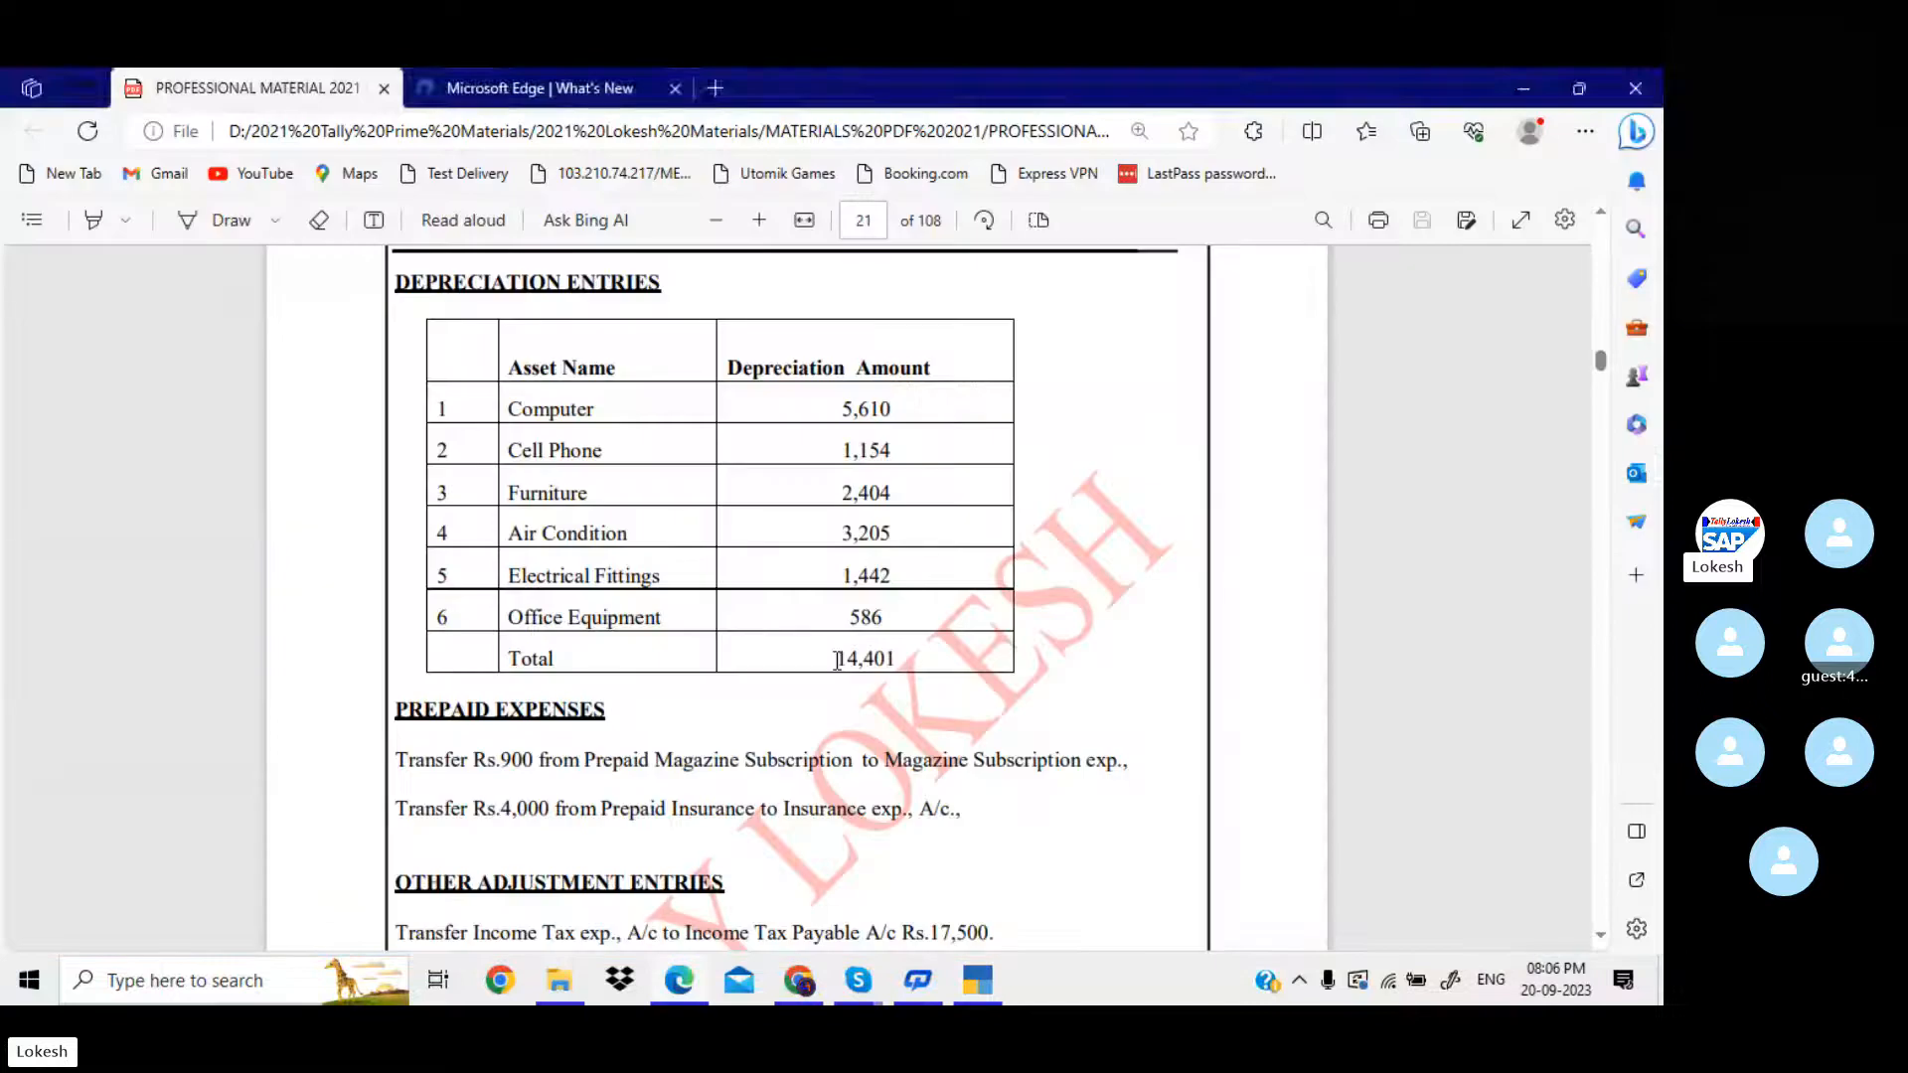
pyautogui.hotkey('alt', 'Tab')
pyautogui.write('1154')
pyautogui.press('Return')
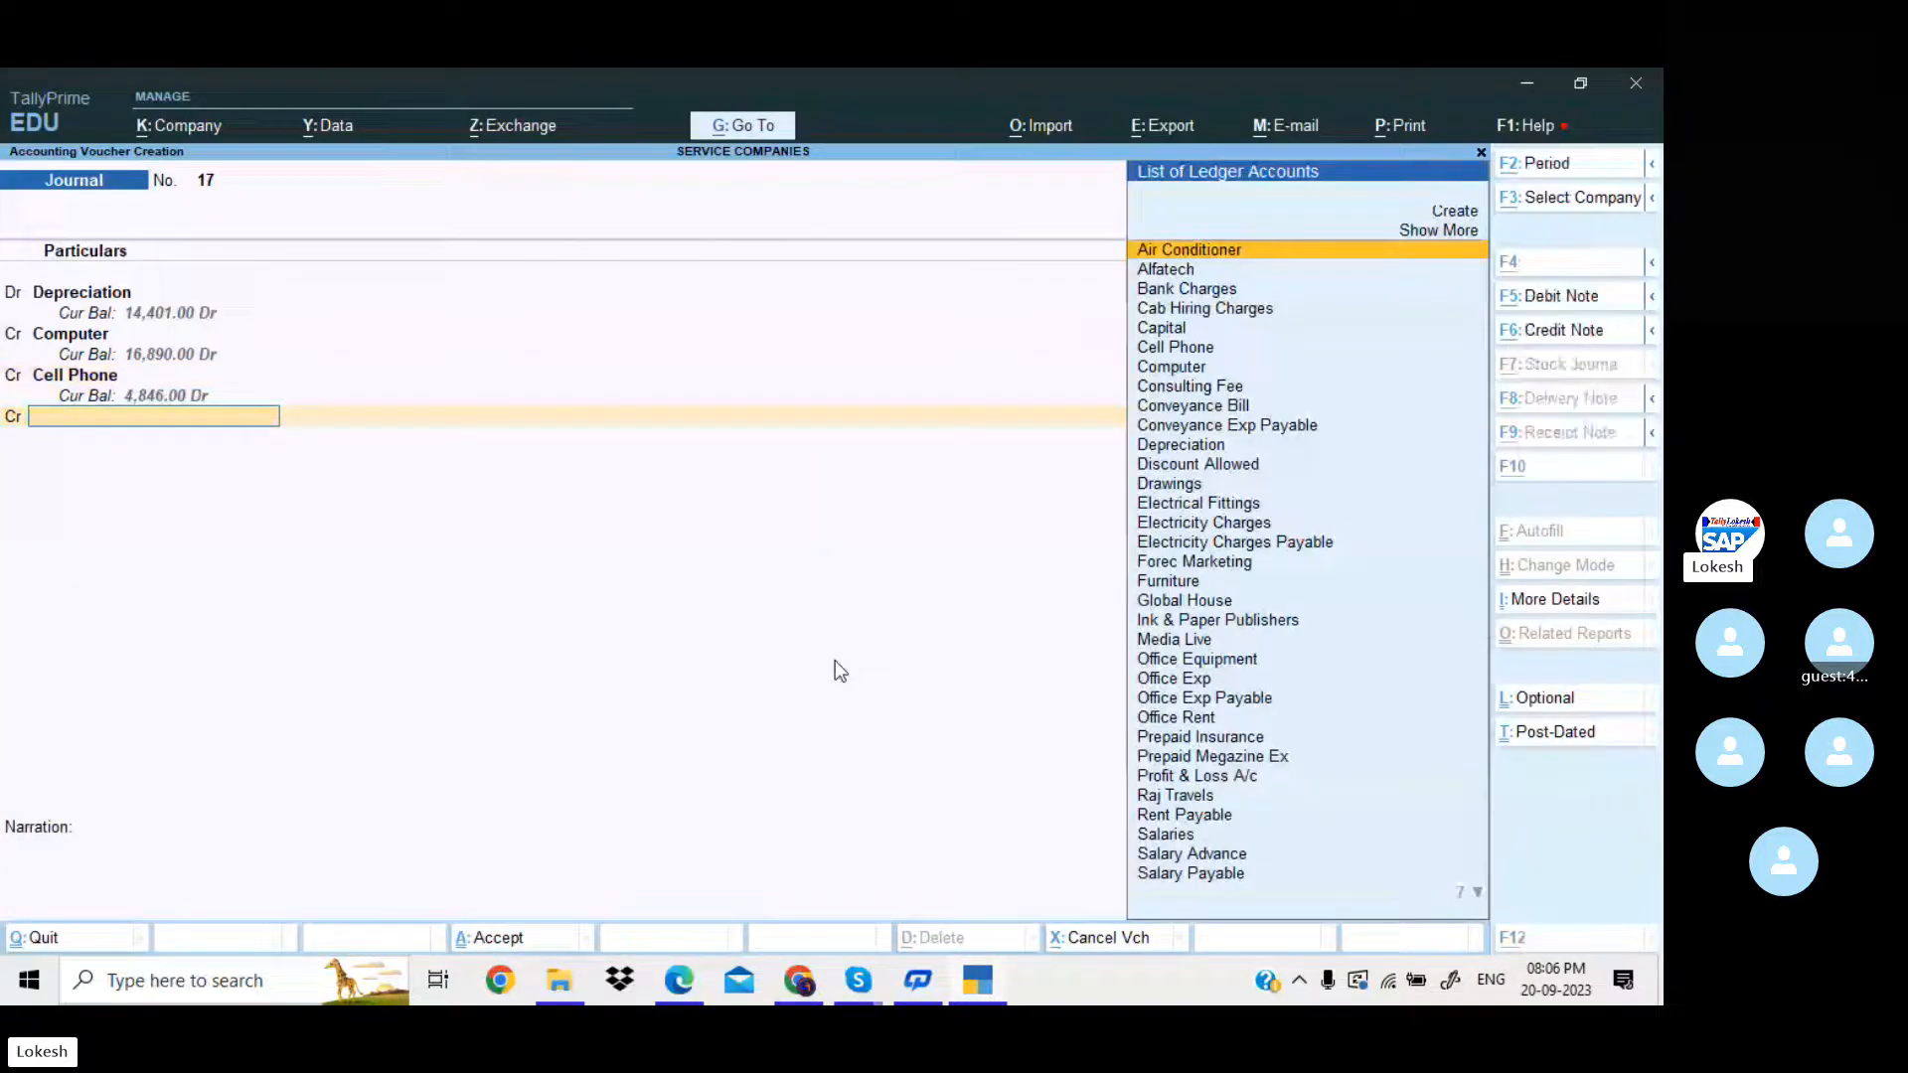
# Look up the third asset in the PDF's depreciation table and credit Furniture with 2404 in TallyPrime.
pyautogui.hotkey('alt', 'Tab')
pyautogui.hotkey('alt', 'Tab')
pyautogui.write('Fu')
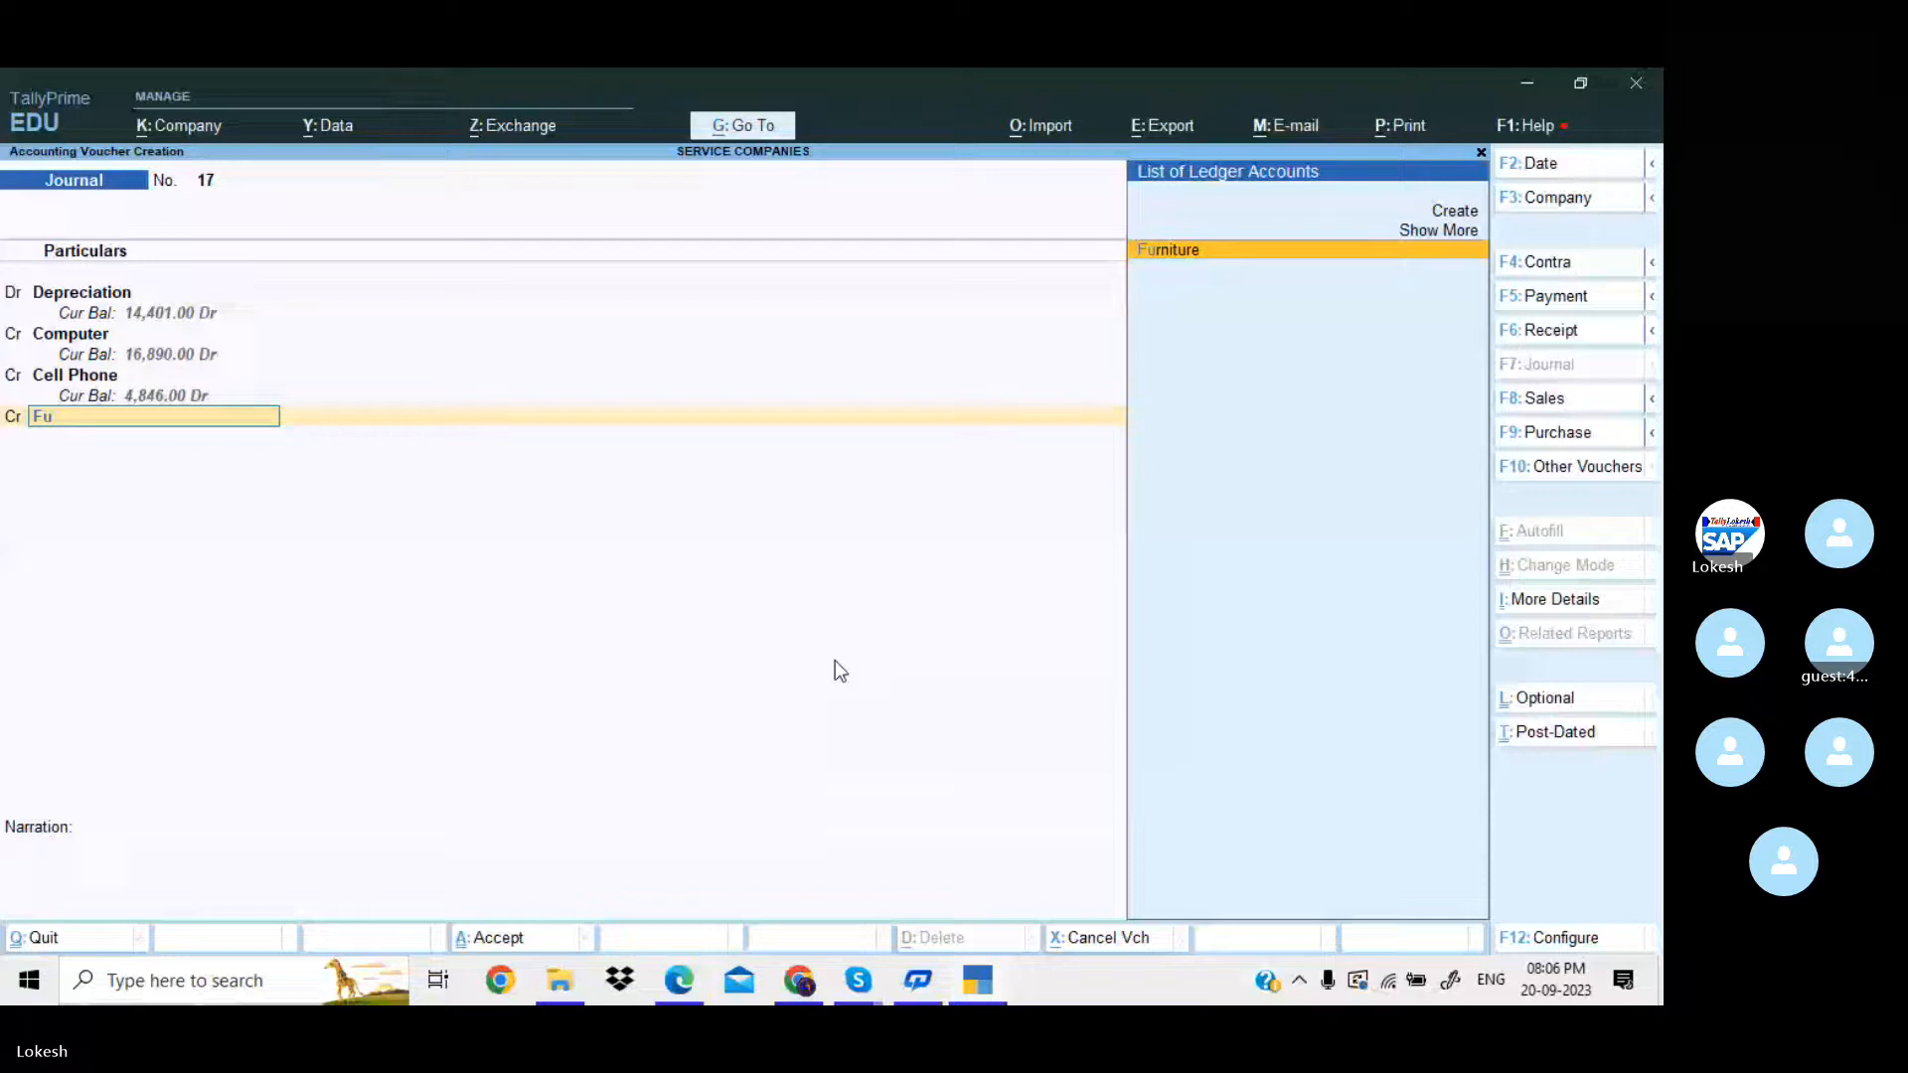
pyautogui.press('Return')
pyautogui.hotkey('alt', 'Tab')
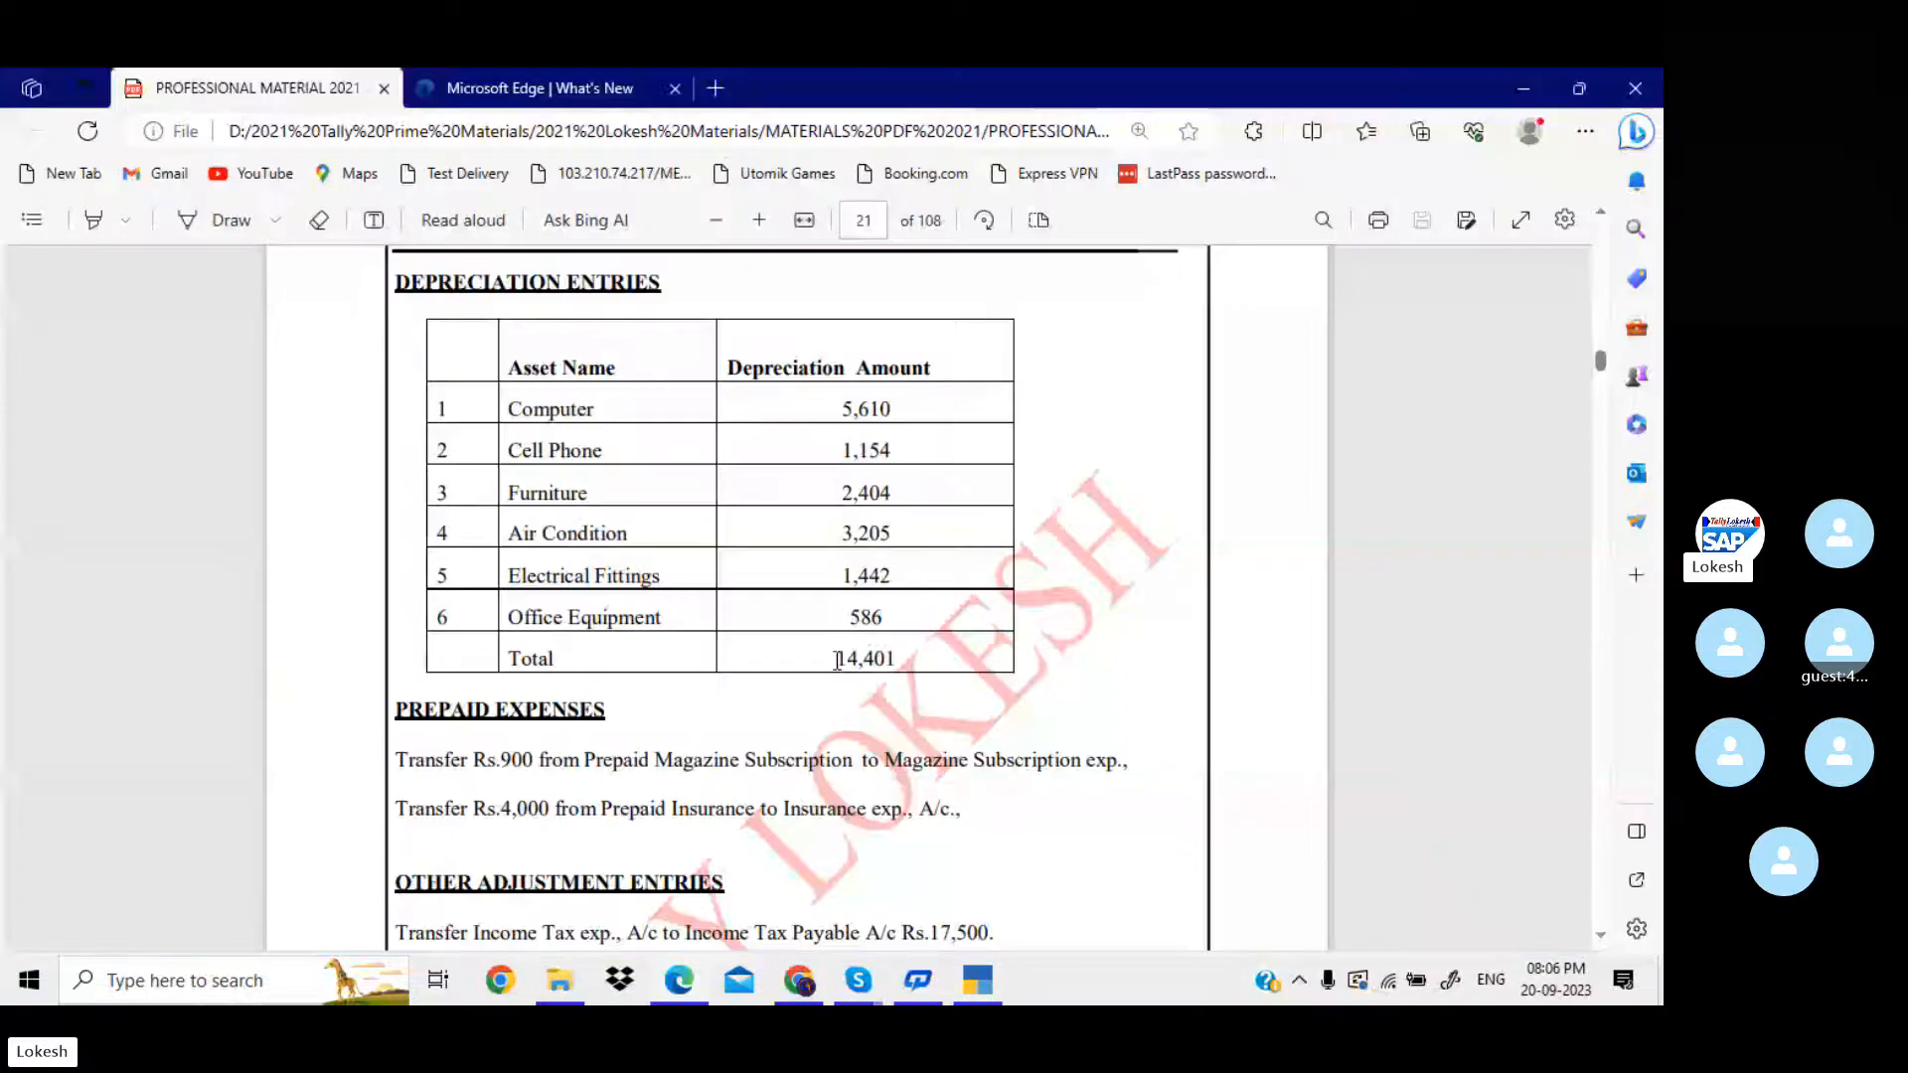
pyautogui.hotkey('alt', 'Tab')
pyautogui.write('2404')
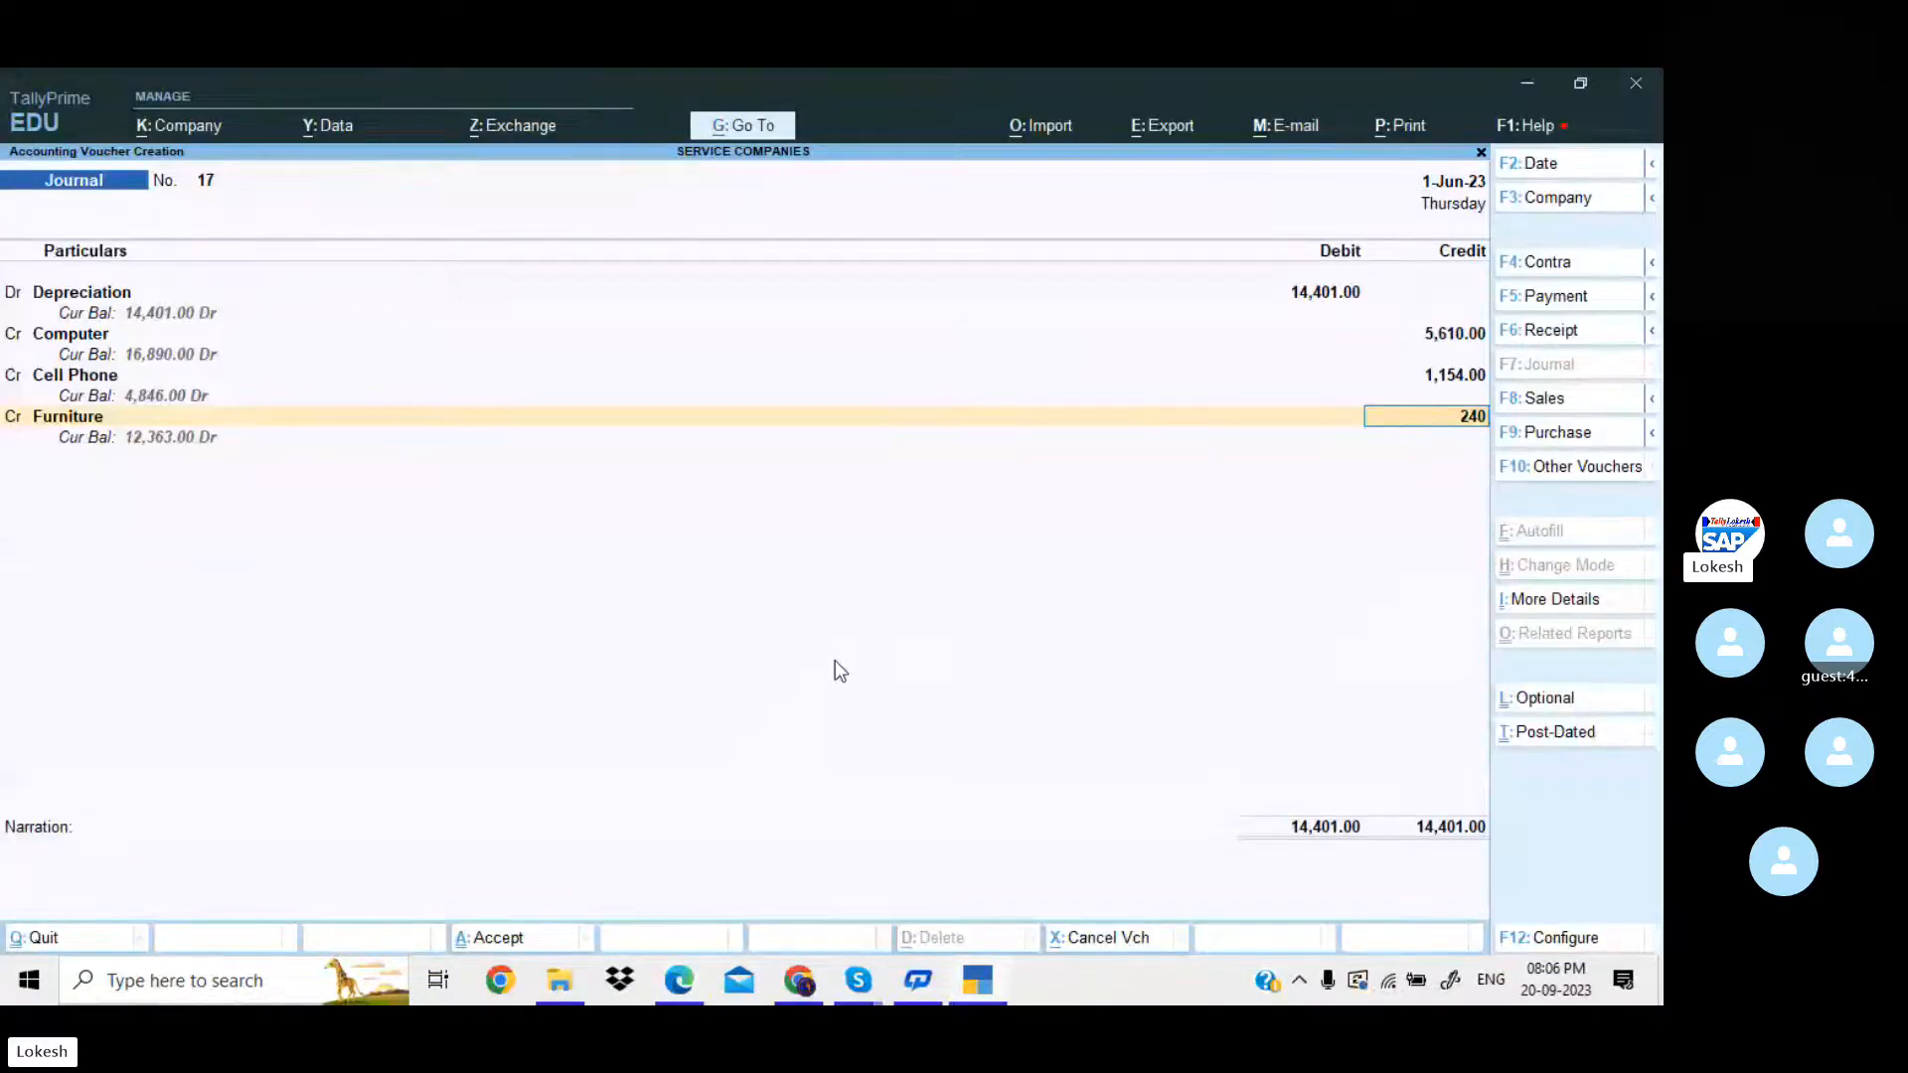
pyautogui.press('Return')
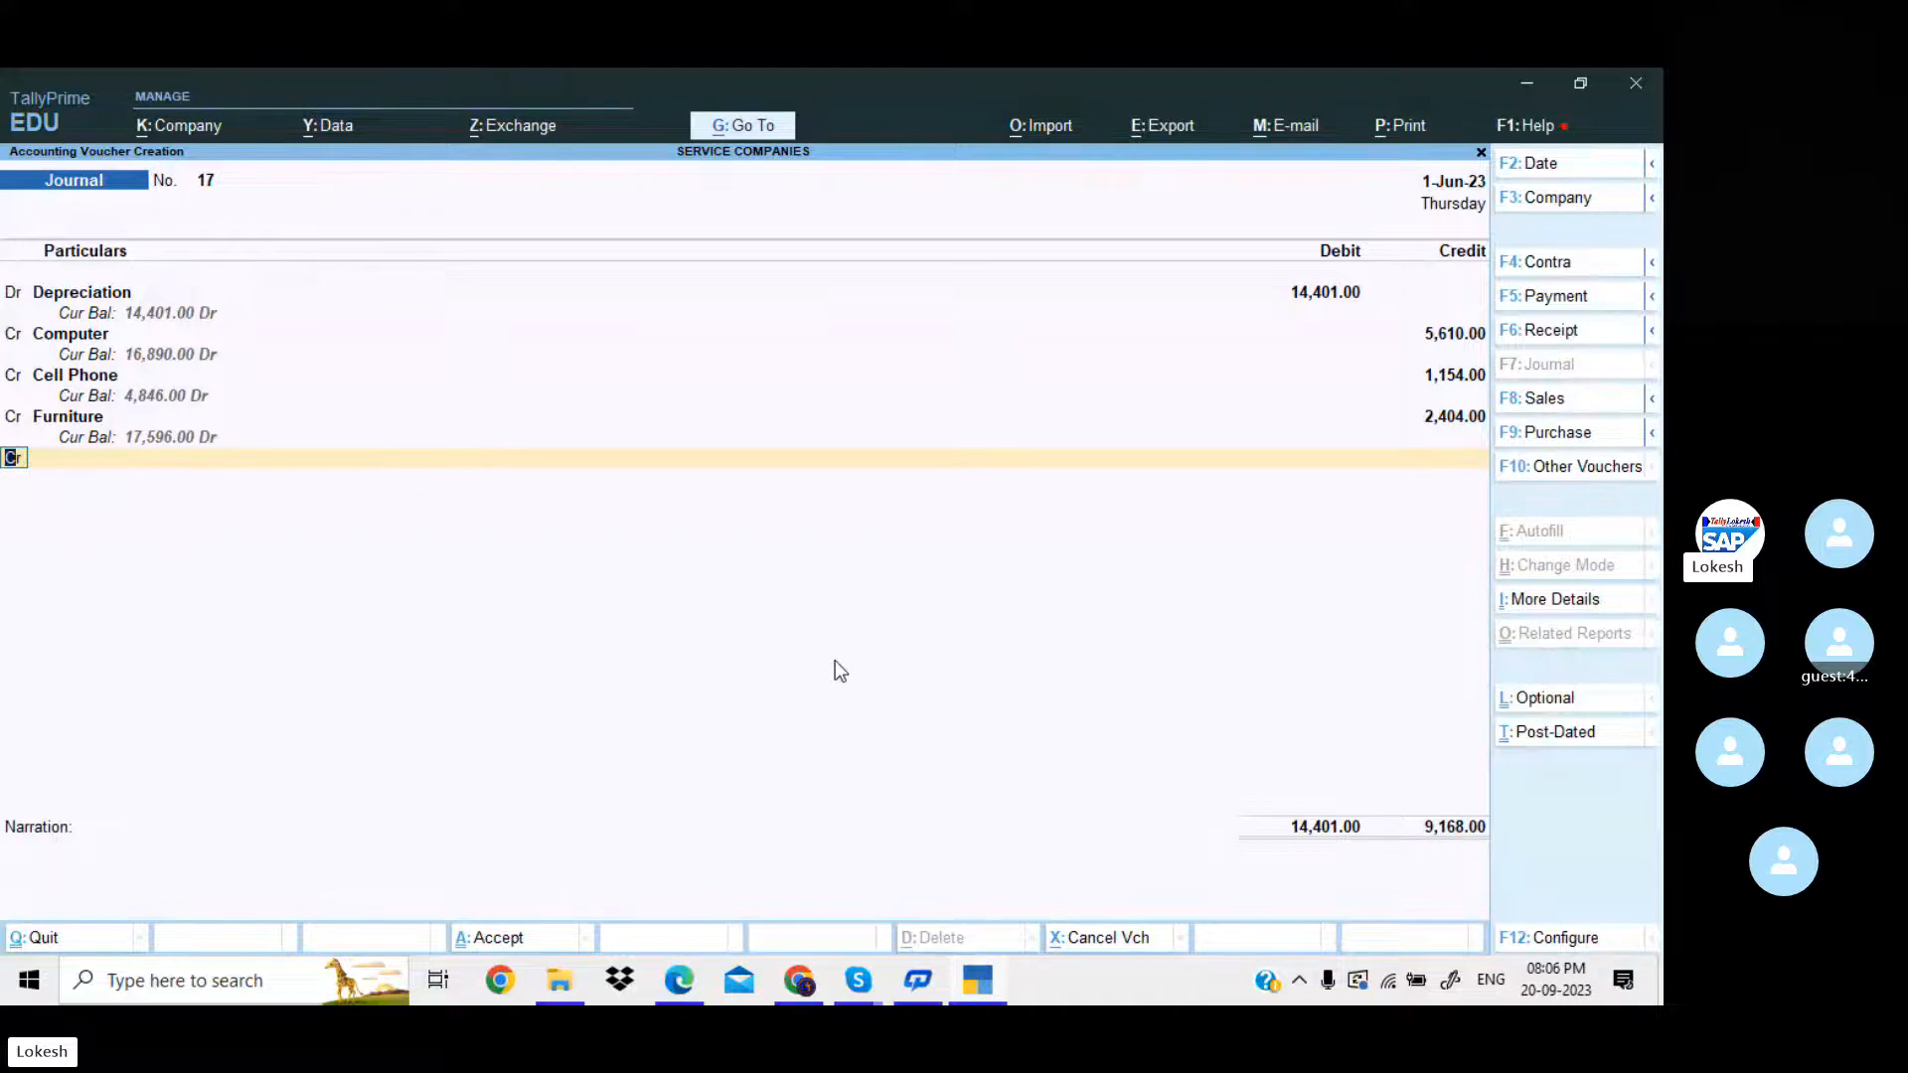
# Credit Air Conditioner with 3205 in the depreciation voucher, consulting the PDF for the amount.
pyautogui.press('Return')
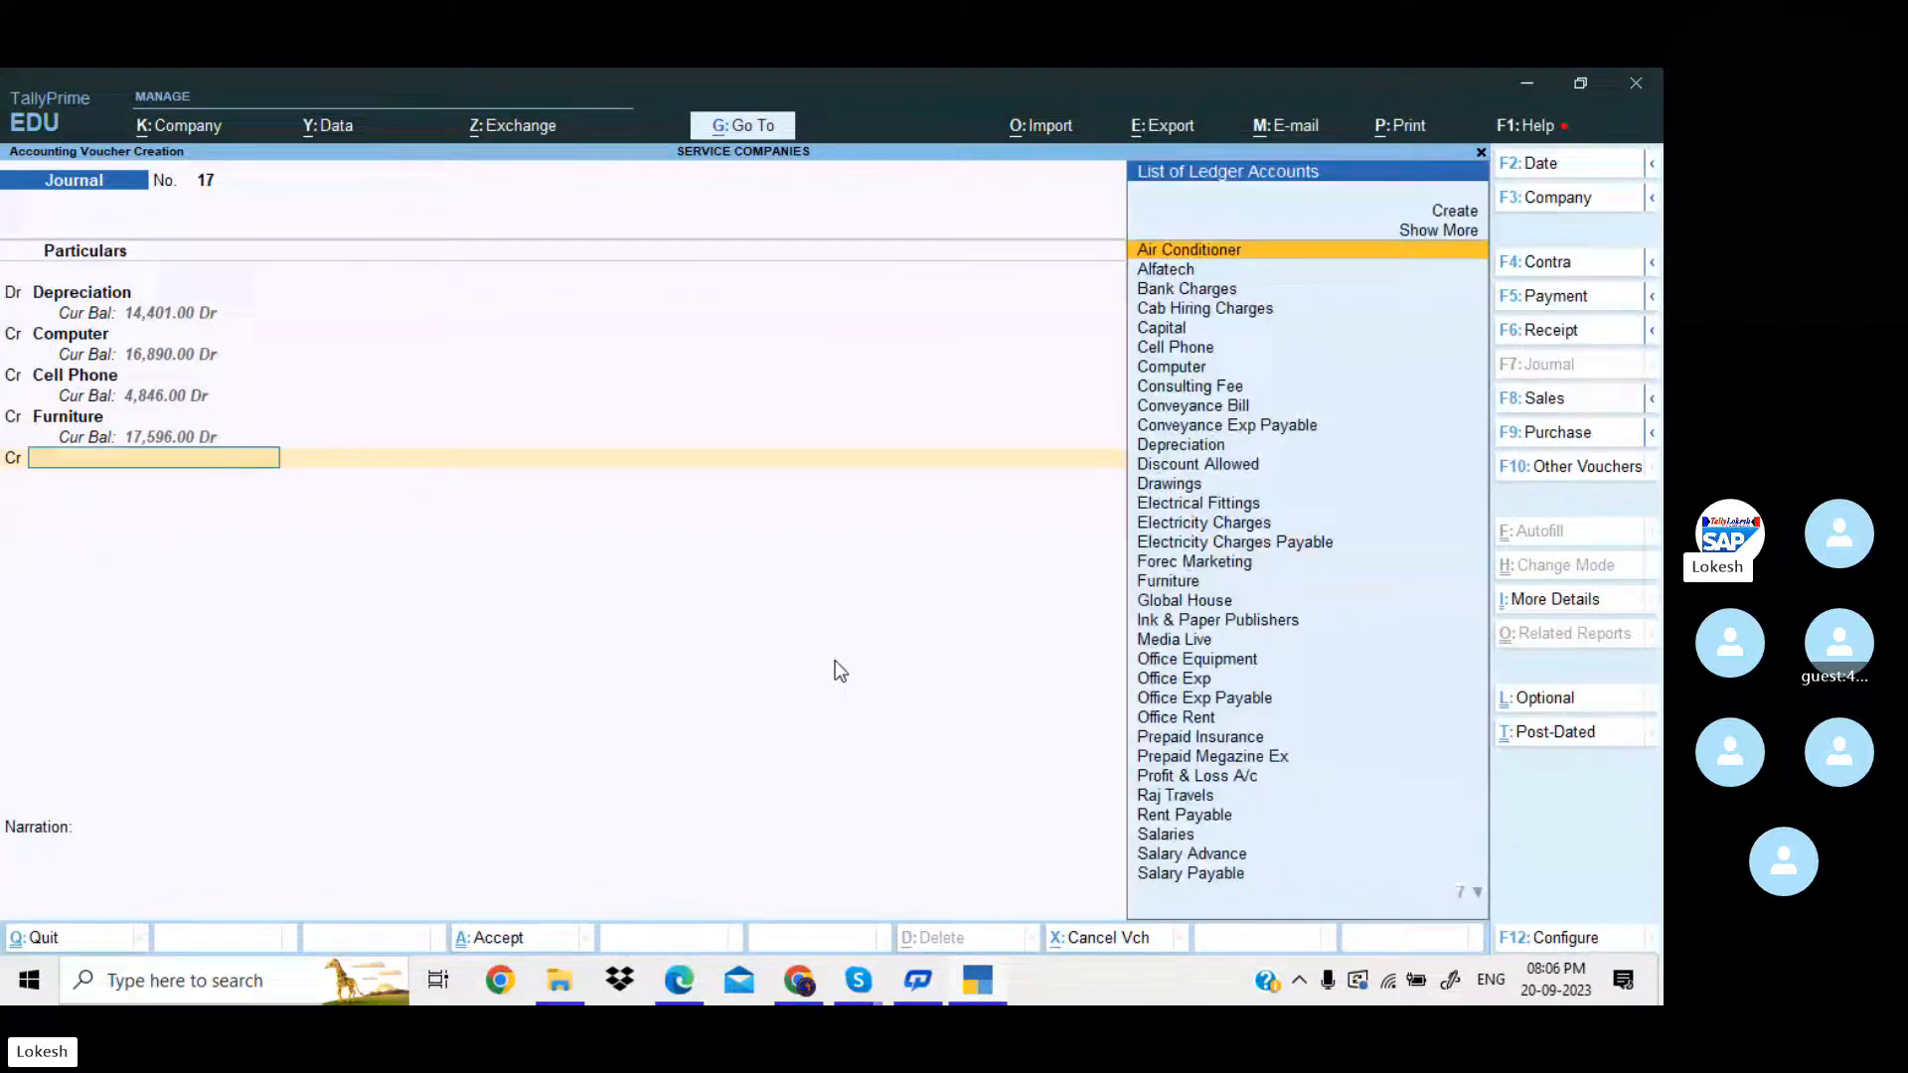
pyautogui.write('ai')
pyautogui.press('Return')
pyautogui.hotkey('alt', 'Tab')
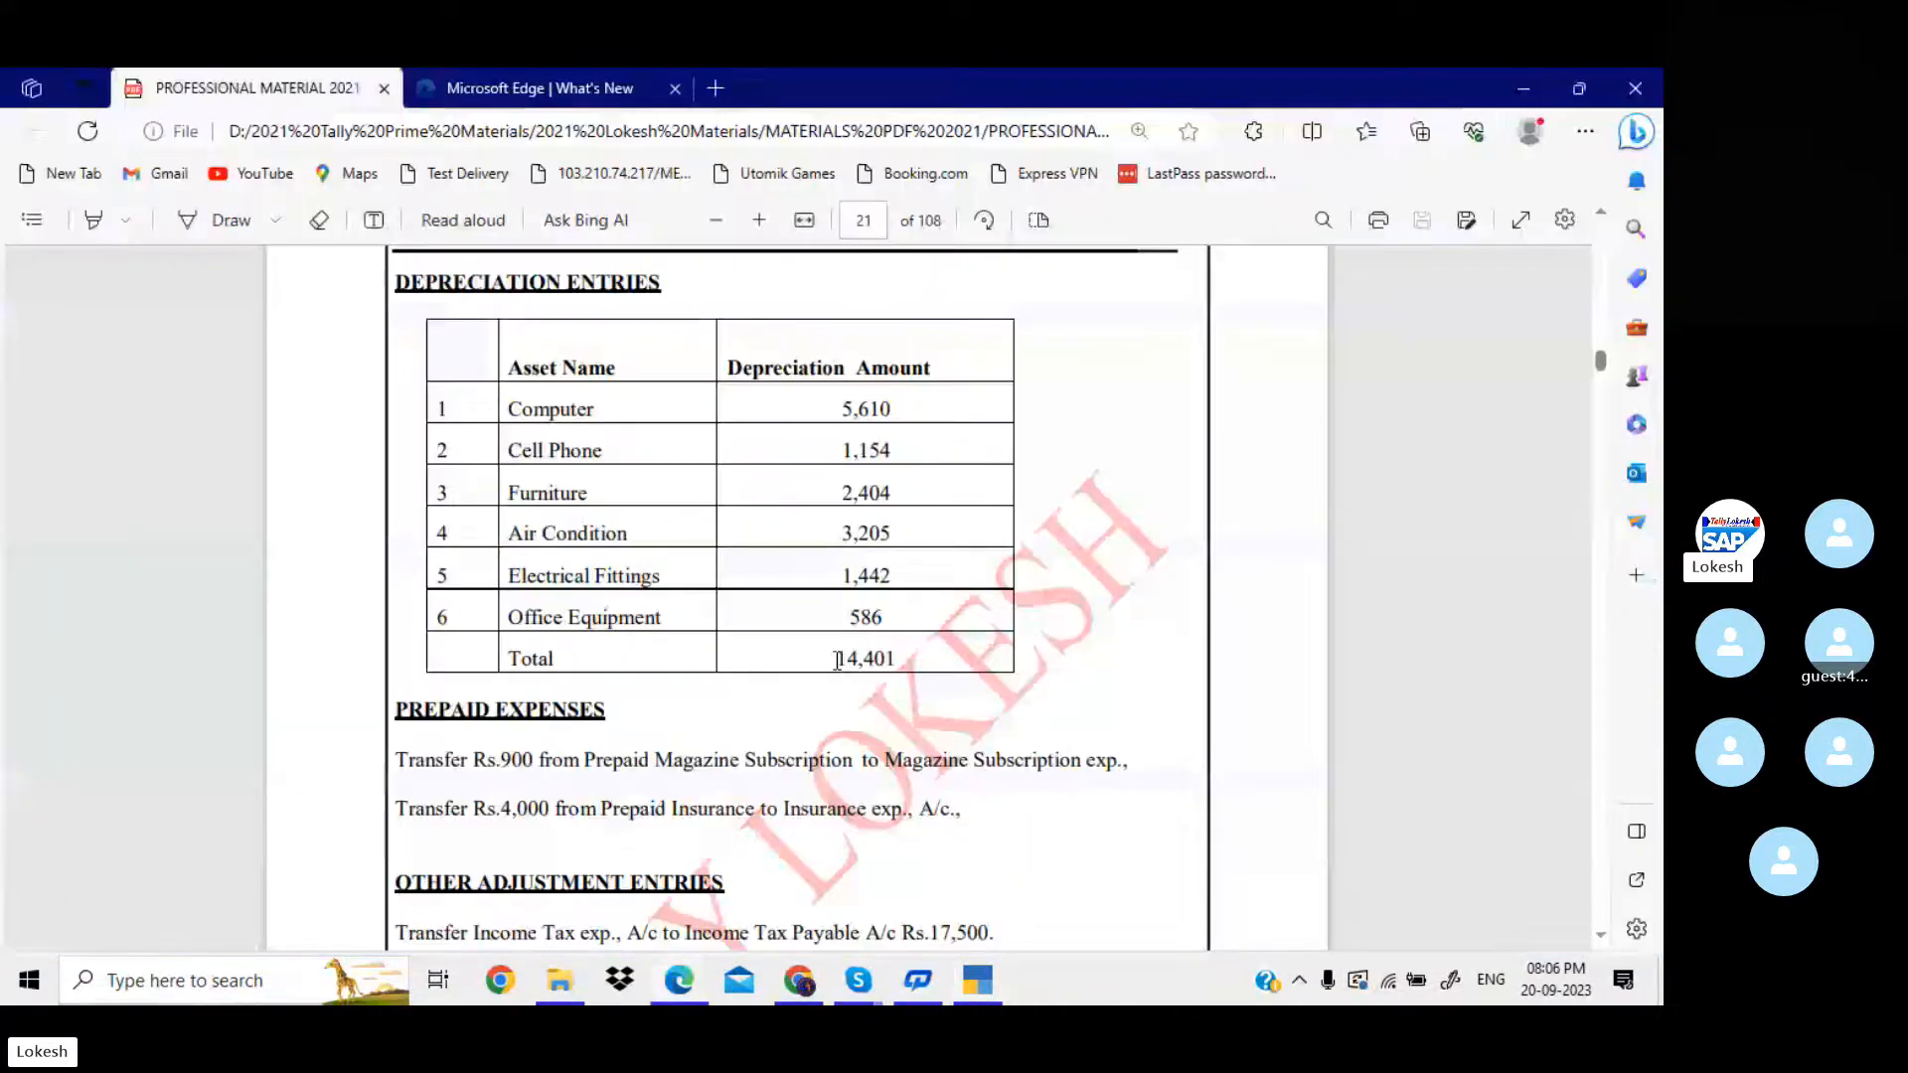
pyautogui.hotkey('alt', 'Tab')
pyautogui.press('Return')
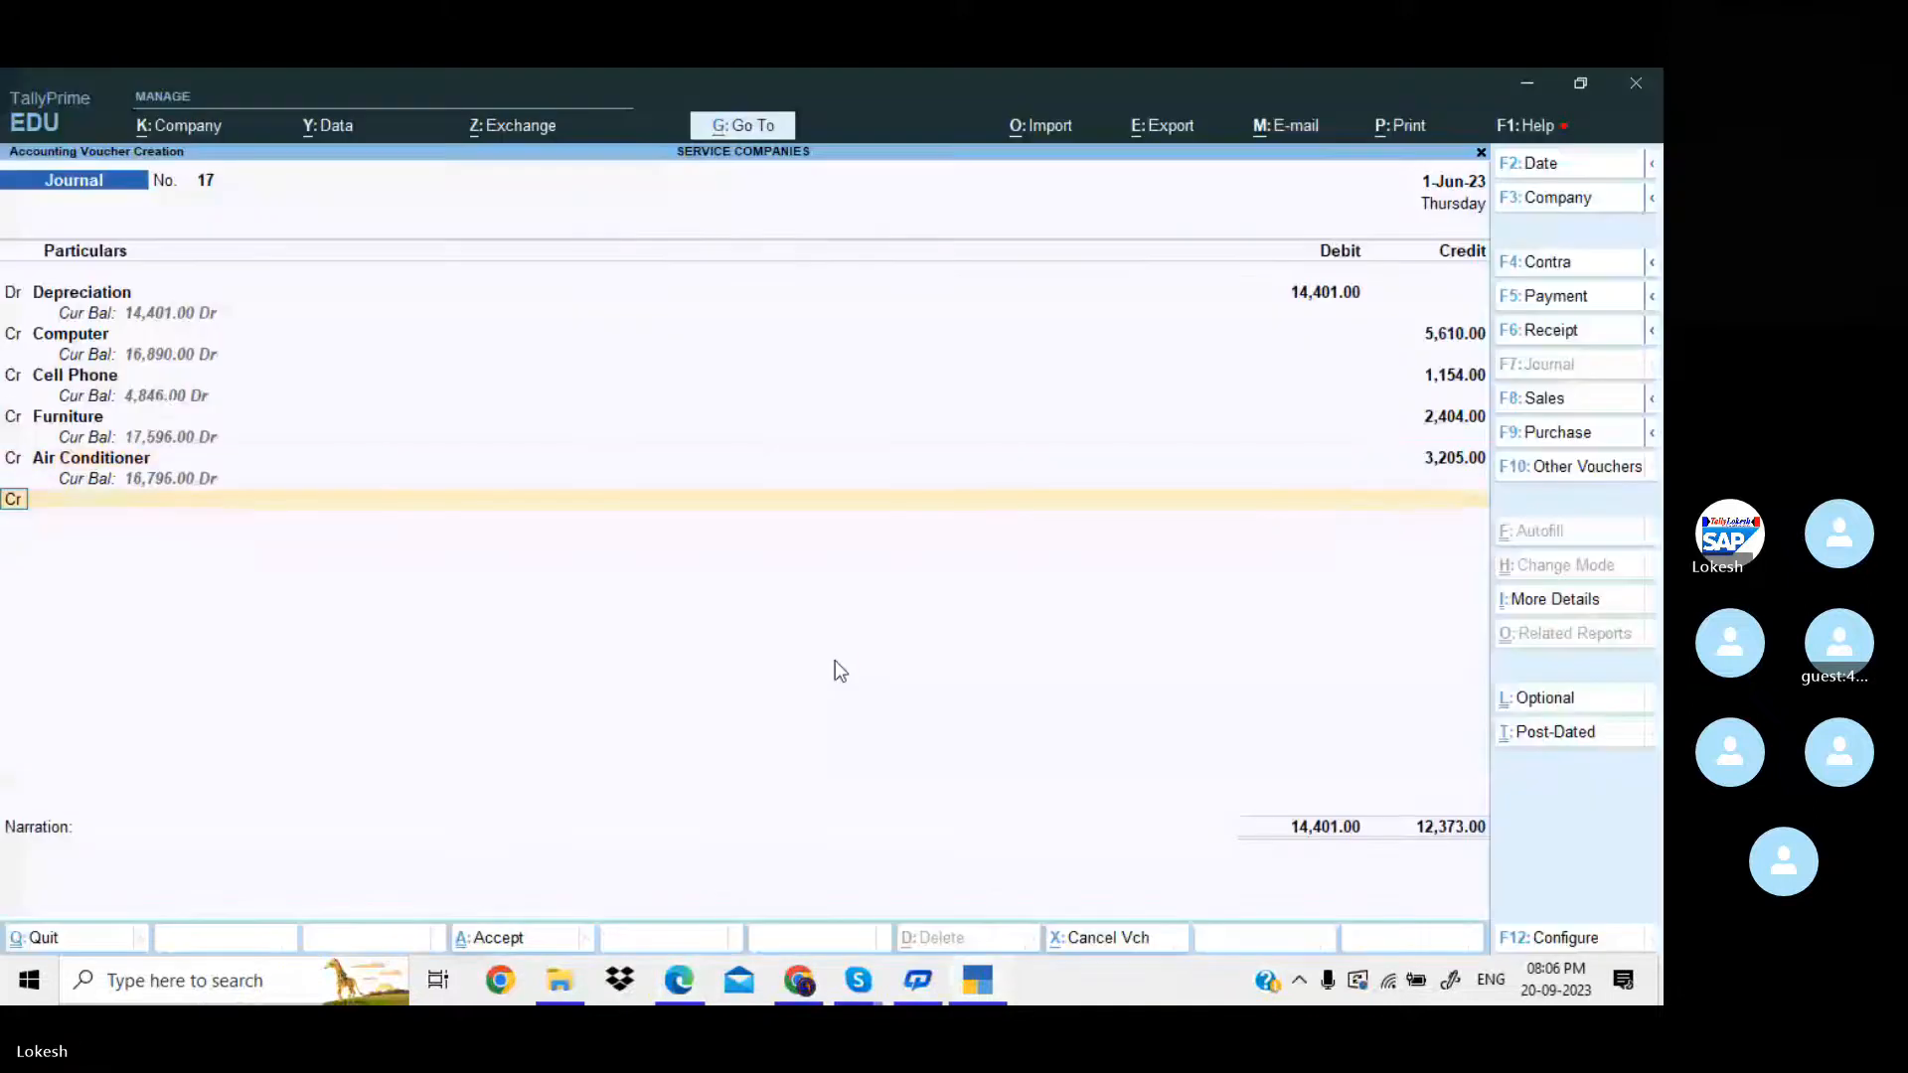
# Credit Electrical Fittings with 1442 in the depreciation voucher after checking the PDF's depreciation table.
pyautogui.press('Return')
pyautogui.hotkey('alt', 'Tab')
pyautogui.hotkey('alt', 'Tab')
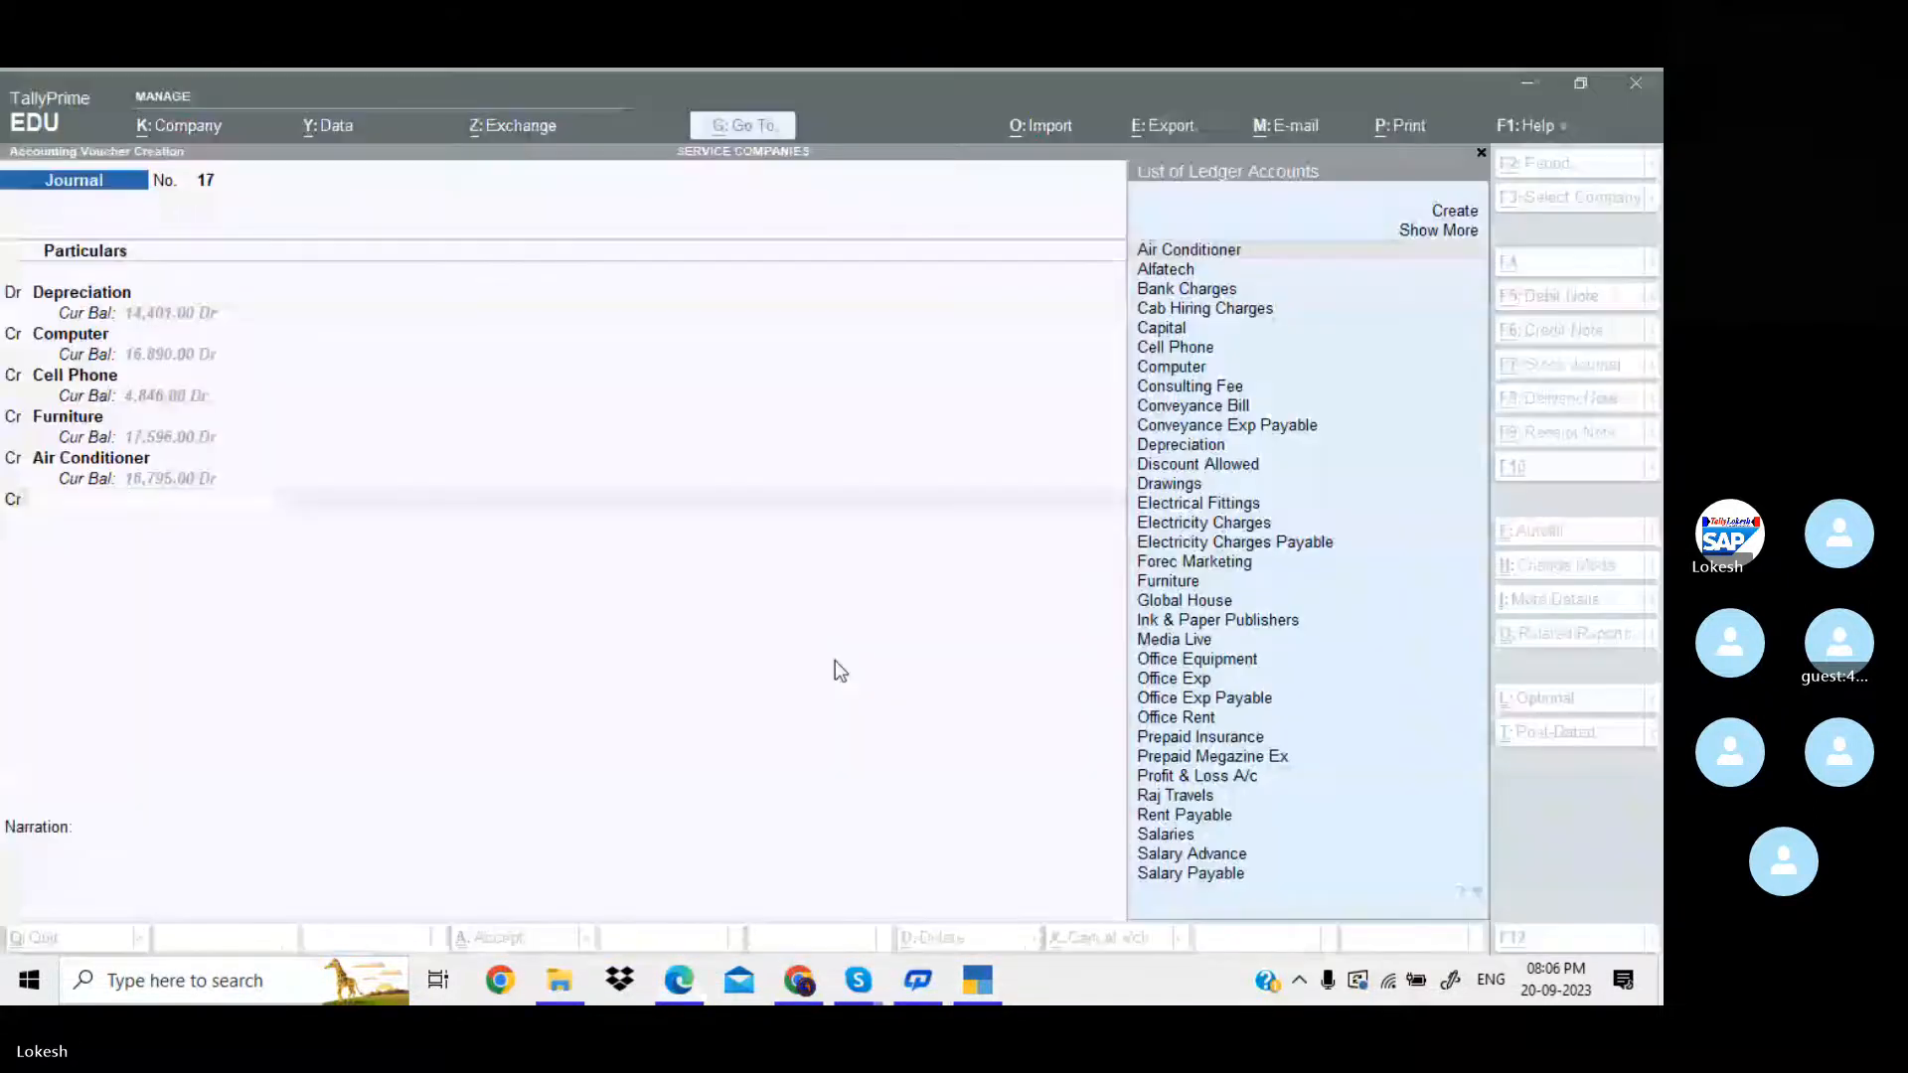
pyautogui.write('ele')
pyautogui.press('Return')
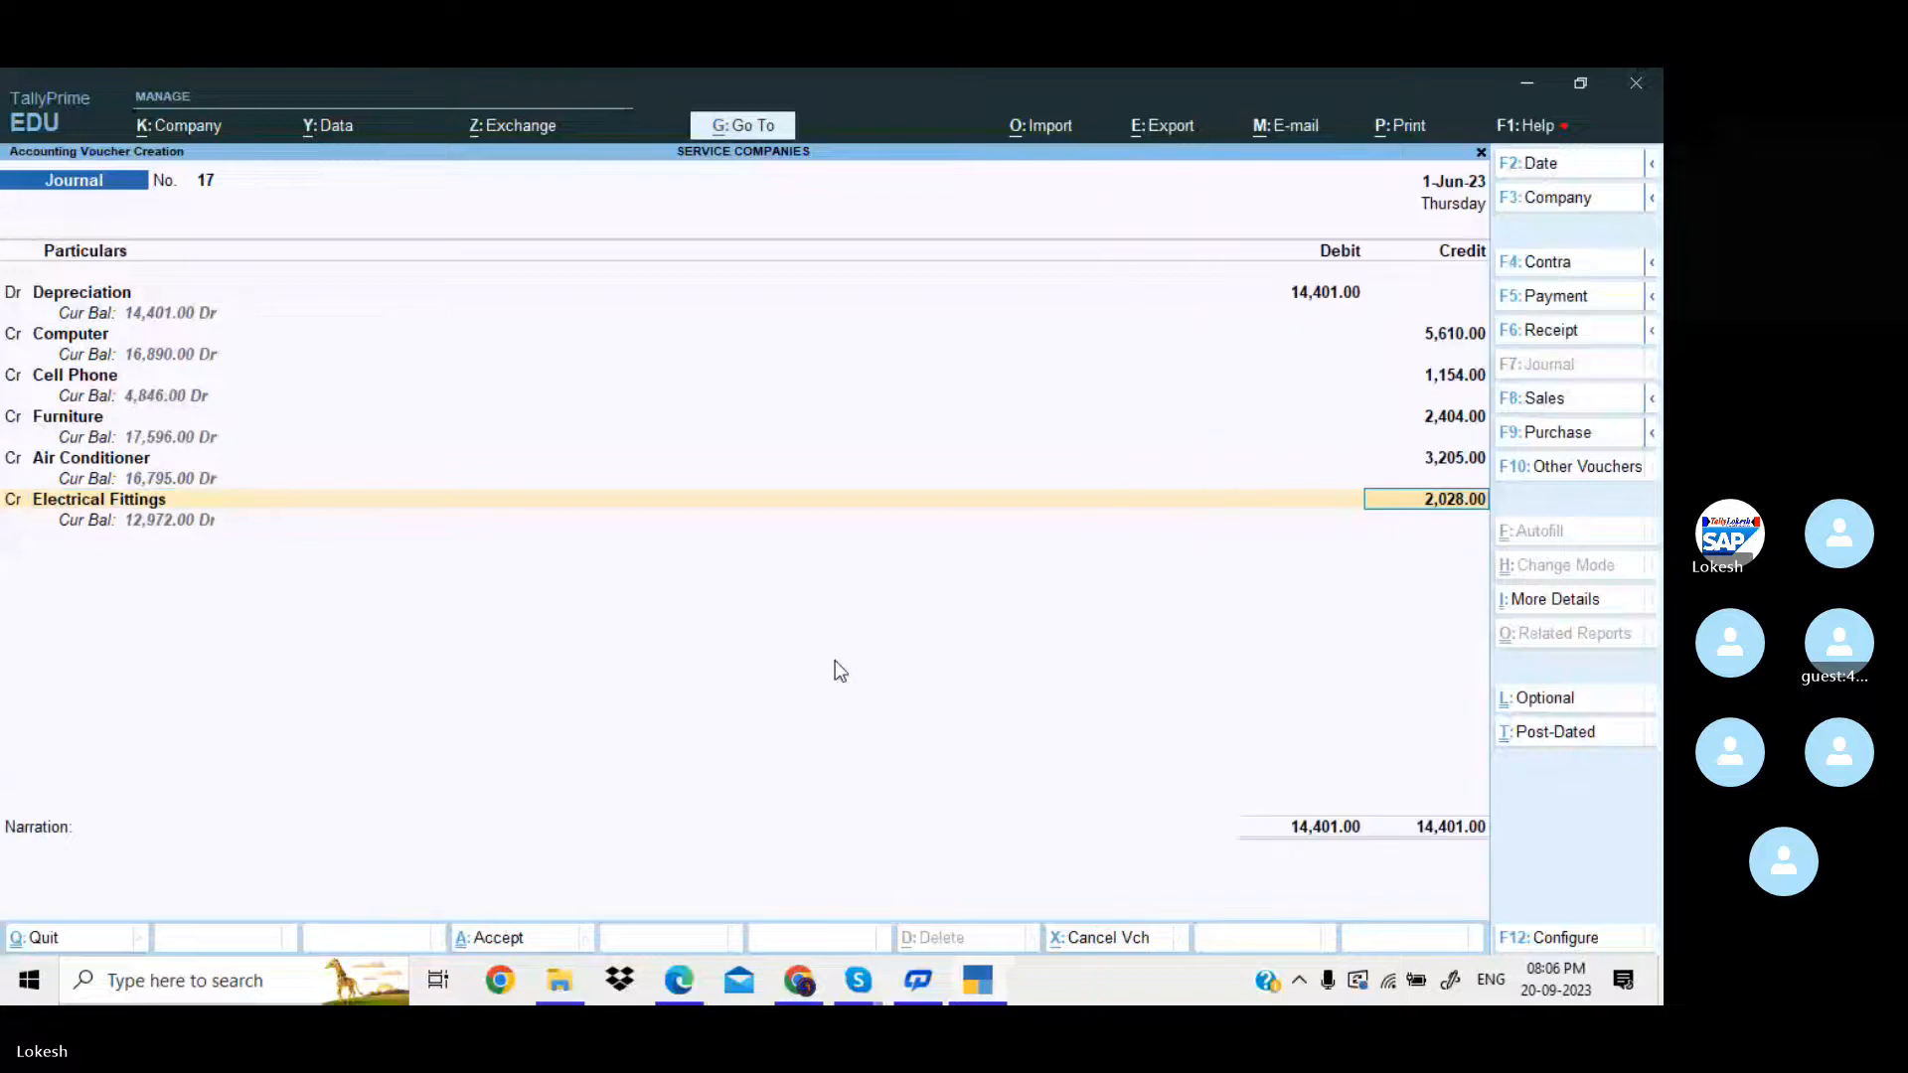
pyautogui.hotkey('alt', 'Tab')
pyautogui.hotkey('alt', 'Tab')
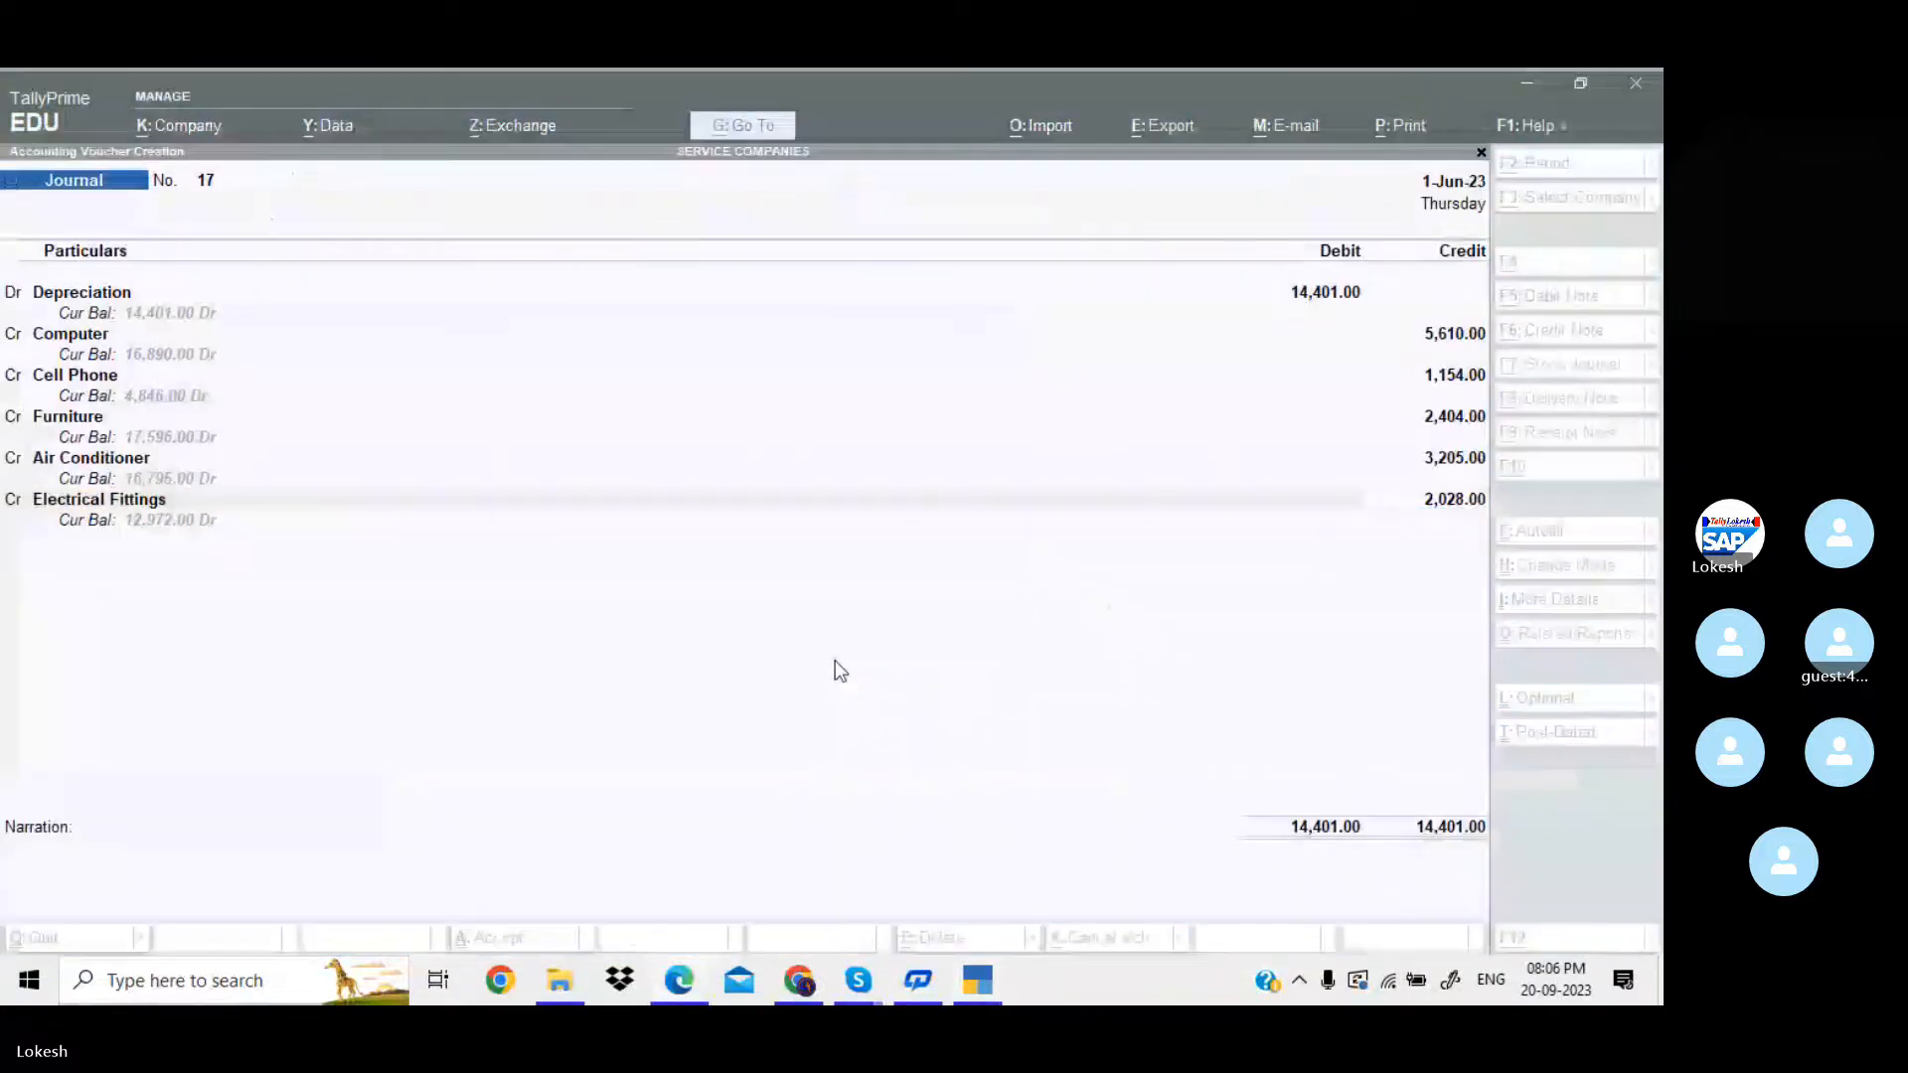
pyautogui.write('1442')
pyautogui.press('Return')
pyautogui.press('Return')
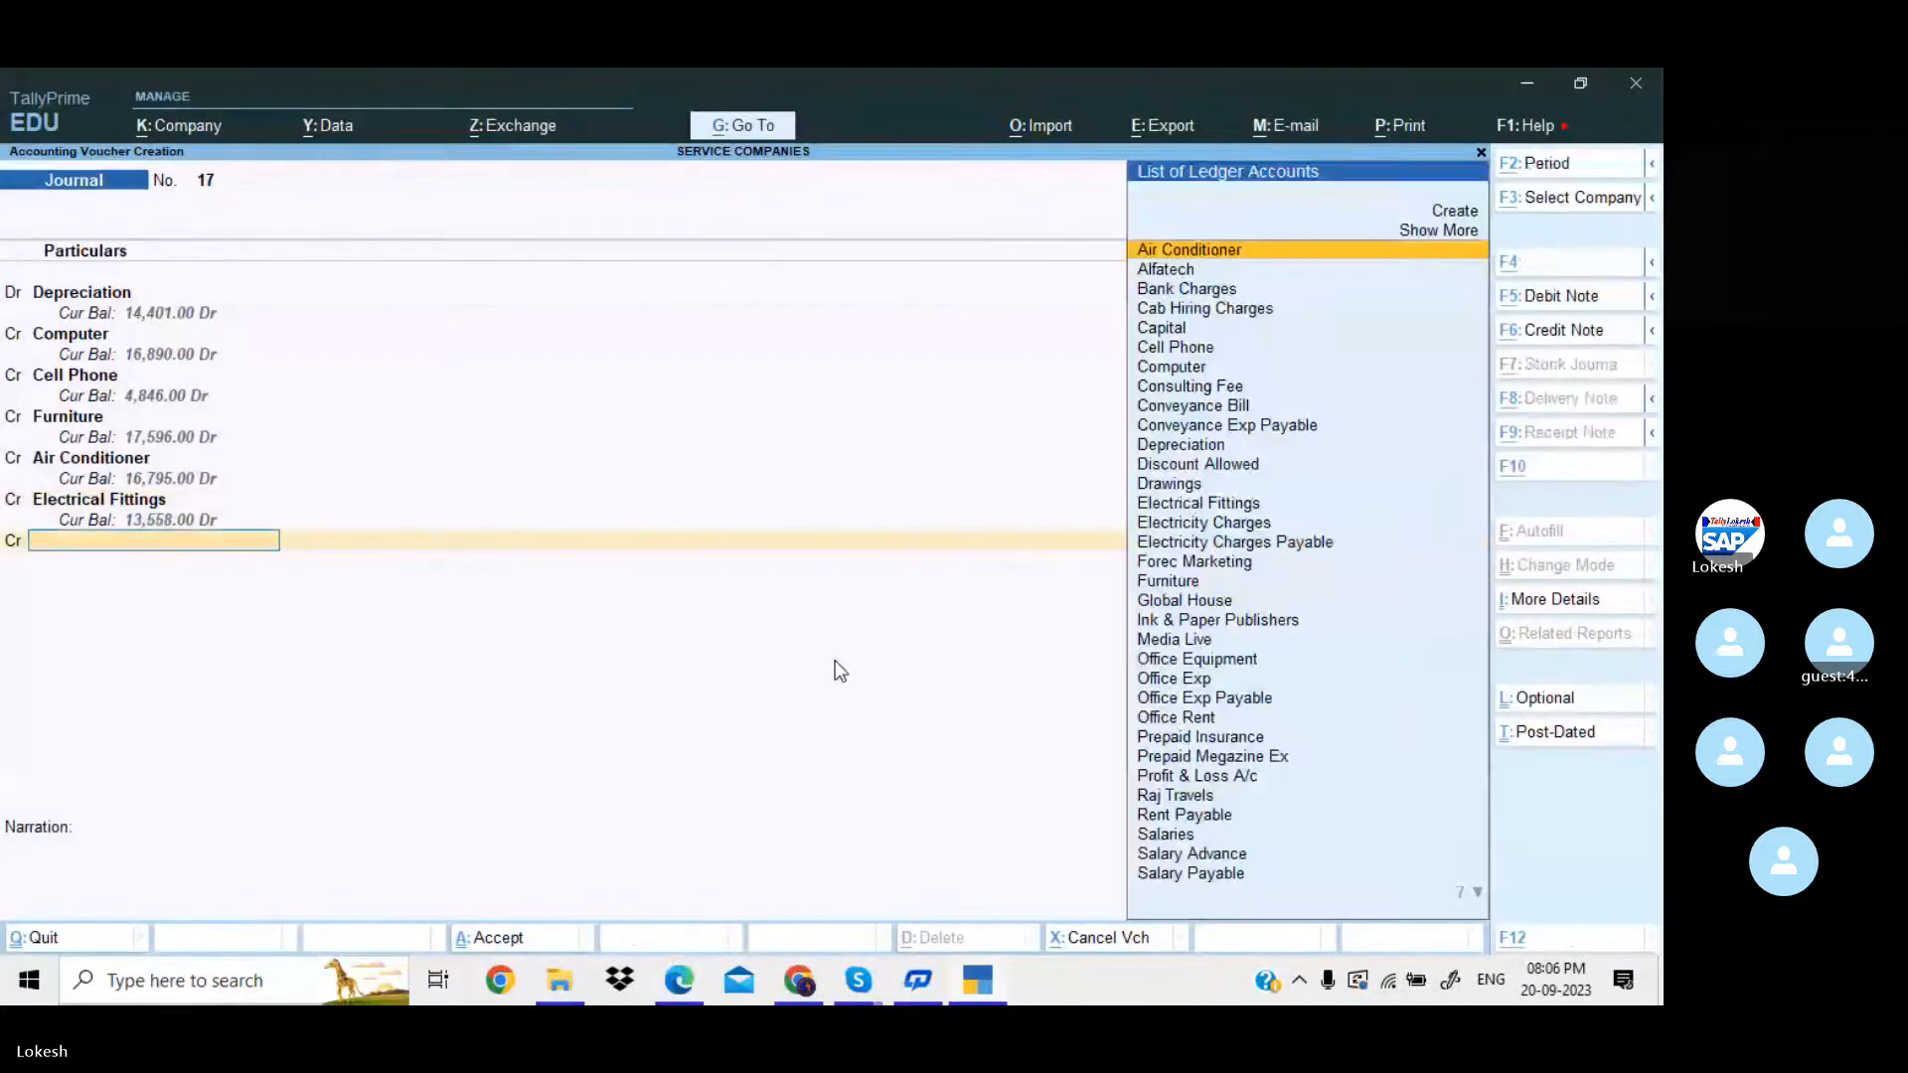
# Credit Office Equipment with 586 and save the depreciation journal voucher without a narration.
pyautogui.hotkey('alt', 'Tab')
pyautogui.hotkey('alt', 'Tab')
pyautogui.write('of')
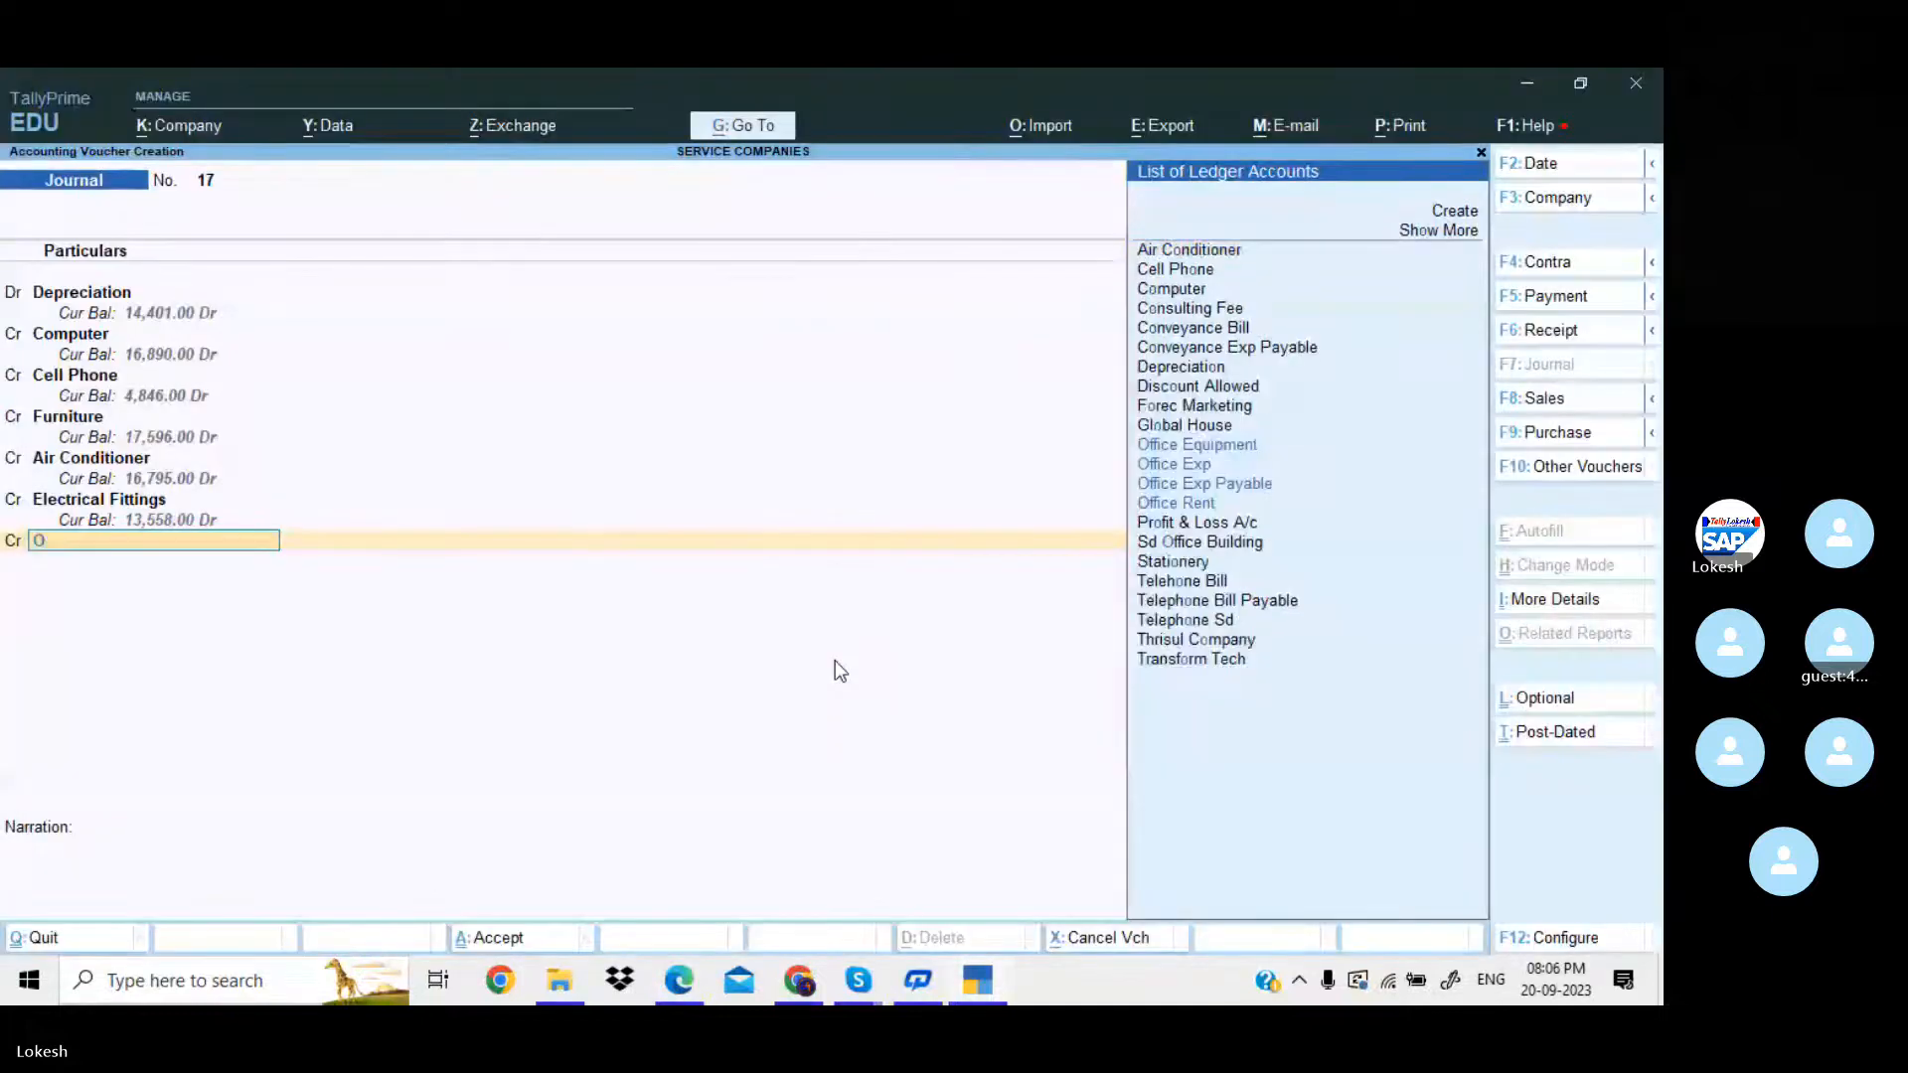
pyautogui.press('Return')
pyautogui.press('Return')
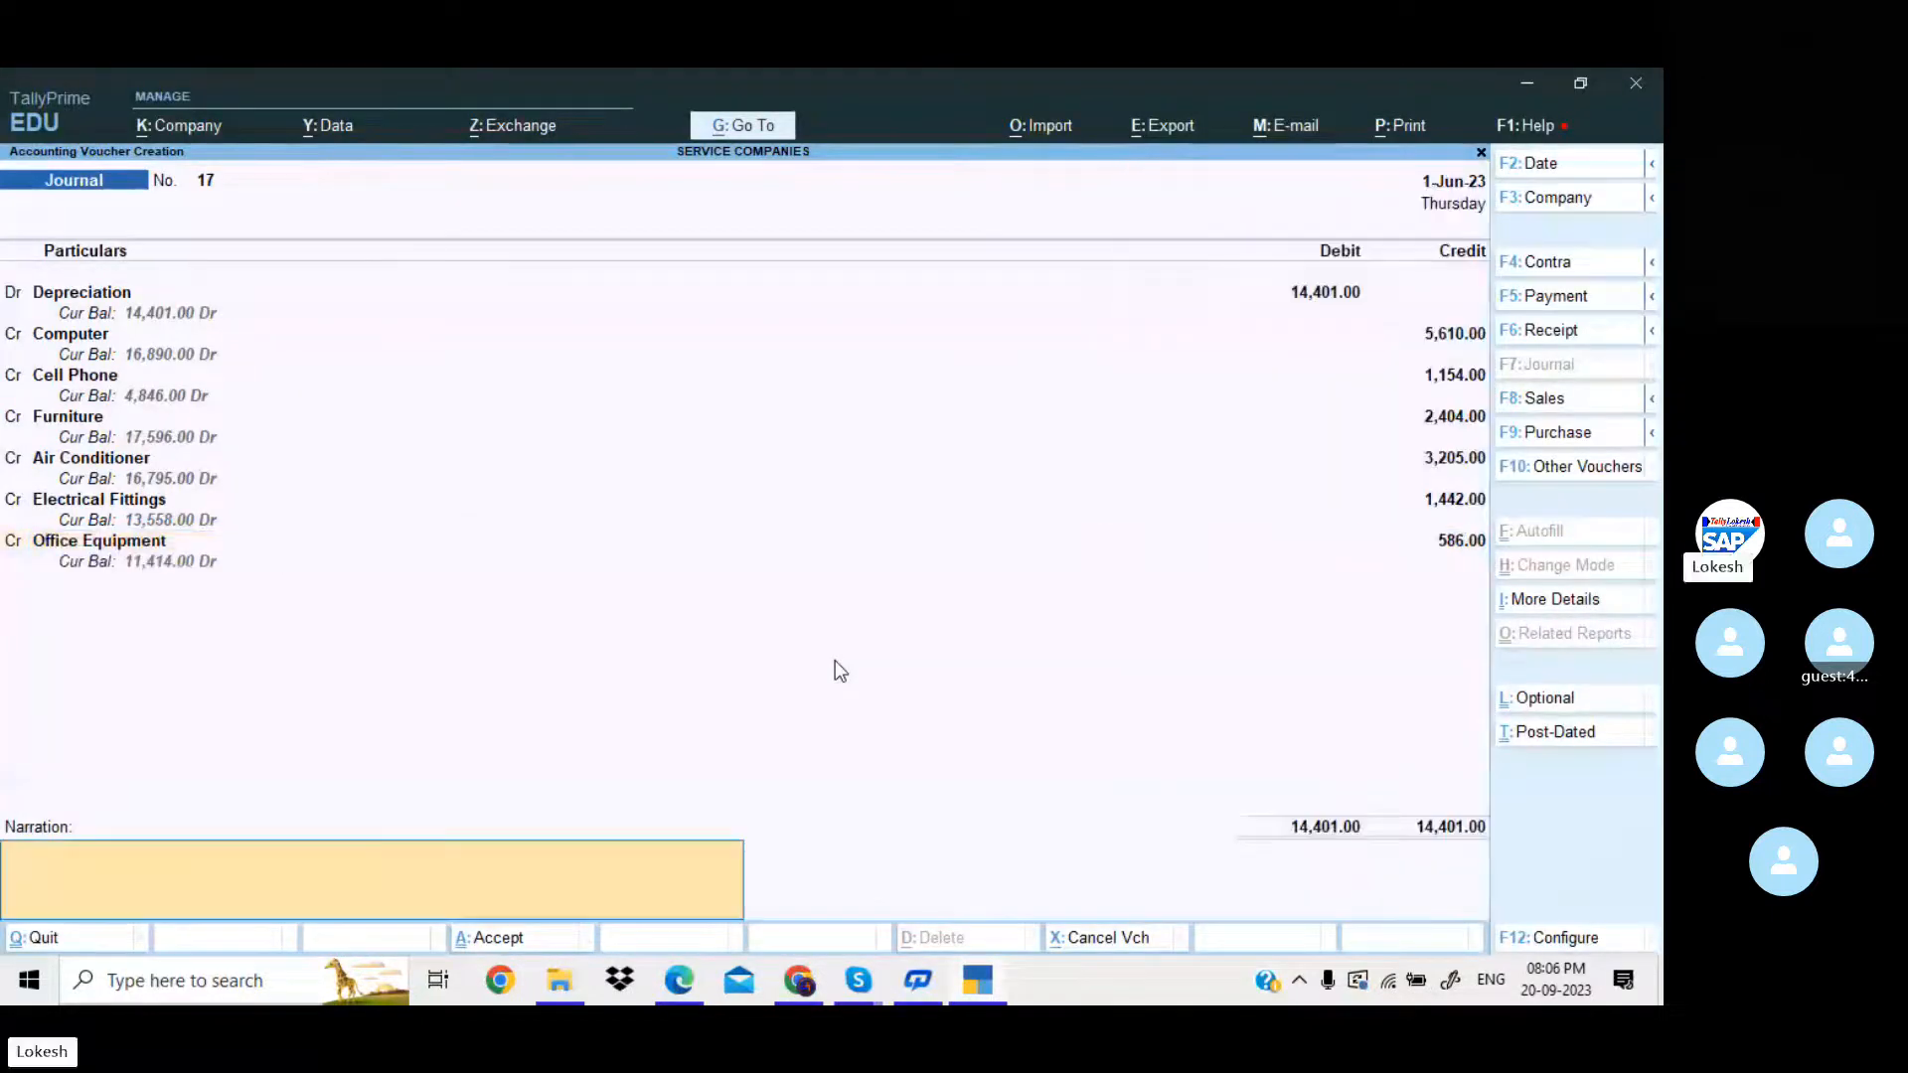
pyautogui.press('Return')
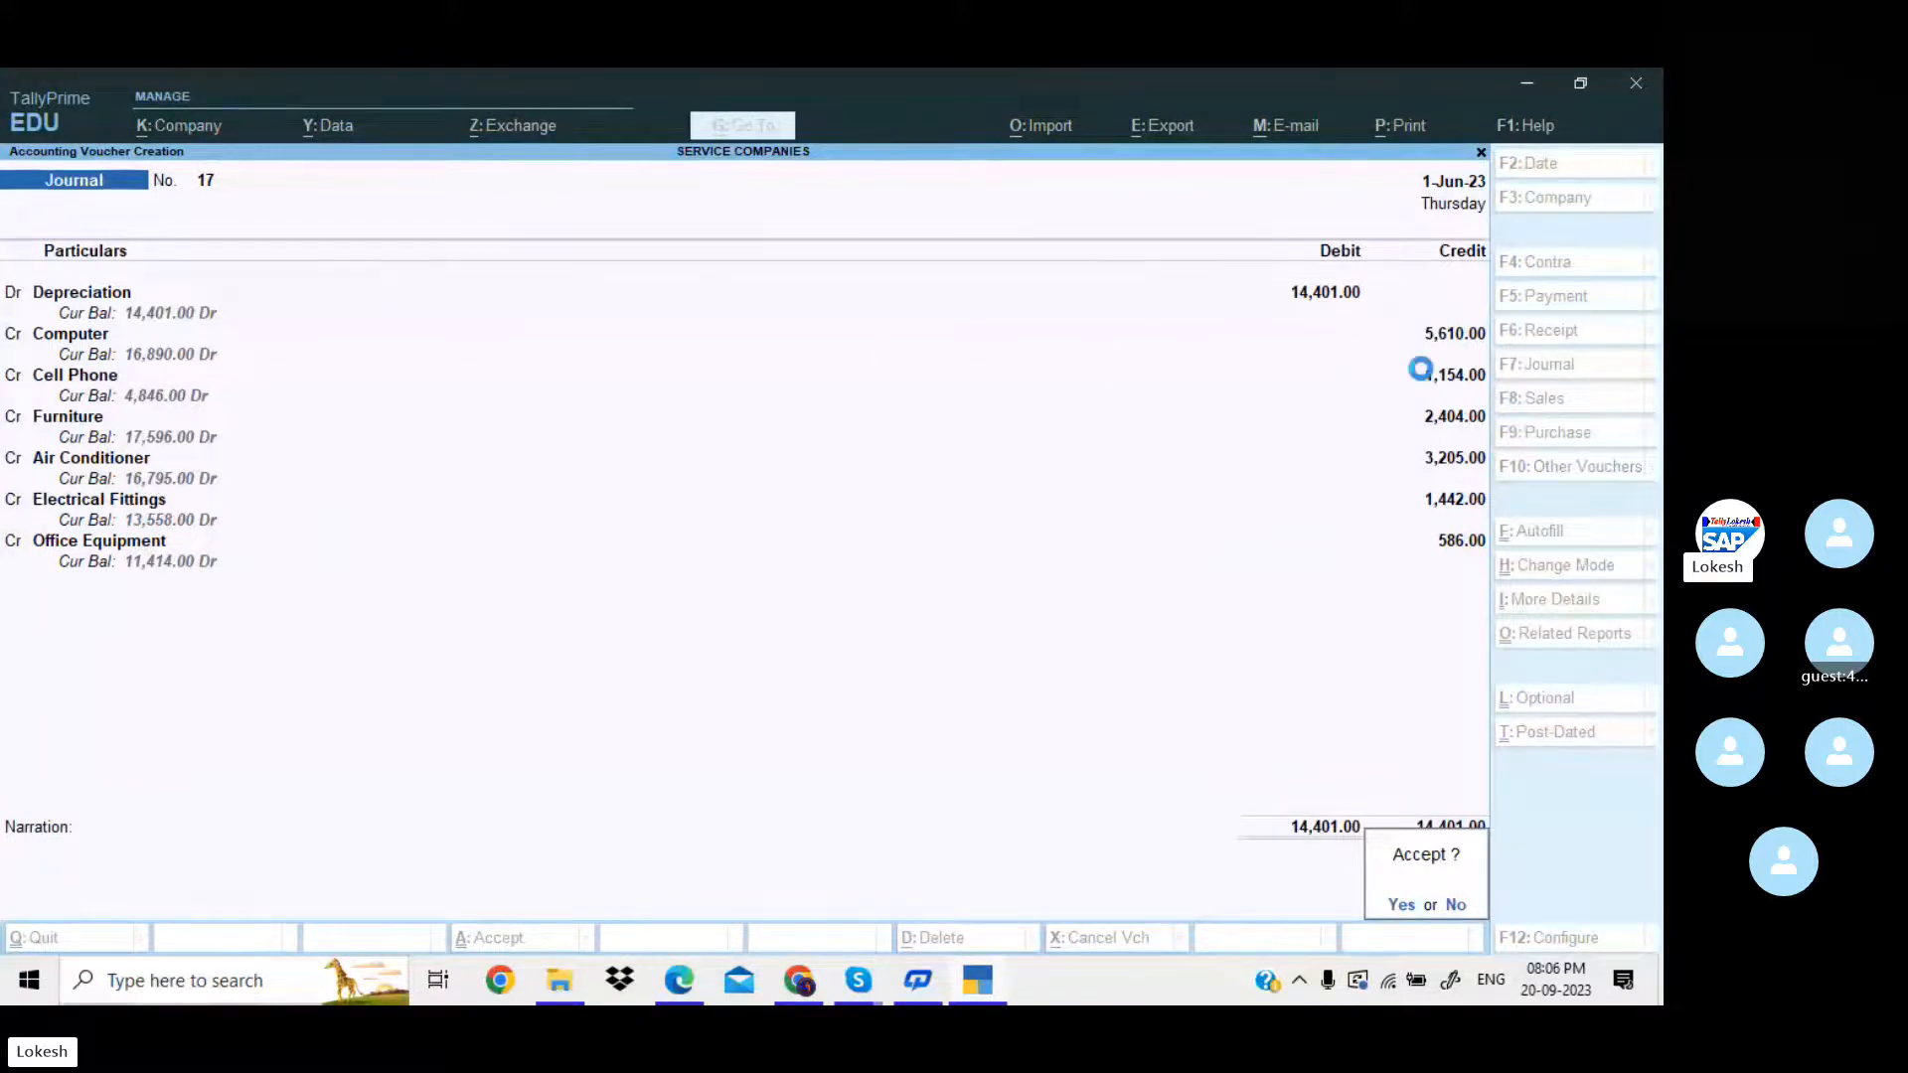
pyautogui.press('Return')
# In the PDF in Edge, consult the Prepaid Expenses entries and select the account name "Magazine Subscription exp" for copying.
pyautogui.hotkey('alt', 'Tab')
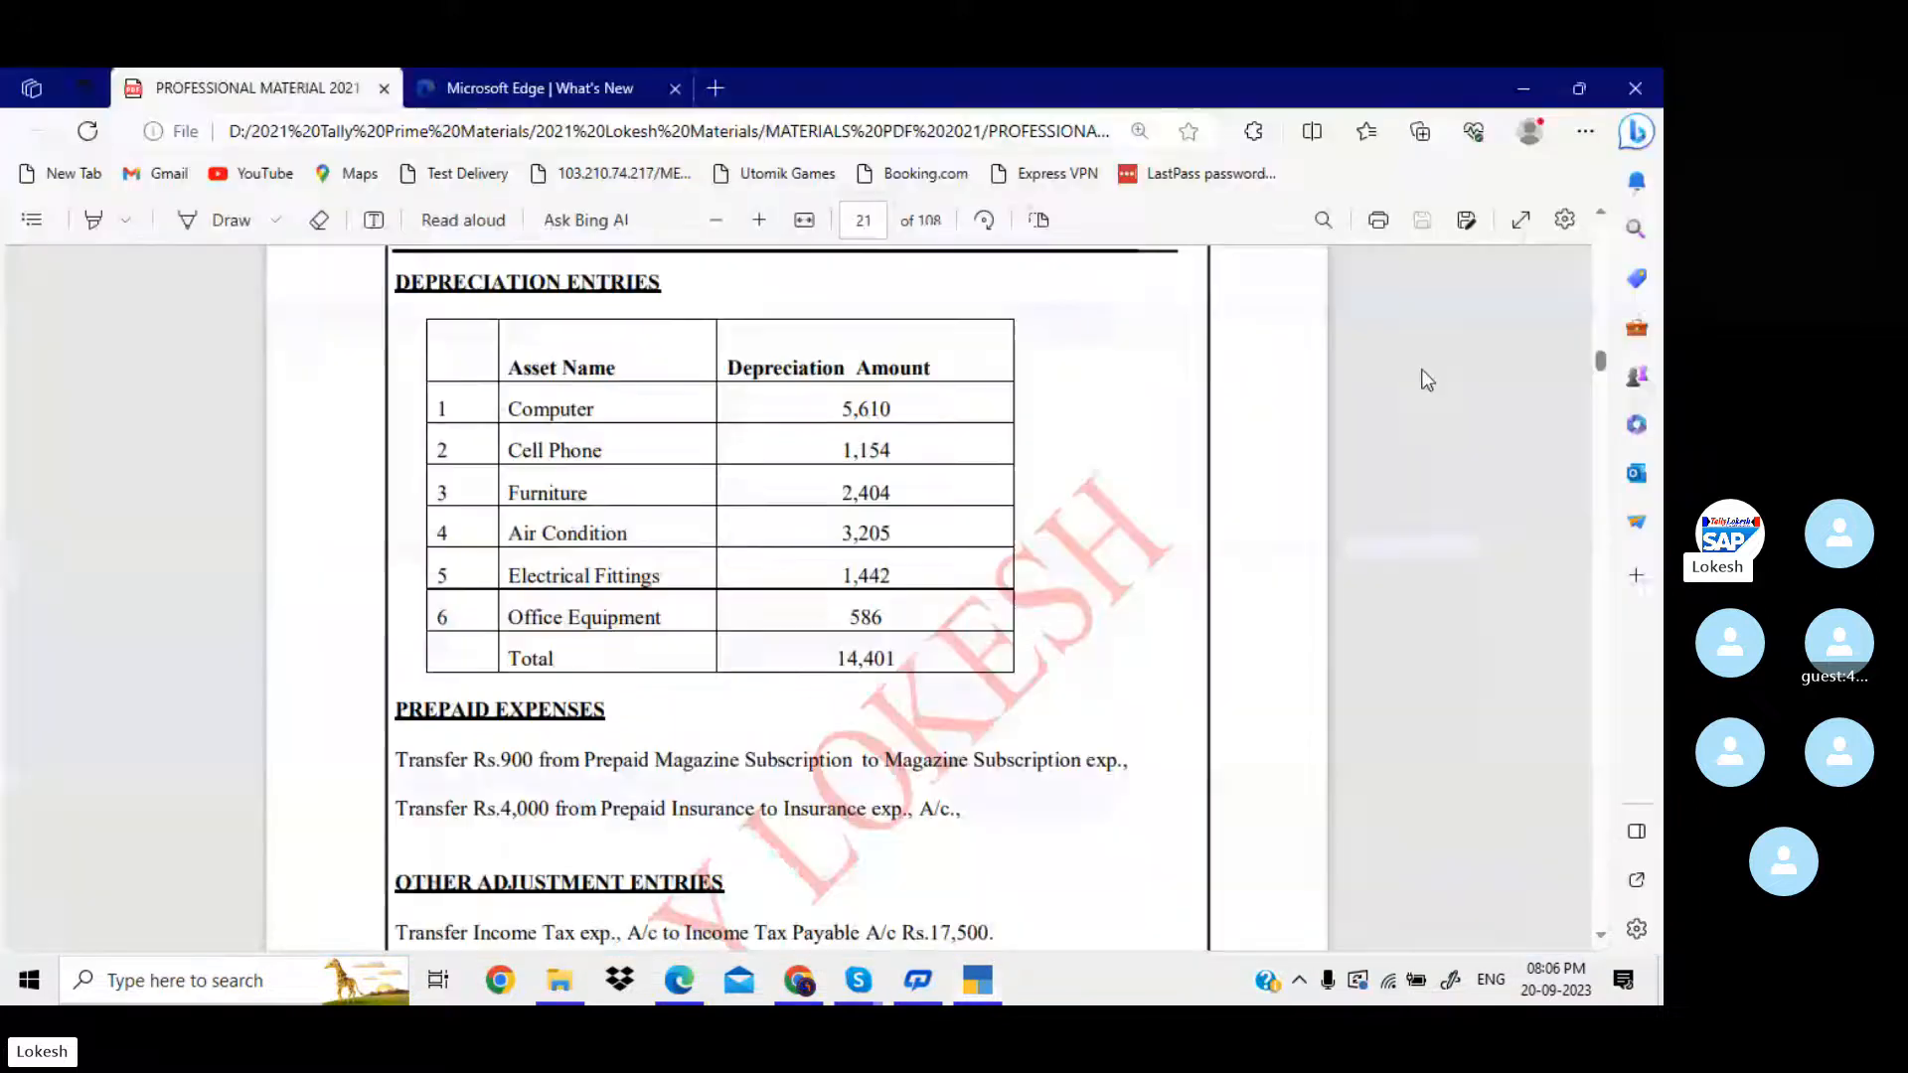
pyautogui.scroll(-3, 1427, 380)
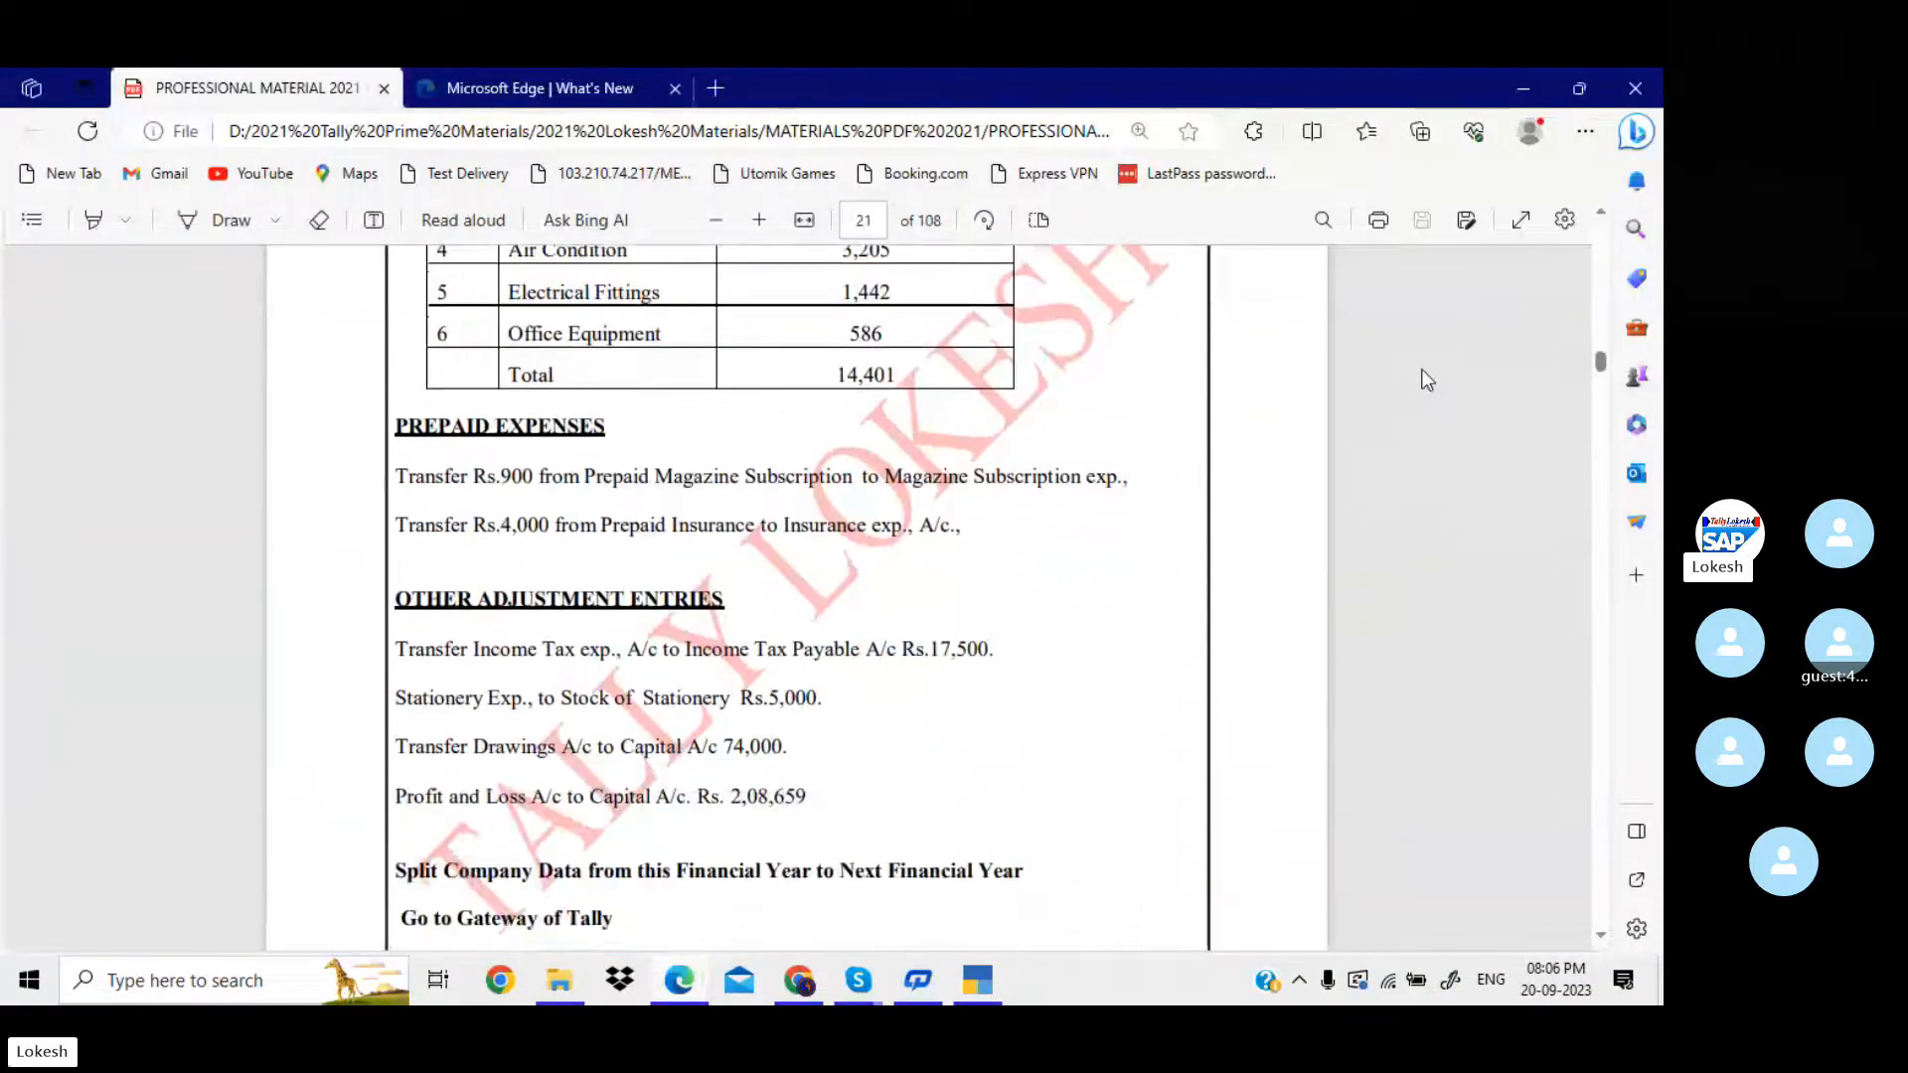
pyautogui.hotkey('alt', 'Tab')
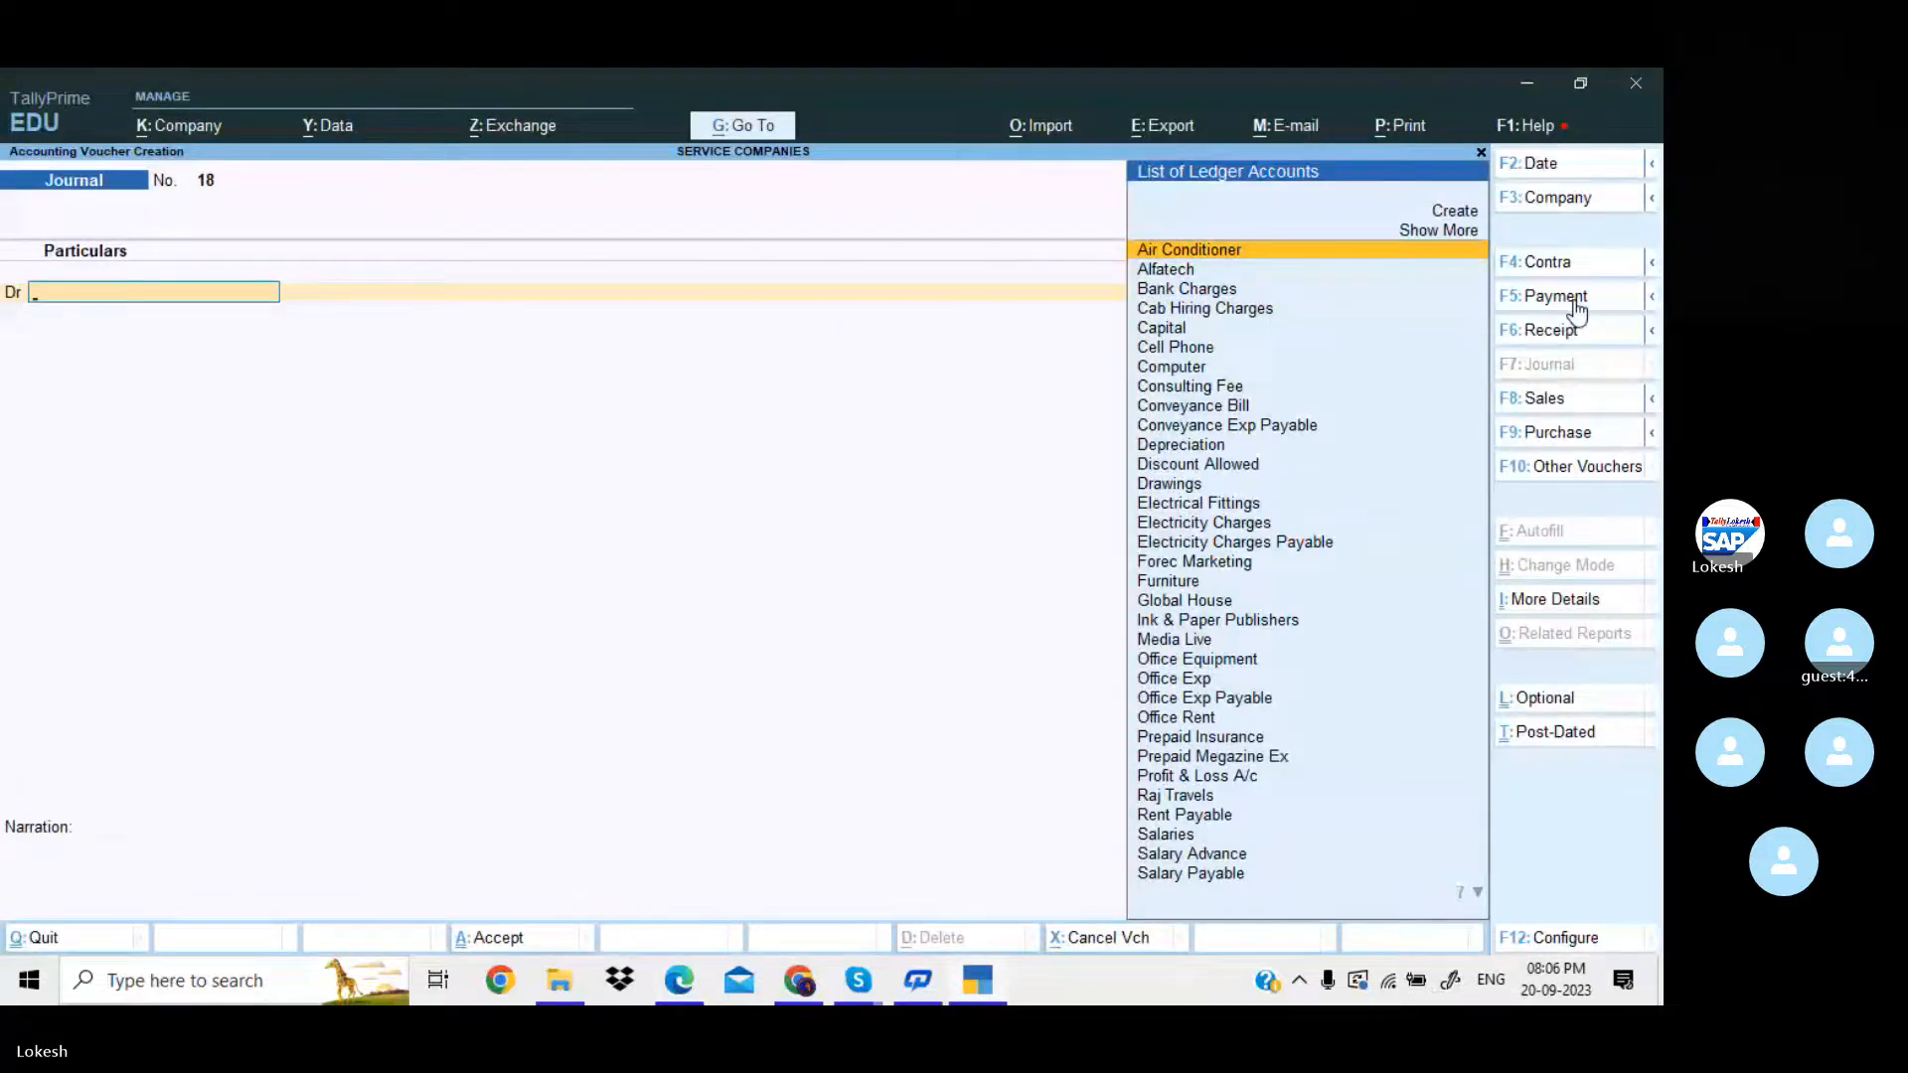
pyautogui.hotkey('alt', 'Tab')
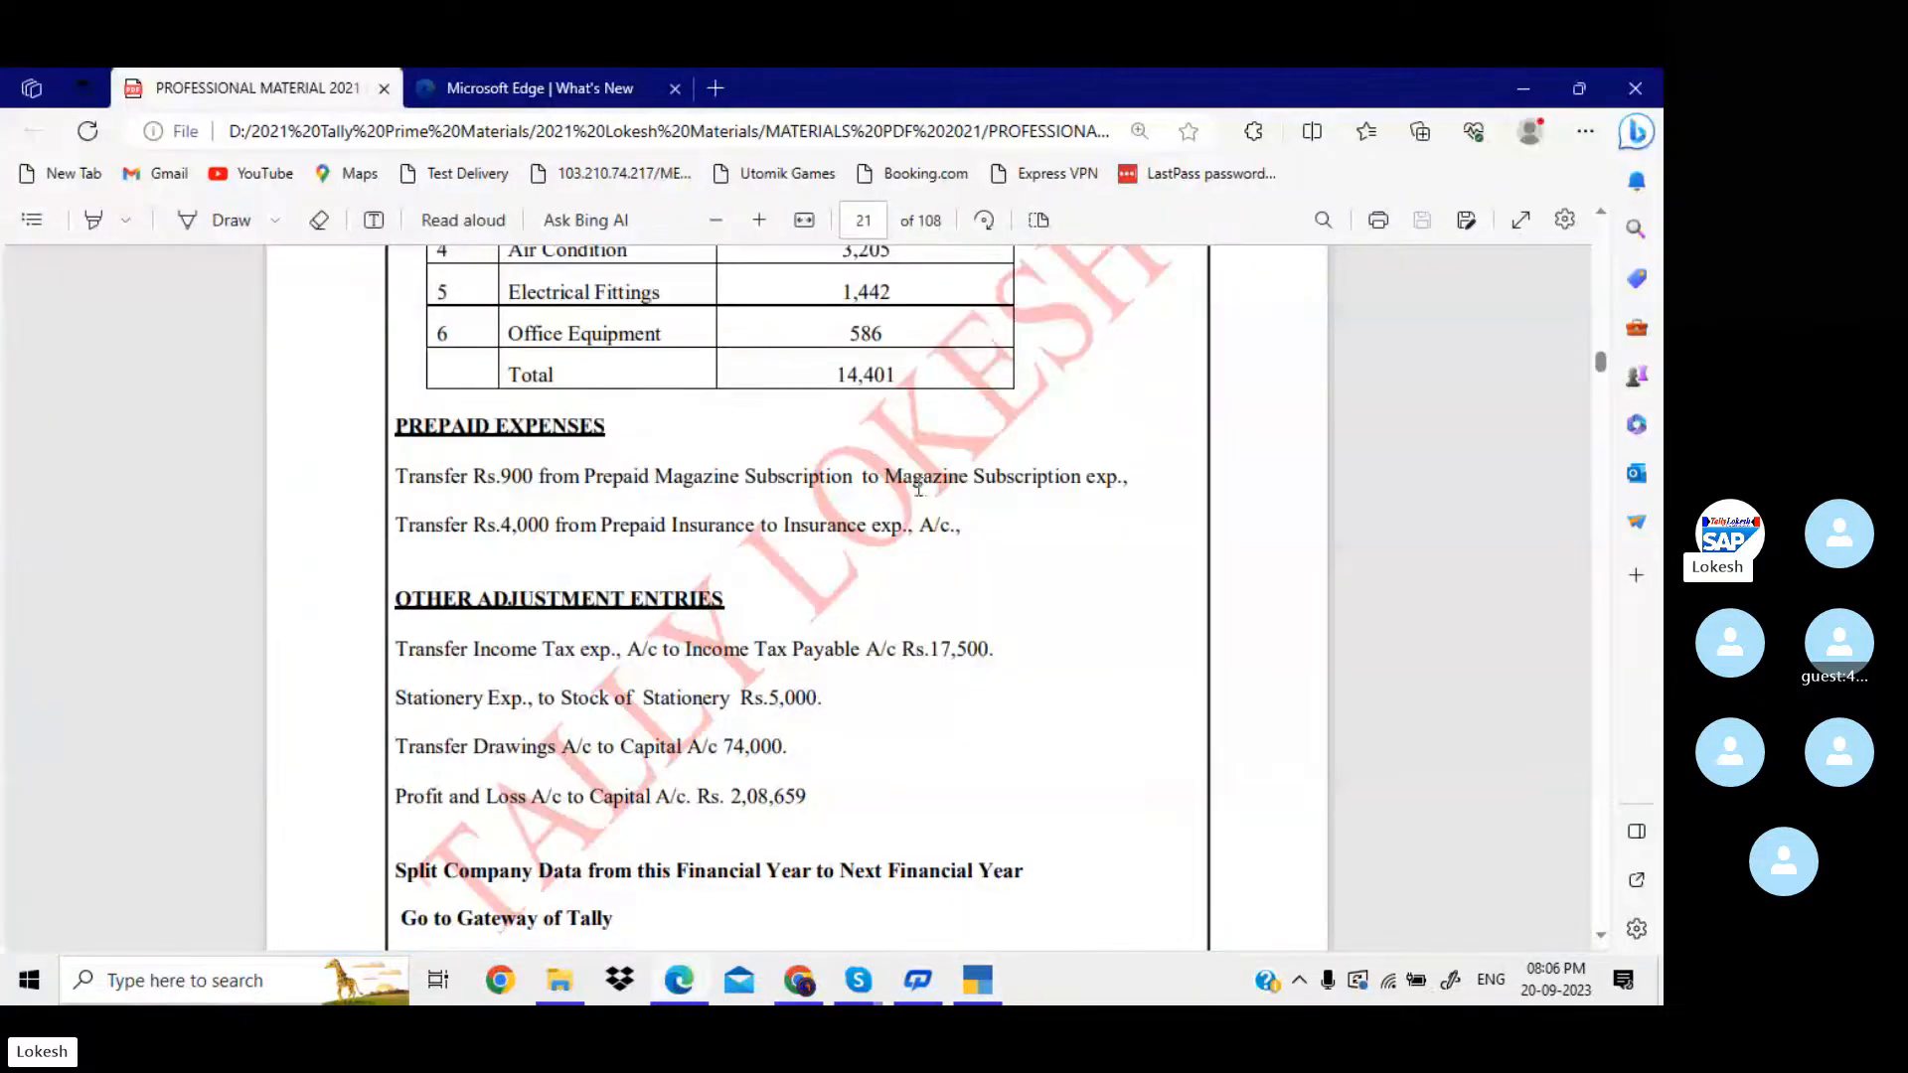
pyautogui.moveTo(885, 479); pyautogui.dragTo(1109, 484)
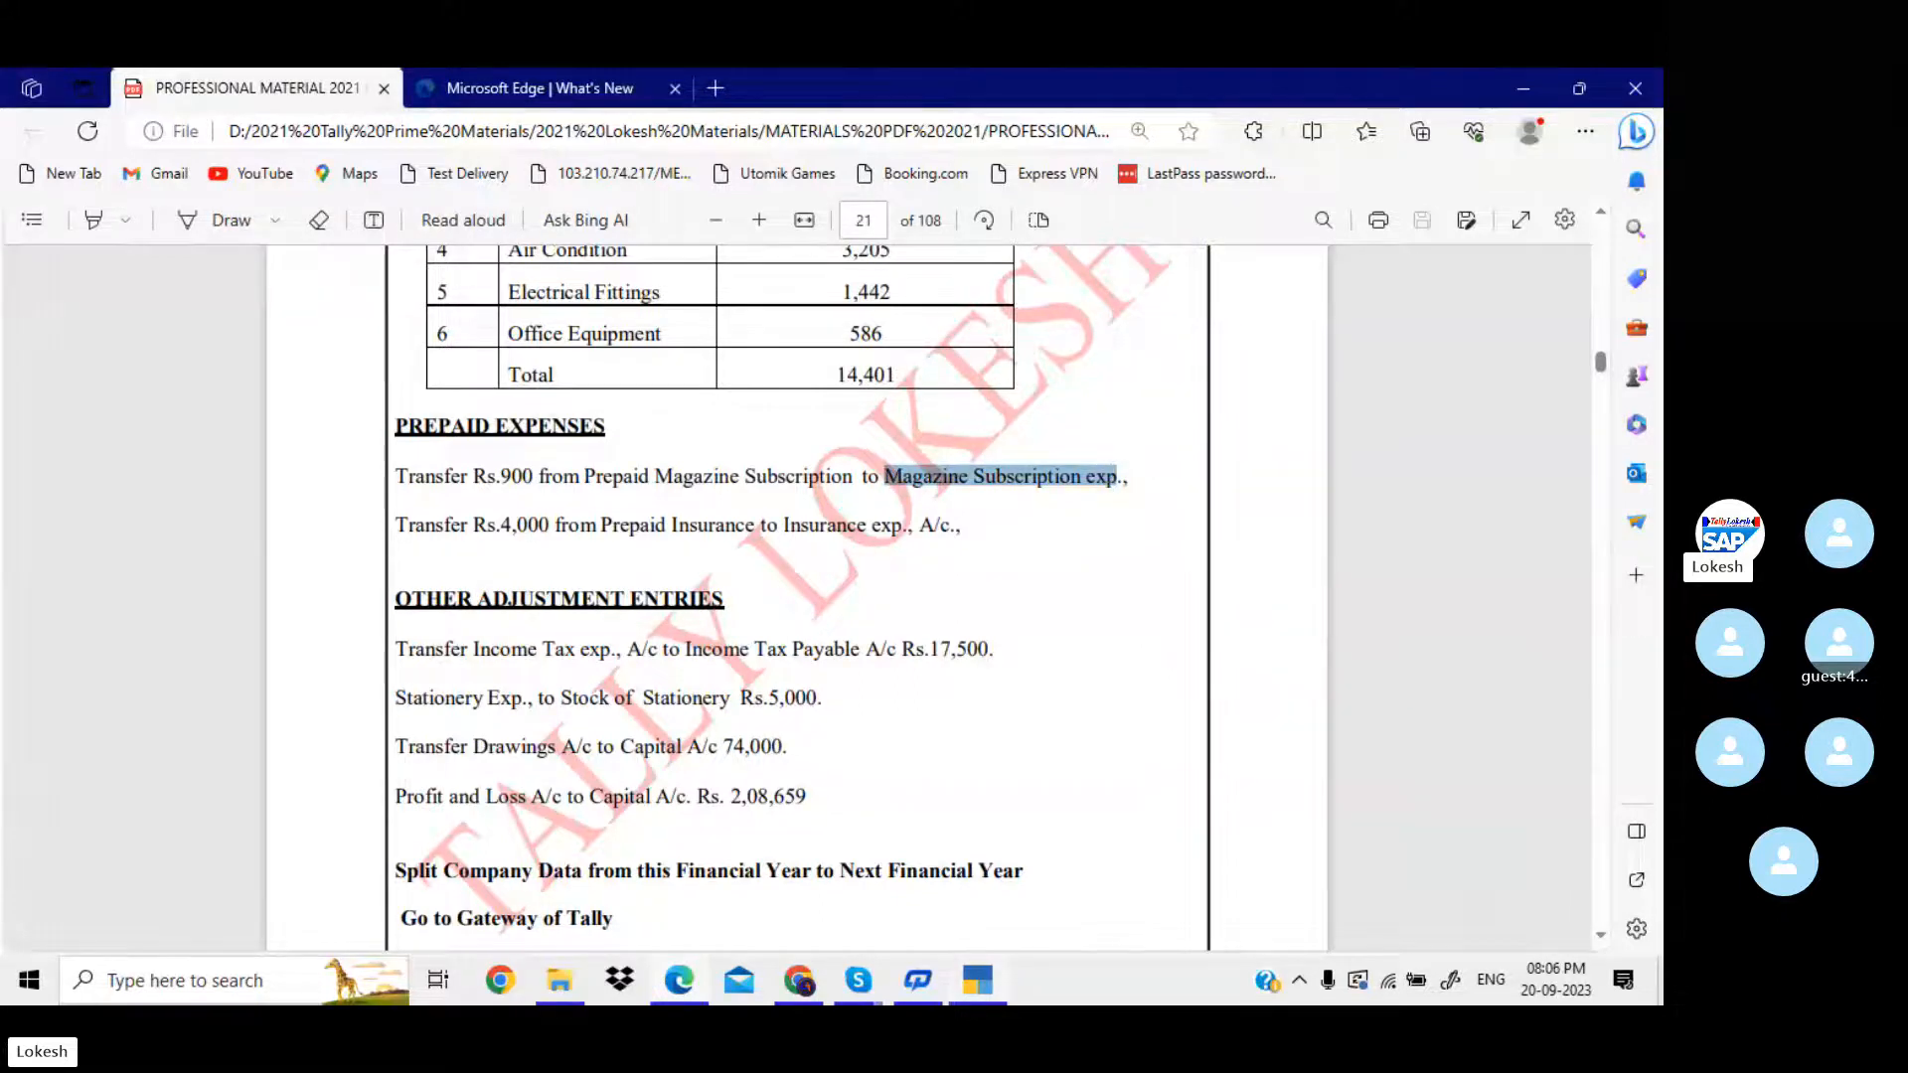
# In TallyPrime, create the ledger "Magazine Subscription exp" under Indirect Expenses as the new journal voucher's debit account.
pyautogui.click(984, 989)
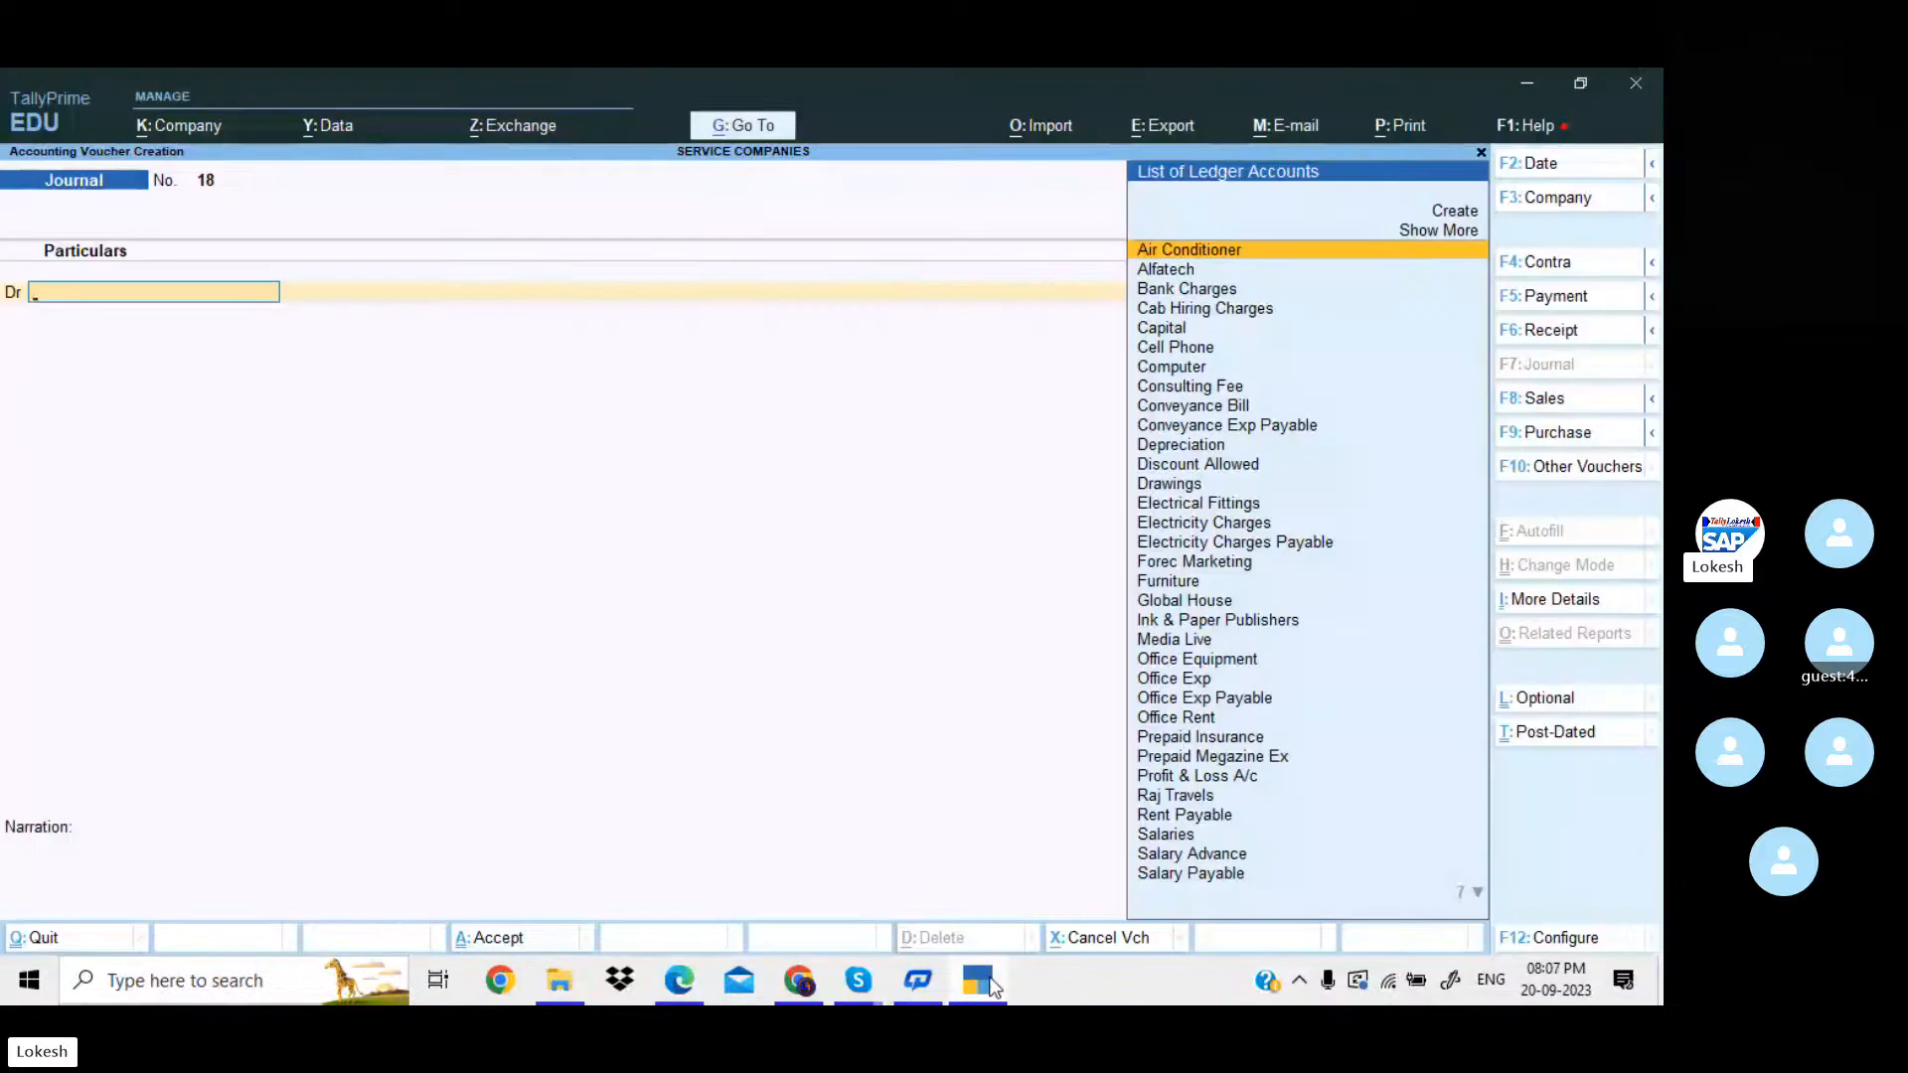
pyautogui.hotkey('alt', 'c')
pyautogui.hotkey('ctrl', 'alt', 'v')
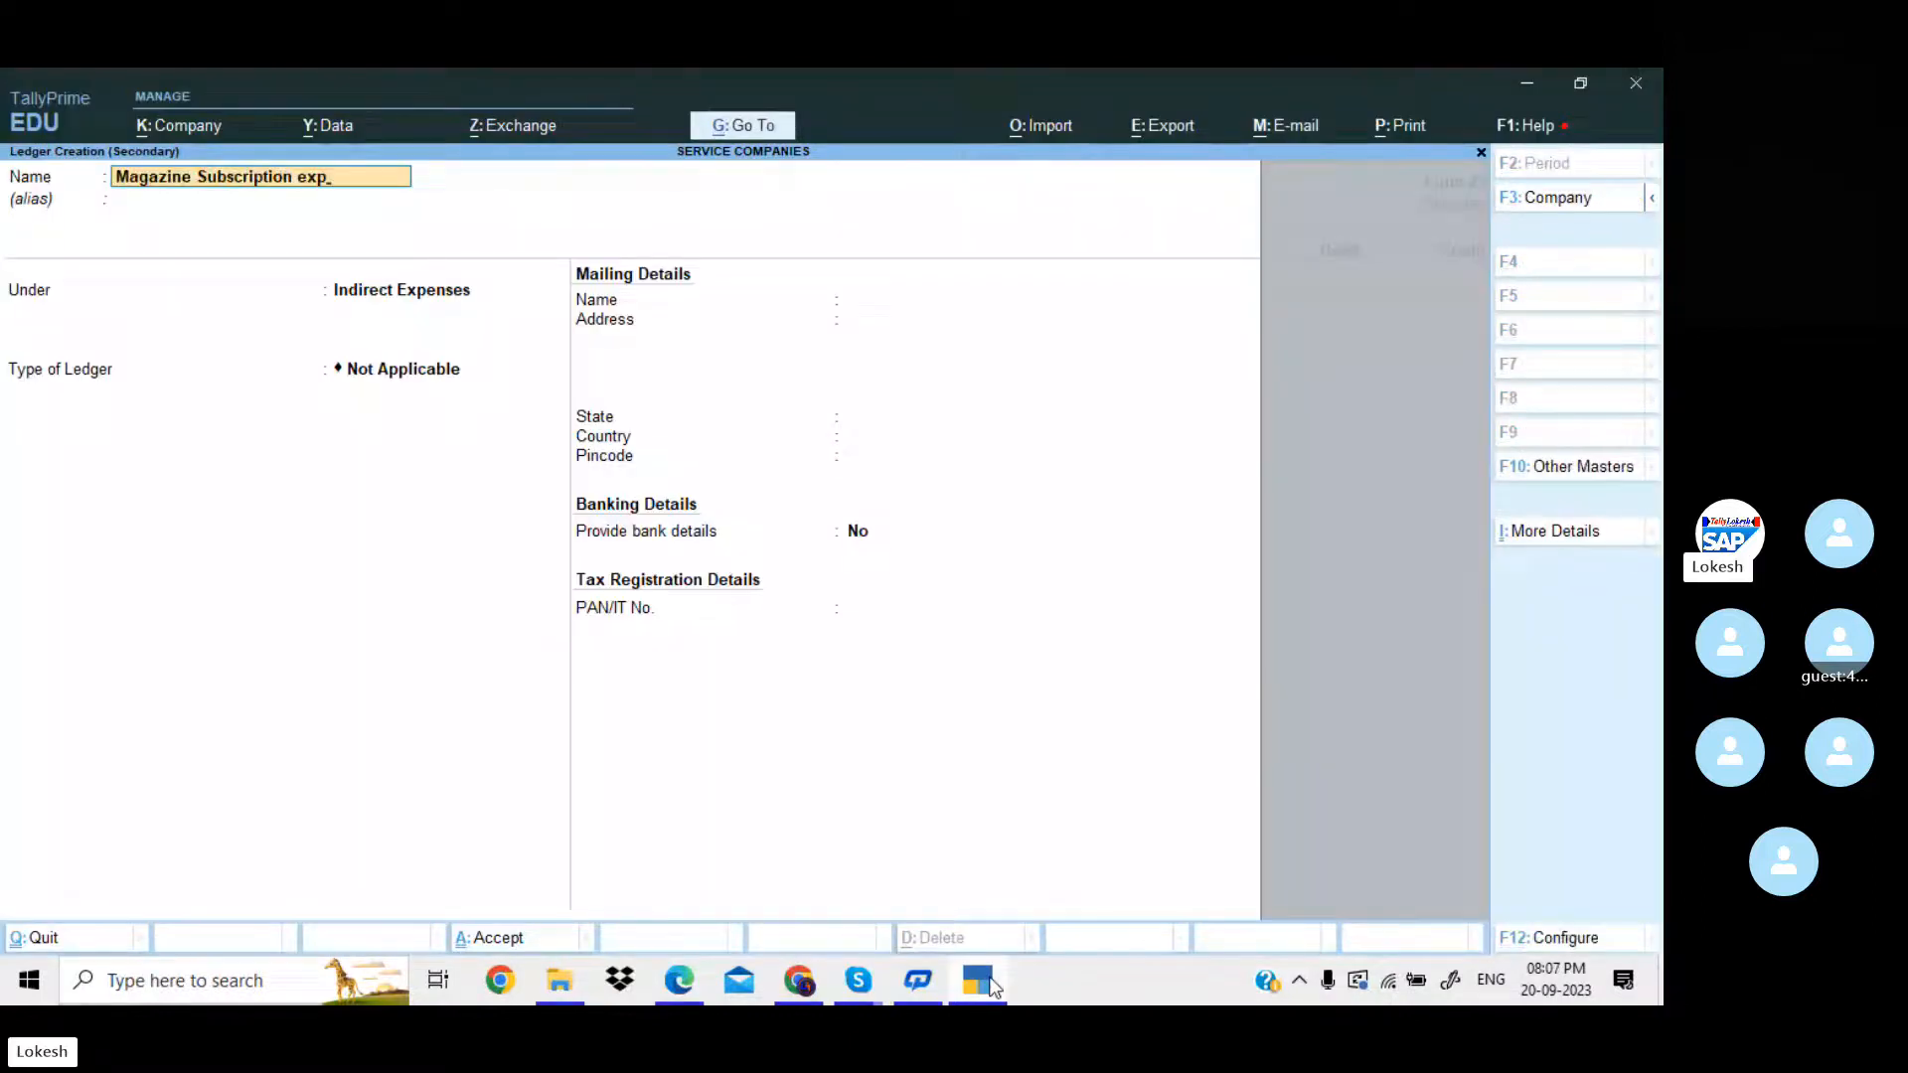
pyautogui.press('Return')
pyautogui.press('Return')
pyautogui.press('Return')
pyautogui.press('Return')
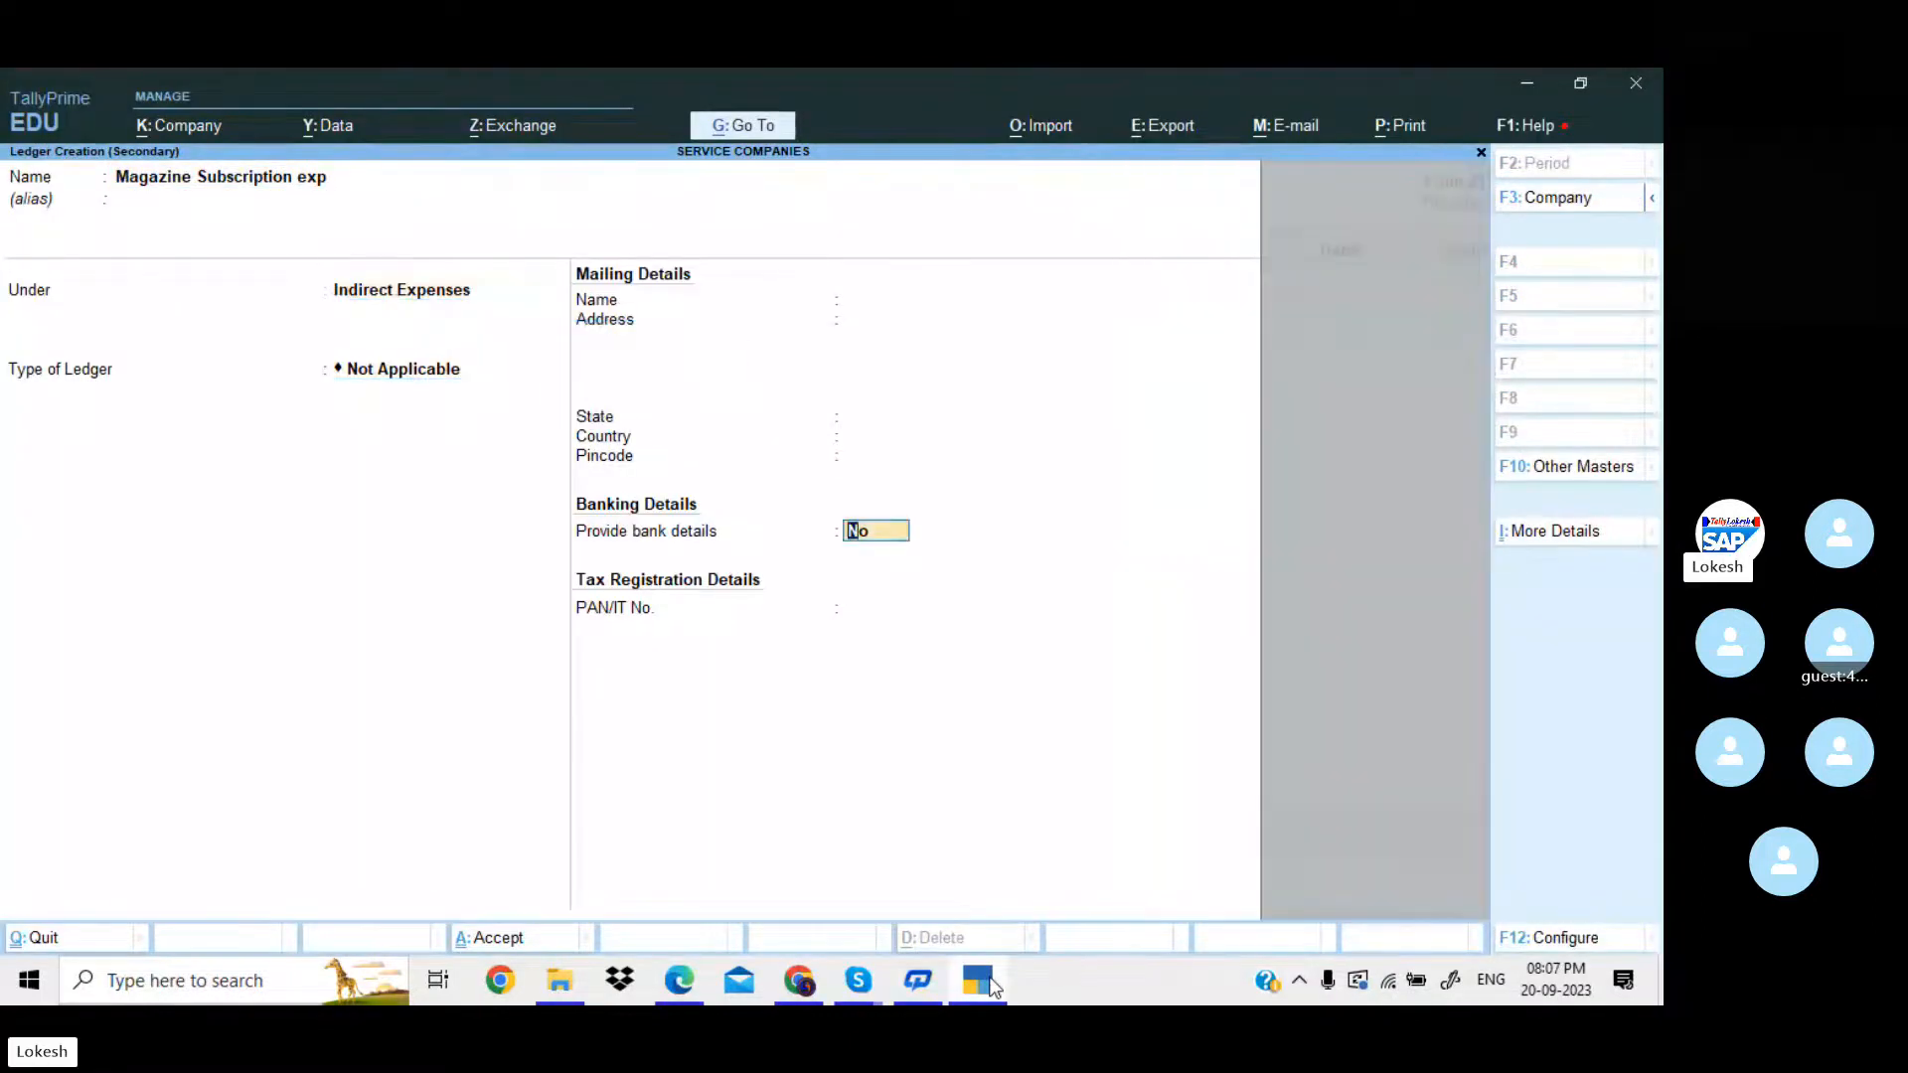
pyautogui.press('Return')
pyautogui.press('Return')
# Check the magazine subscription amount in the PDF and debit Magazine Subscription exp with 900.
pyautogui.press('Return')
pyautogui.click(990, 984)
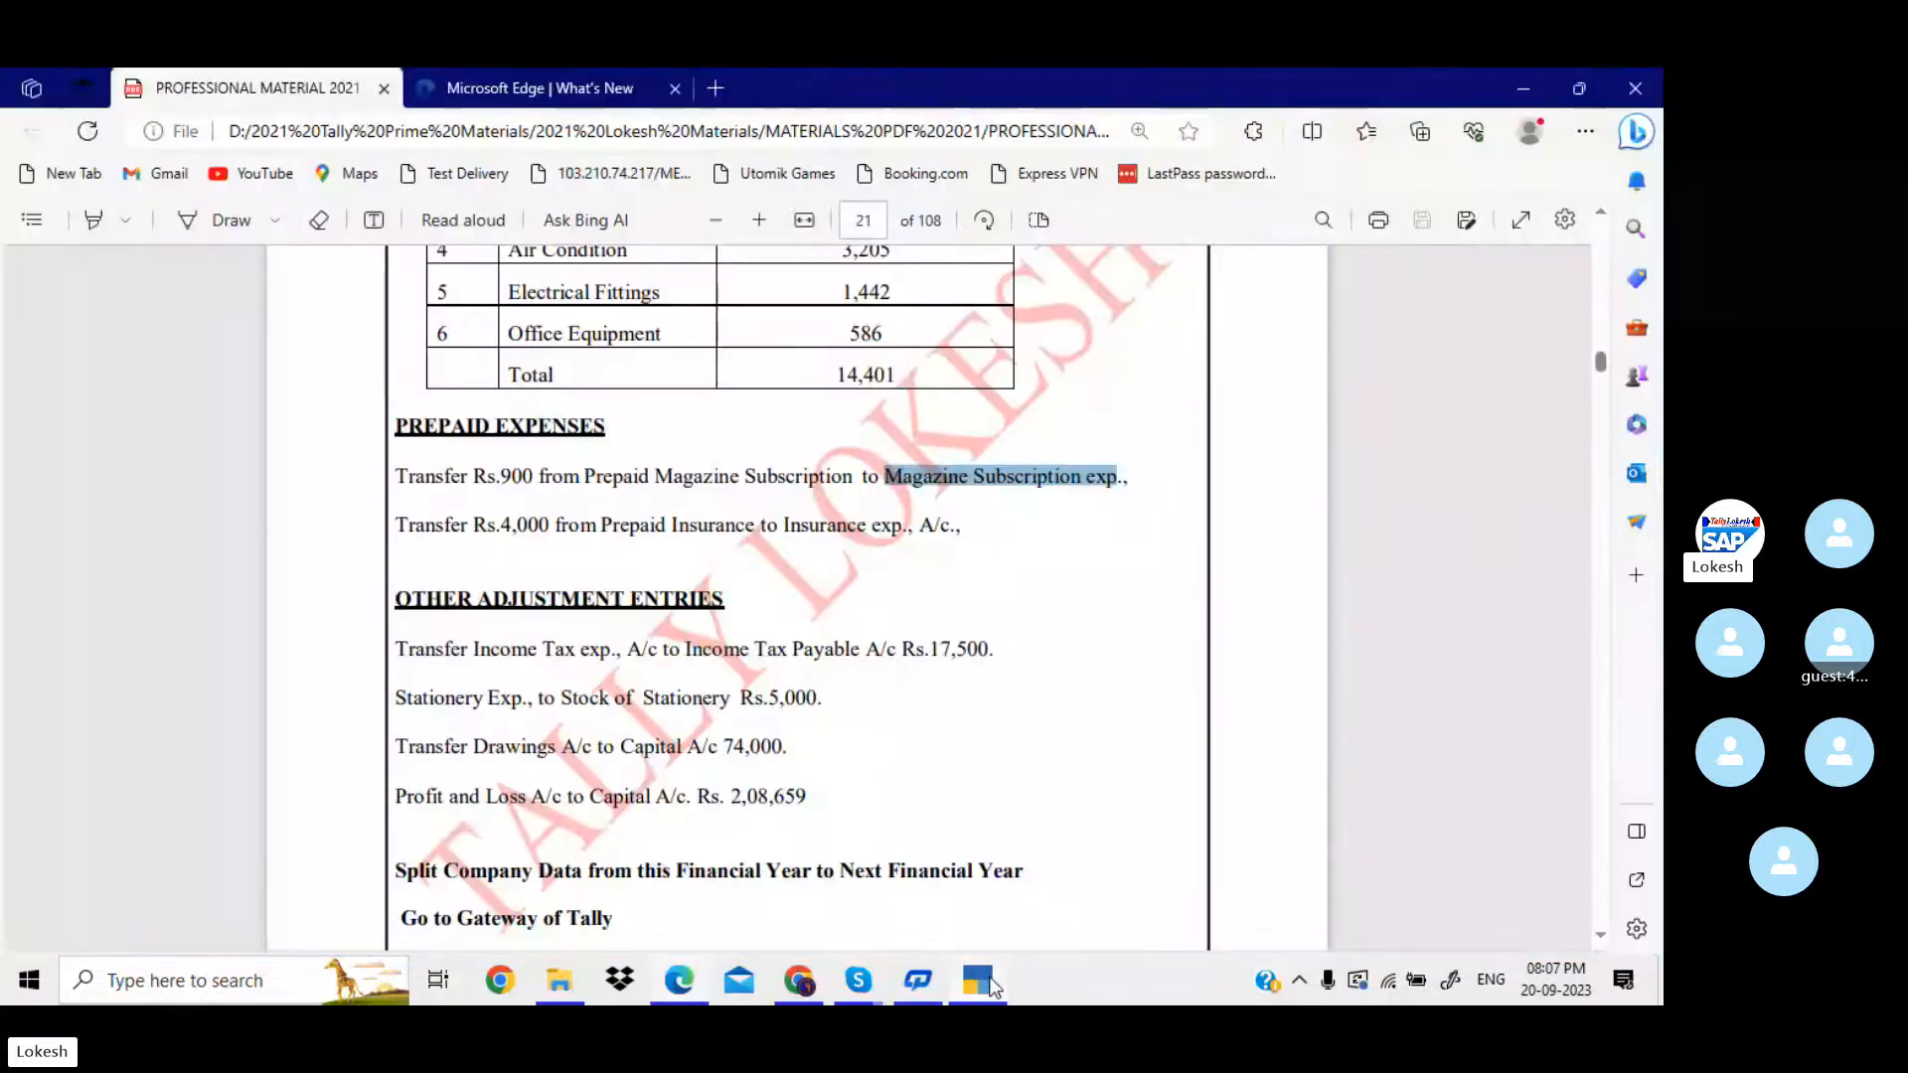
pyautogui.click(991, 984)
pyautogui.write('900')
pyautogui.press('Return')
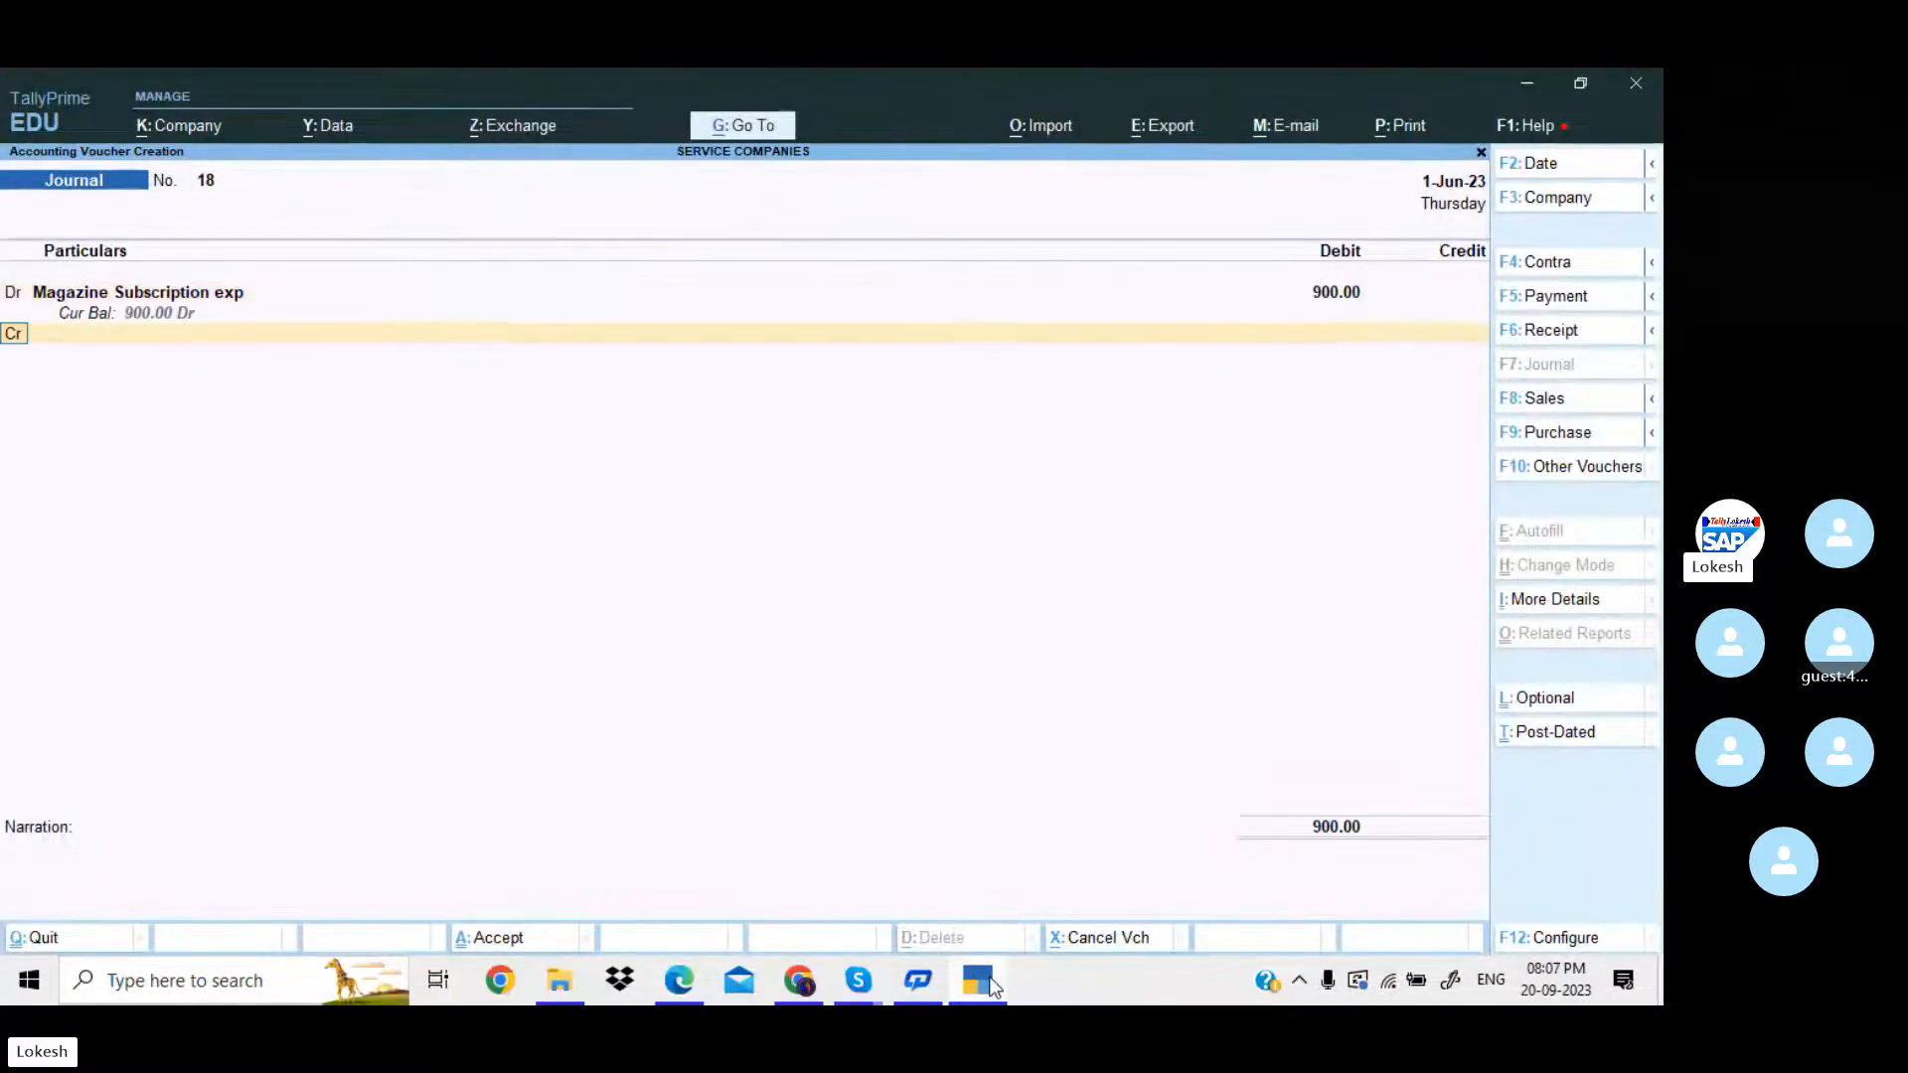
# Credit Prepaid Megazine Ex with 900, save the journal voucher and return to the PDF in Edge.
pyautogui.write('per')
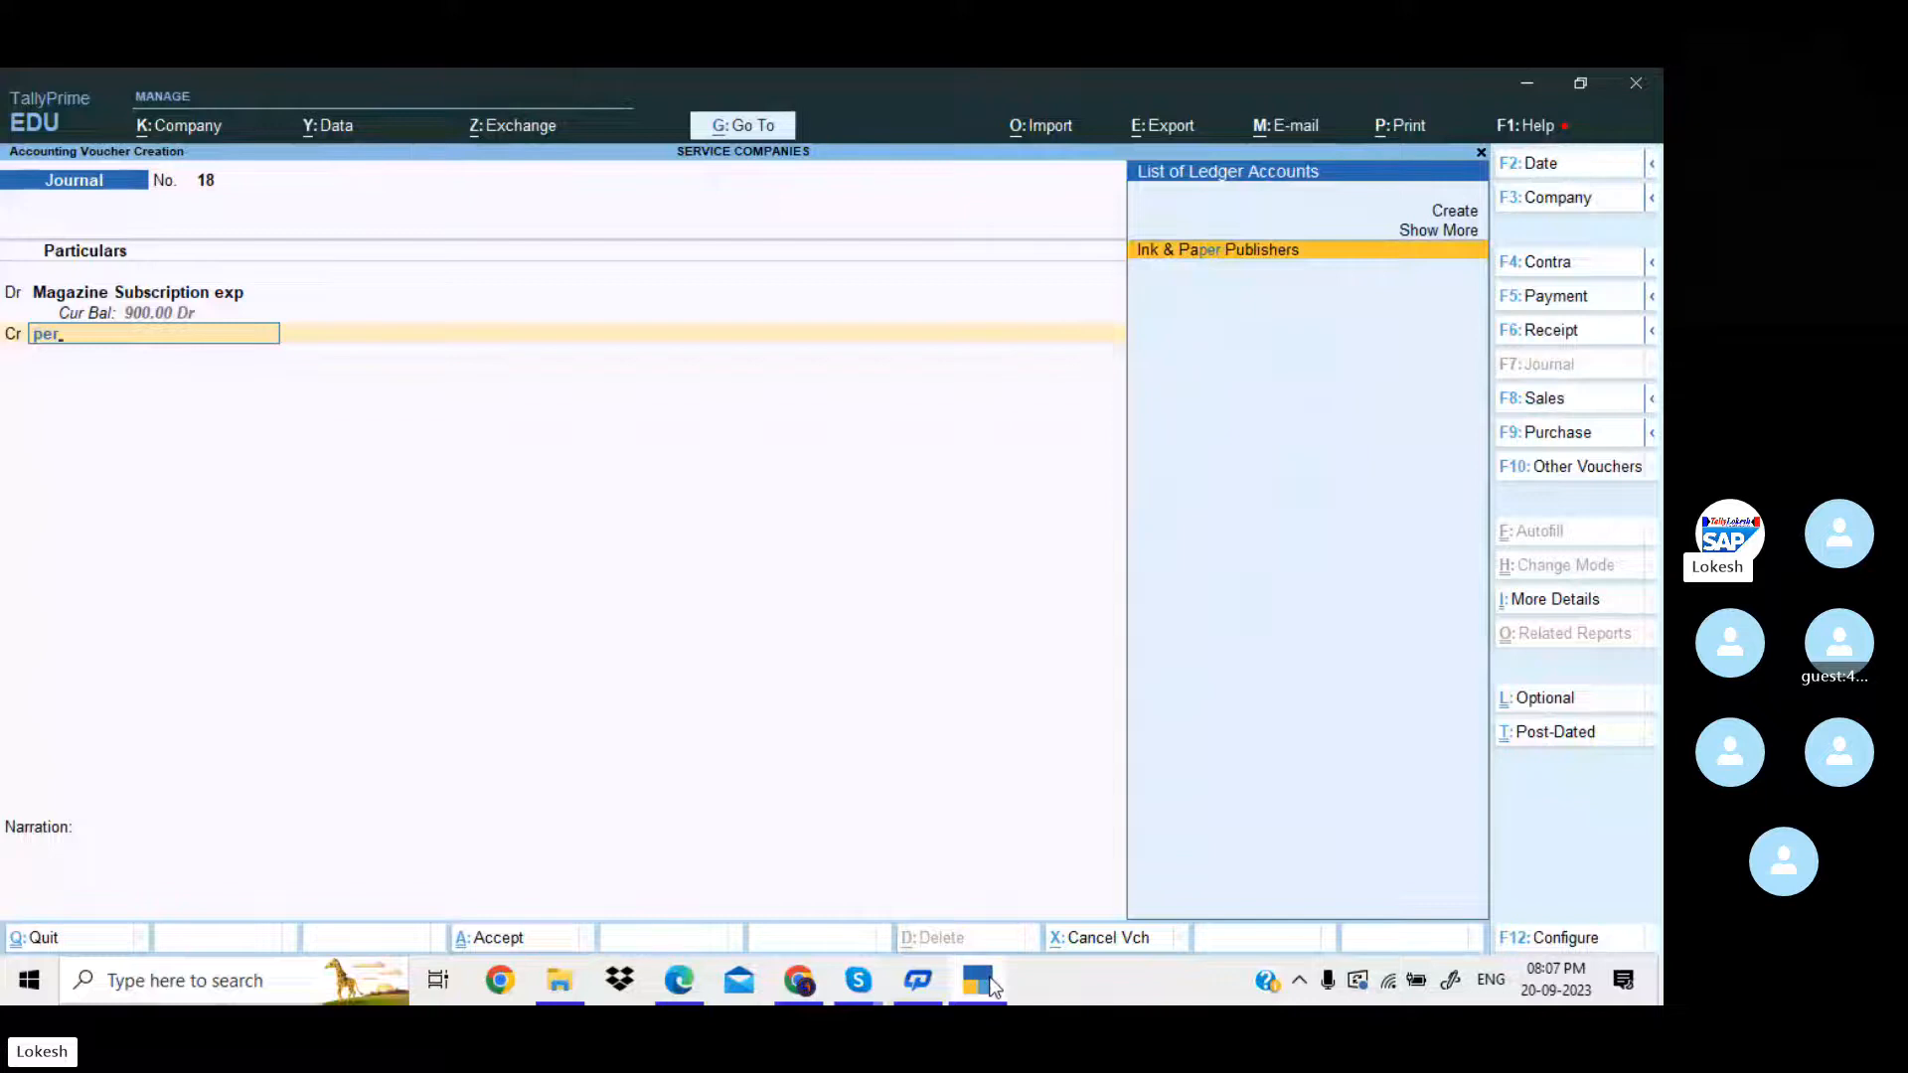
pyautogui.press('BackSpace')
pyautogui.press('BackSpace')
pyautogui.write('re')
pyautogui.press('Down')
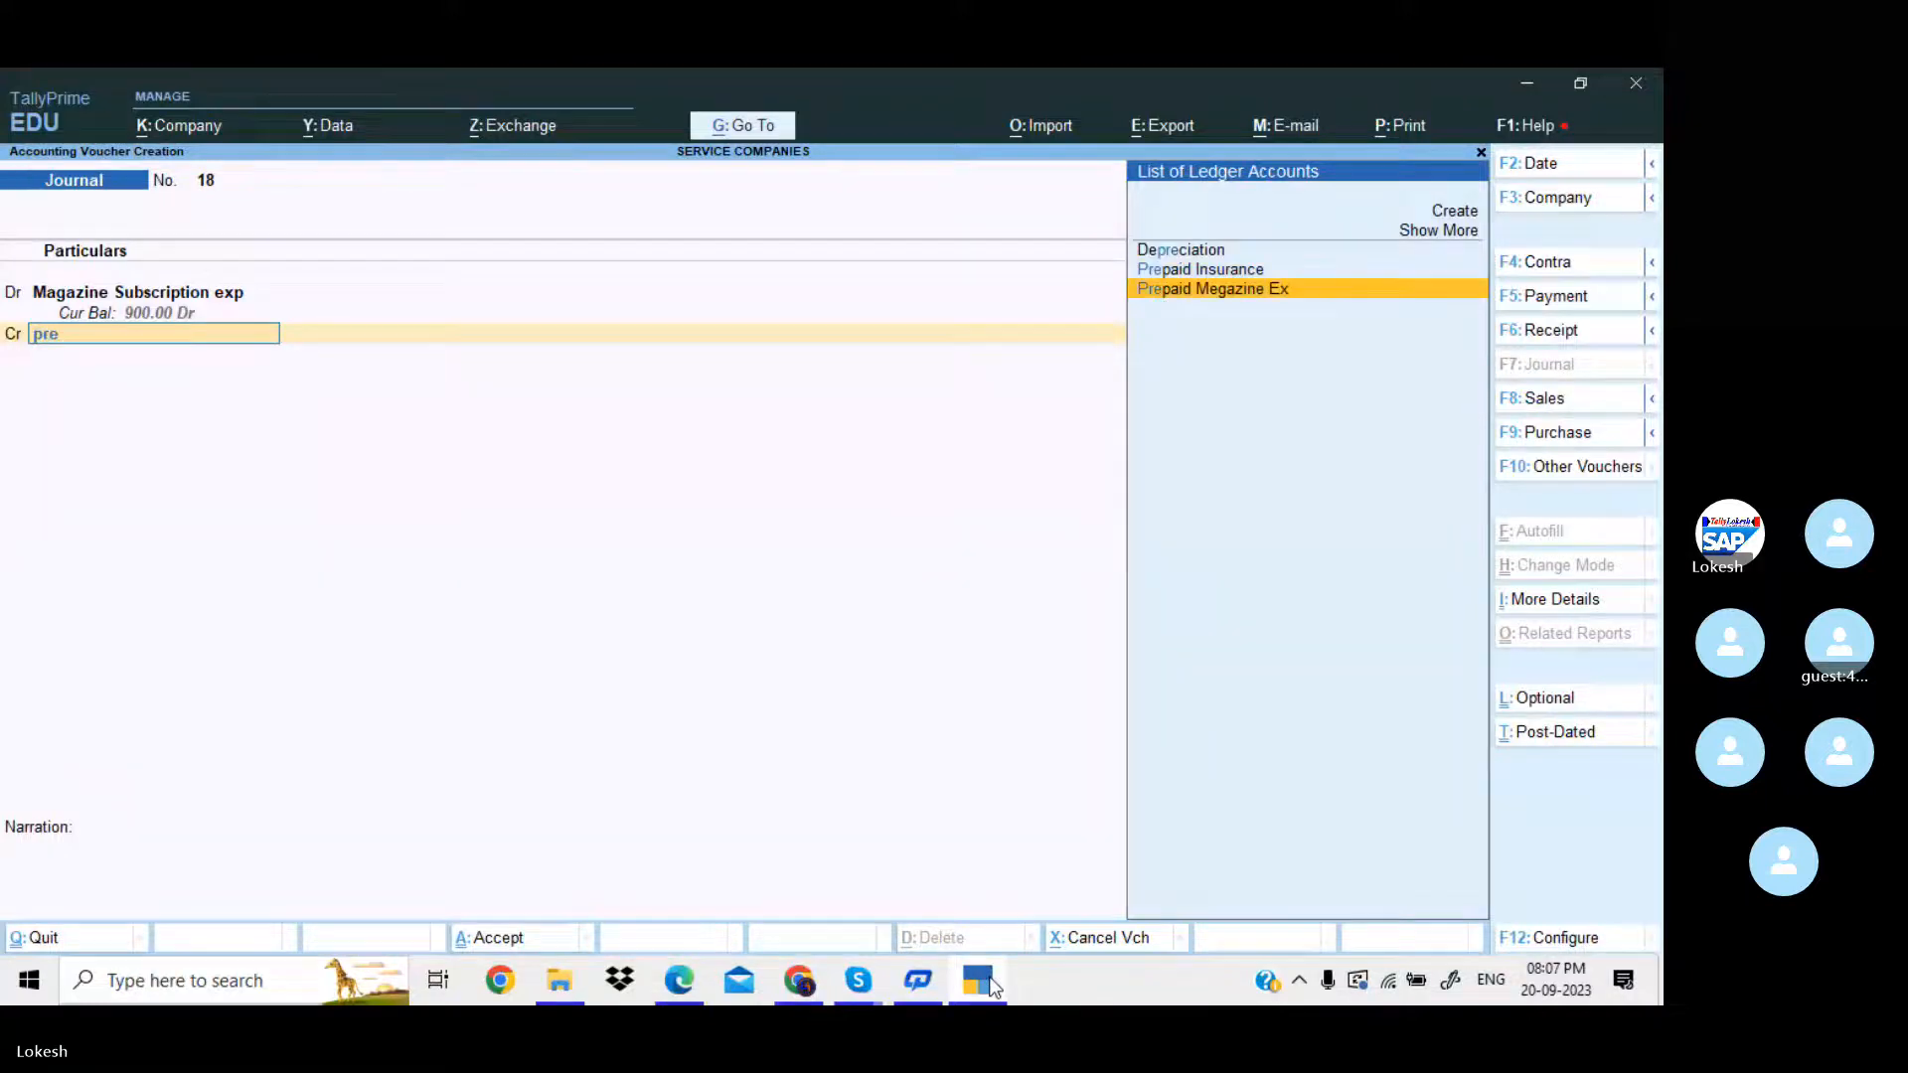
pyautogui.press('Return')
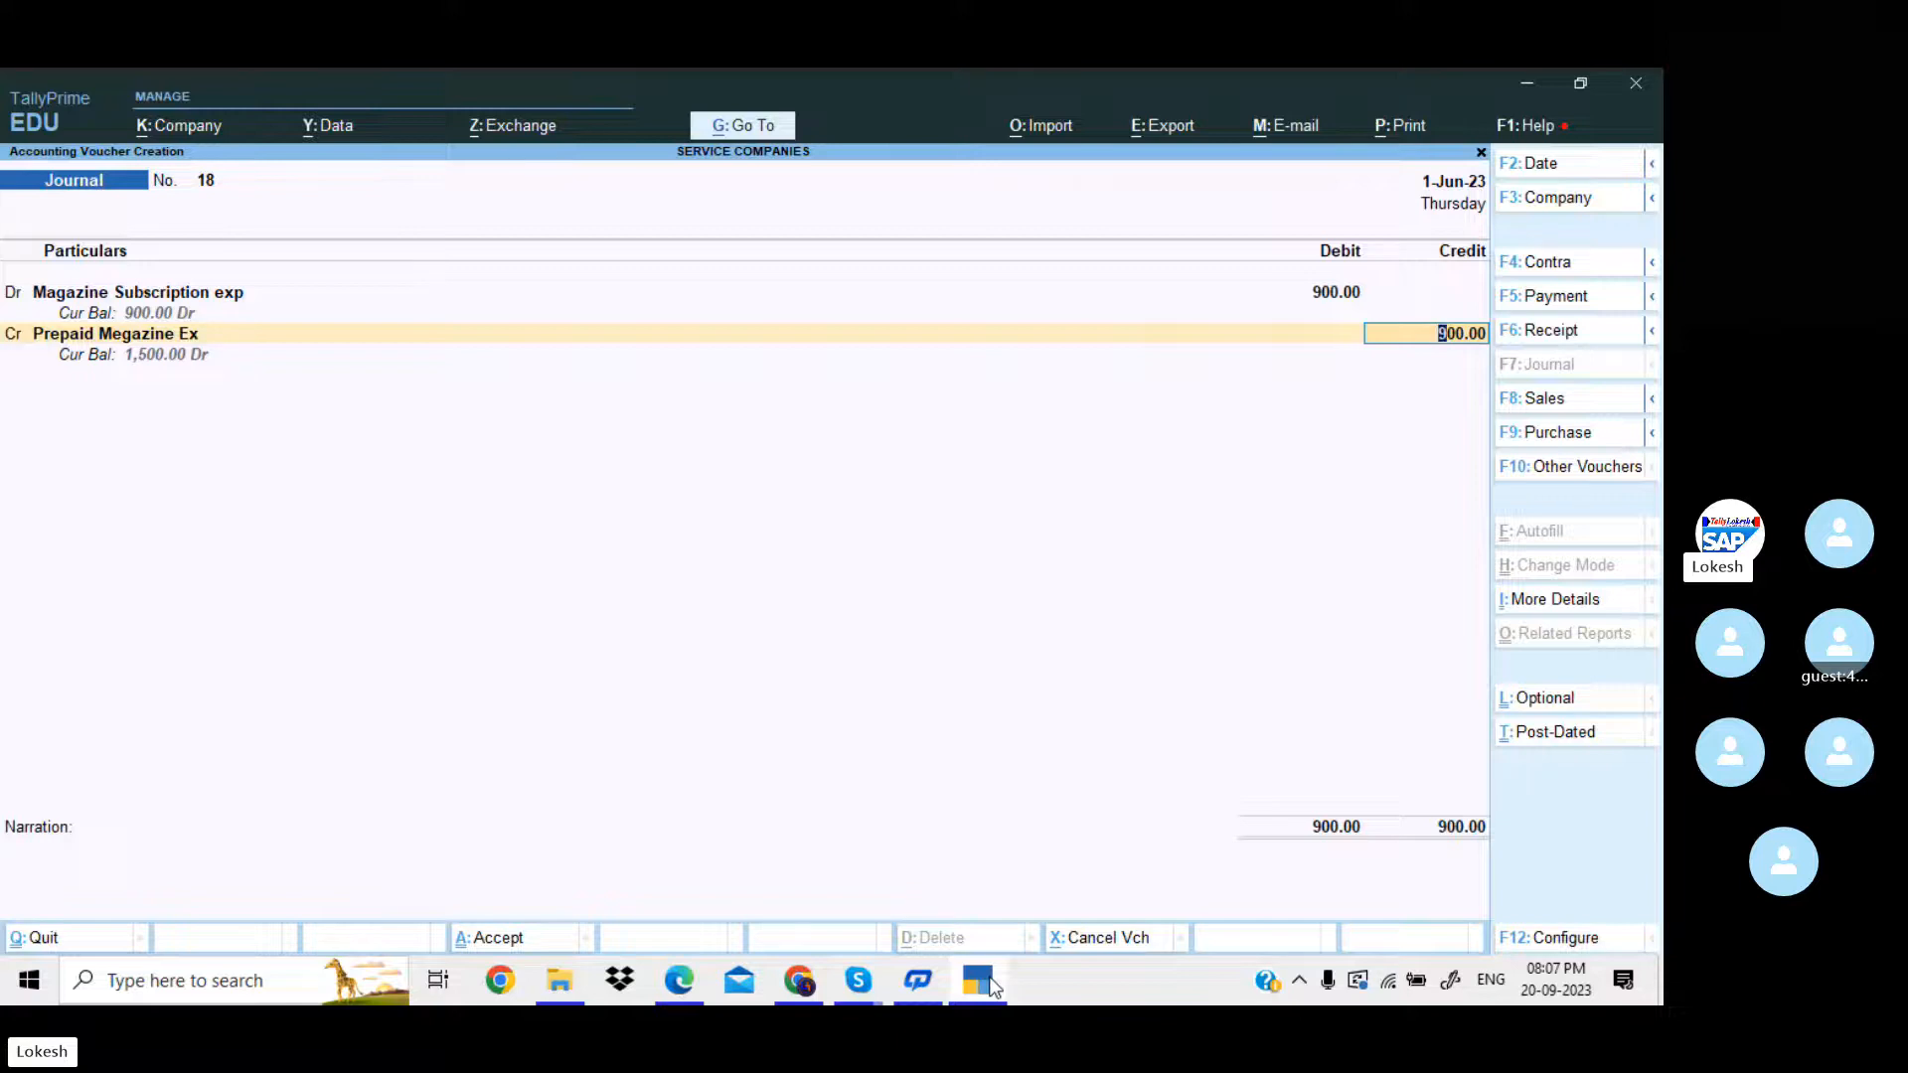
pyautogui.press('Return')
pyautogui.press('Return')
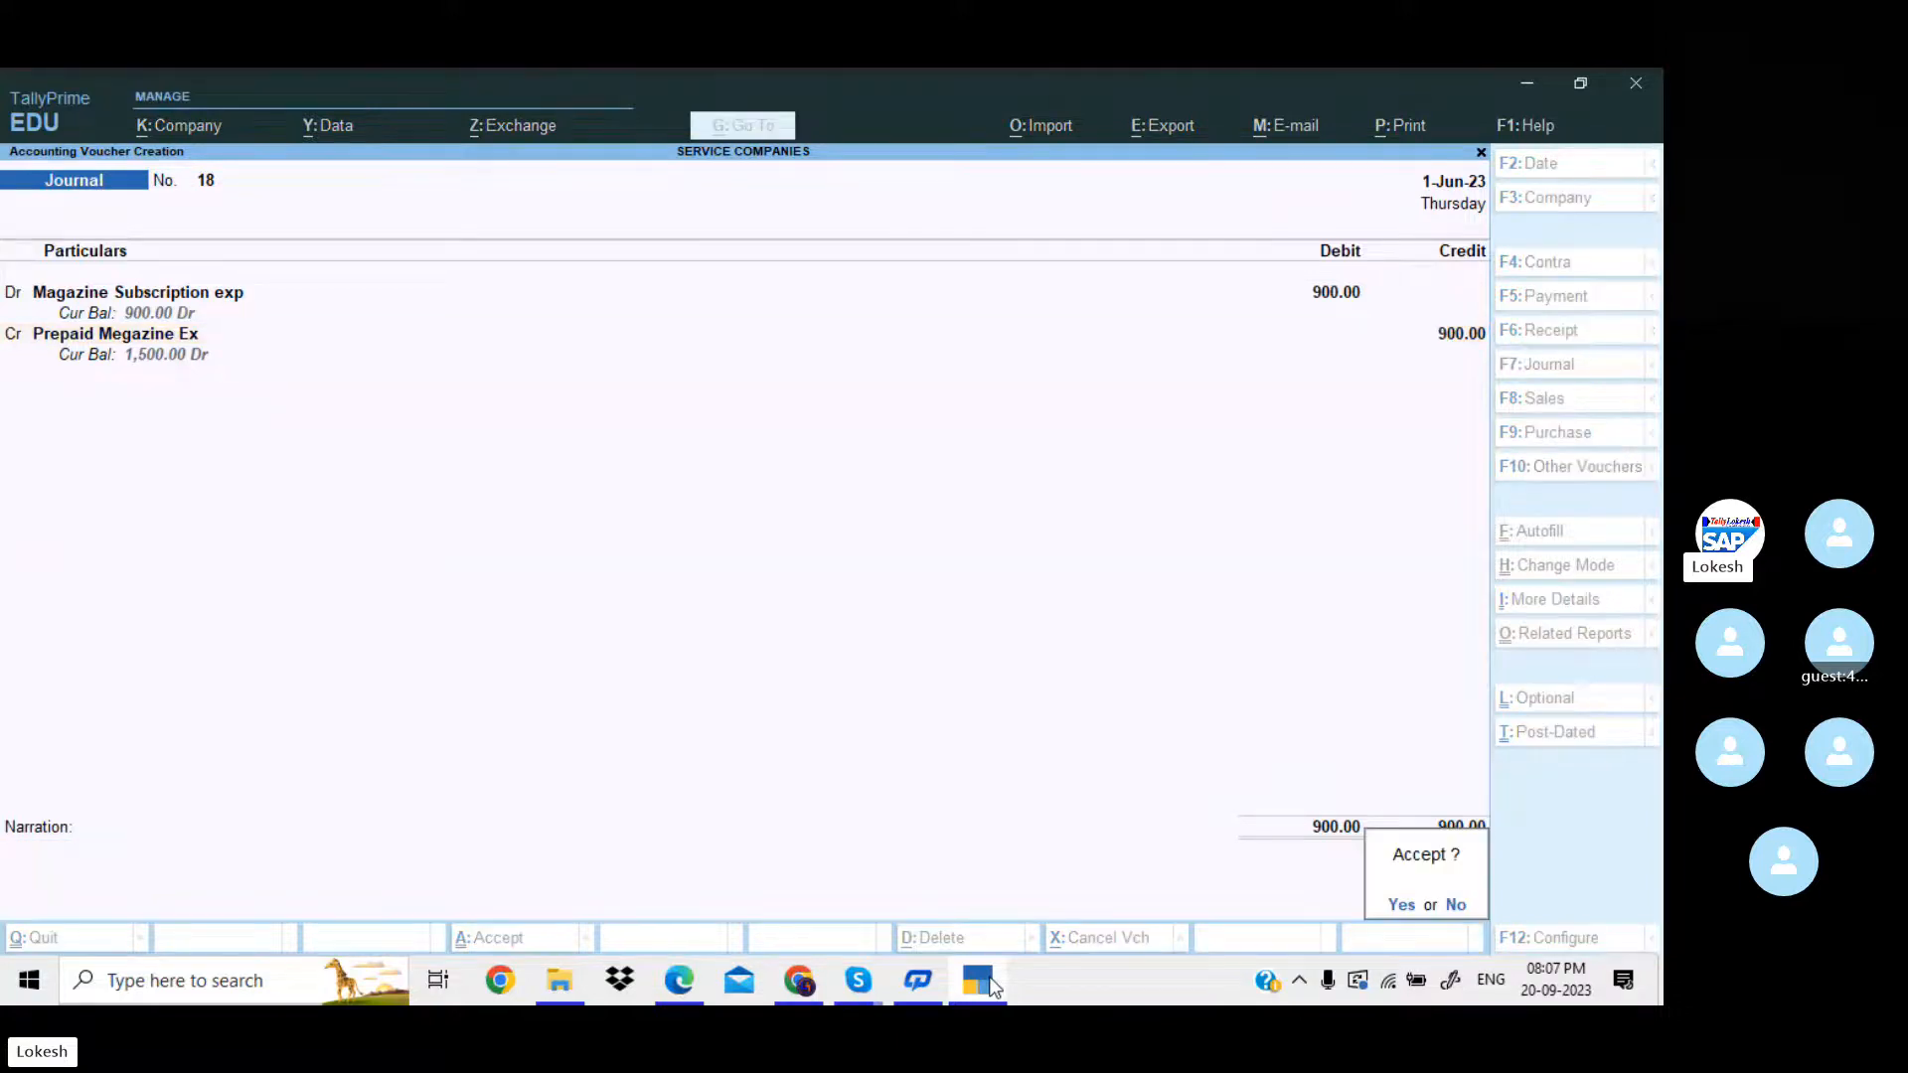
pyautogui.press('Return')
pyautogui.click(990, 982)
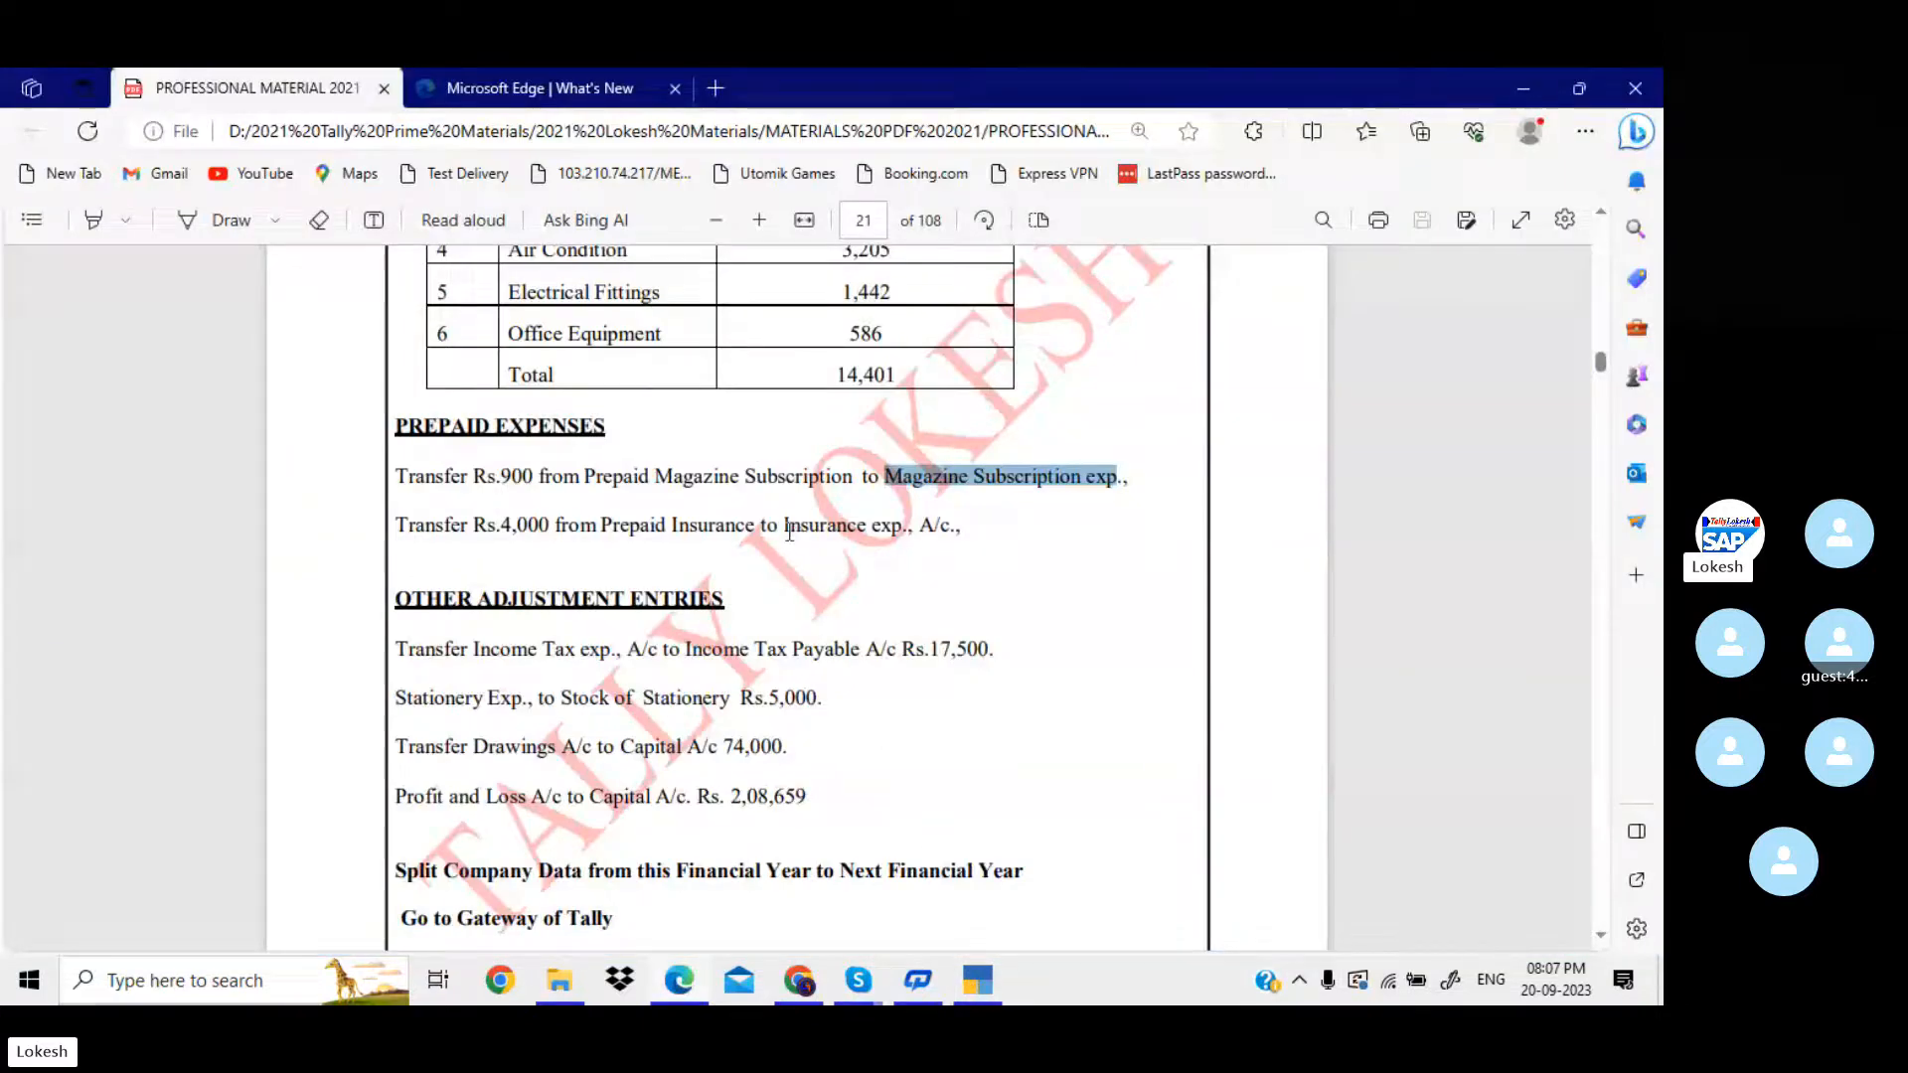
# Copy "Insurance exp., A/c." from the PDF and, in TallyPrime, create that ledger under Indirect Expenses as the new journal voucher's debit account.
pyautogui.moveTo(787, 529); pyautogui.dragTo(954, 538)
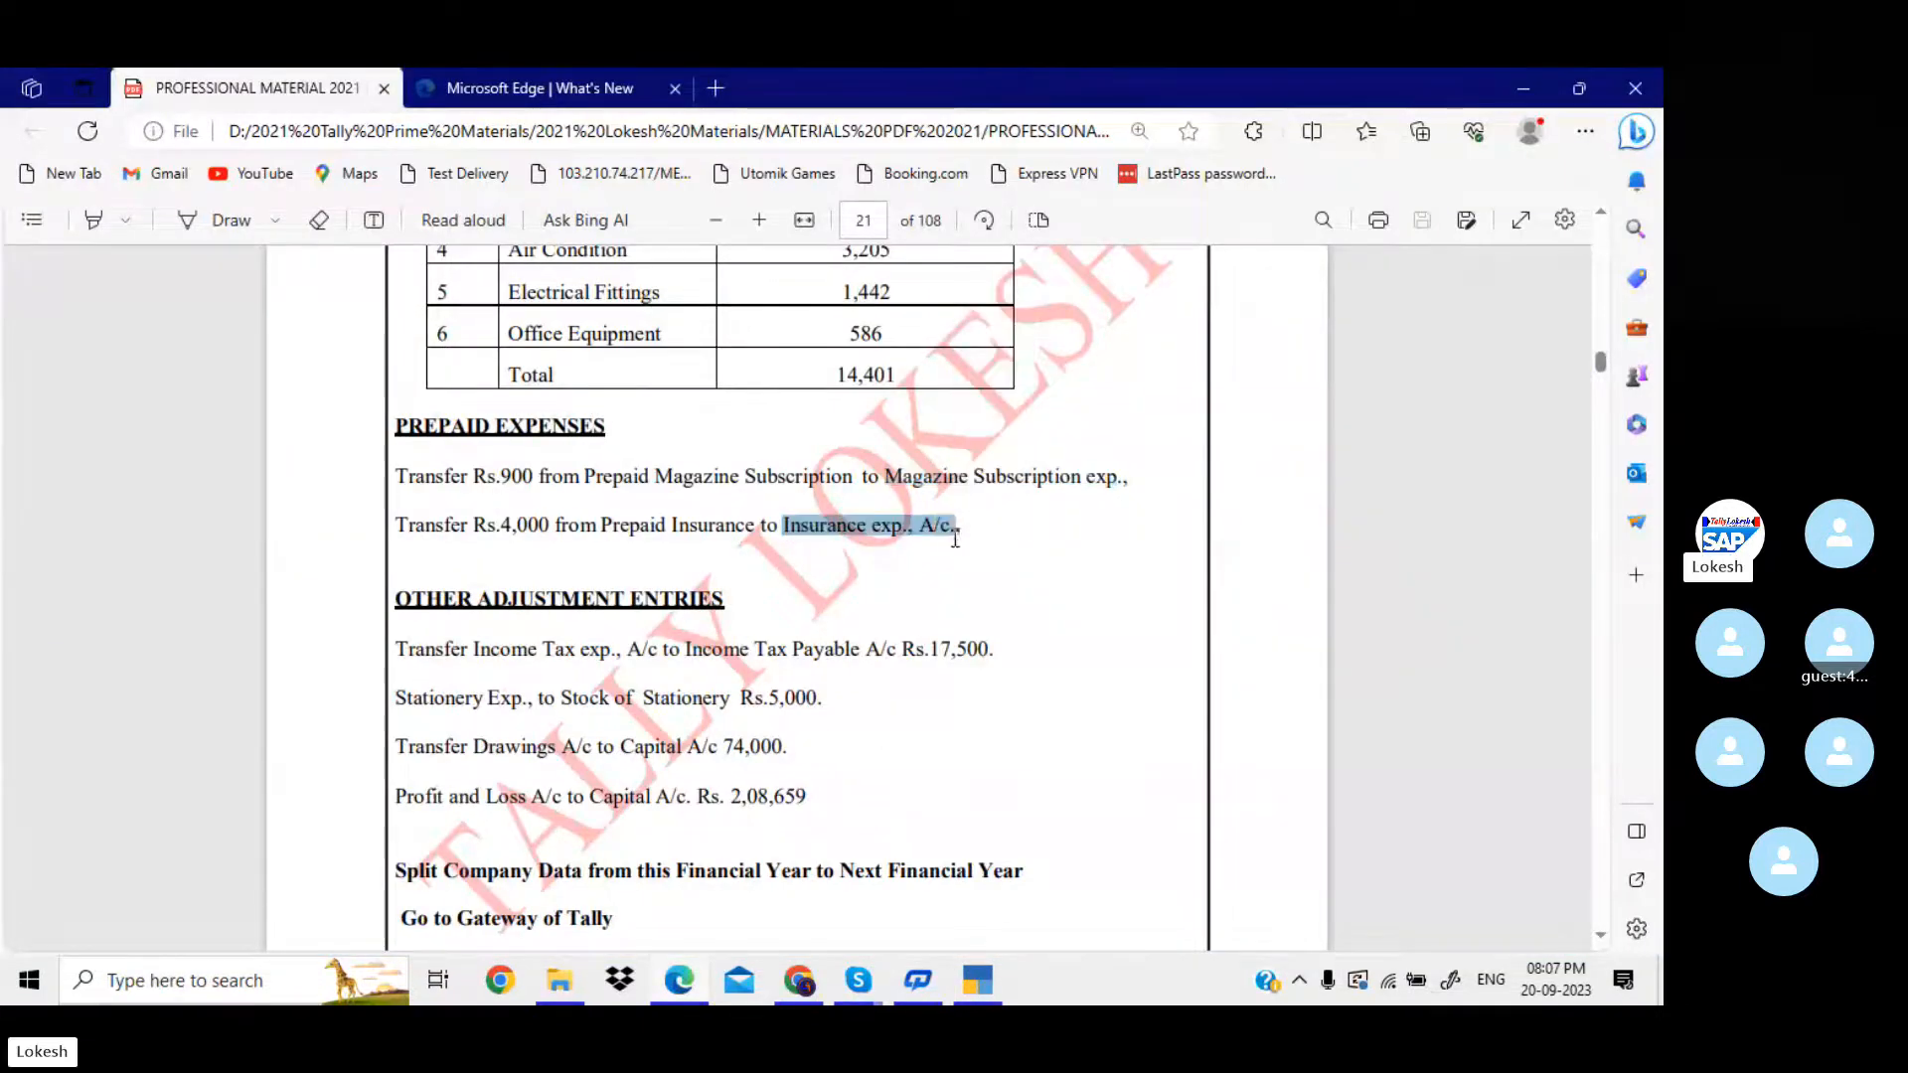
pyautogui.hotkey('ctrl', 'c')
pyautogui.hotkey('alt', 'Tab')
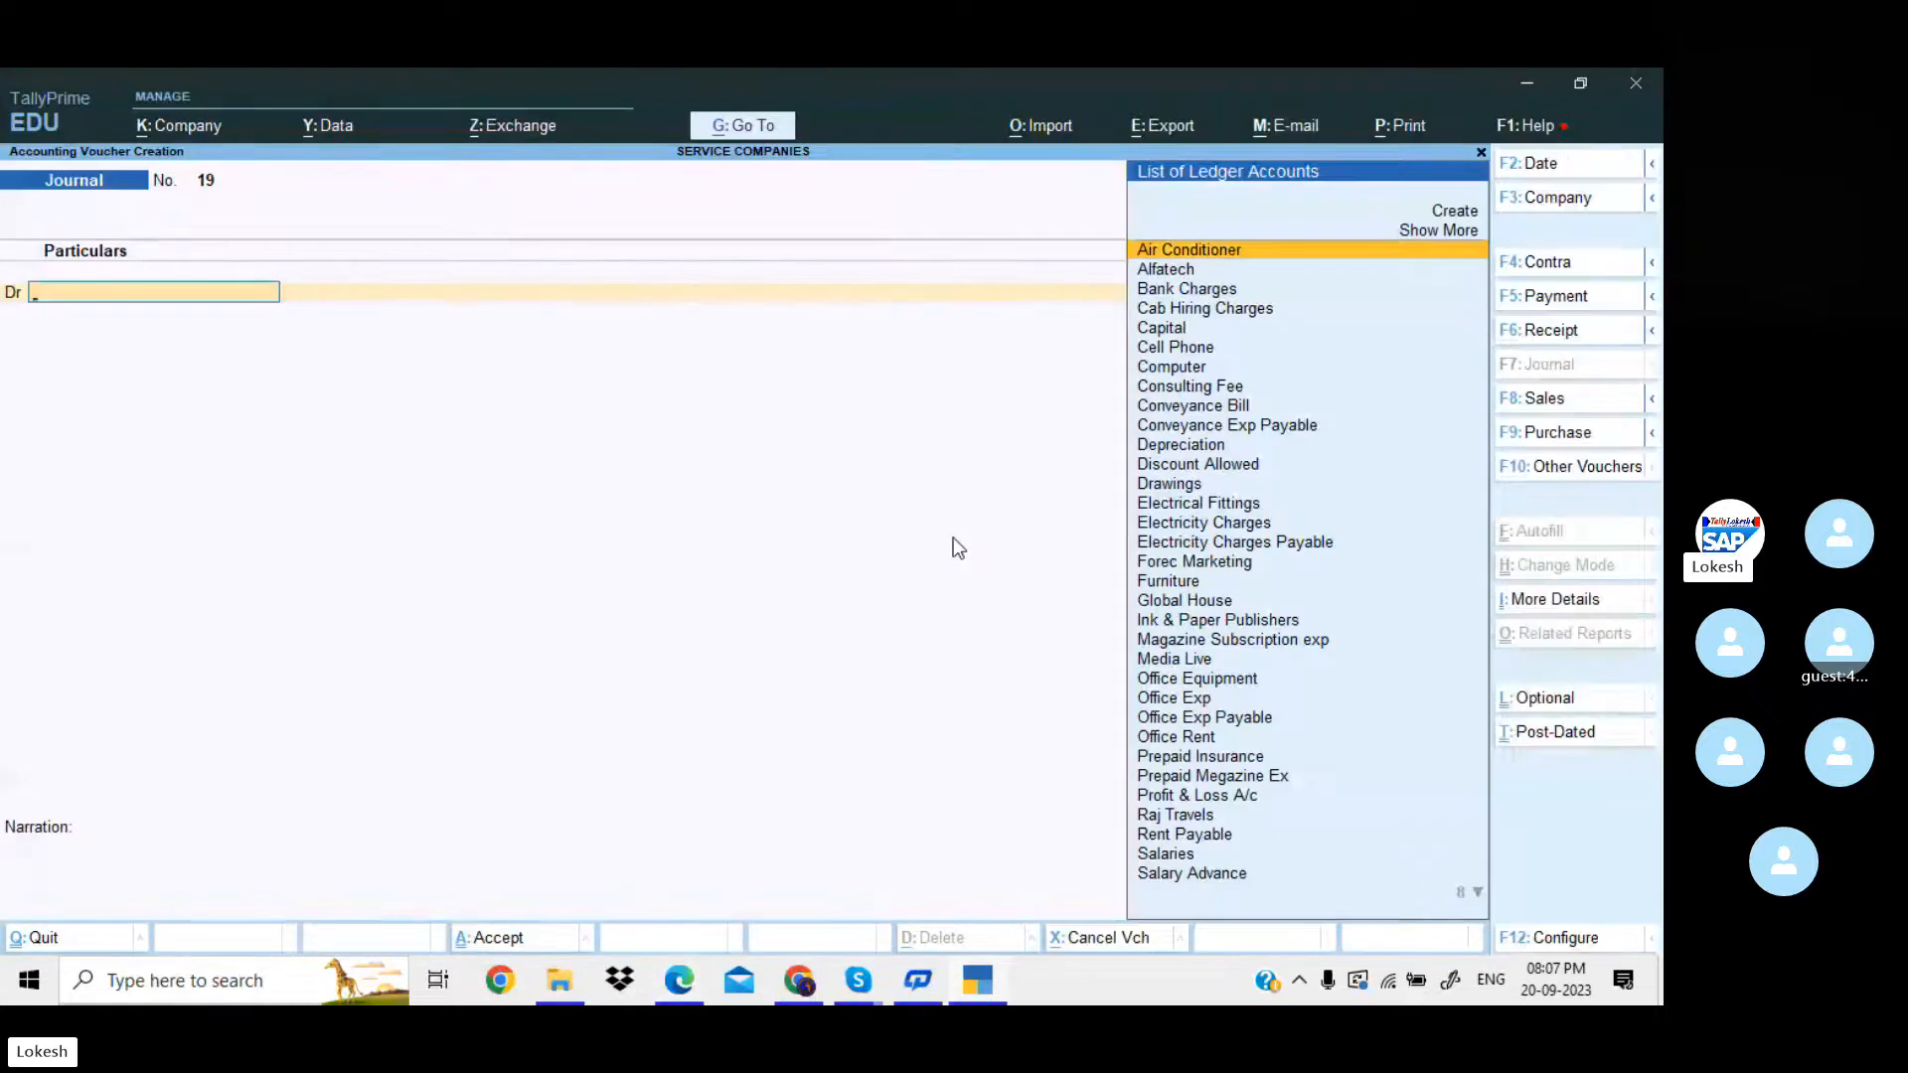
pyautogui.hotkey('alt', 'c')
pyautogui.hotkey('ctrl', 'v')
pyautogui.press('Return')
pyautogui.press('Return')
pyautogui.press('Return')
pyautogui.press('Return')
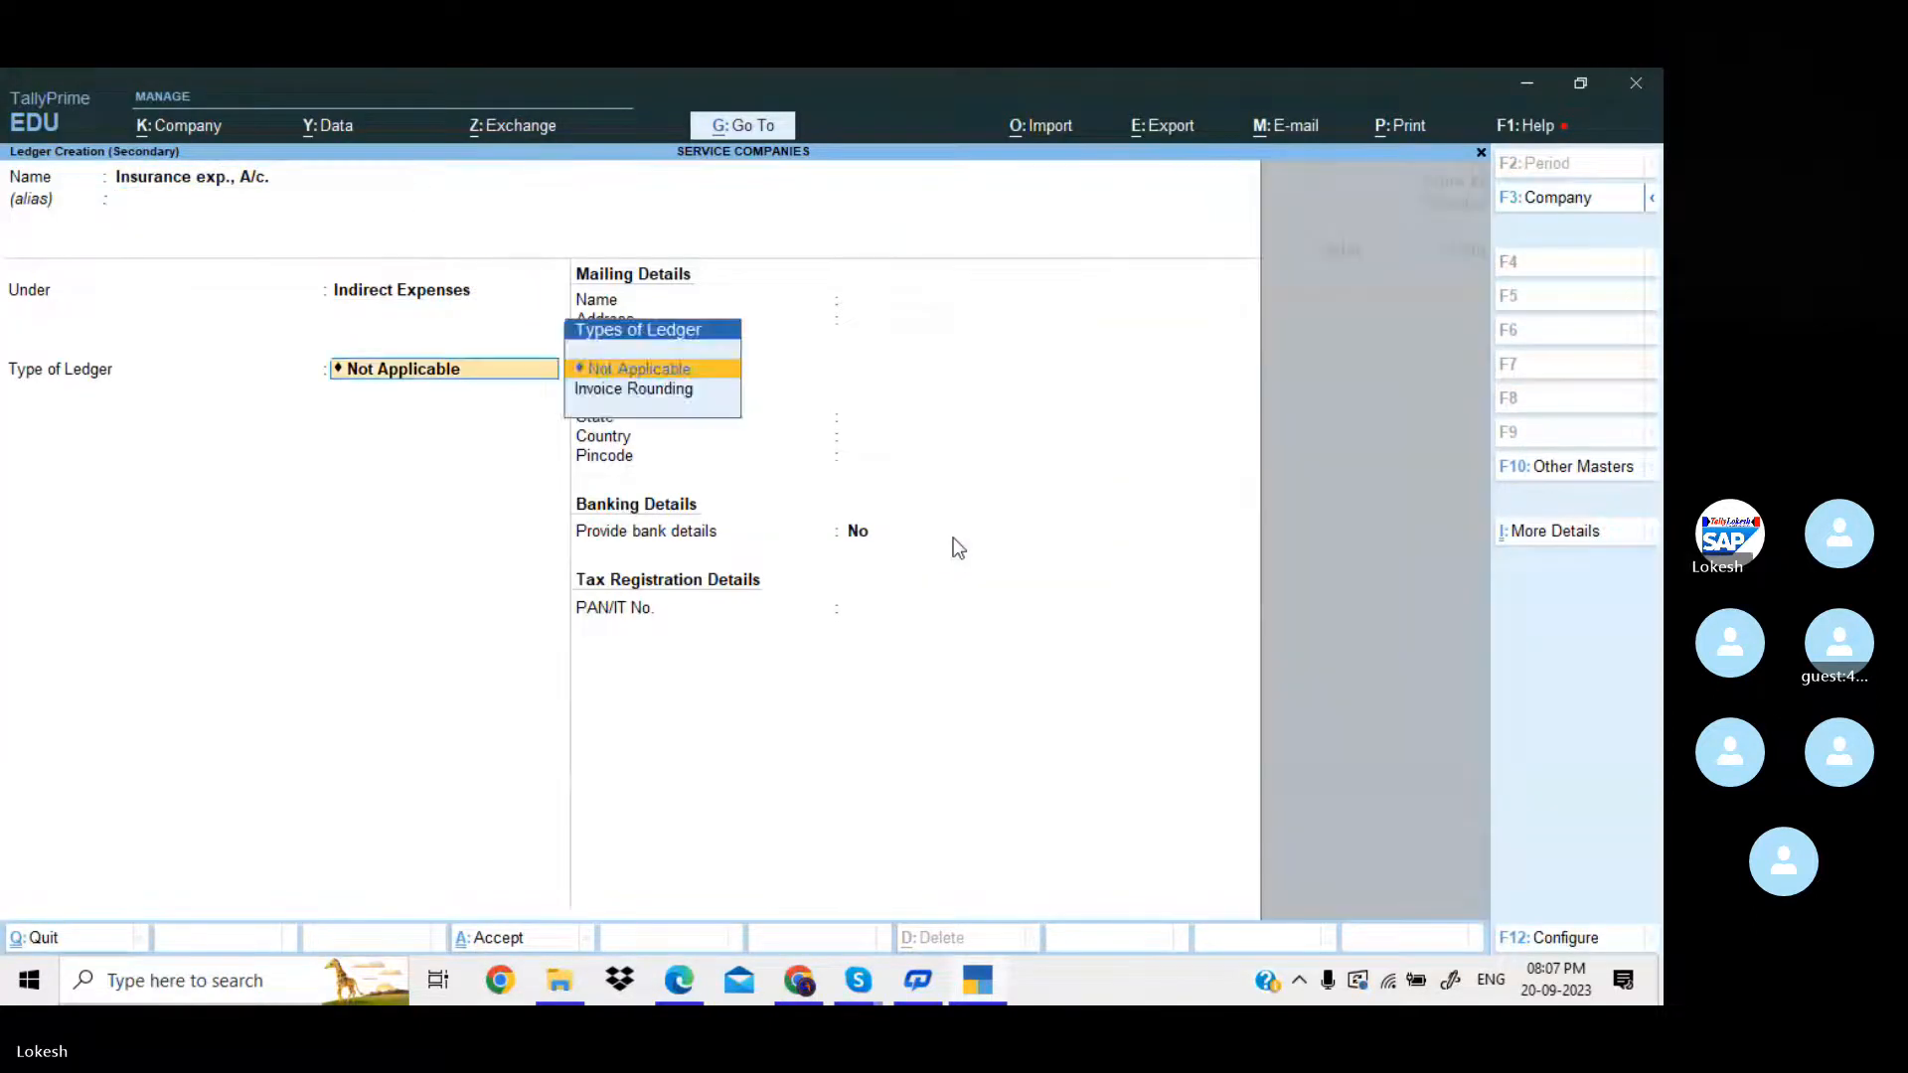
pyautogui.hotkey('ctrl', 'a')
# Debit Insurance exp., A/c. with 4000 in the journal voucher.
pyautogui.hotkey('alt', 'Tab')
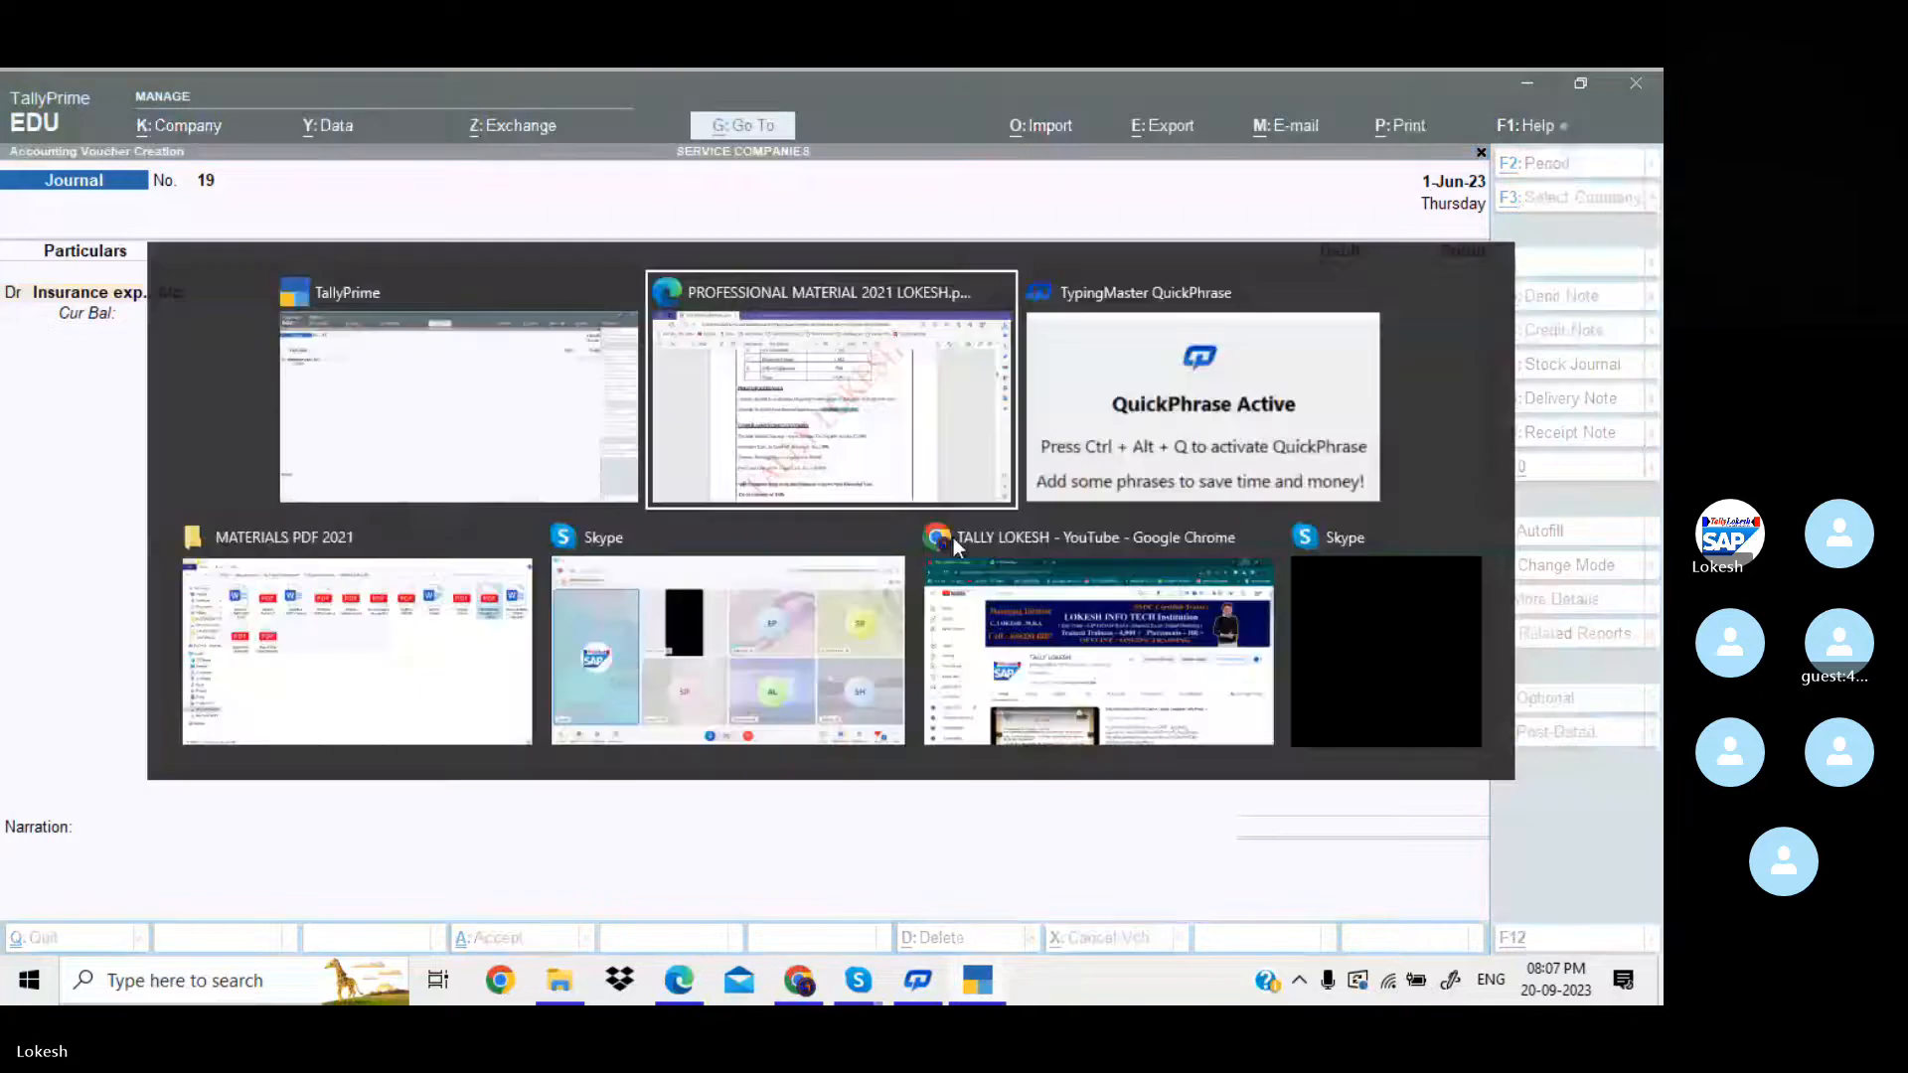
pyautogui.press('Escape')
pyautogui.write('4000')
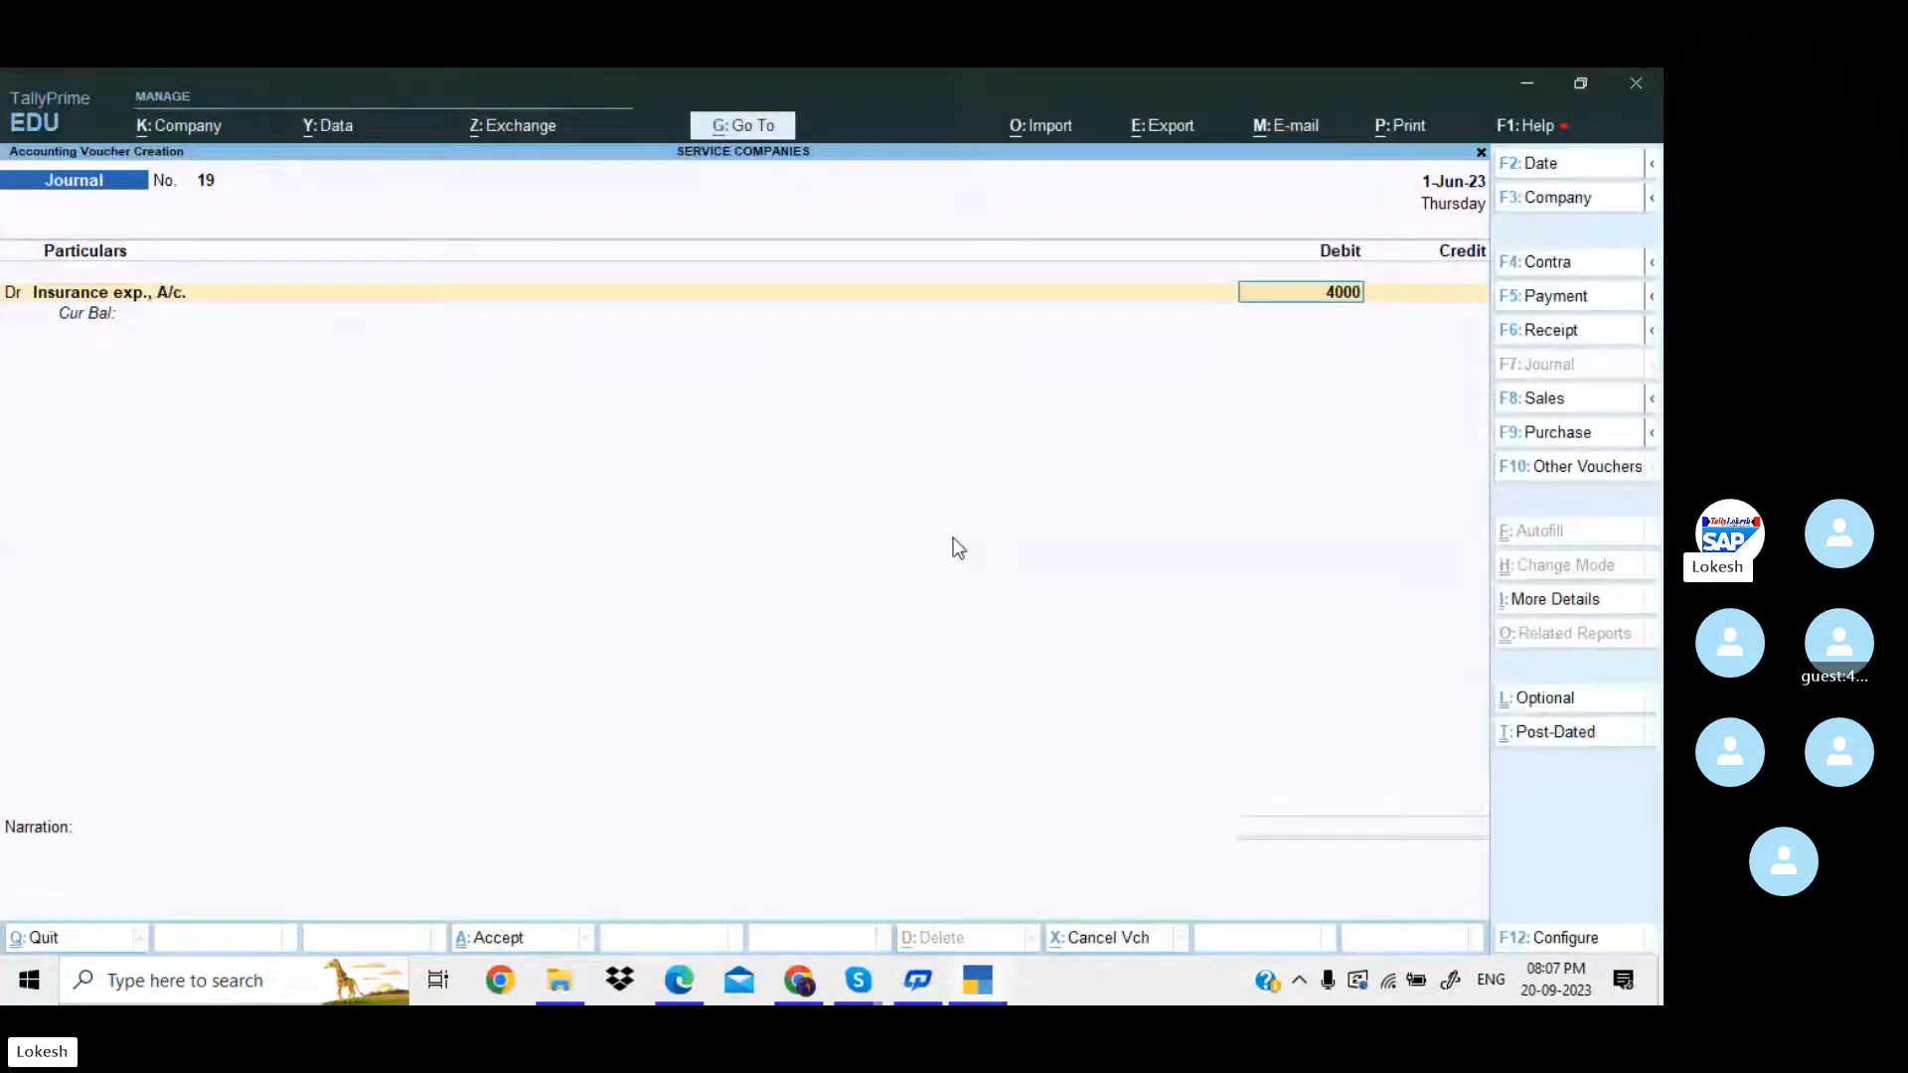
pyautogui.press('Return')
# Credit Prepaid Insurance with 4,000 and save the journal voucher.
pyautogui.write('pr')
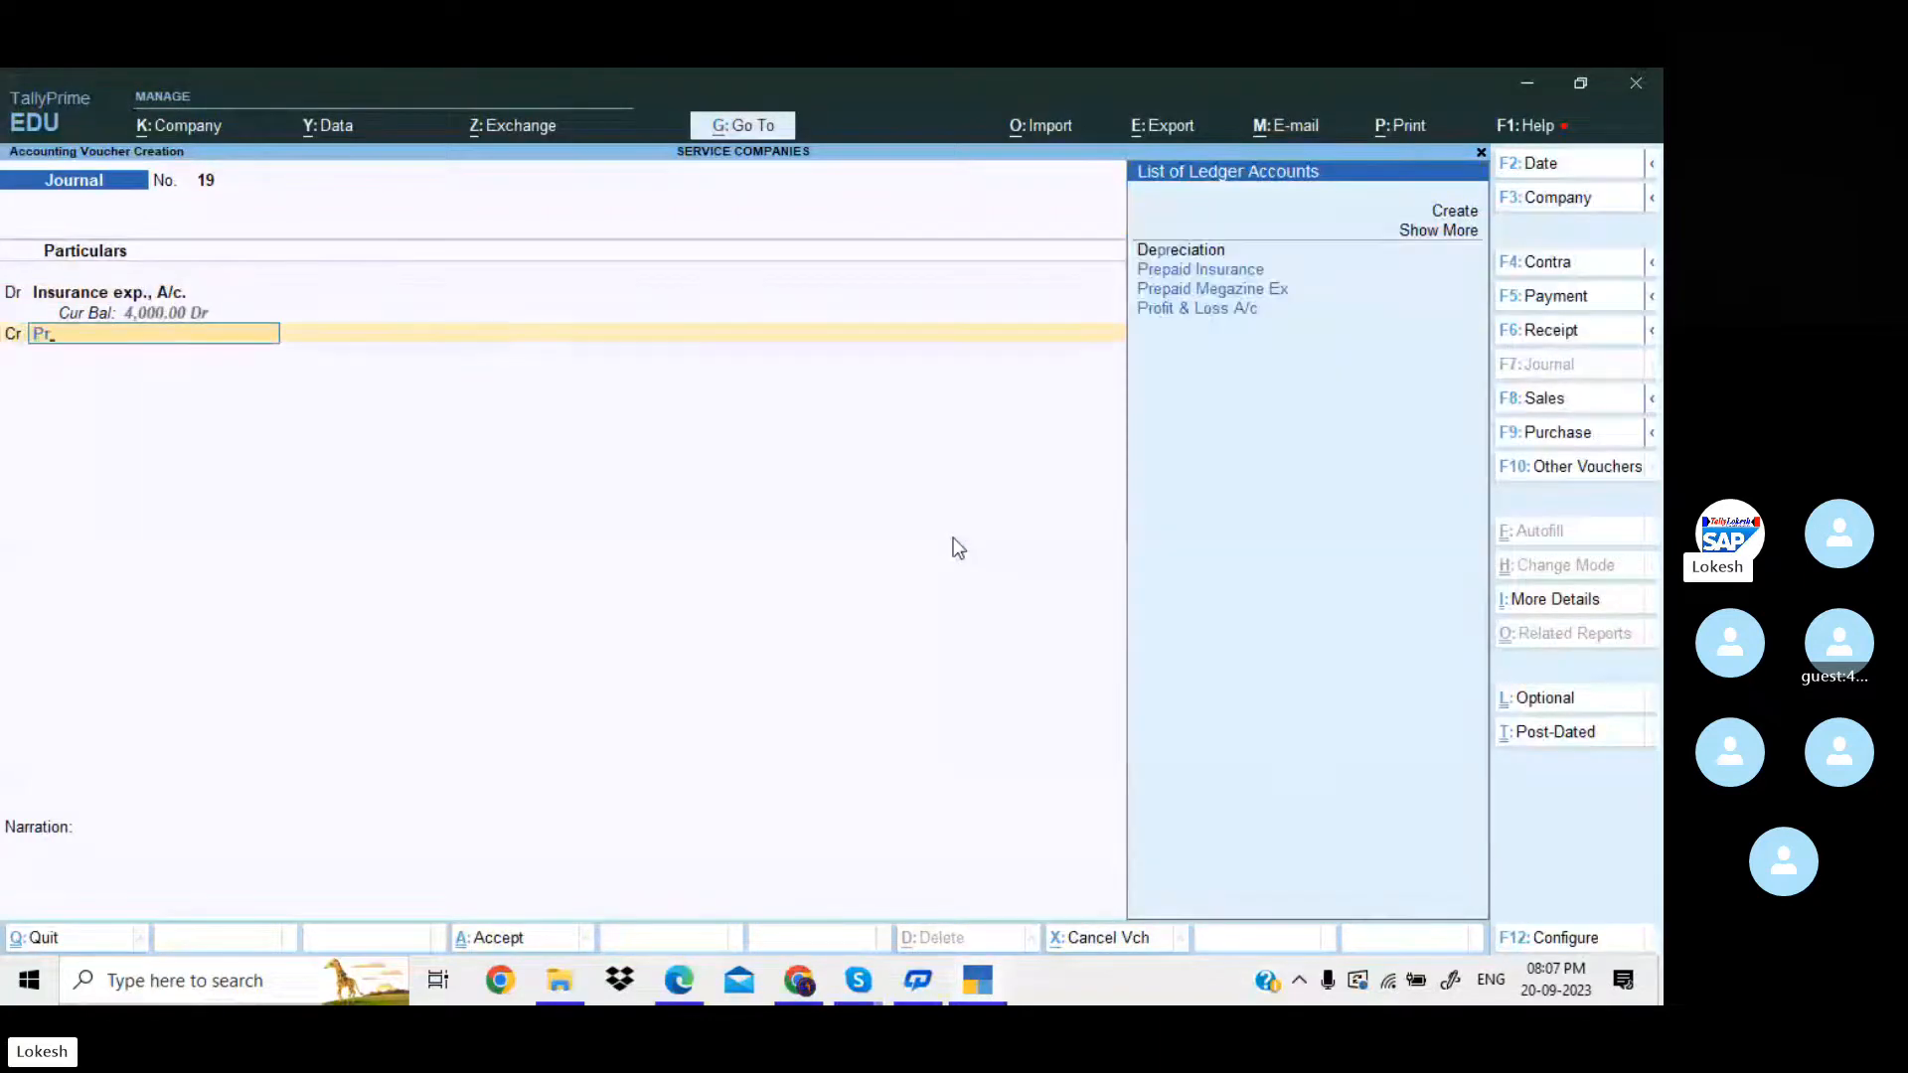
pyautogui.press('Down')
pyautogui.press('Return')
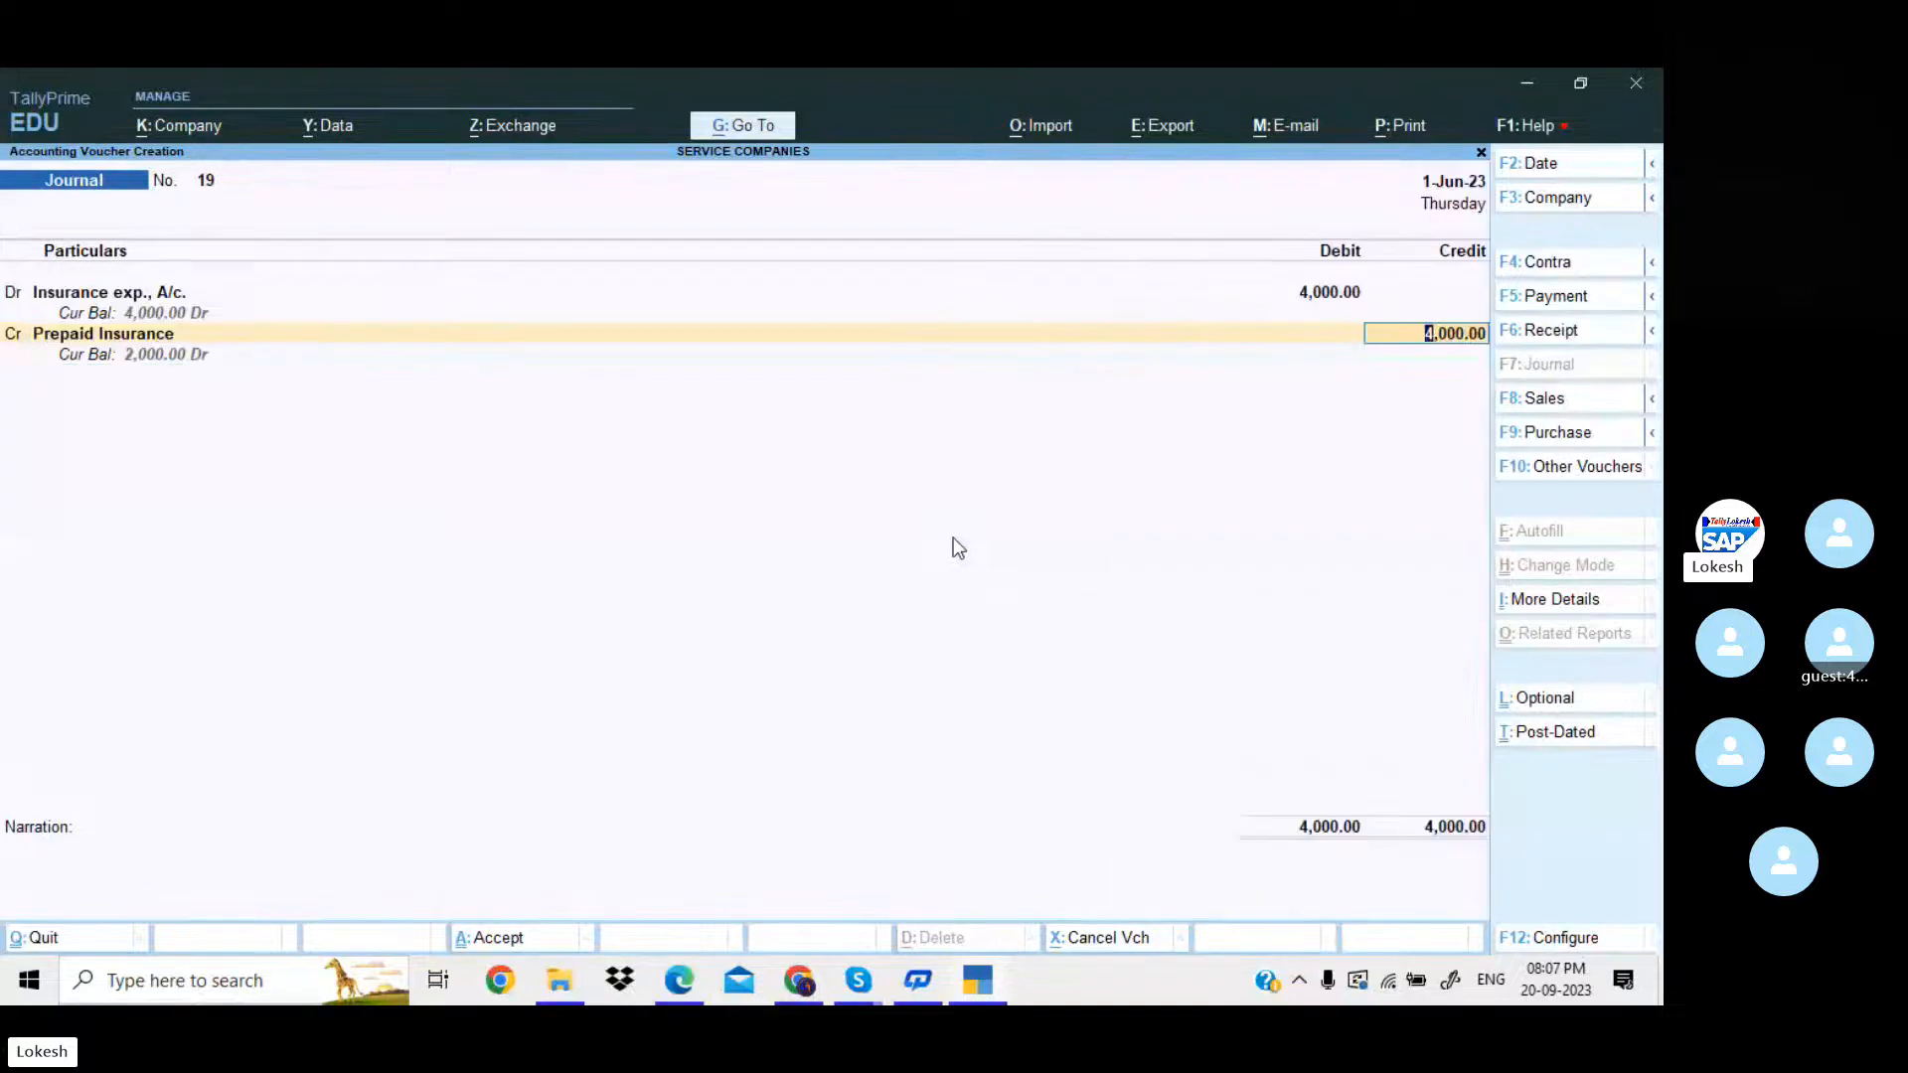
pyautogui.press('Return')
pyautogui.press('Return')
pyautogui.press('Return')
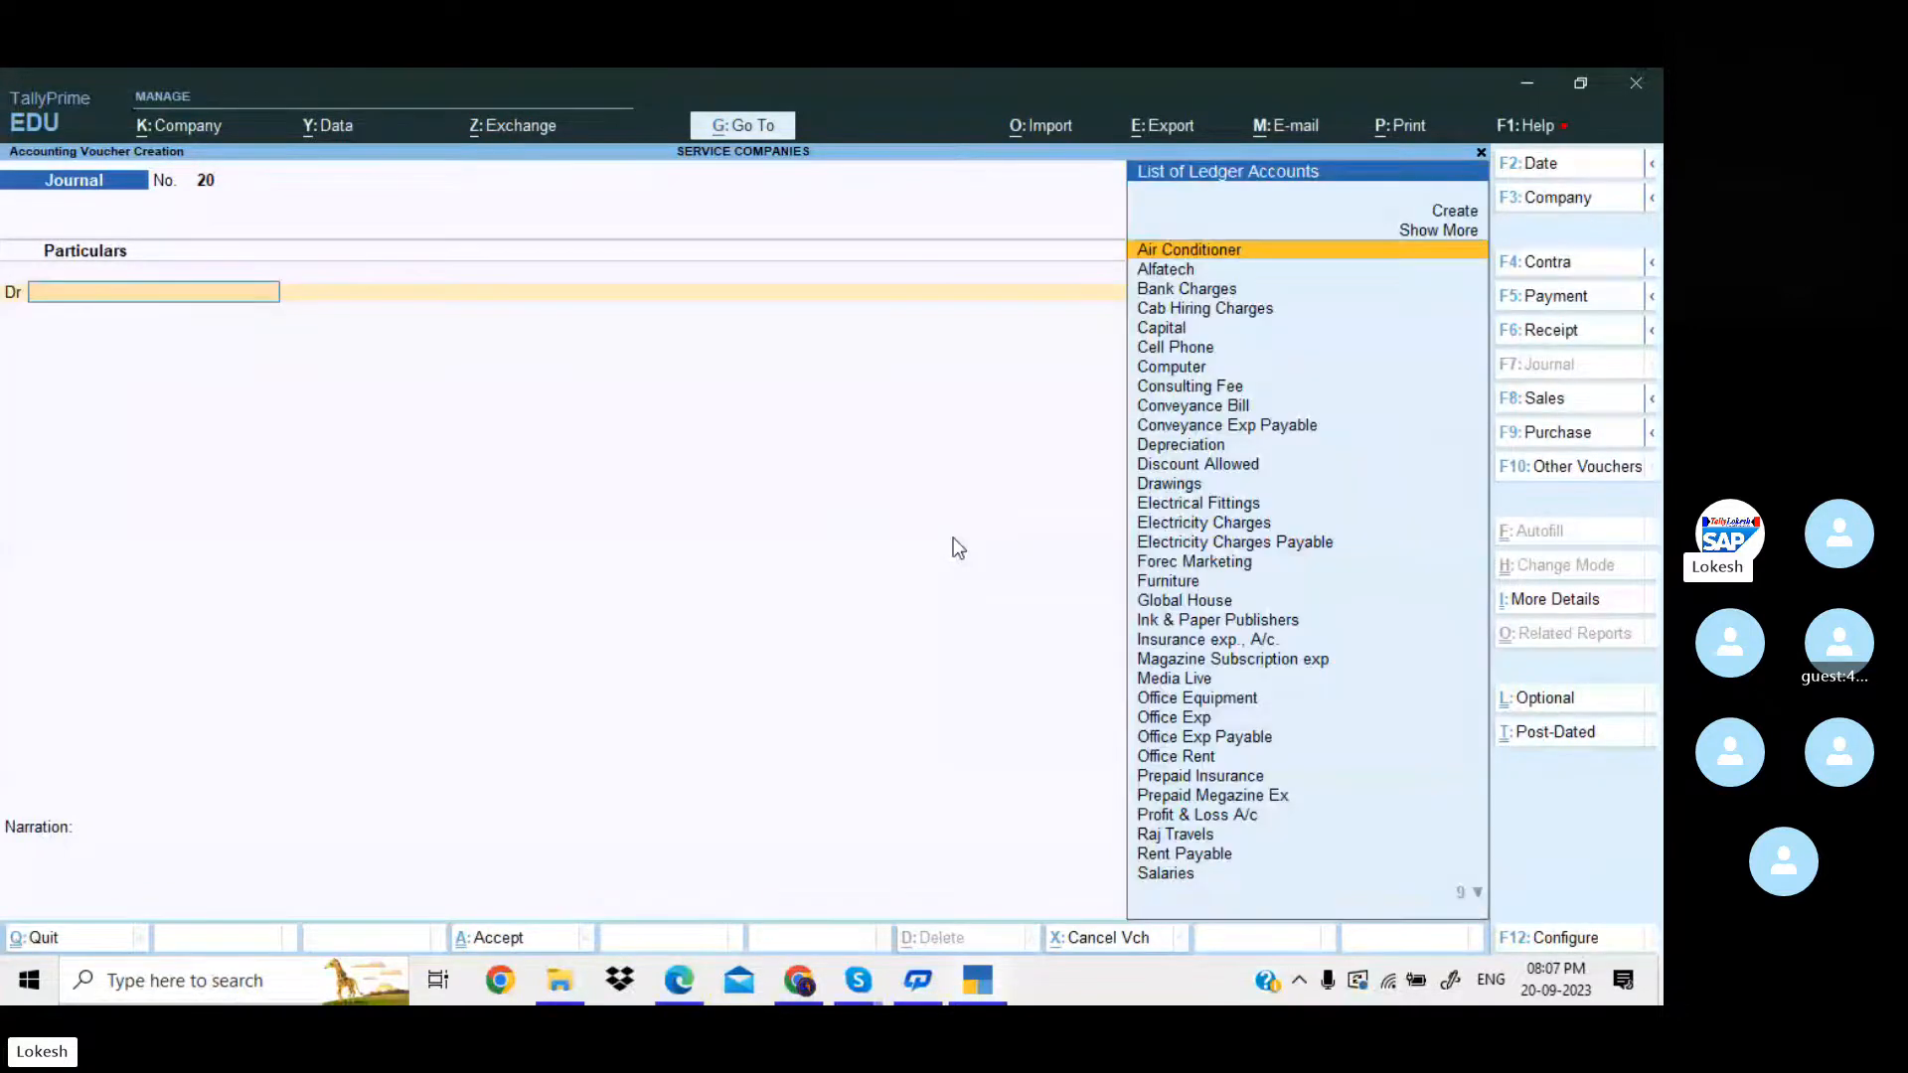
# Copy "Income Tax exp.," from the PDF in Edge and, in TallyPrime, create that ledger under Indirect Expenses as the next journal's debit account.
pyautogui.hotkey('alt', 'Tab')
pyautogui.scroll(-3, 956, 537)
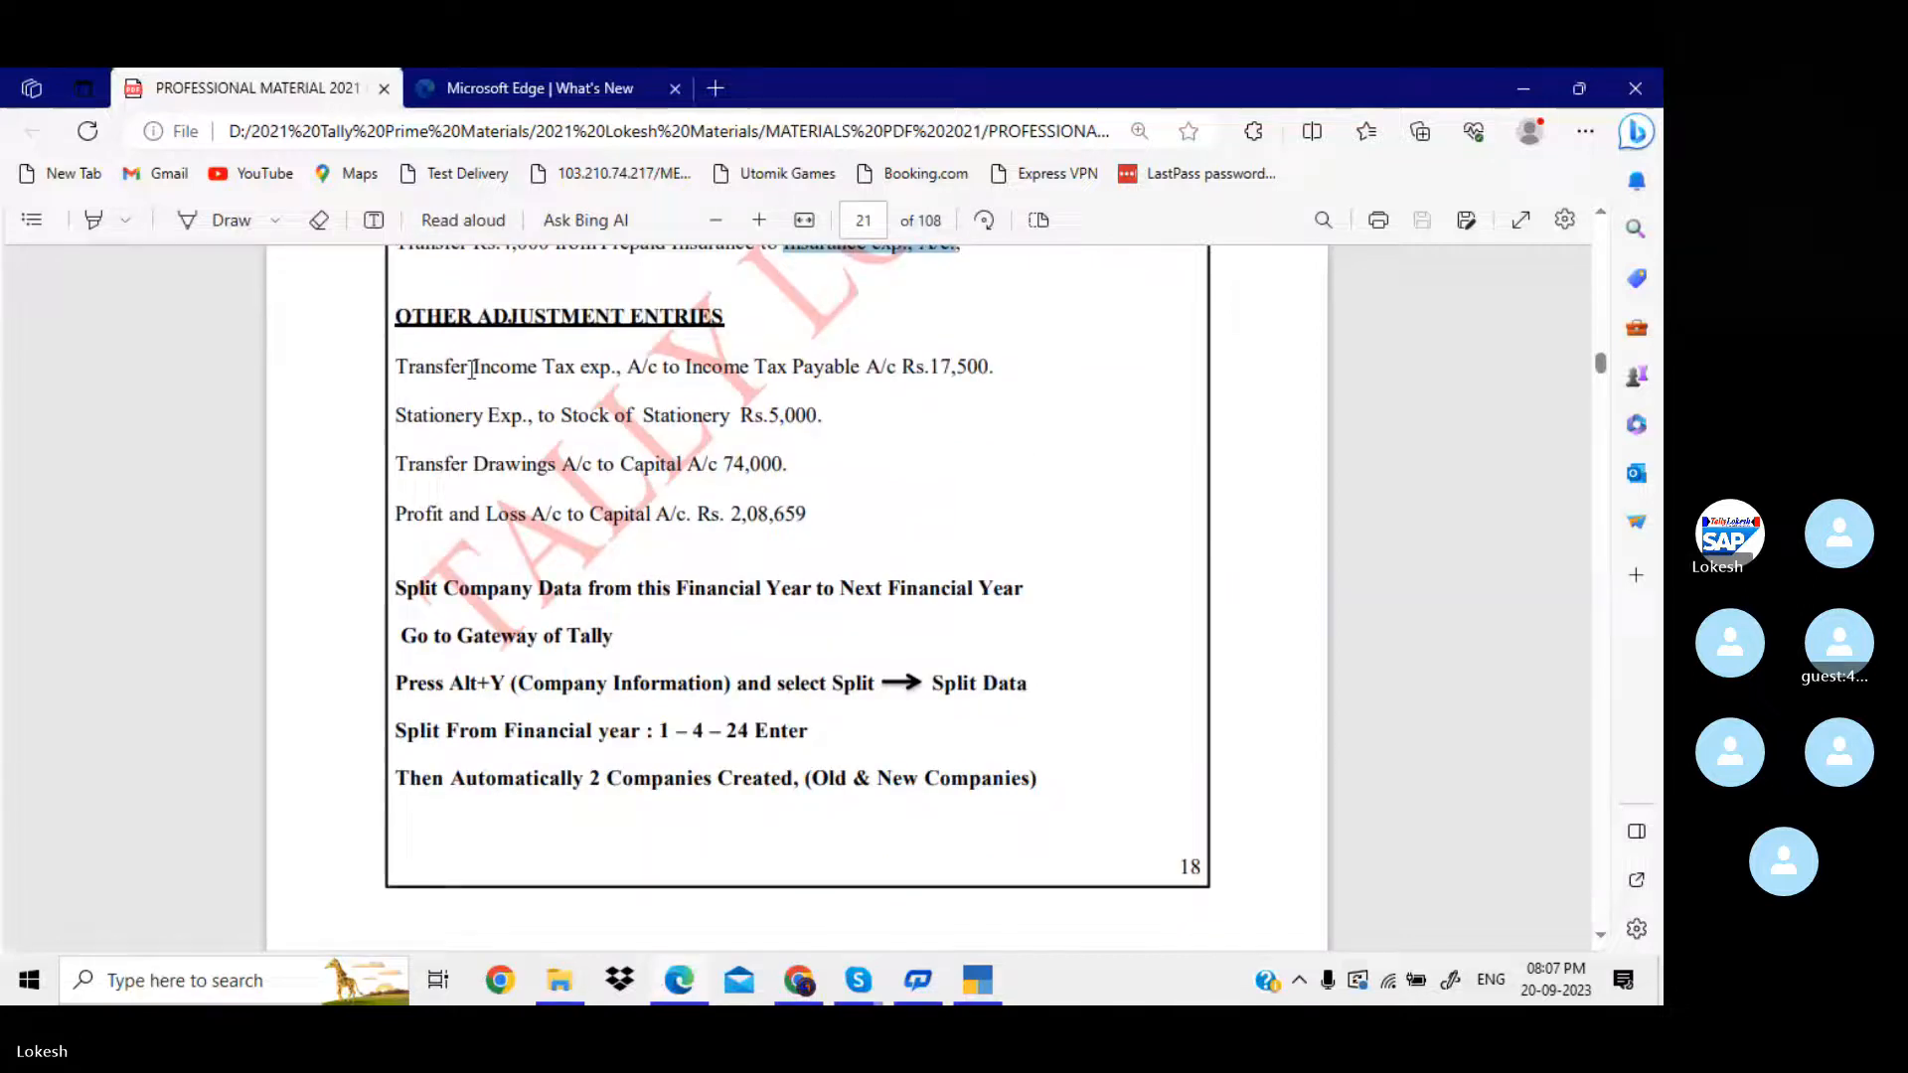
pyautogui.moveTo(474, 368); pyautogui.dragTo(621, 369)
pyautogui.hotkey('ctrl', 'c')
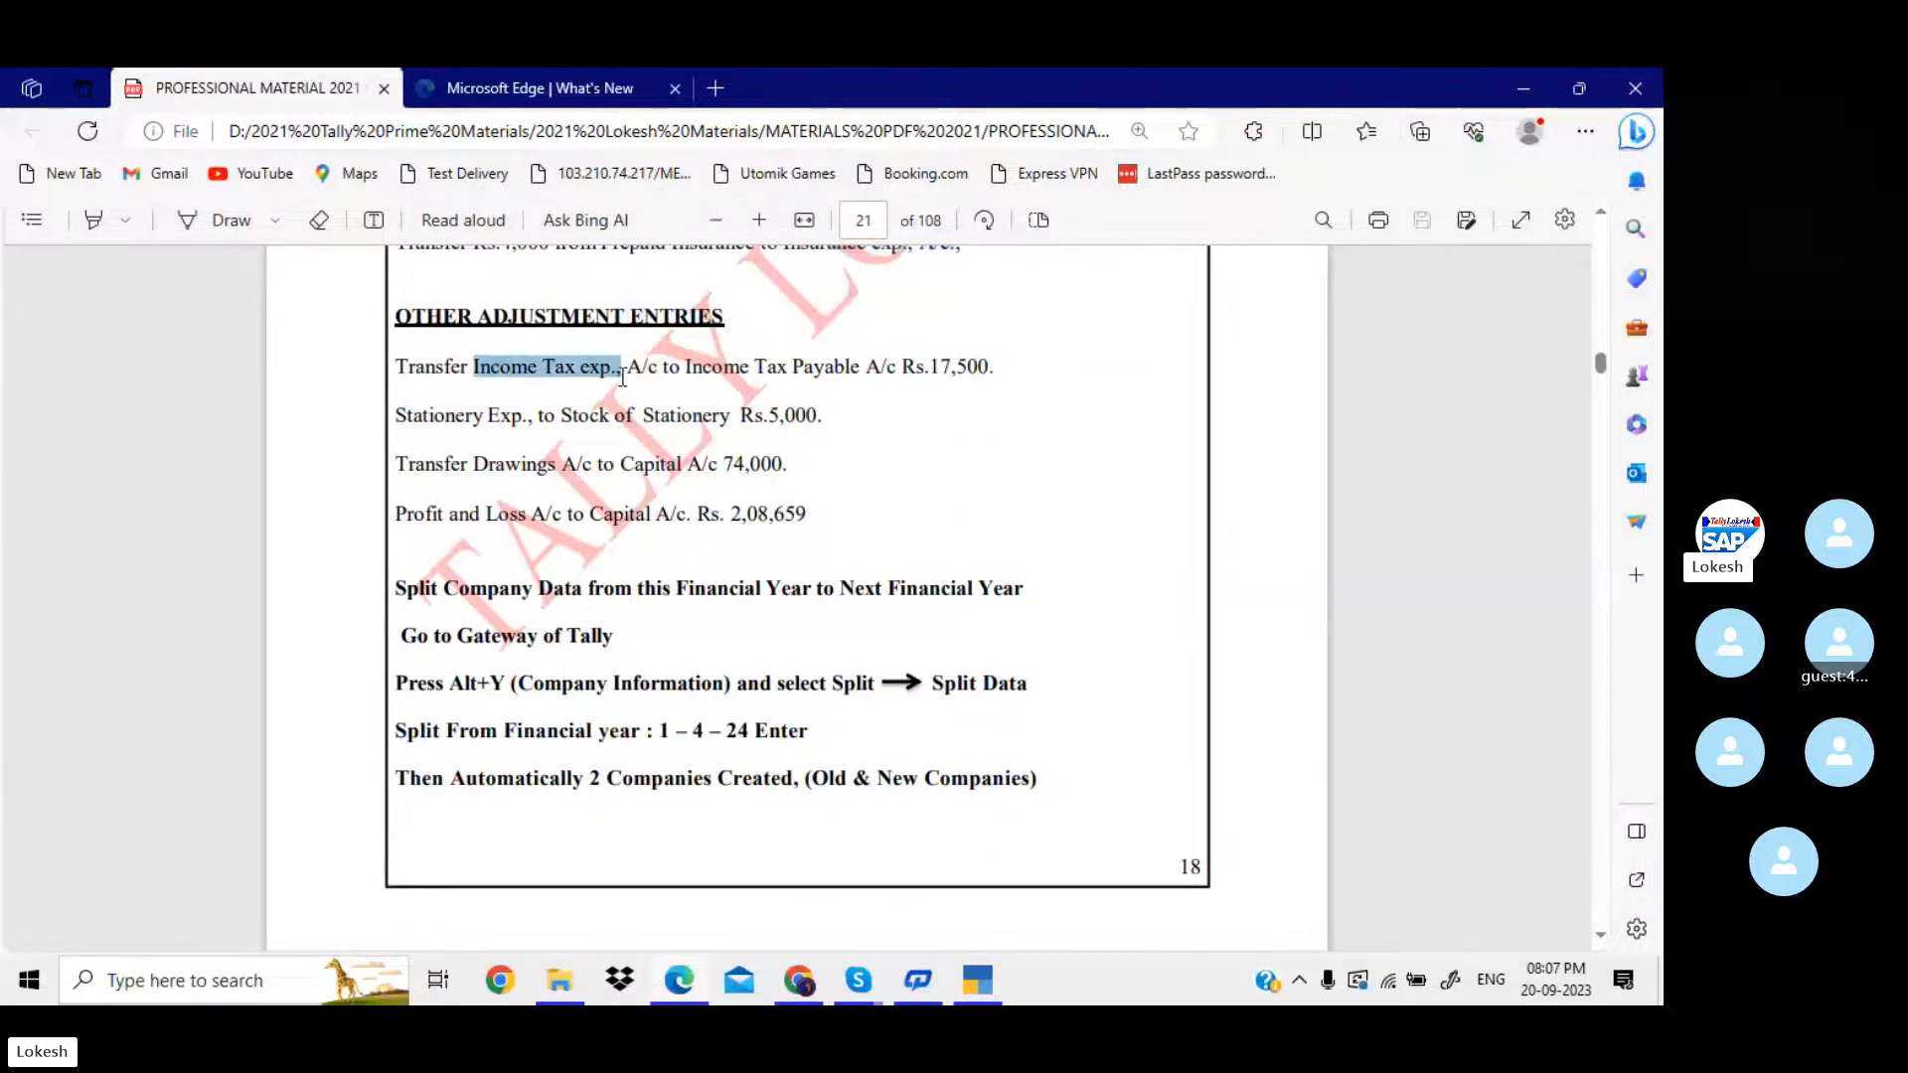
pyautogui.click(980, 984)
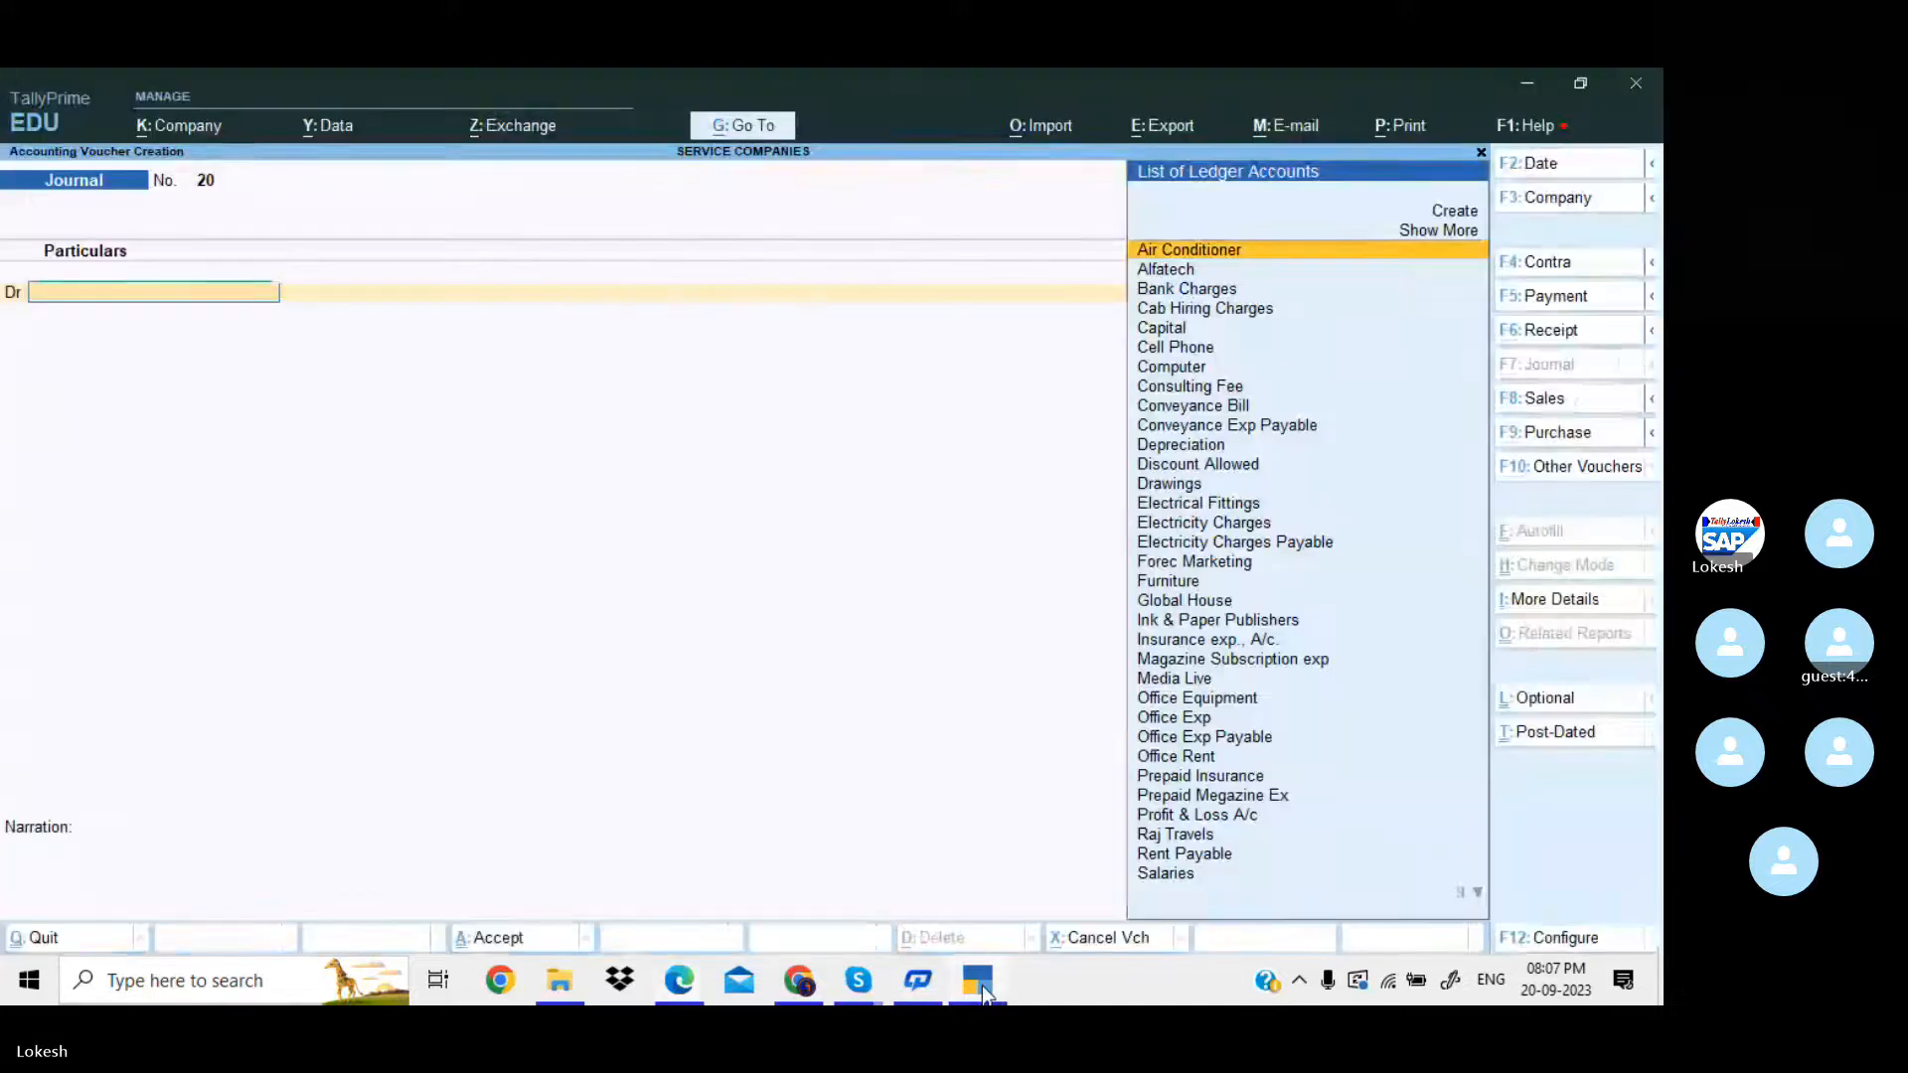
pyautogui.hotkey('alt', 'c')
pyautogui.hotkey('ctrl', 'v')
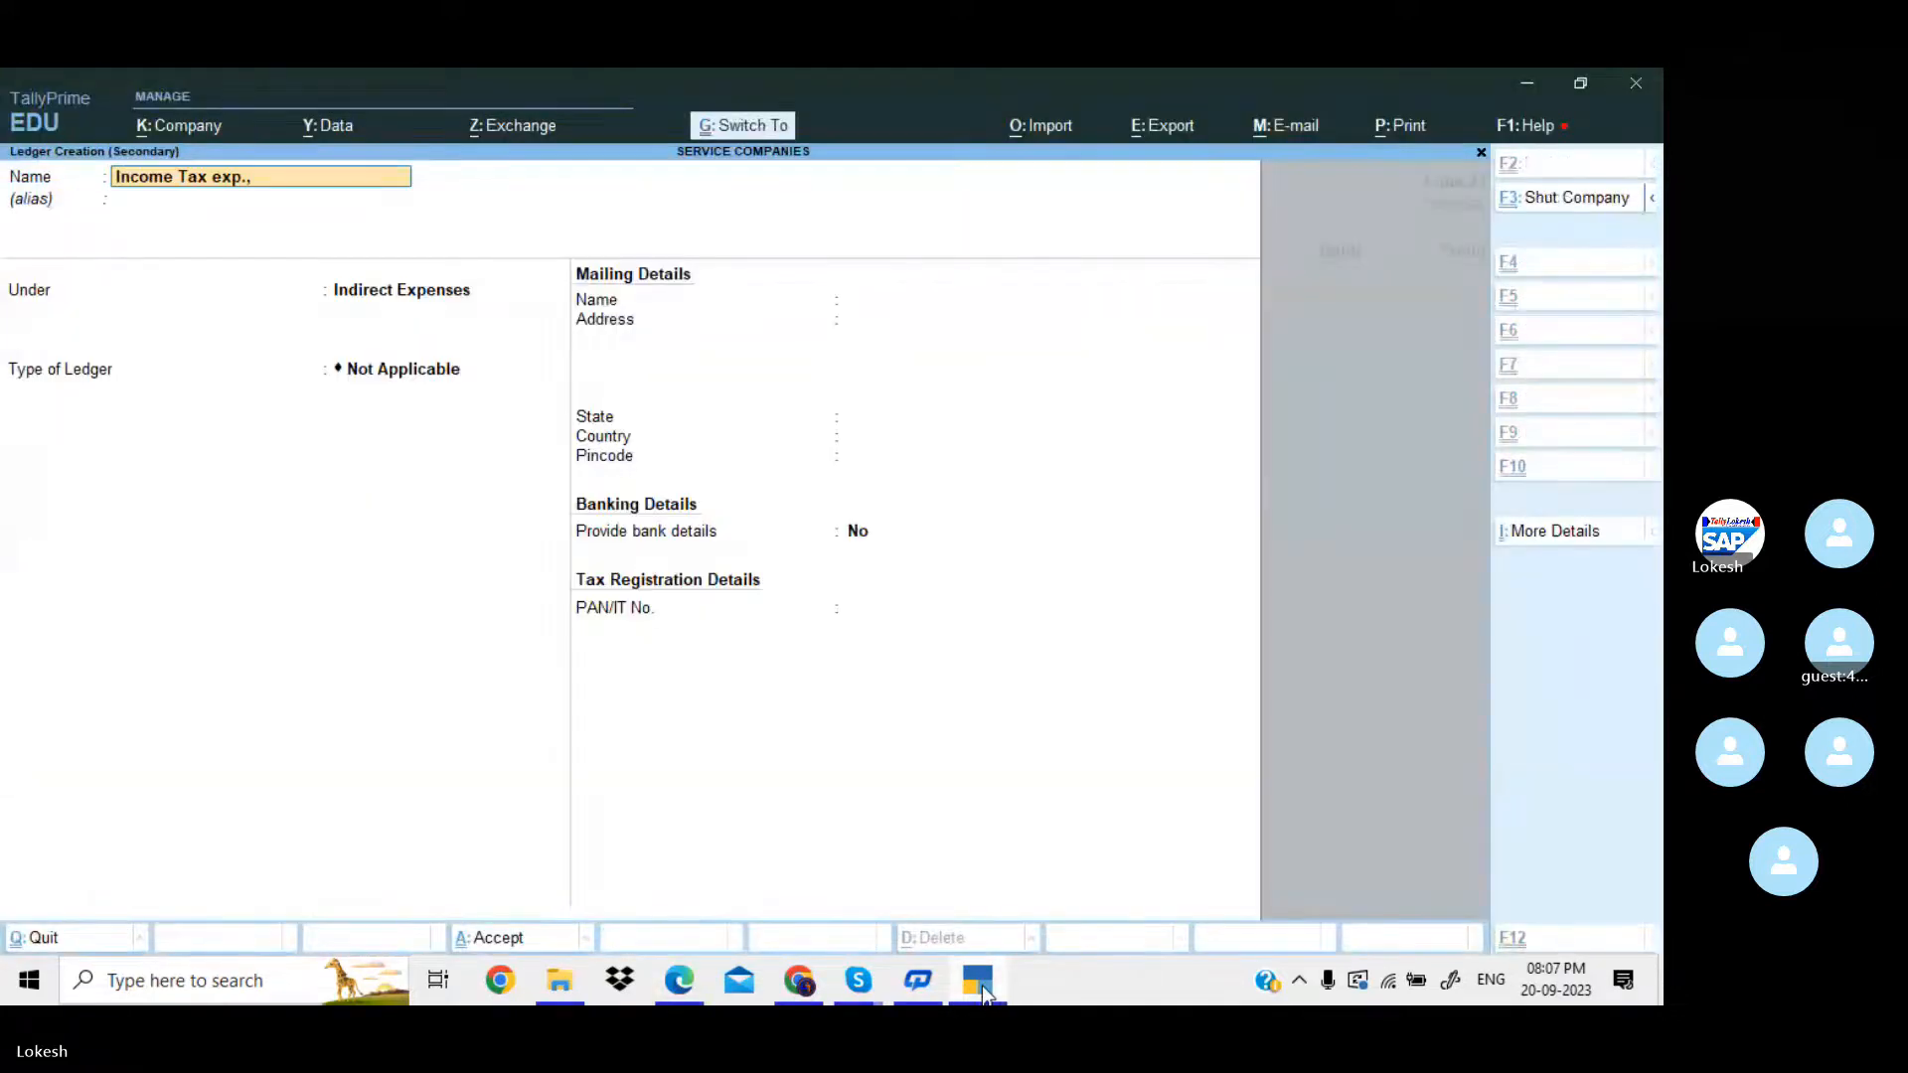
pyautogui.press('Return')
pyautogui.press('Return')
pyautogui.press('Return')
pyautogui.press('Return')
pyautogui.press('Return')
pyautogui.press('Return')
pyautogui.press('Return')
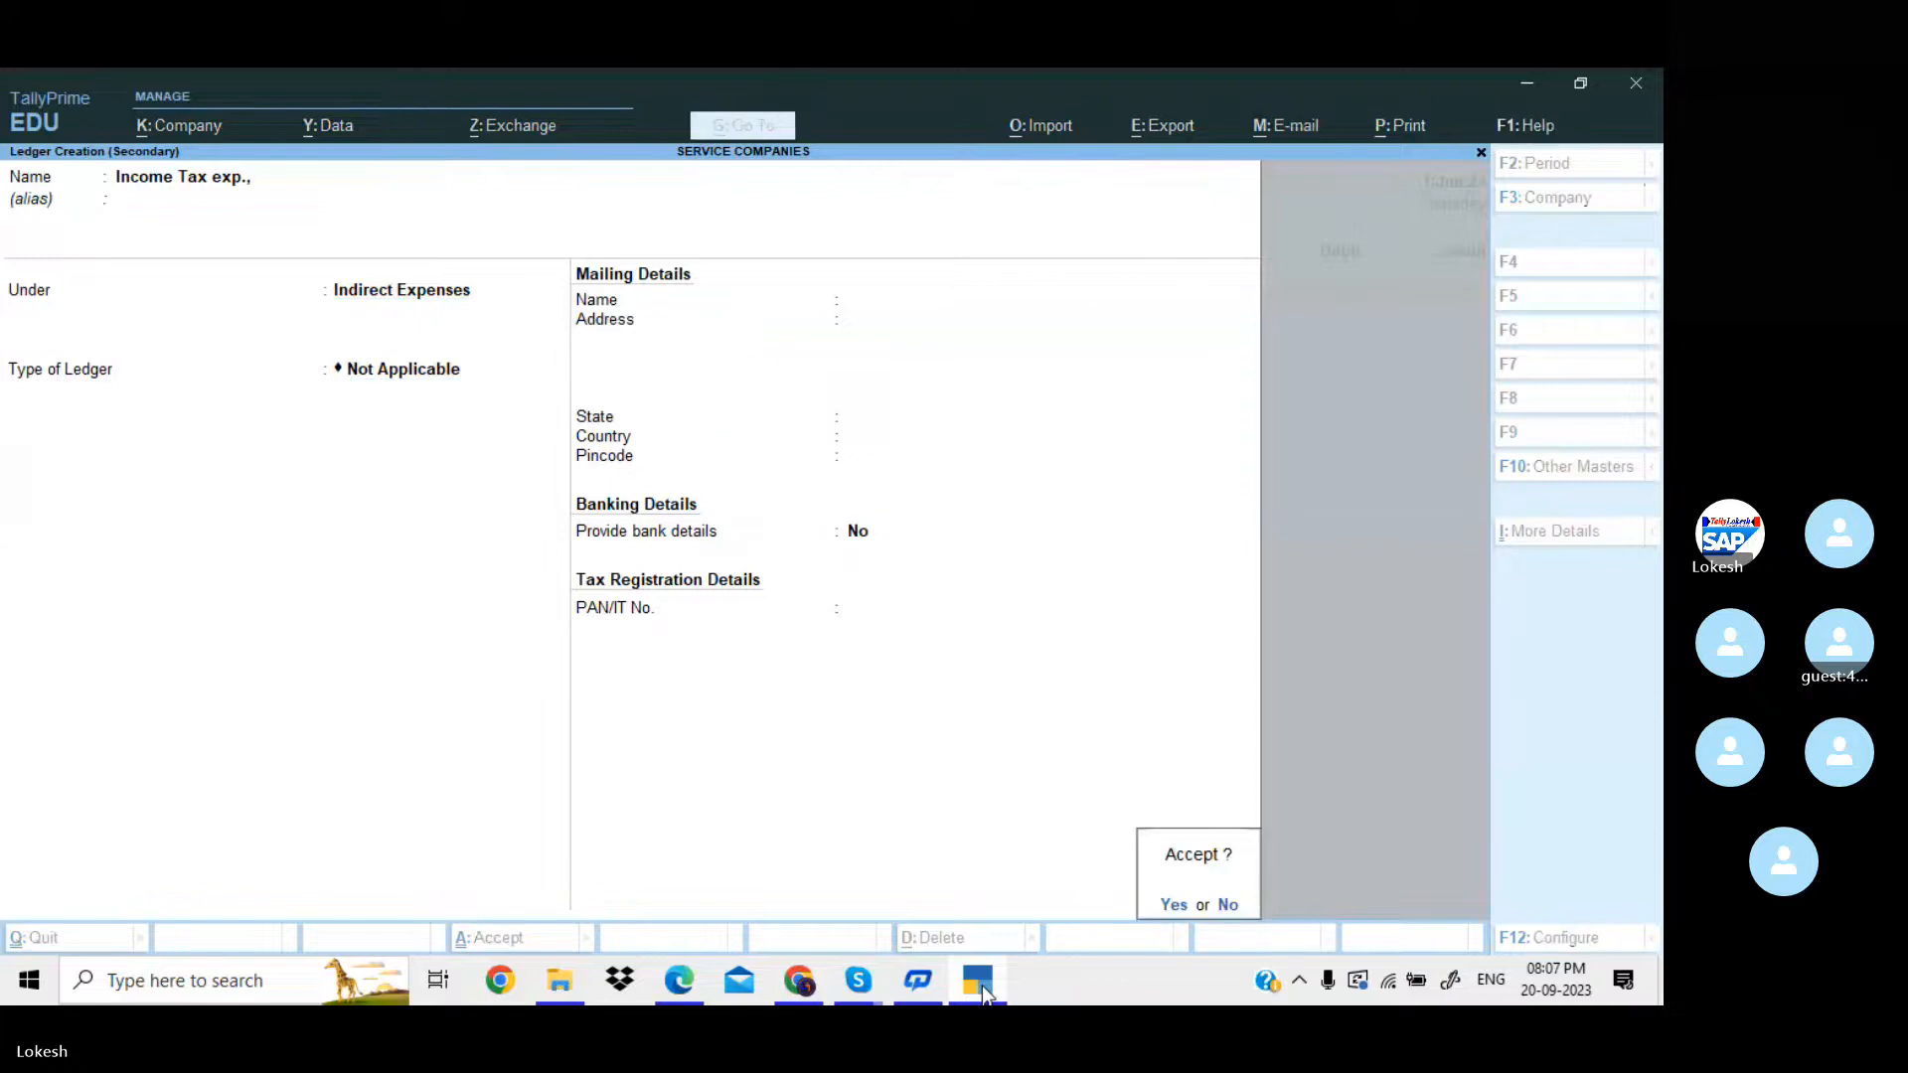
# Check the income tax amount in the PDF and debit Income Tax exp., with 17500 in TallyPrime.
pyautogui.click(982, 985)
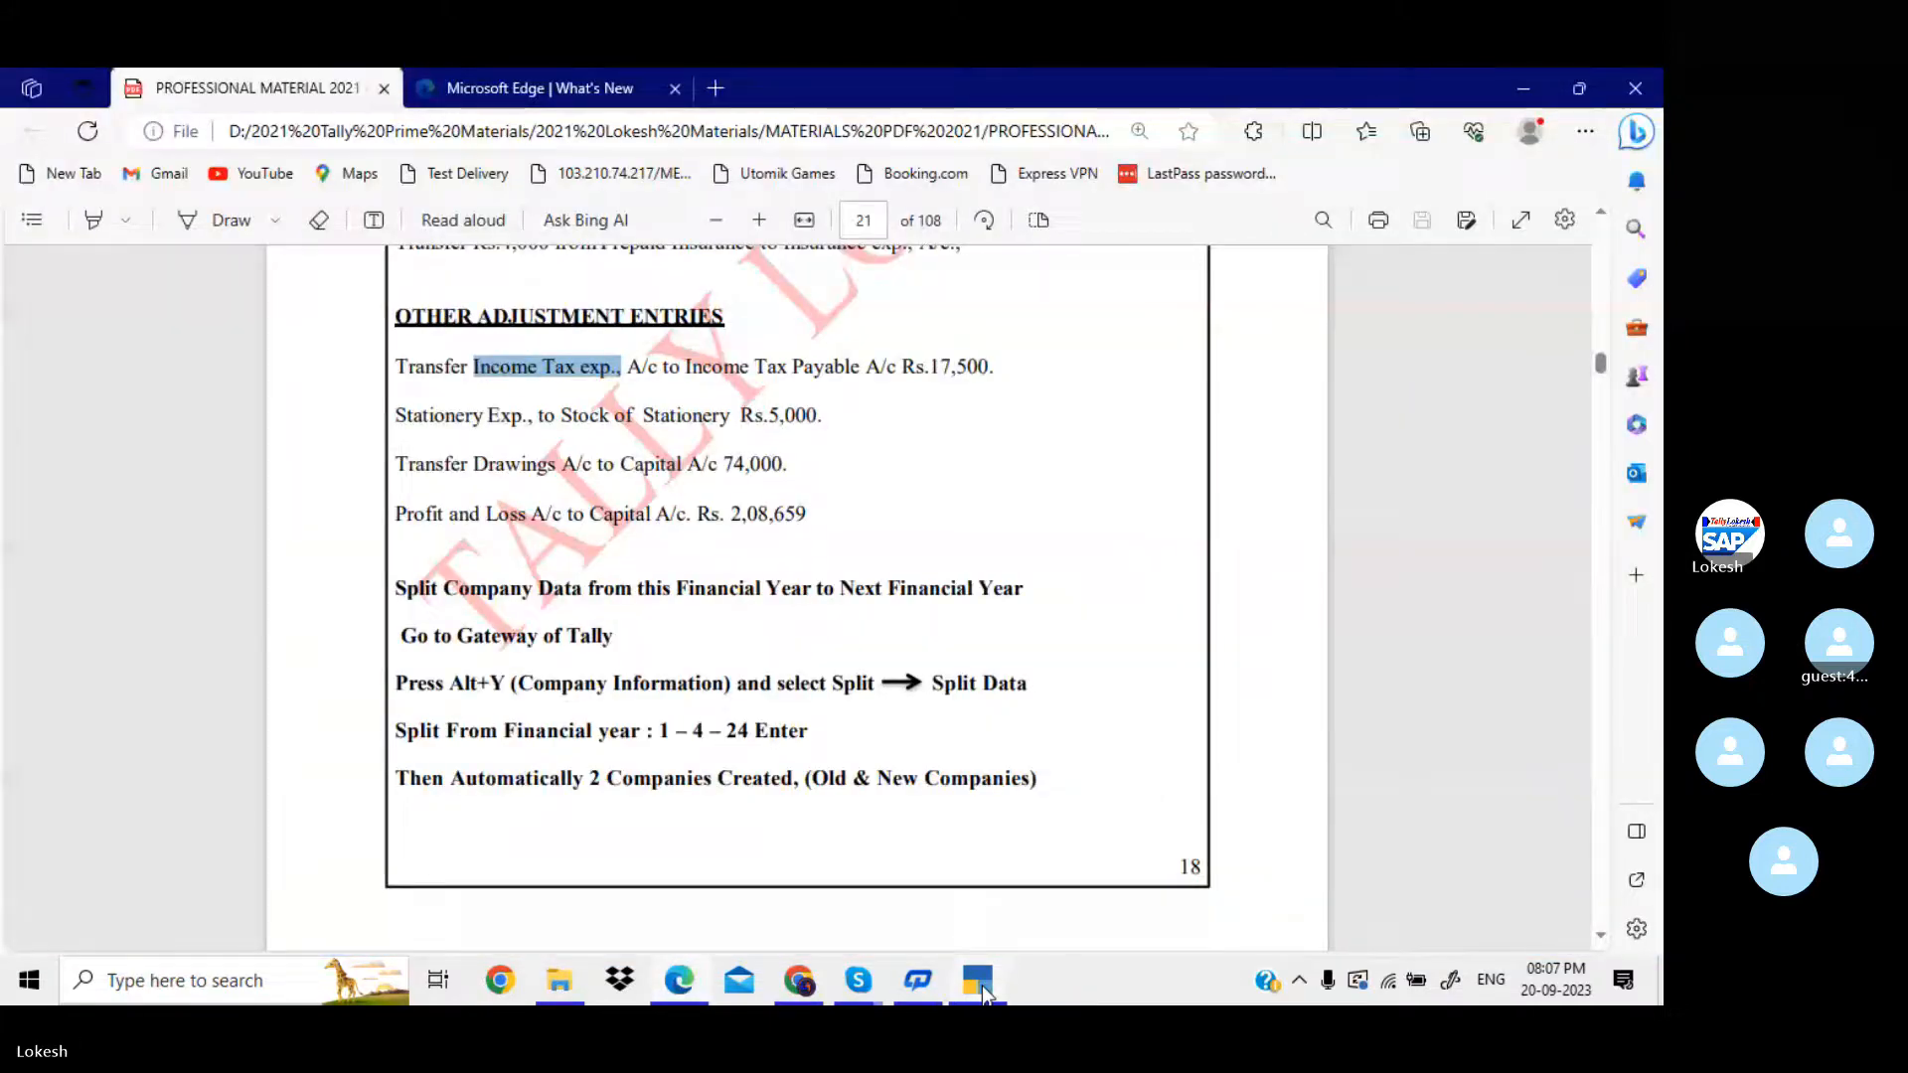
pyautogui.click(981, 985)
pyautogui.write('17500')
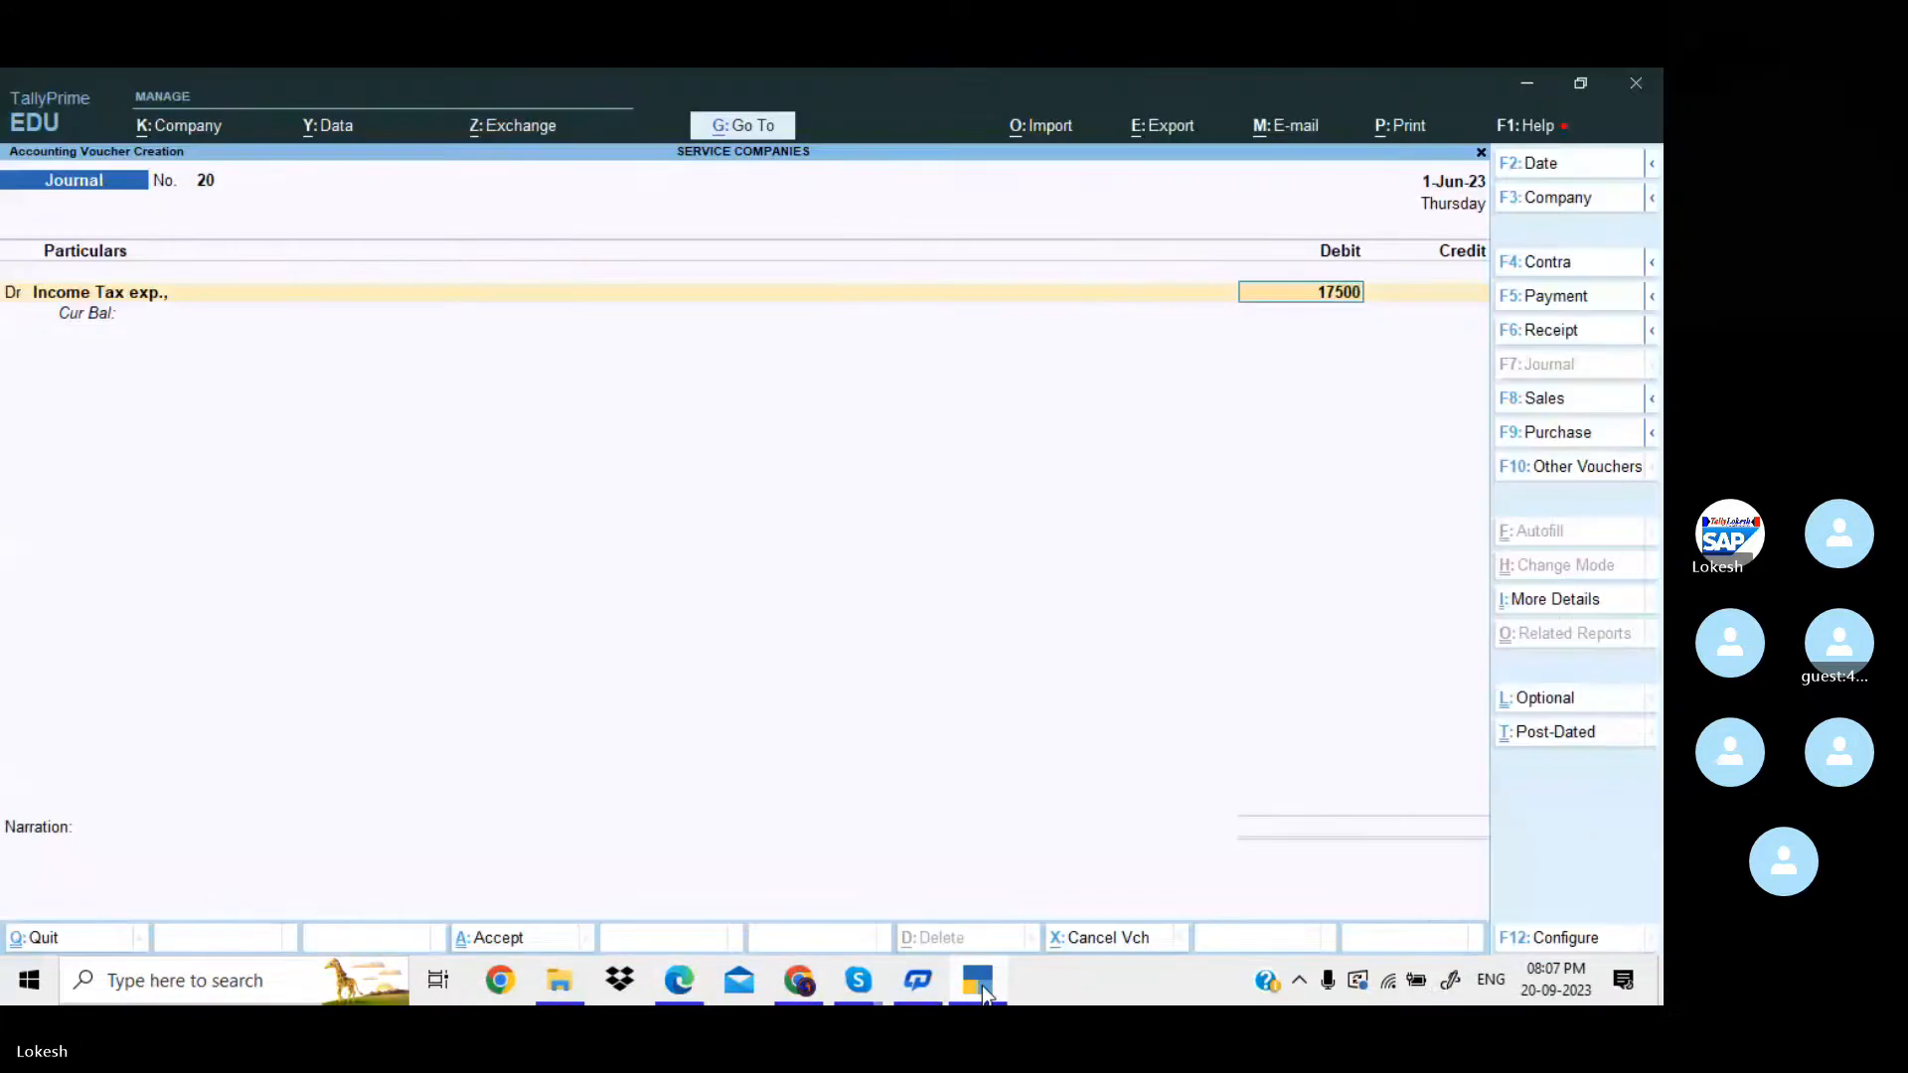
pyautogui.press('Return')
# Create the ledger "Income Tax exp., payable" under Provisions as the journal voucher's credit account.
pyautogui.hotkey('alt', 'c')
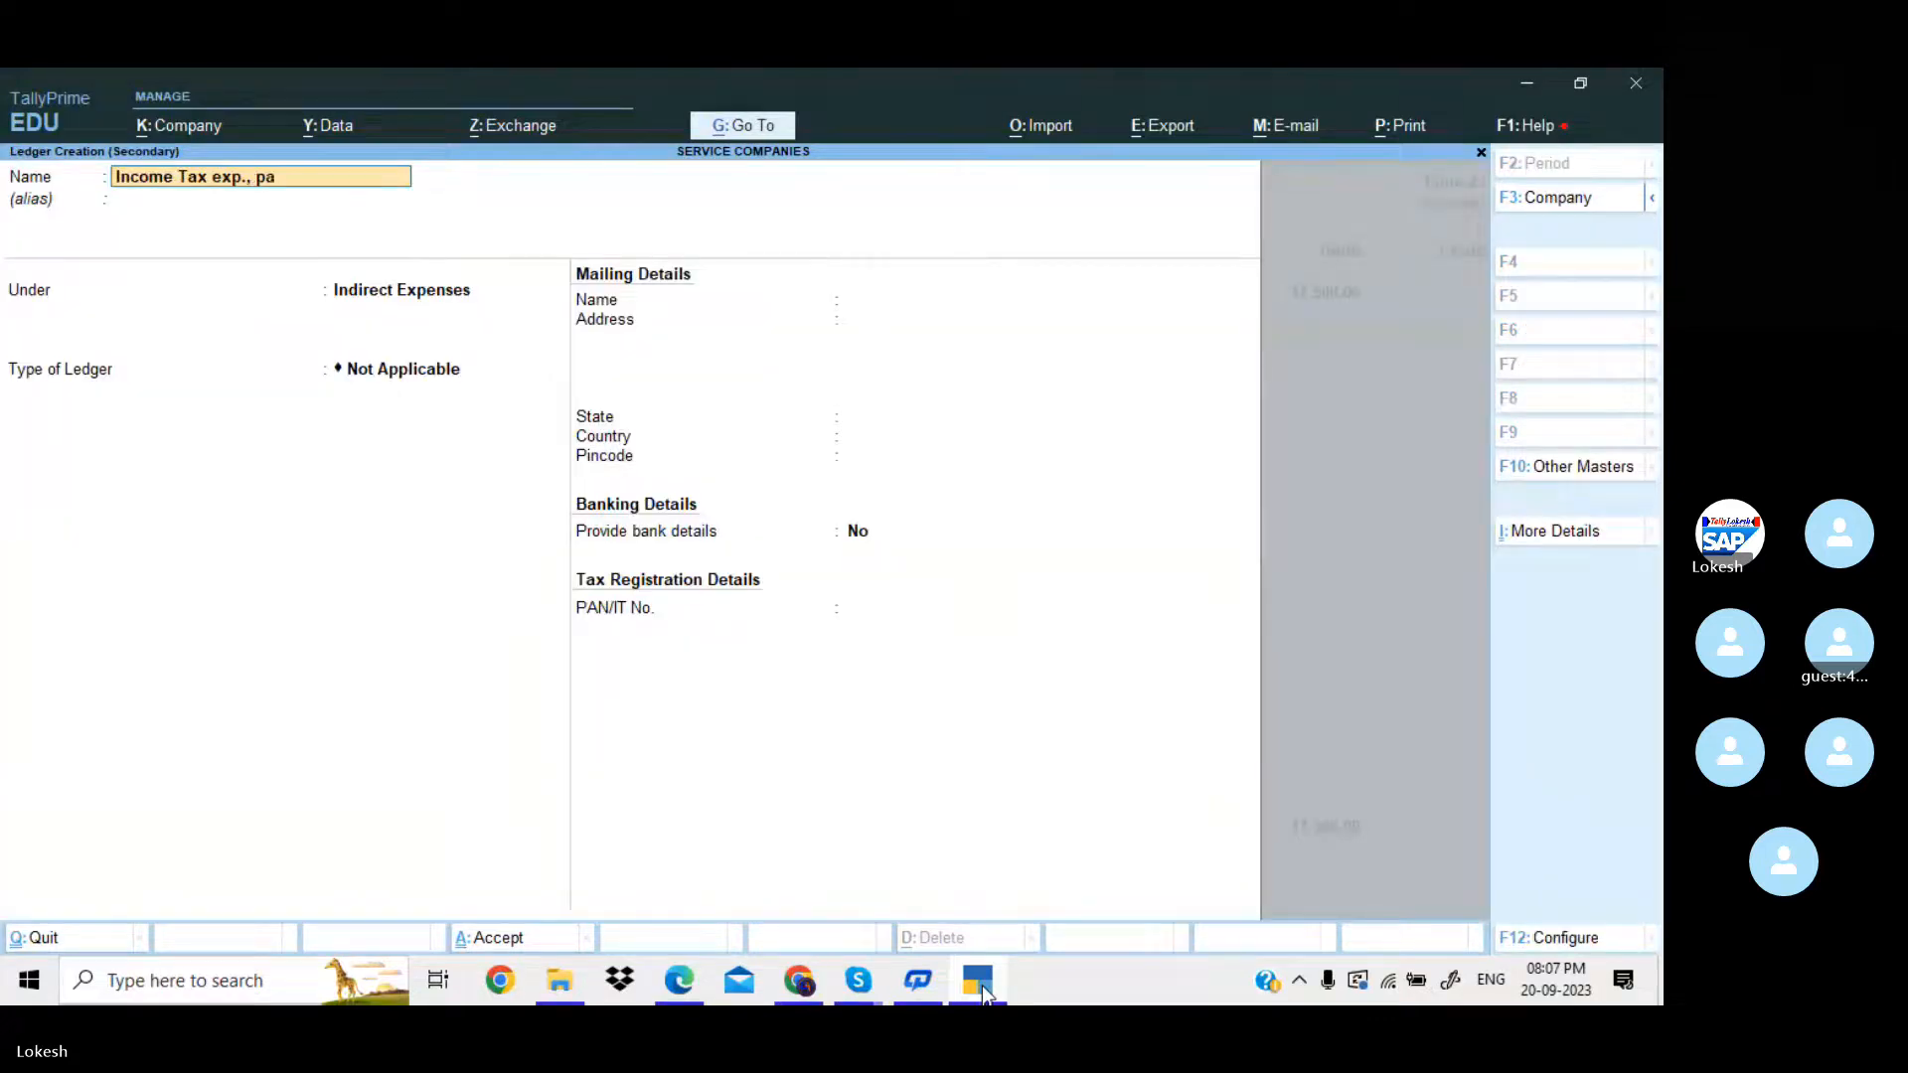
pyautogui.write('payable')
pyautogui.press('Return')
pyautogui.write('pr')
pyautogui.press('Return')
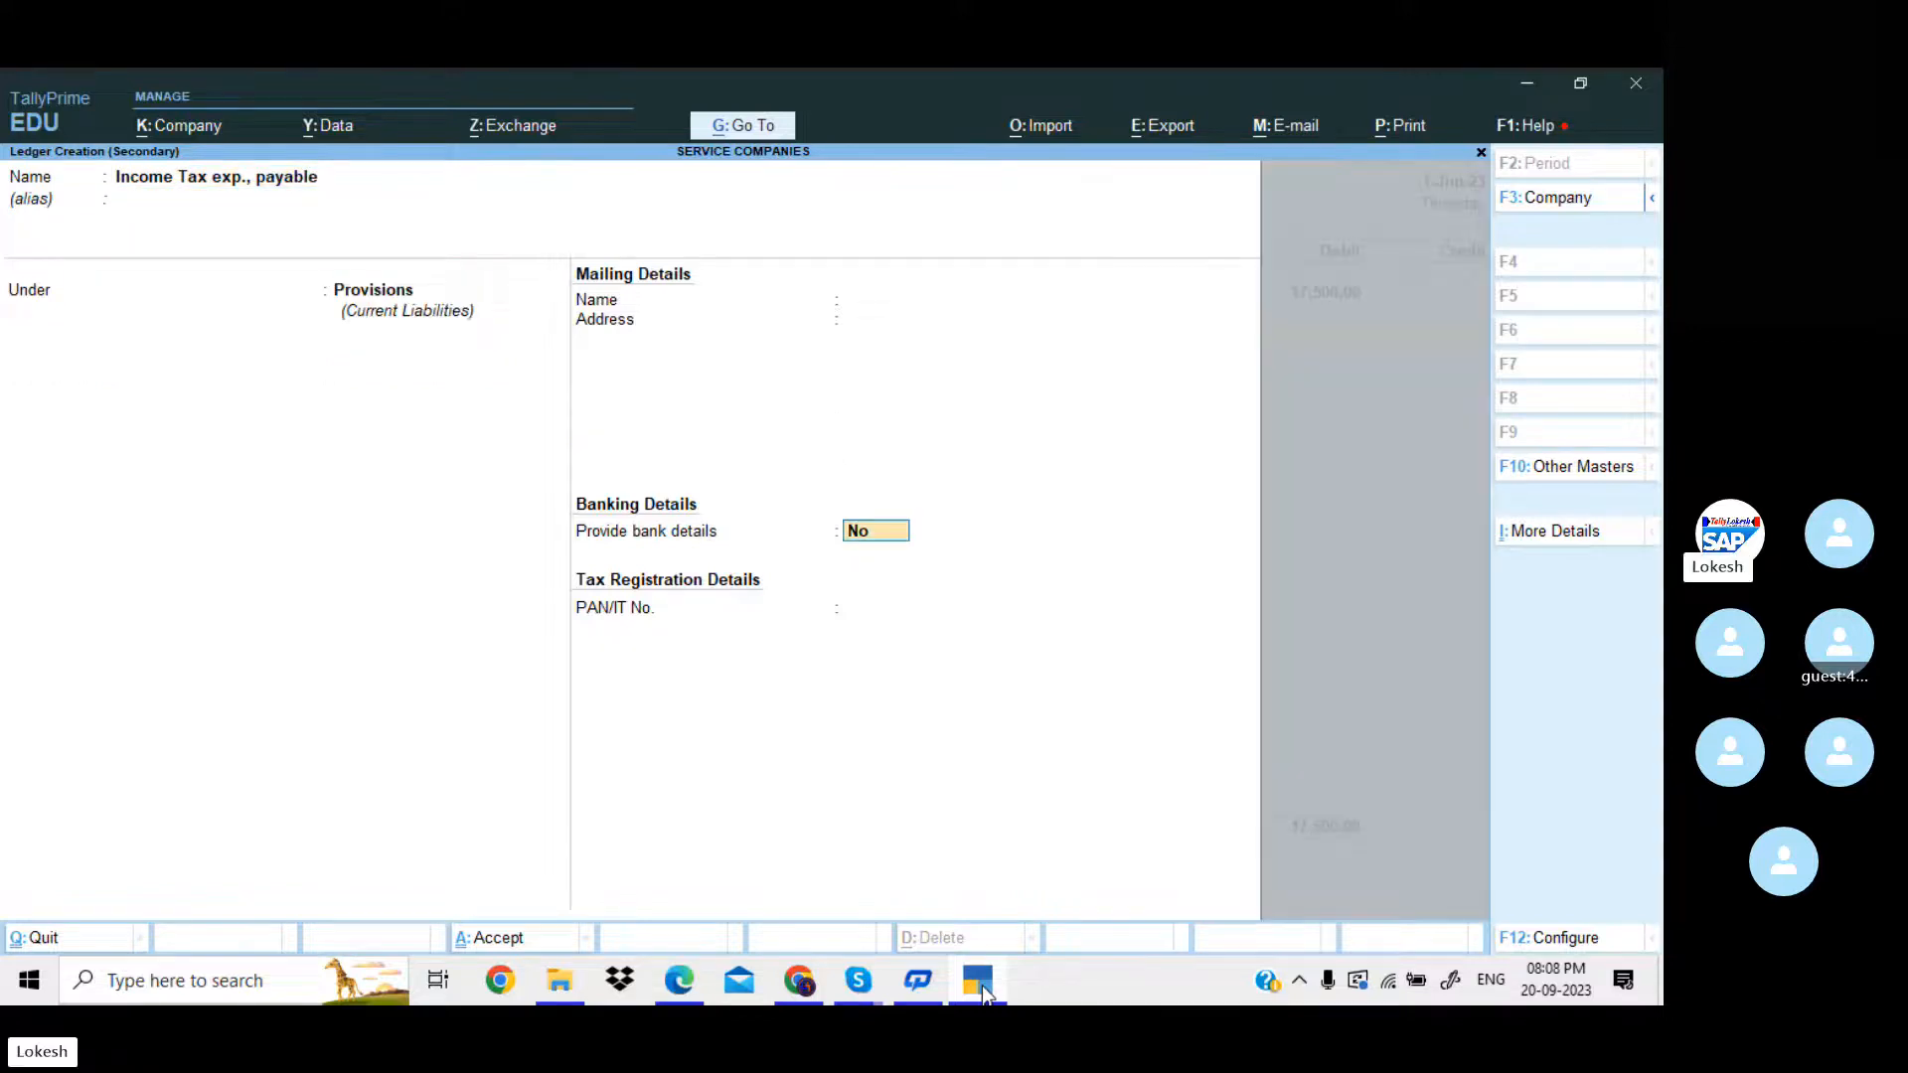
pyautogui.press('Return')
# Credit Income Tax exp., payable with 17,500 and save the journal voucher.
pyautogui.press('Return')
pyautogui.press('Return')
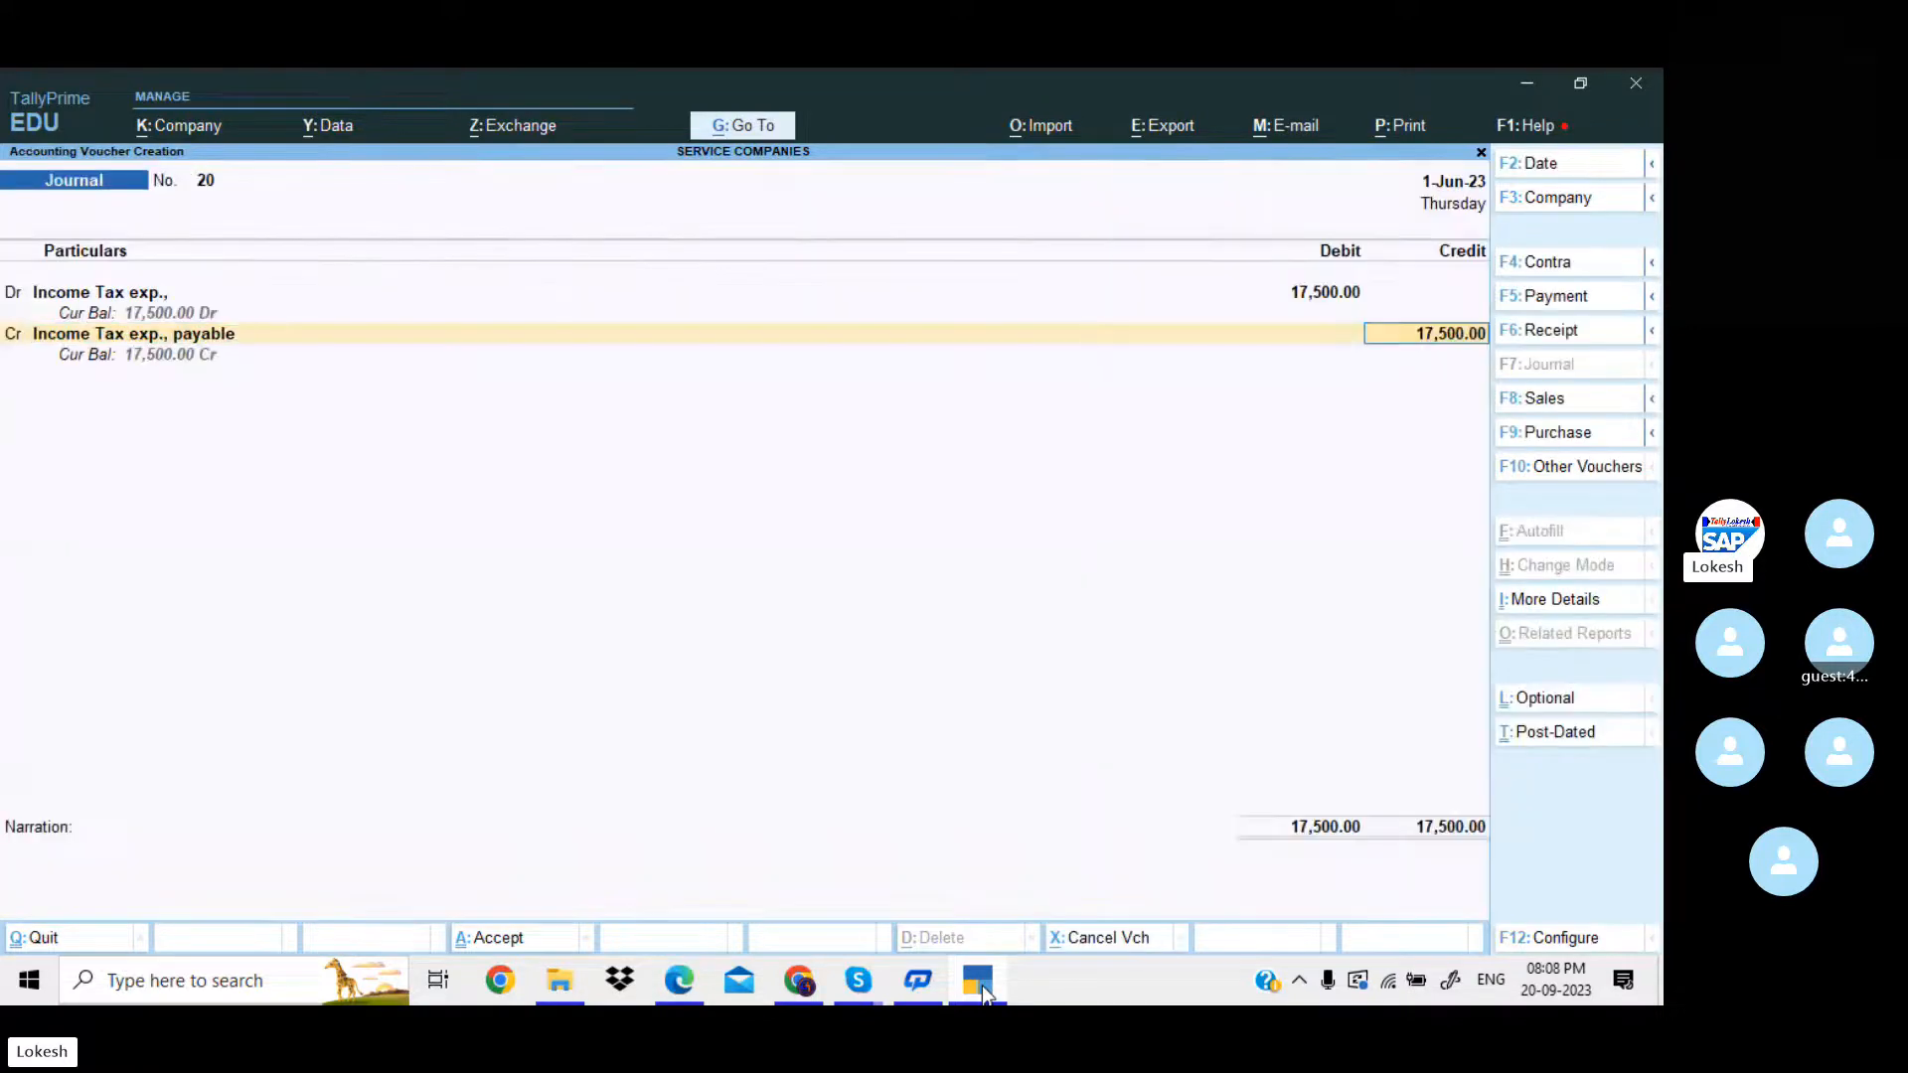
pyautogui.press('Return')
pyautogui.press('Return')
pyautogui.press('Return')
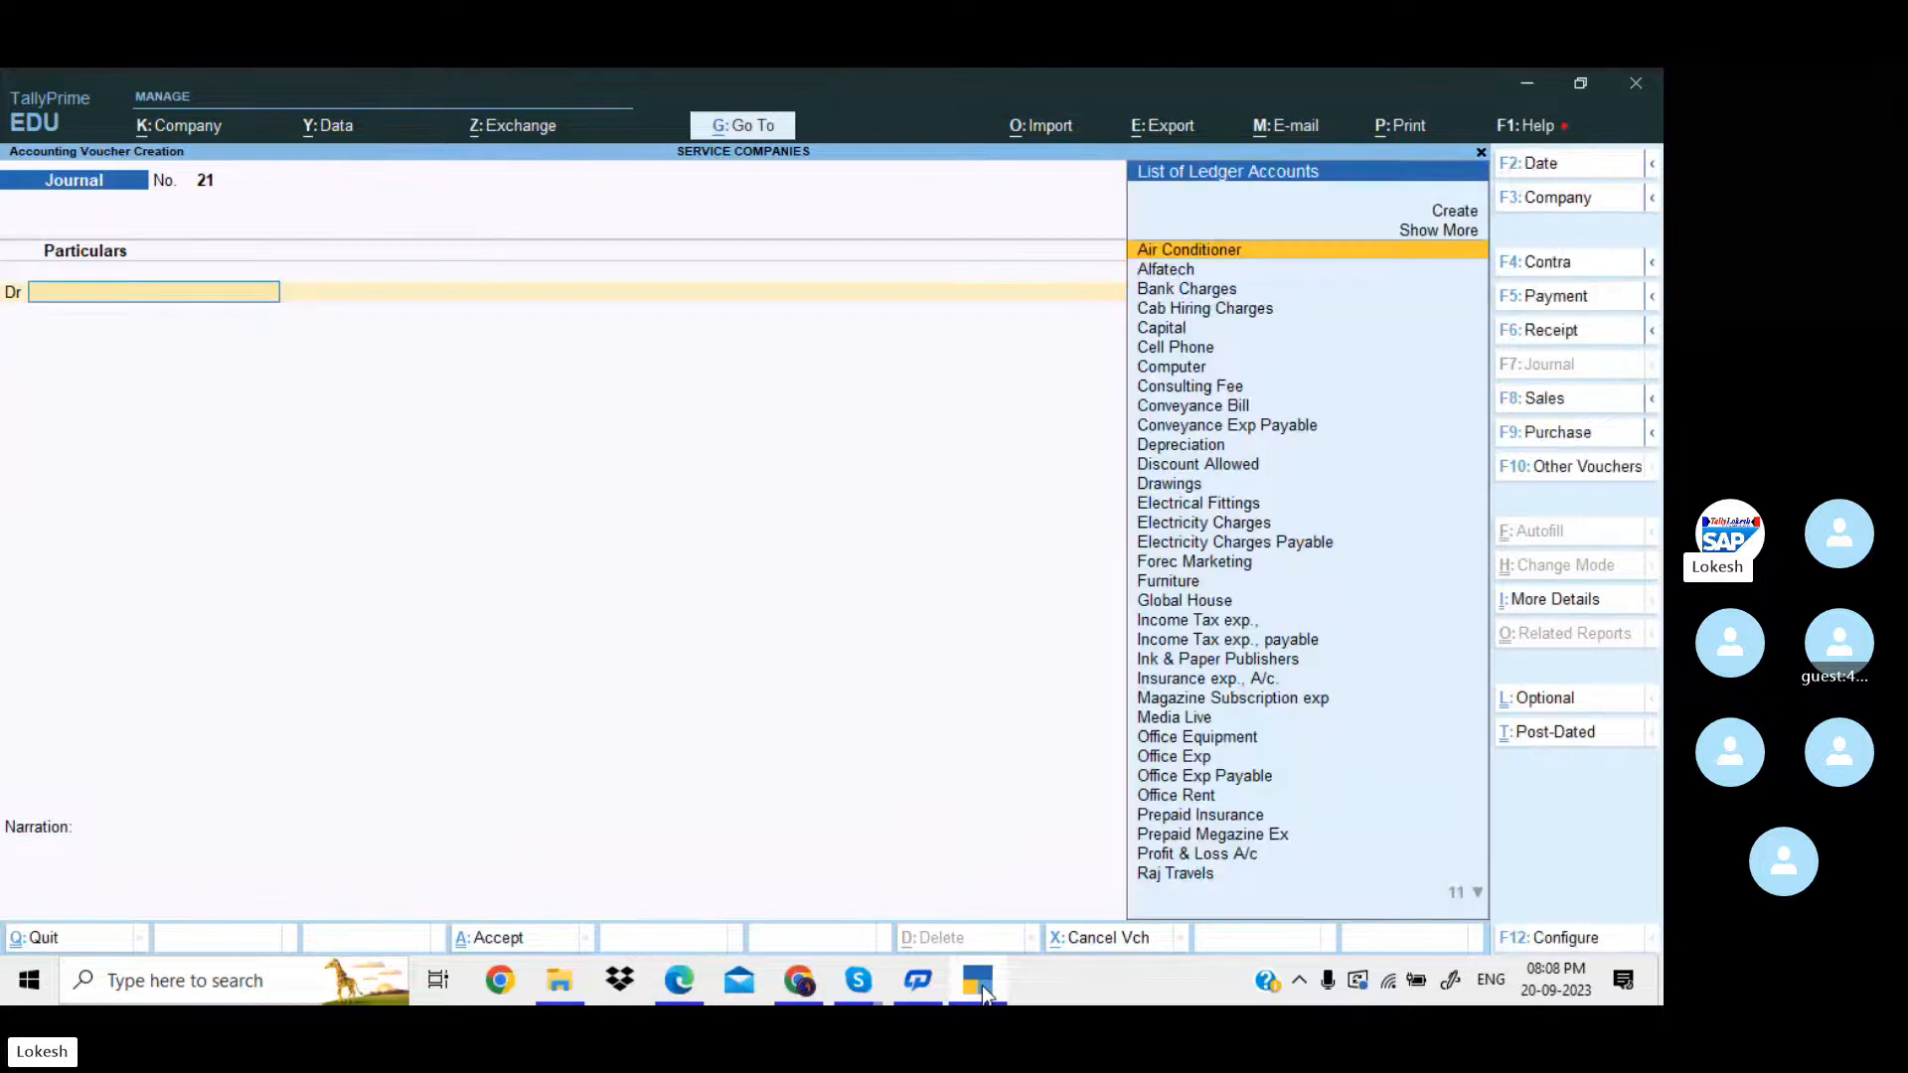
# In the PDF in Edge, copy the account name "Stock of Stationery" and return to TallyPrime.
pyautogui.hotkey('alt', 'Tab')
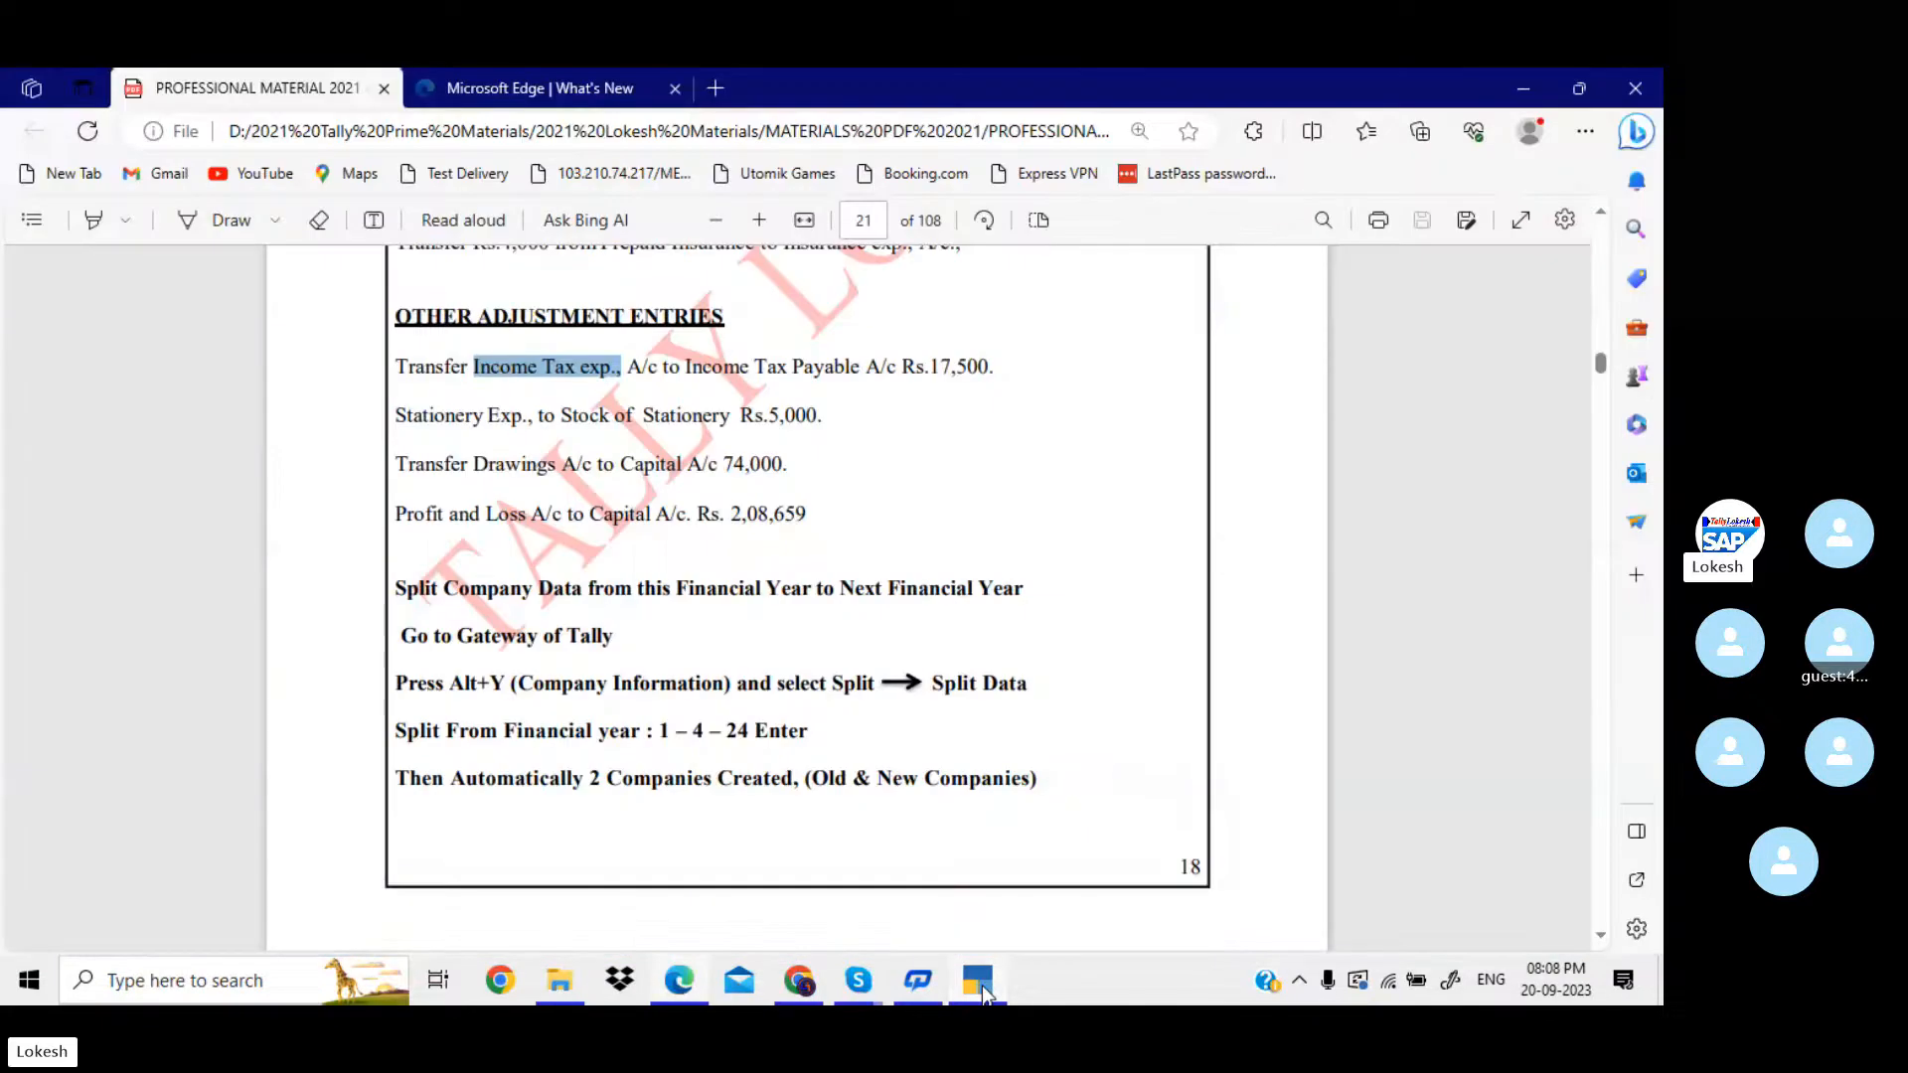
pyautogui.moveTo(563, 417); pyautogui.dragTo(732, 440)
pyautogui.hotkey('ctrl', 'c')
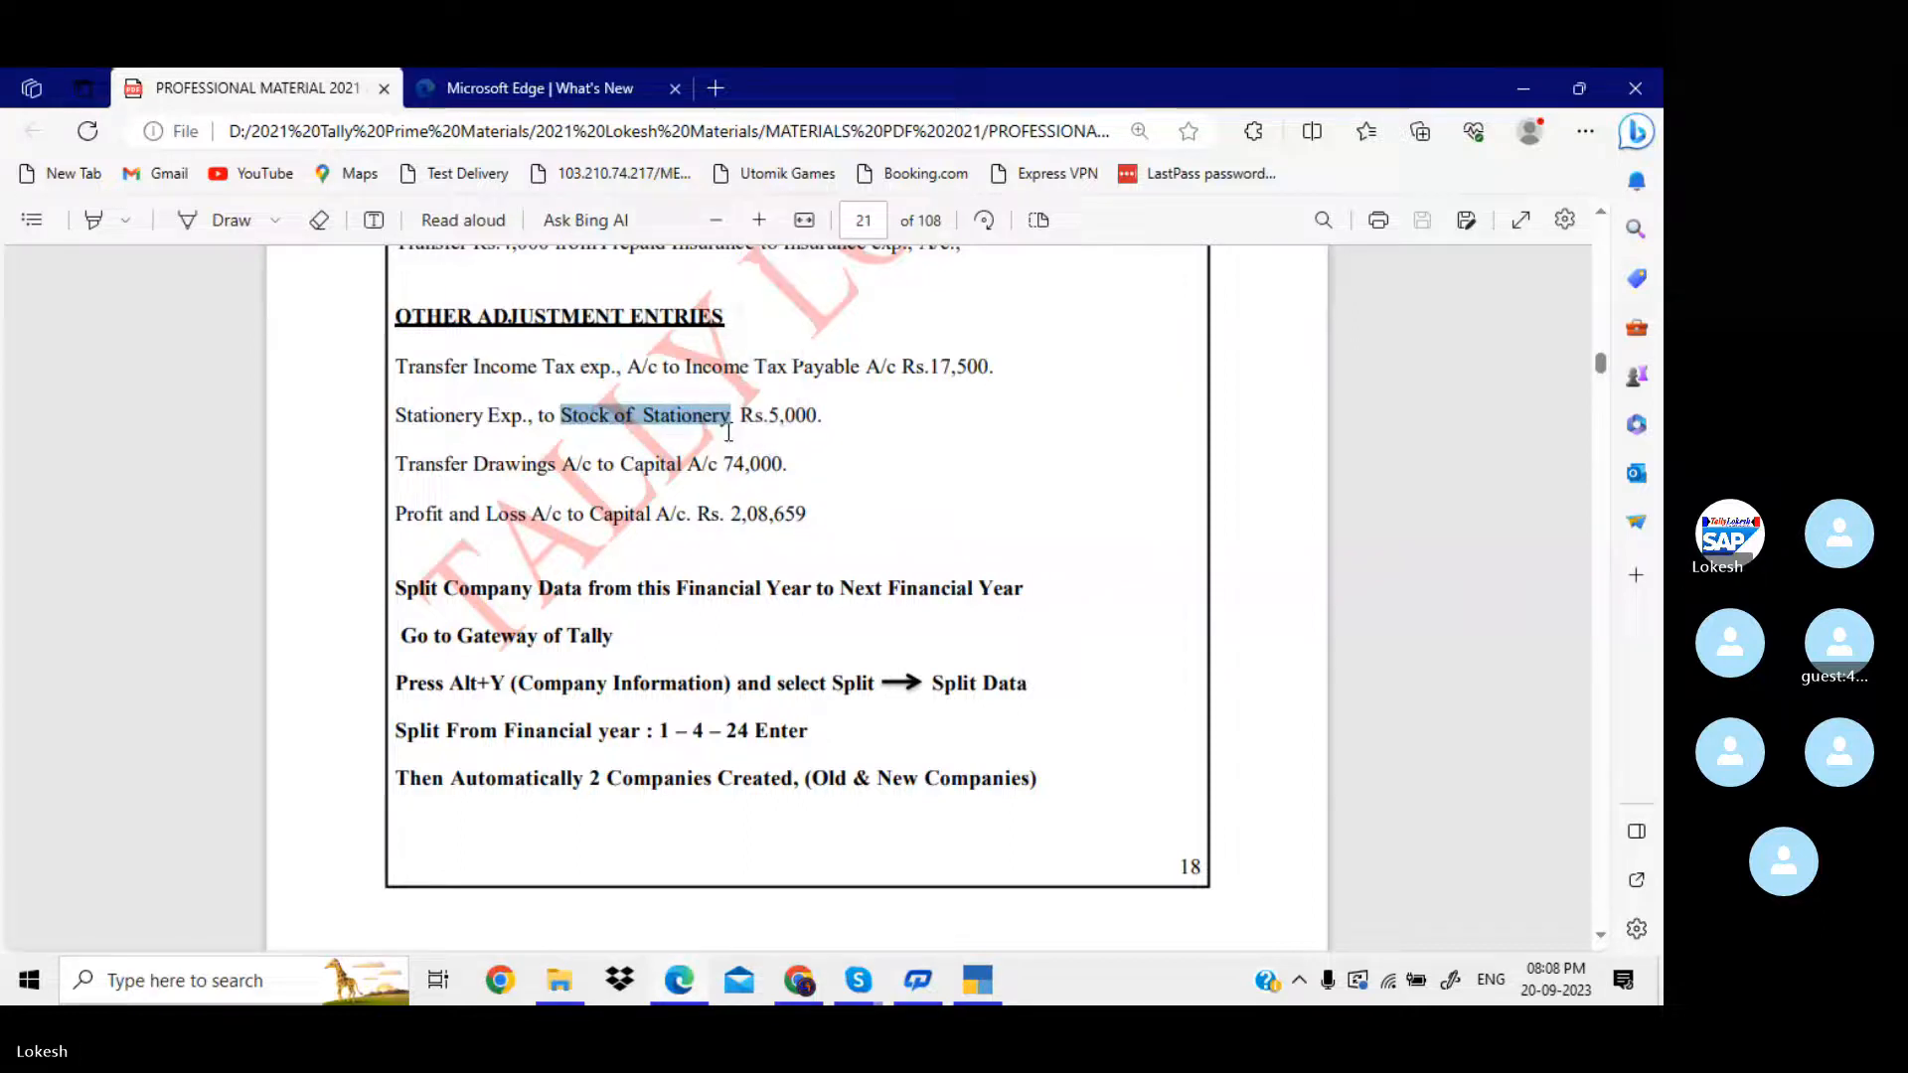
pyautogui.click(980, 976)
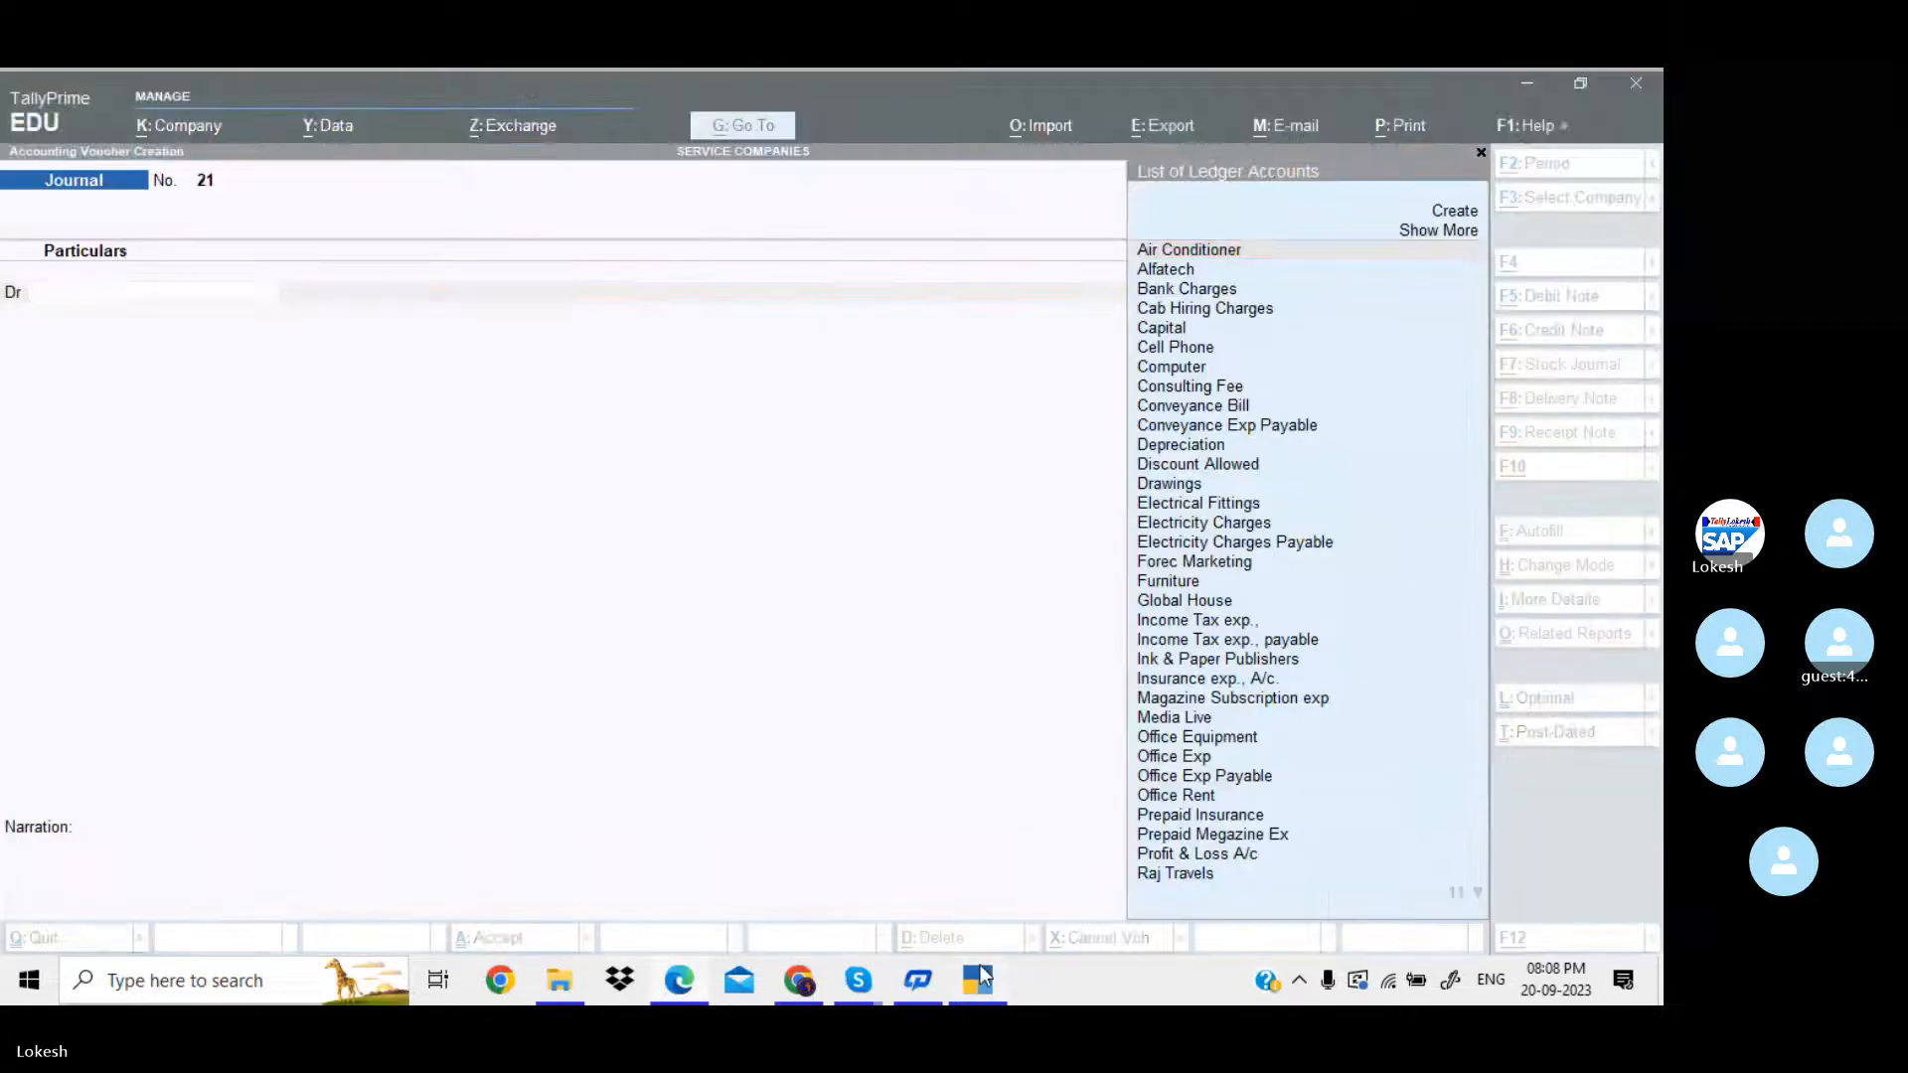
# Create the ledger "Stock of Stationery" under Current Assets as the new journal voucher's debit account.
pyautogui.hotkey('alt', 'c')
pyautogui.hotkey('ctrl', 'v')
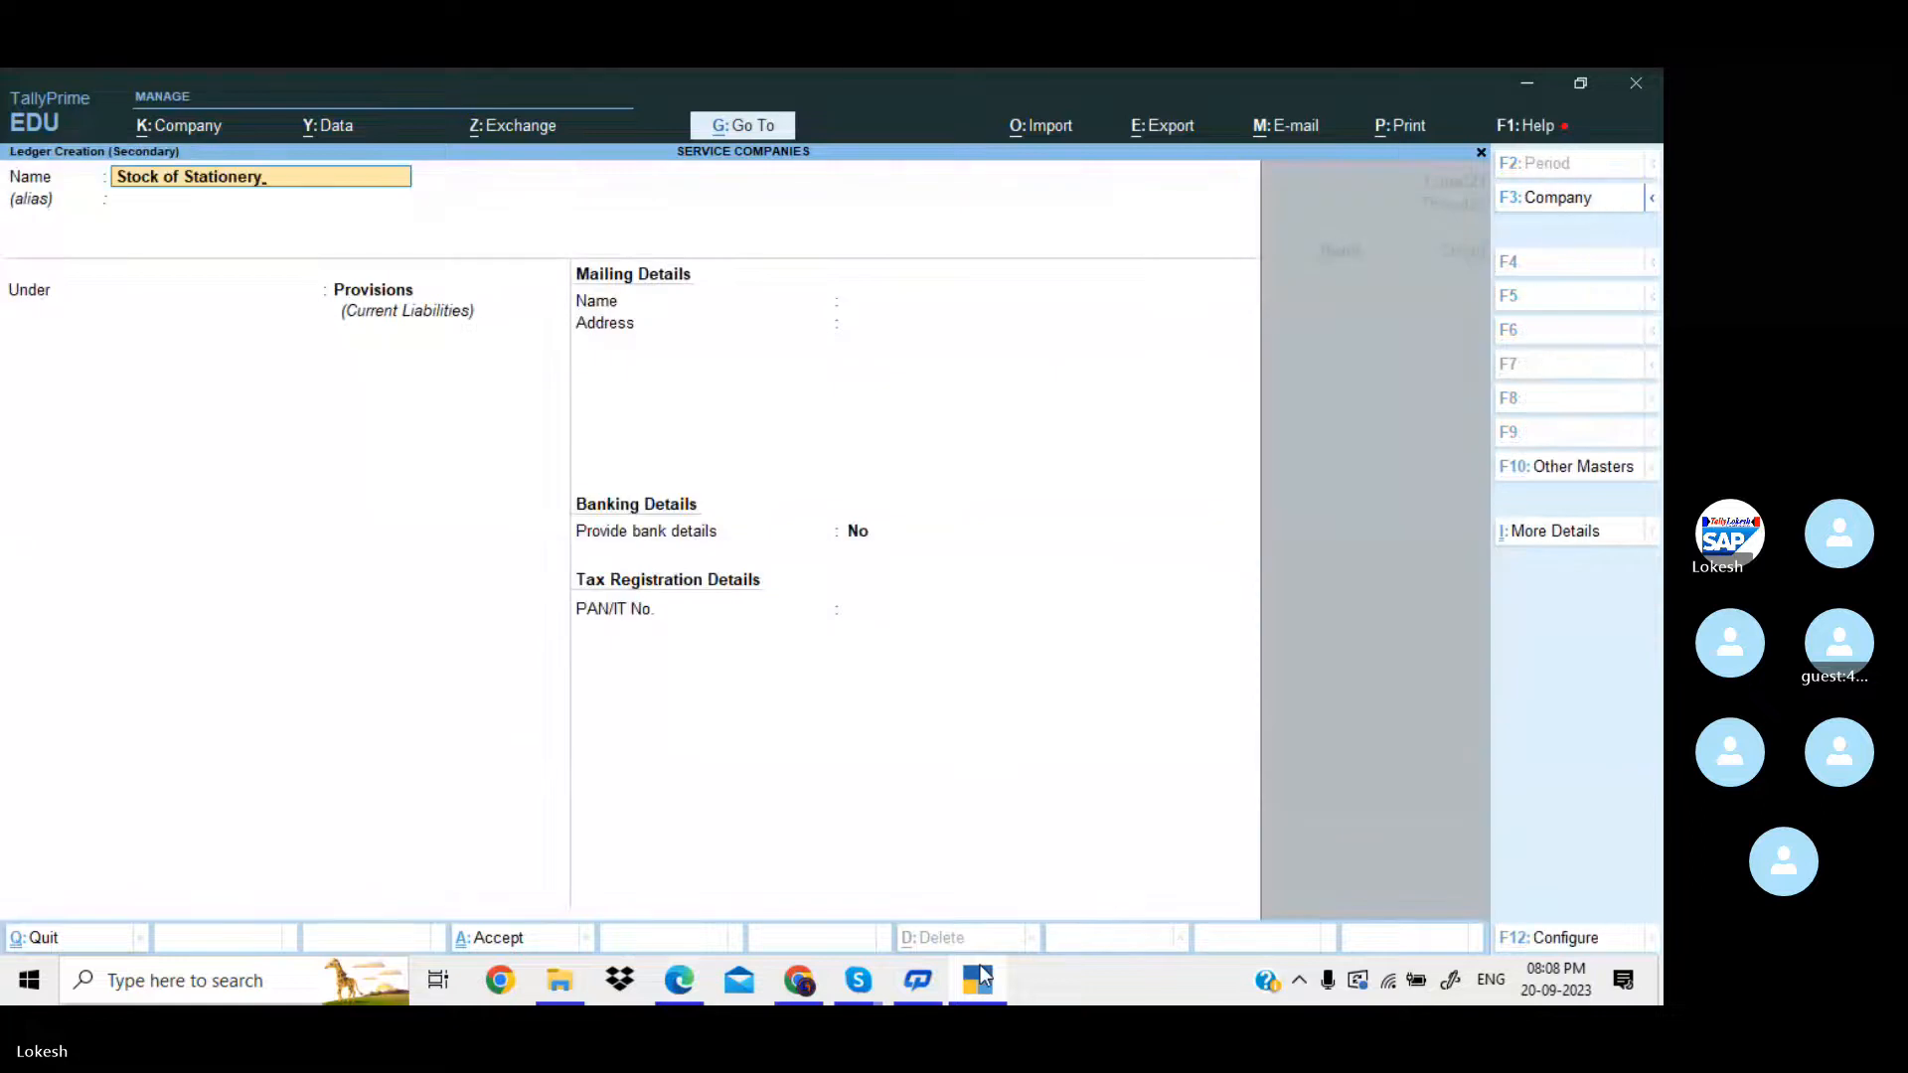
pyautogui.press('Return')
pyautogui.press('Return')
pyautogui.write('Cur')
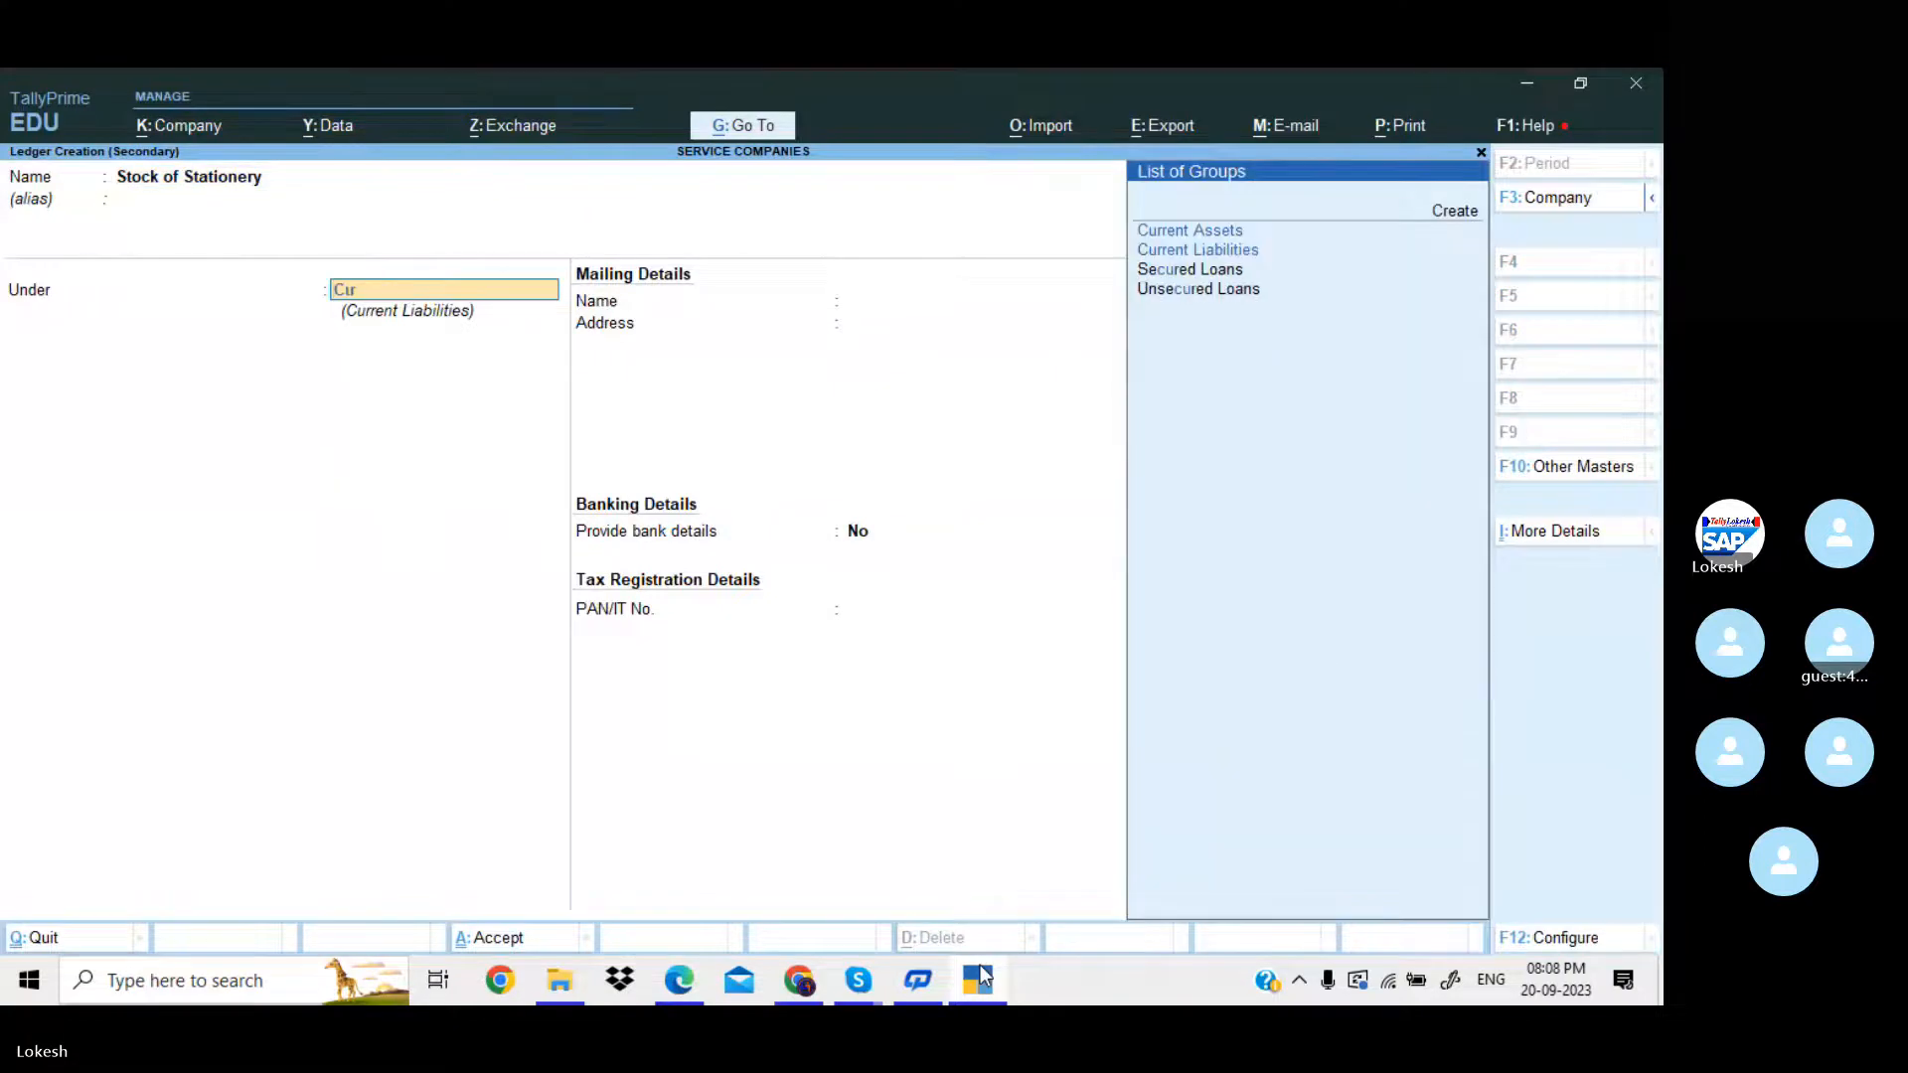
pyautogui.press('Up')
pyautogui.press('Return')
pyautogui.press('Return')
pyautogui.press('Return')
pyautogui.press('Return')
pyautogui.press('Return')
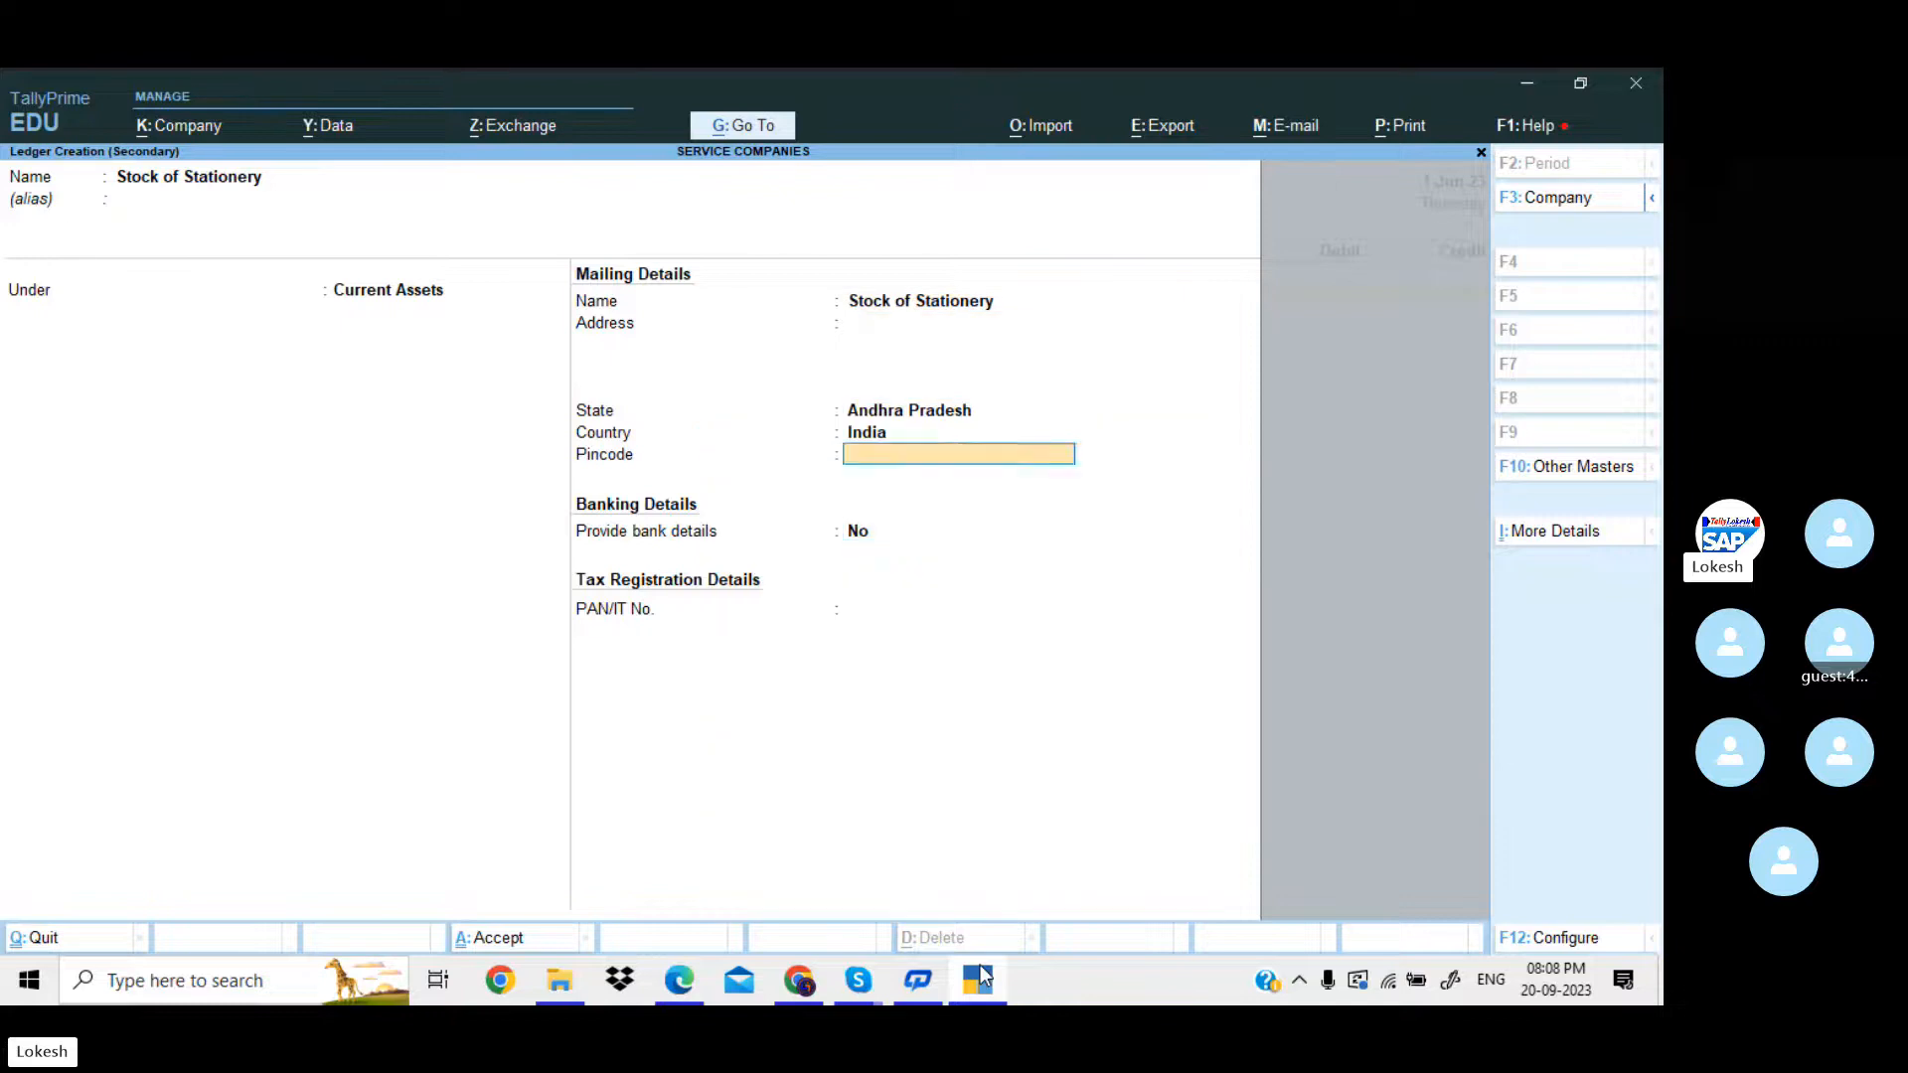
pyautogui.press('Return')
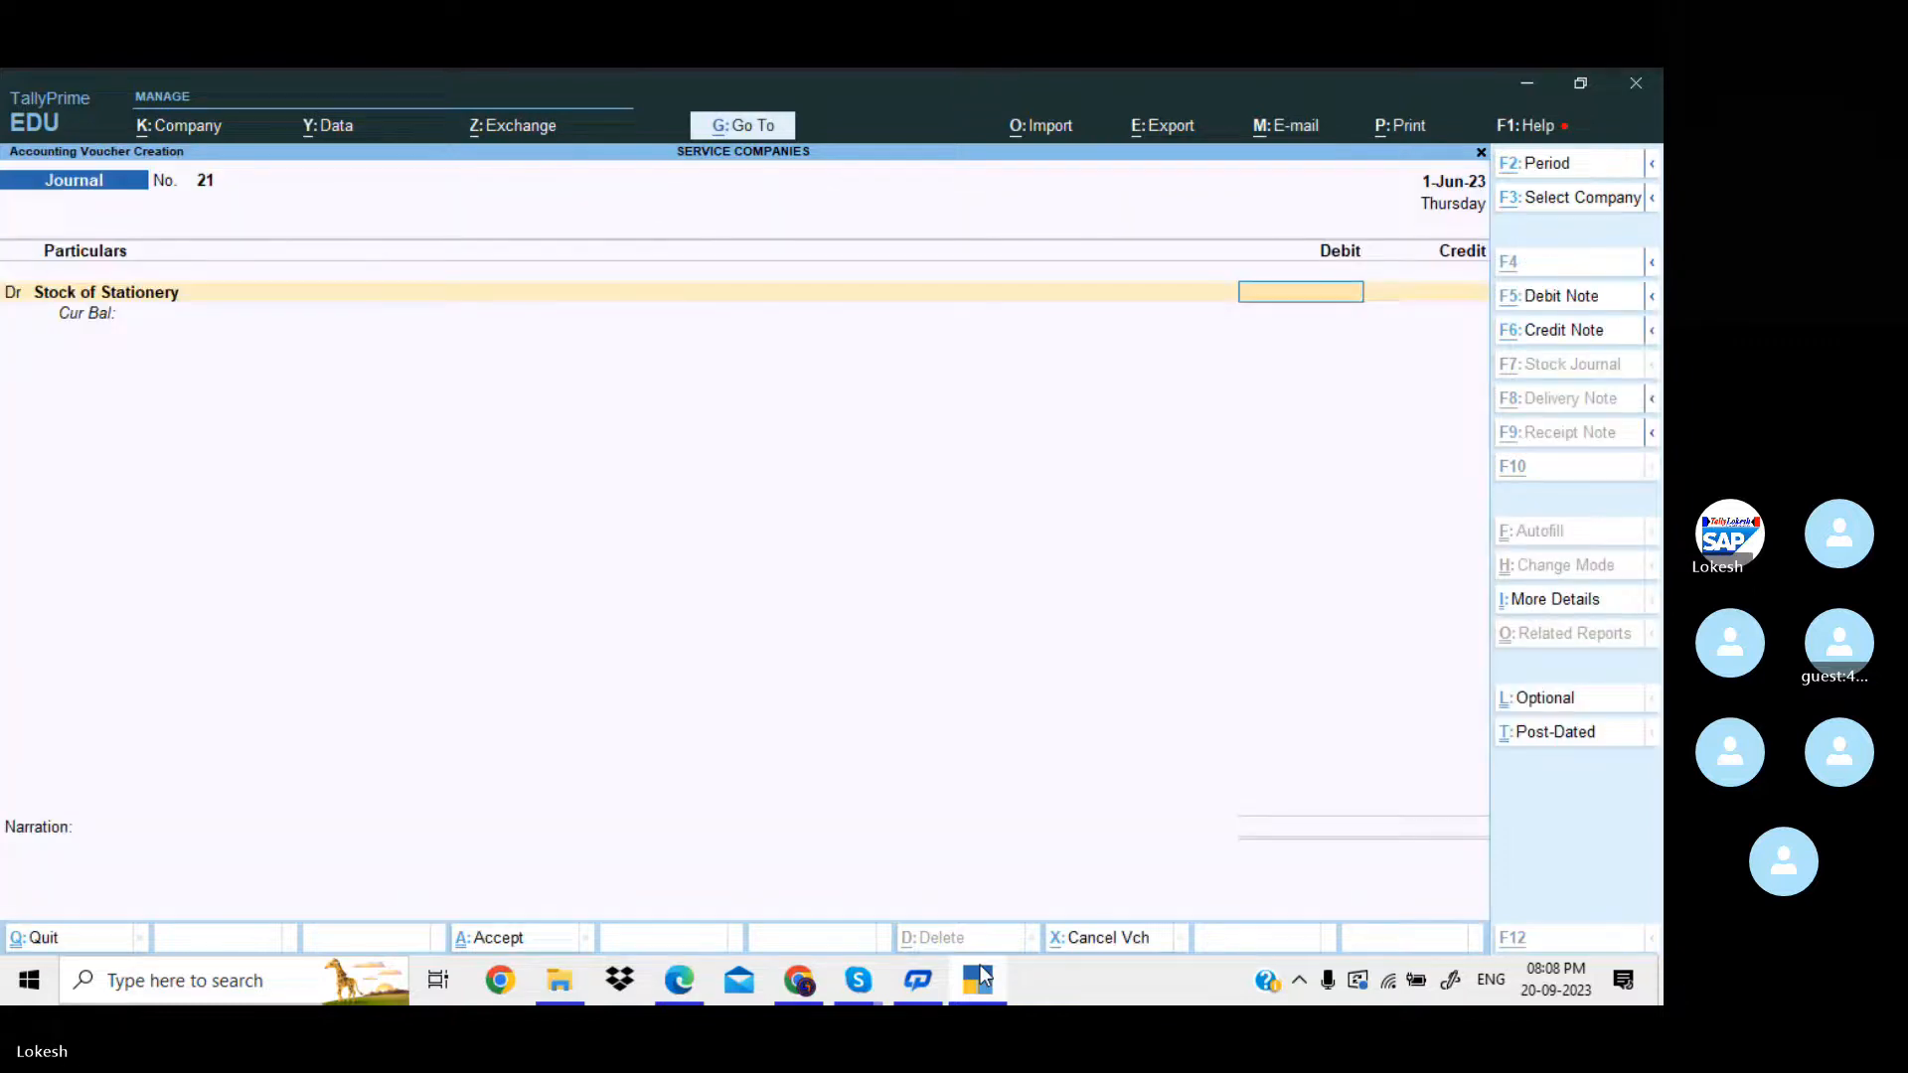
# Check the stationery amount in the PDF and debit Stock of Stationery with 5000 in TallyPrime.
pyautogui.hotkey('alt', 'Tab')
pyautogui.hotkey('alt', 'Tab')
pyautogui.write('50')
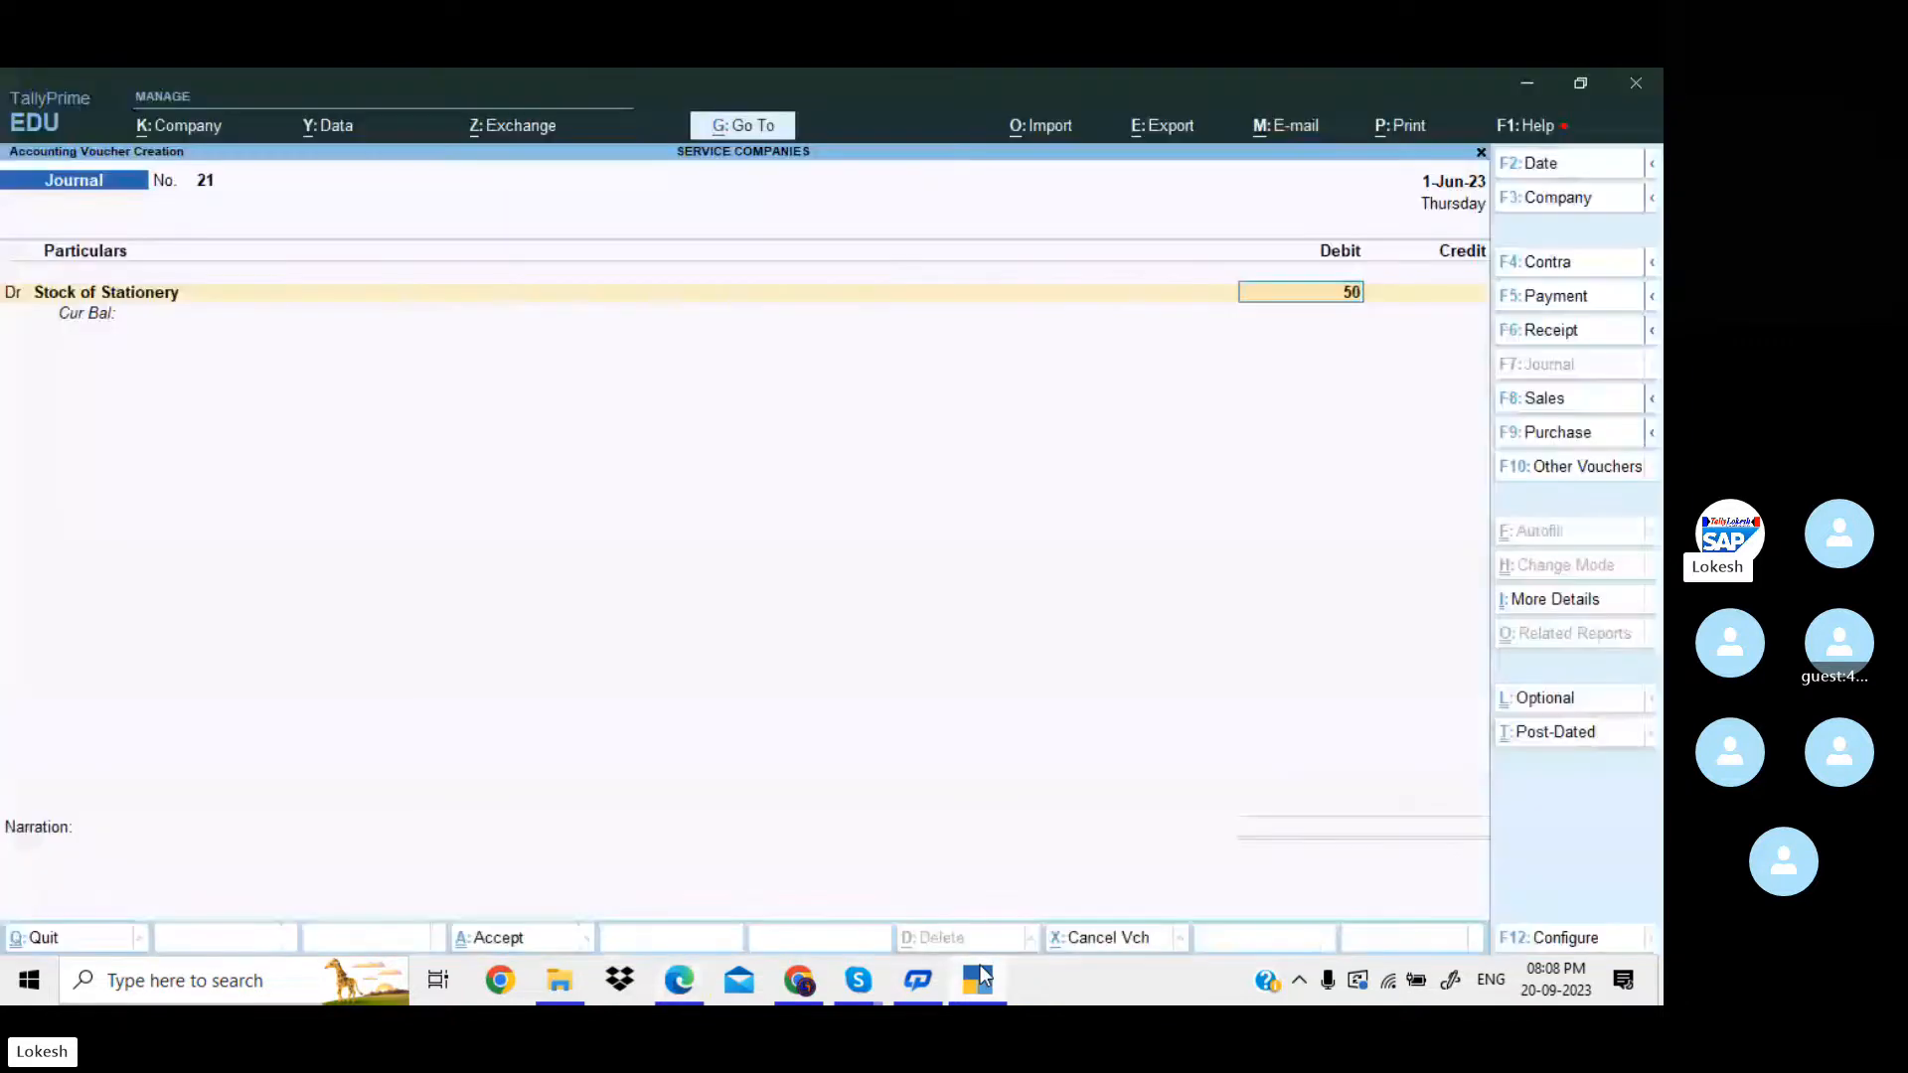
pyautogui.write('0')
pyautogui.hotkey('alt', 'Tab')
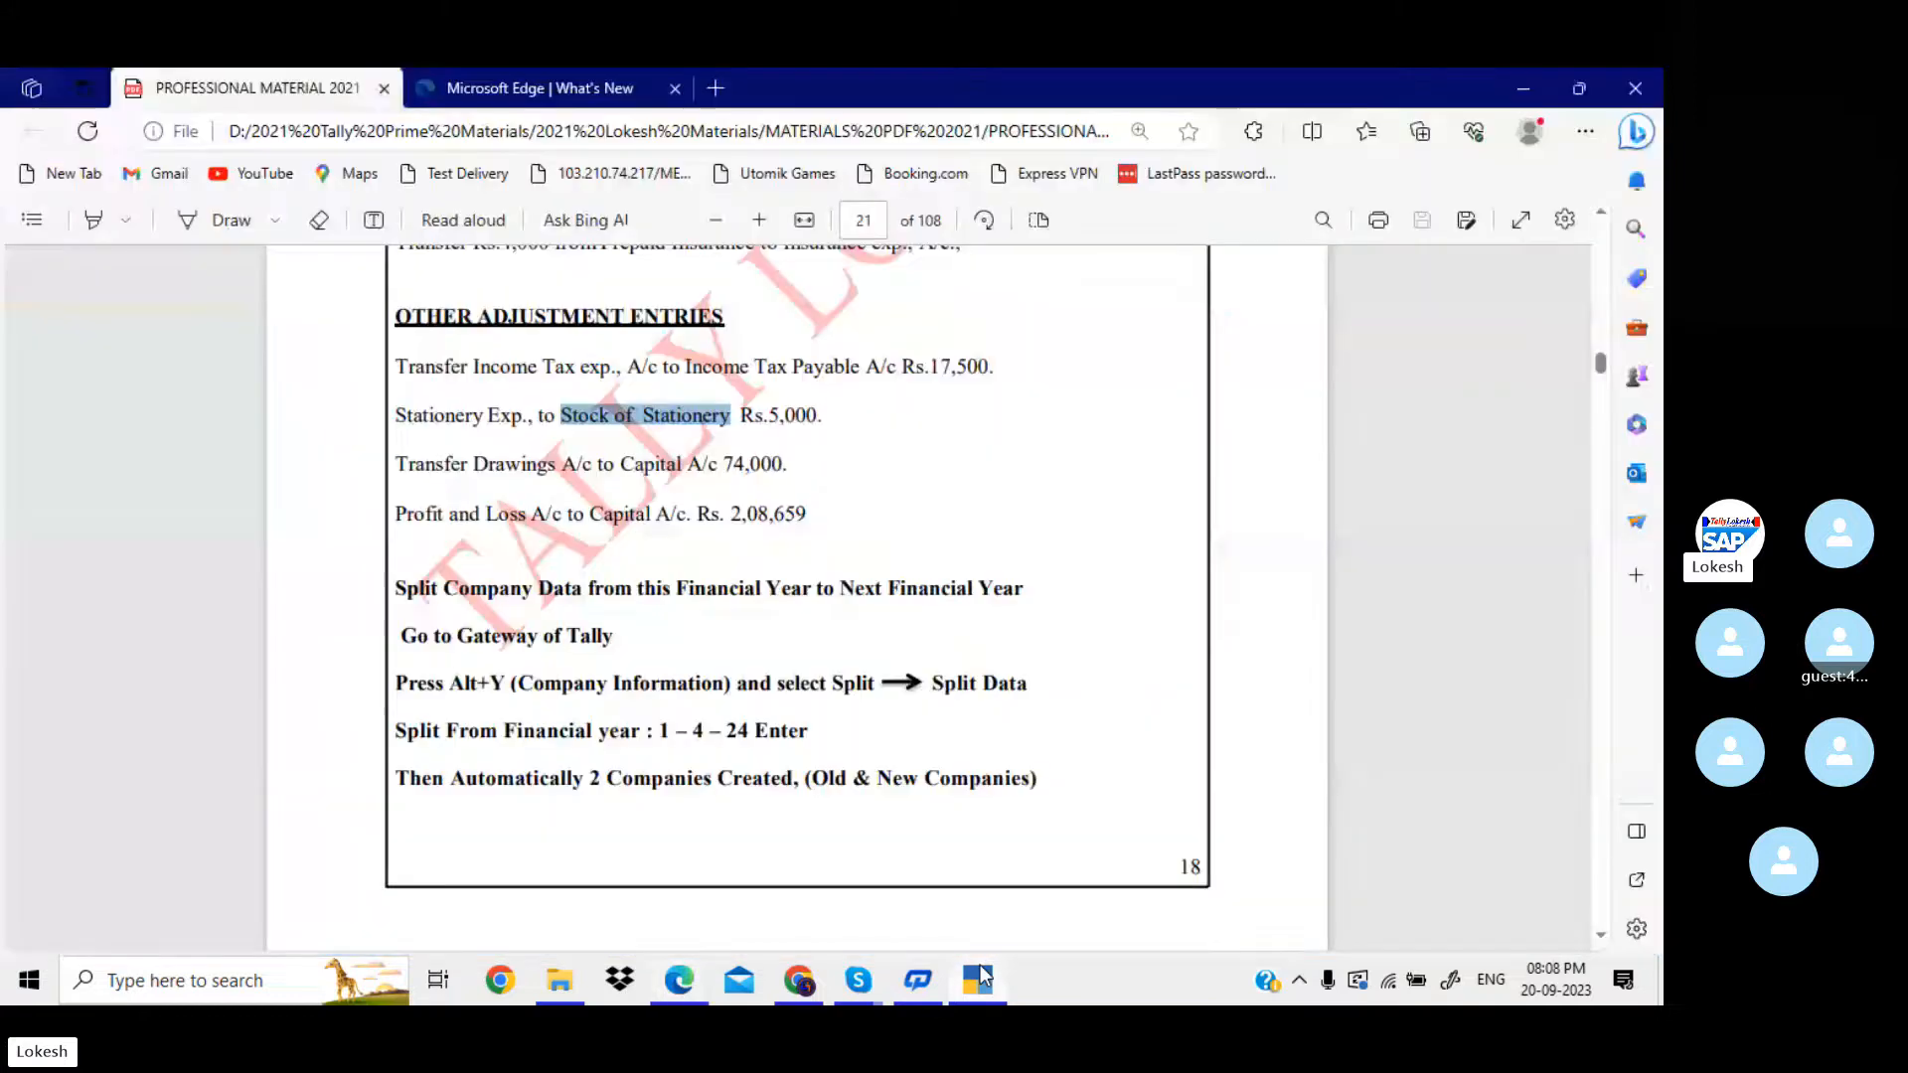
pyautogui.hotkey('alt', 'Tab')
pyautogui.write('0')
pyautogui.press('Return')
# Credit Stationery with 5,000 and save the journal voucher.
pyautogui.press('Return')
pyautogui.write('St')
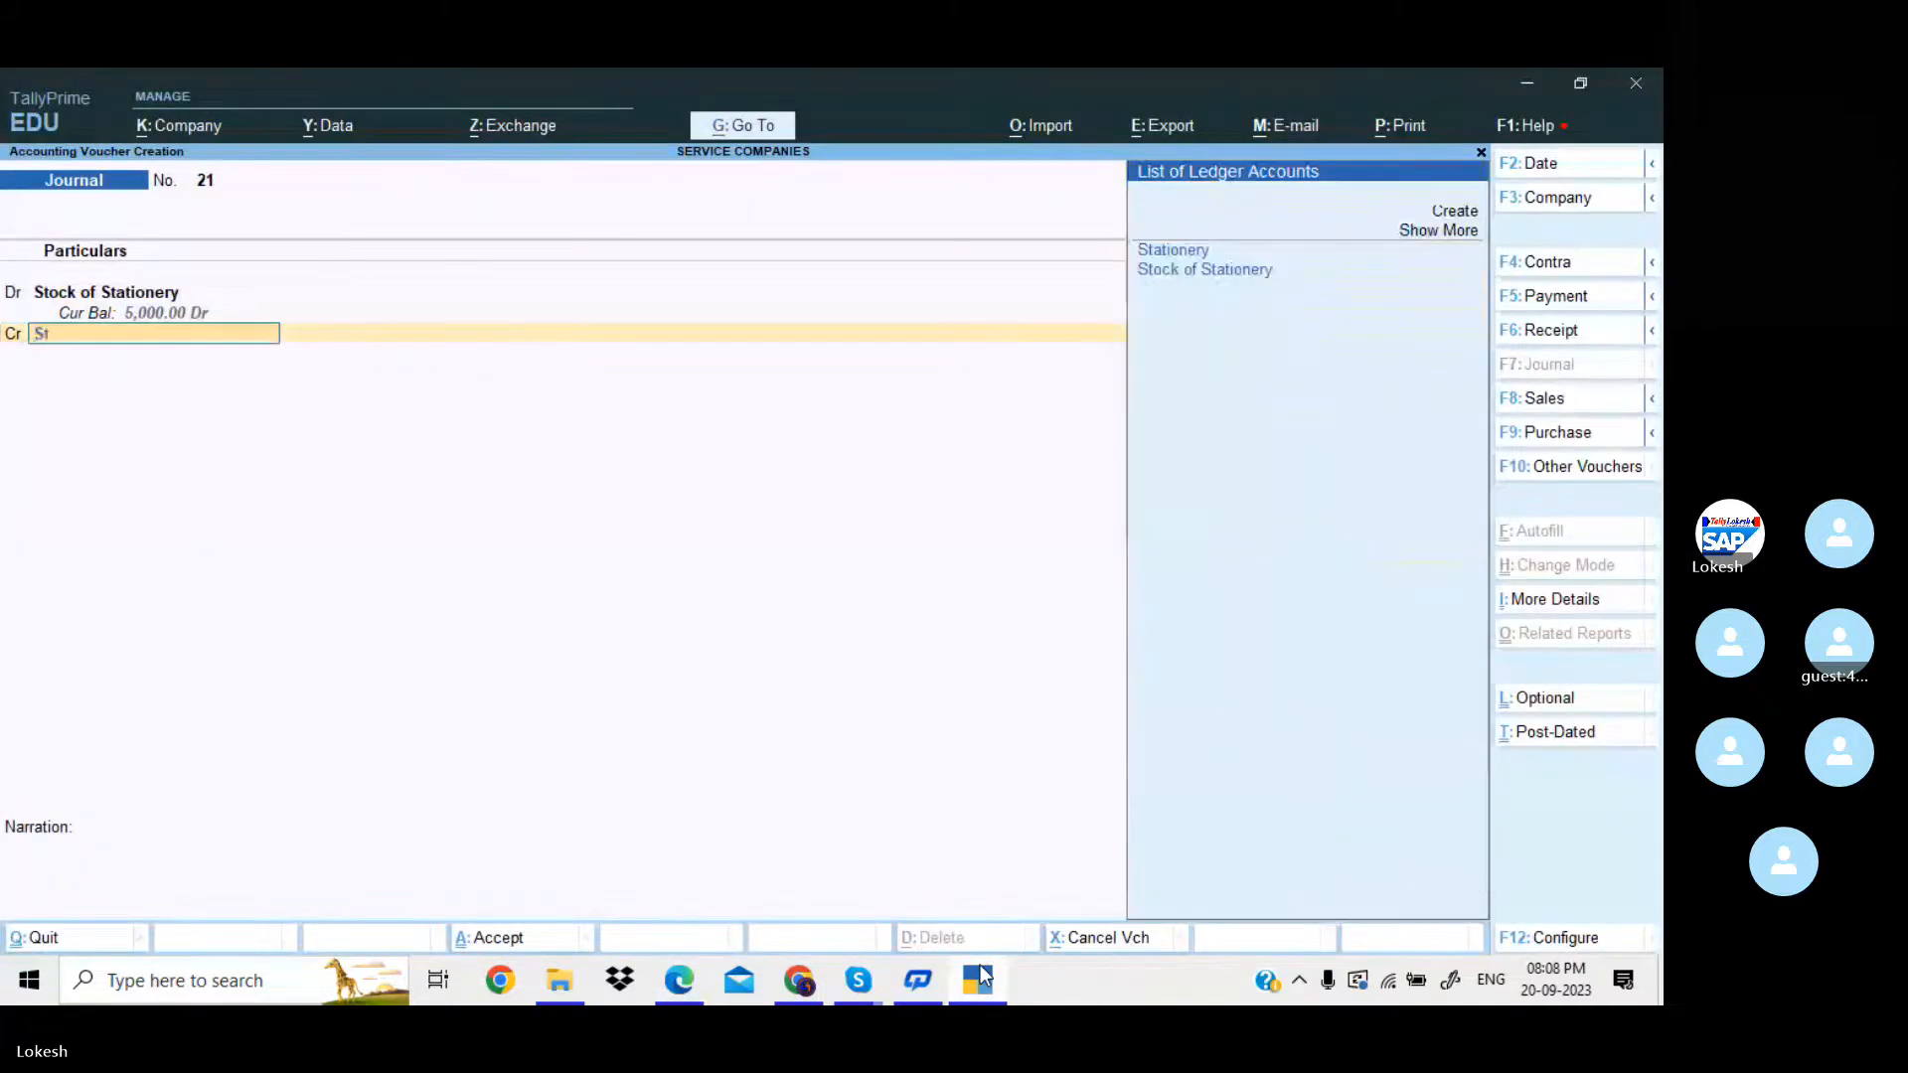
pyautogui.press('Return')
pyautogui.press('Return')
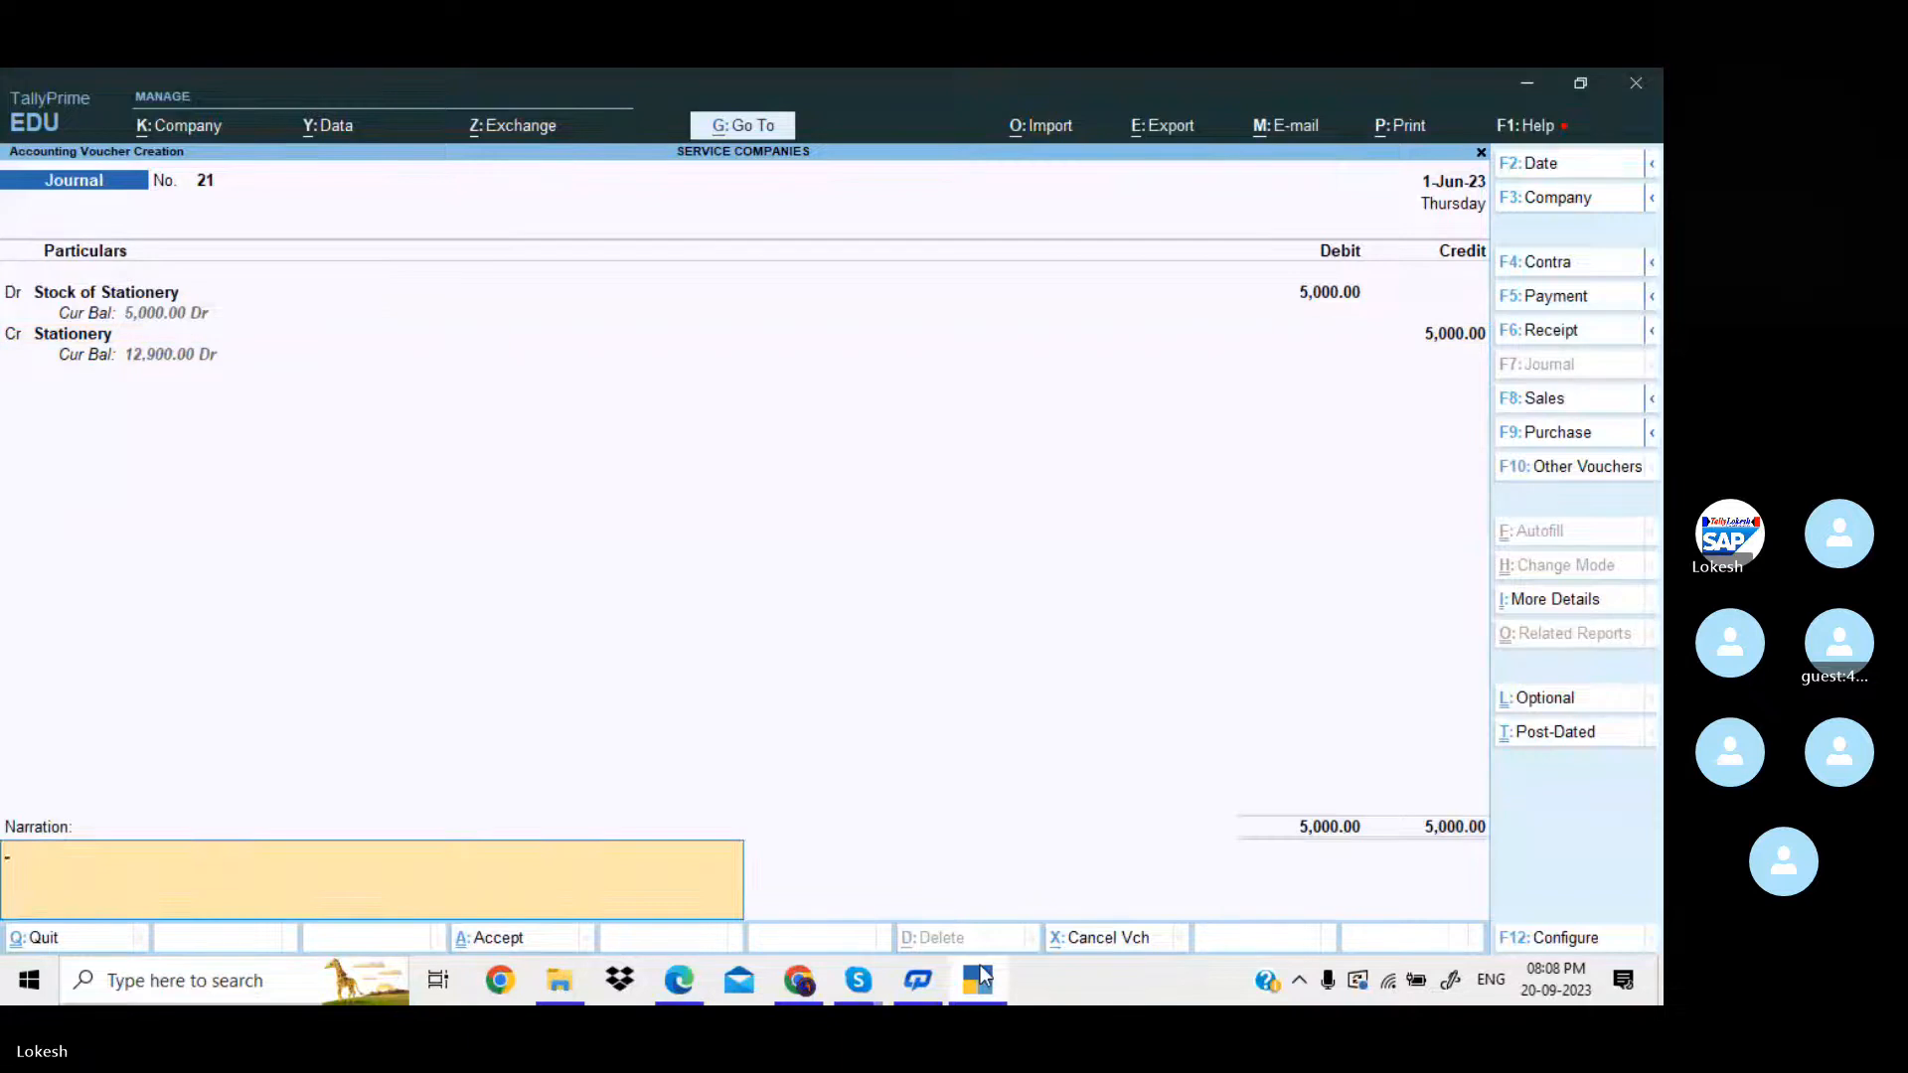
pyautogui.press('Return')
pyautogui.press('Return')
# Start the next journal voucher with Drawings as debit account, check its amount in the PDF and debit it with 74000.
pyautogui.write('F')
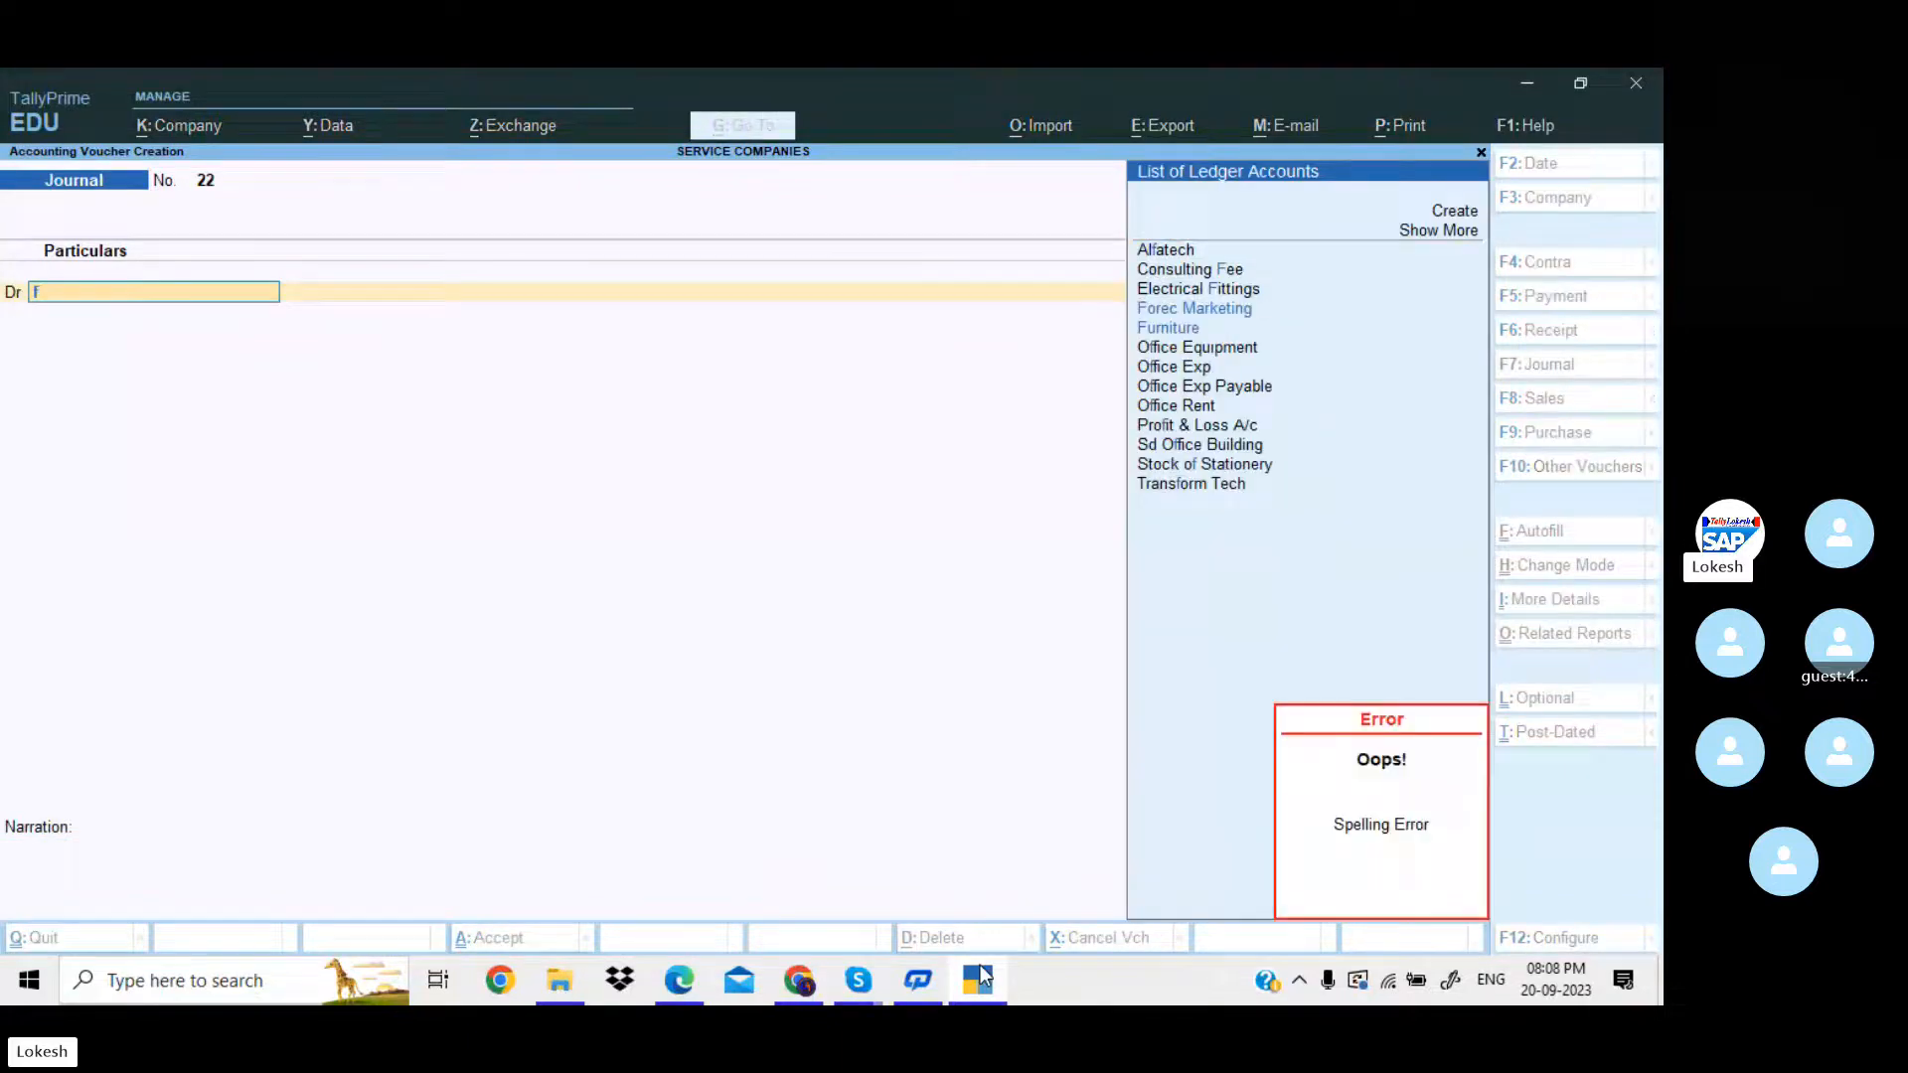
pyautogui.press('BackSpace')
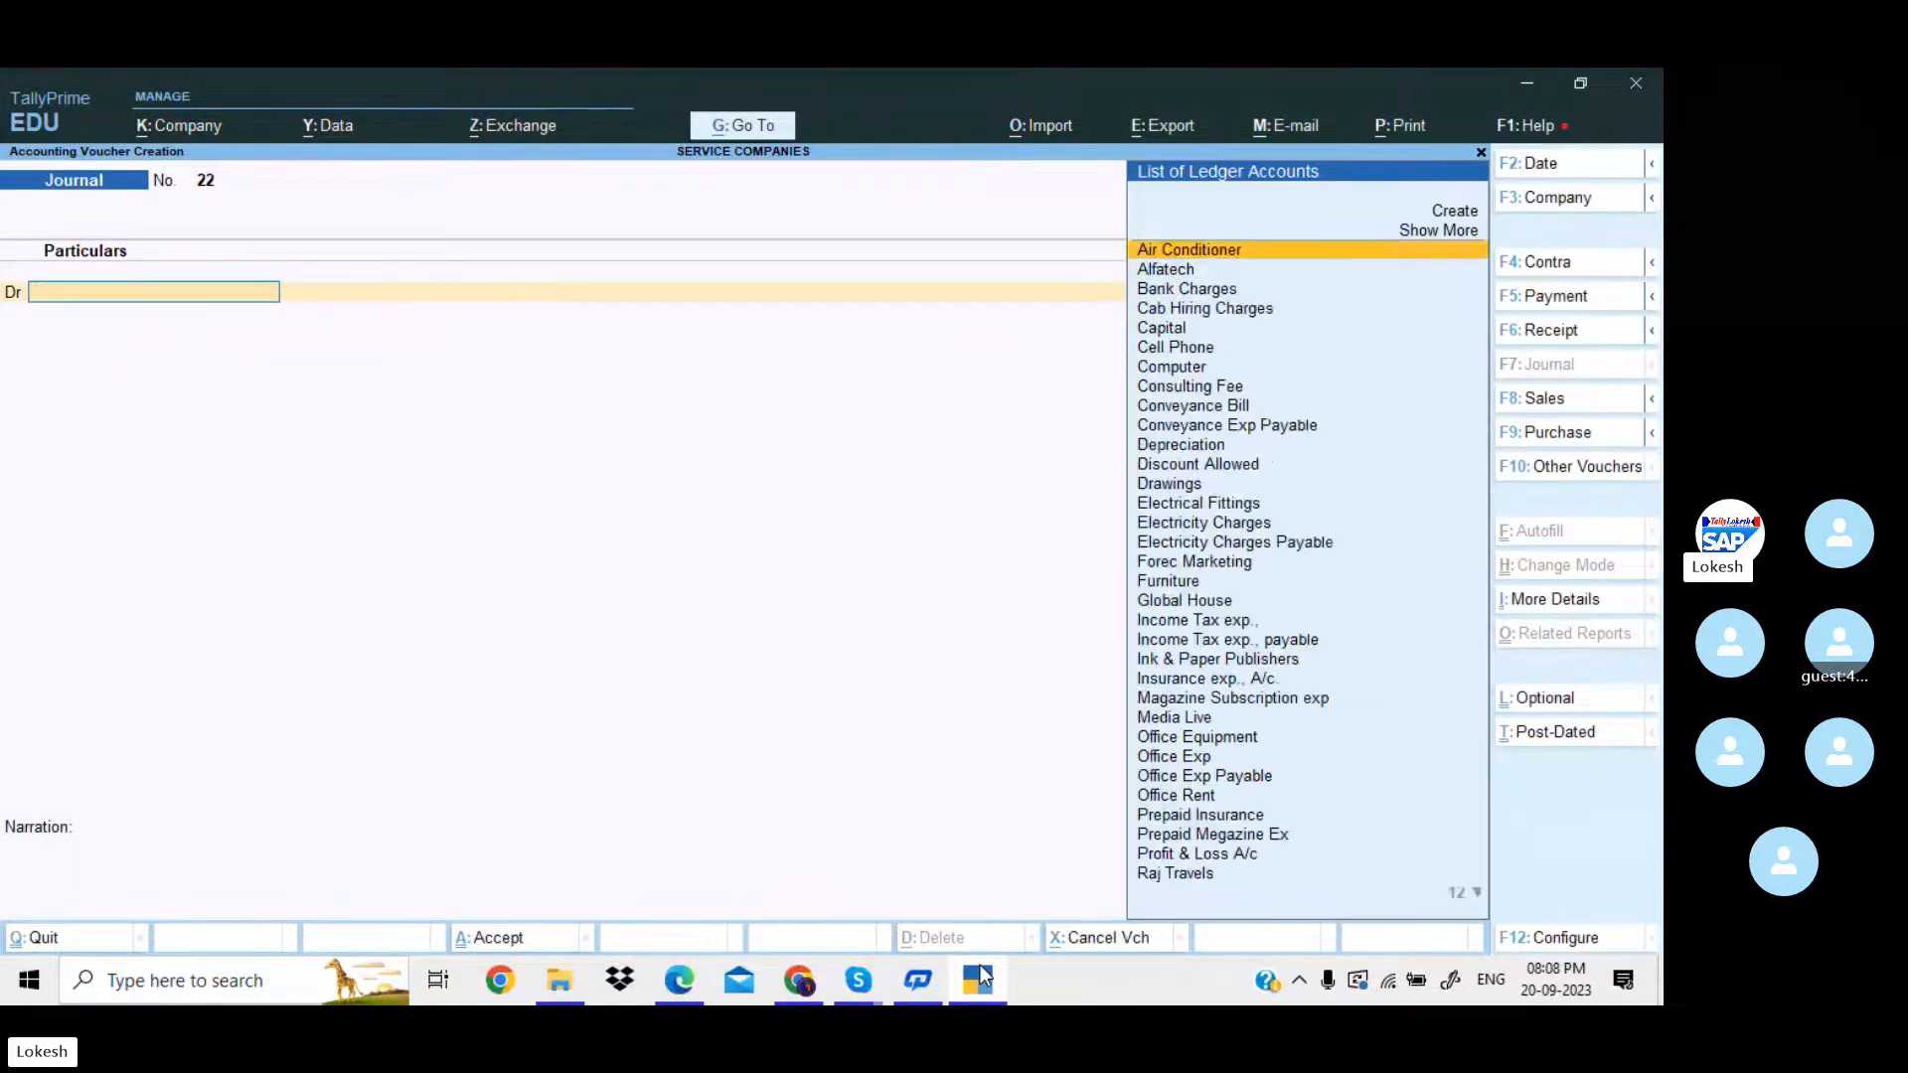
pyautogui.write('dra')
pyautogui.press('Return')
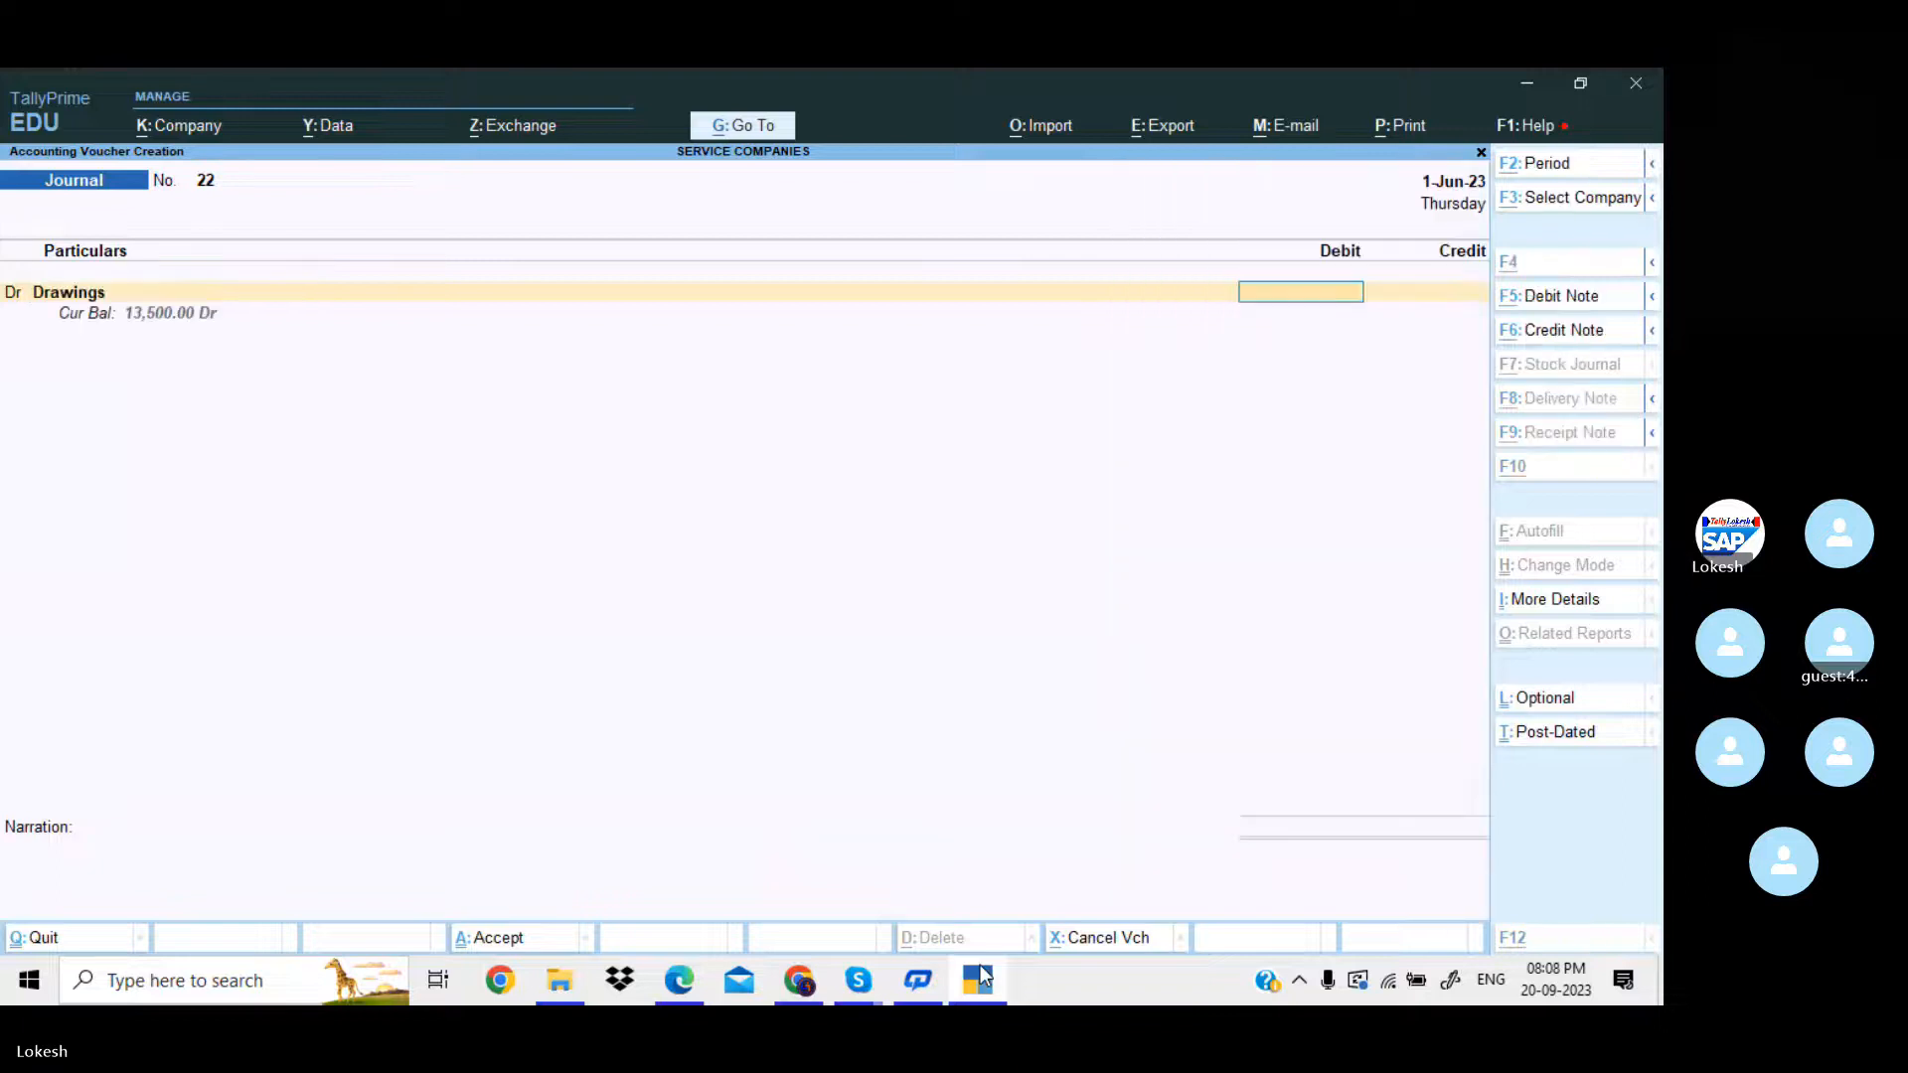
pyautogui.hotkey('alt', 'Tab')
pyautogui.click(979, 978)
pyautogui.write('74000')
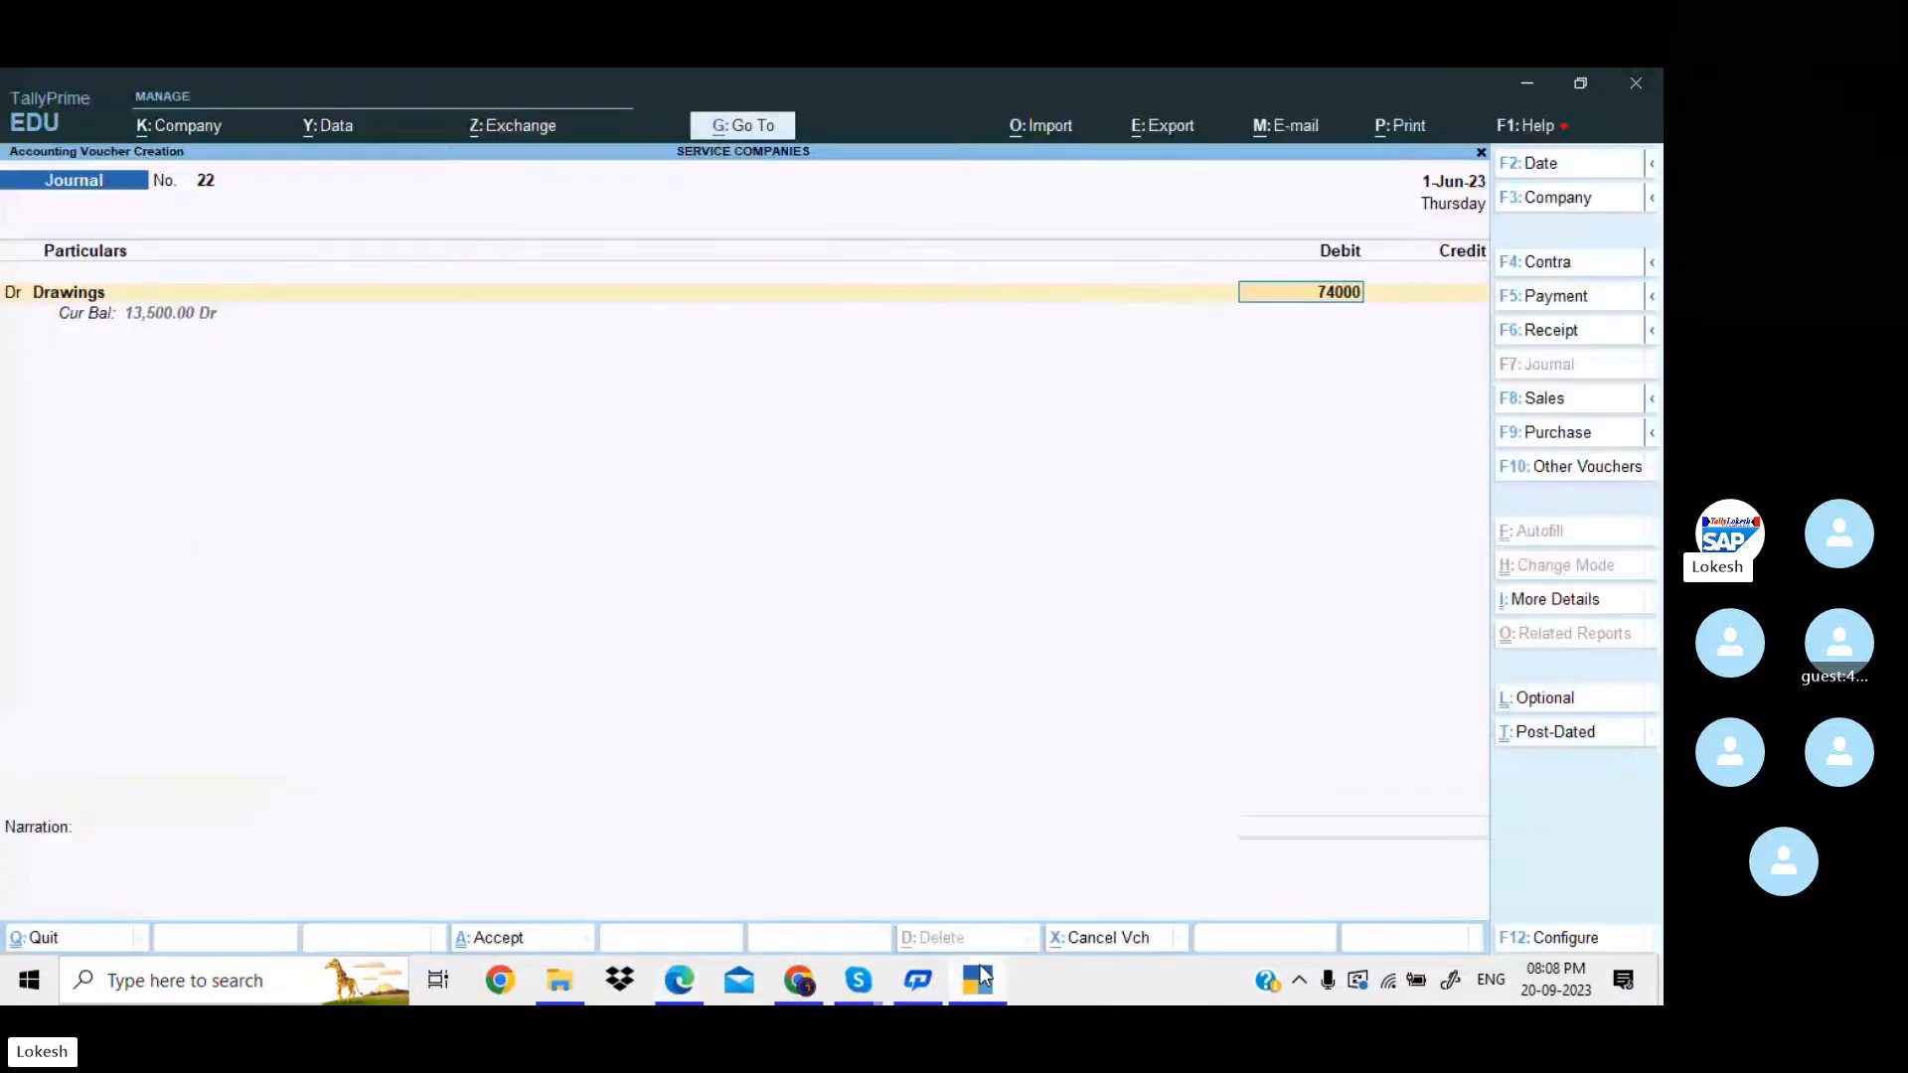
pyautogui.press('Return')
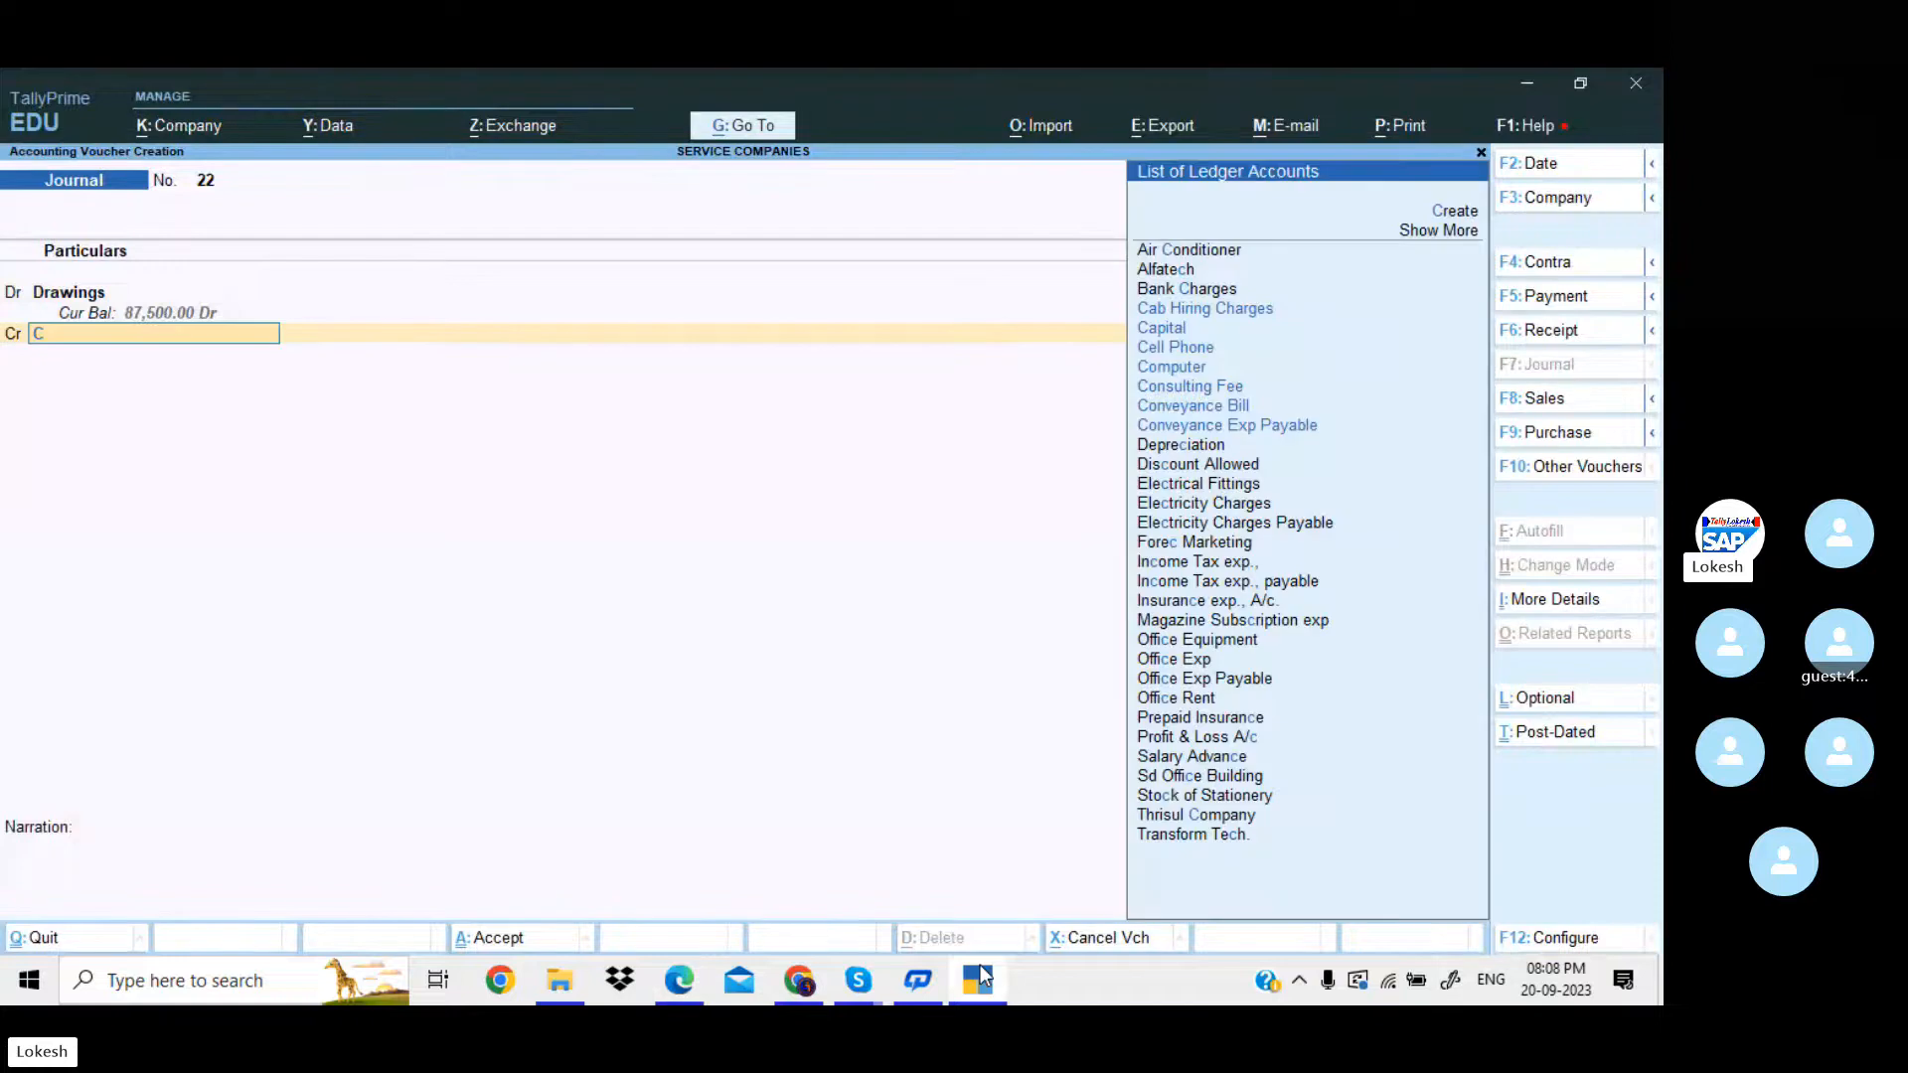
# Credit Capital with 74,000 against Drawings and save the journal voucher.
pyautogui.write('Ca')
pyautogui.press('Down')
pyautogui.press('Return')
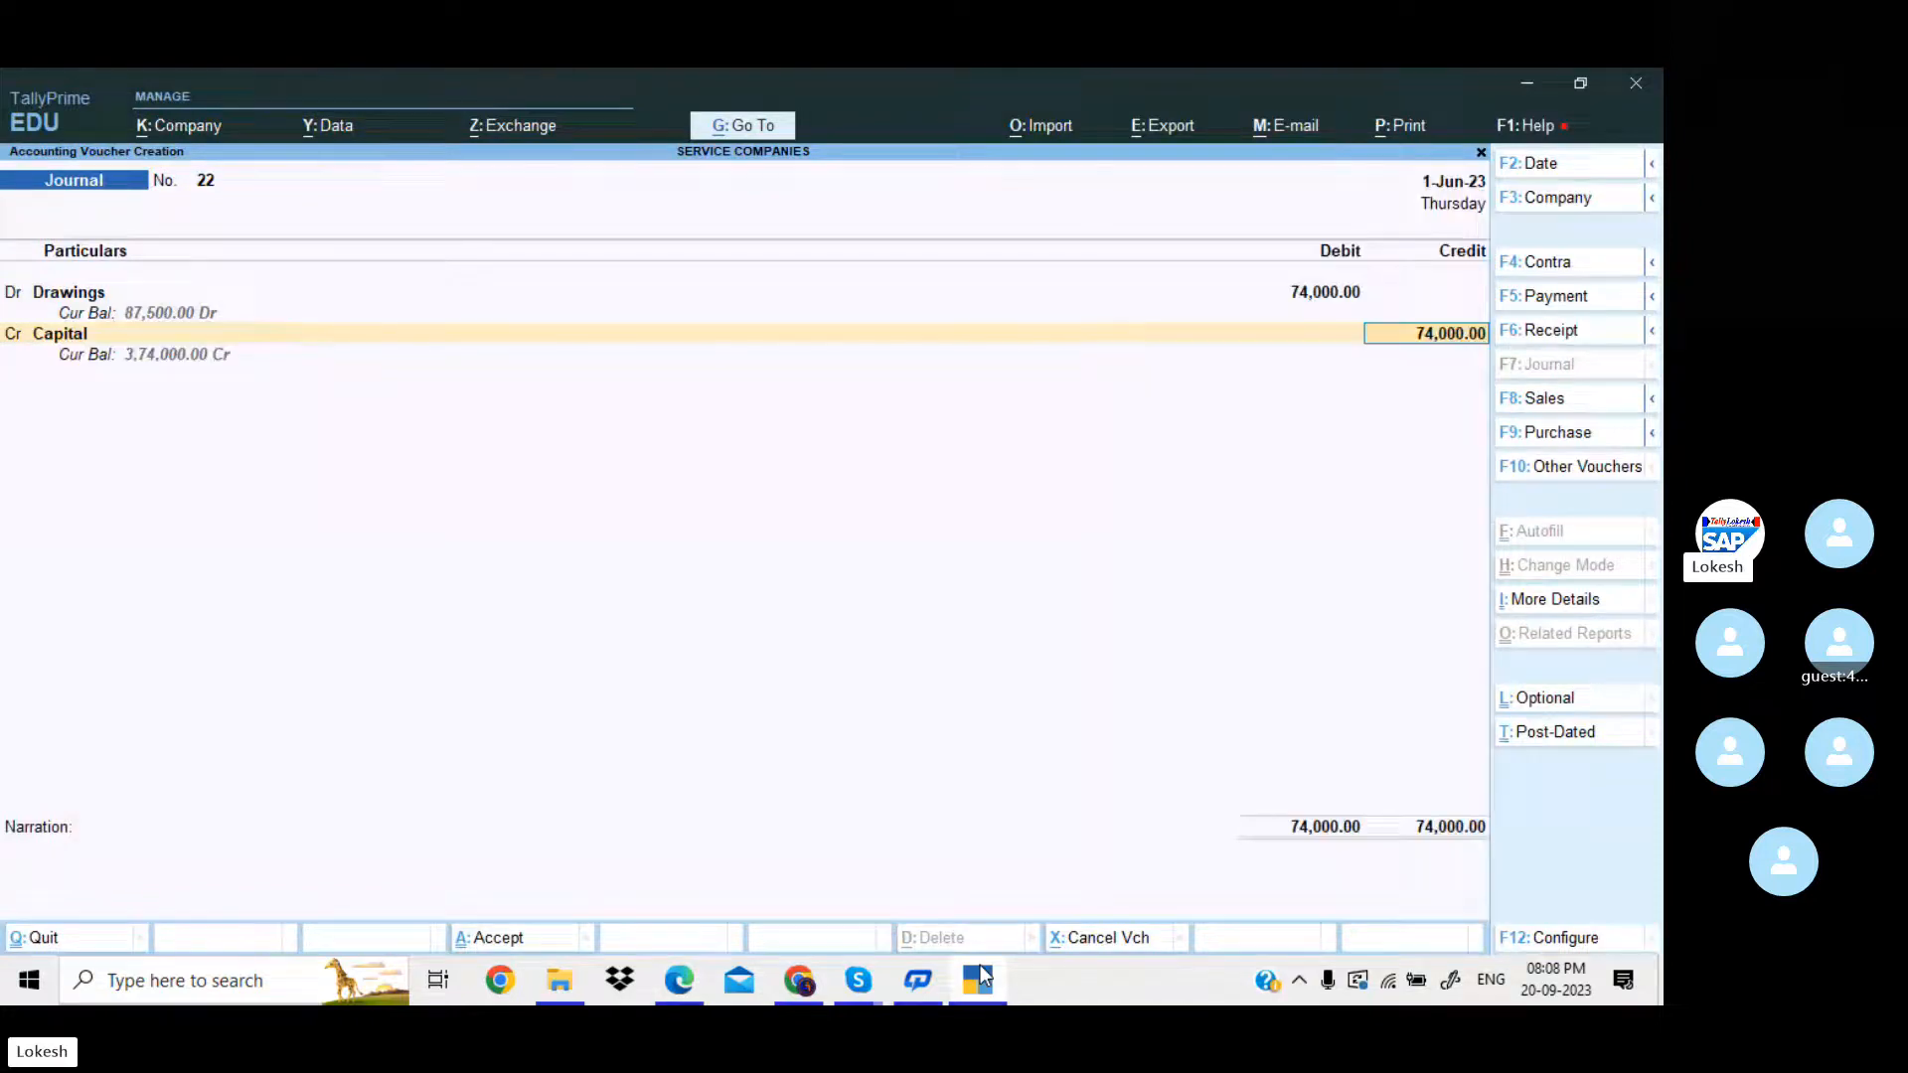
pyautogui.press('Return')
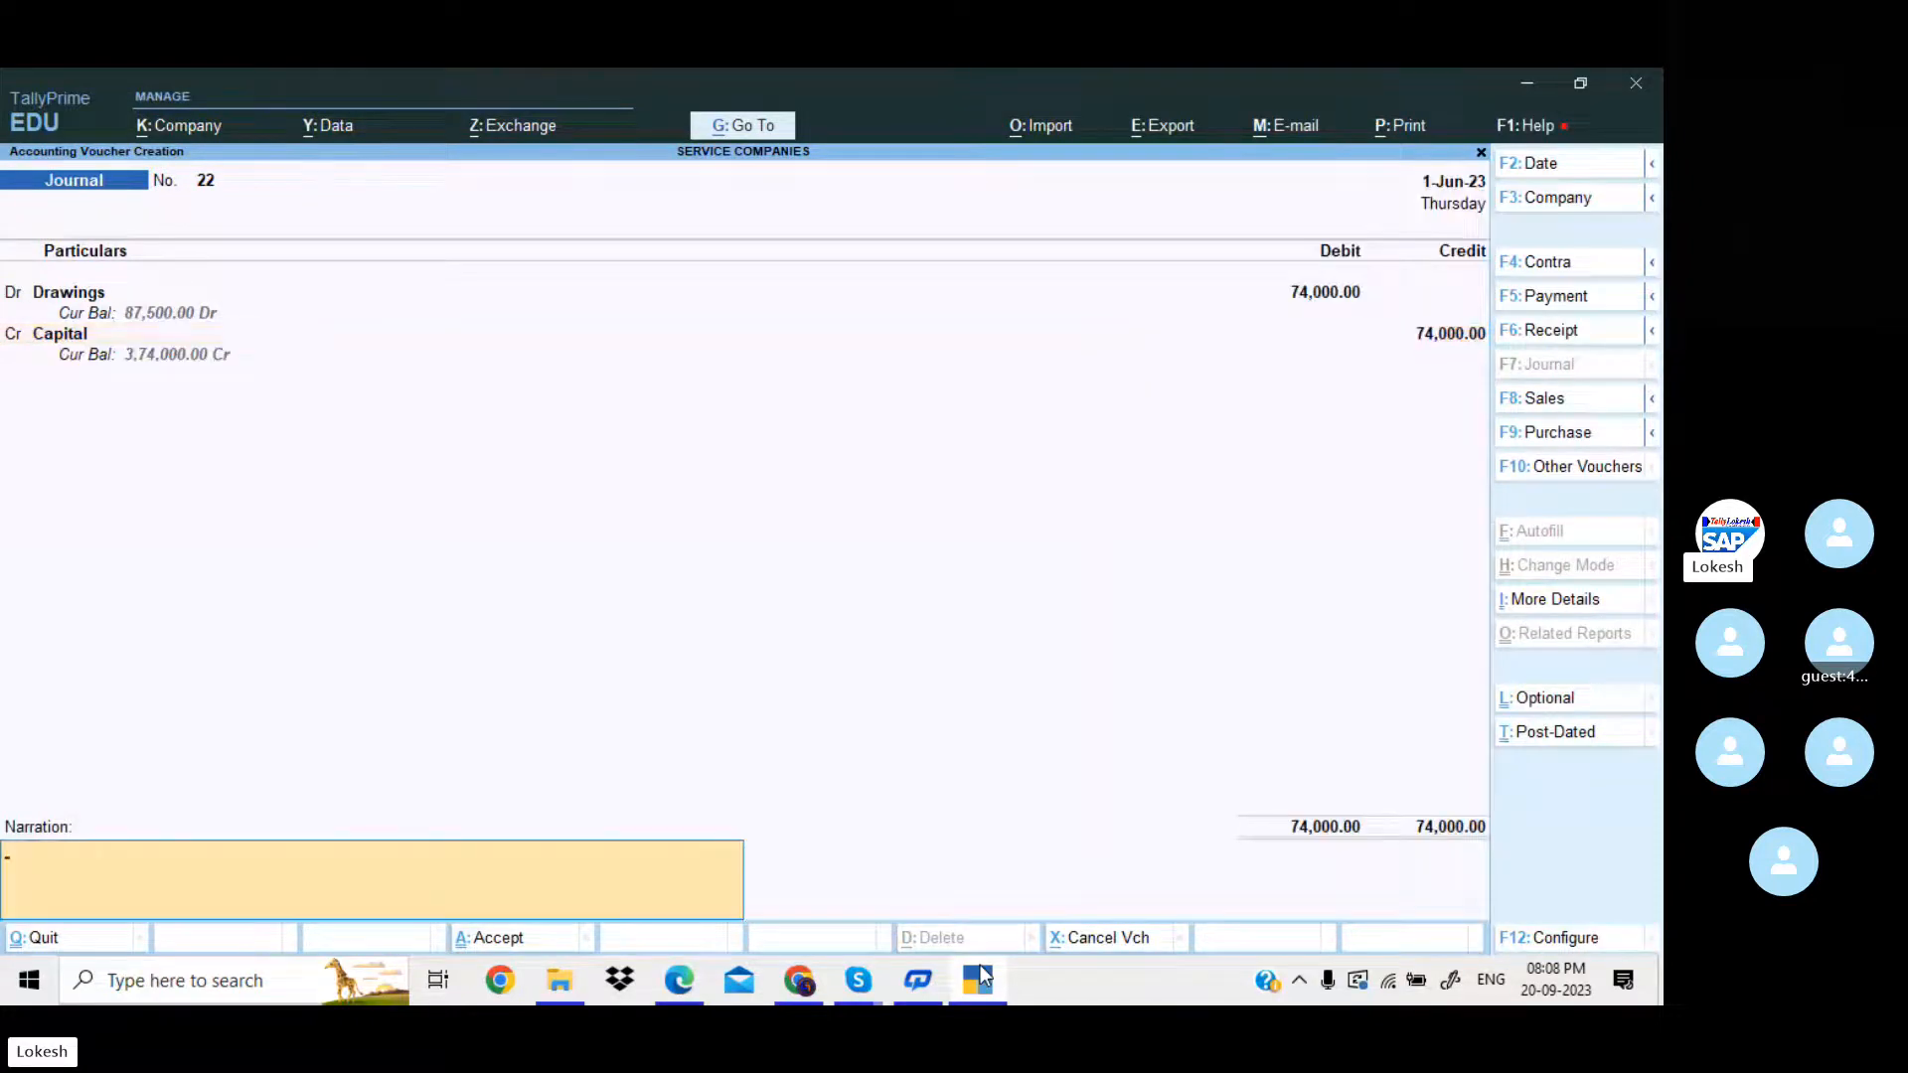
pyautogui.press('Return')
pyautogui.press('Return')
# Switch to the PDF in Edge and review the Drawings and Profit and Loss transfers to Capital A/c, including the profit amount.
pyautogui.hotkey('alt', 'Tab')
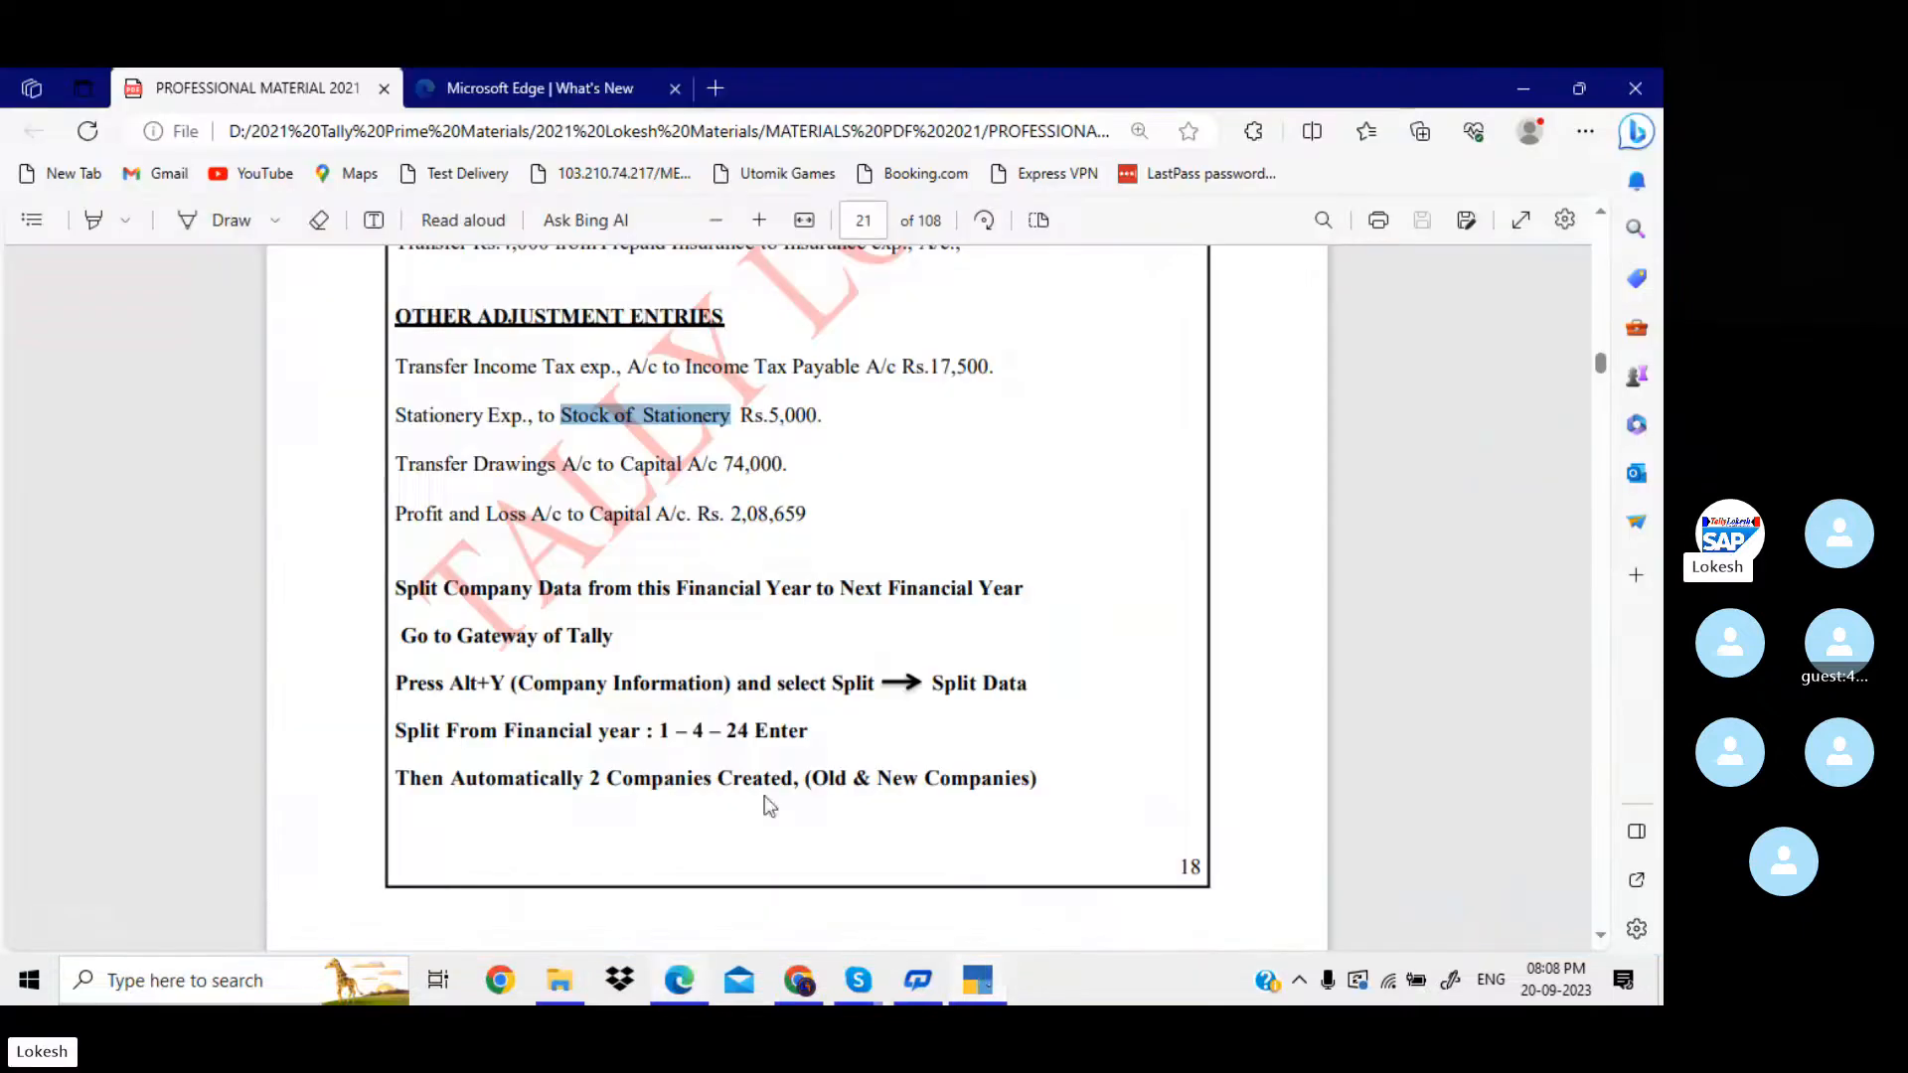
pyautogui.moveTo(789, 464); pyautogui.dragTo(407, 464)
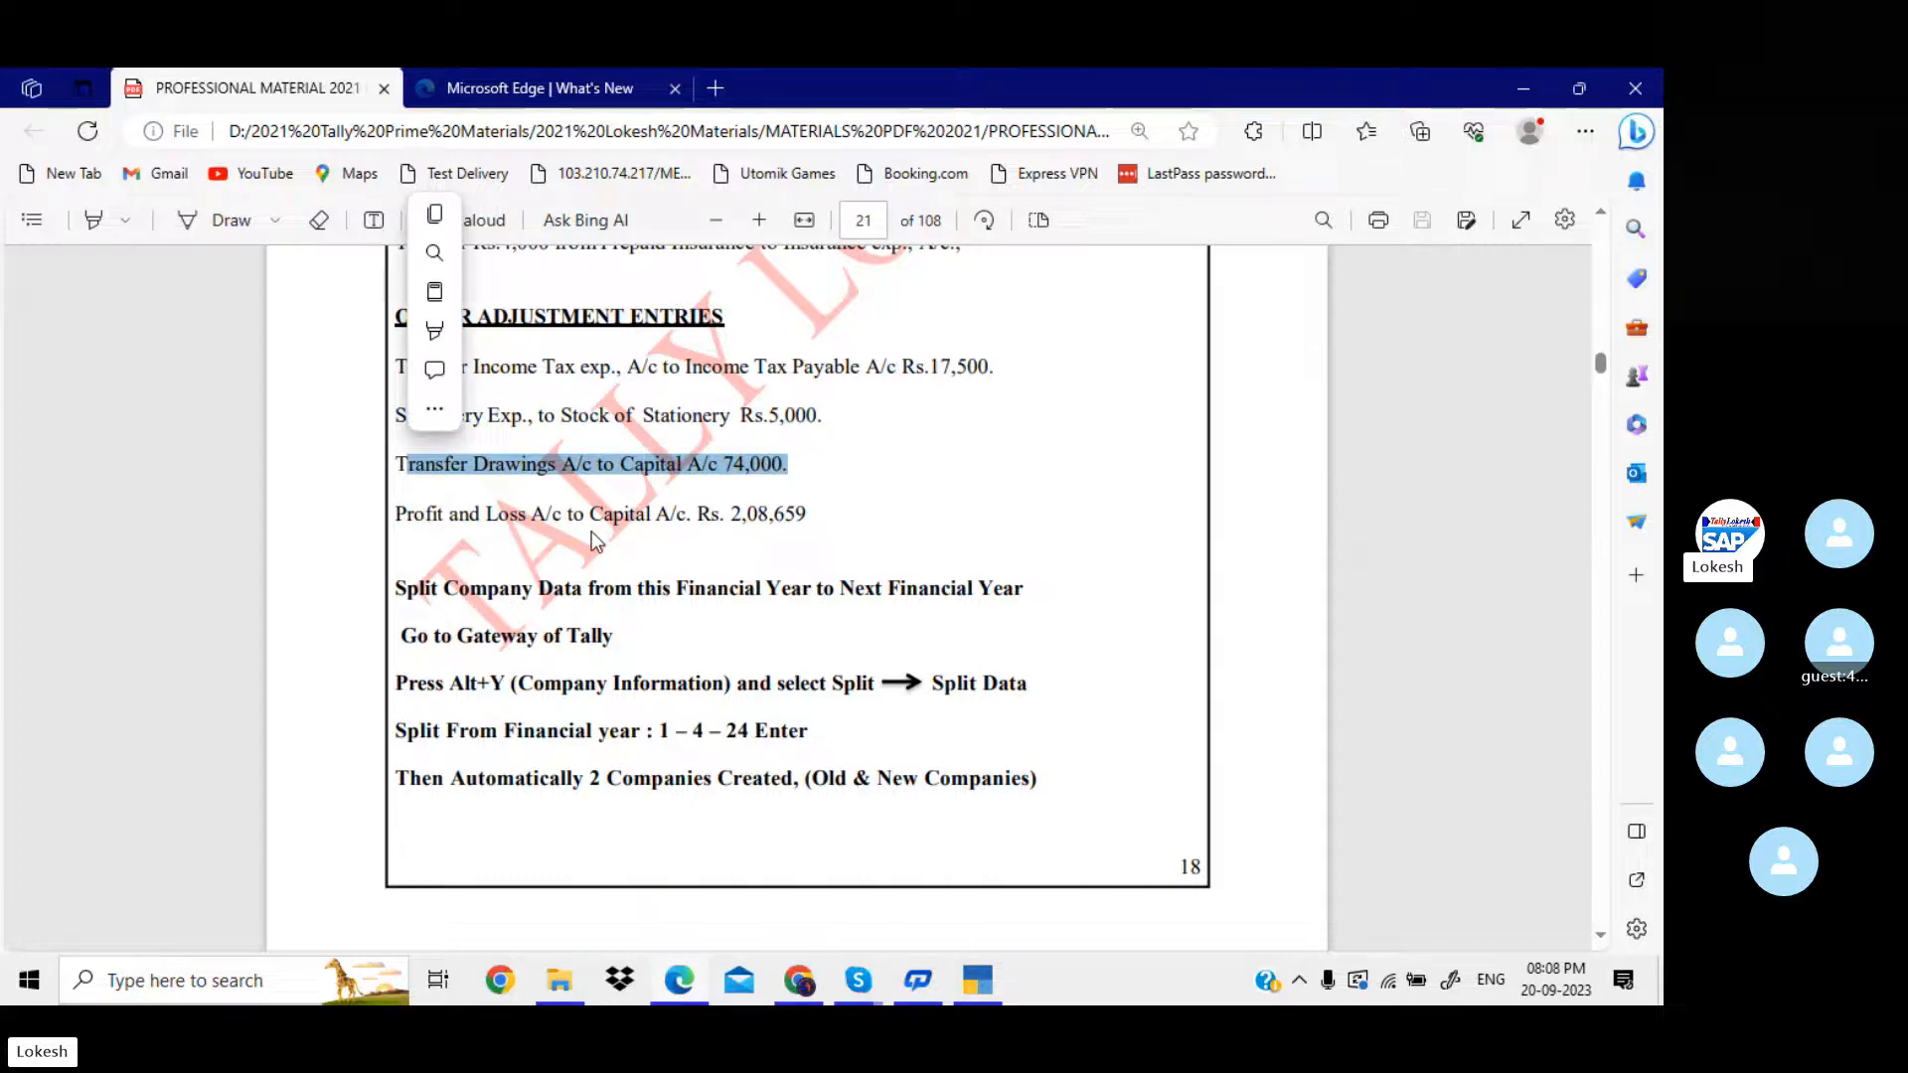
pyautogui.click(787, 483)
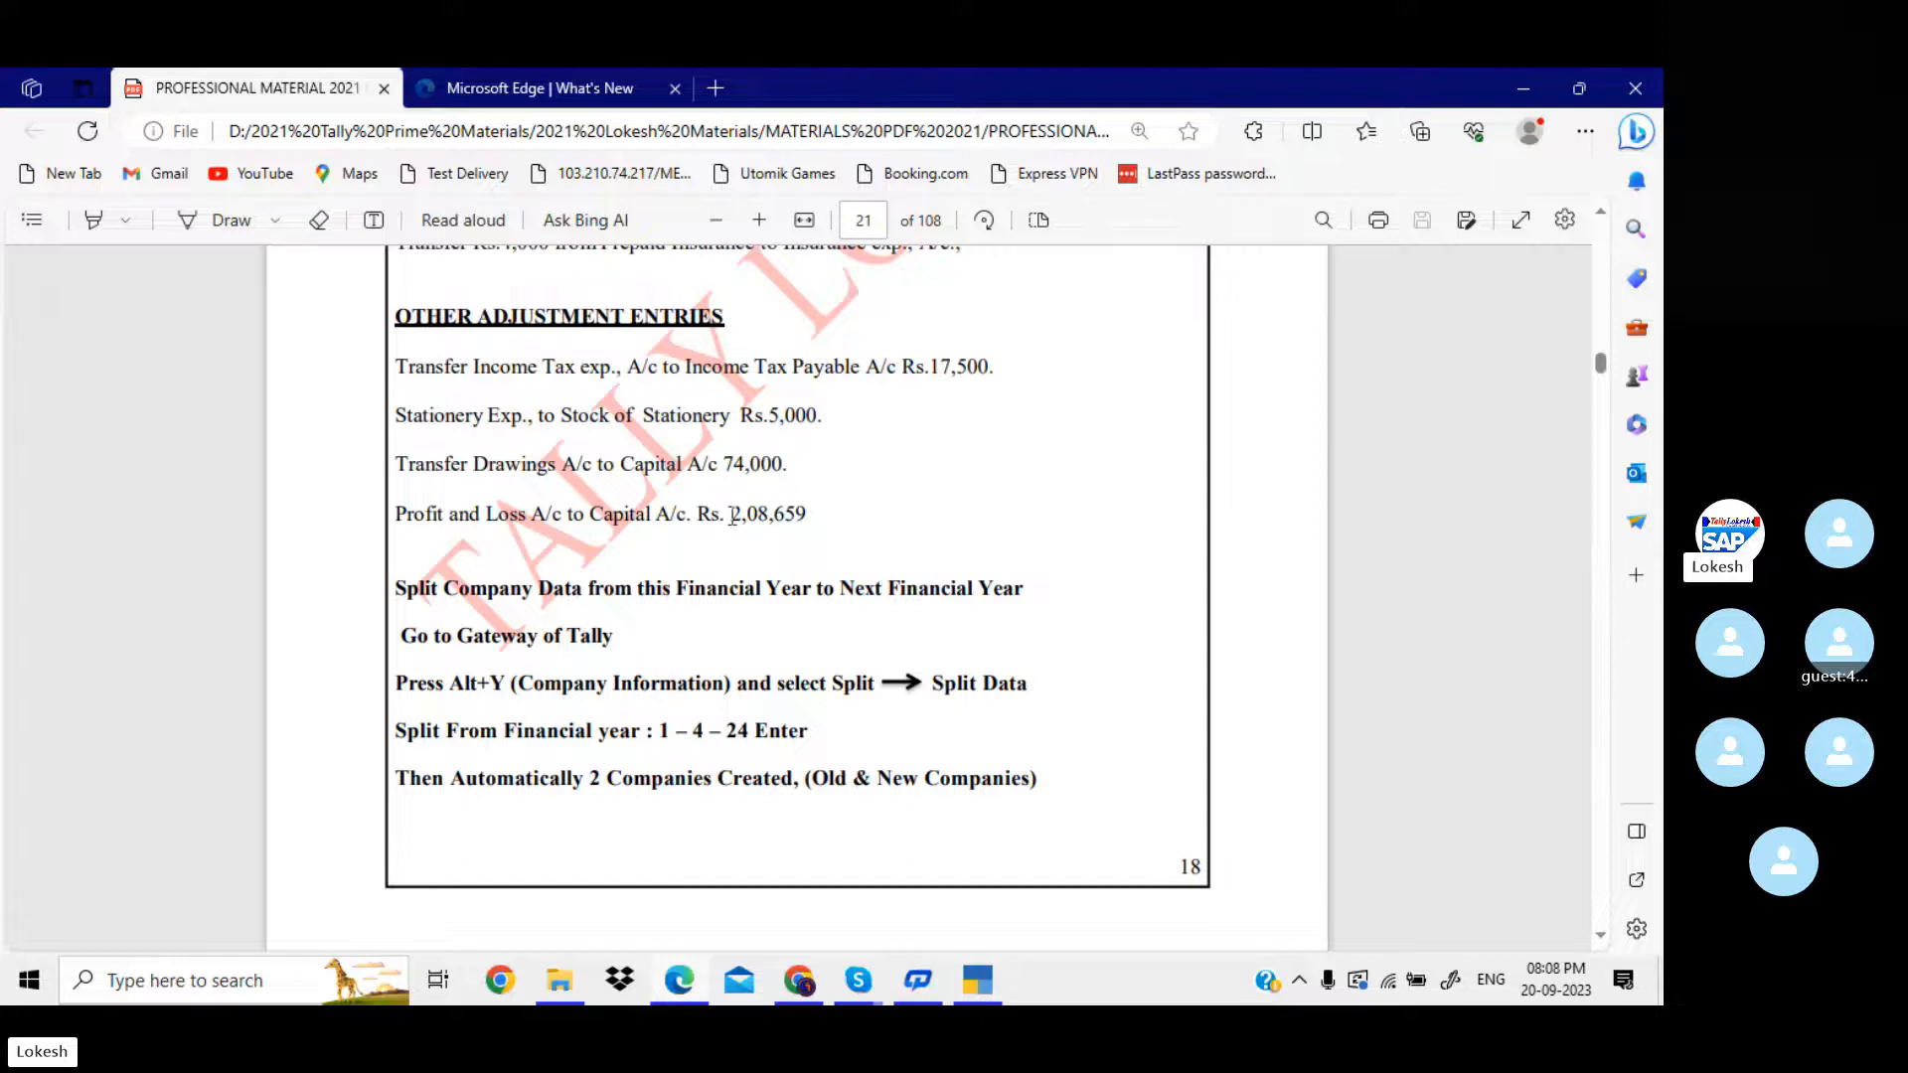
pyautogui.moveTo(732, 515); pyautogui.dragTo(806, 514)
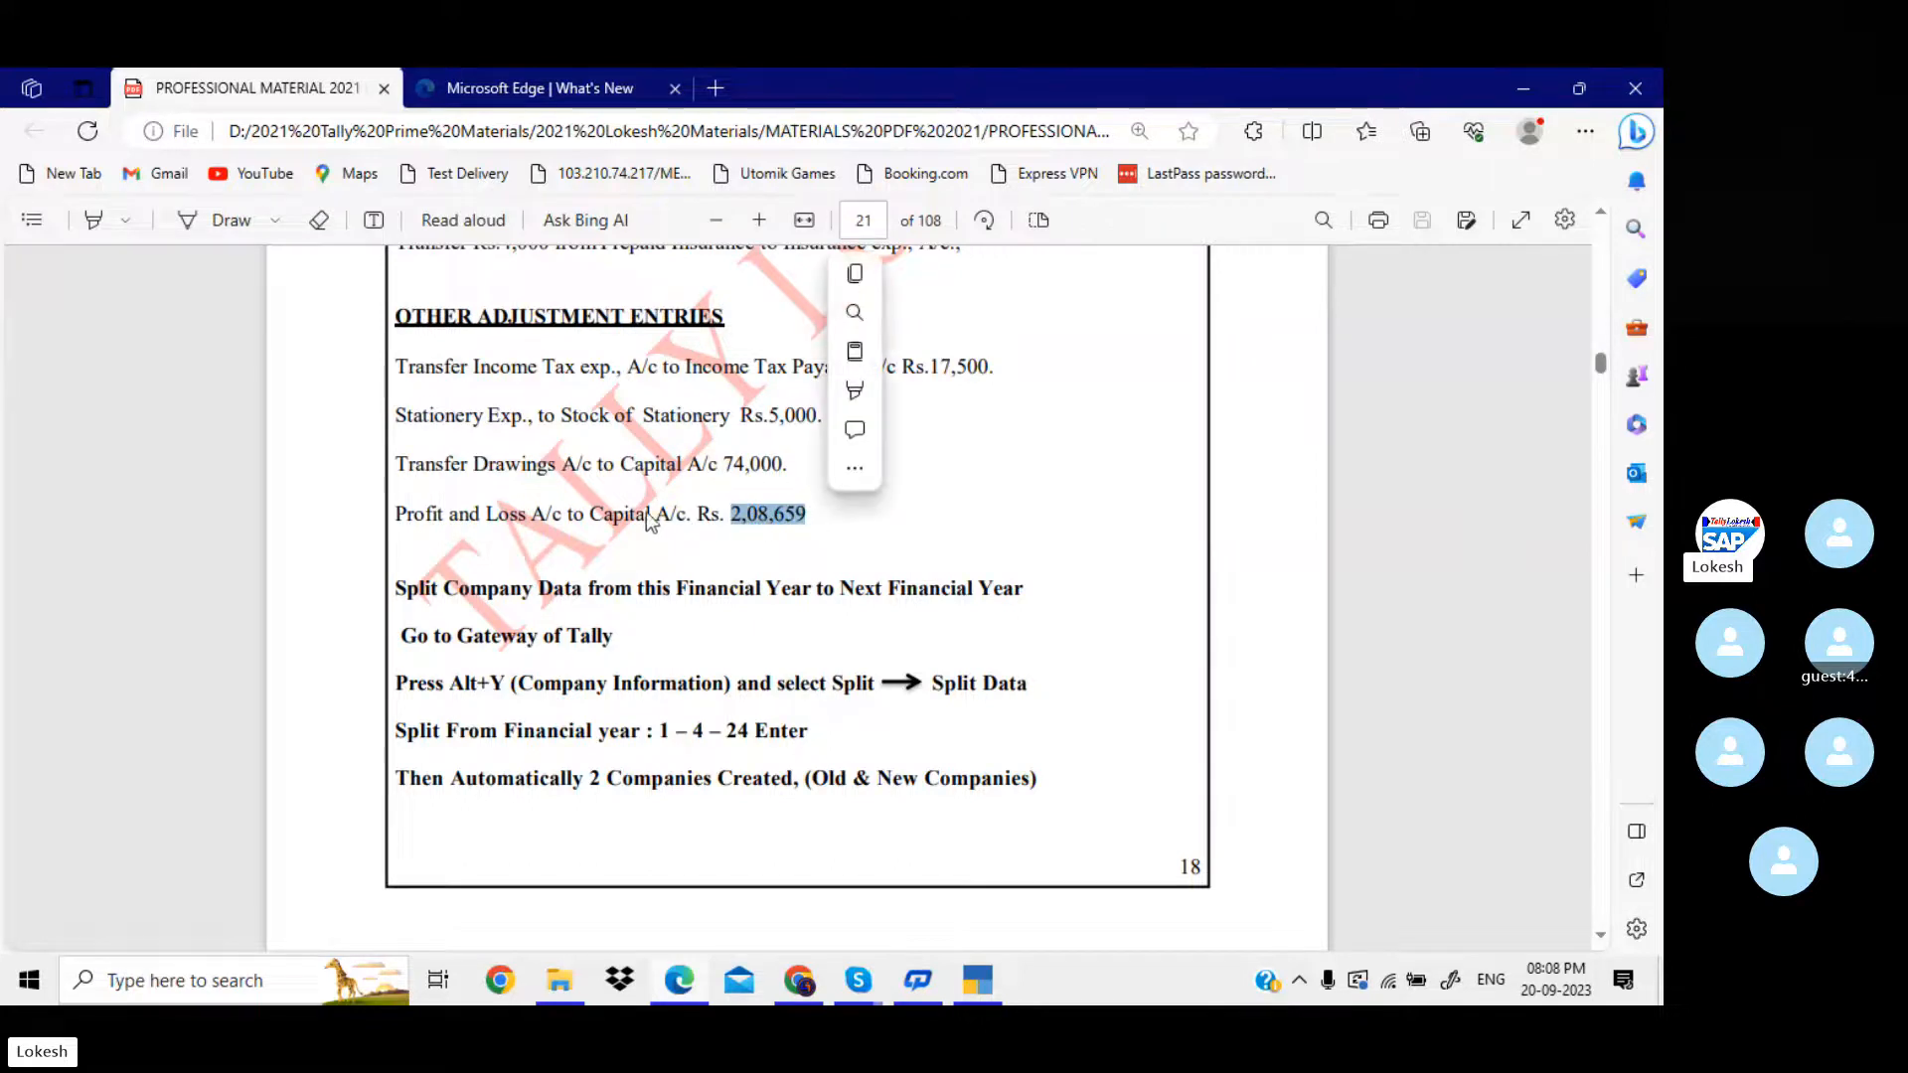
pyautogui.moveTo(592, 515); pyautogui.dragTo(665, 518)
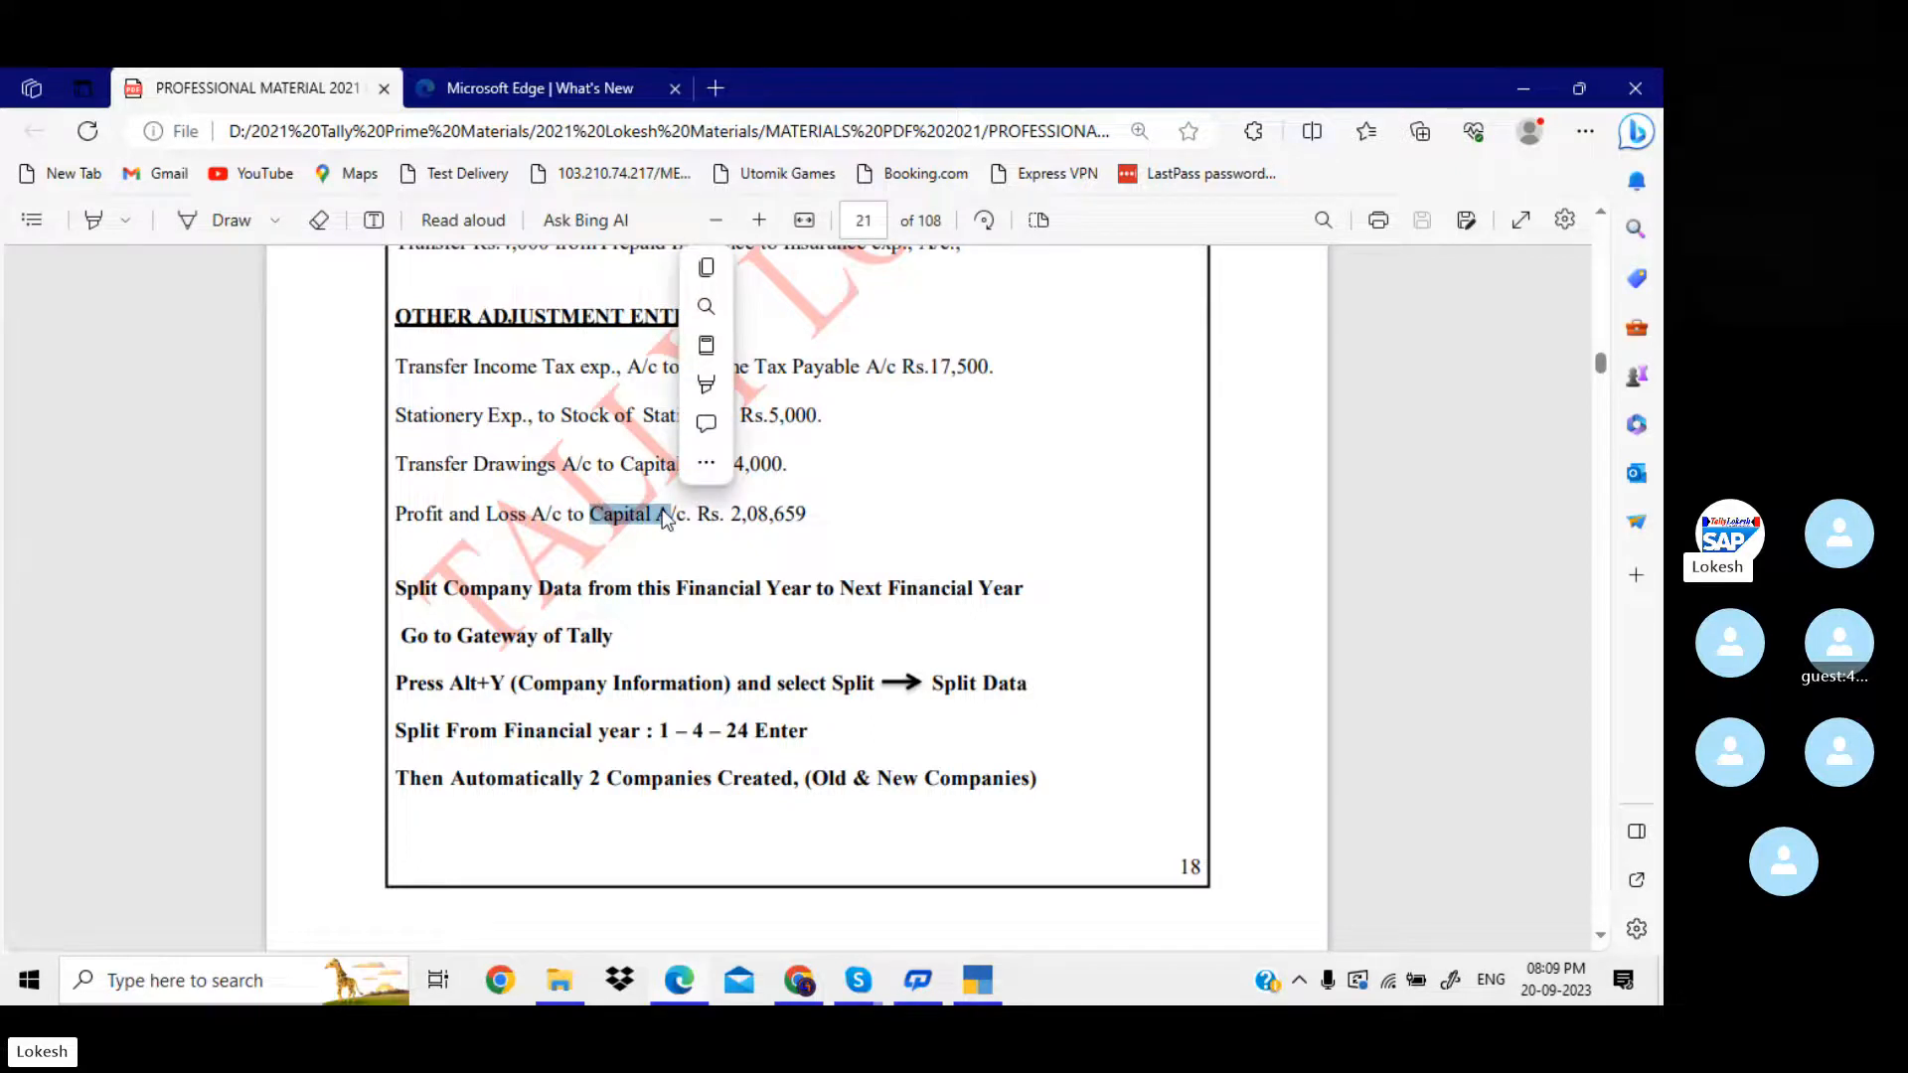
pyautogui.moveTo(732, 515); pyautogui.dragTo(799, 519)
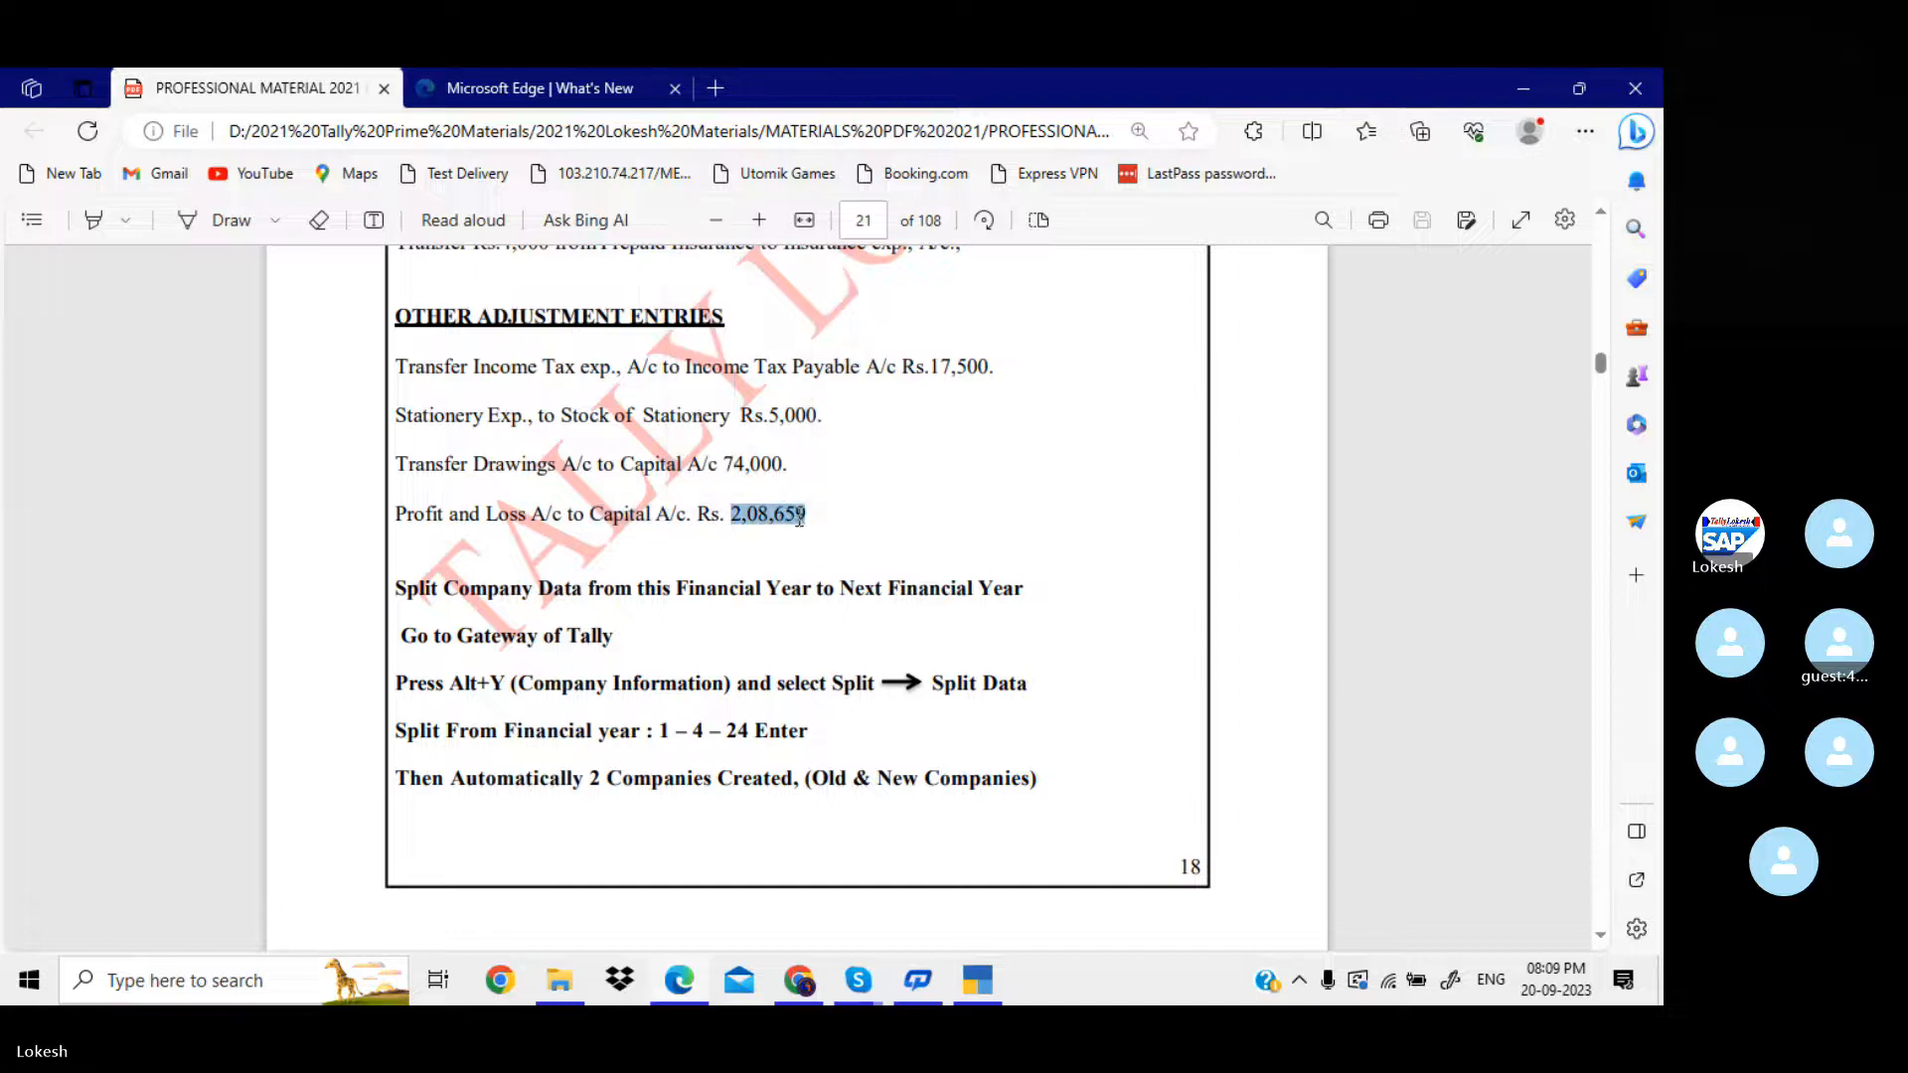
# Switch back to TallyPrime, leave the empty journal voucher and open the Profit & Loss A/c report.
pyautogui.hotkey('alt', 'Tab')
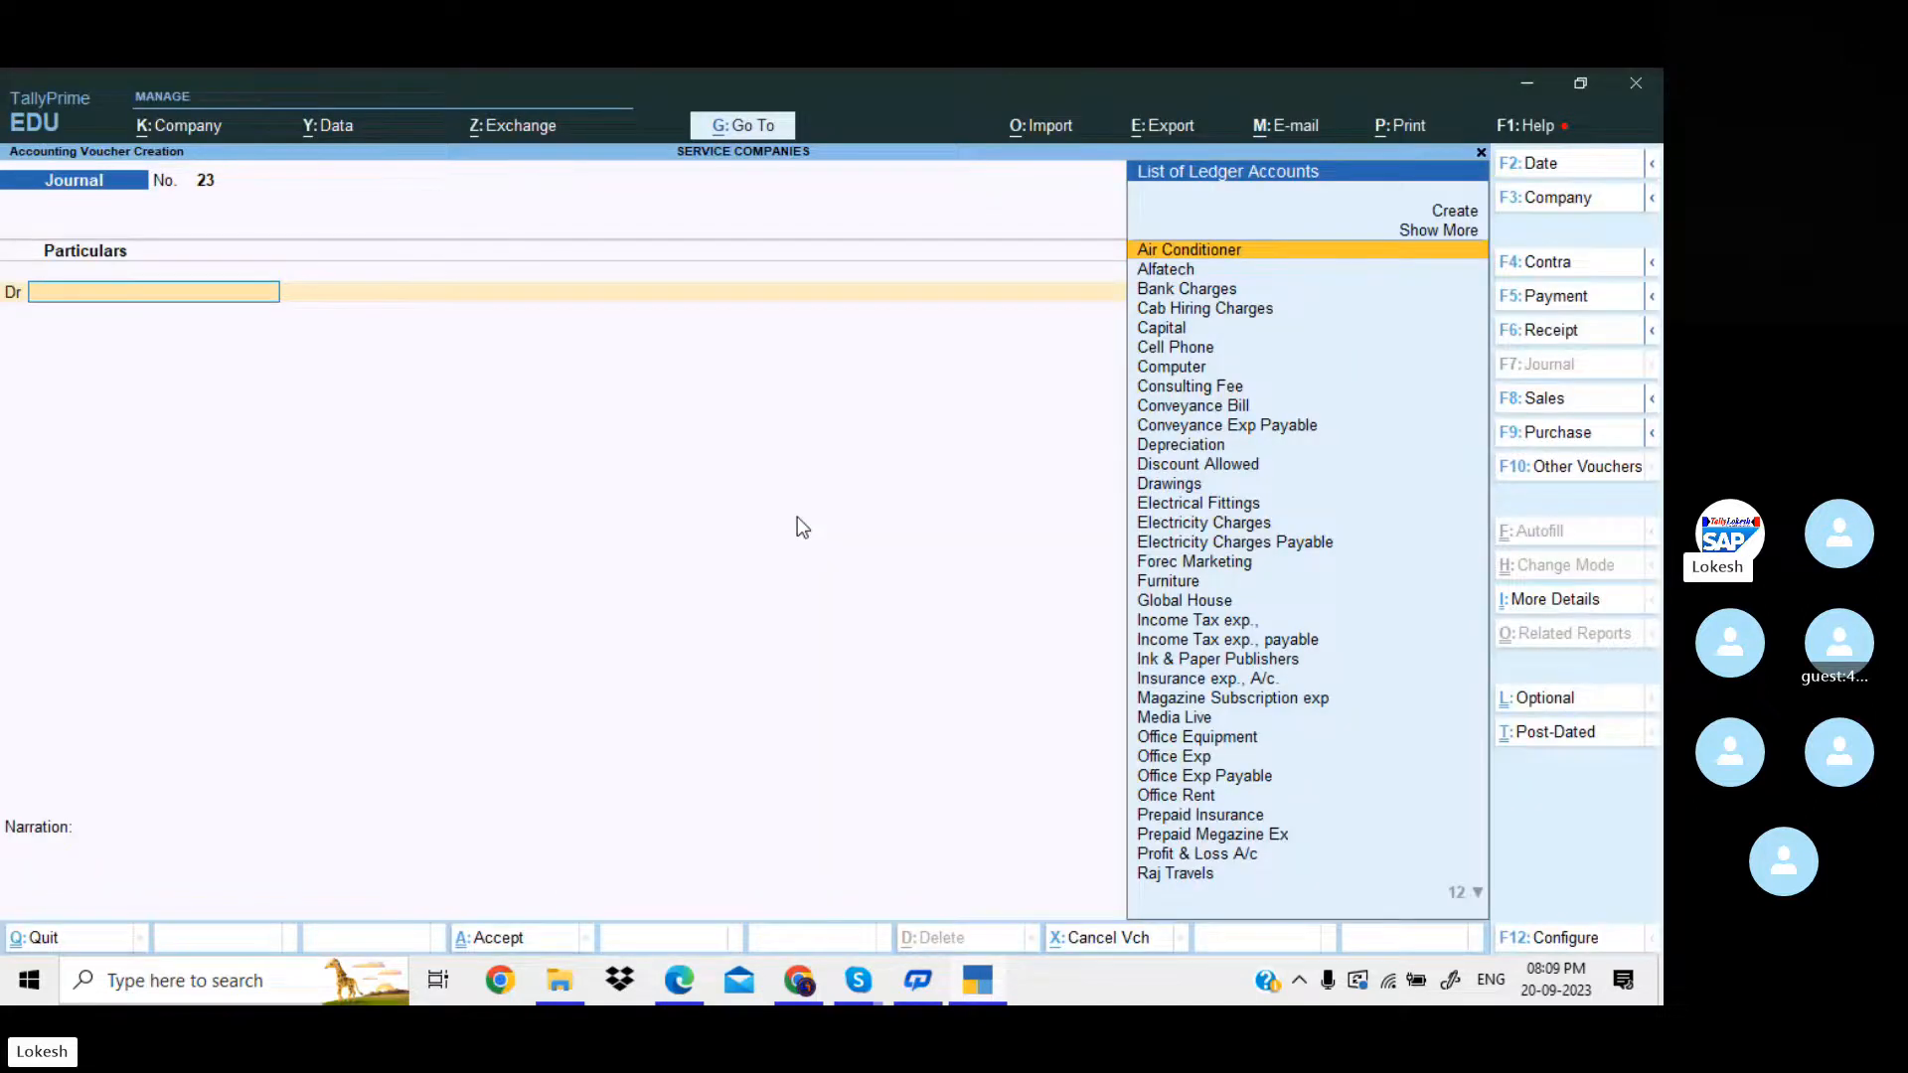
pyautogui.press('Escape')
pyautogui.press('Return')
pyautogui.press('Down')
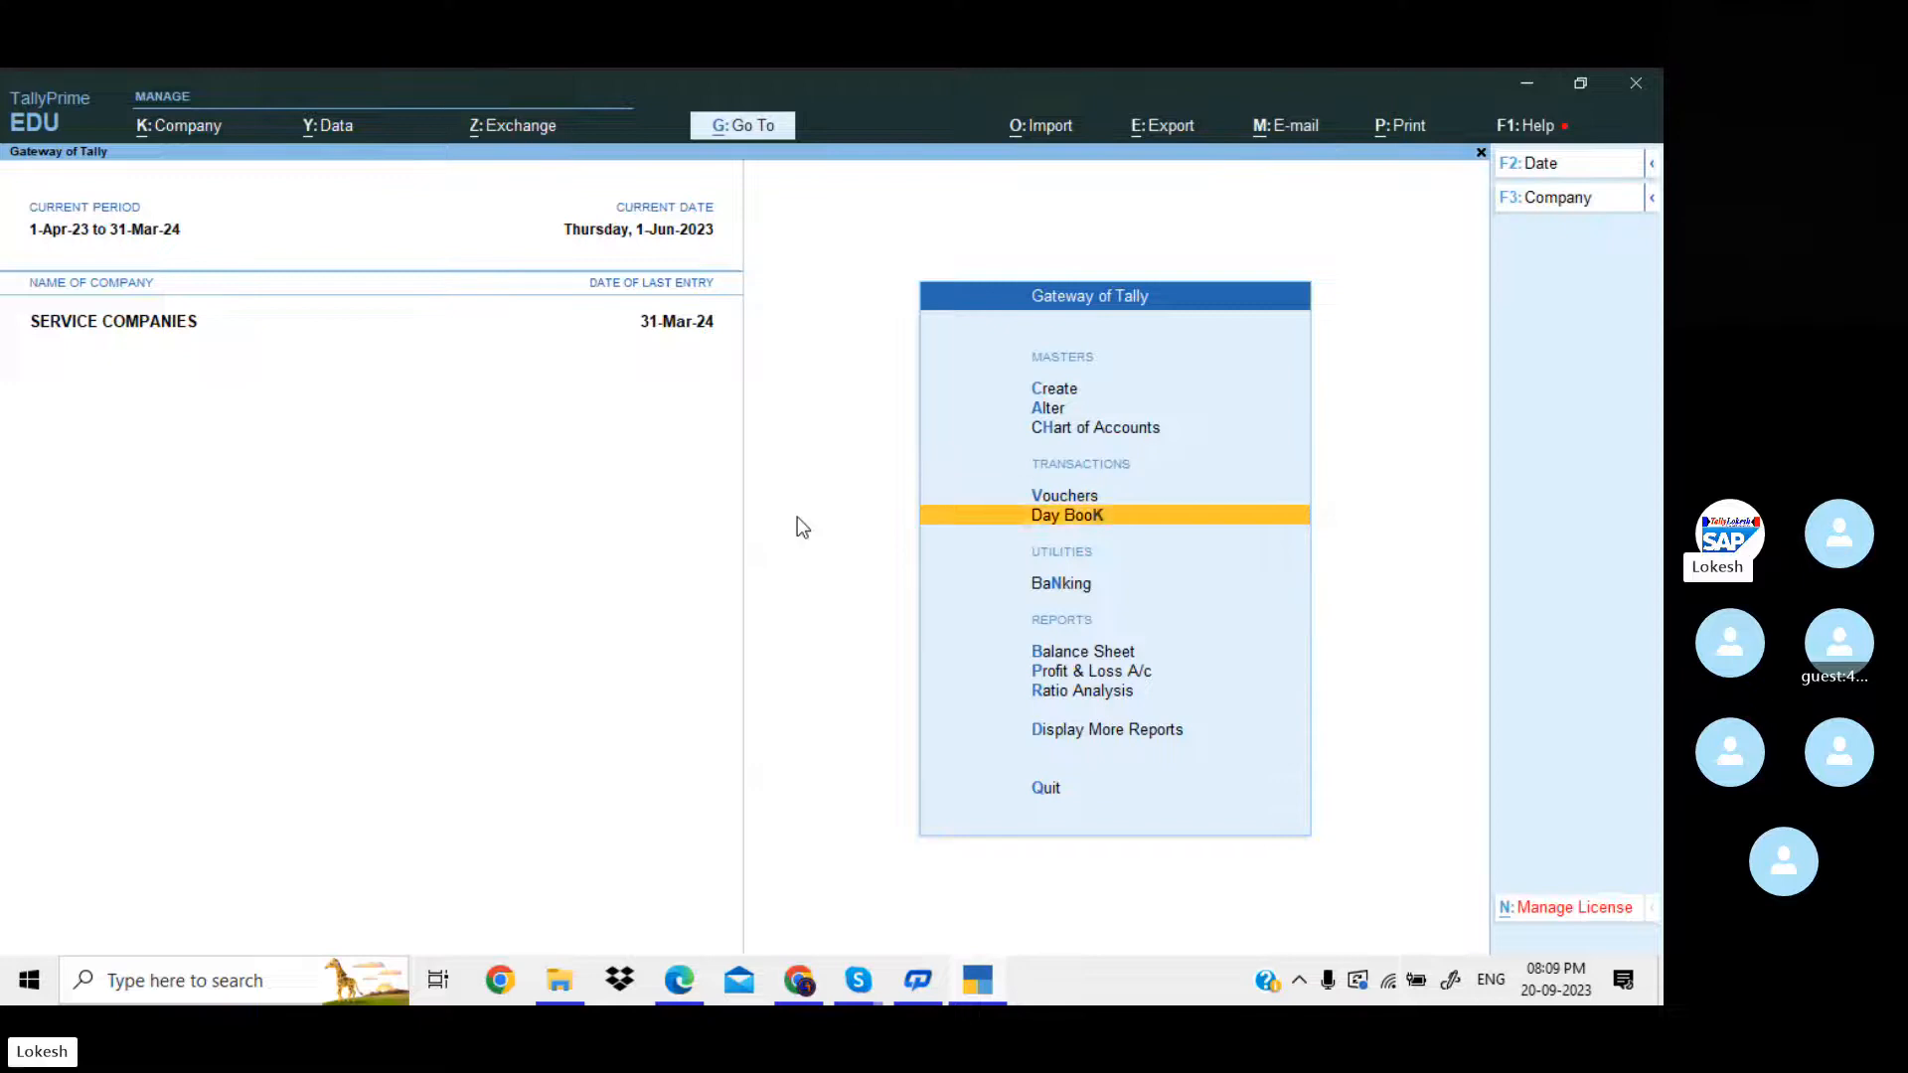
pyautogui.press('Down')
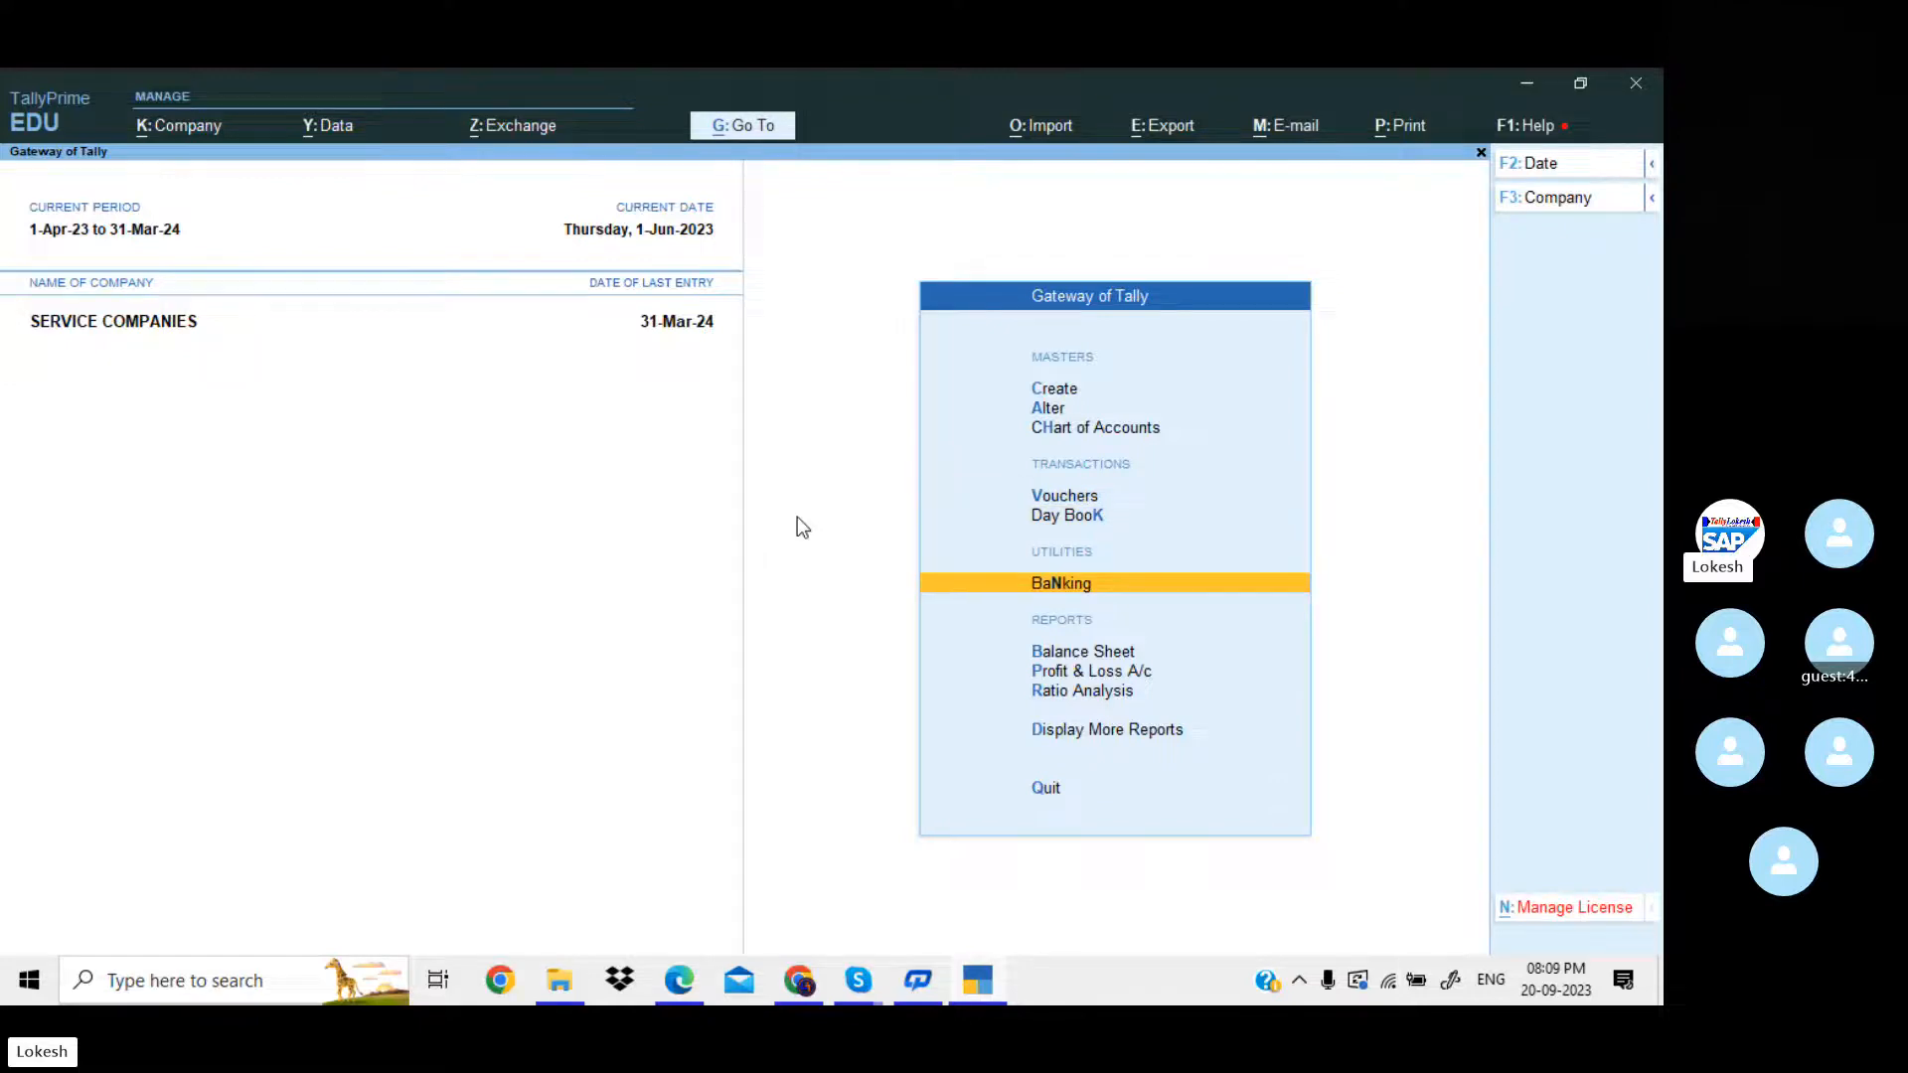
pyautogui.press('Down')
pyautogui.press('Down')
pyautogui.press('Return')
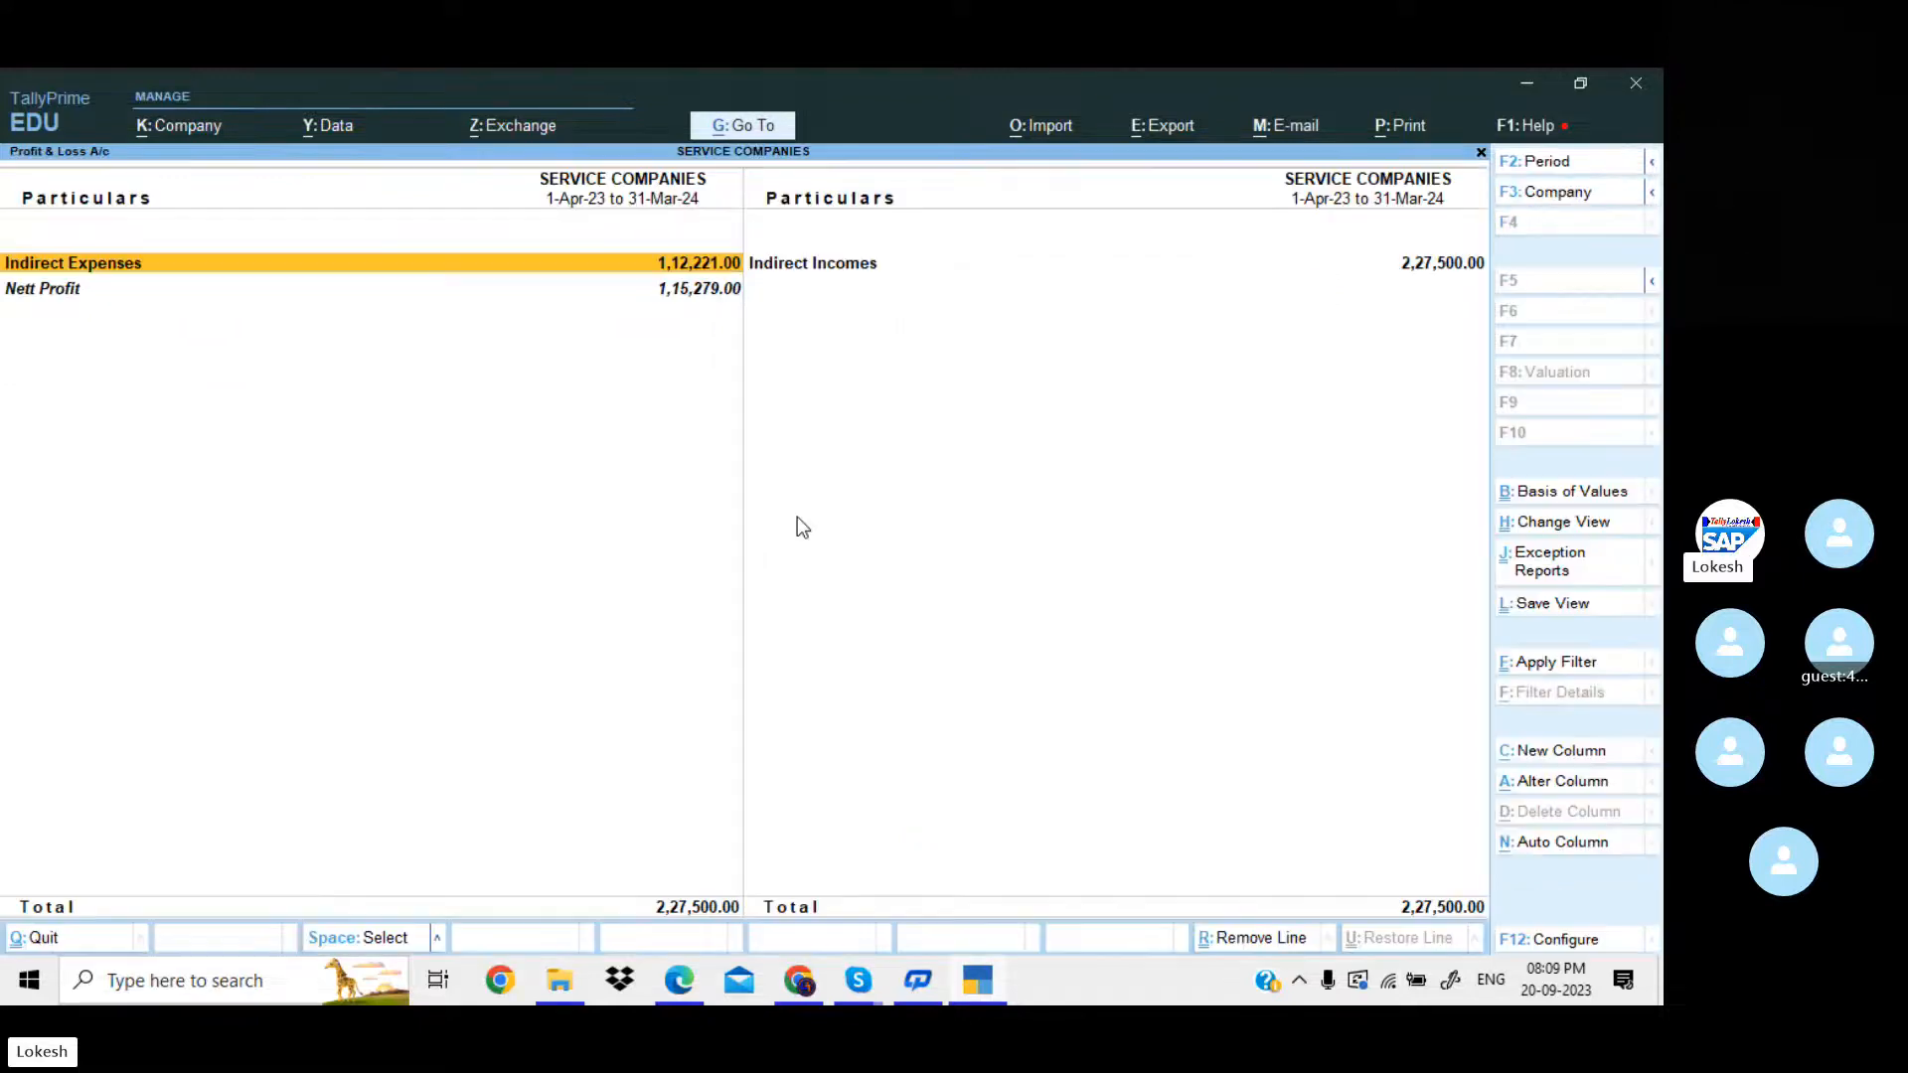
# Compare the report's net profit with the PDF's transfer amount, examine the detailed Profit & Loss A/c and close it.
pyautogui.hotkey('alt', 'Tab')
pyautogui.click(799, 516)
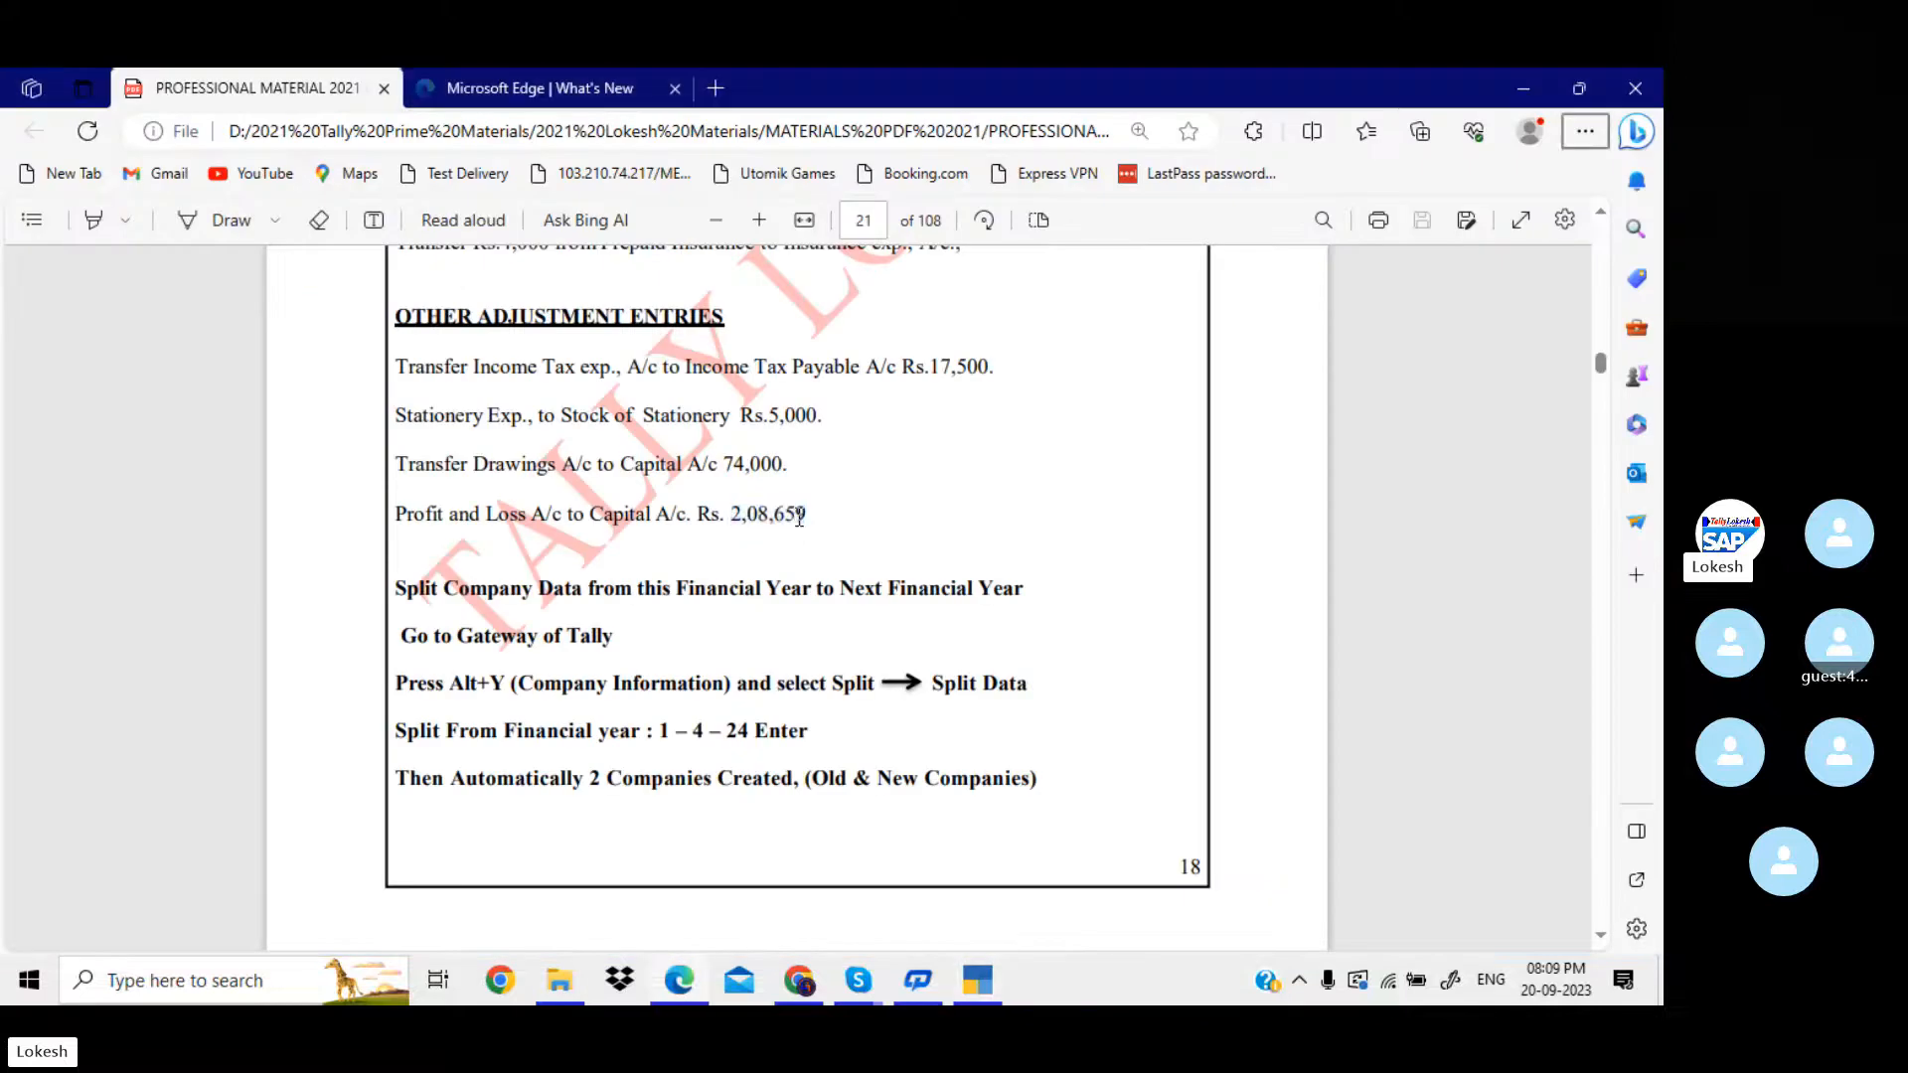
pyautogui.hotkey('alt', 'Tab')
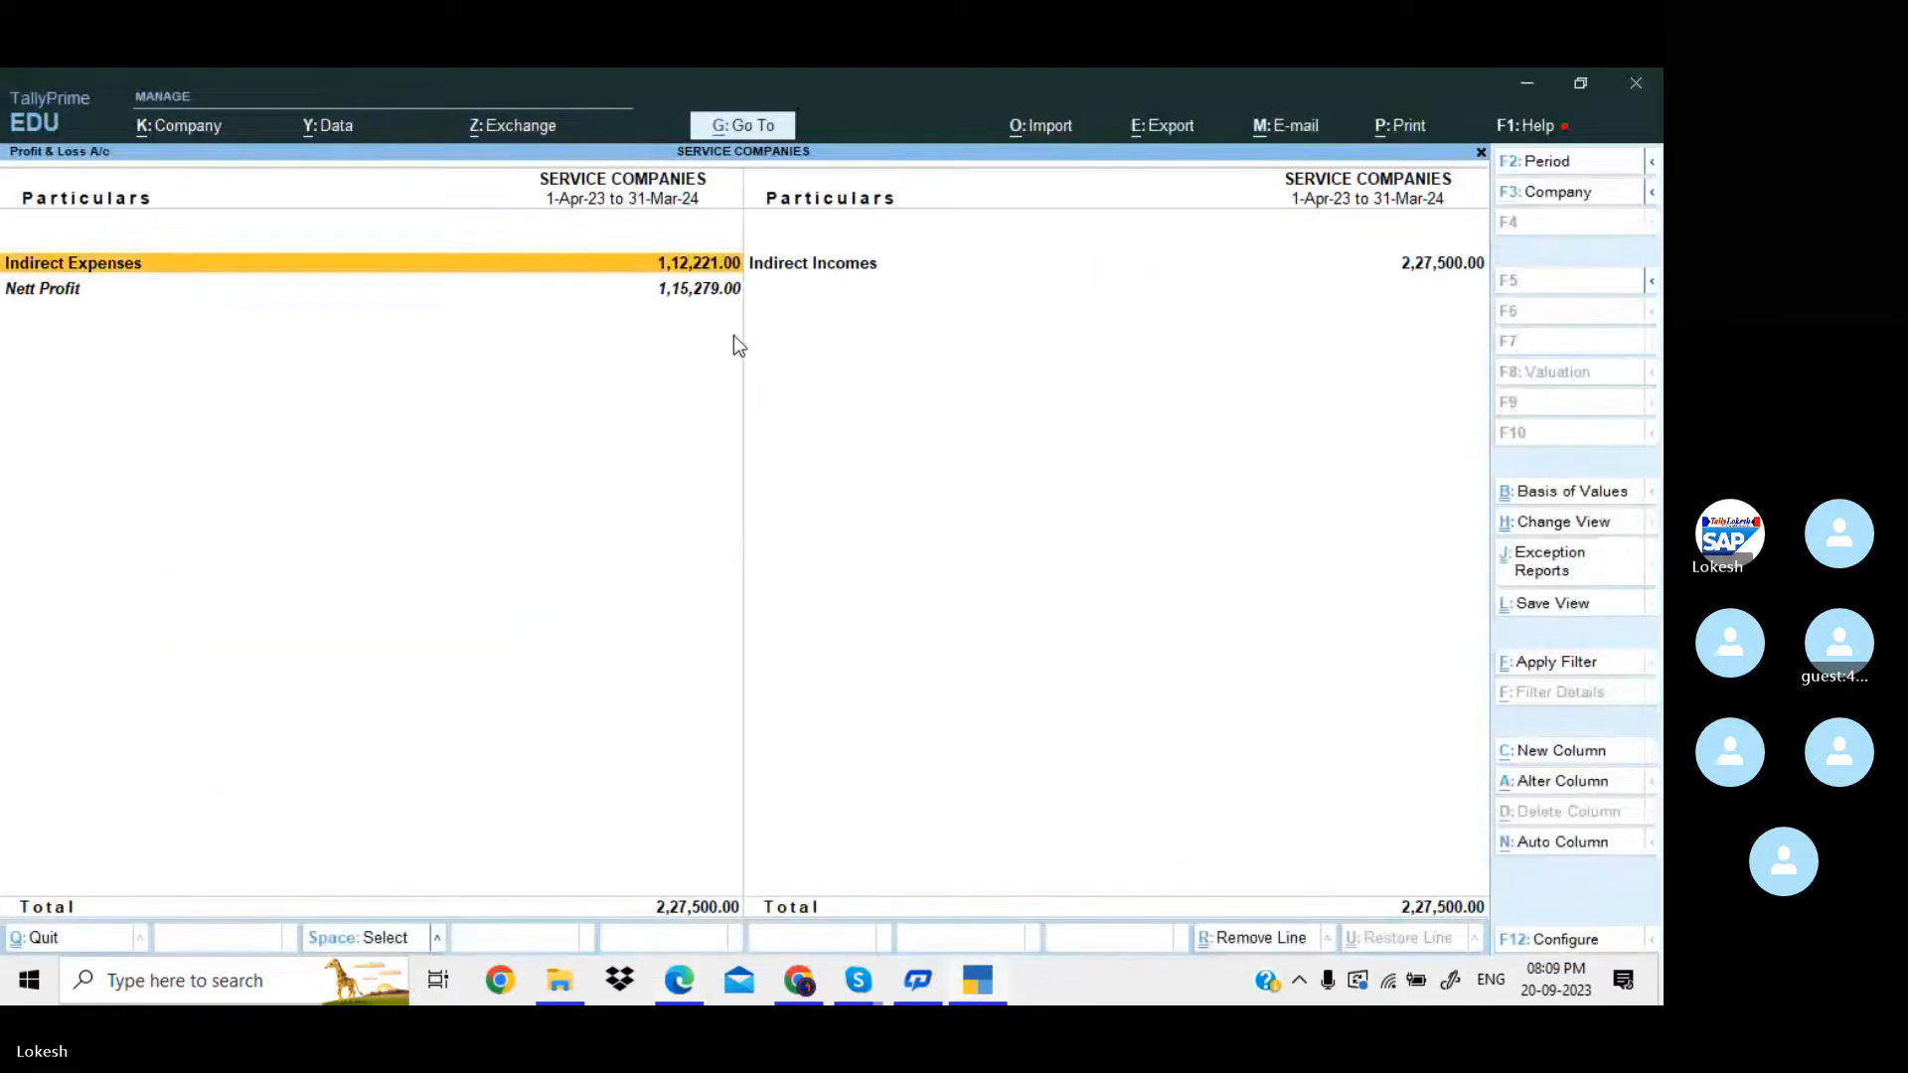
pyautogui.hotkey('alt', 'F5')
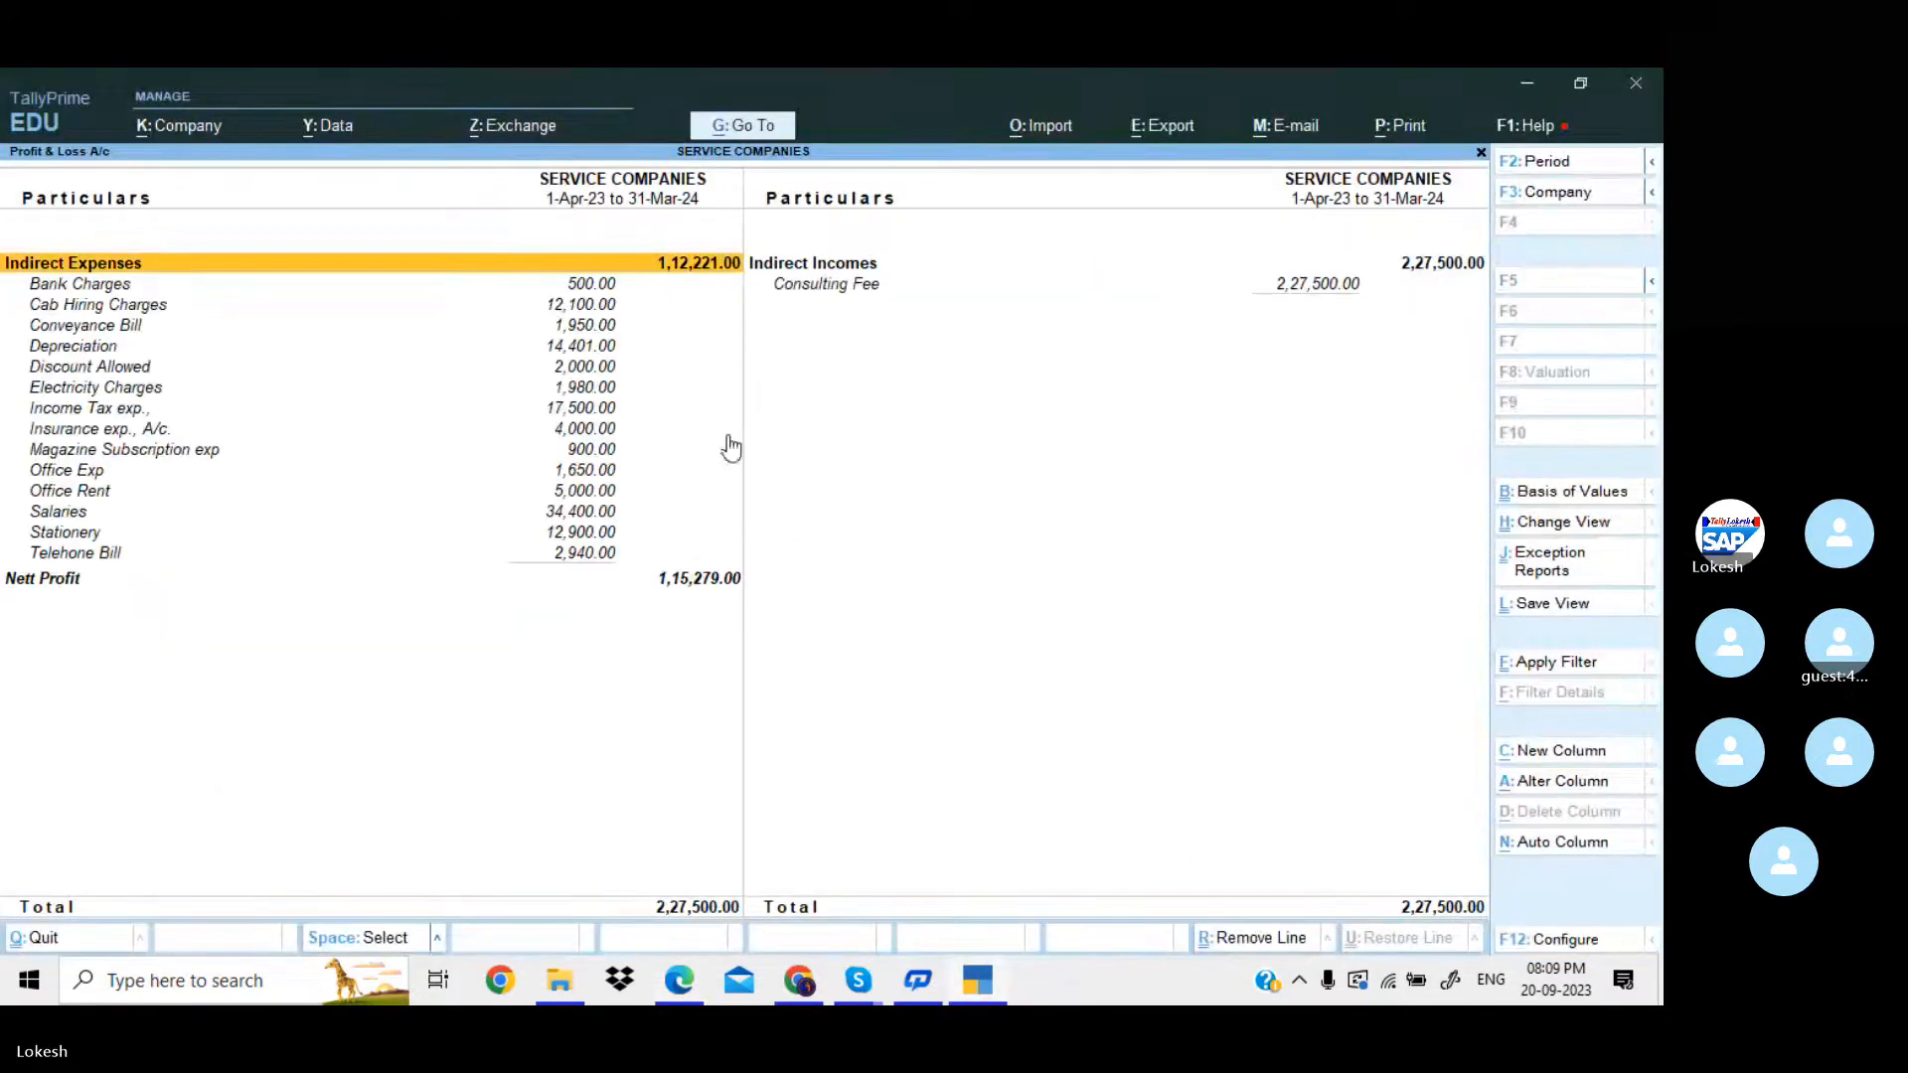
pyautogui.click(695, 584)
pyautogui.press('Escape')
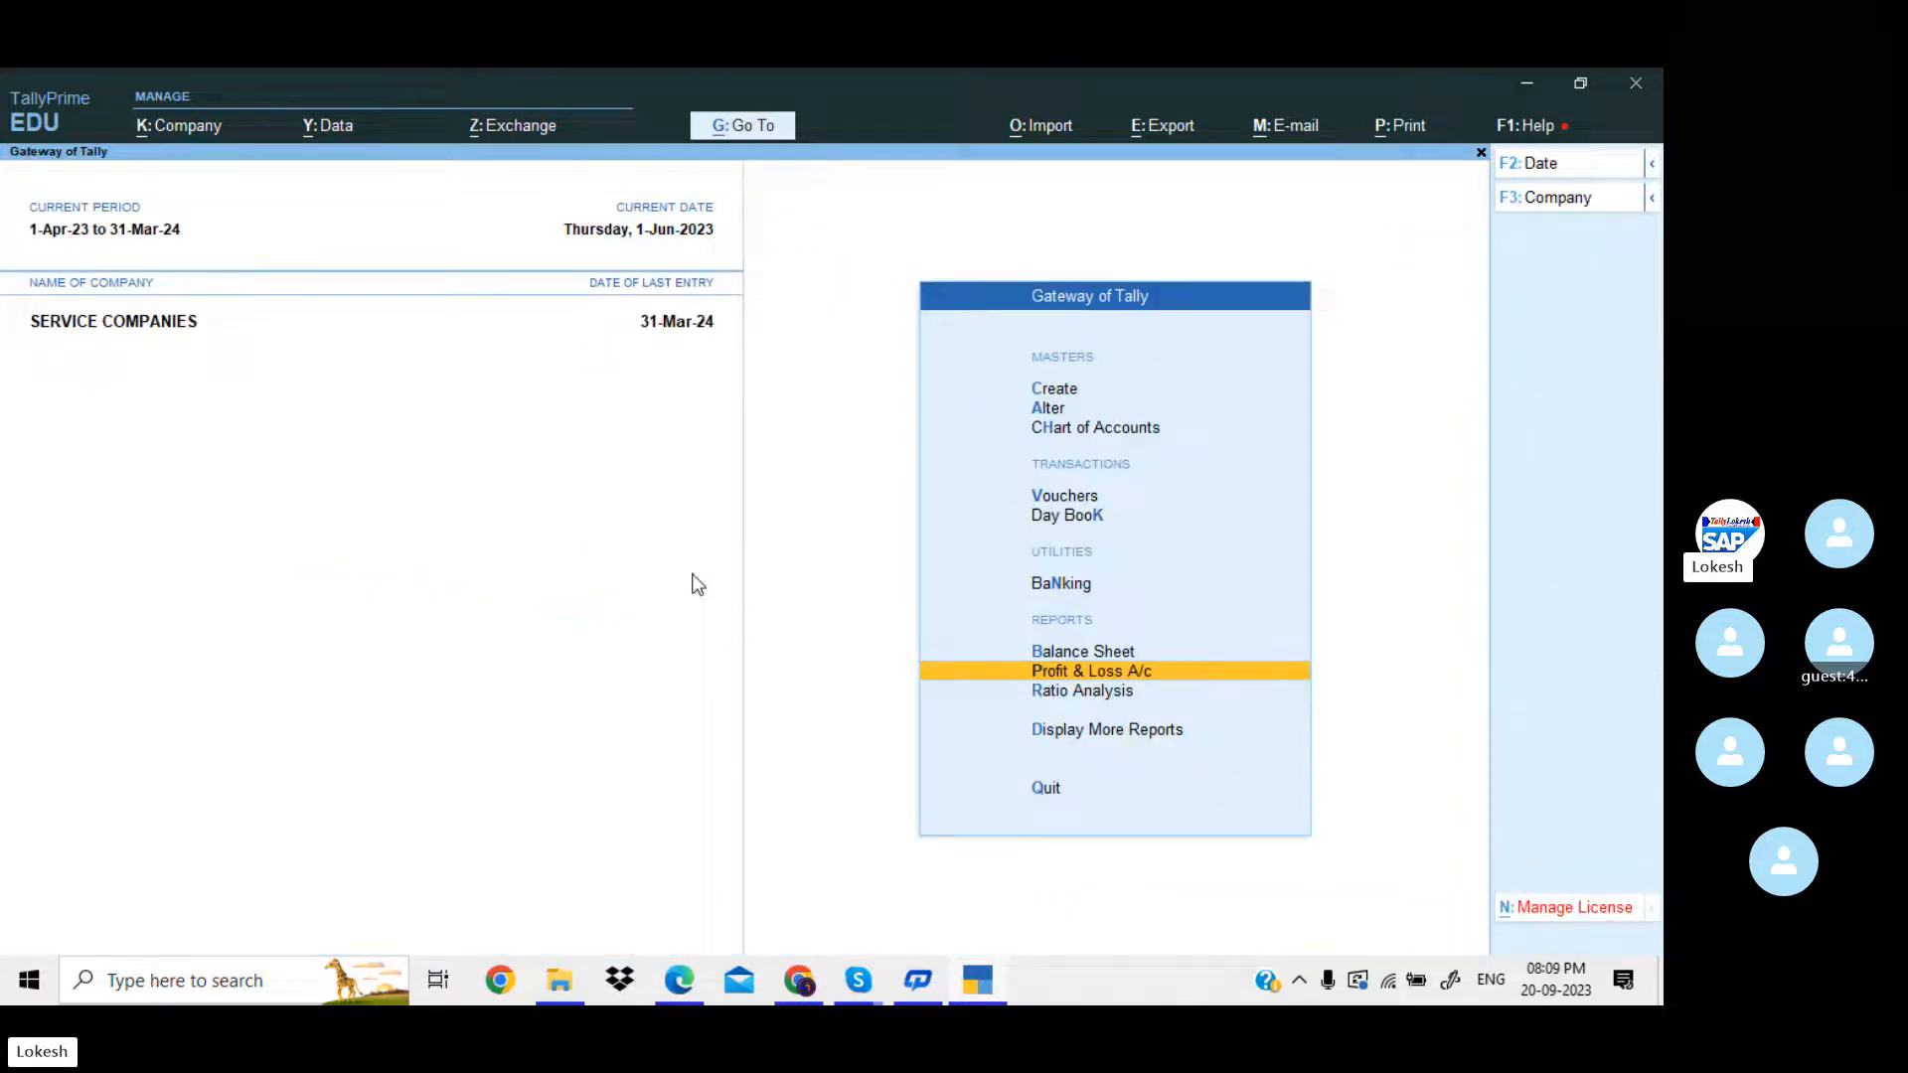
# Start a new journal voucher and choose Profit & Loss A/c as its debit account.
pyautogui.press('Up')
pyautogui.press('Up')
pyautogui.press('Up')
pyautogui.press('Up')
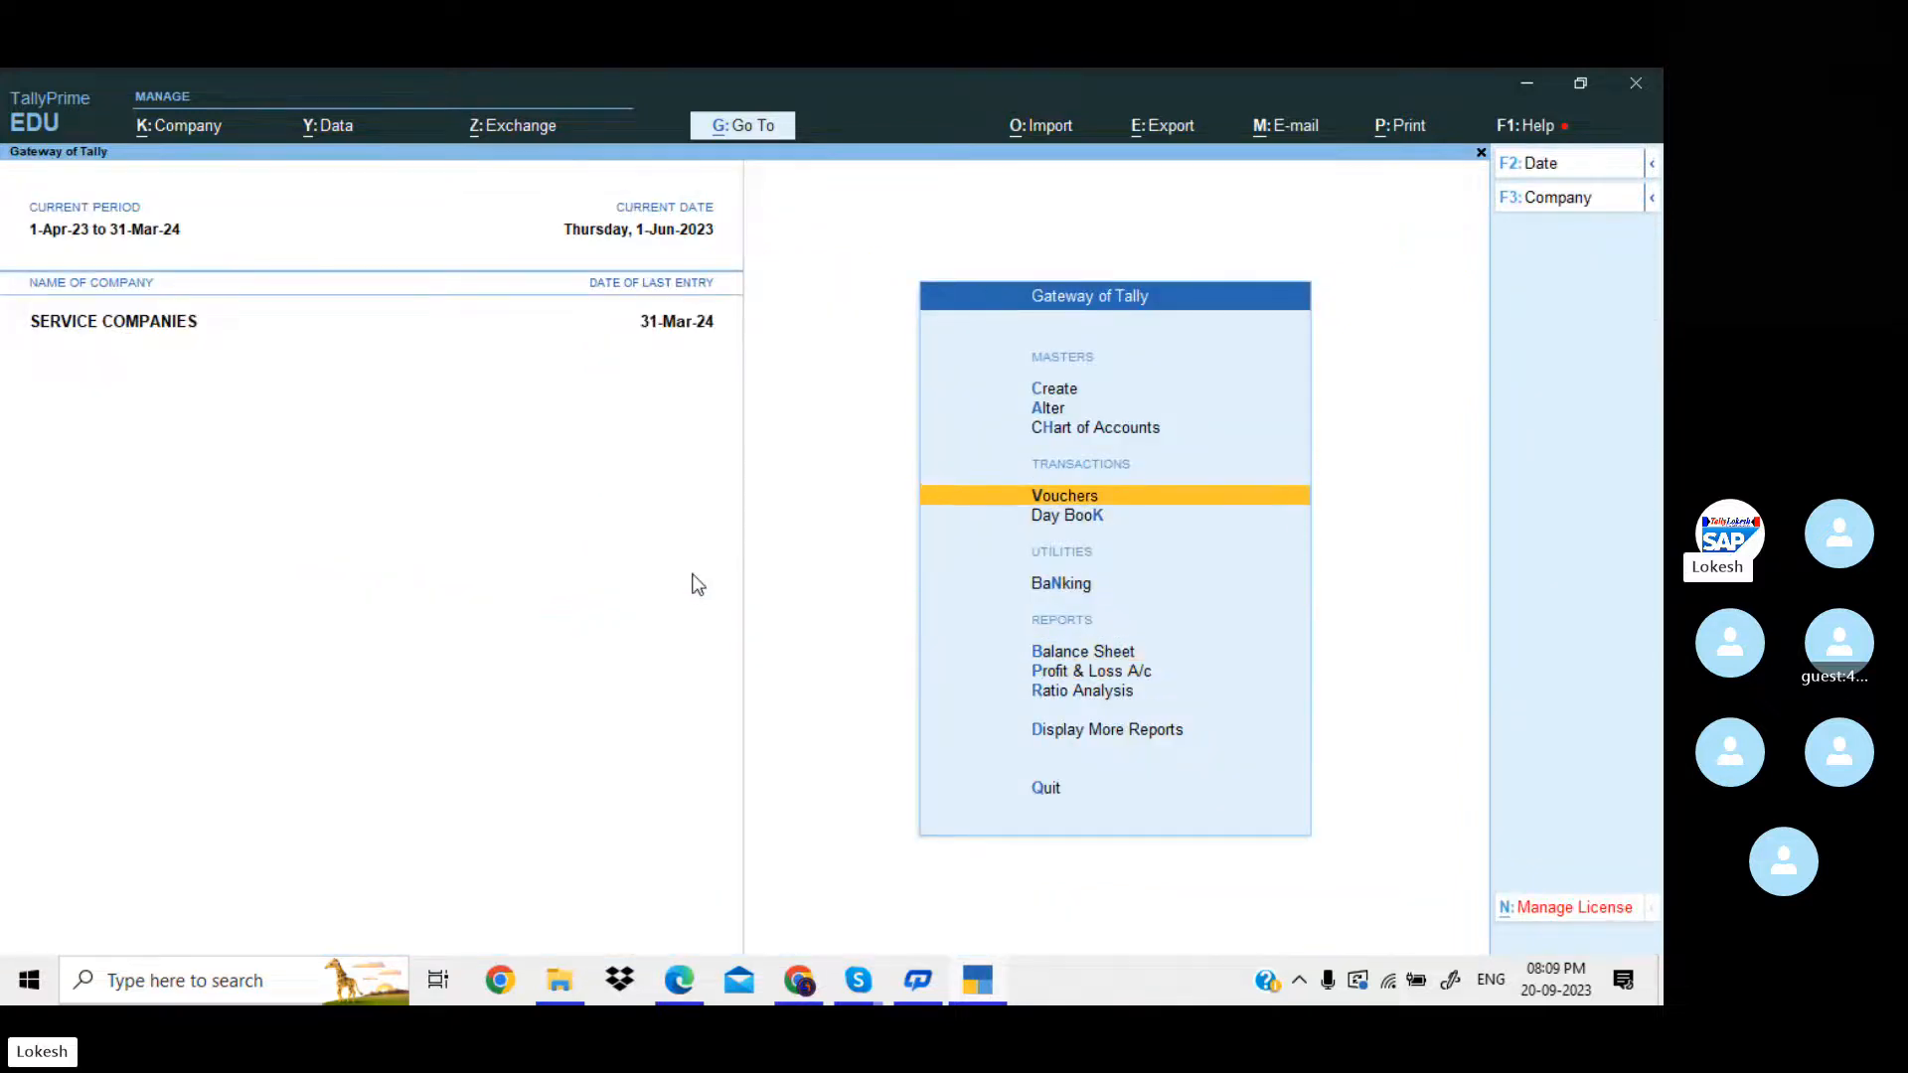
pyautogui.press('Return')
pyautogui.write('pr')
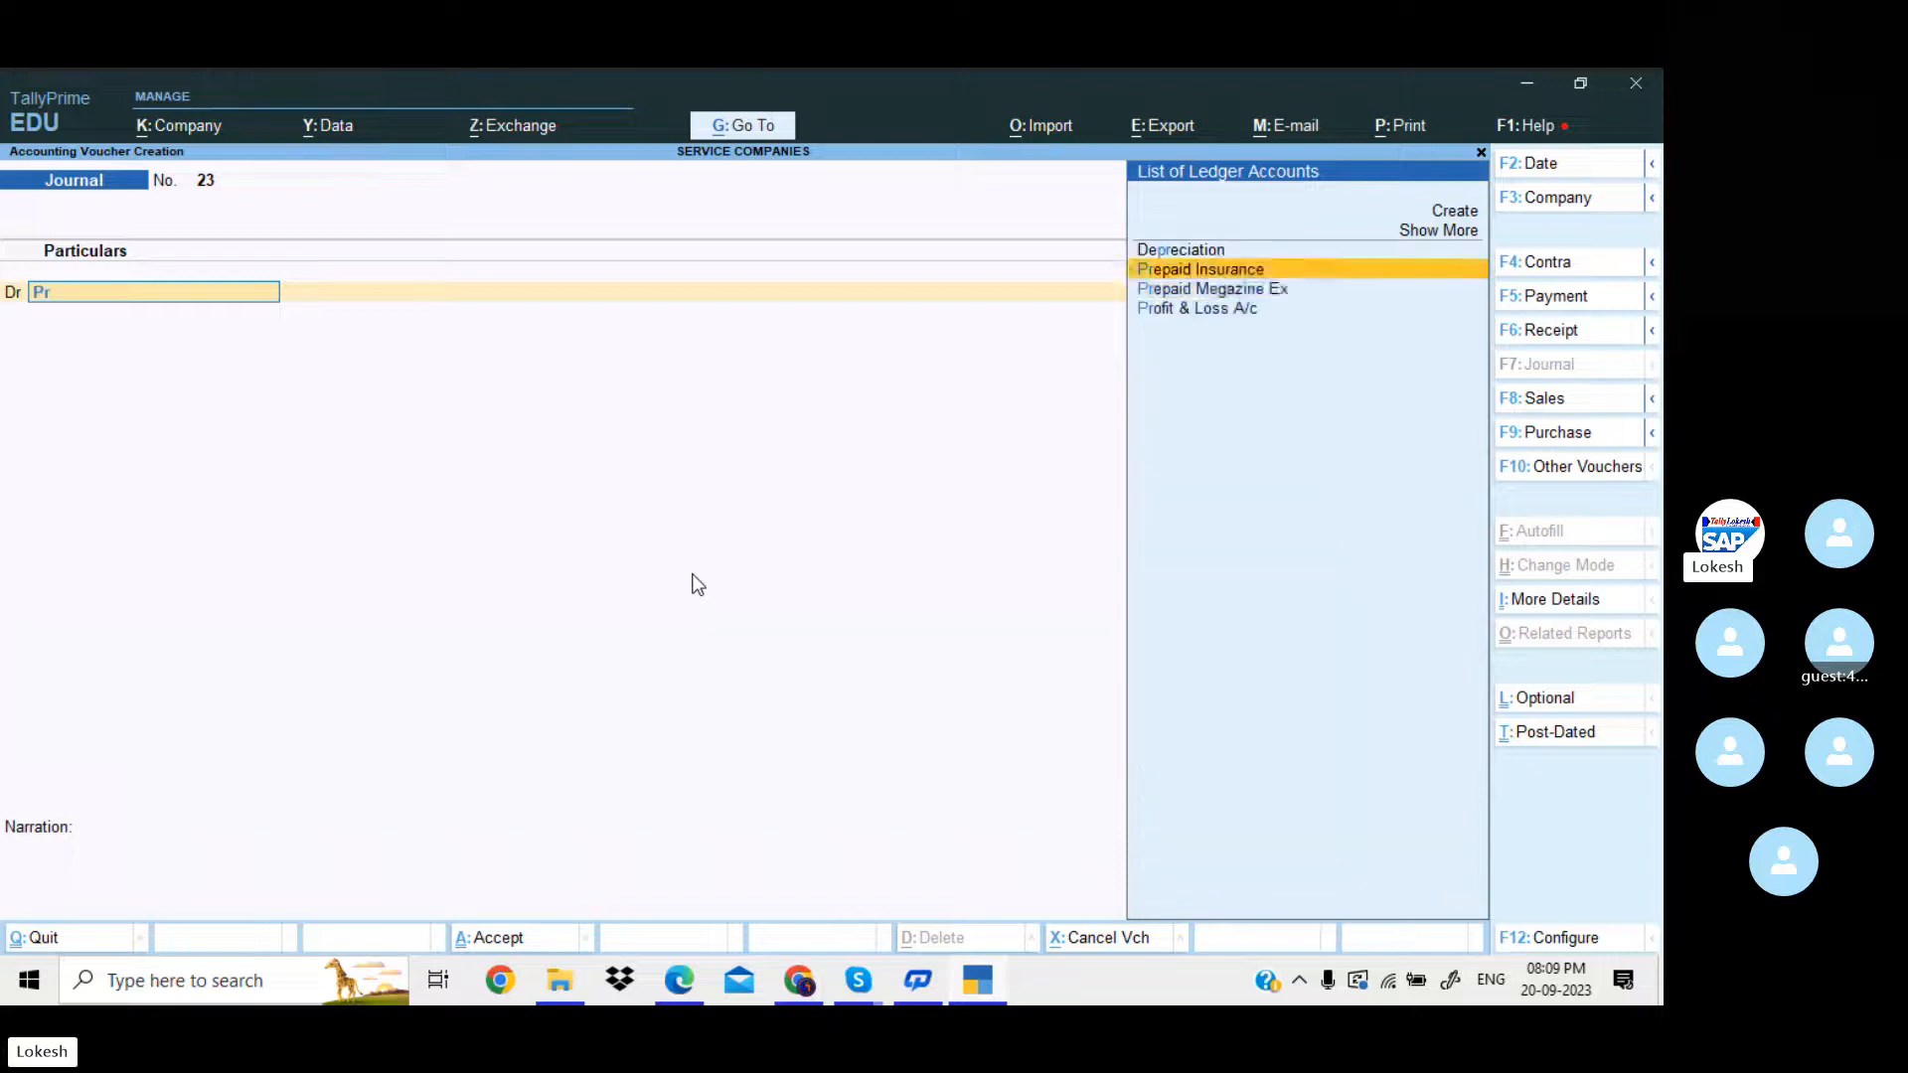
pyautogui.press('Down')
pyautogui.press('Return')
pyautogui.press('BackSpace')
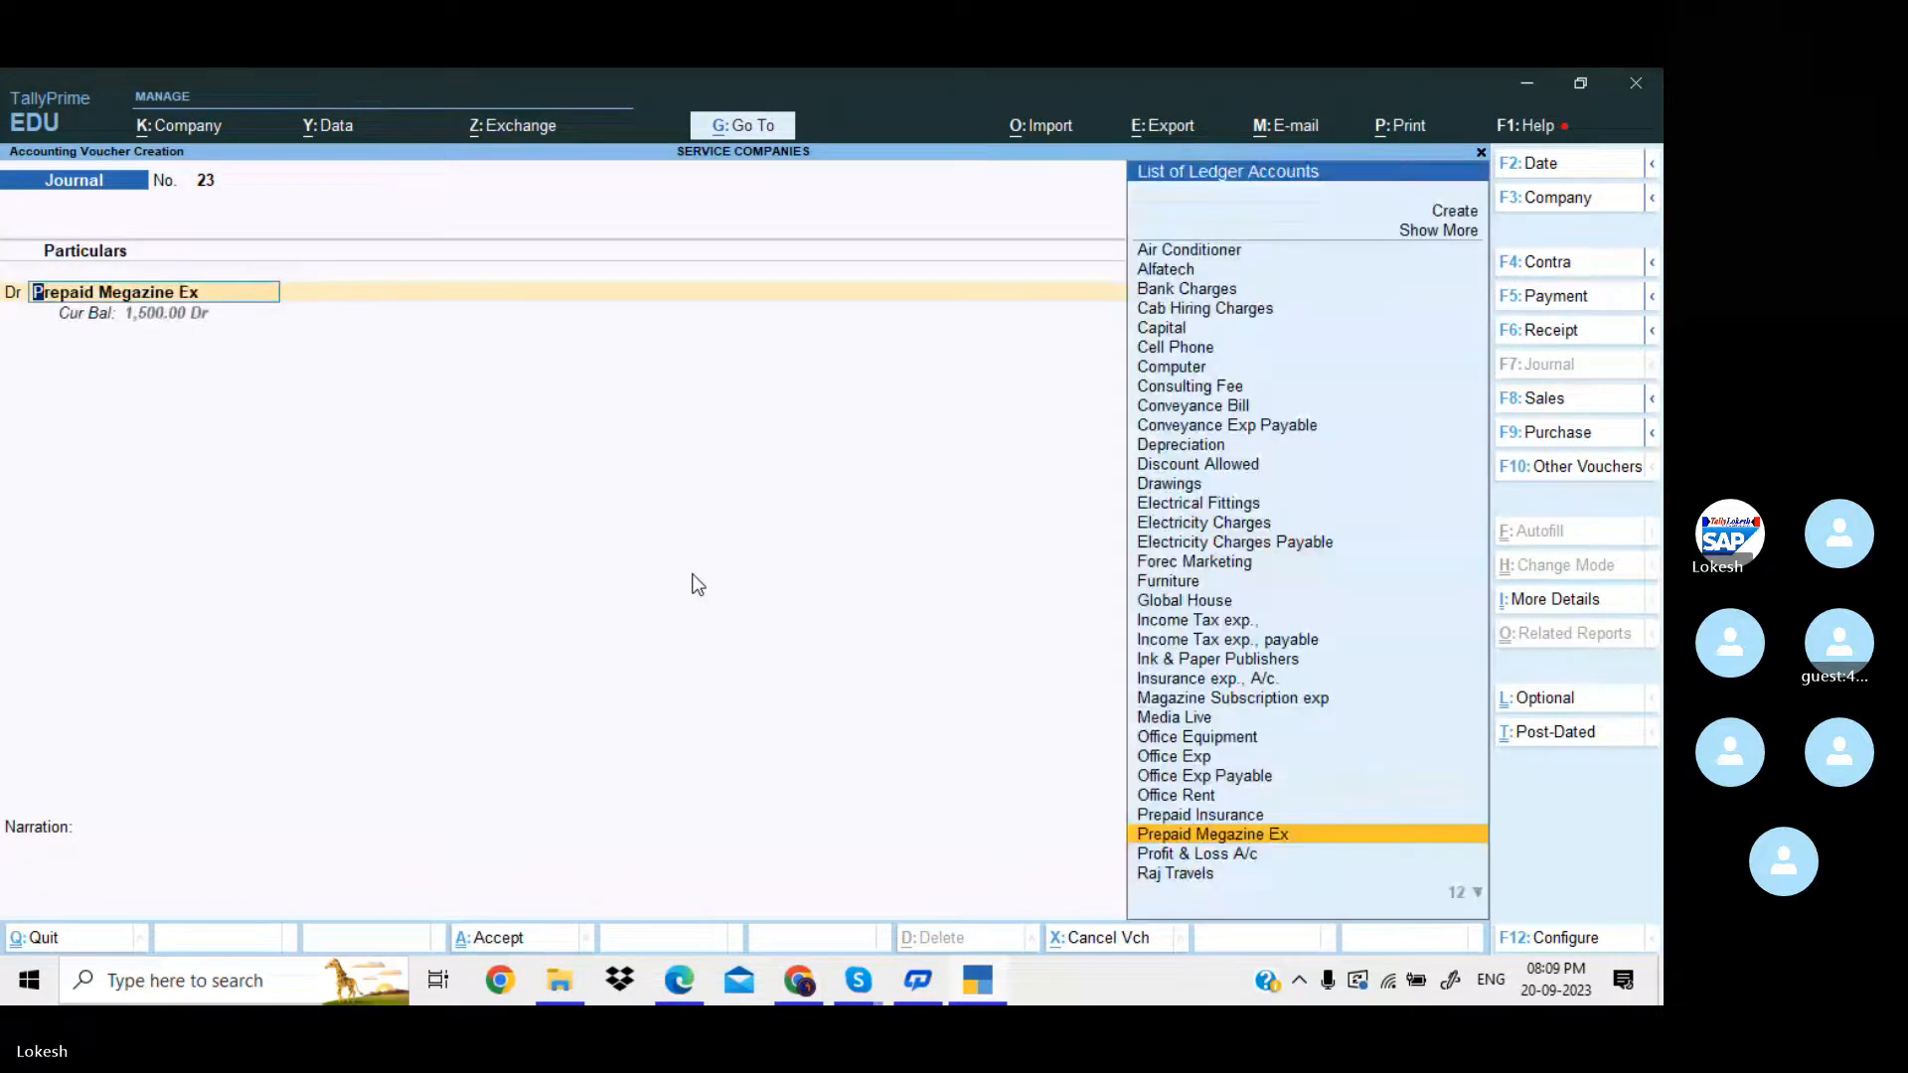
pyautogui.press('Down')
pyautogui.press('Return')
# Debit Profit & Loss A/c with the net profit of 115279.
pyautogui.write('1')
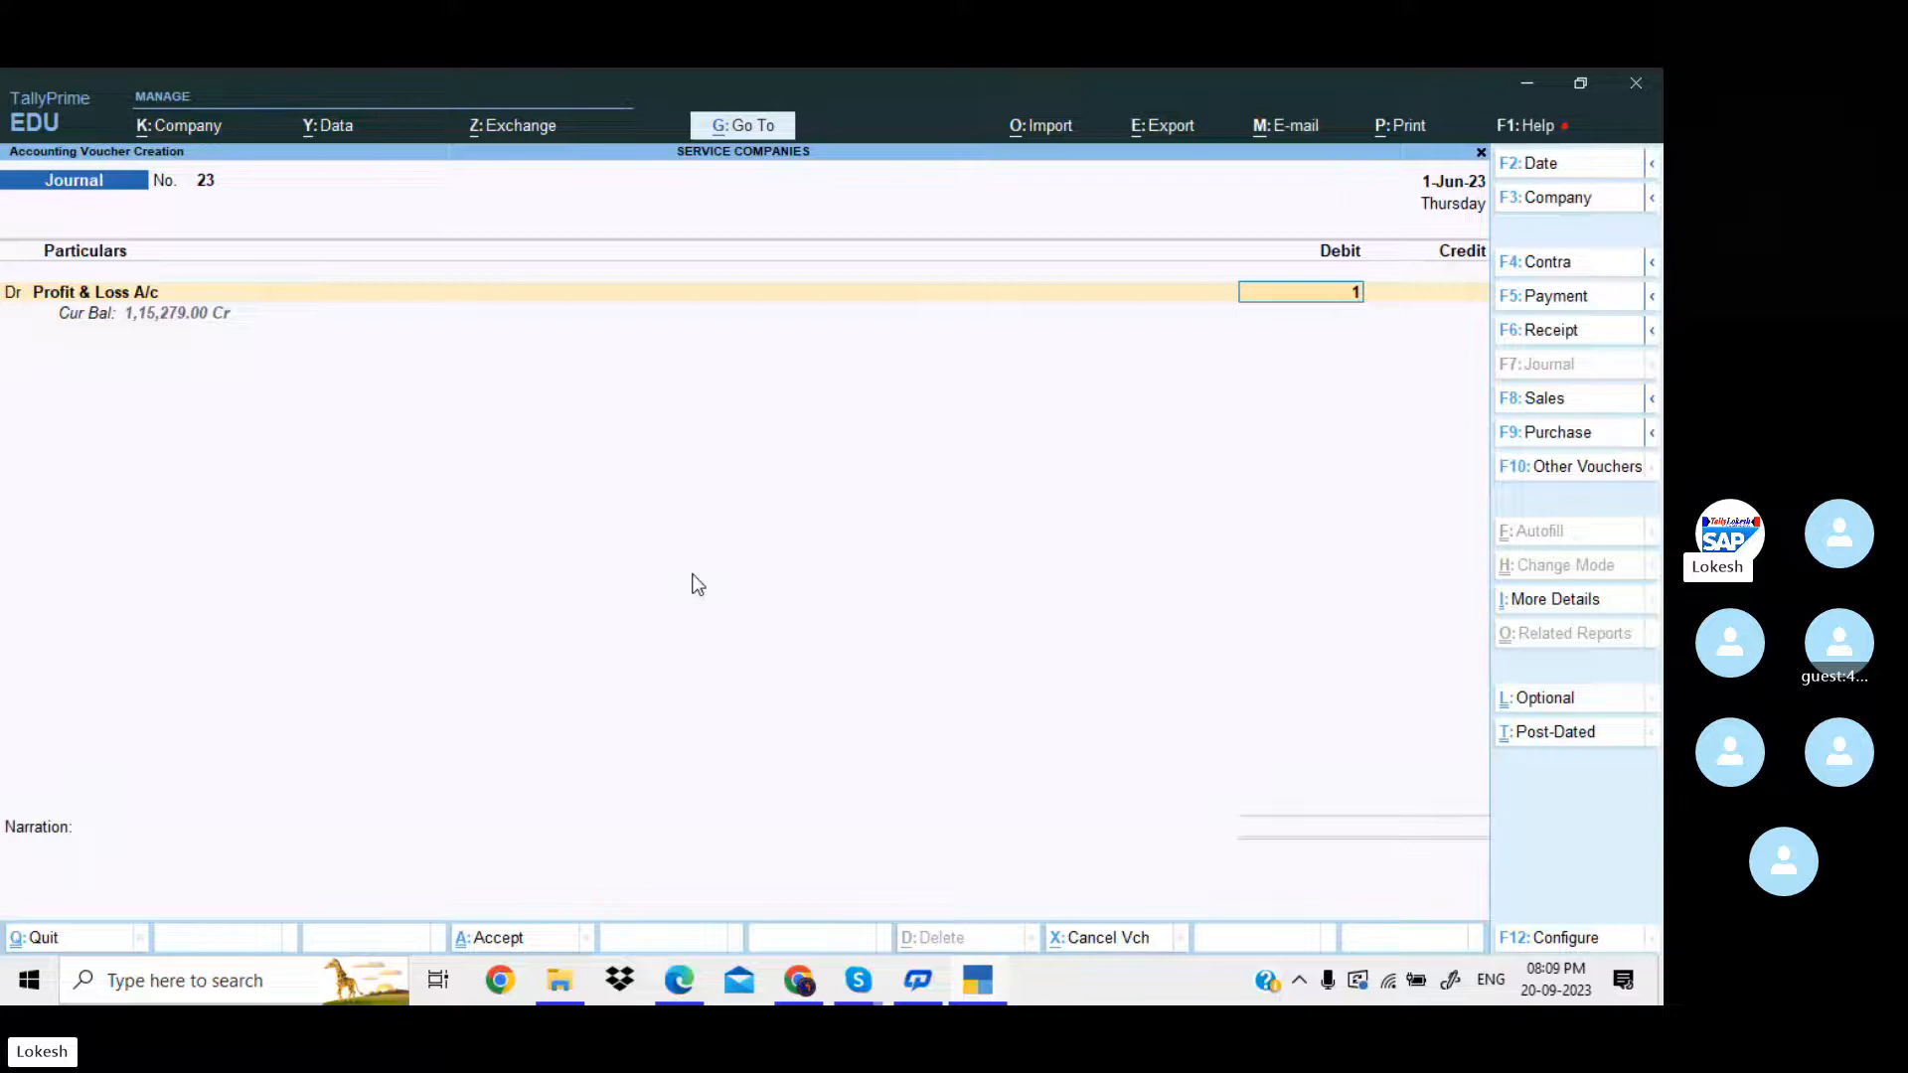
pyautogui.write('15279')
pyautogui.press('Return')
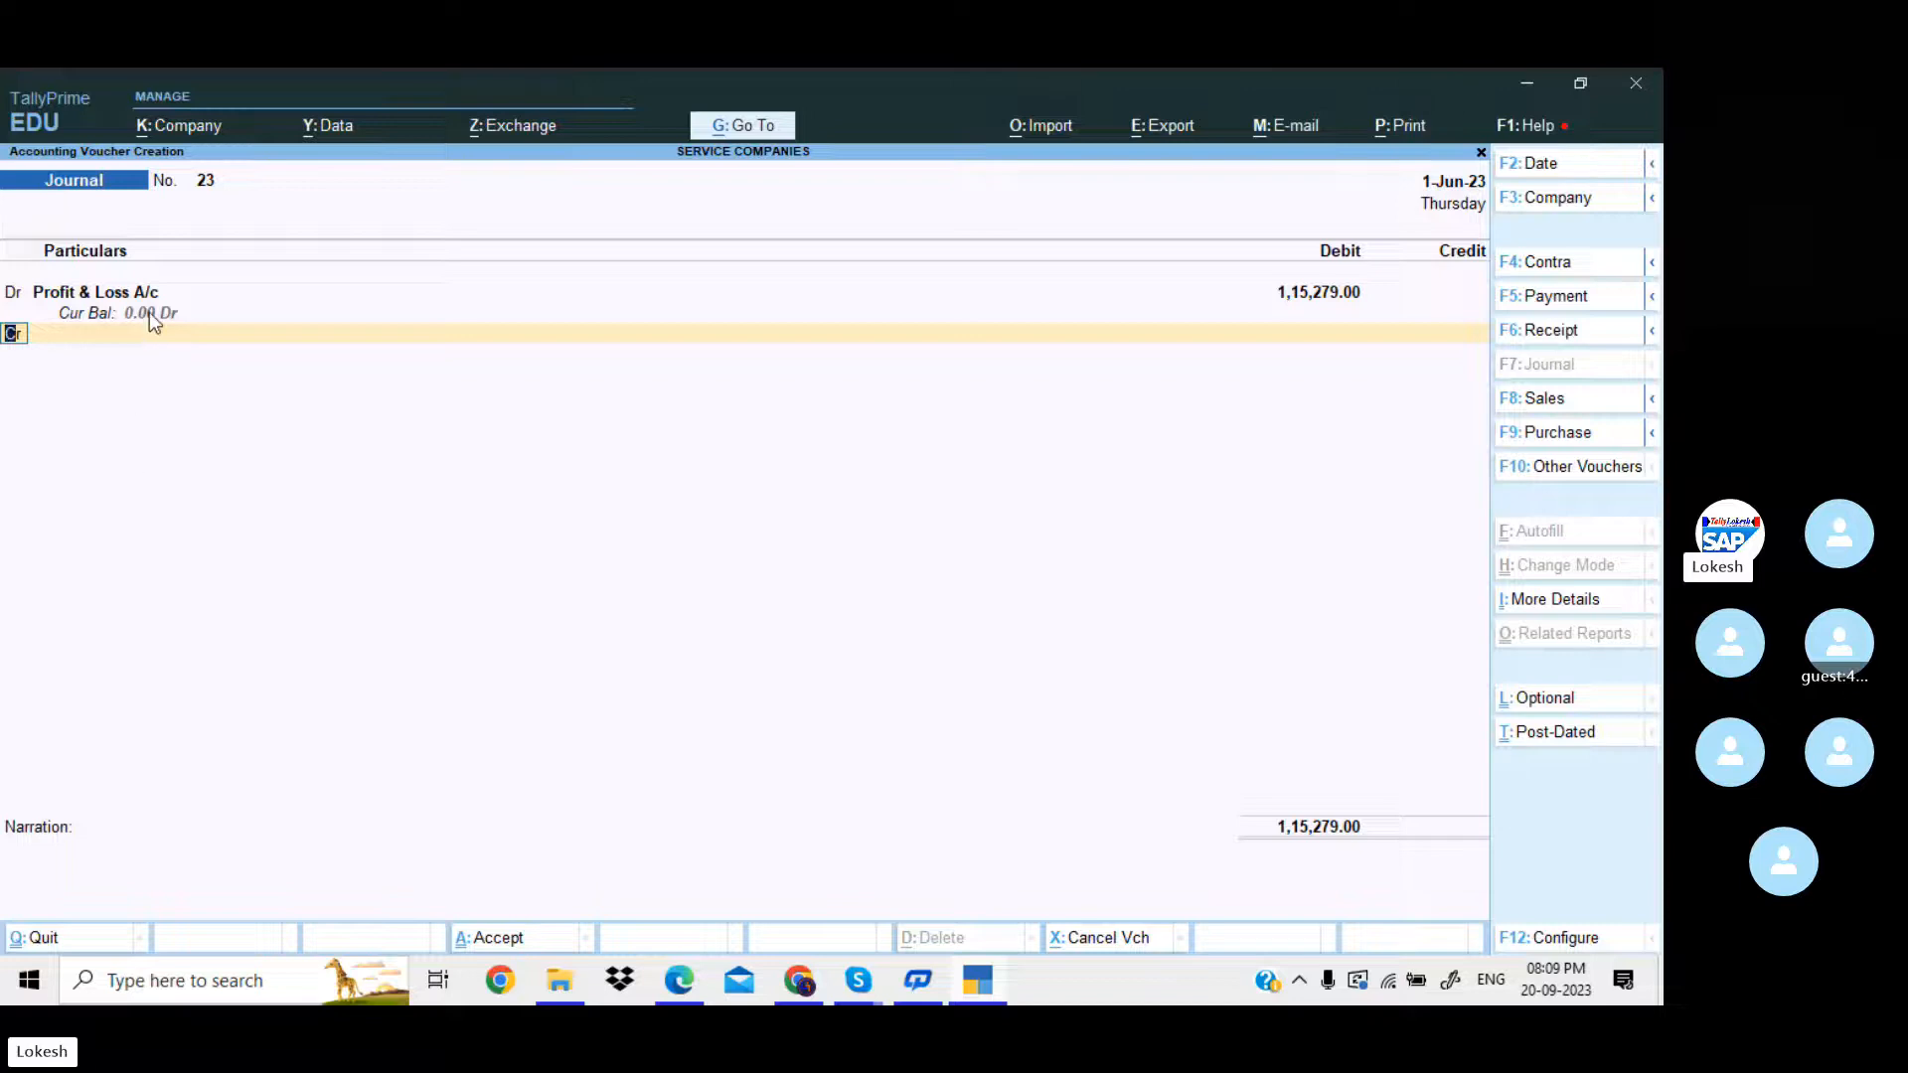
# Credit Capital with 1,15,279 and save the profit transfer voucher.
pyautogui.press('Return')
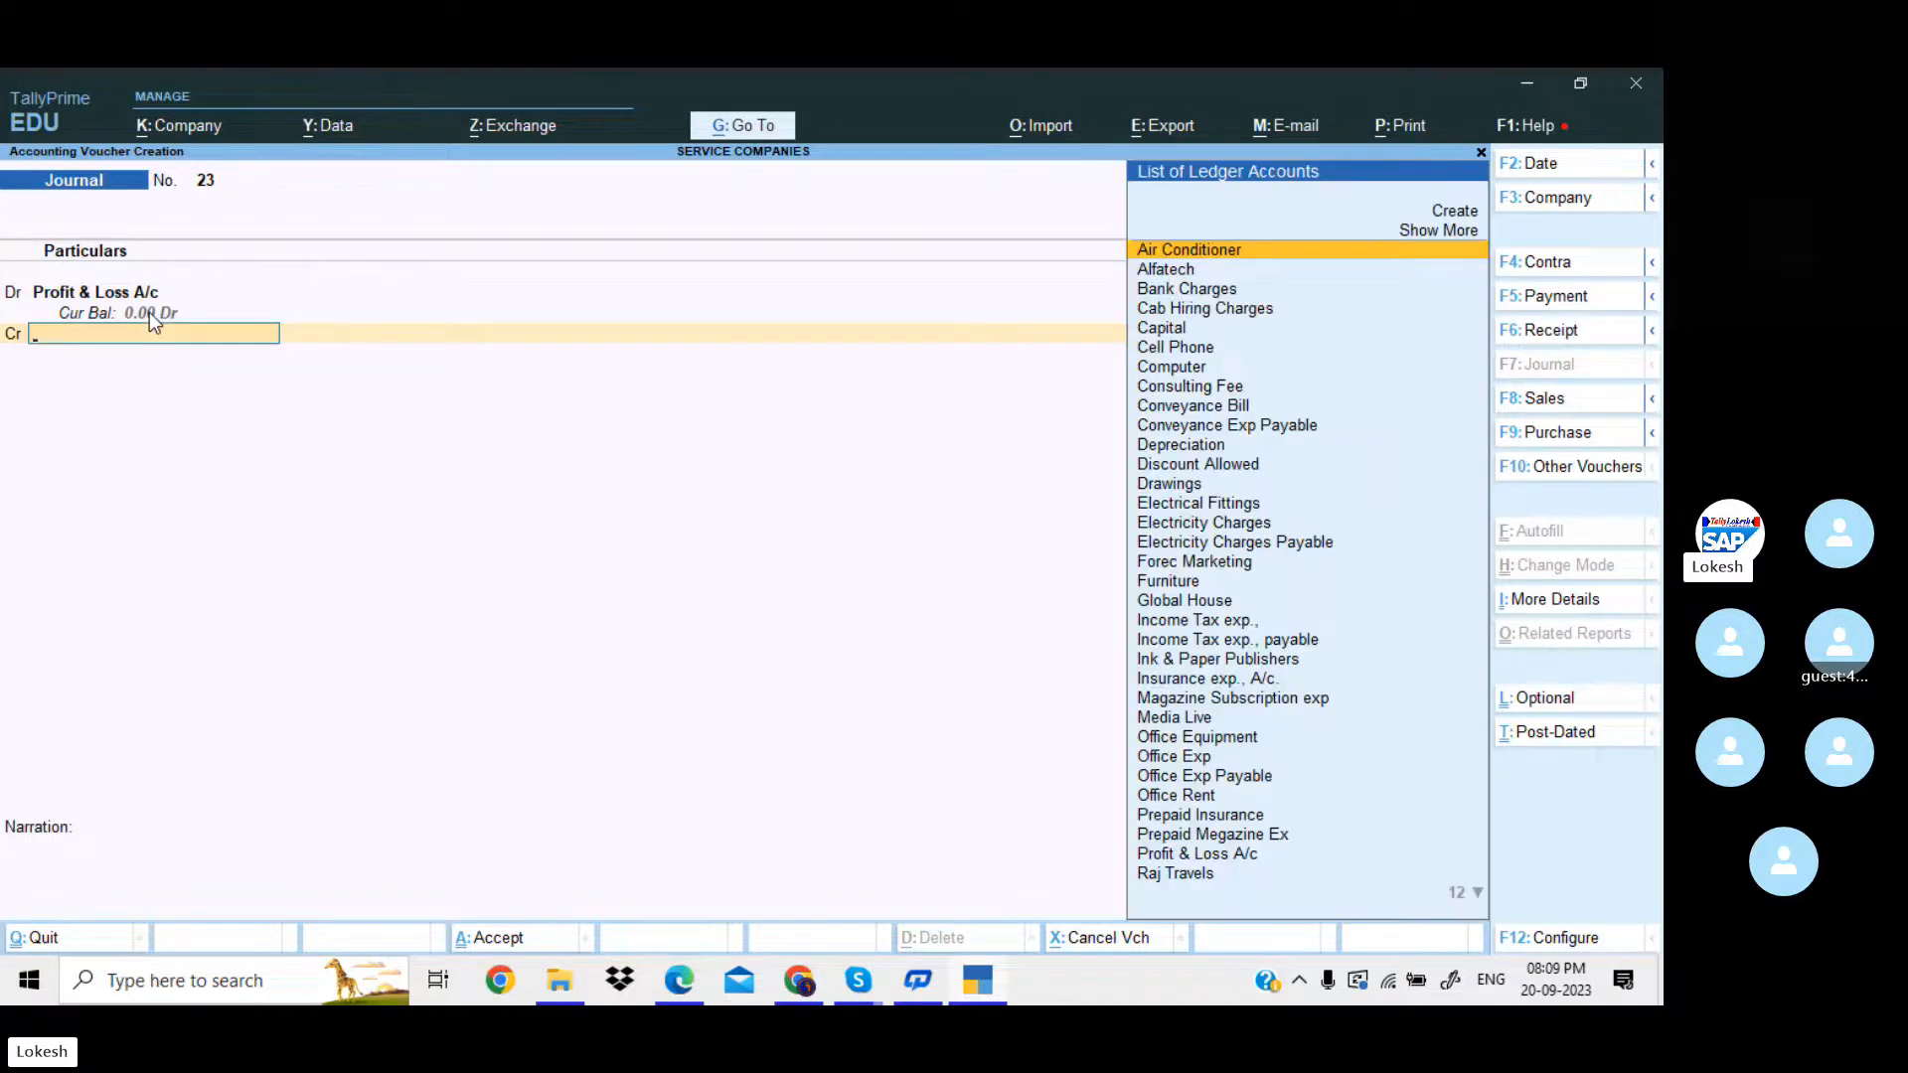
pyautogui.write('ca')
pyautogui.press('Down')
pyautogui.press('Return')
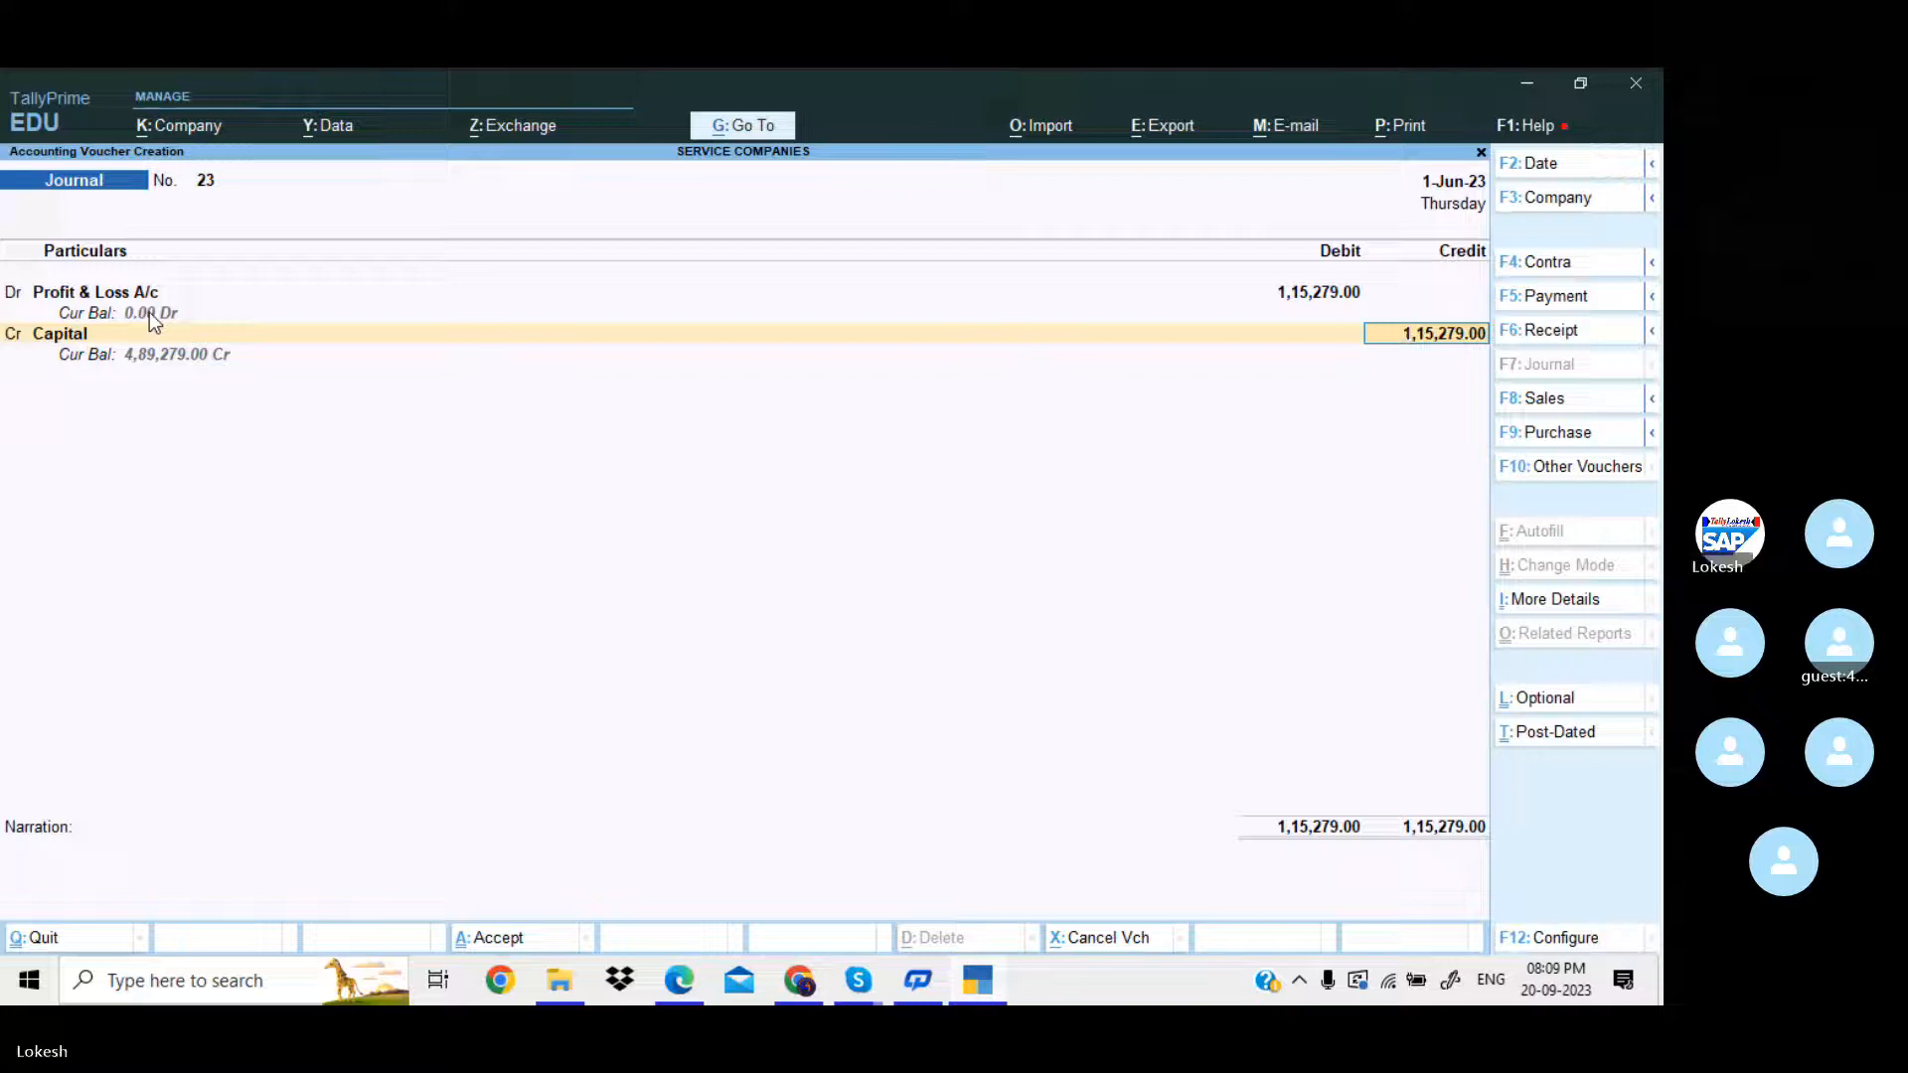
pyautogui.press('Return')
pyautogui.press('Return')
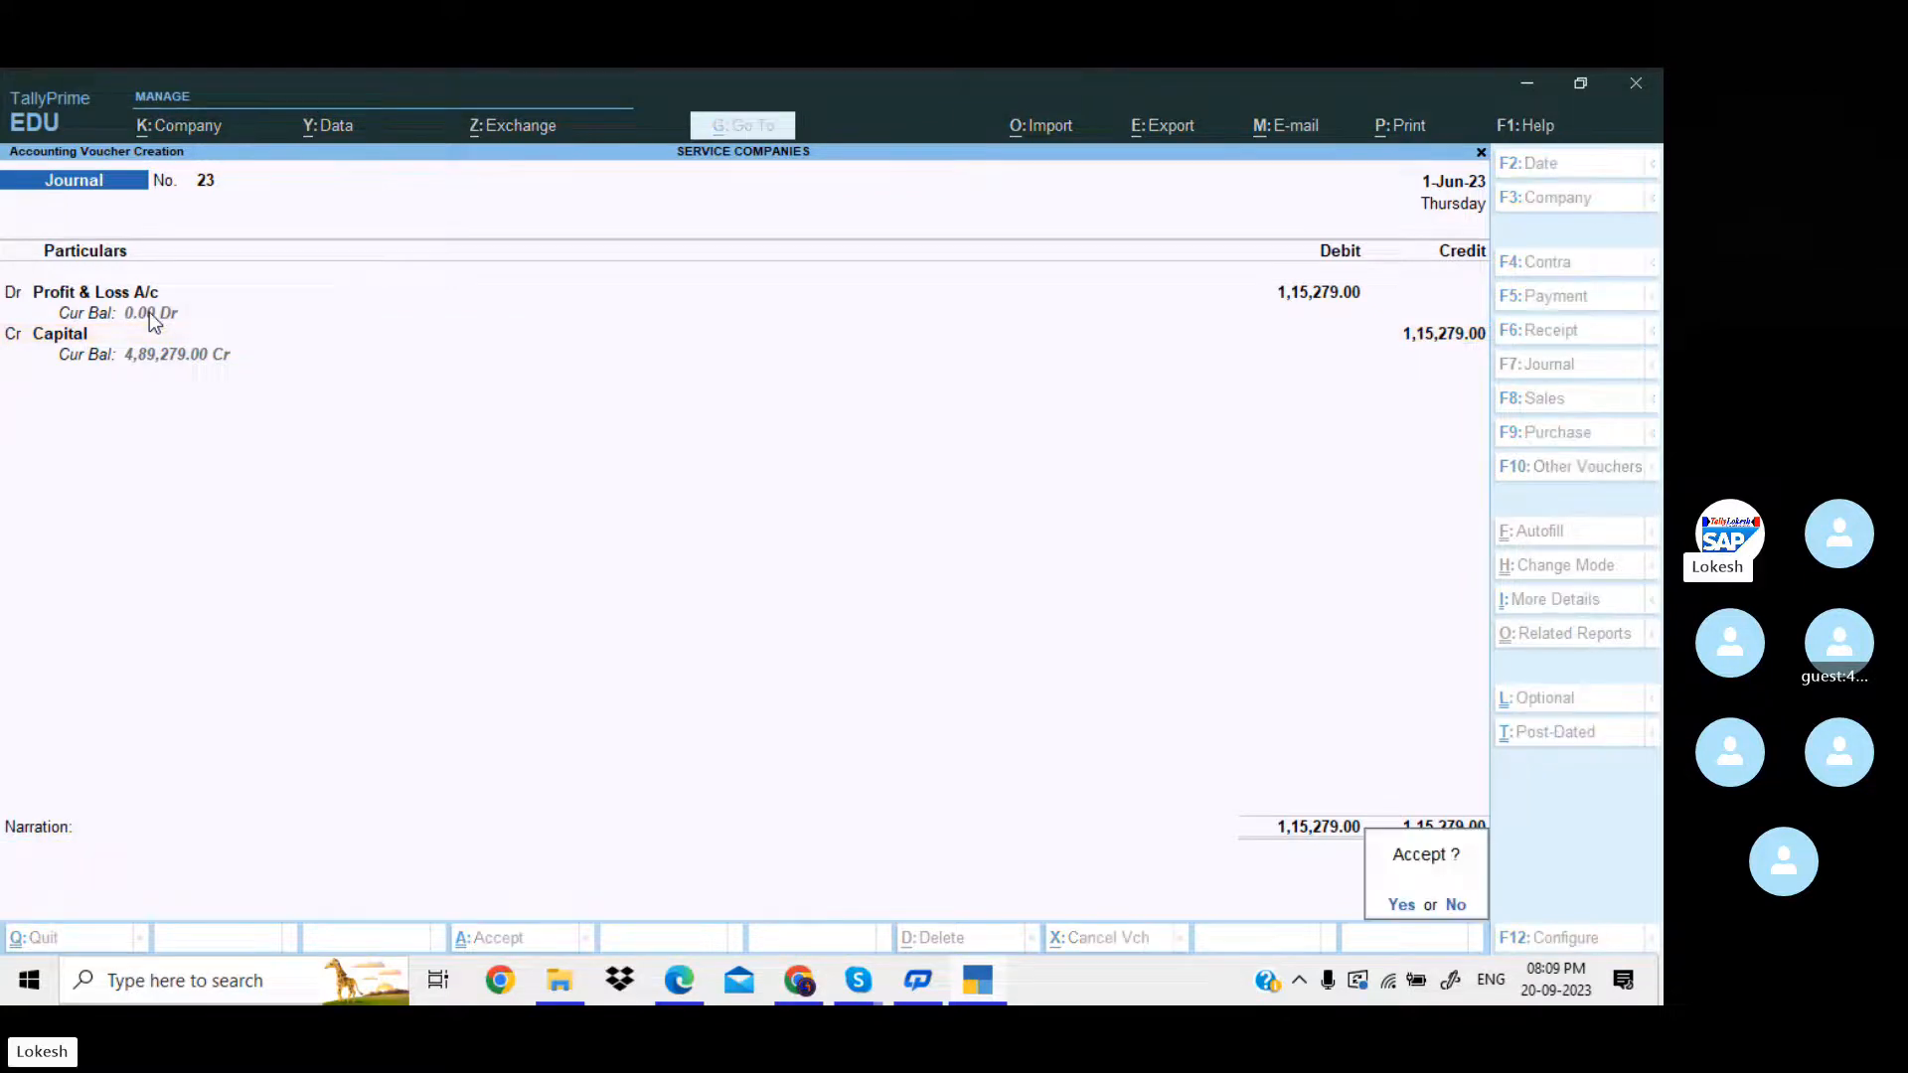
pyautogui.press('Return')
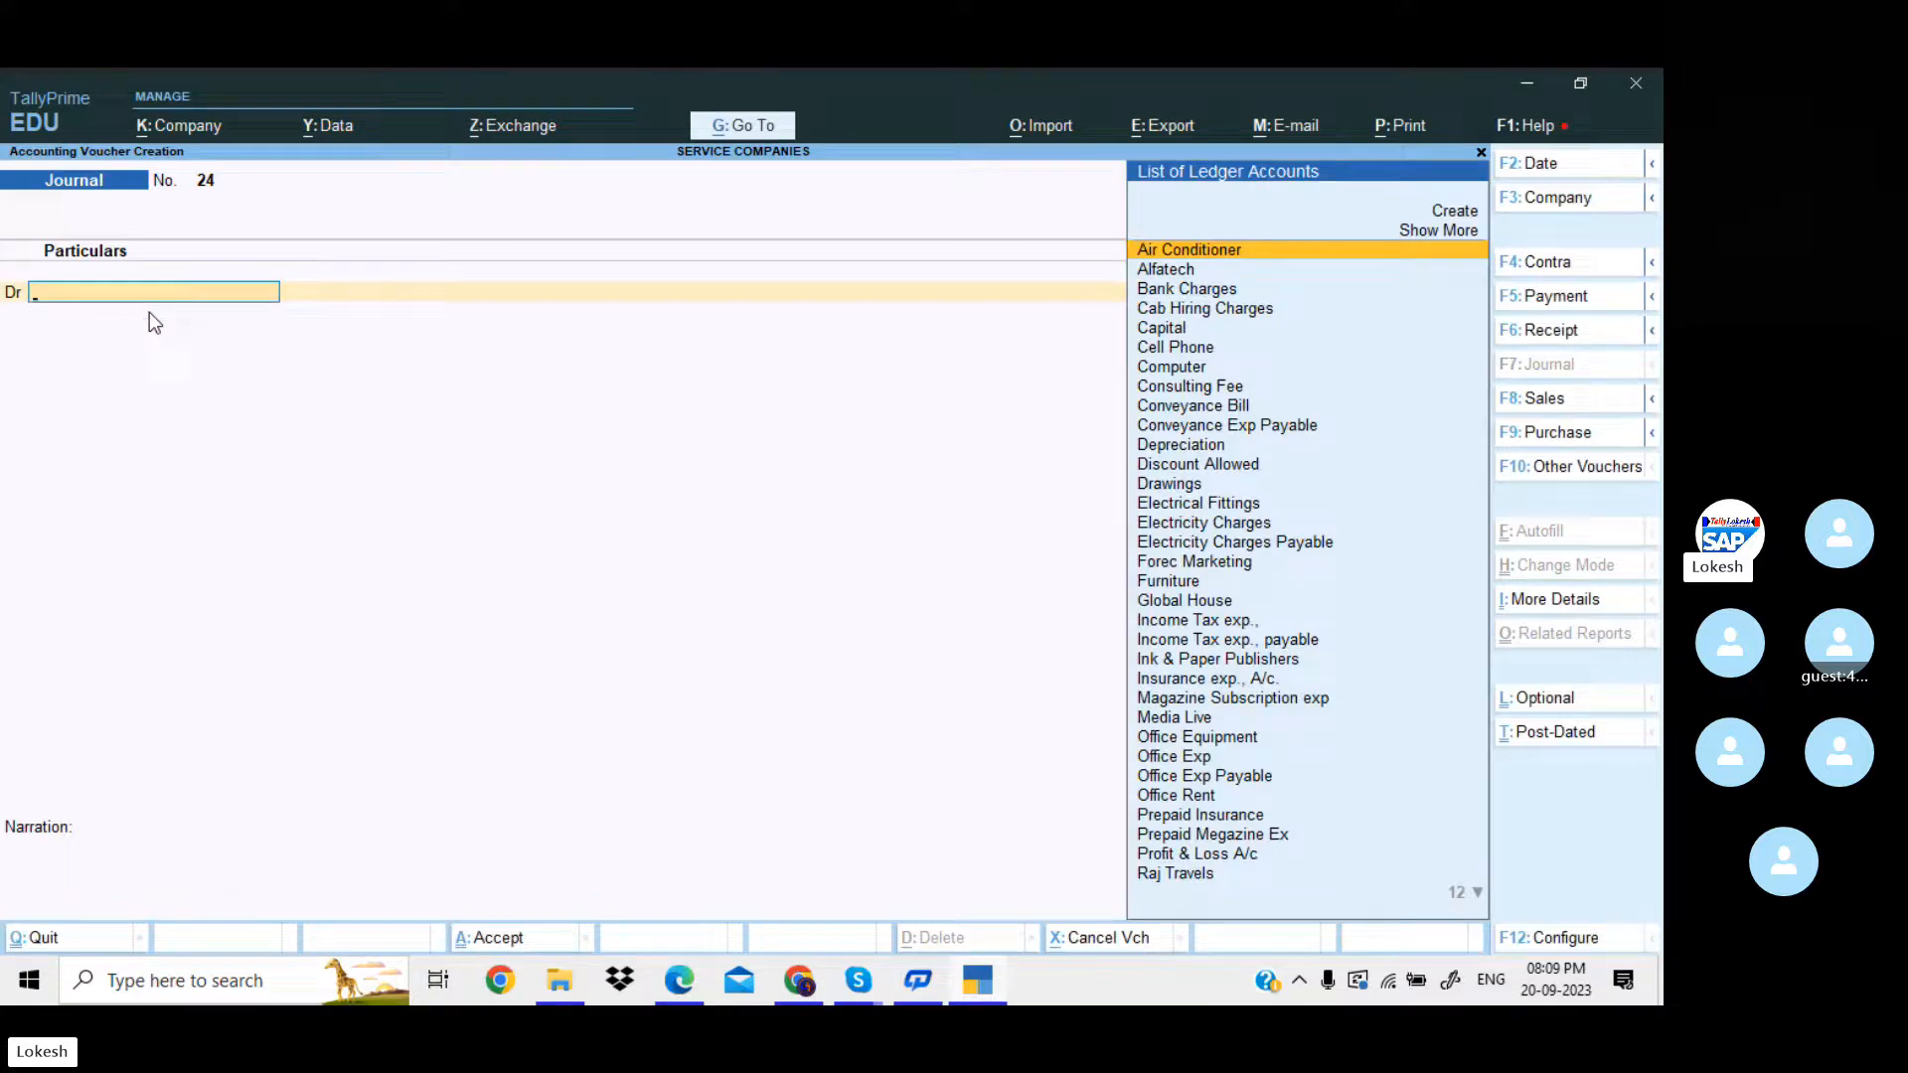
# Leave voucher entry, open the Balance Sheet in detailed view and examine the Capital Account and profit transfer.
pyautogui.press('Escape')
pyautogui.press('Return')
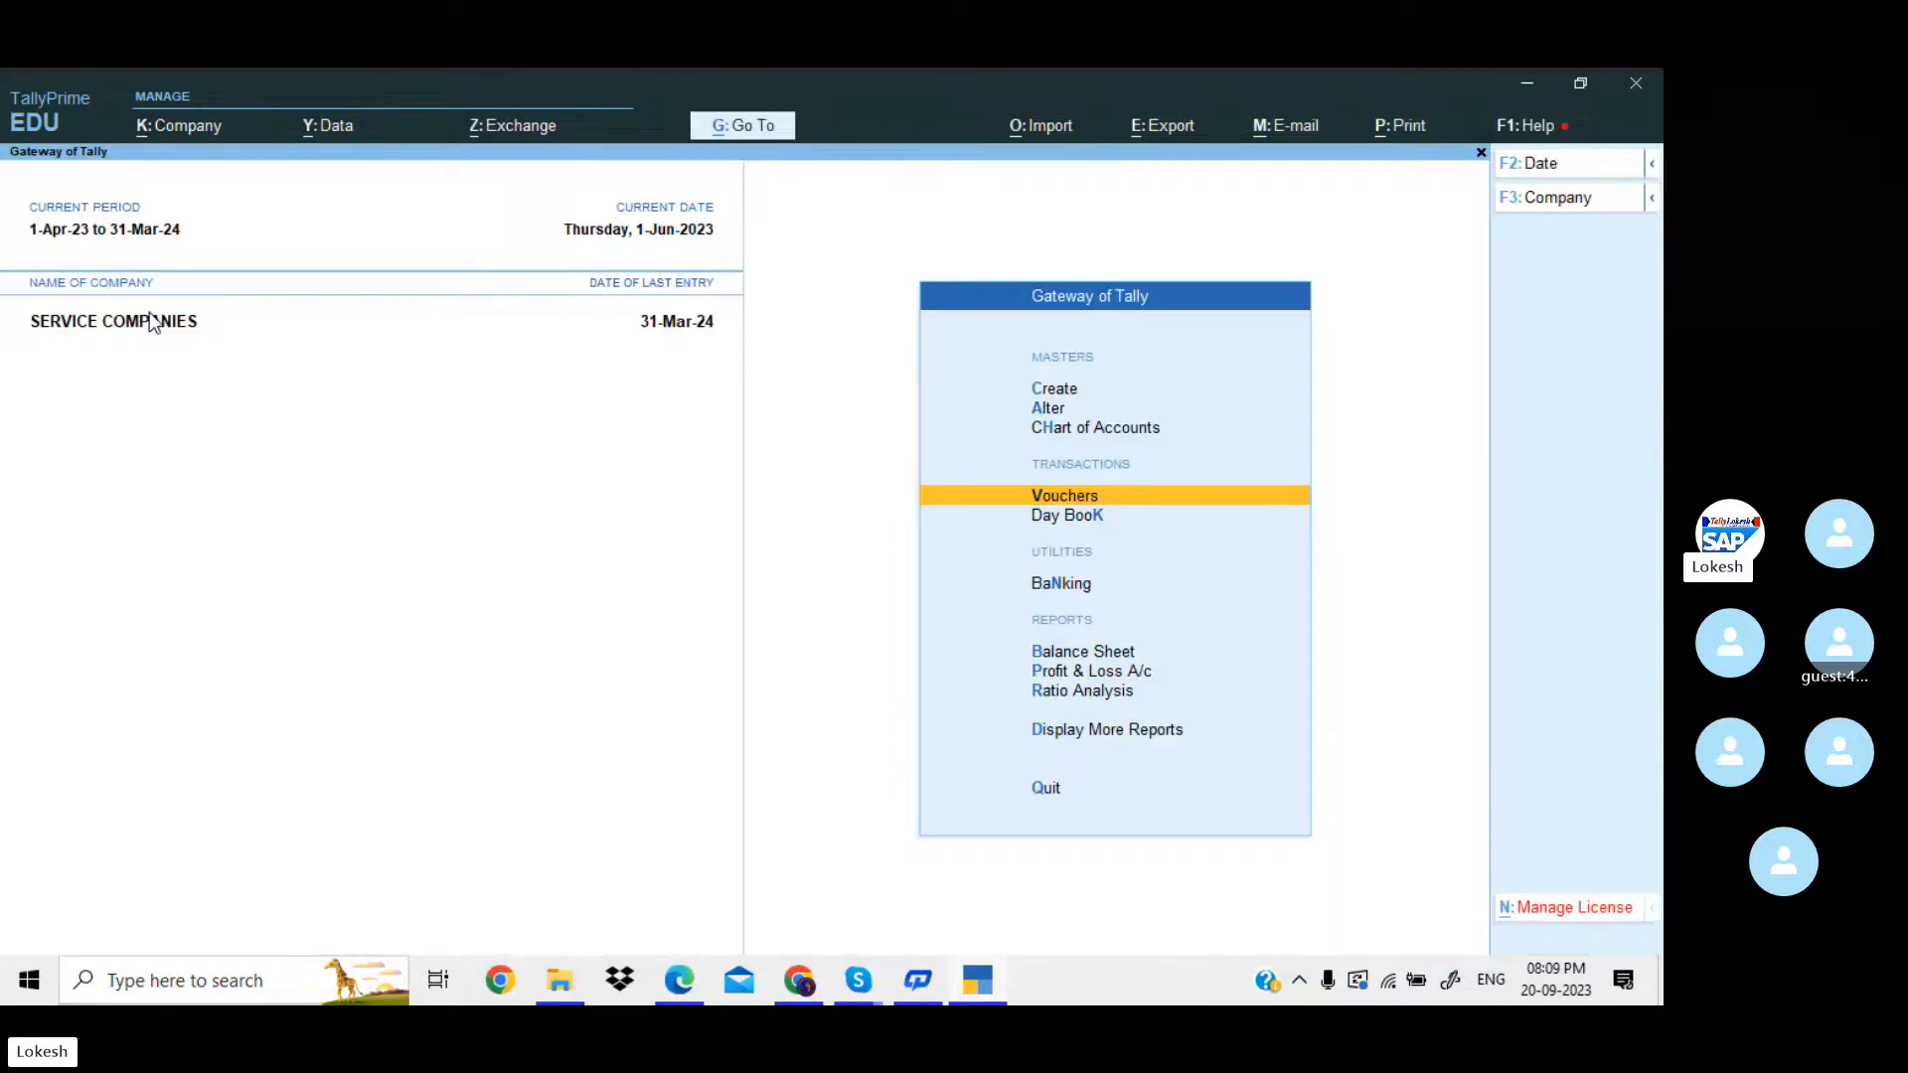
pyautogui.press('Down')
pyautogui.press('Down')
pyautogui.press('Down')
pyautogui.press('Return')
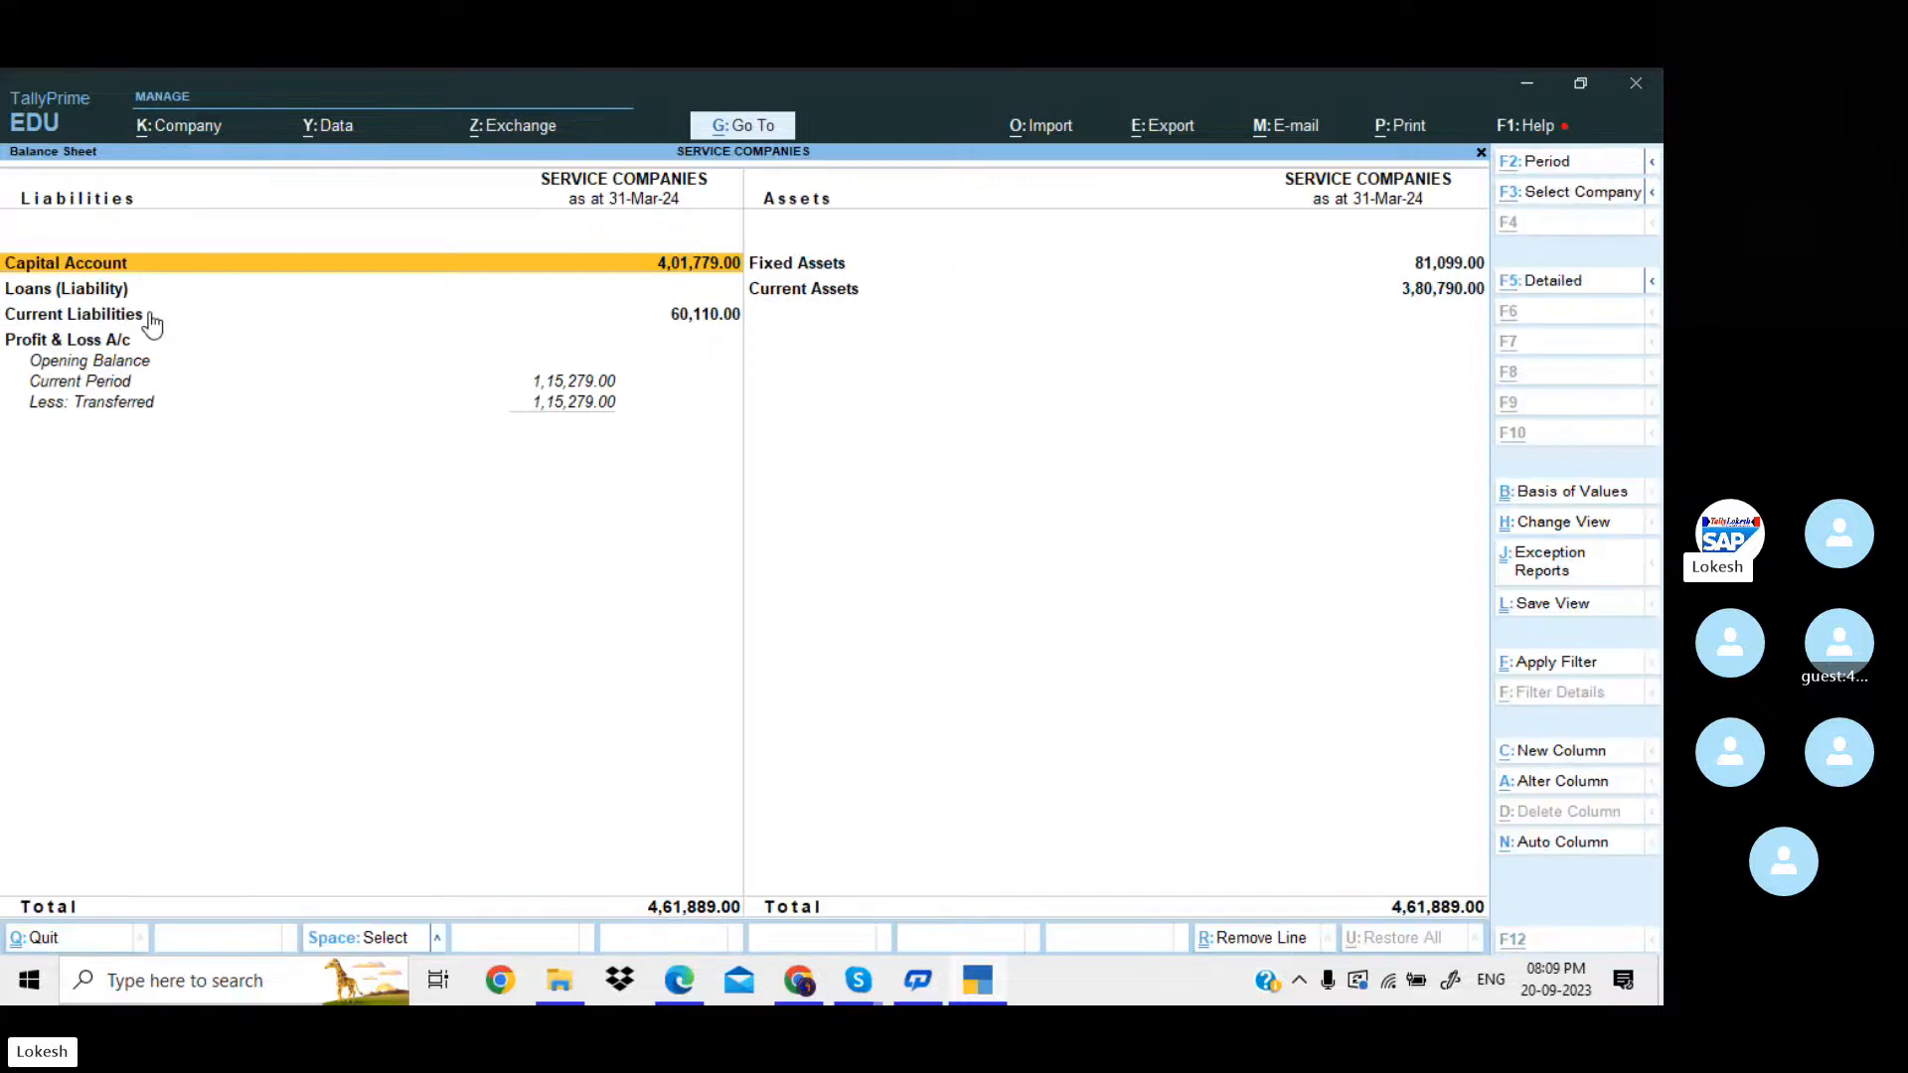
pyautogui.hotkey('alt', 'F5')
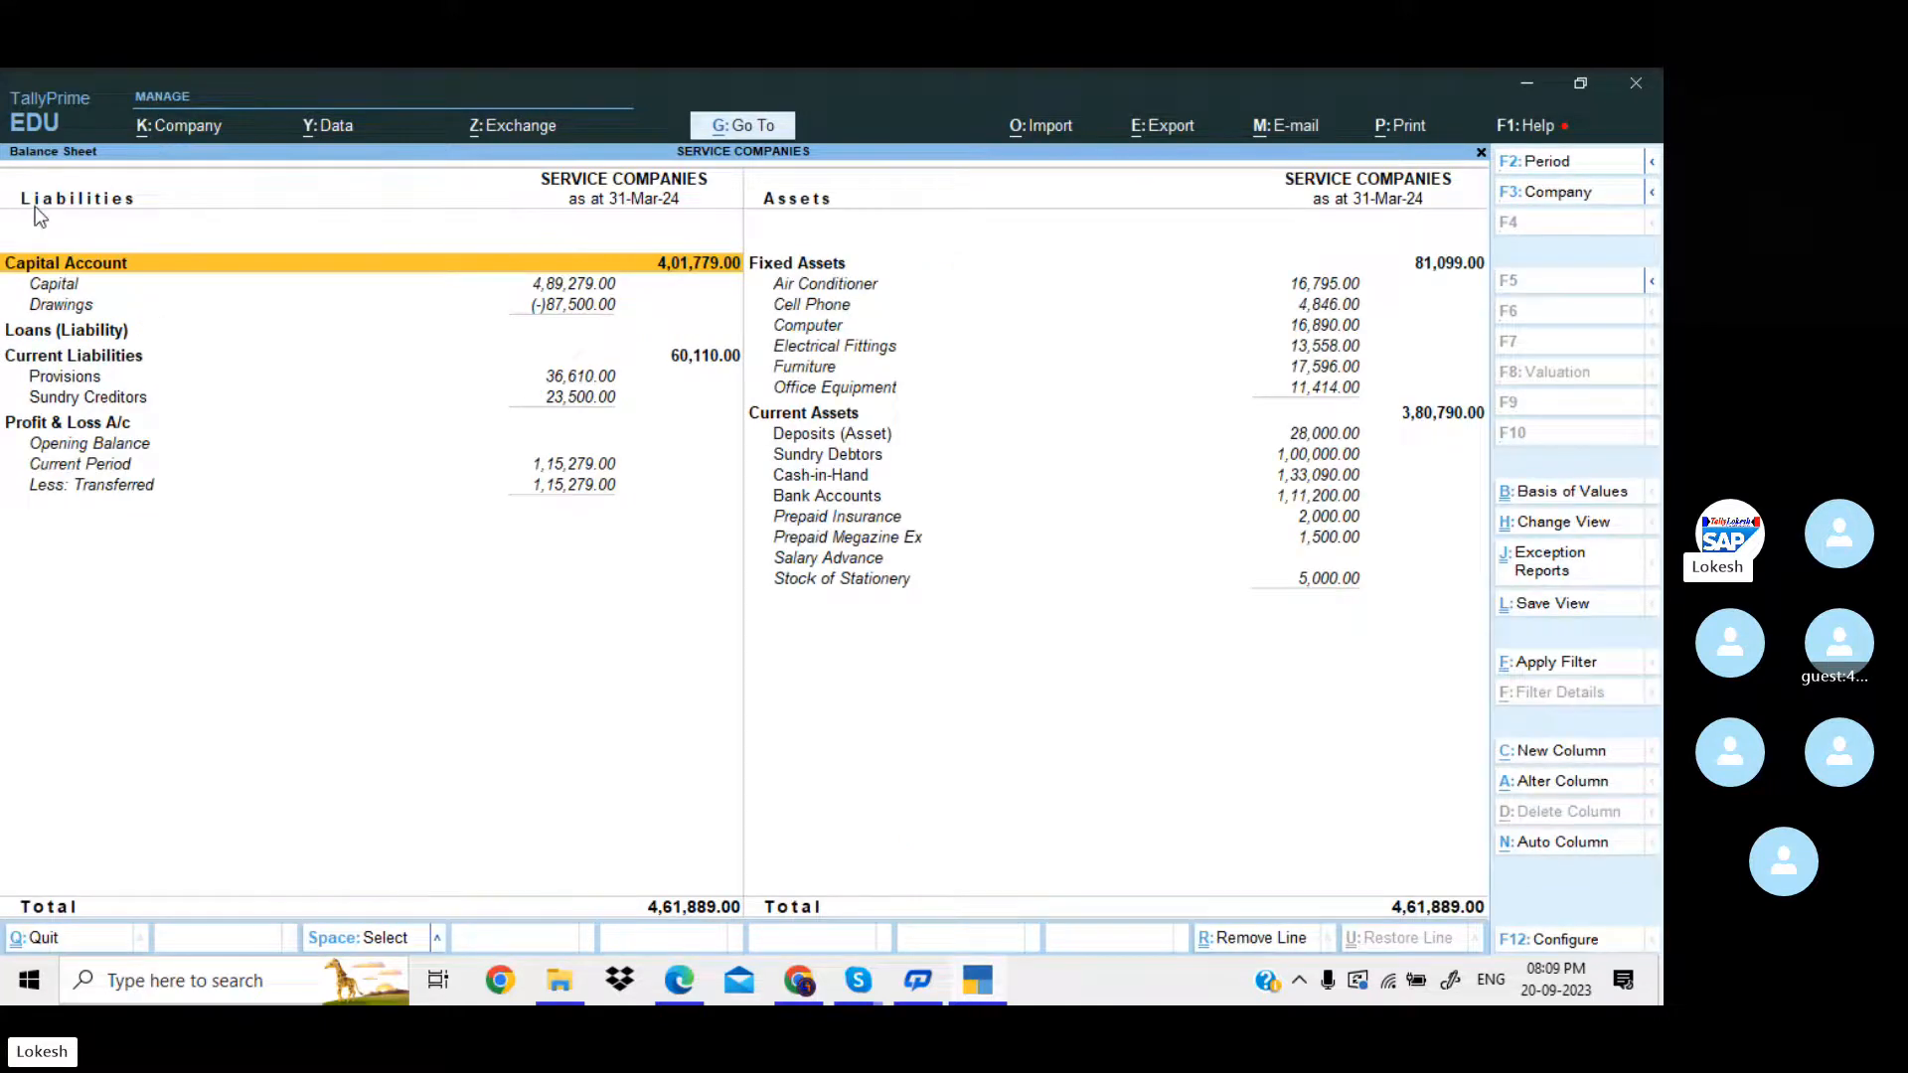
pyautogui.press('Down')
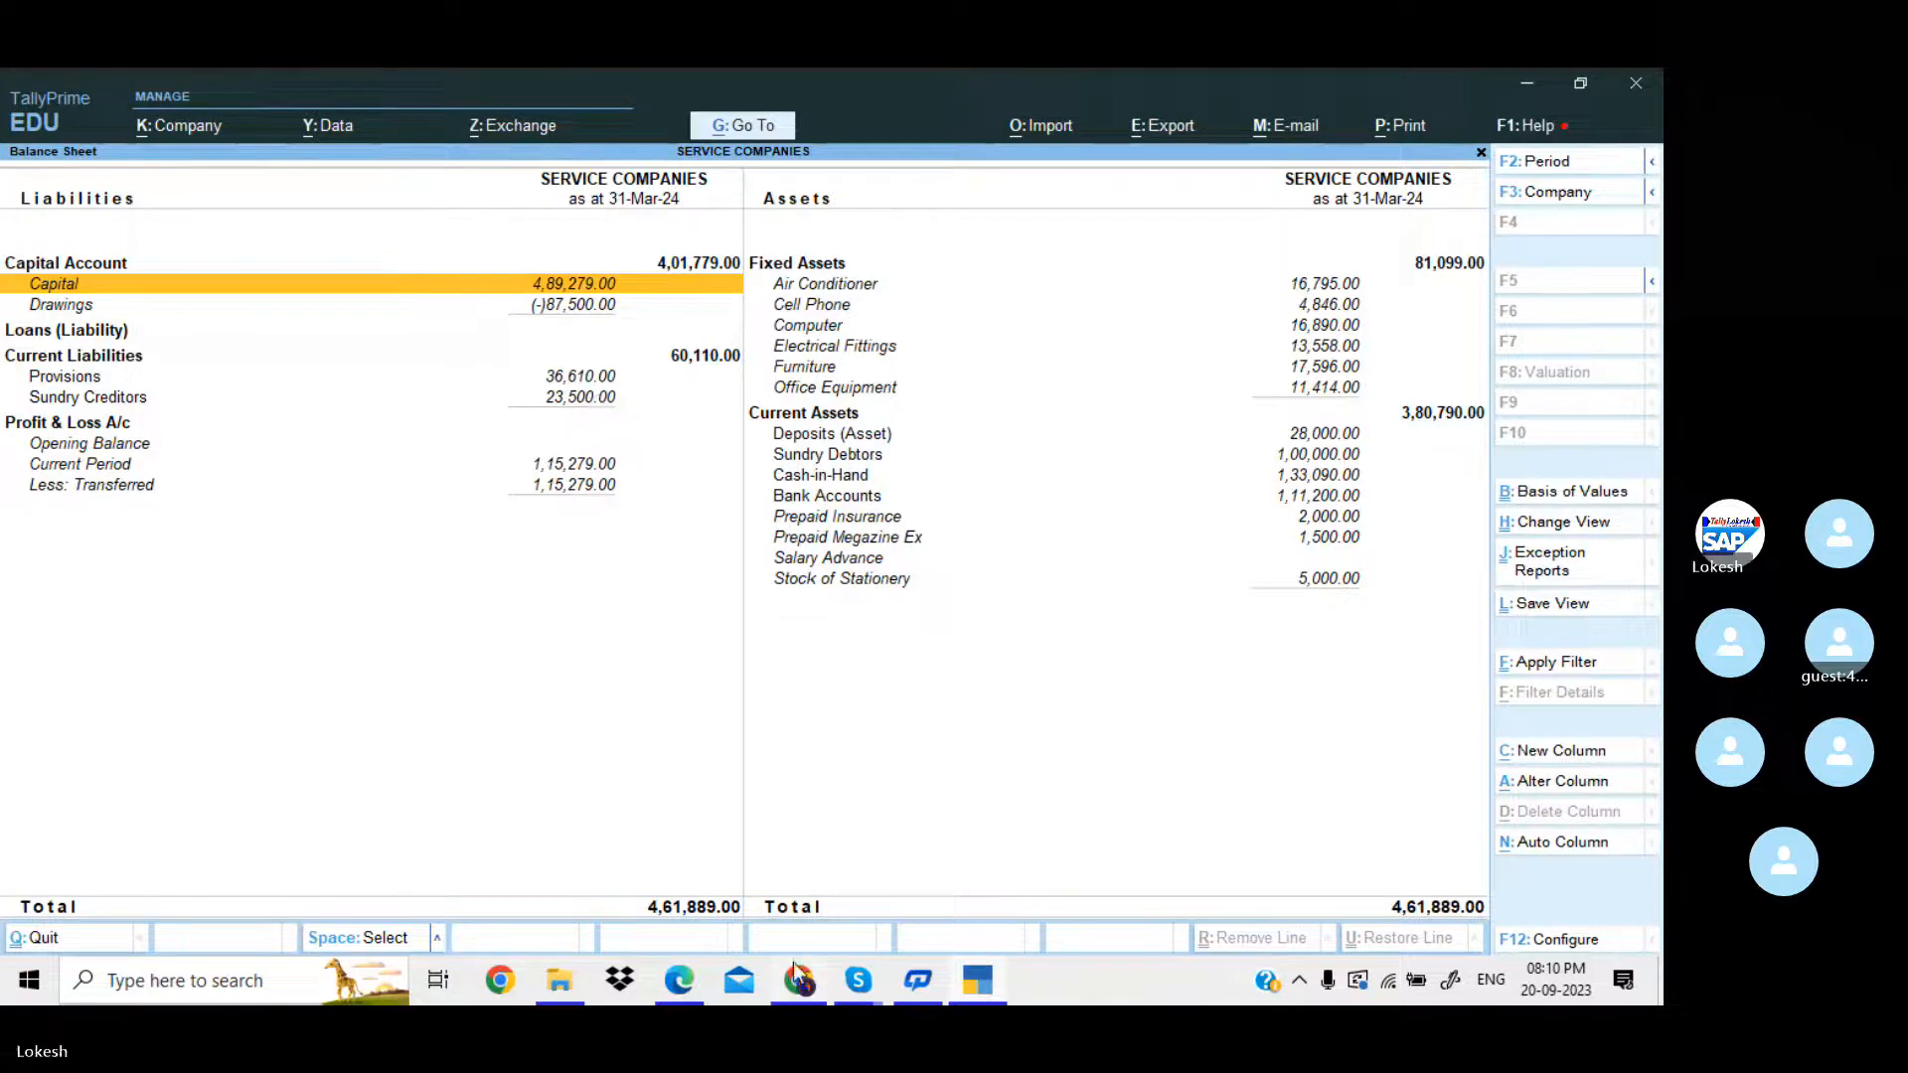
# Switch to the PDF in Edge and find the page 15 notes on transferring stationery stock and profit to Capital A/c.
pyautogui.click(686, 981)
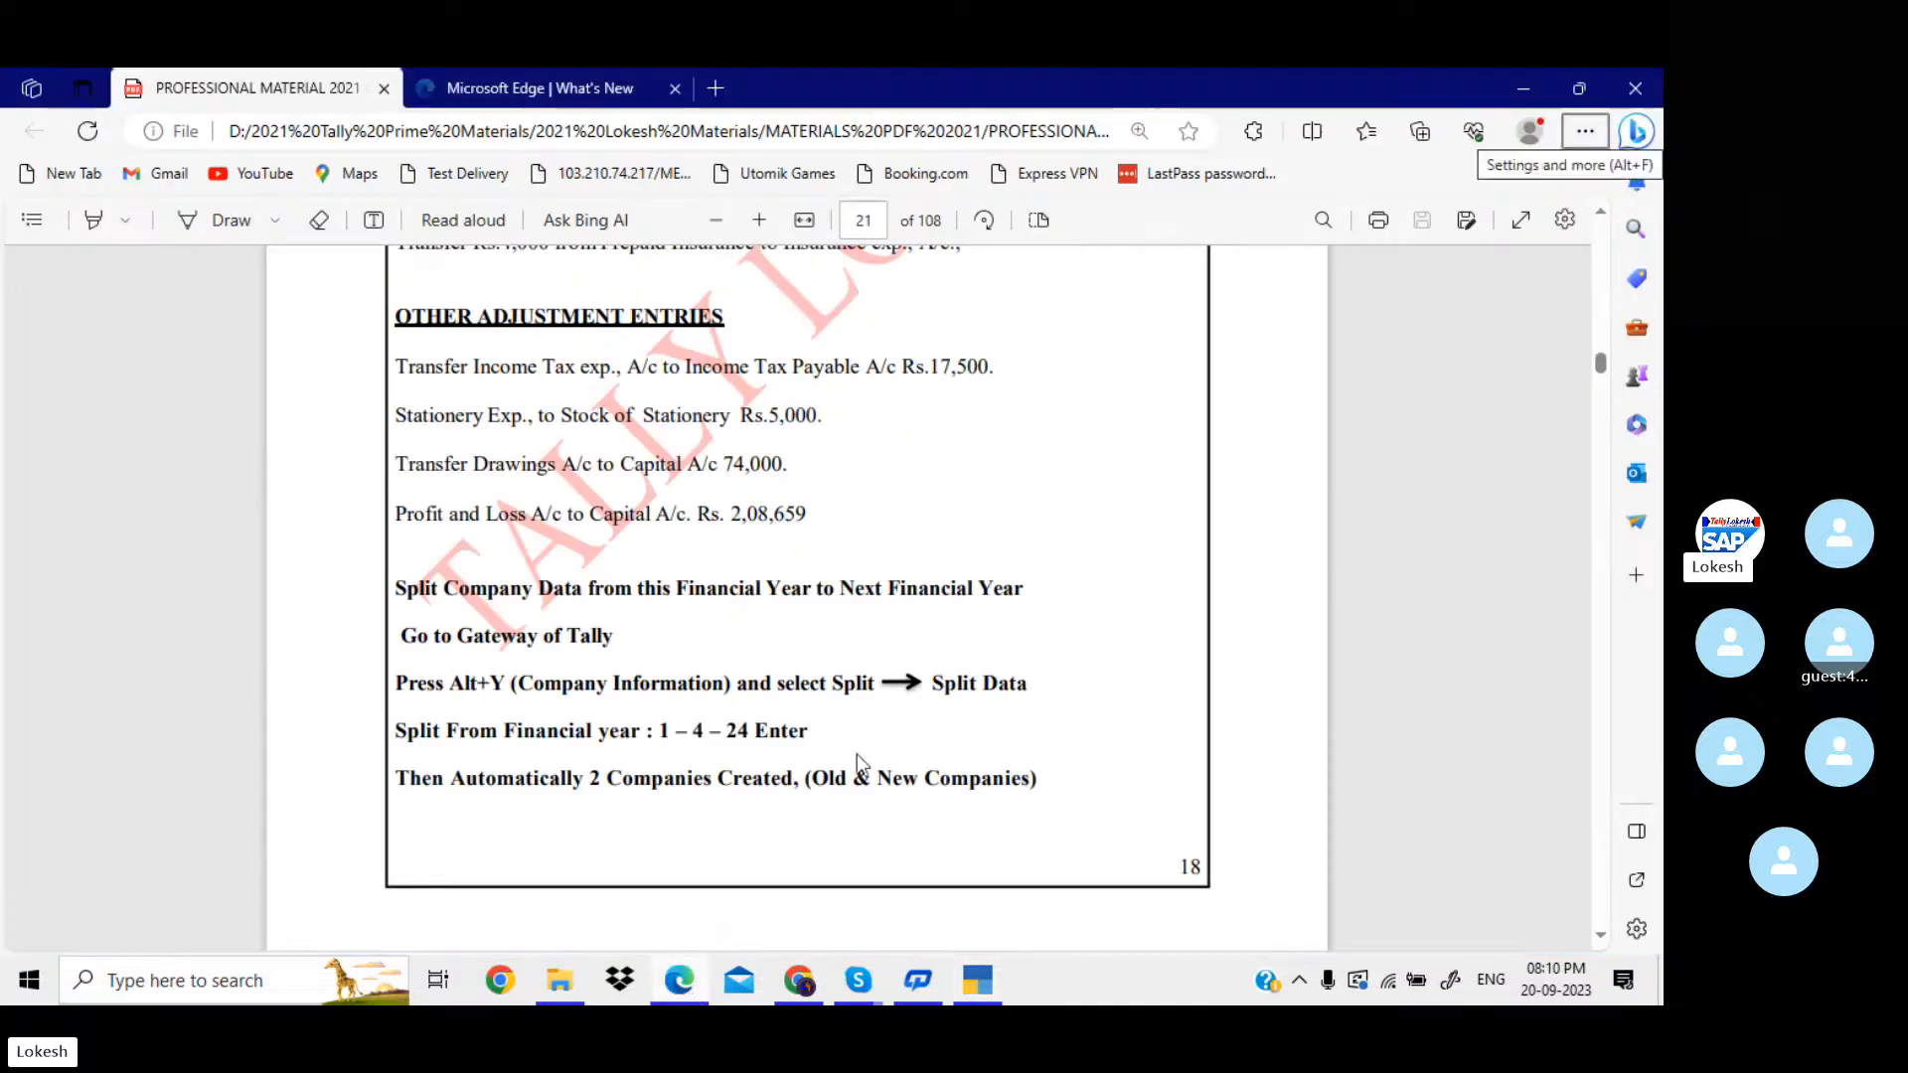
pyautogui.hotkey('alt', 'f')
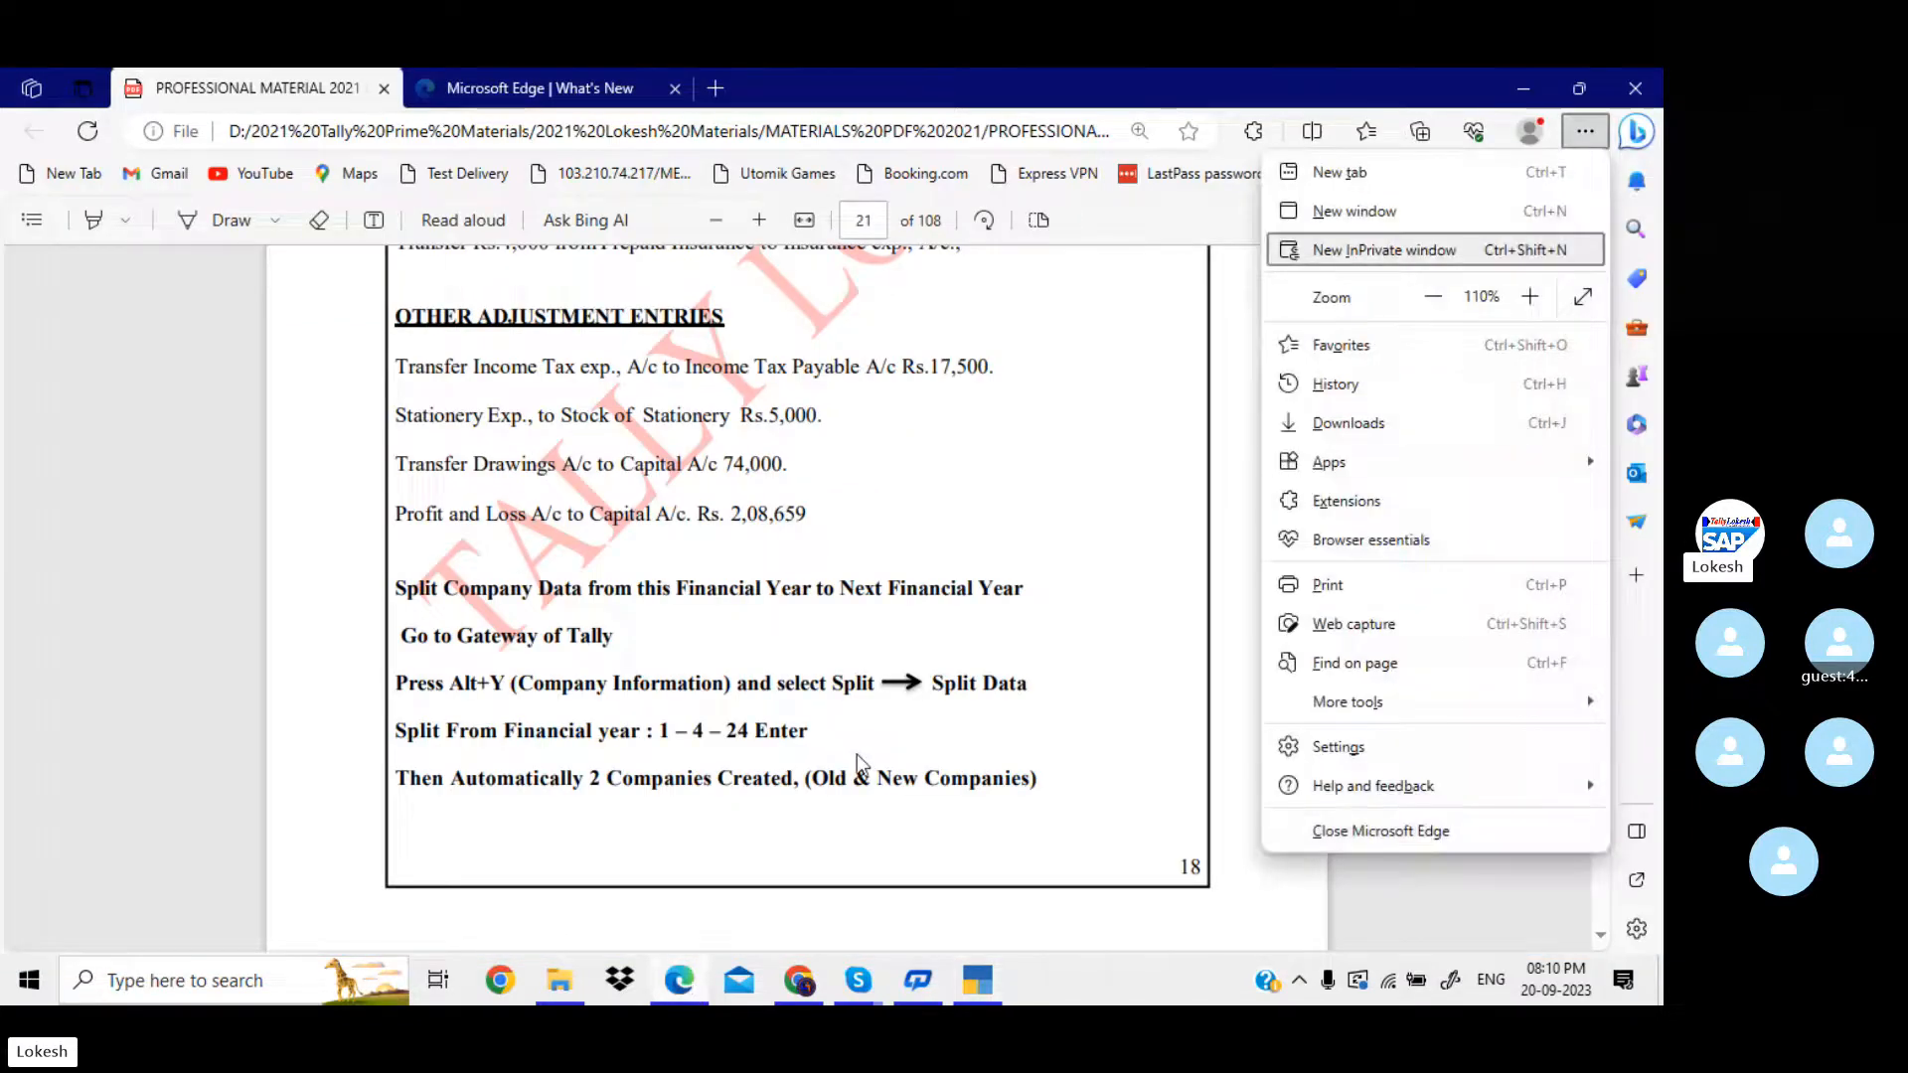
pyautogui.click(1086, 534)
pyautogui.scroll(1, 1089, 536)
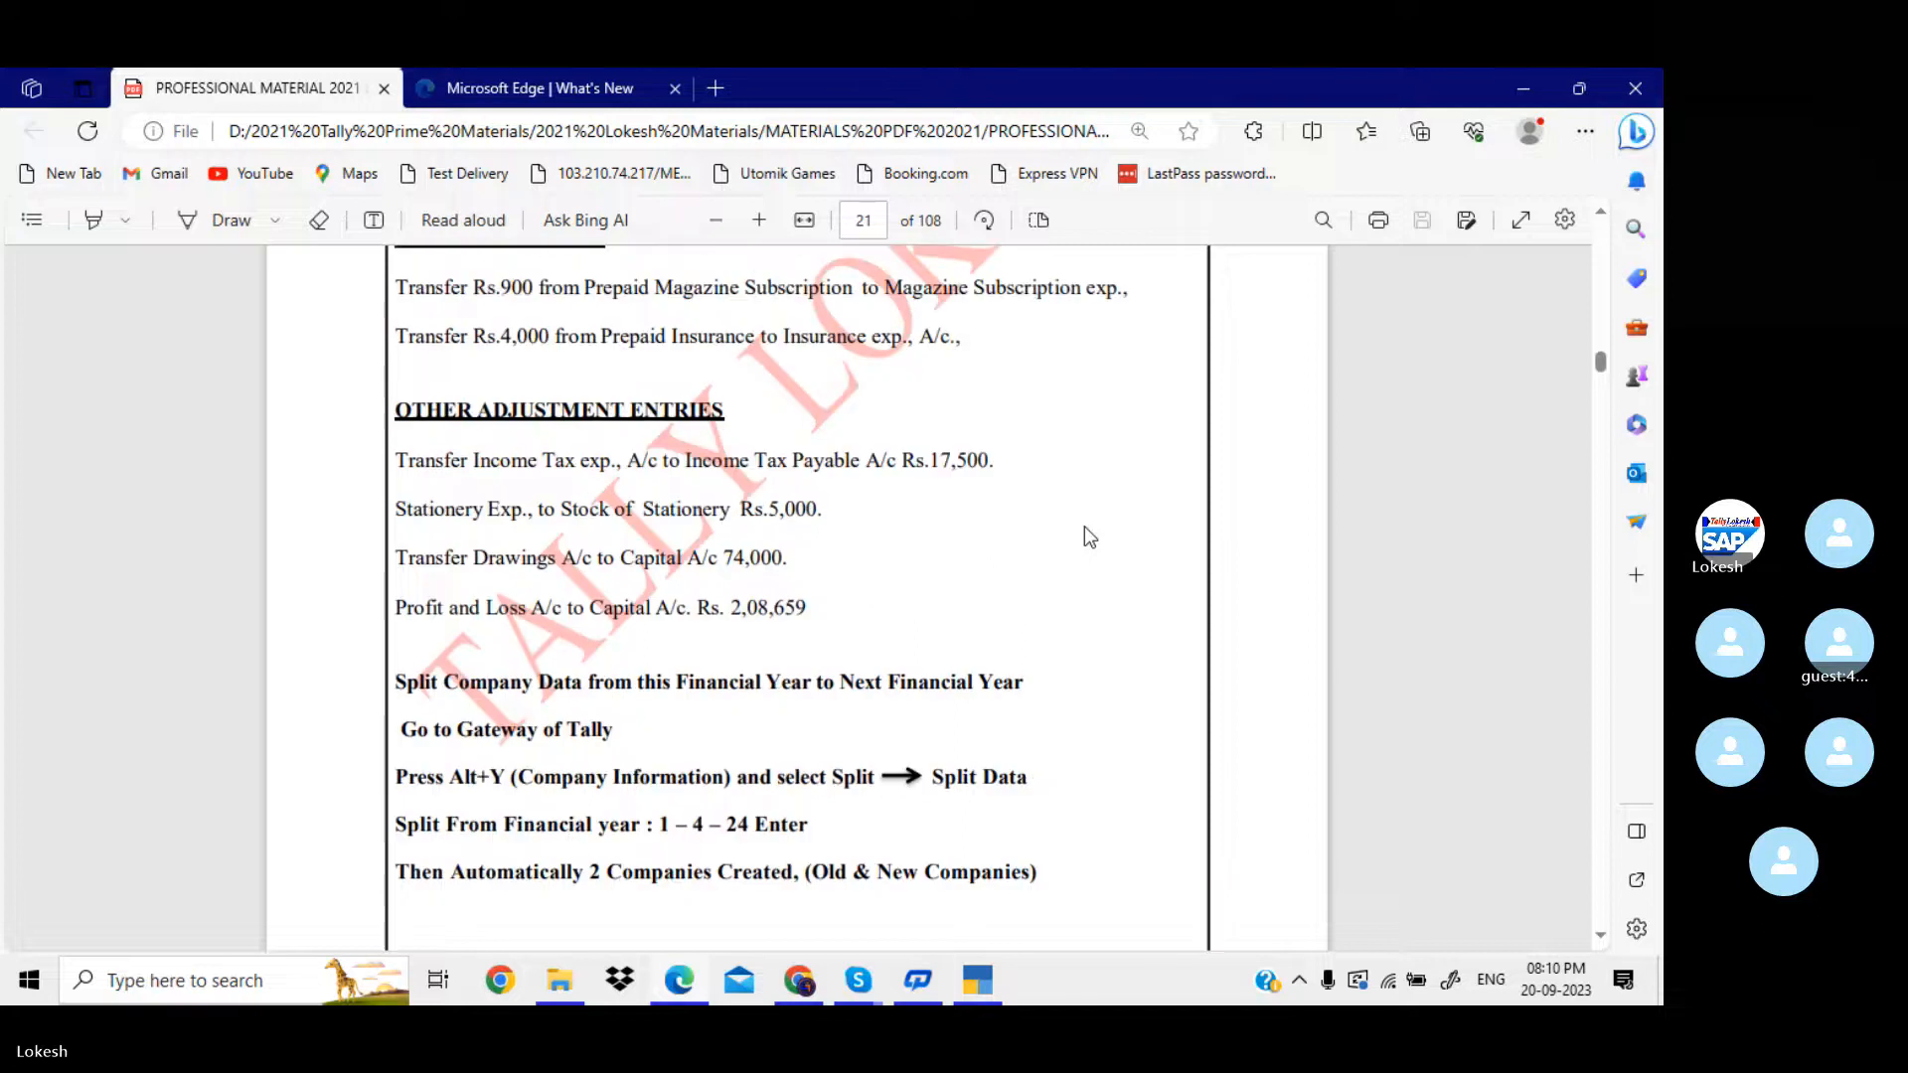
pyautogui.scroll(20, 1084, 528)
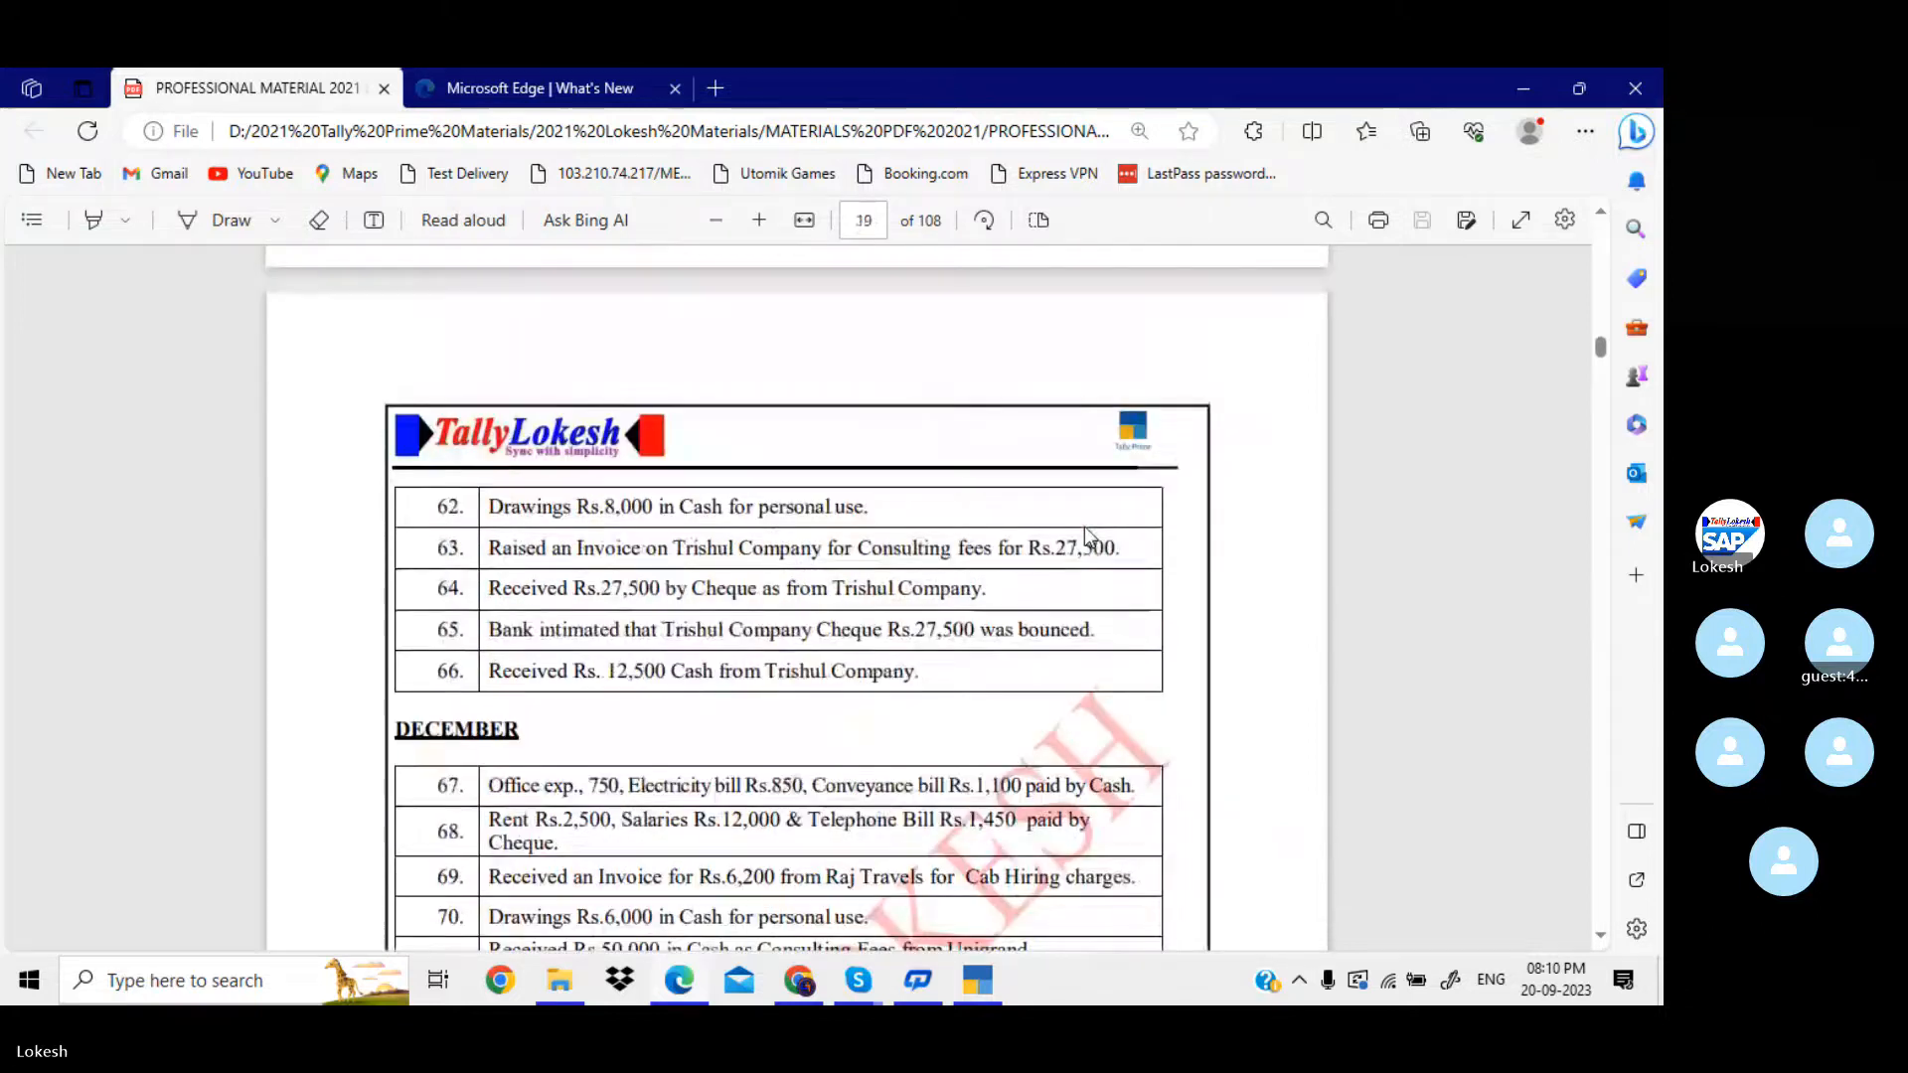
pyautogui.scroll(20, 1086, 534)
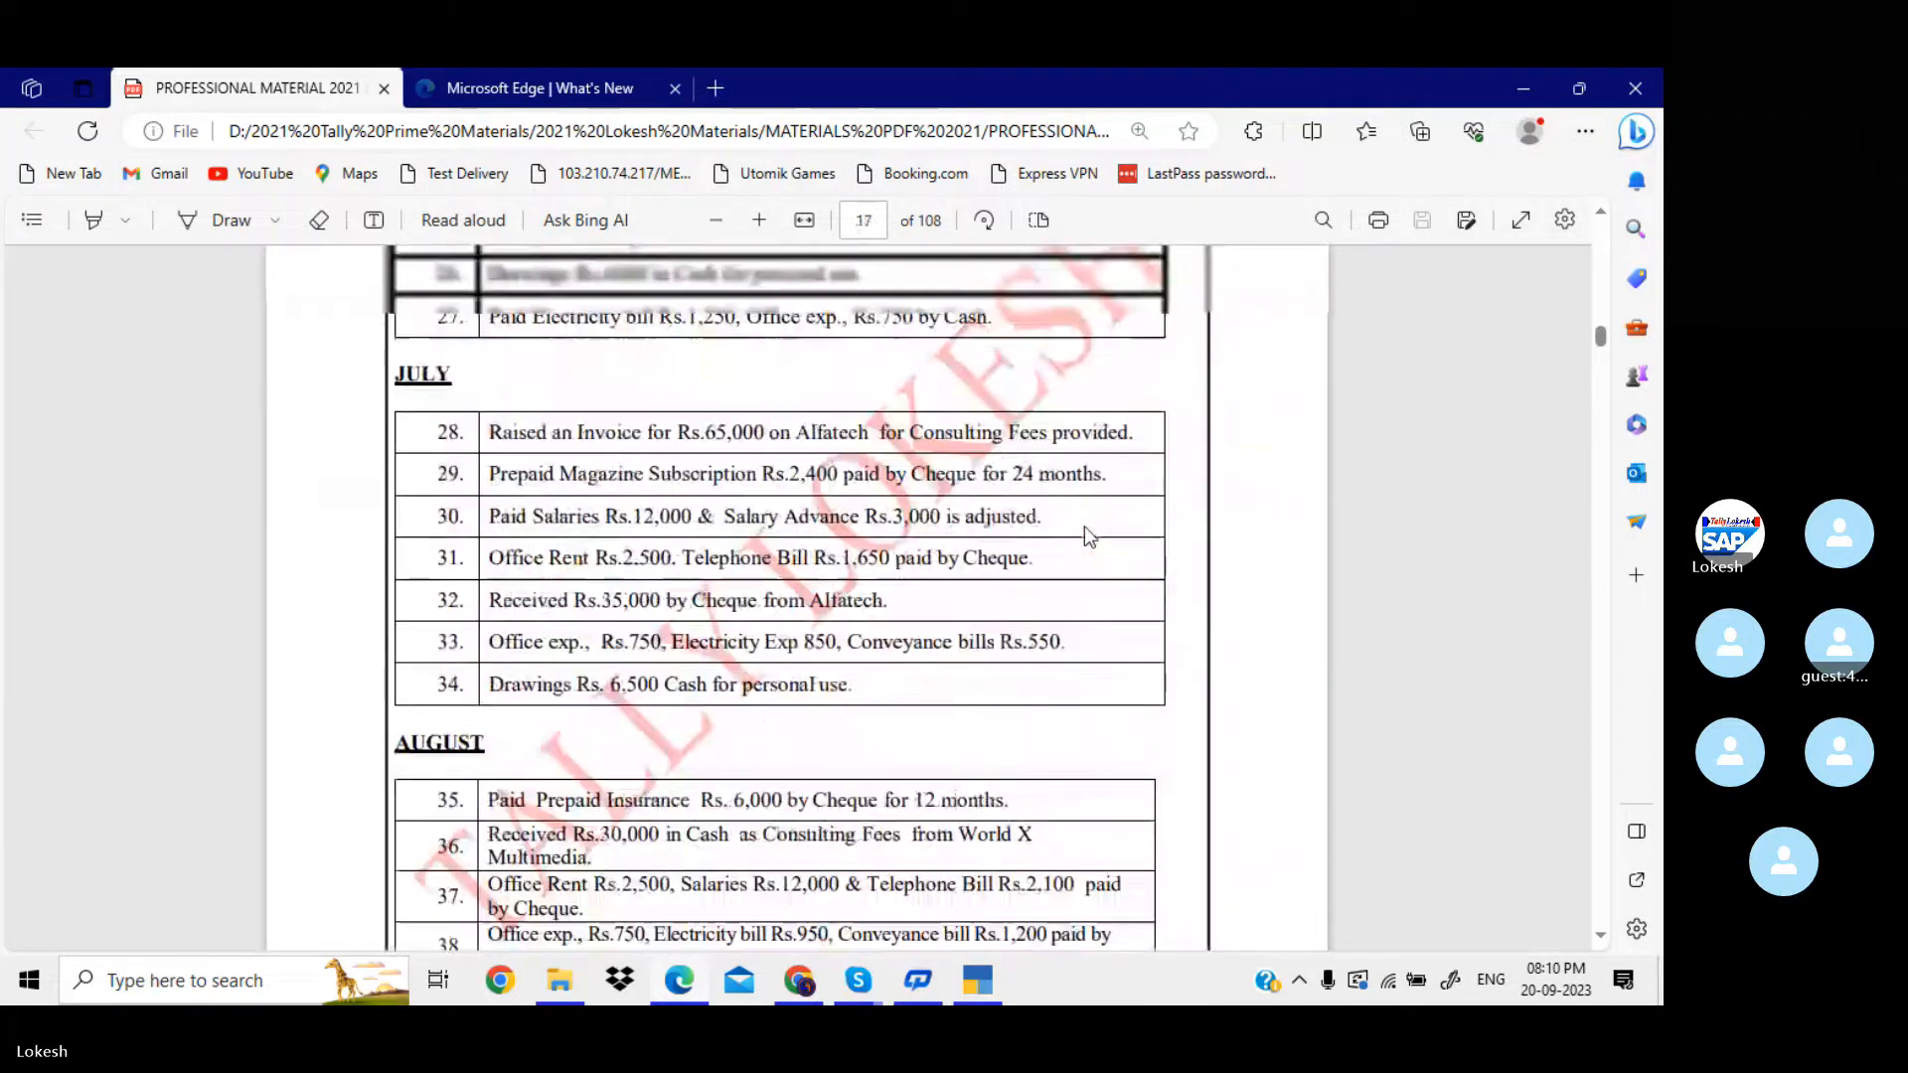
pyautogui.scroll(20, 1086, 536)
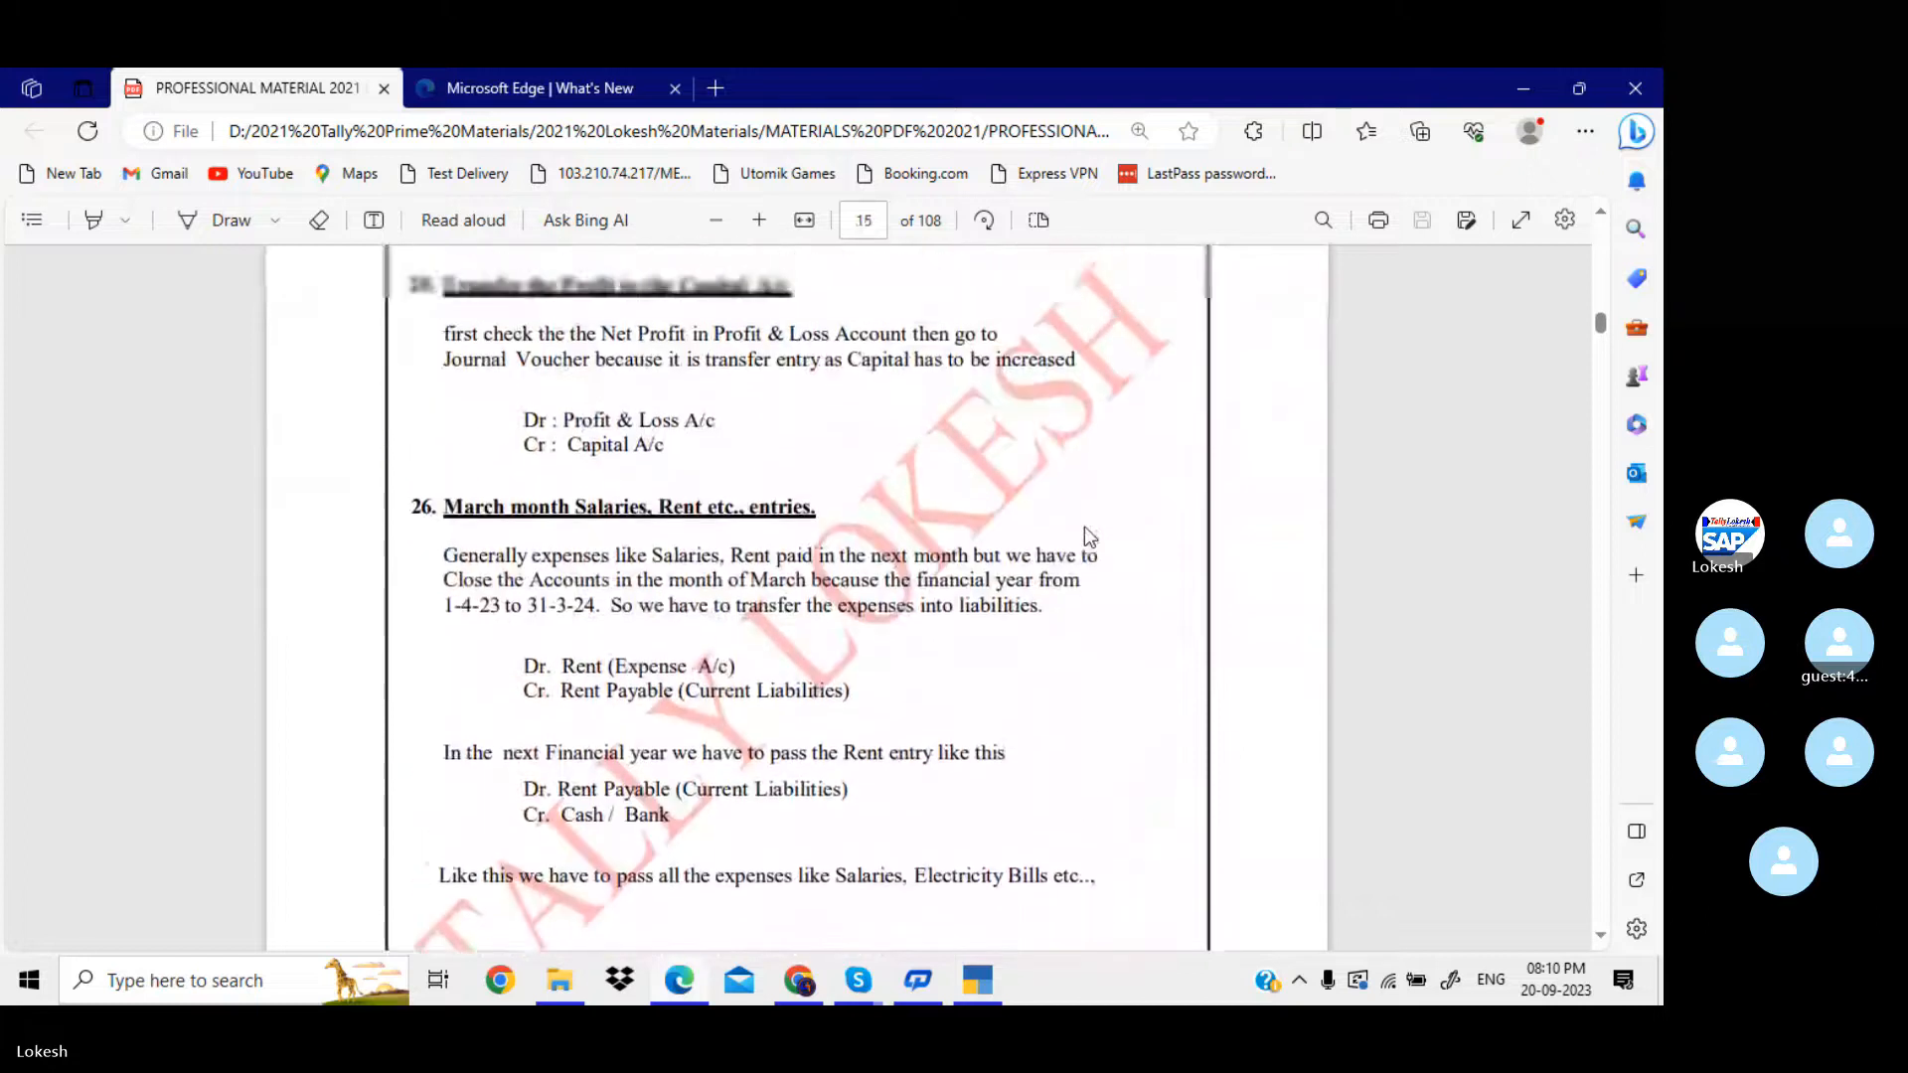
pyautogui.scroll(3, 1085, 532)
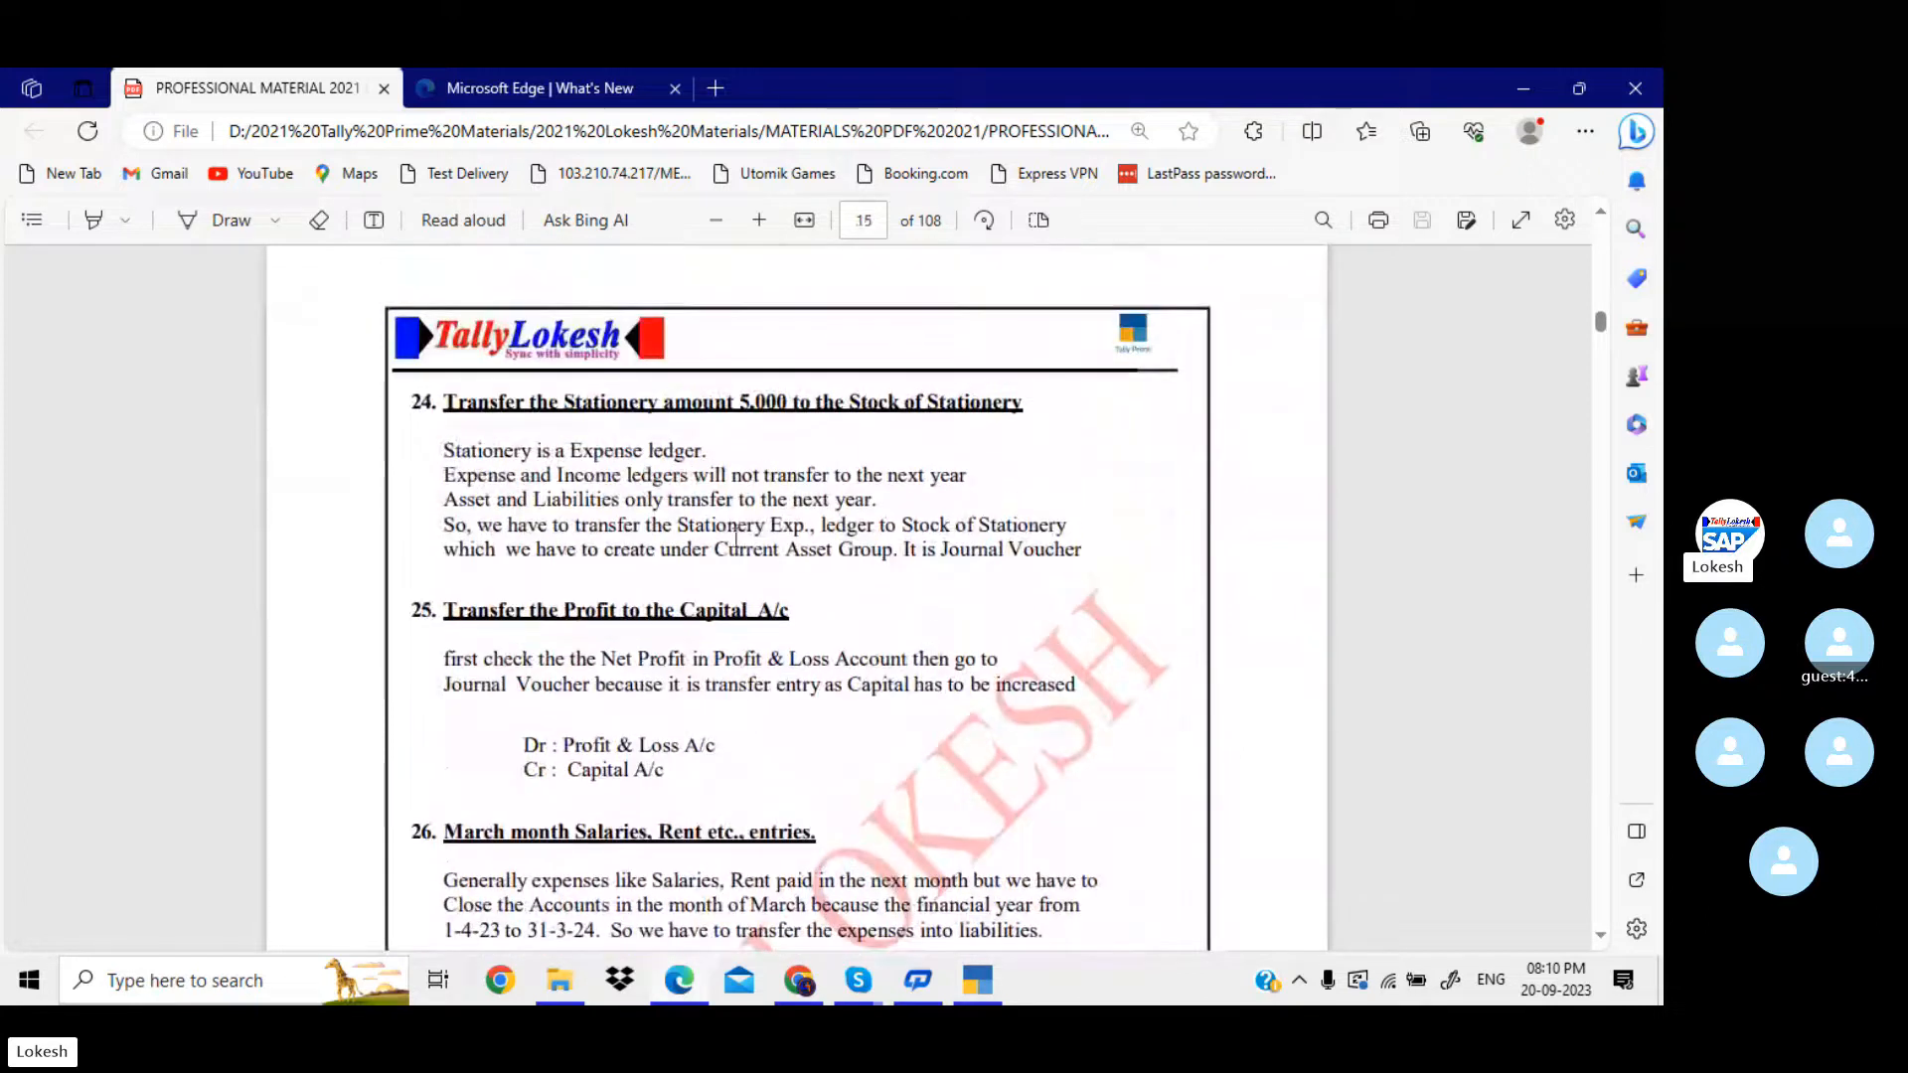
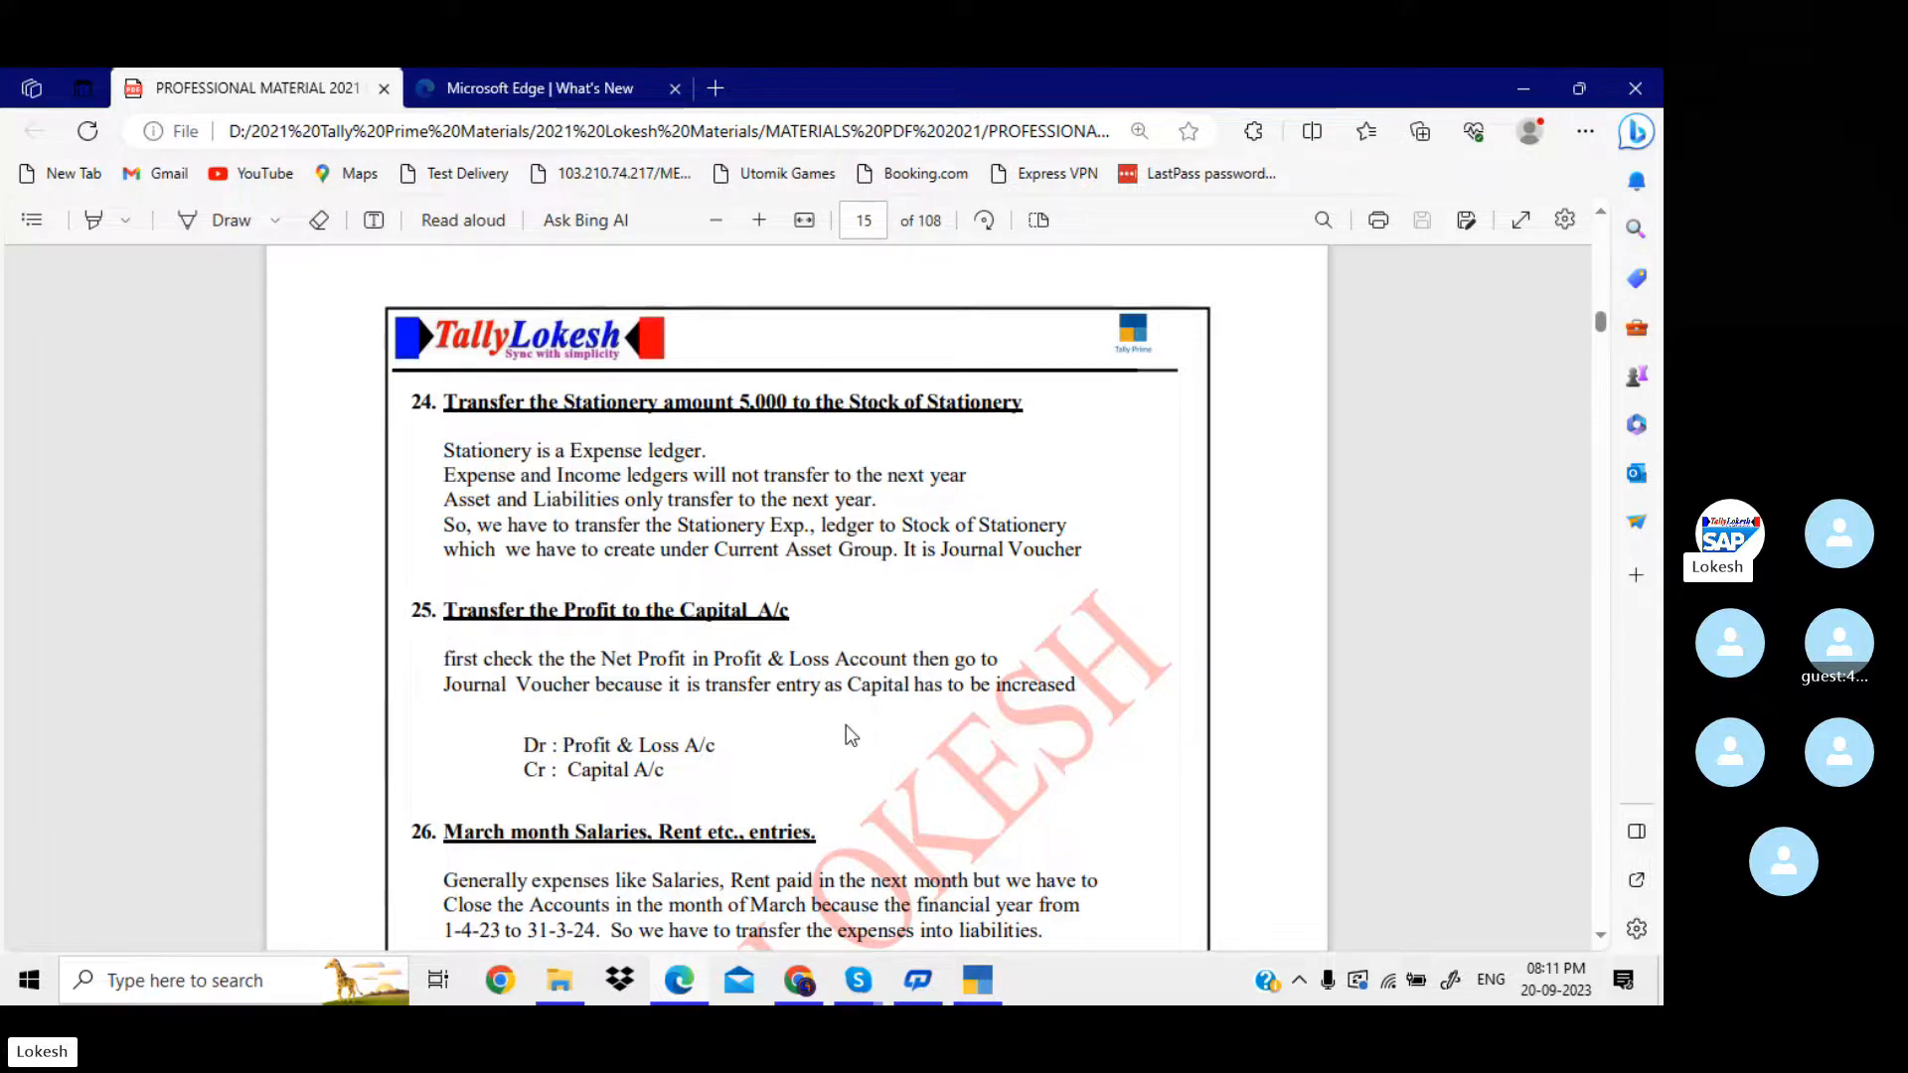
# Review the PDF notes on the profit transfer and March rent entries, highlighting the Rent Payable and Cash / Bank entry lines.
pyautogui.scroll(-3, 849, 735)
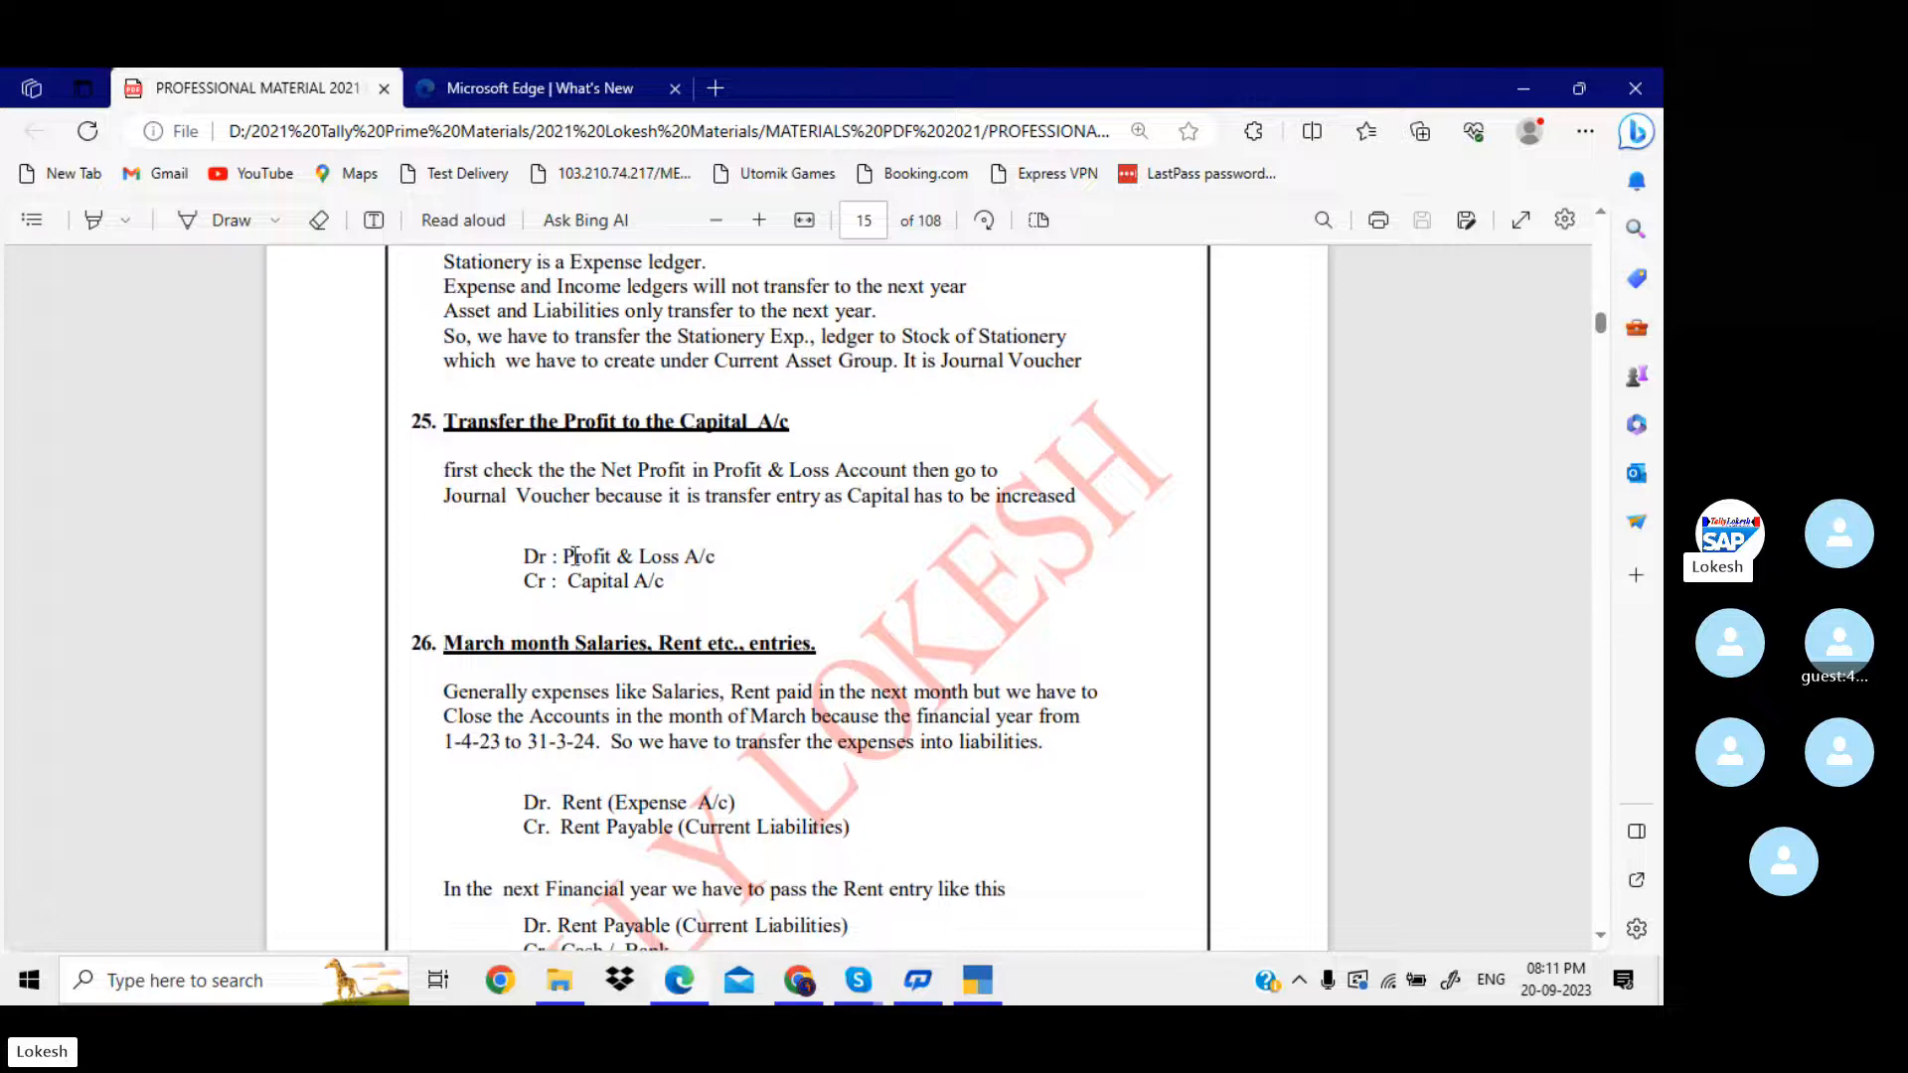
pyautogui.moveTo(524, 556); pyautogui.dragTo(697, 584)
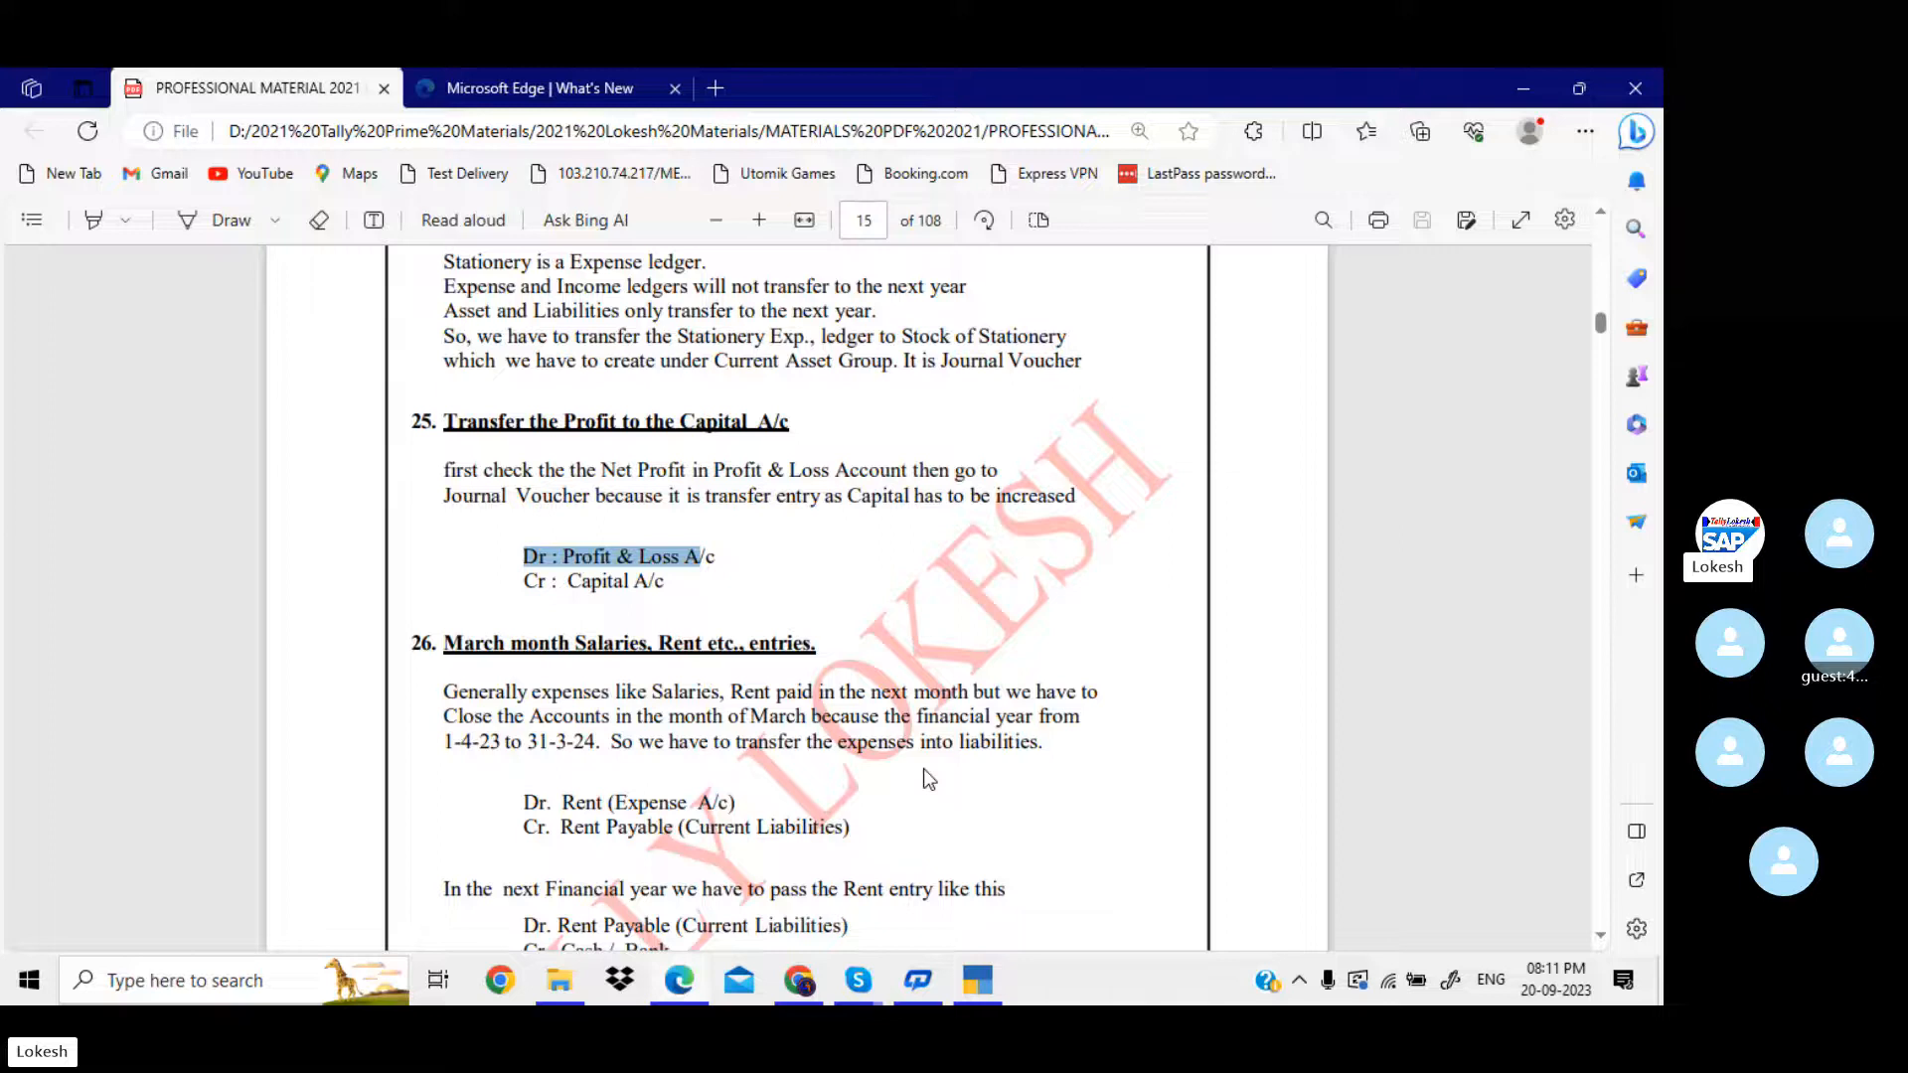
pyautogui.scroll(-2, 770, 742)
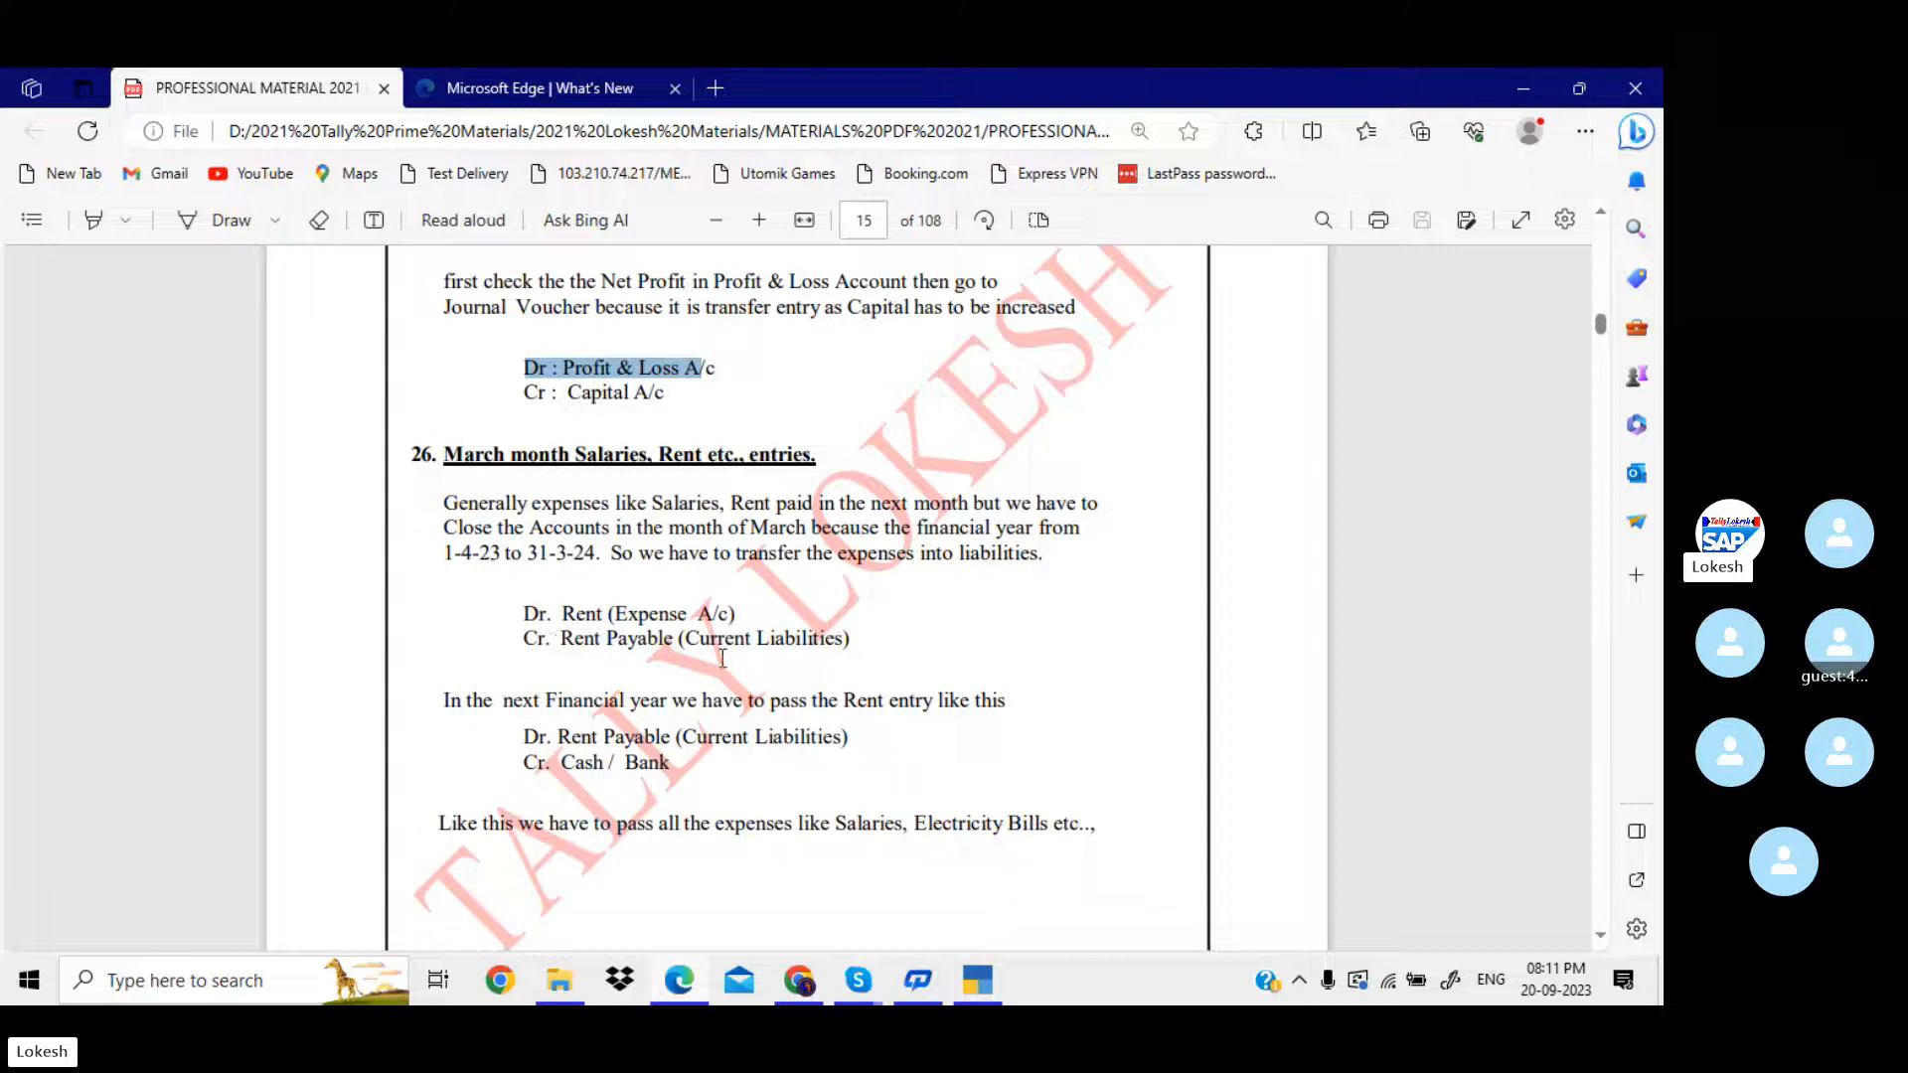
pyautogui.click(844, 636)
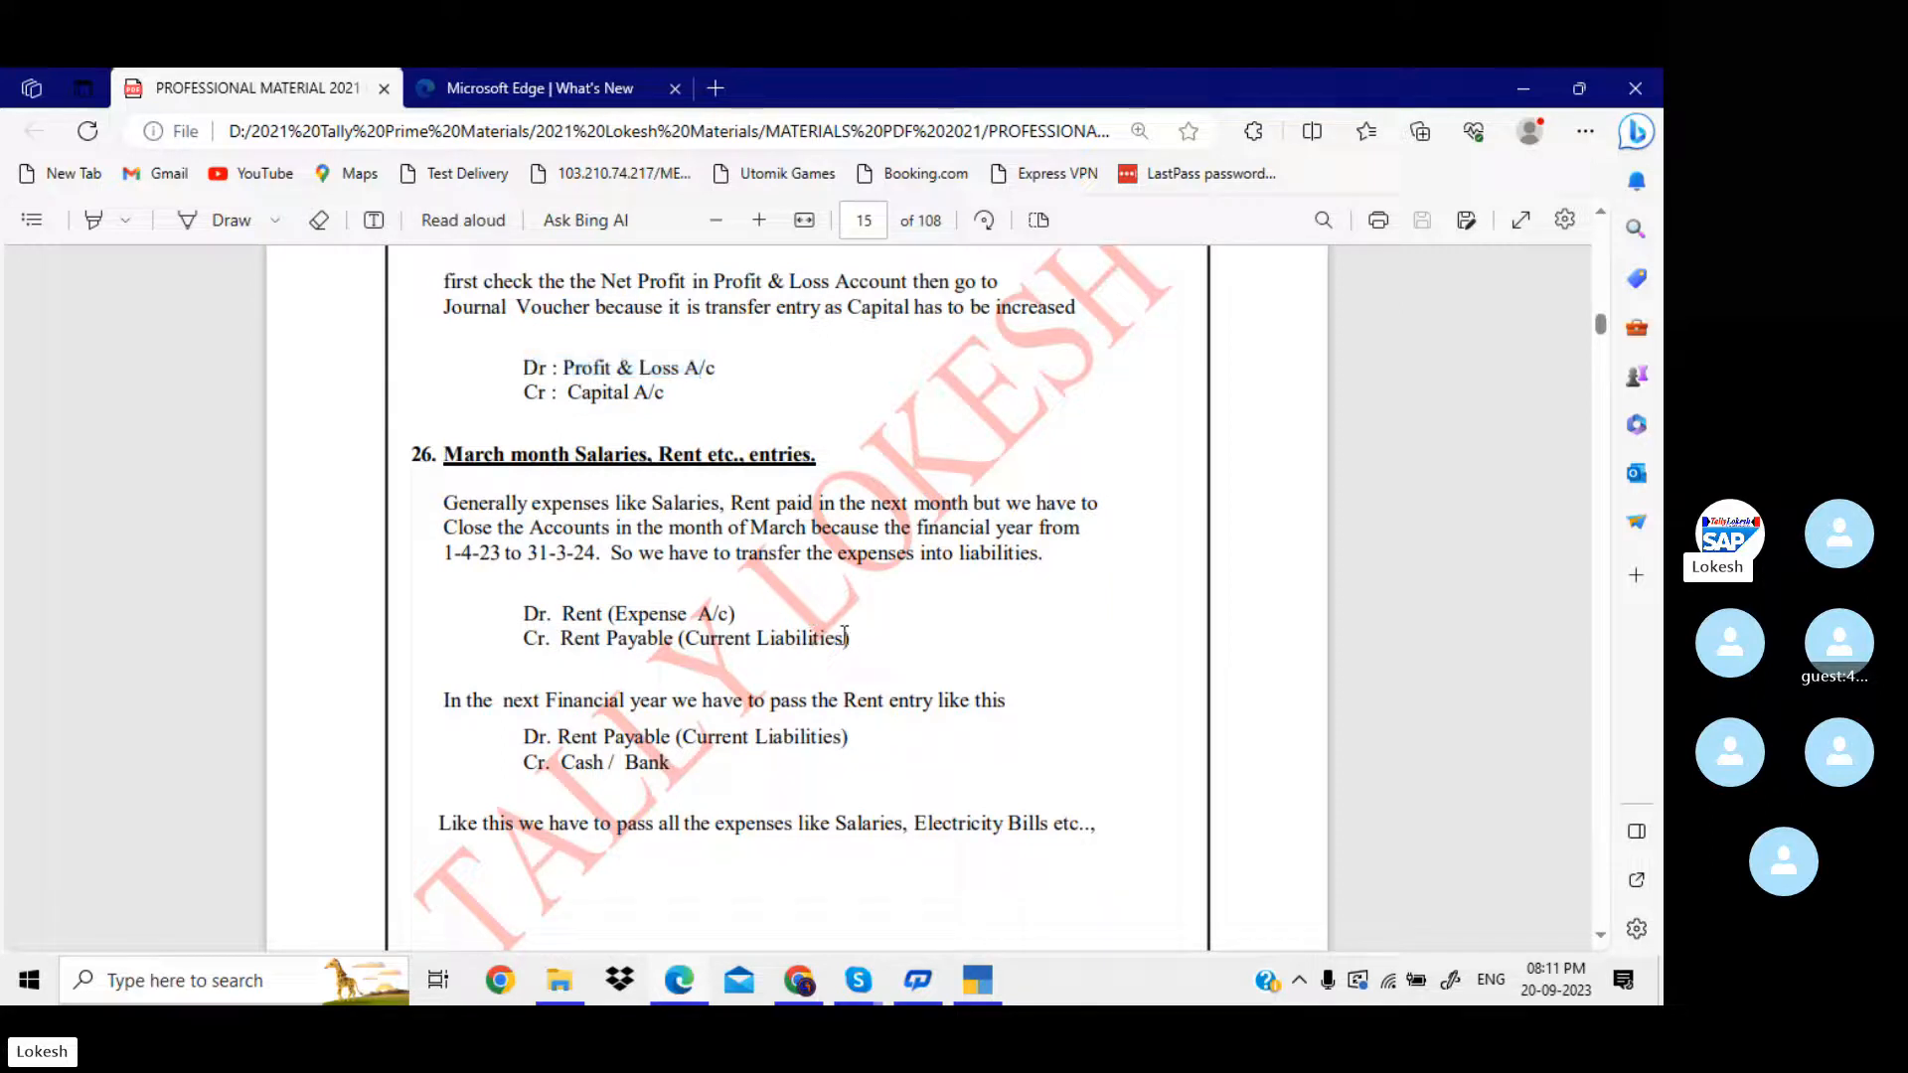
pyautogui.moveTo(845, 636); pyautogui.dragTo(543, 611)
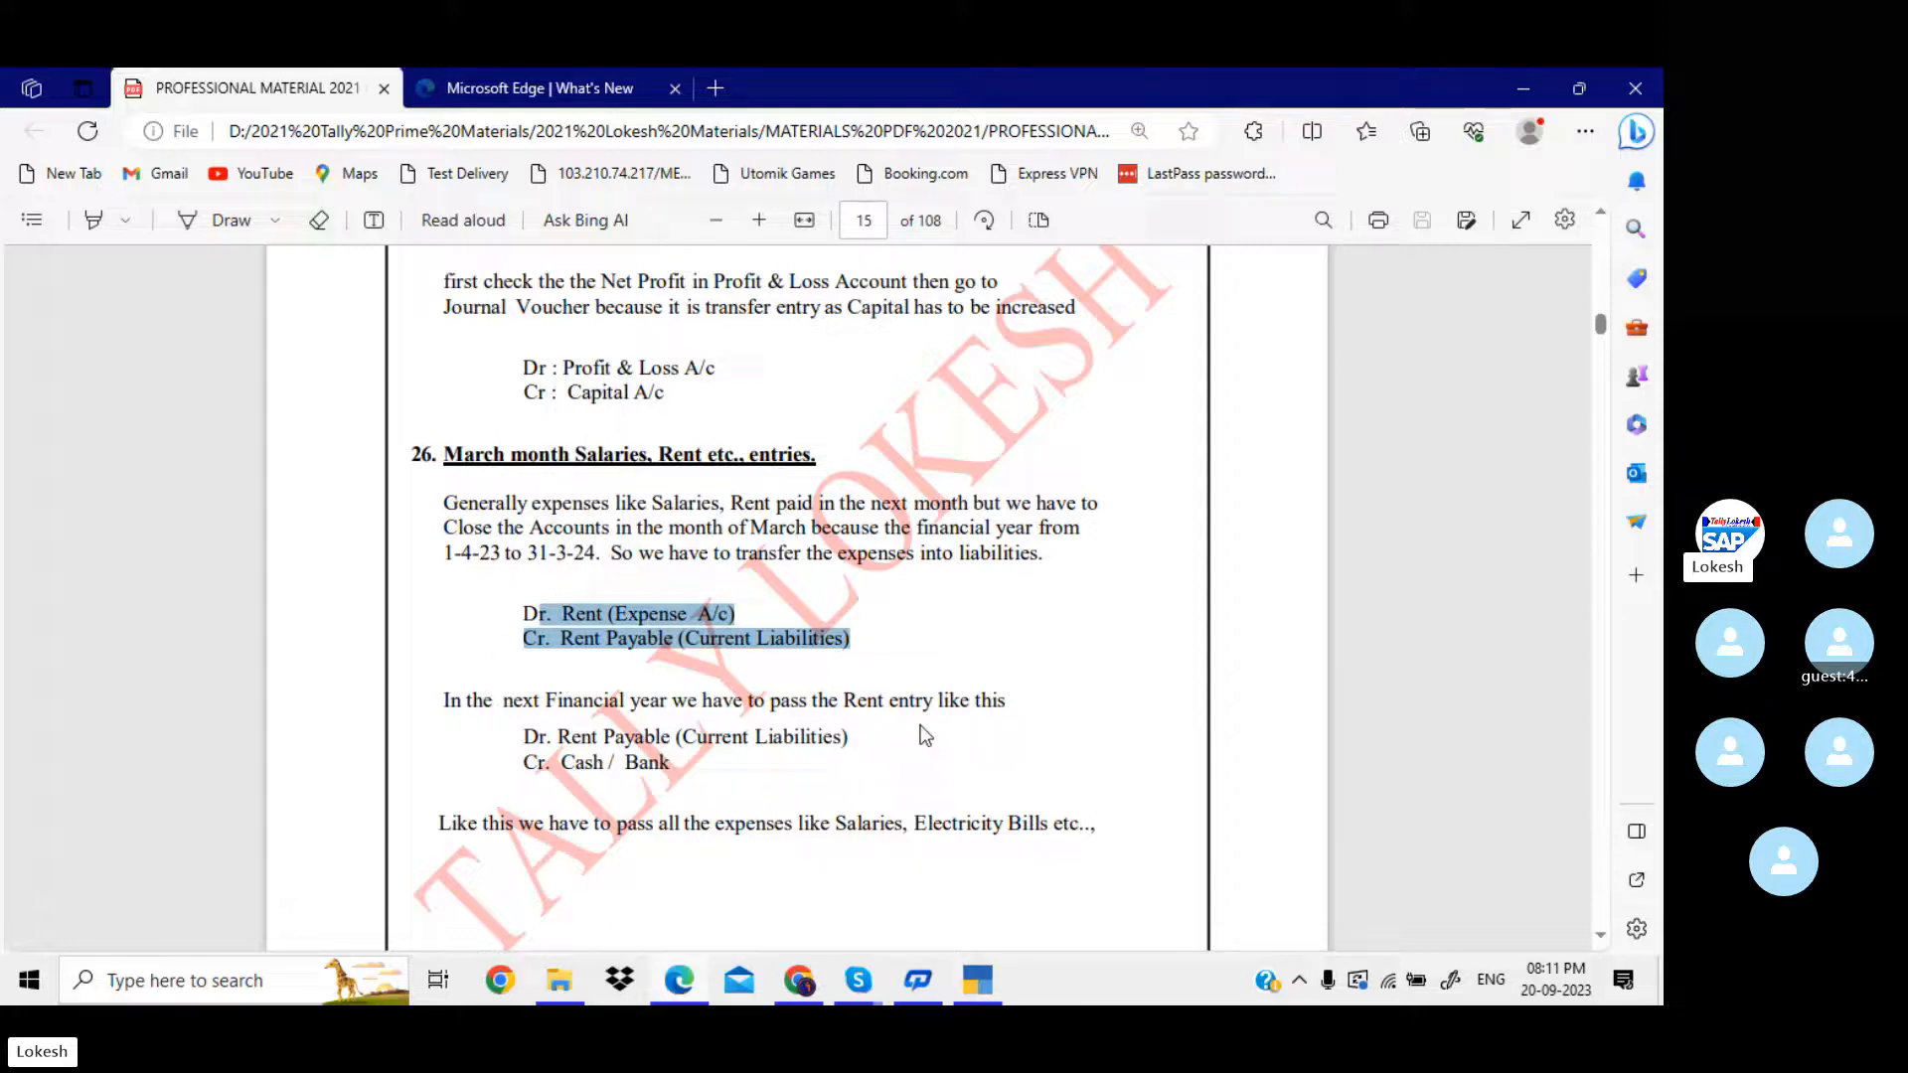
pyautogui.click(519, 752)
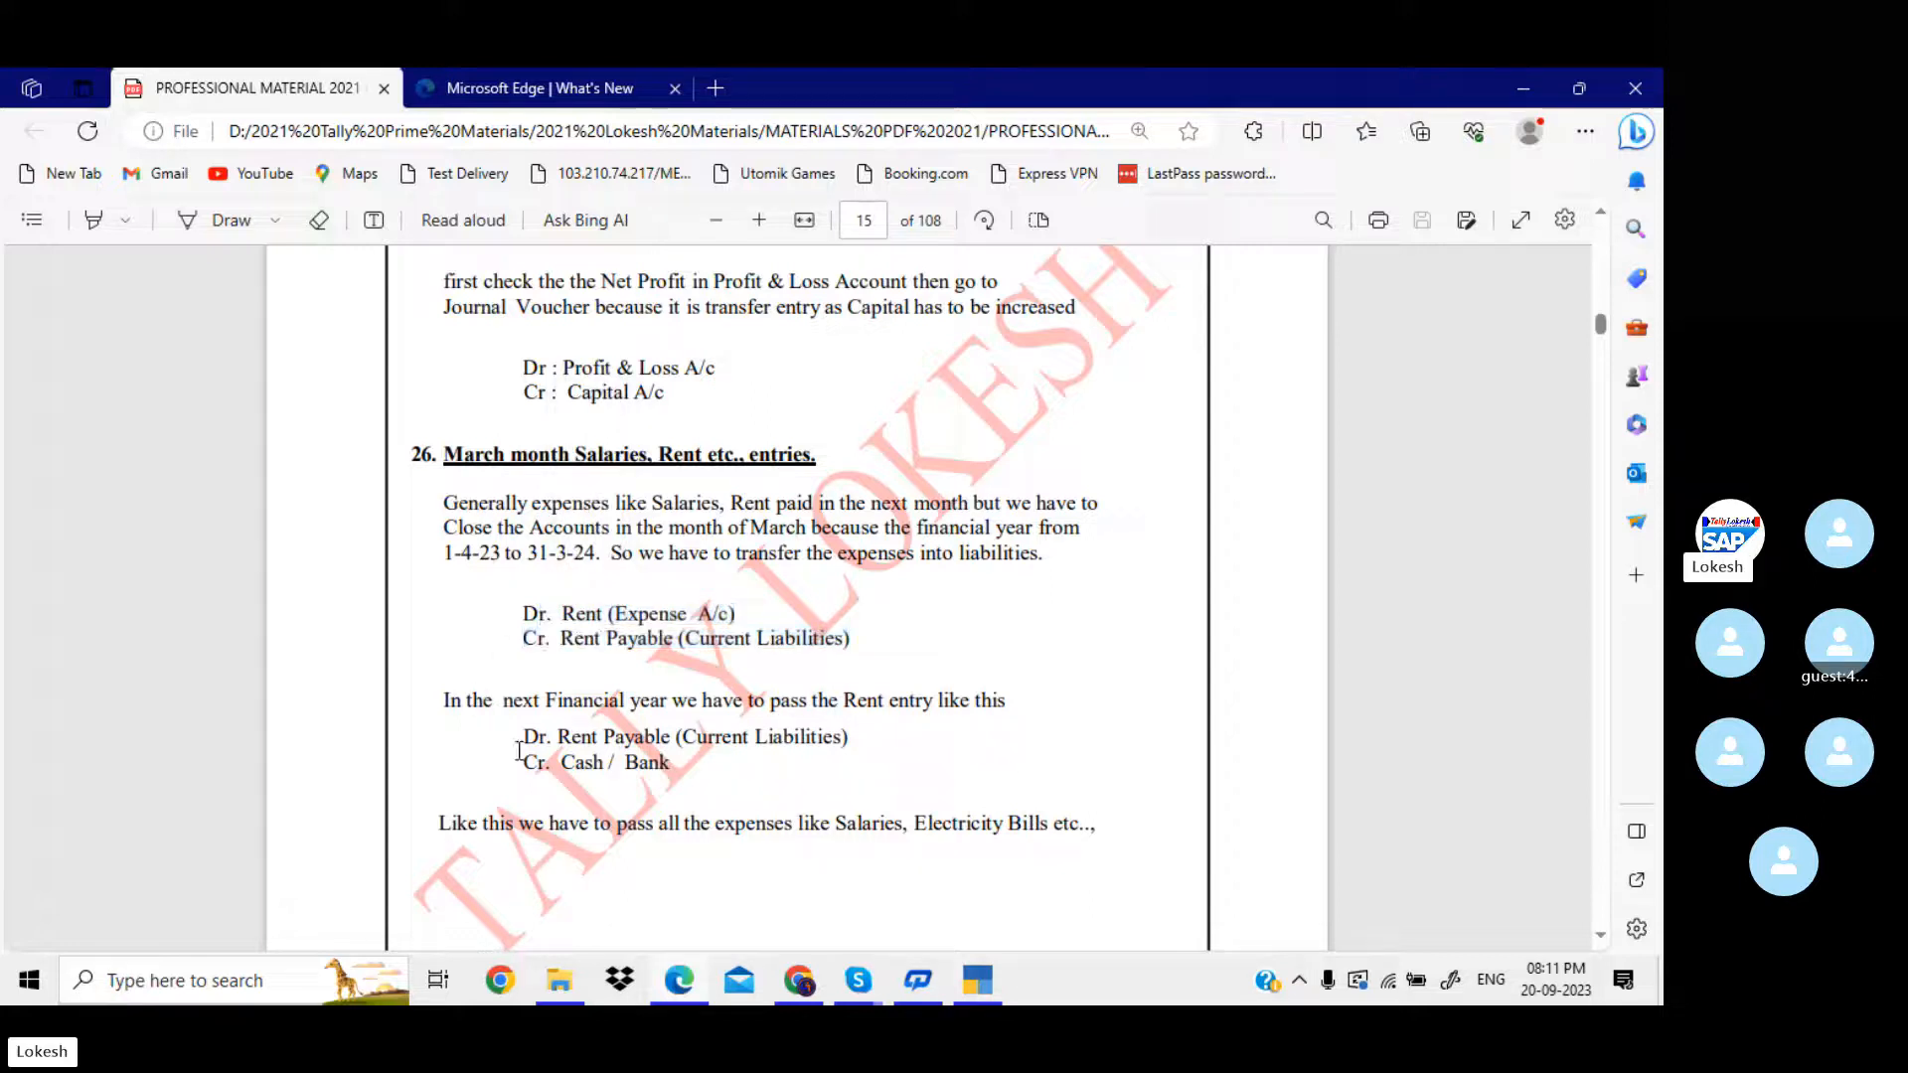
pyautogui.moveTo(519, 752)
pyautogui.mouseDown()
pyautogui.moveTo(656, 765)
pyautogui.moveTo(545, 763)
pyautogui.mouseUp()
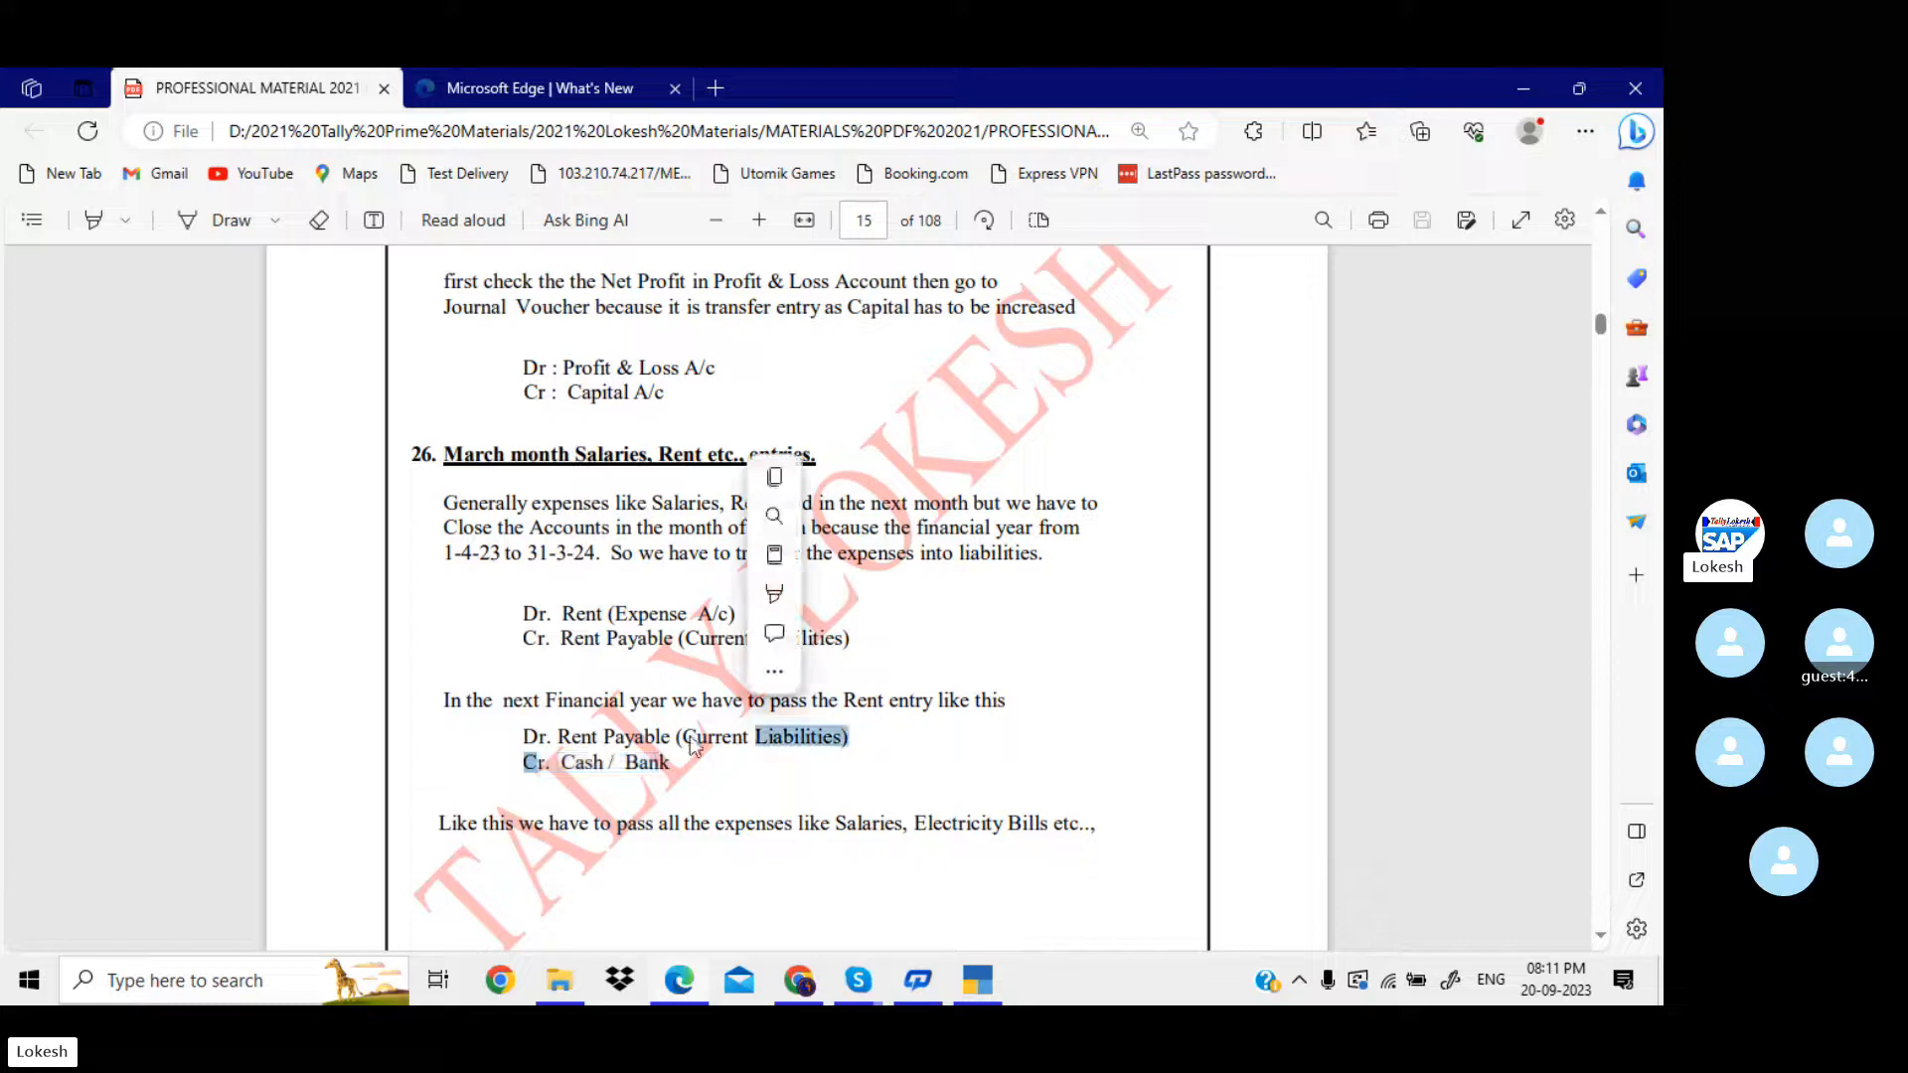
pyautogui.click(656, 780)
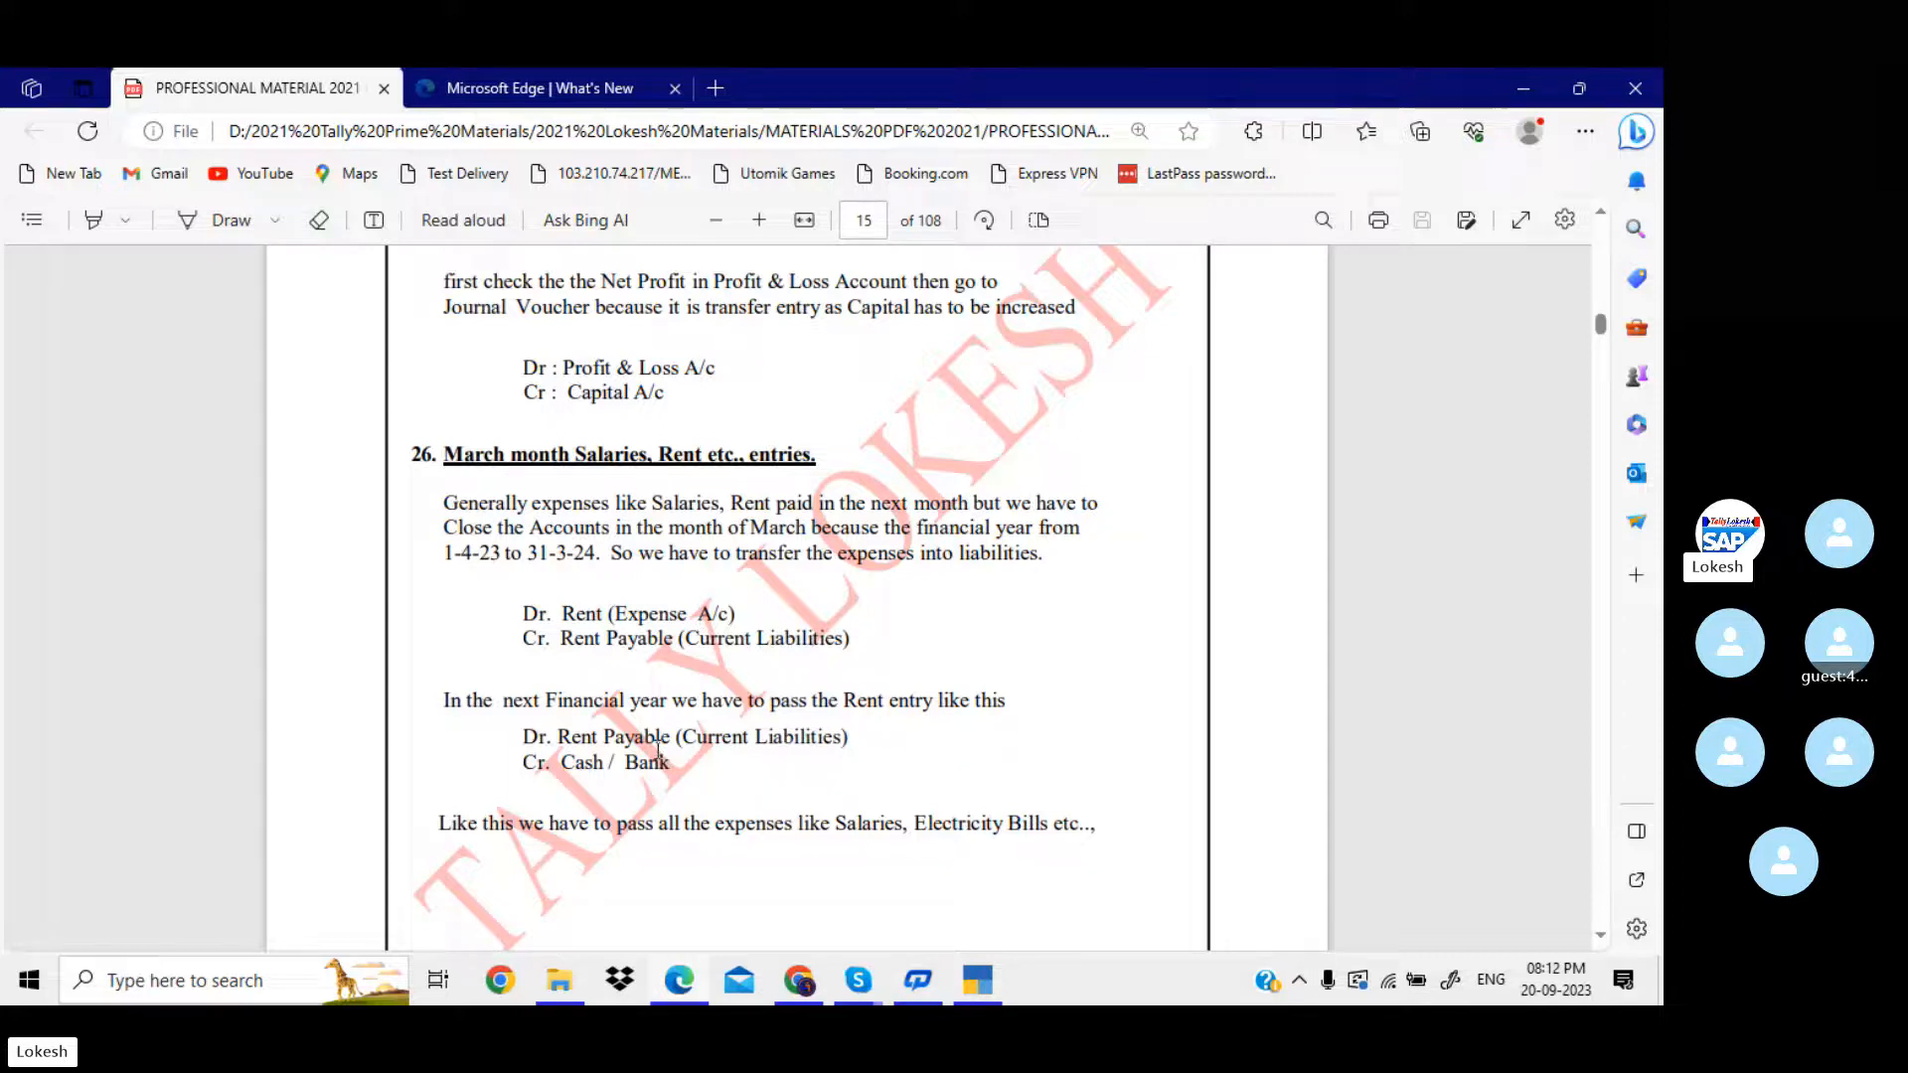
pyautogui.moveTo(670, 762); pyautogui.dragTo(603, 736)
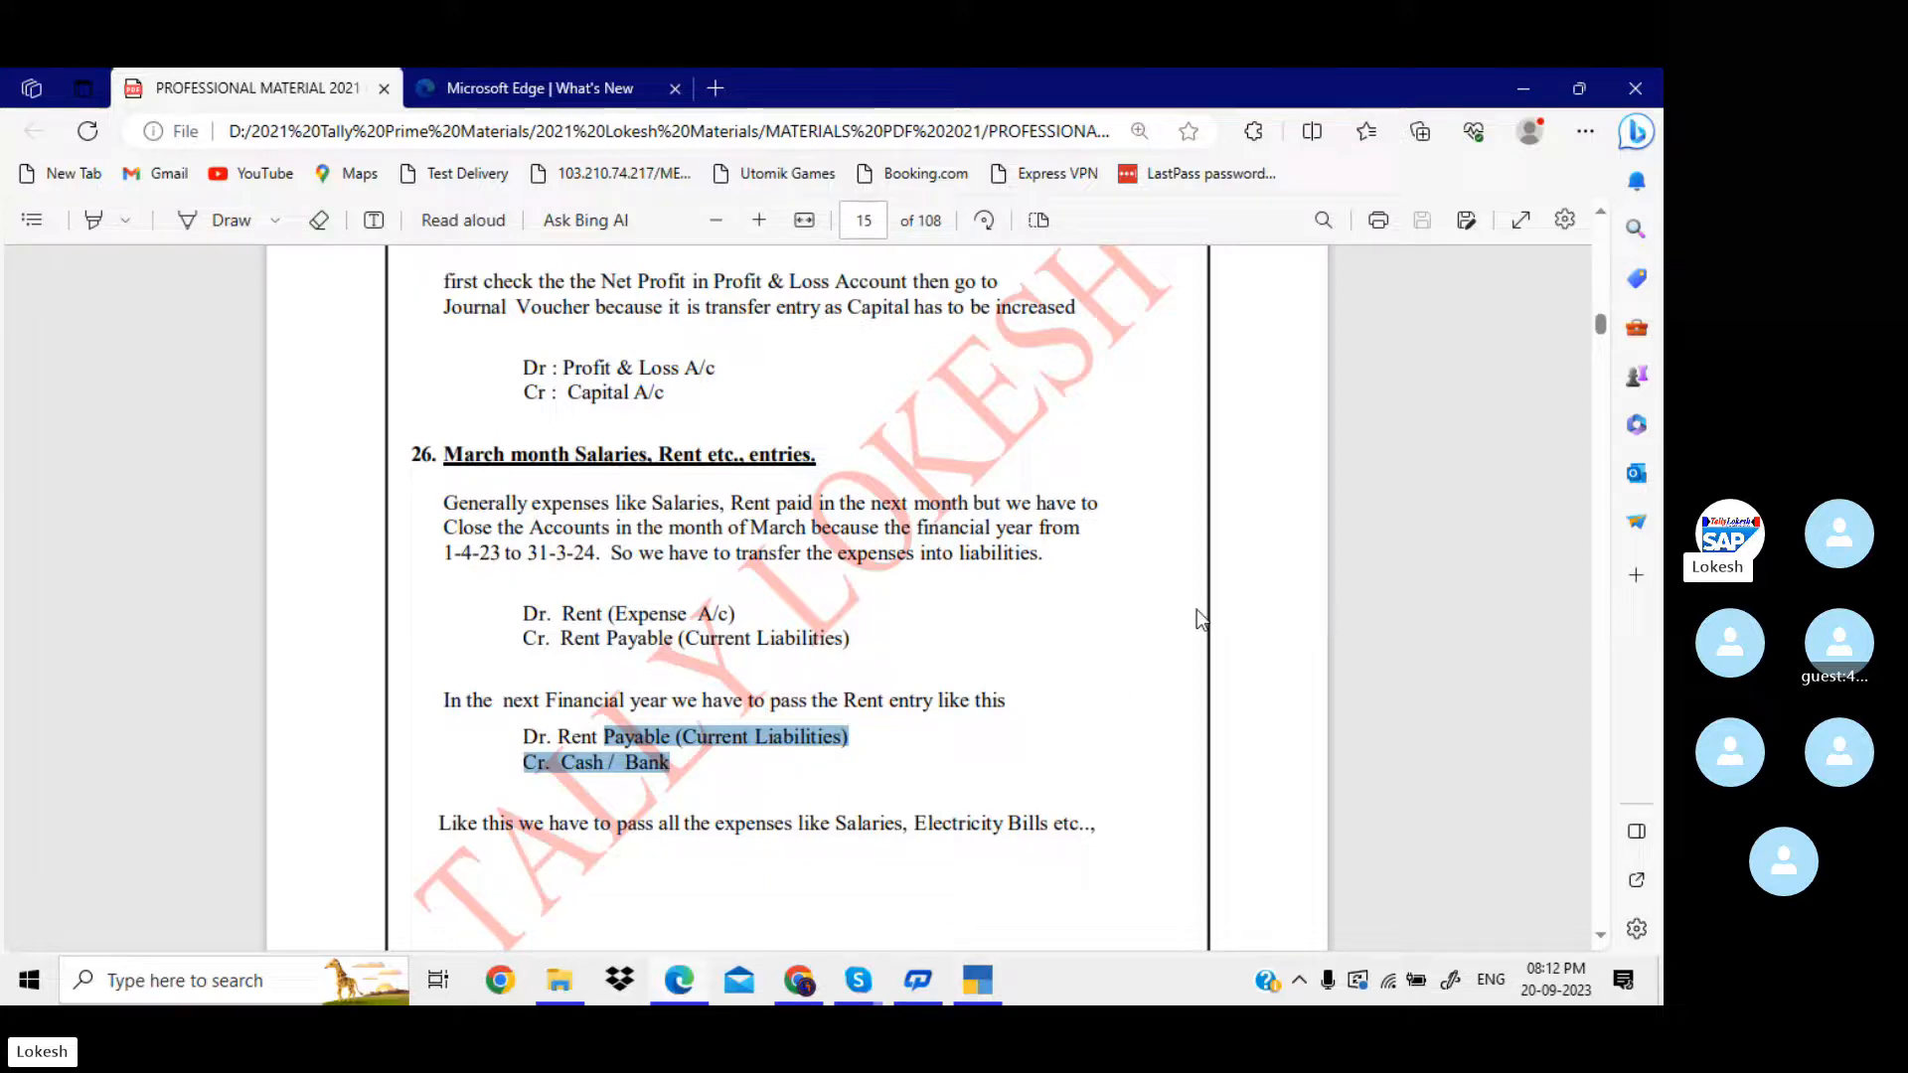
# Switch to TallyPrime, leave the Balance Sheet and split the SERVICE COMPANIES data from 1-Apr-24.
pyautogui.click(984, 982)
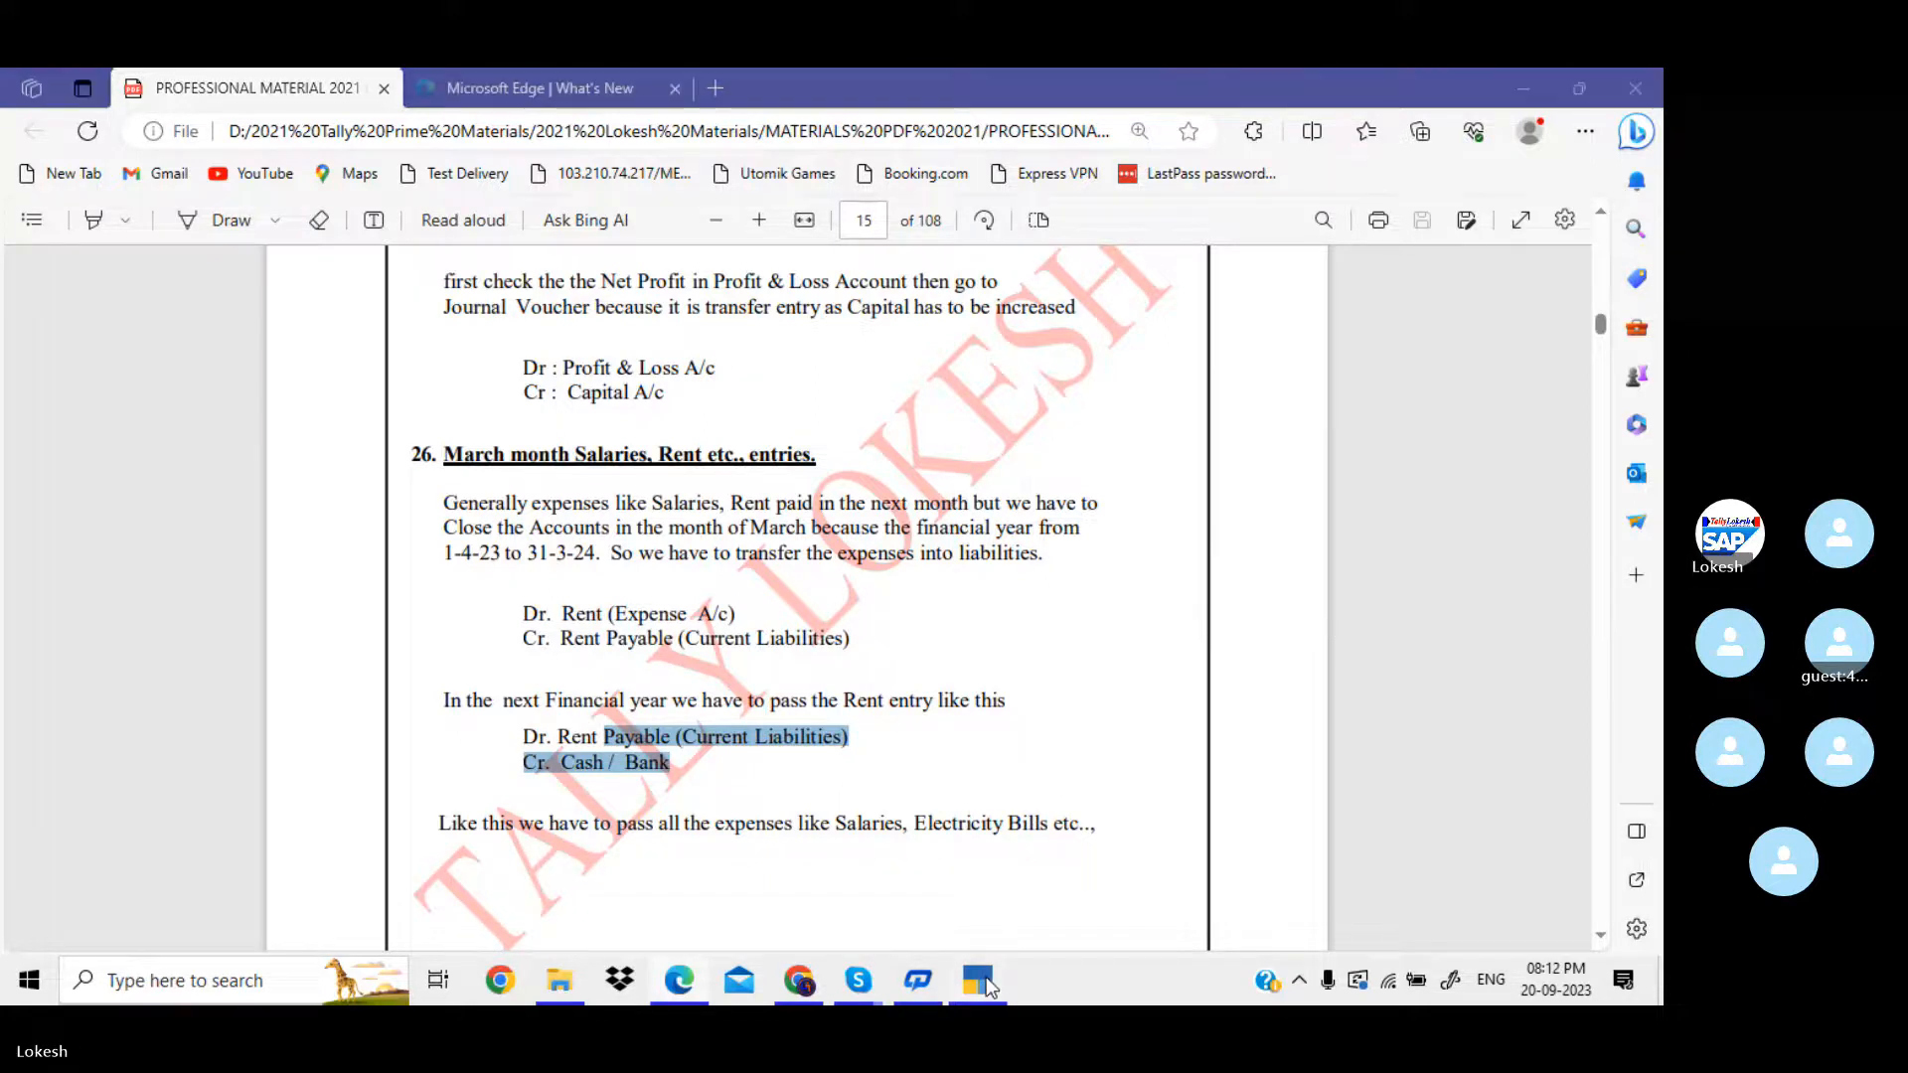
pyautogui.click(758, 689)
pyautogui.press('Escape')
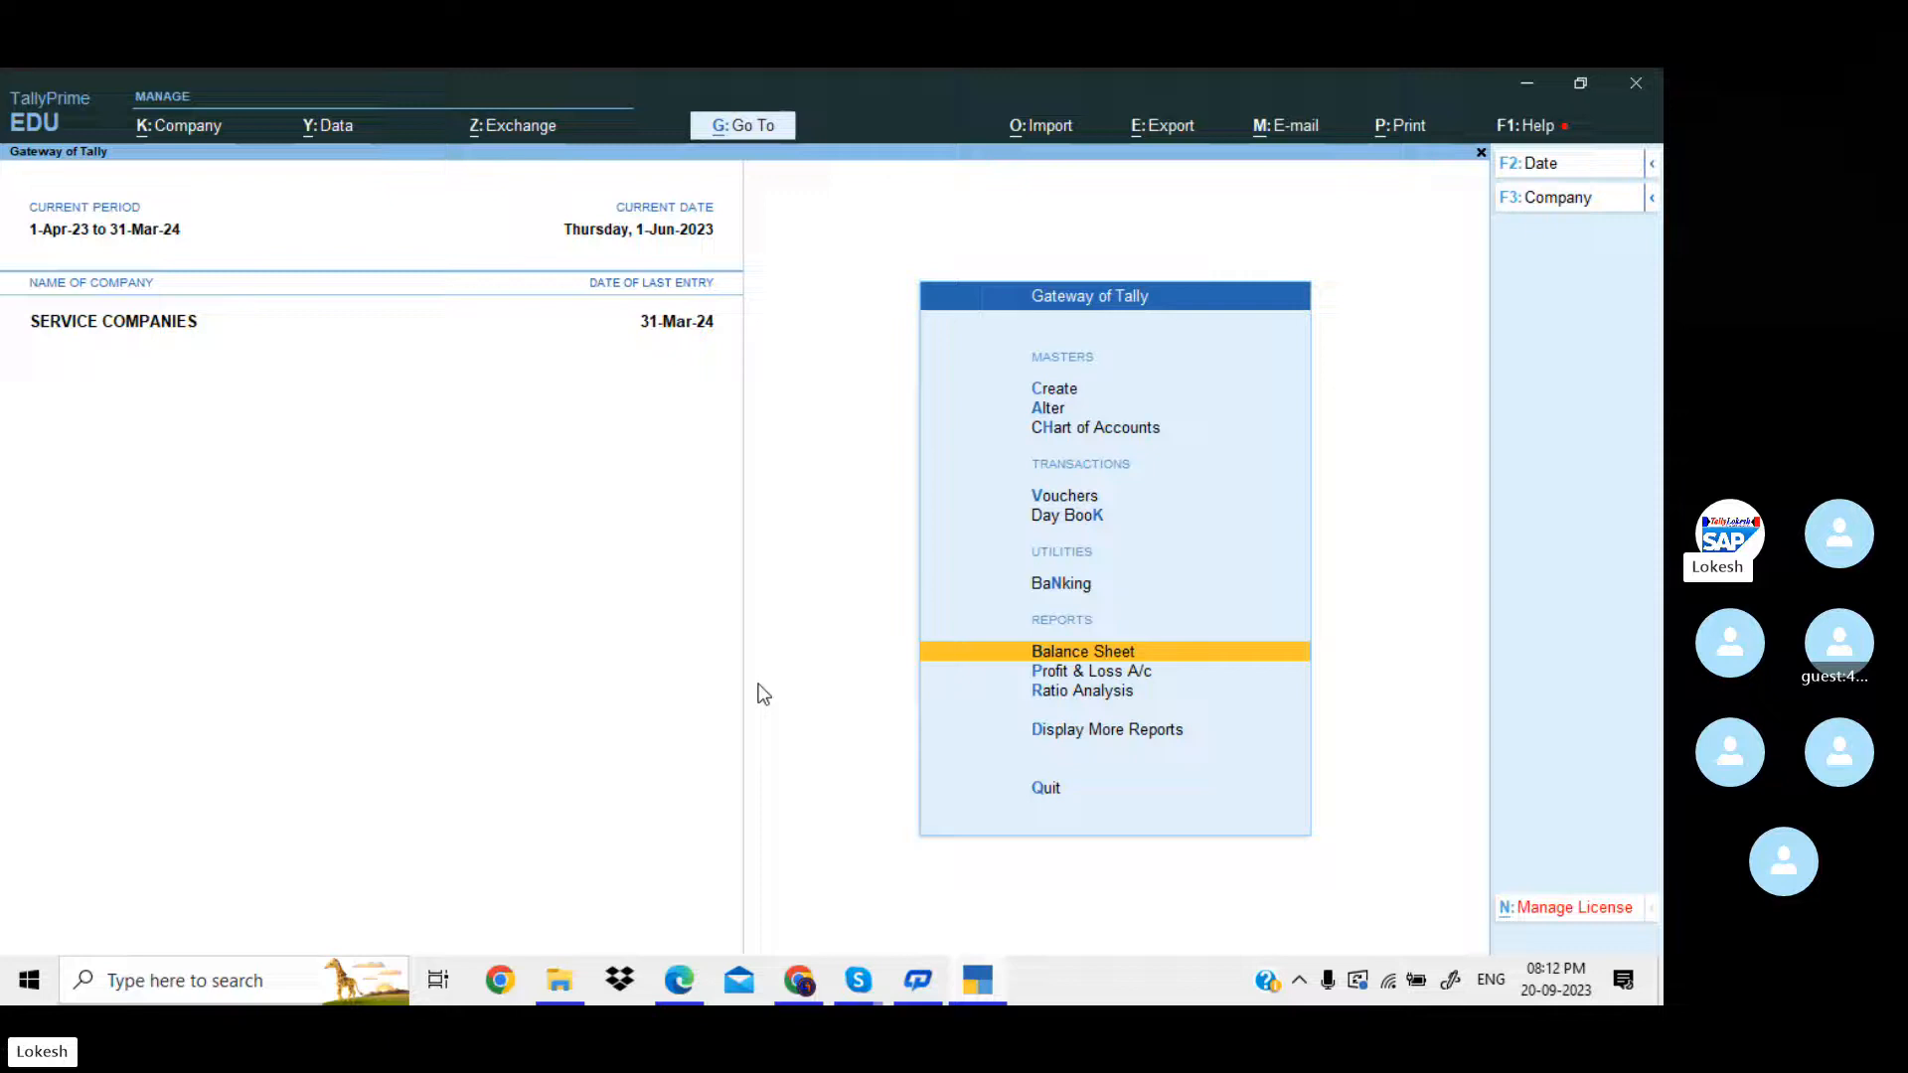
pyautogui.click(338, 134)
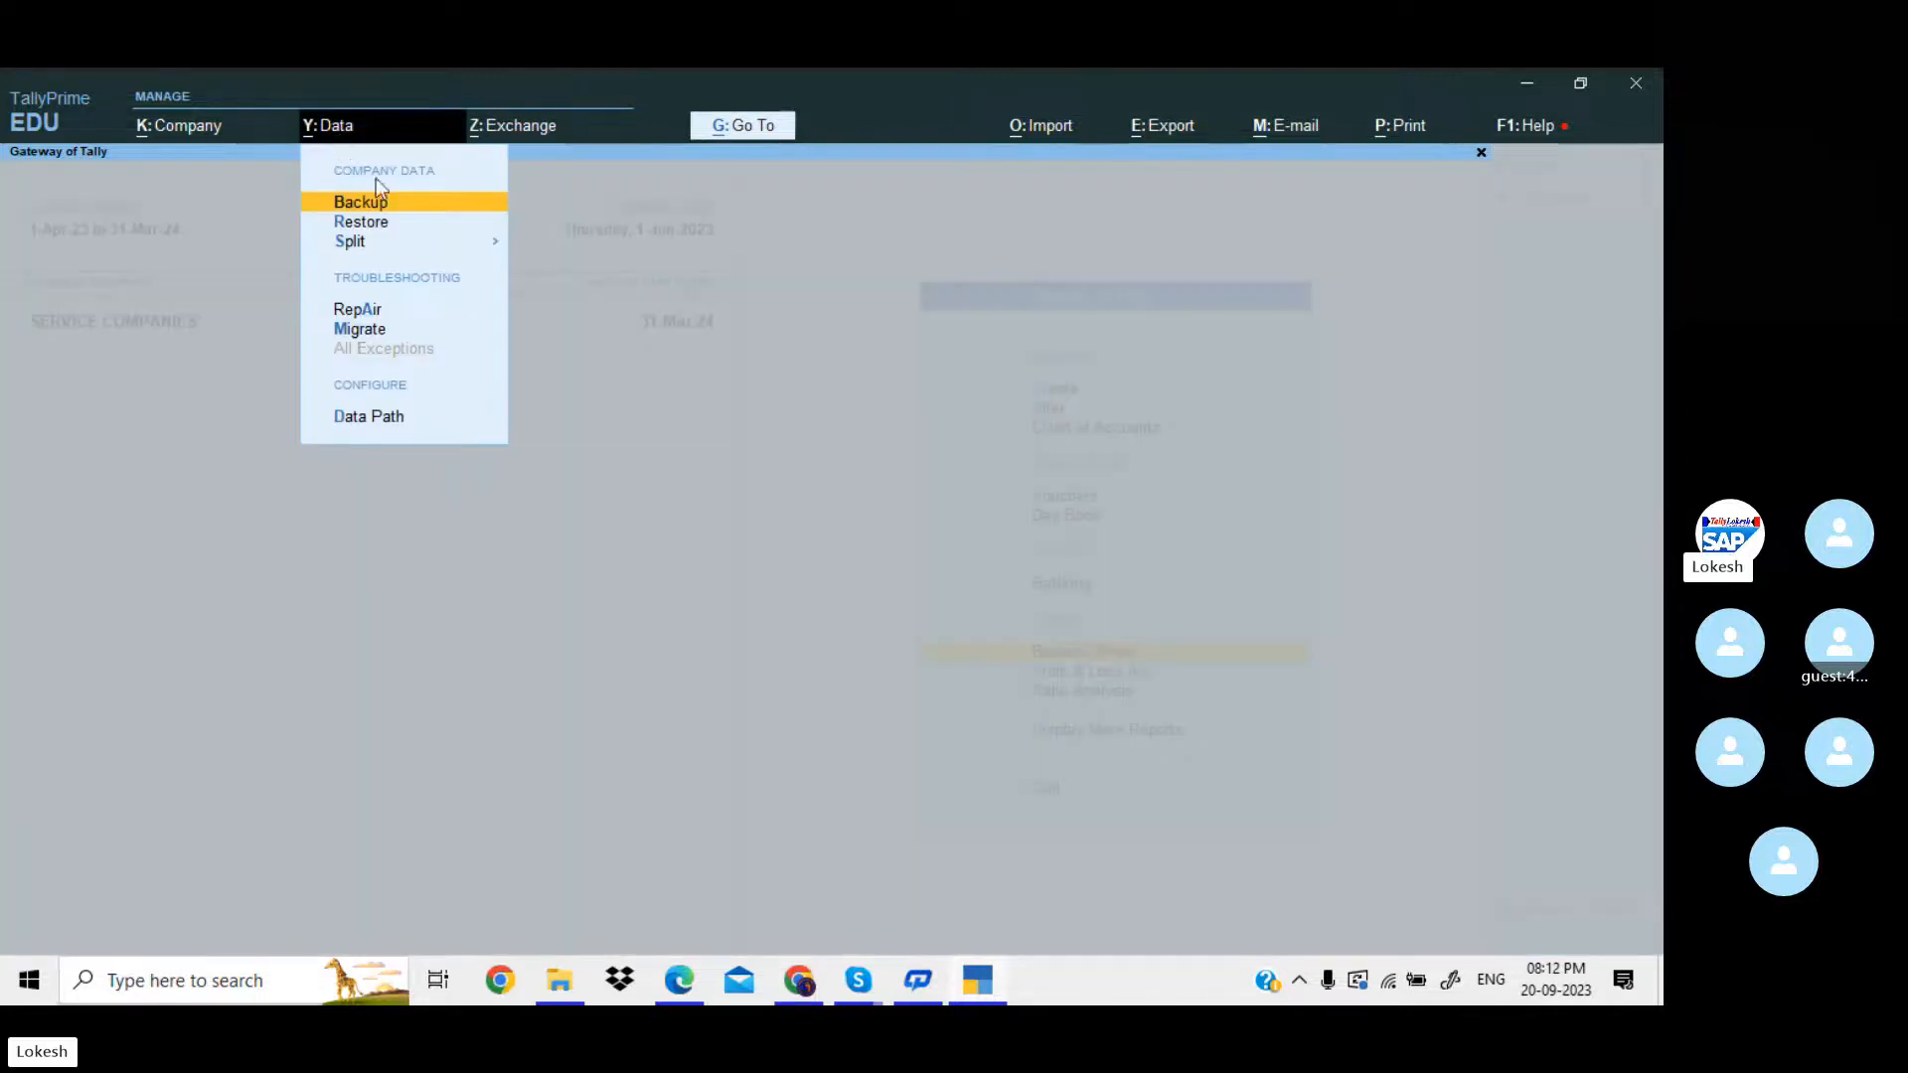
pyautogui.click(483, 246)
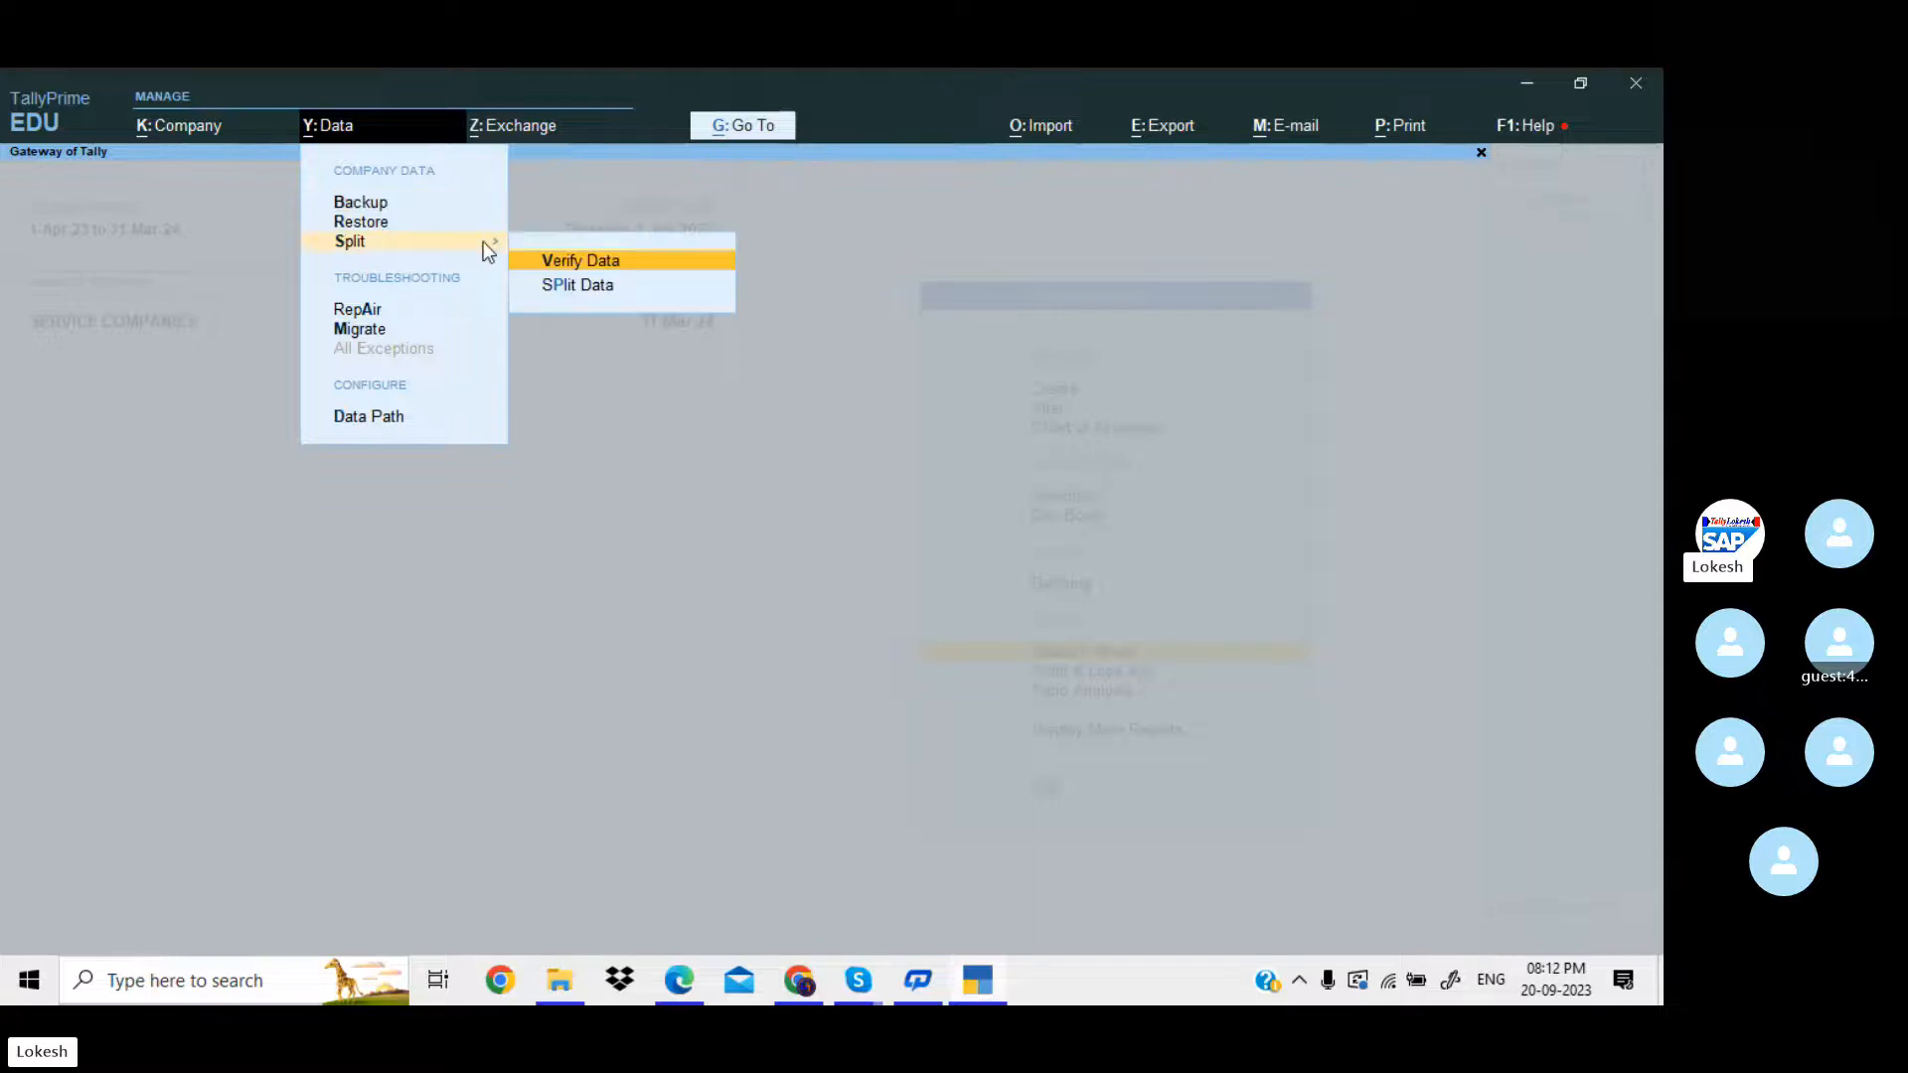
pyautogui.click(576, 286)
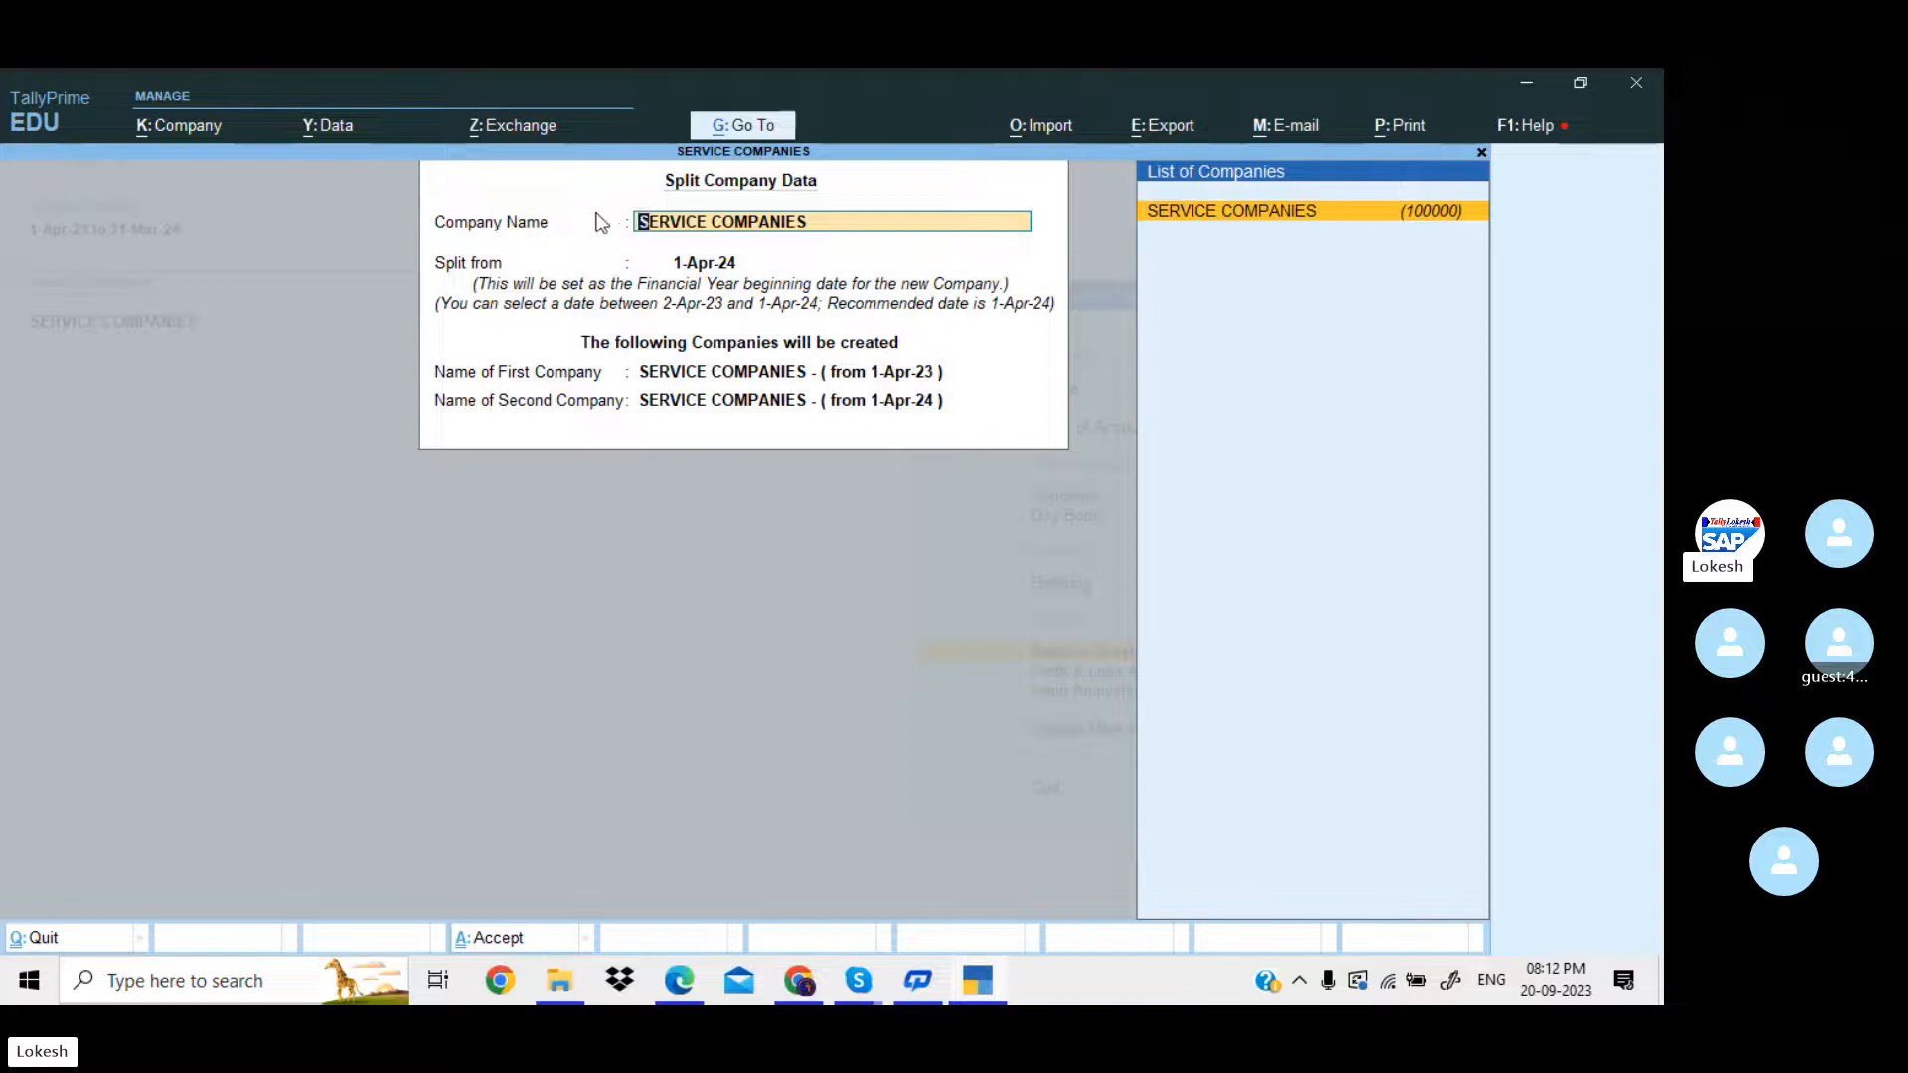
pyautogui.press('Return')
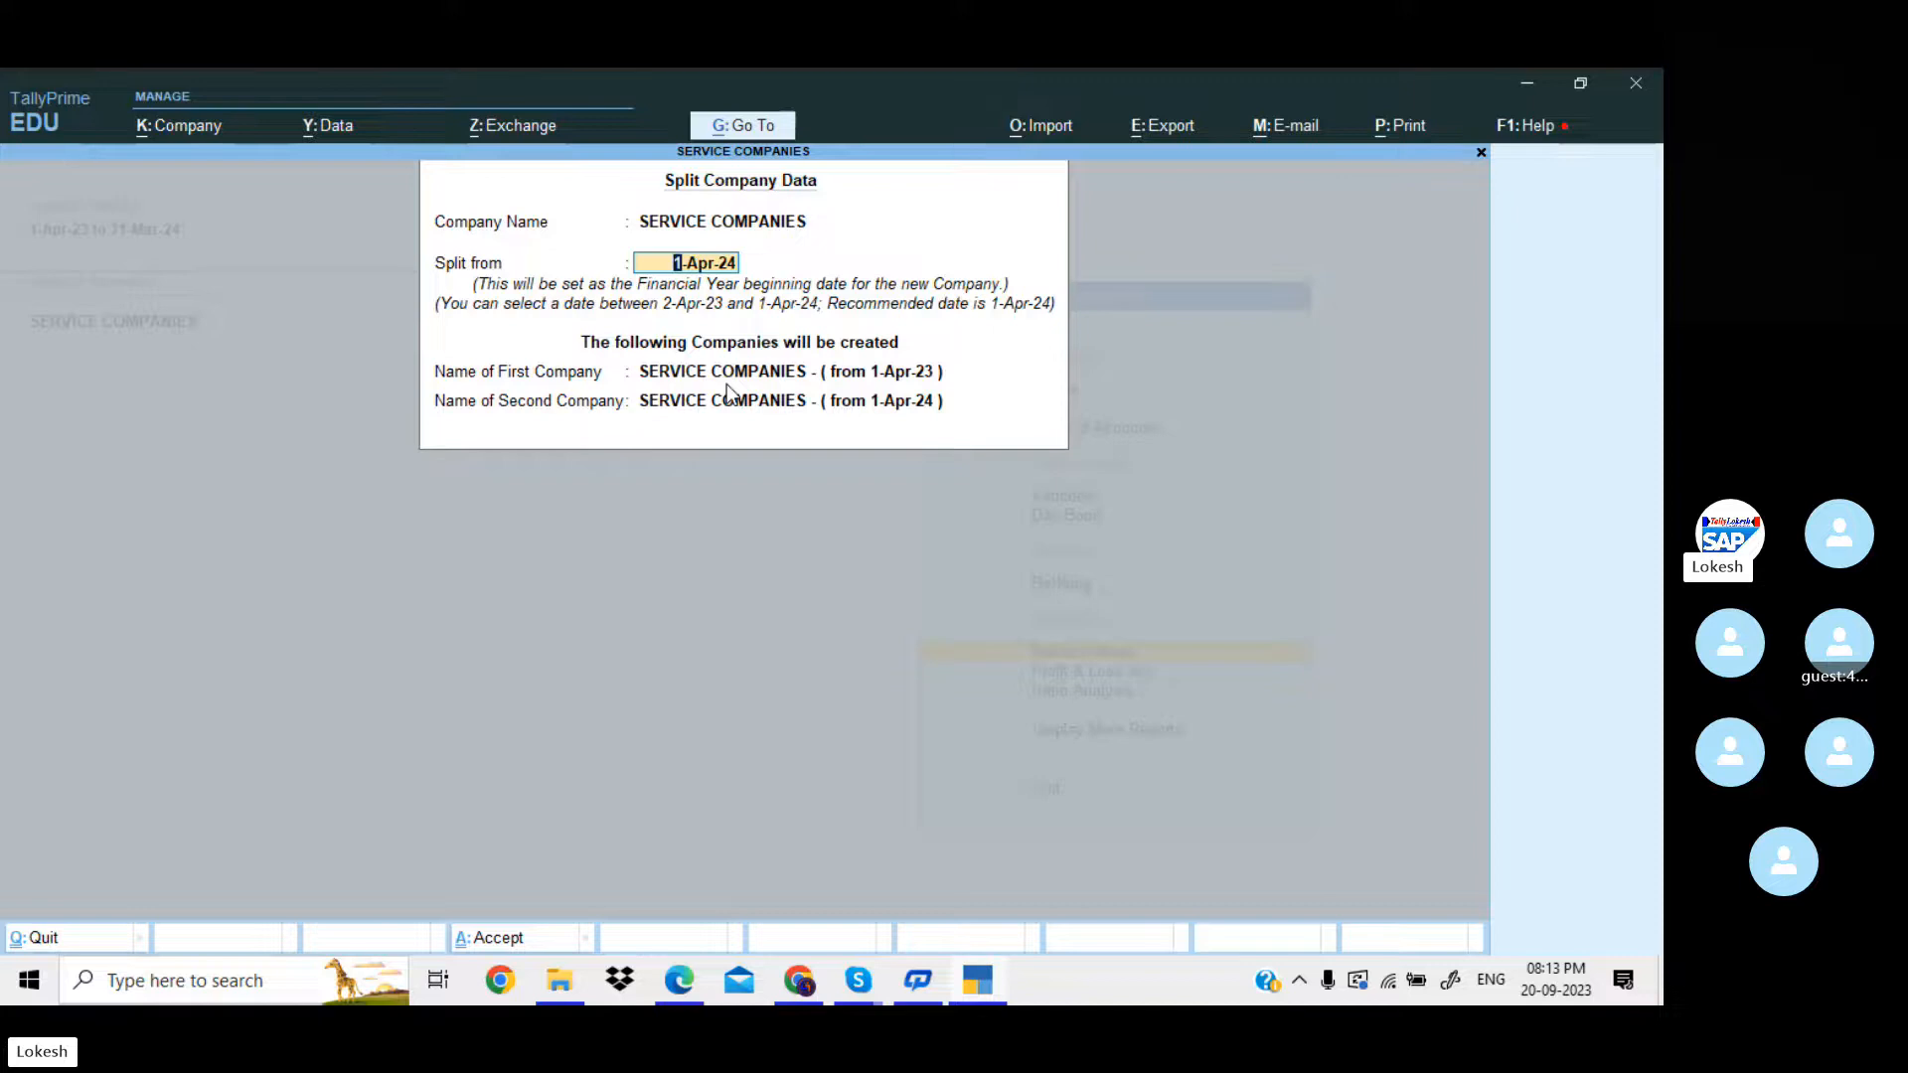
pyautogui.press('Return')
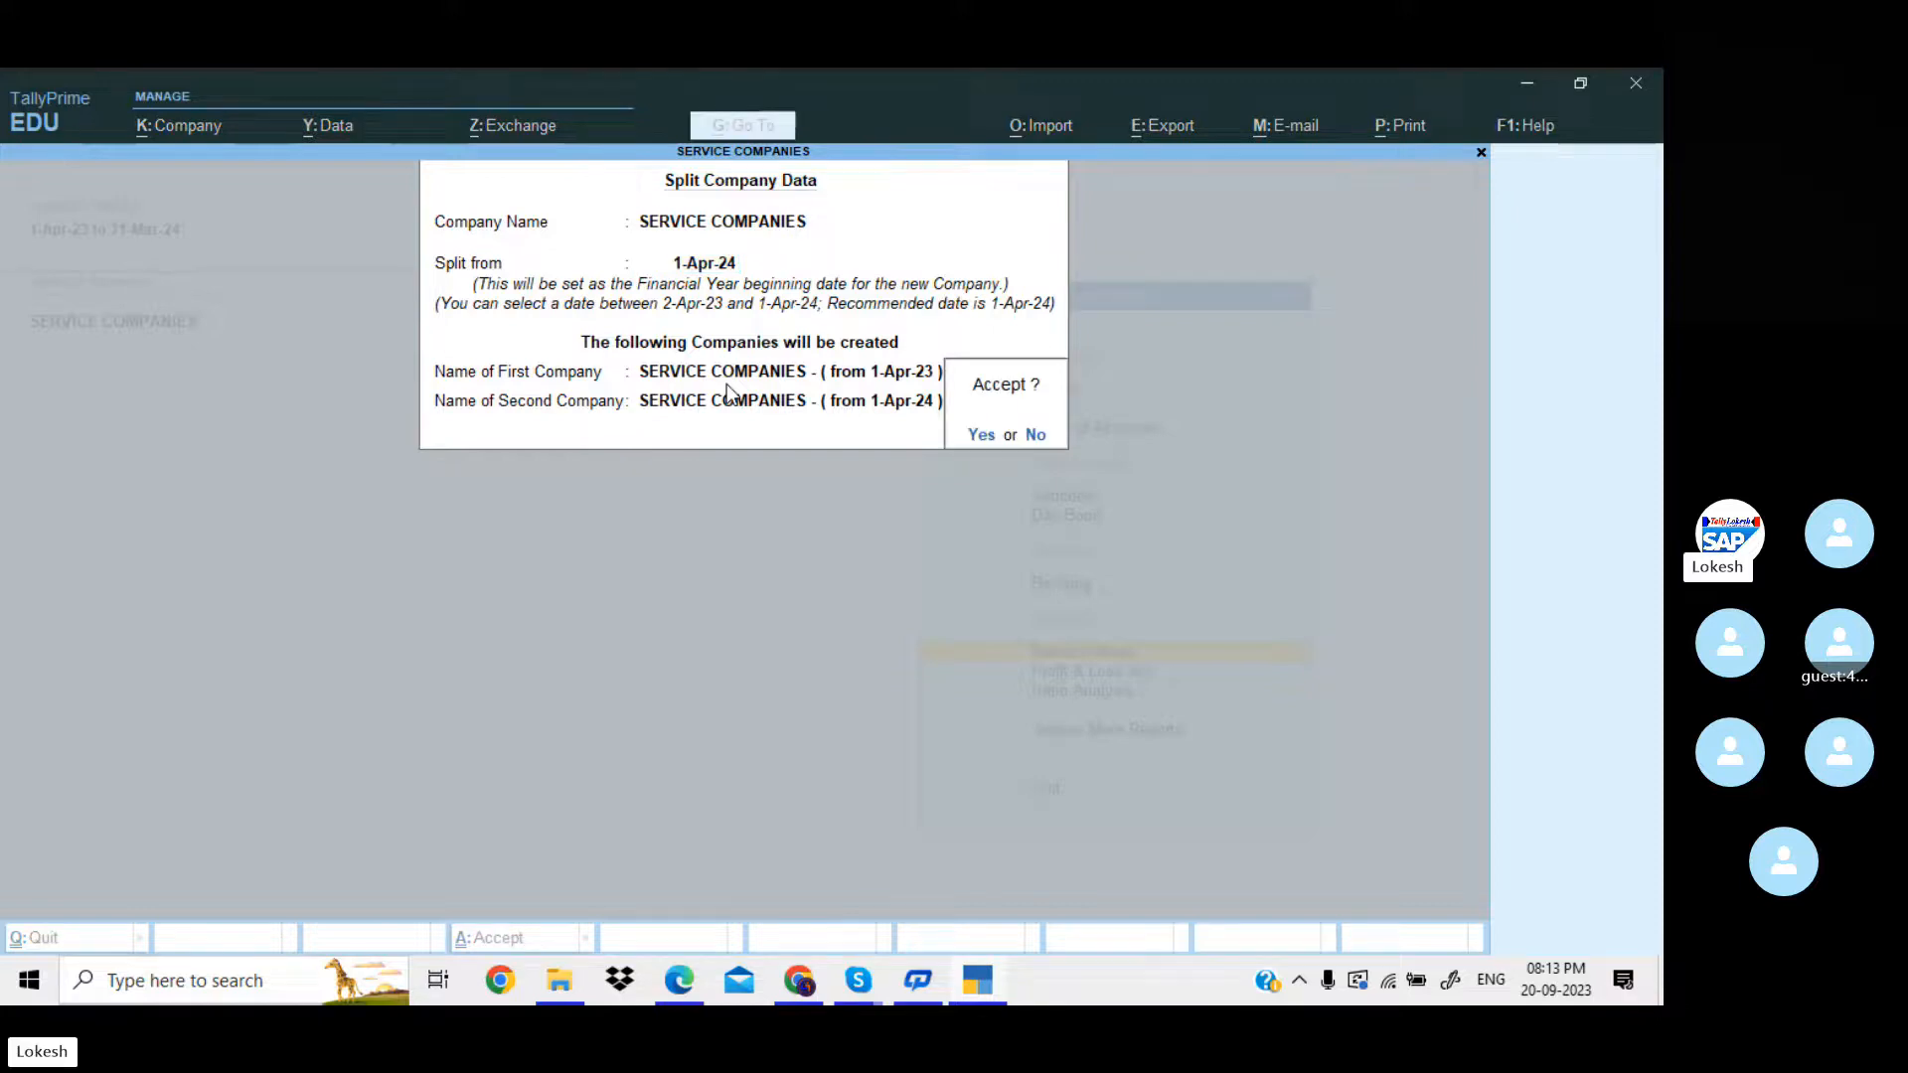
pyautogui.press('Return')
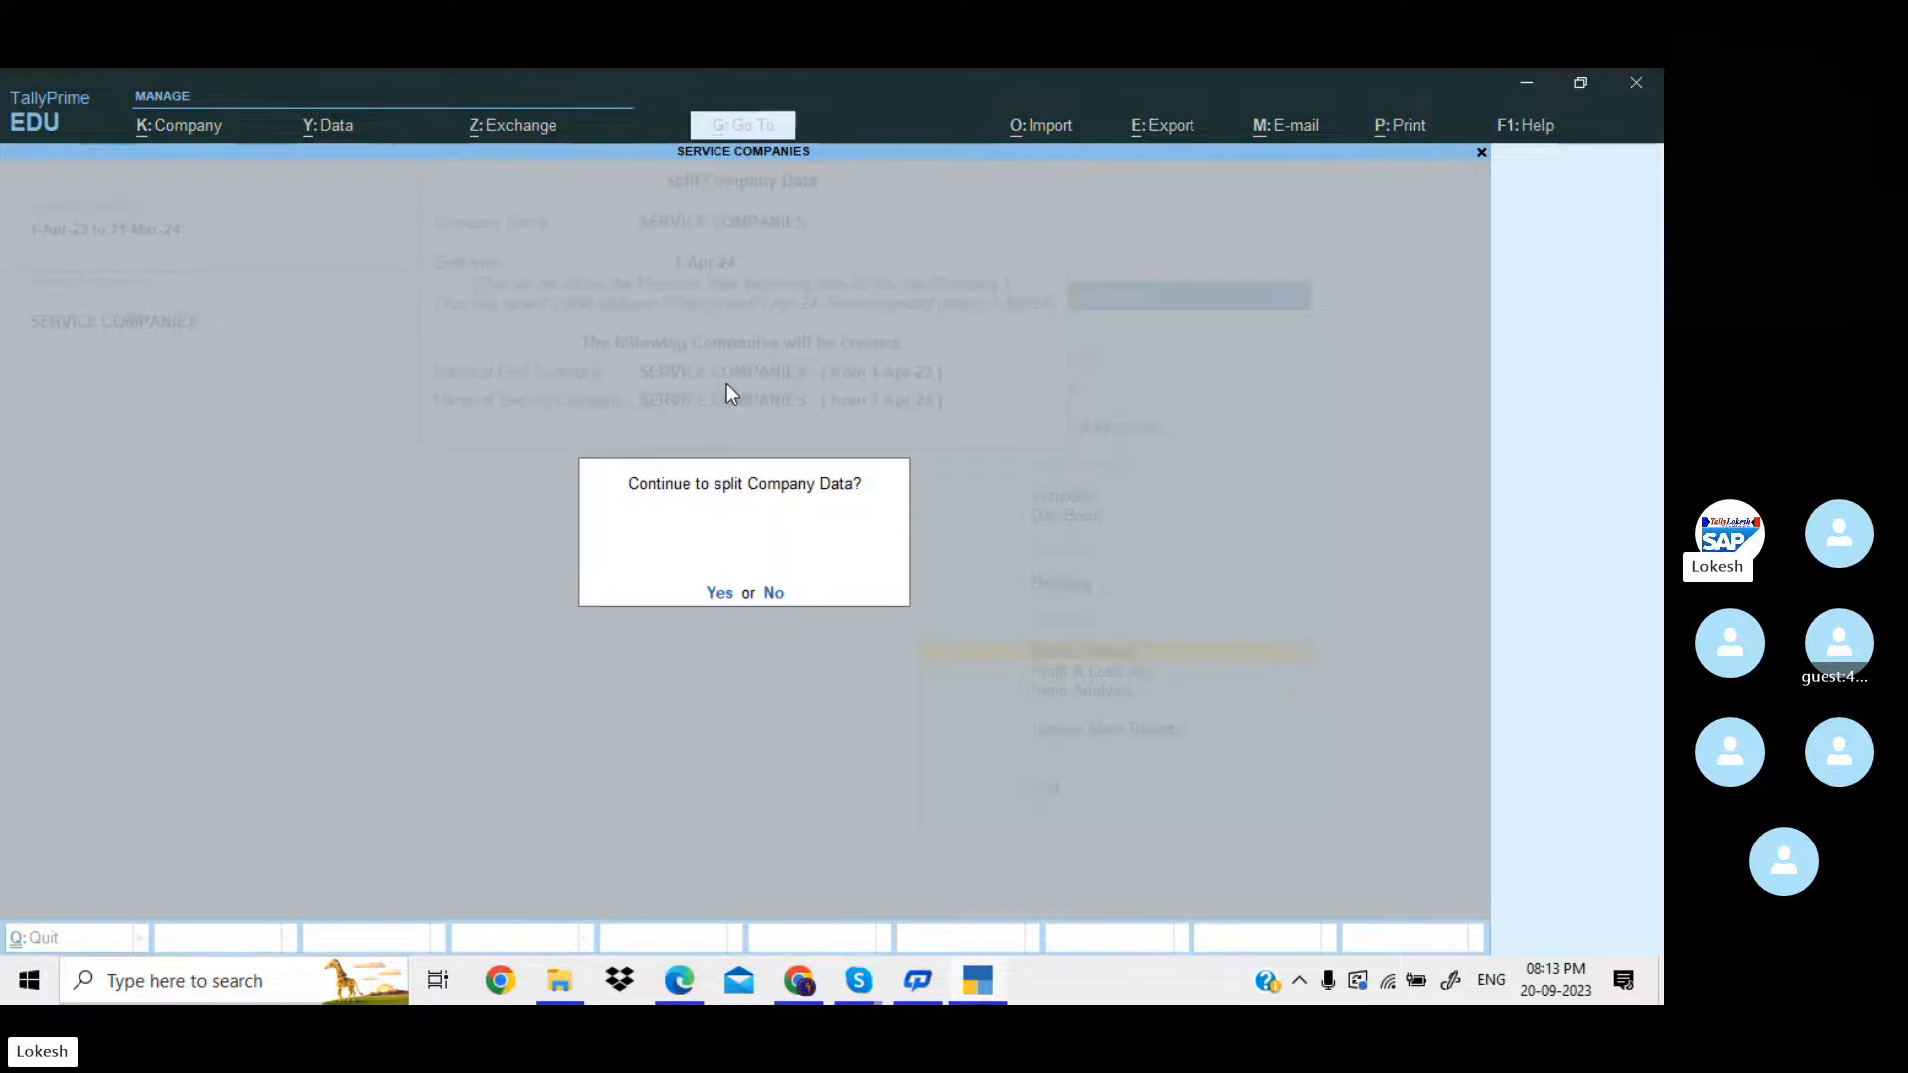
pyautogui.press('Return')
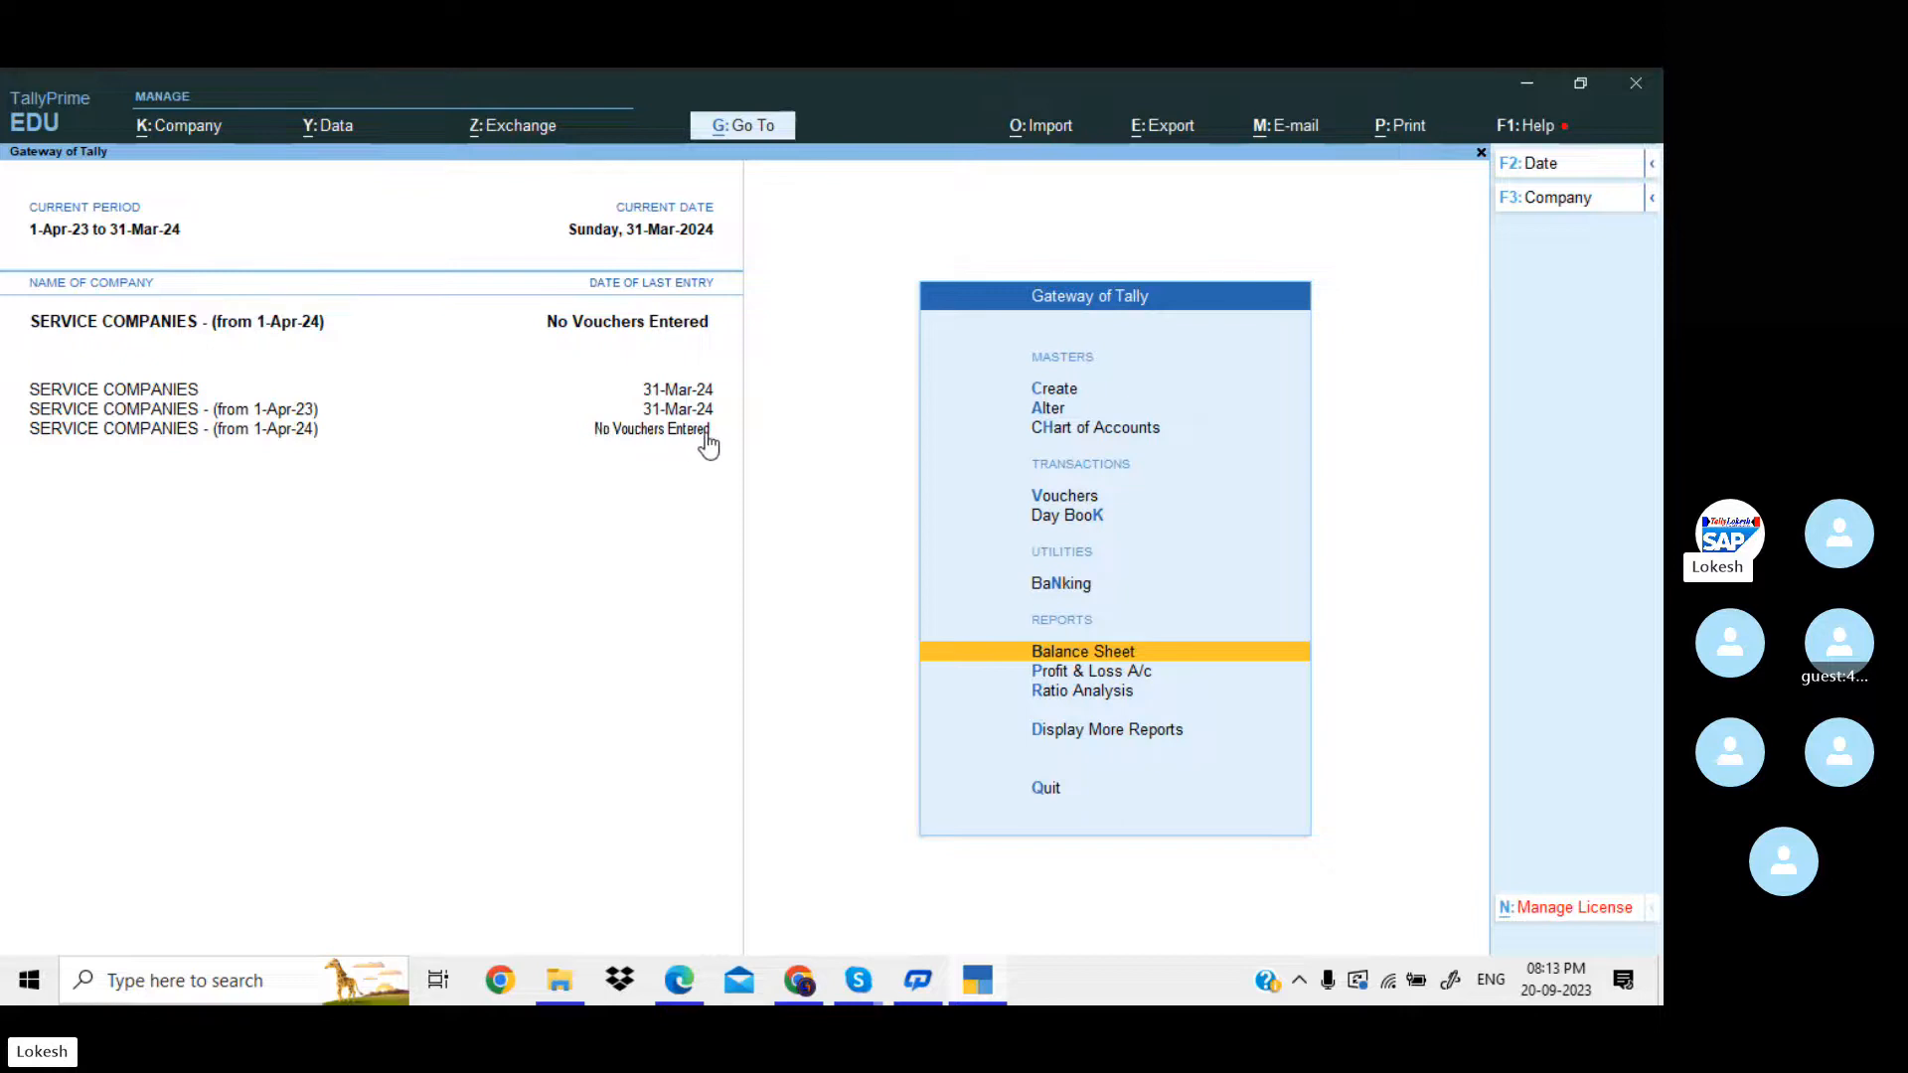
# Make the split company SERVICE COMPANIES - (from 1-Apr-23) active, open it for alteration and delete it.
pyautogui.click(294, 413)
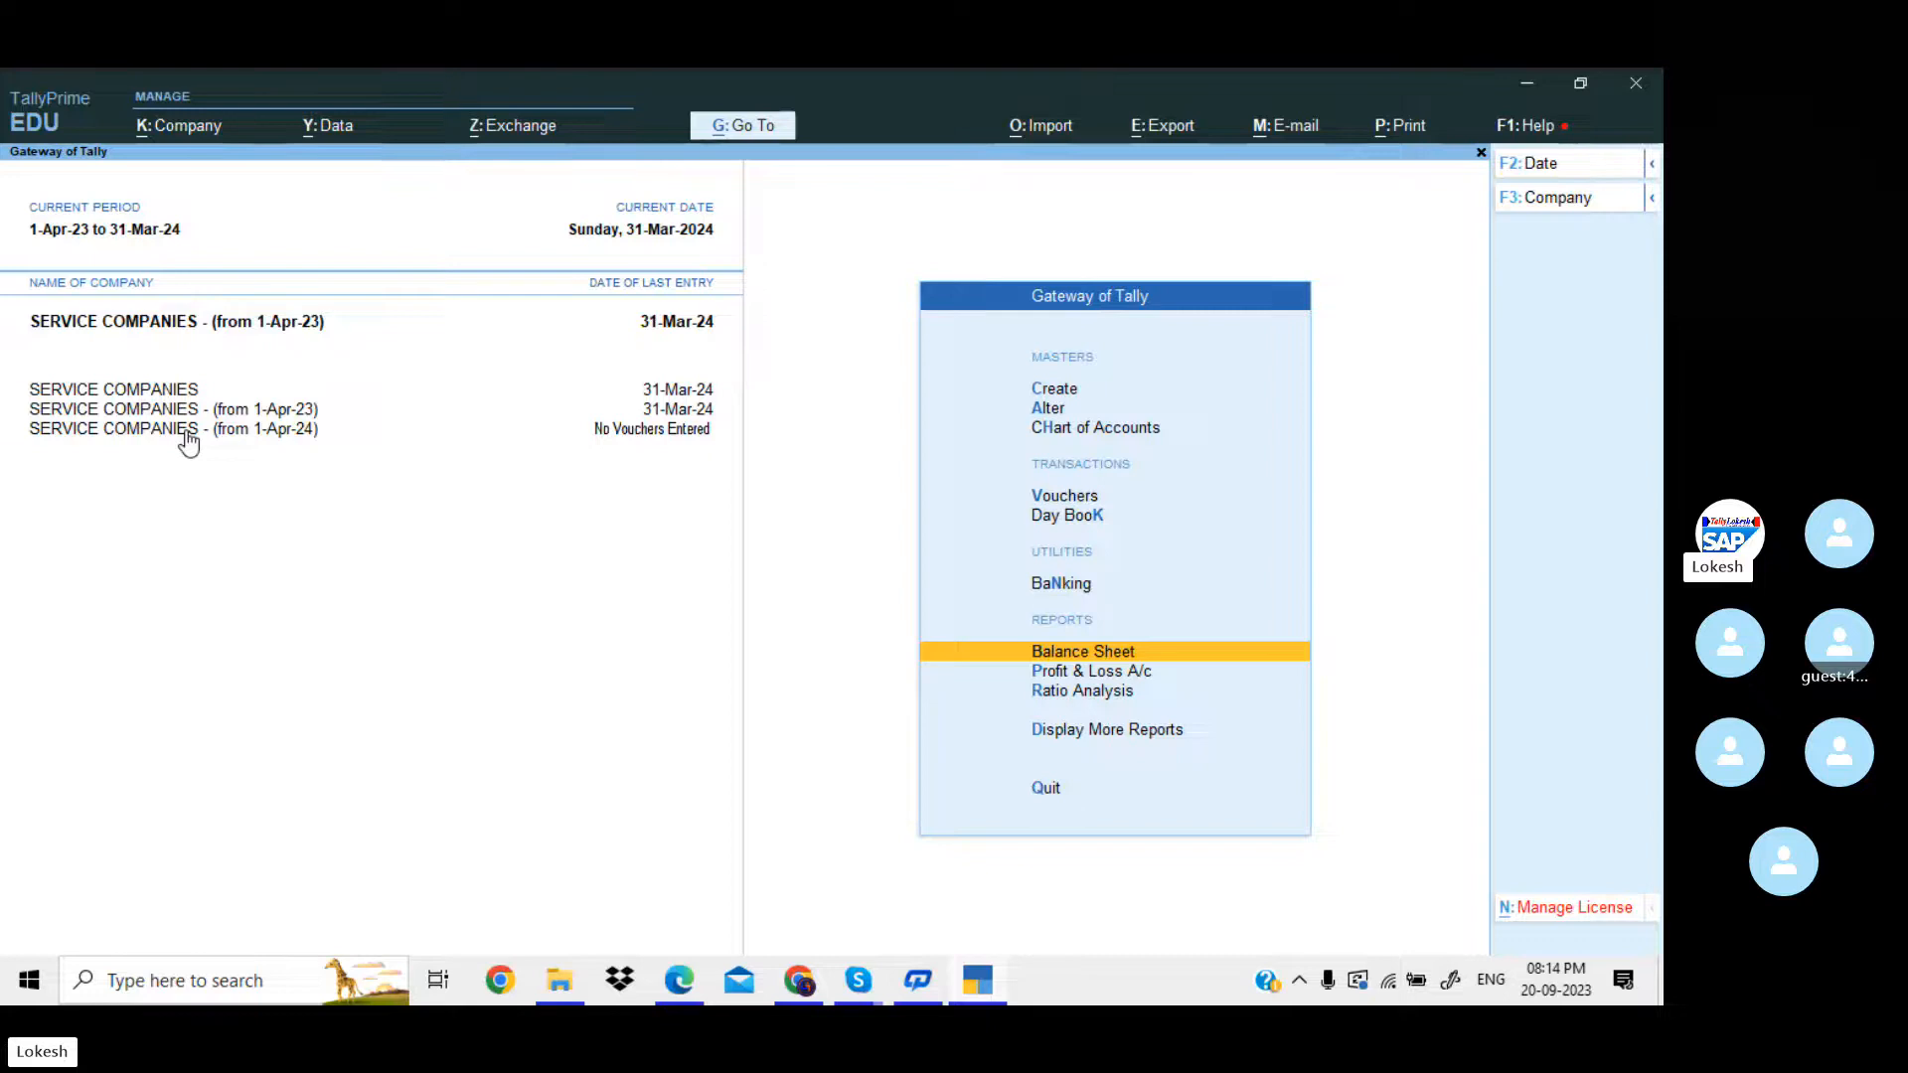
pyautogui.click(194, 125)
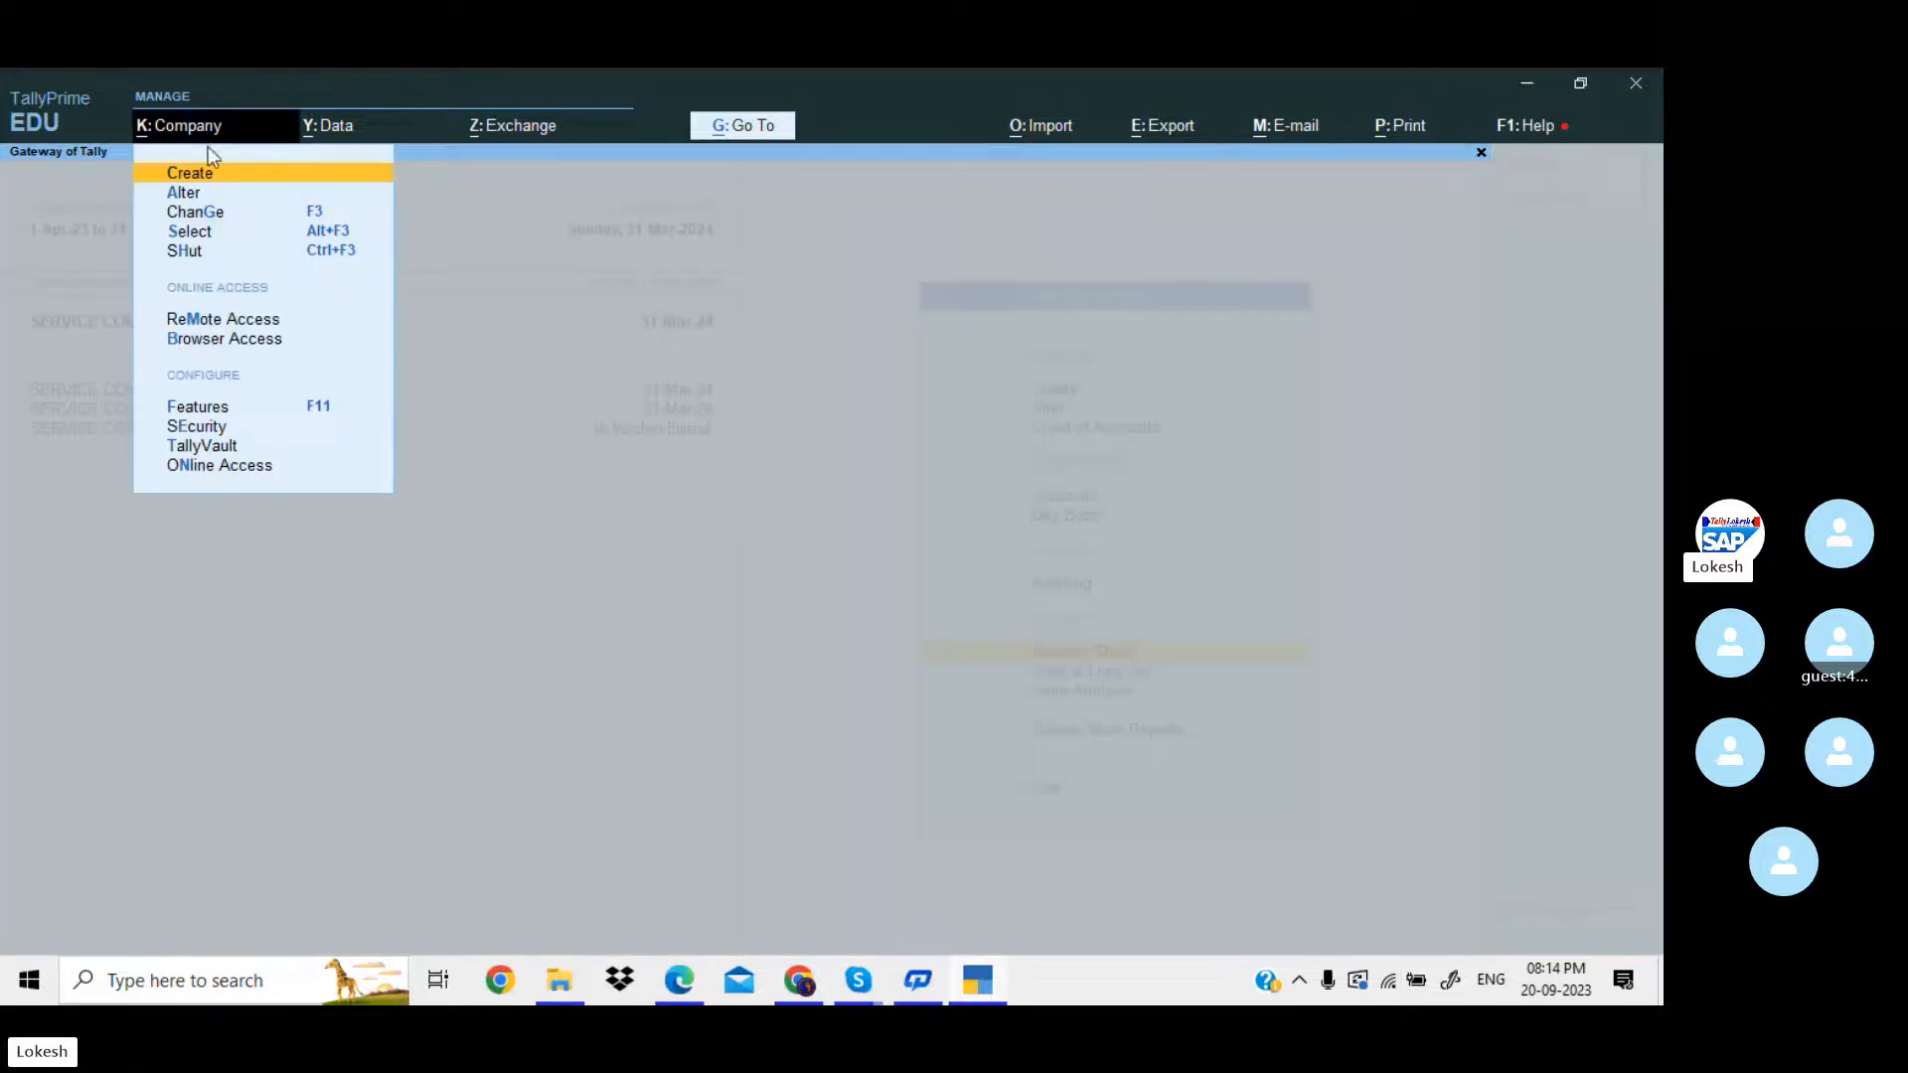
pyautogui.press('Down')
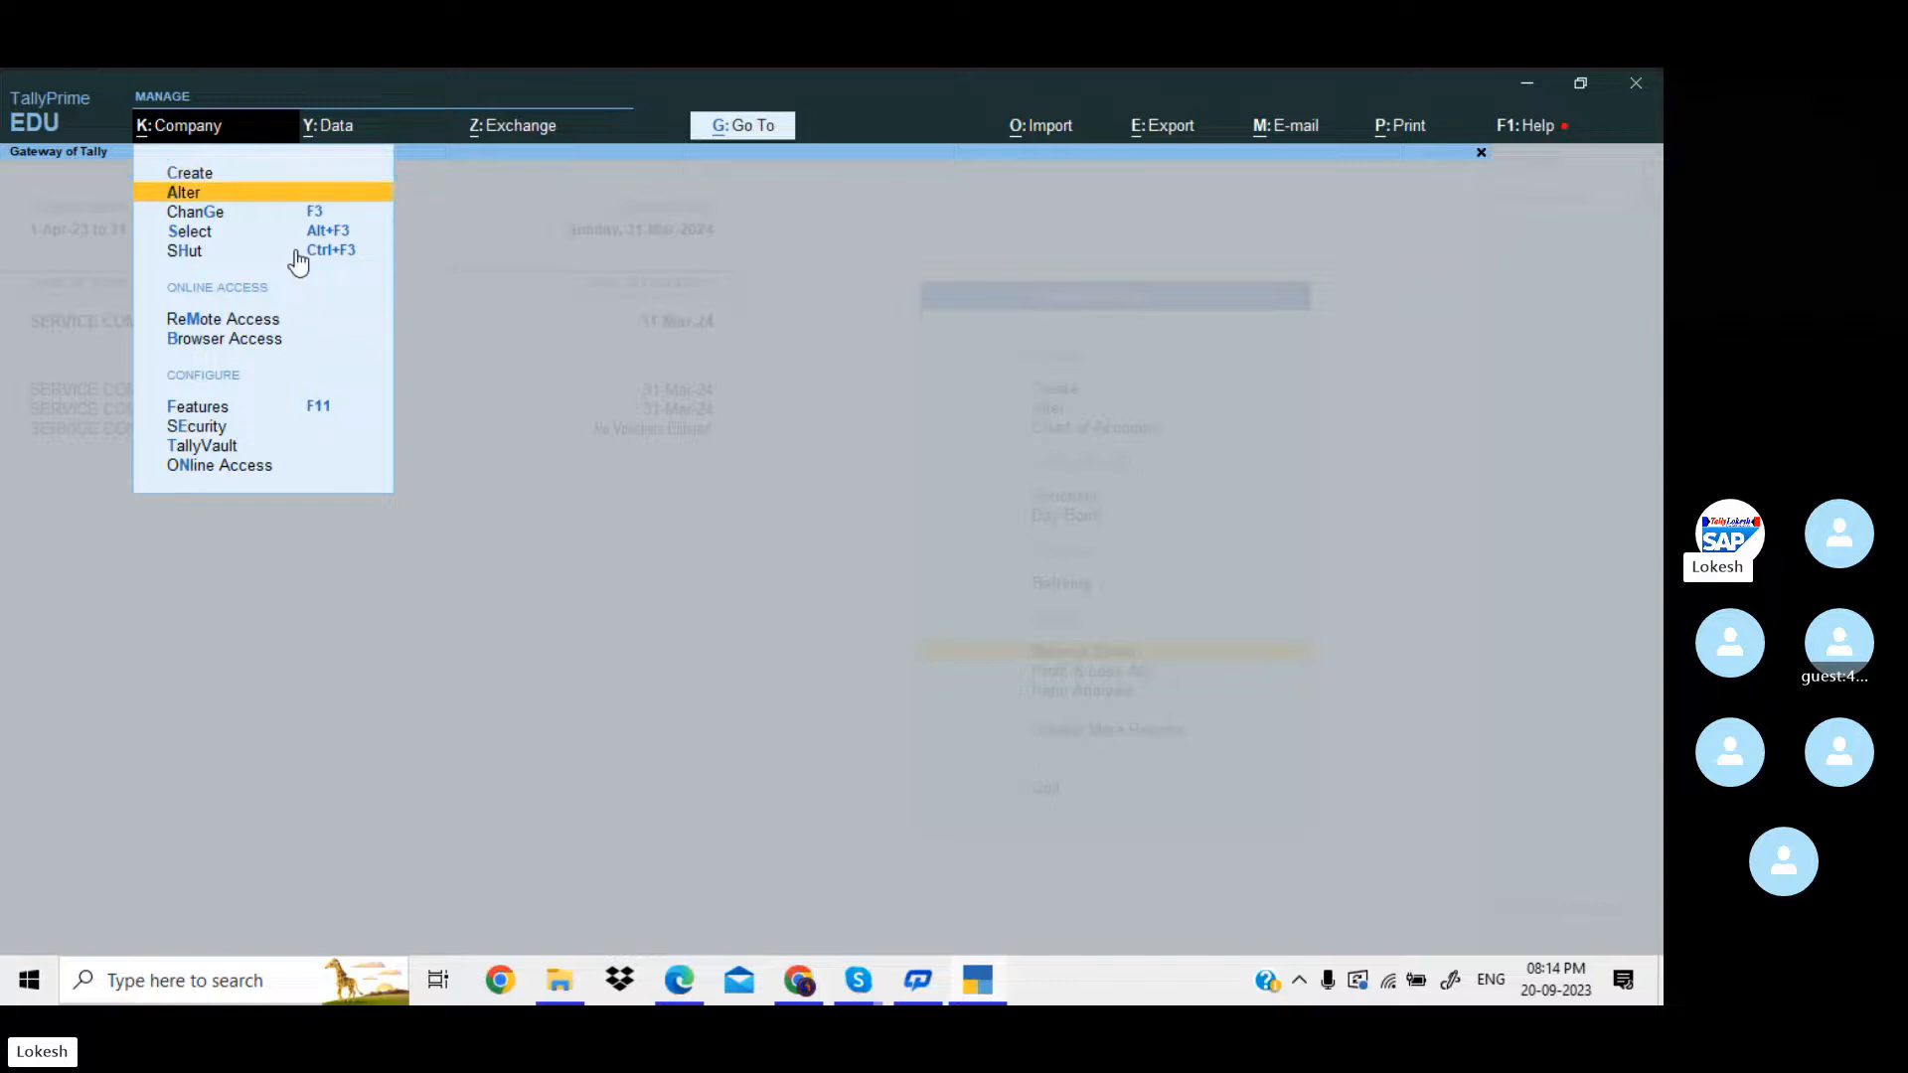
pyautogui.press('Return')
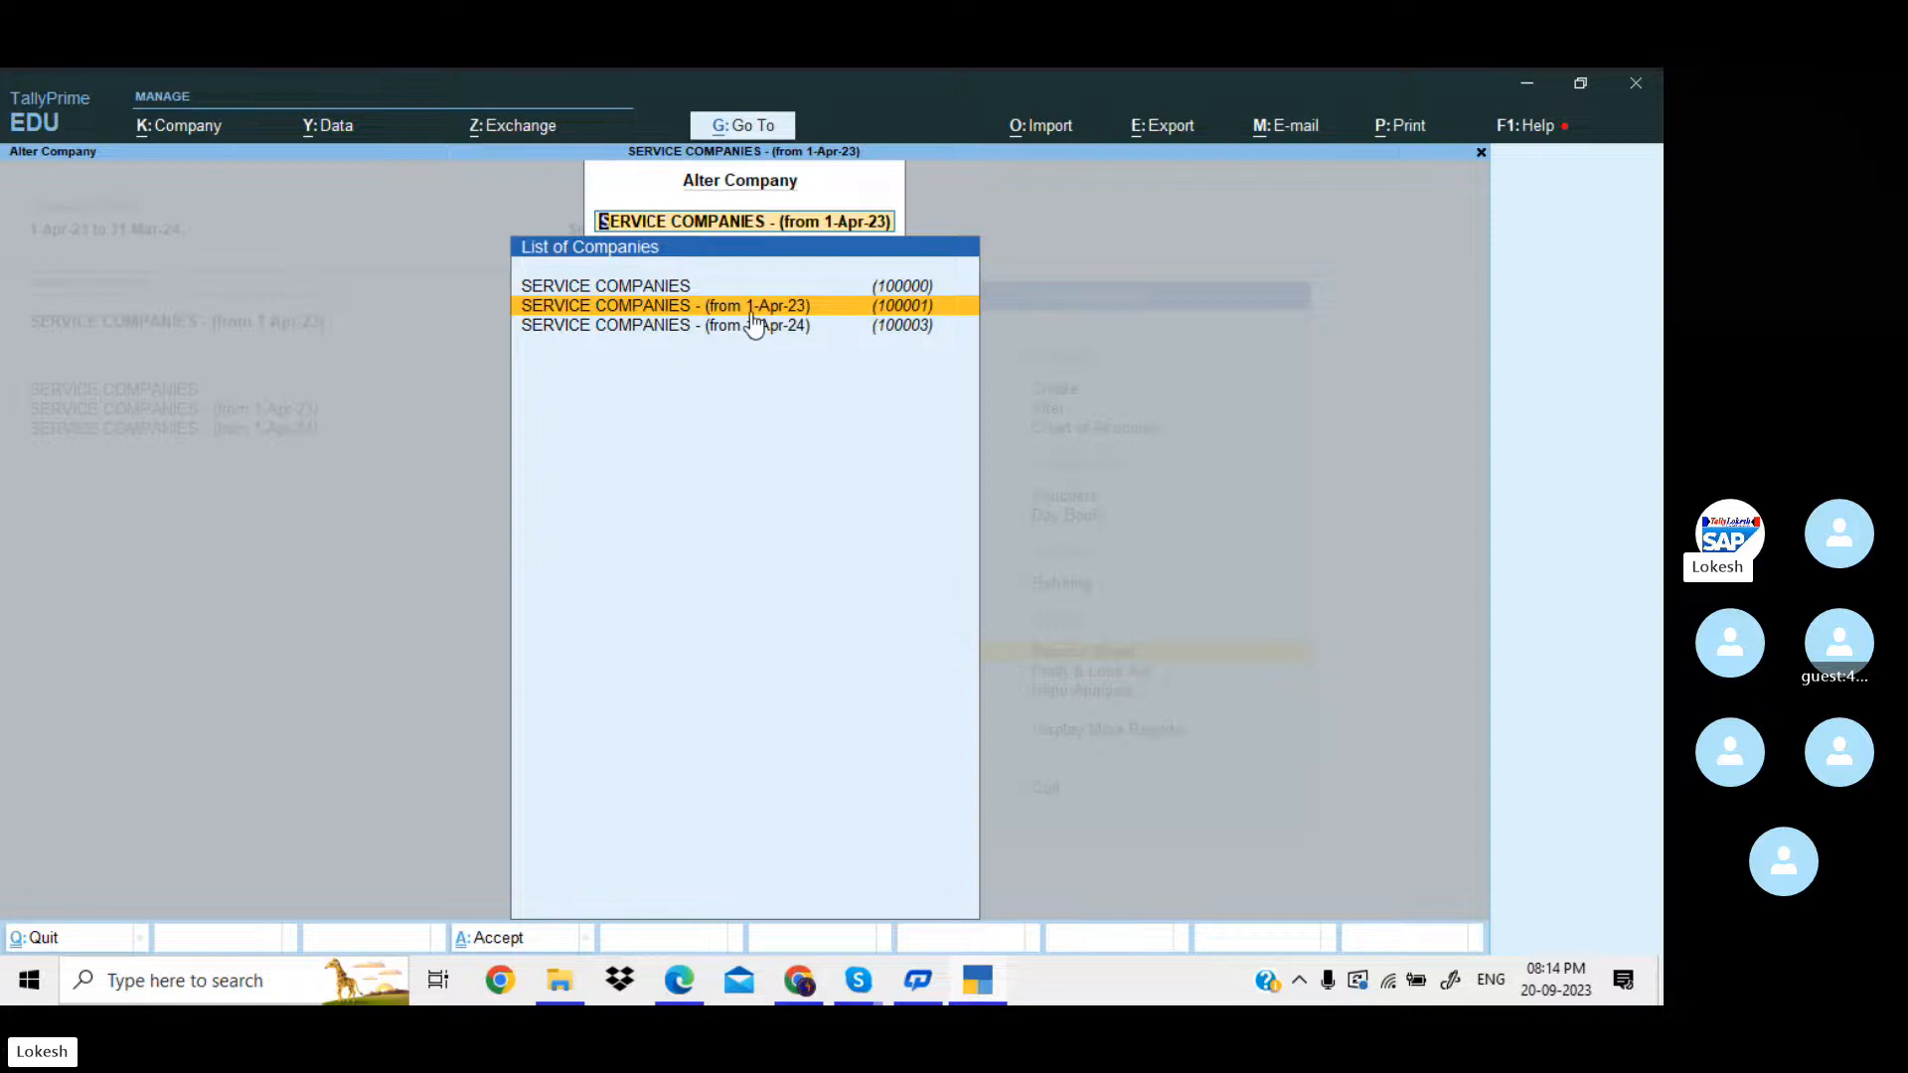
pyautogui.press('Return')
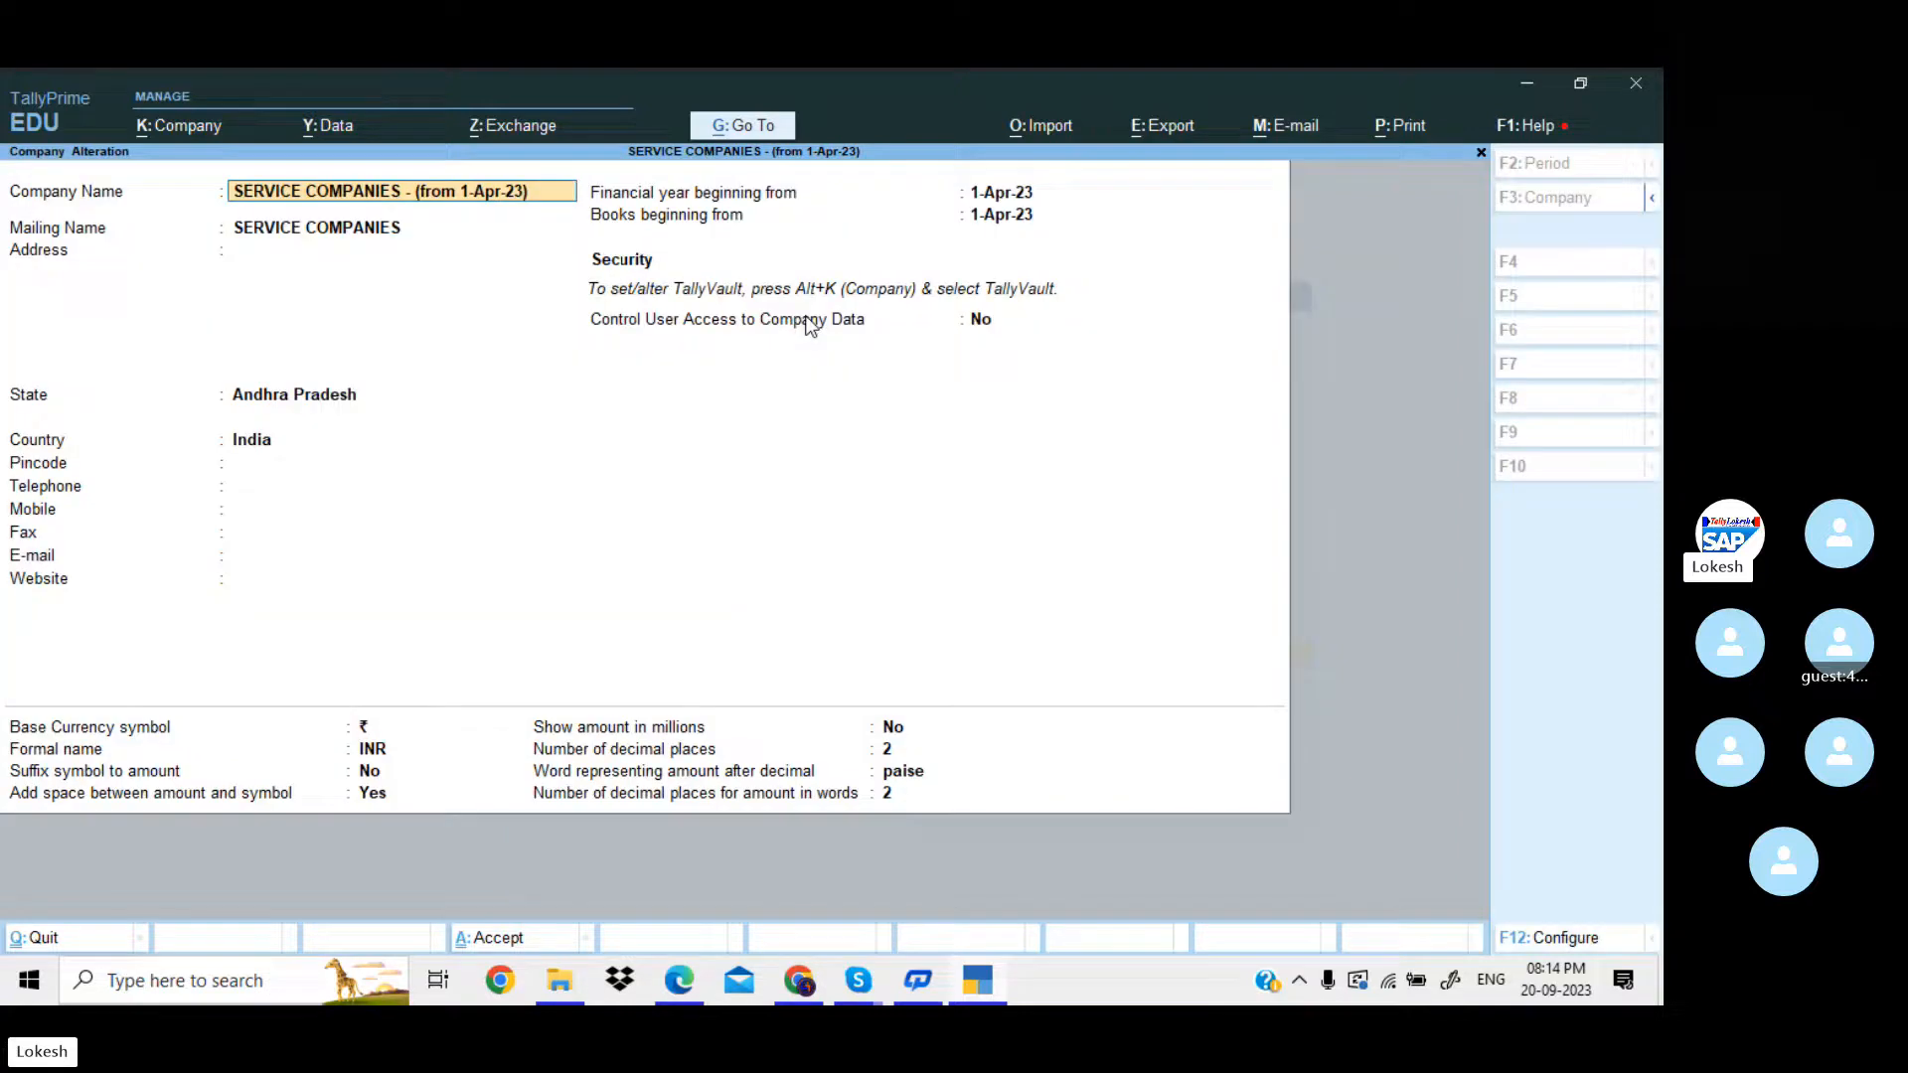
pyautogui.hotkey('alt', 'd')
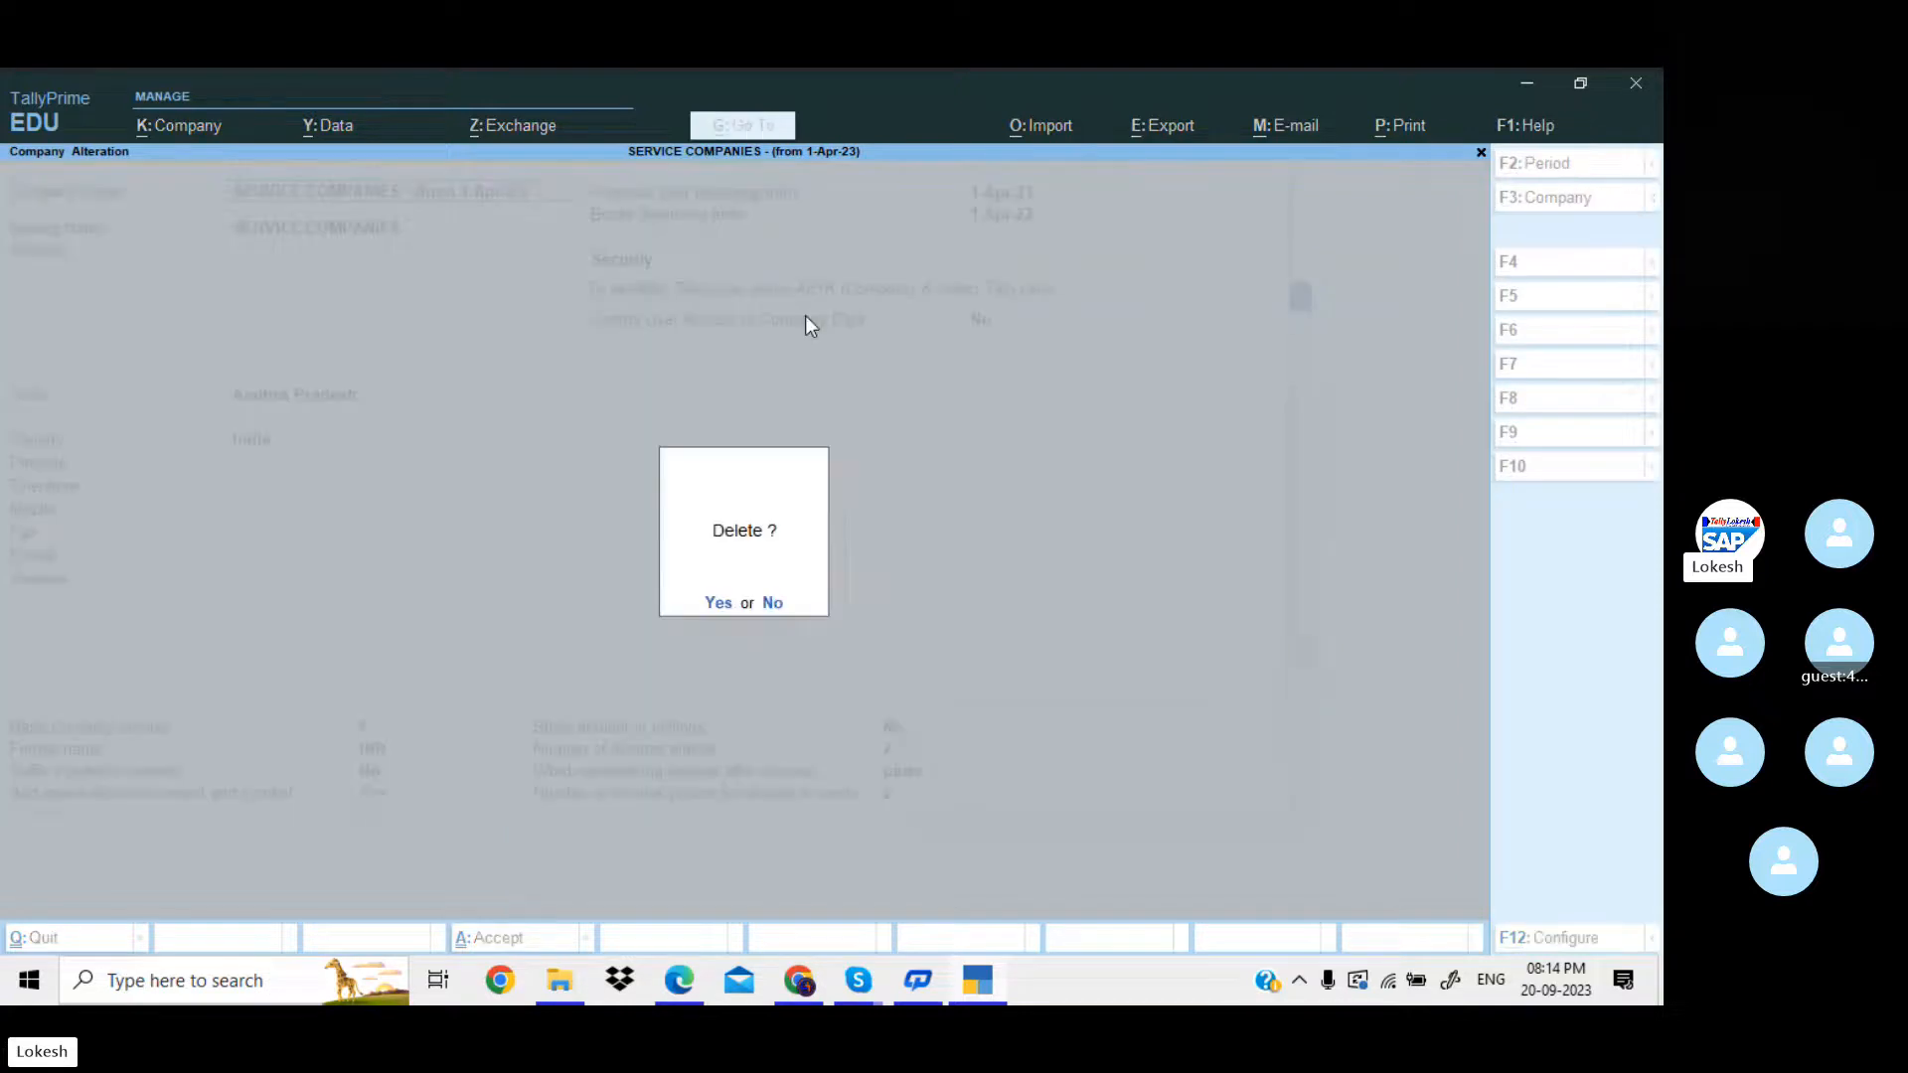
pyautogui.press('y')
pyautogui.press('y')
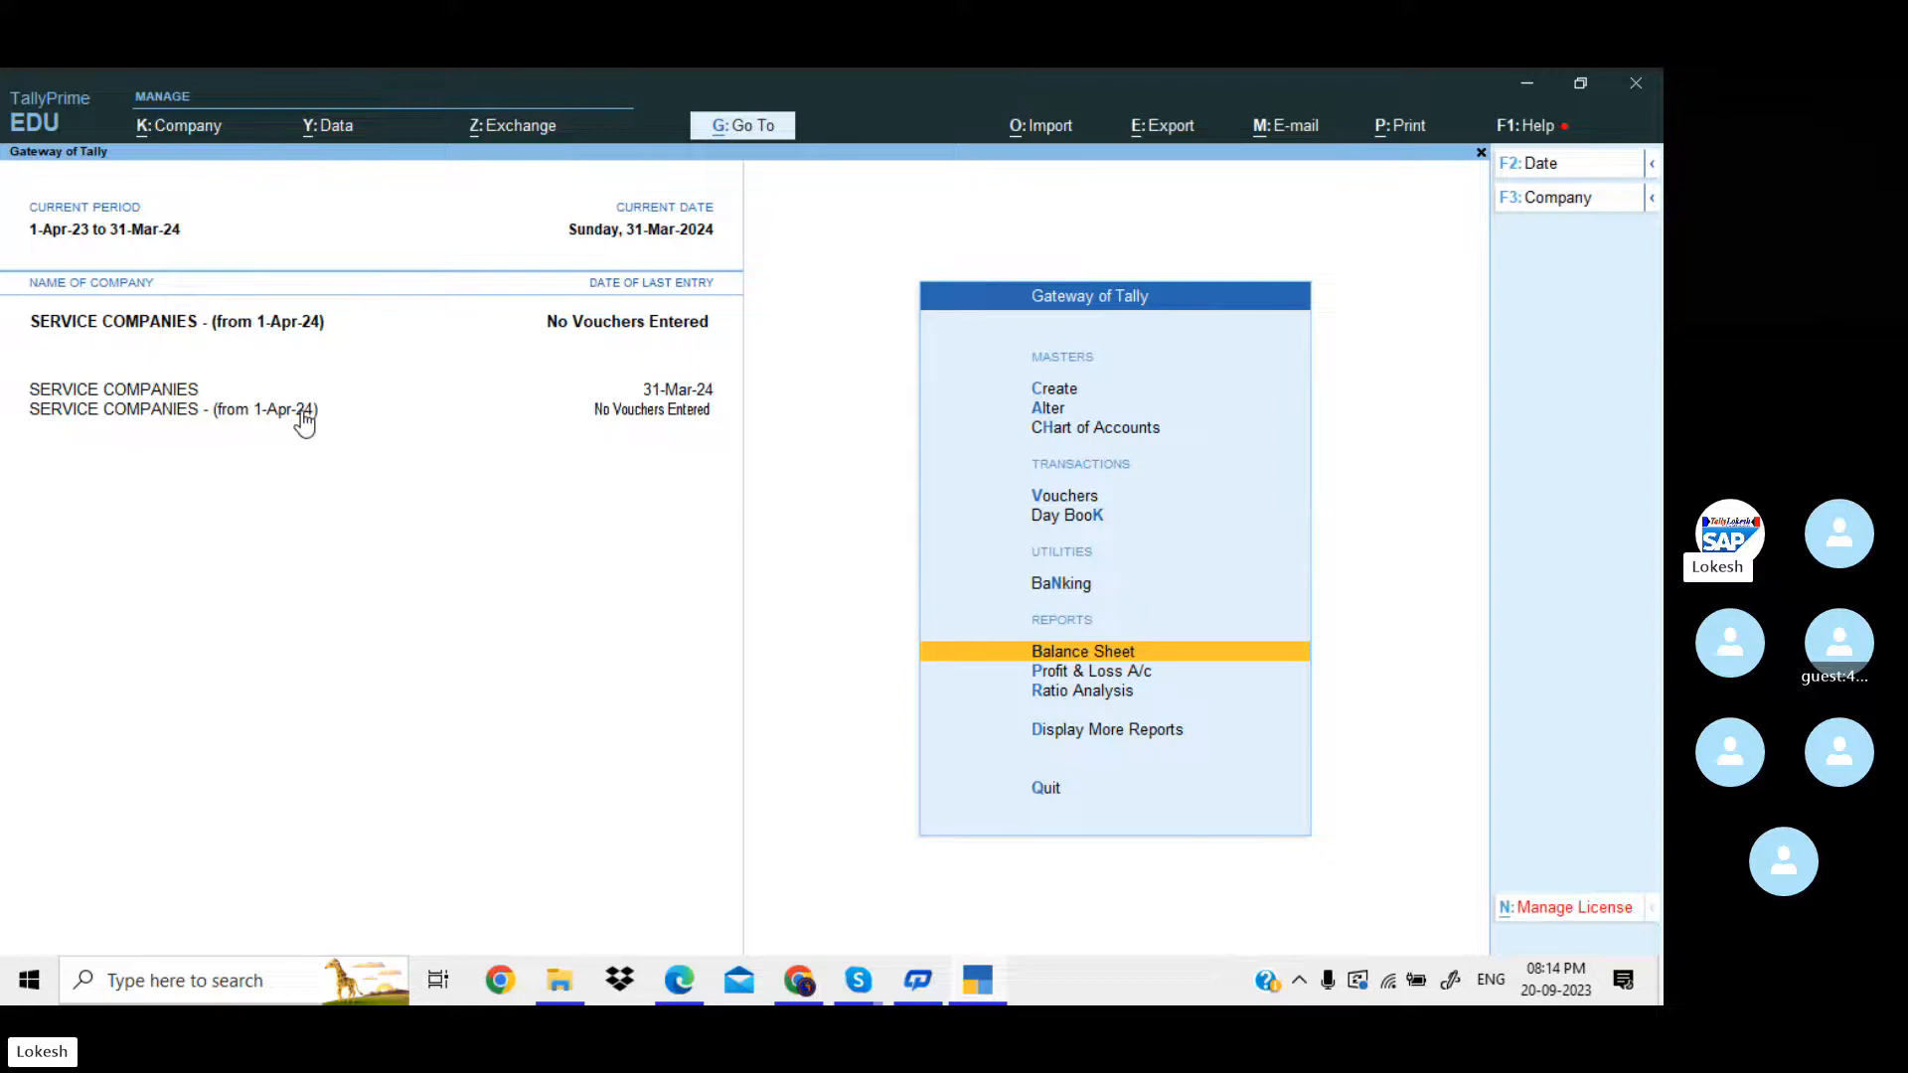
# Rename the original SERVICE COMPANIES company as SERVICE COMPANIES (23-24) and save the alteration.
pyautogui.click(207, 131)
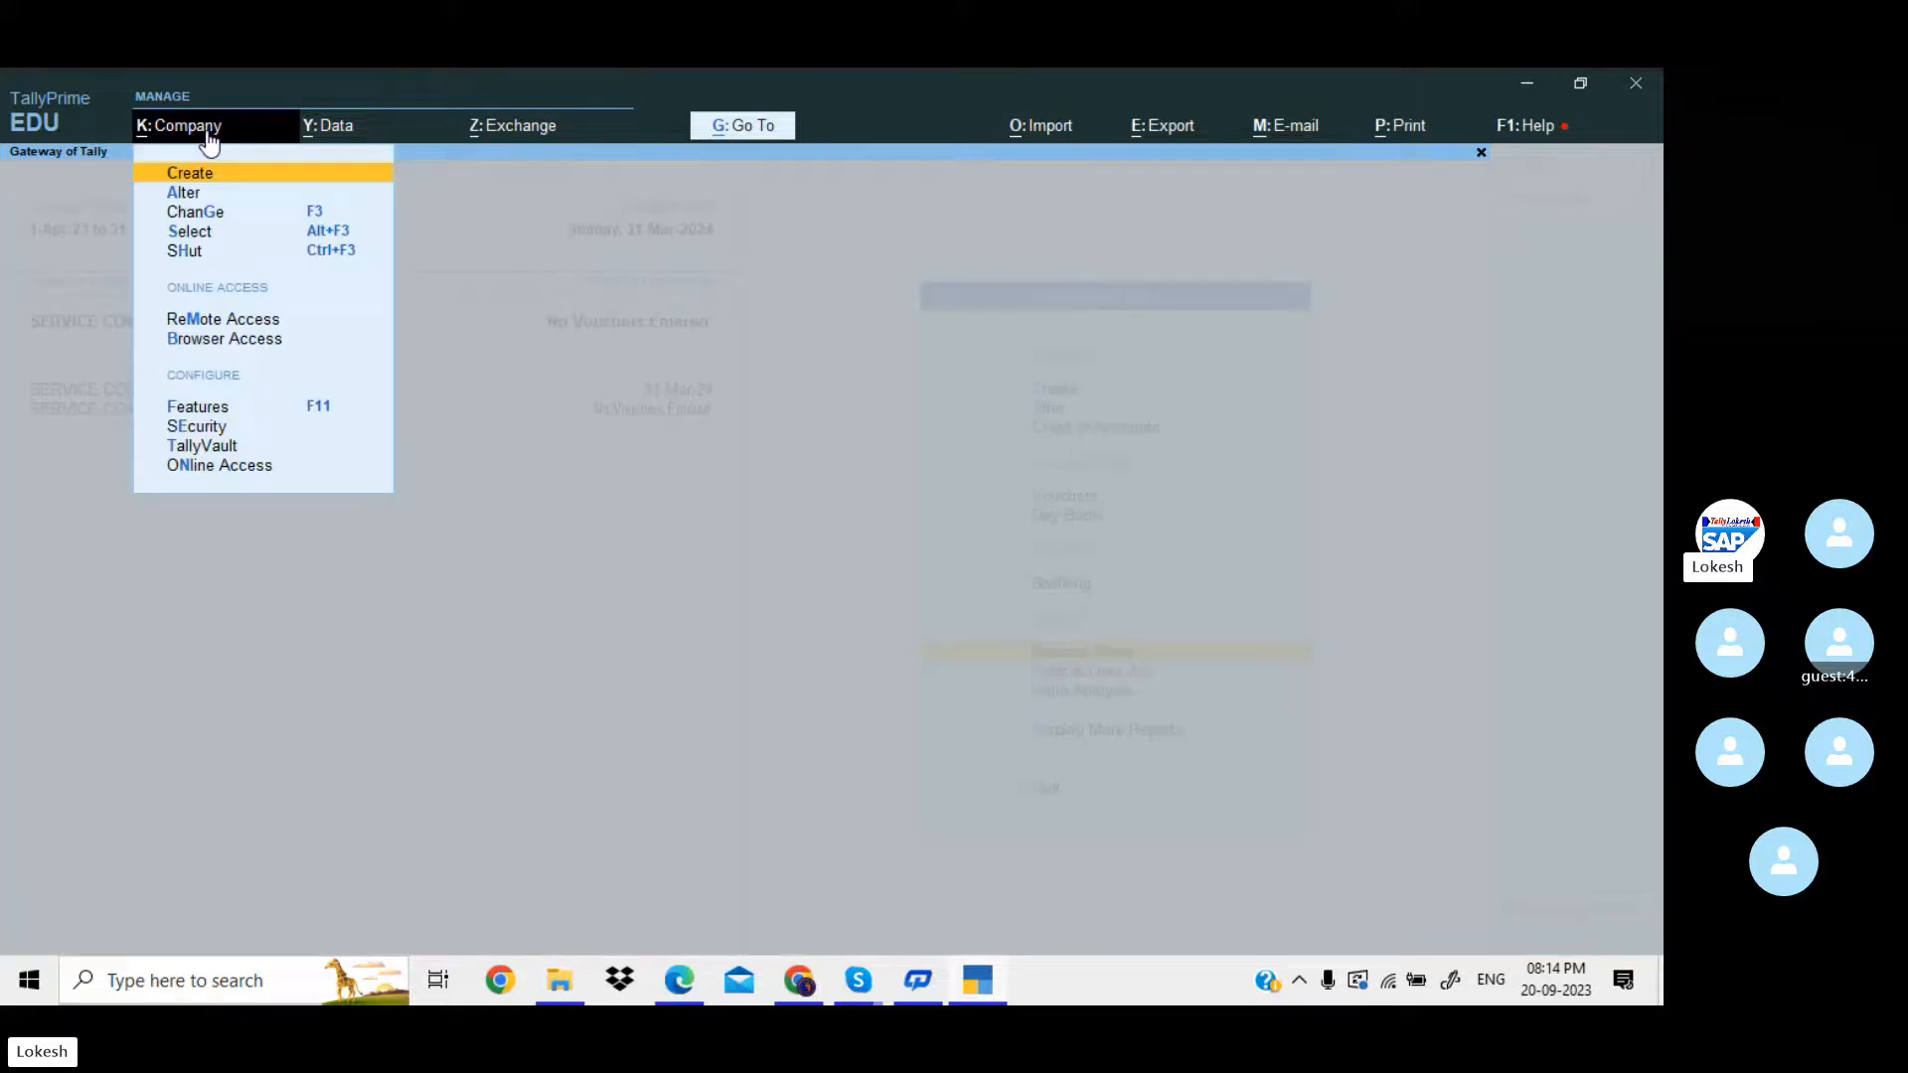
pyautogui.press('Down')
pyautogui.press('Return')
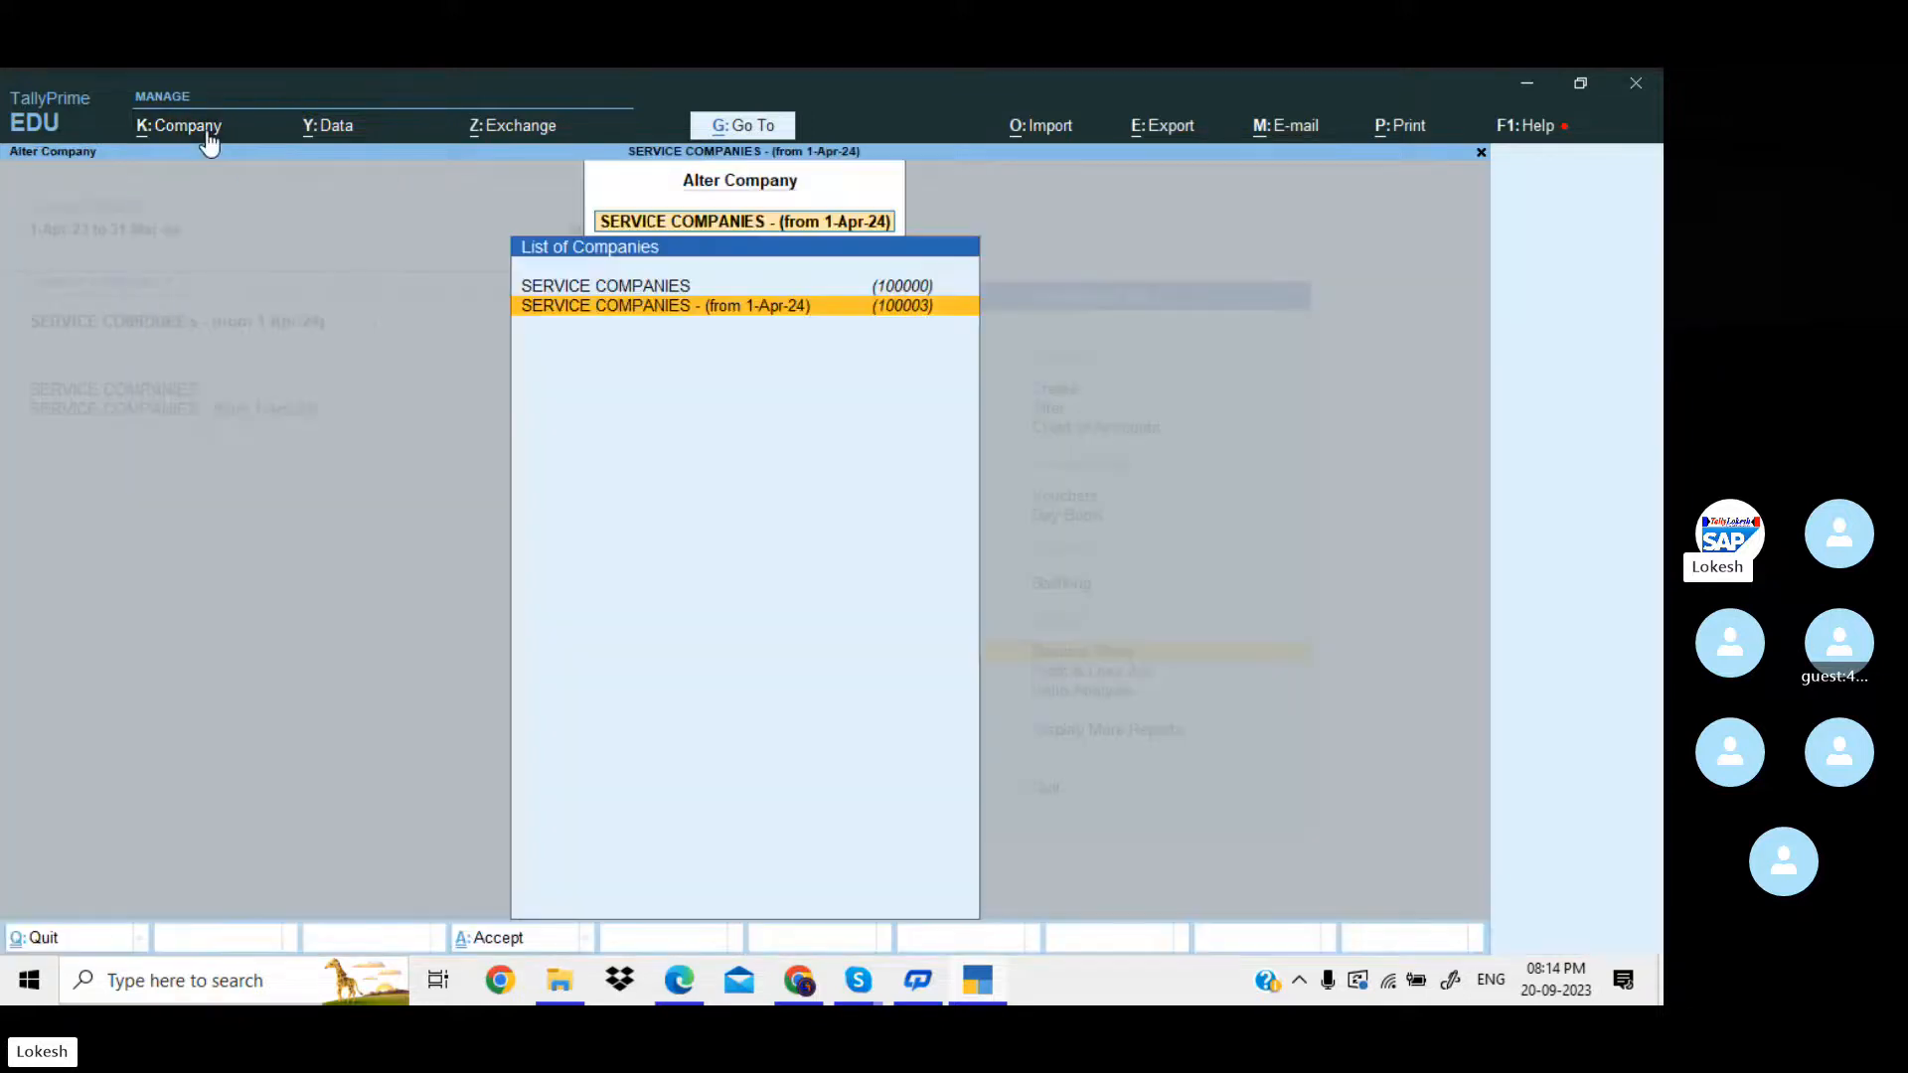
pyautogui.press('Up')
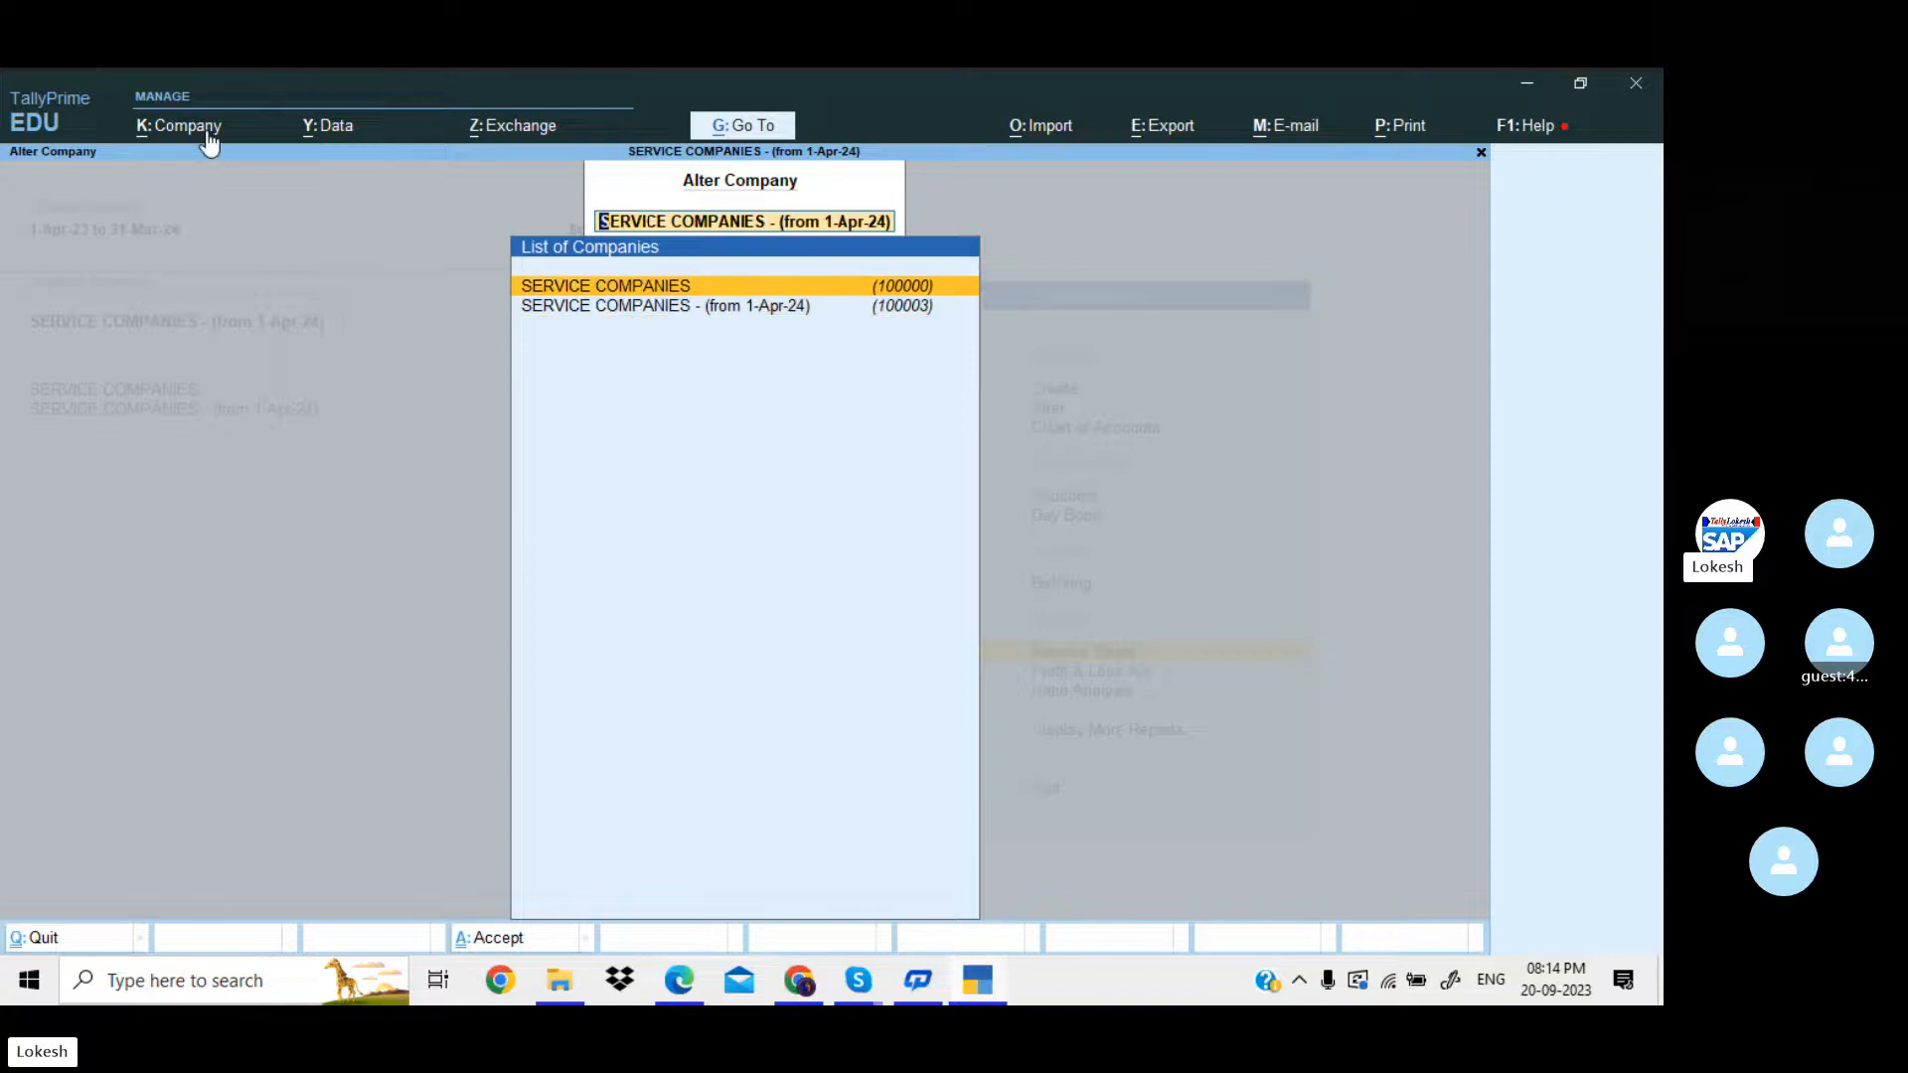
pyautogui.press('Return')
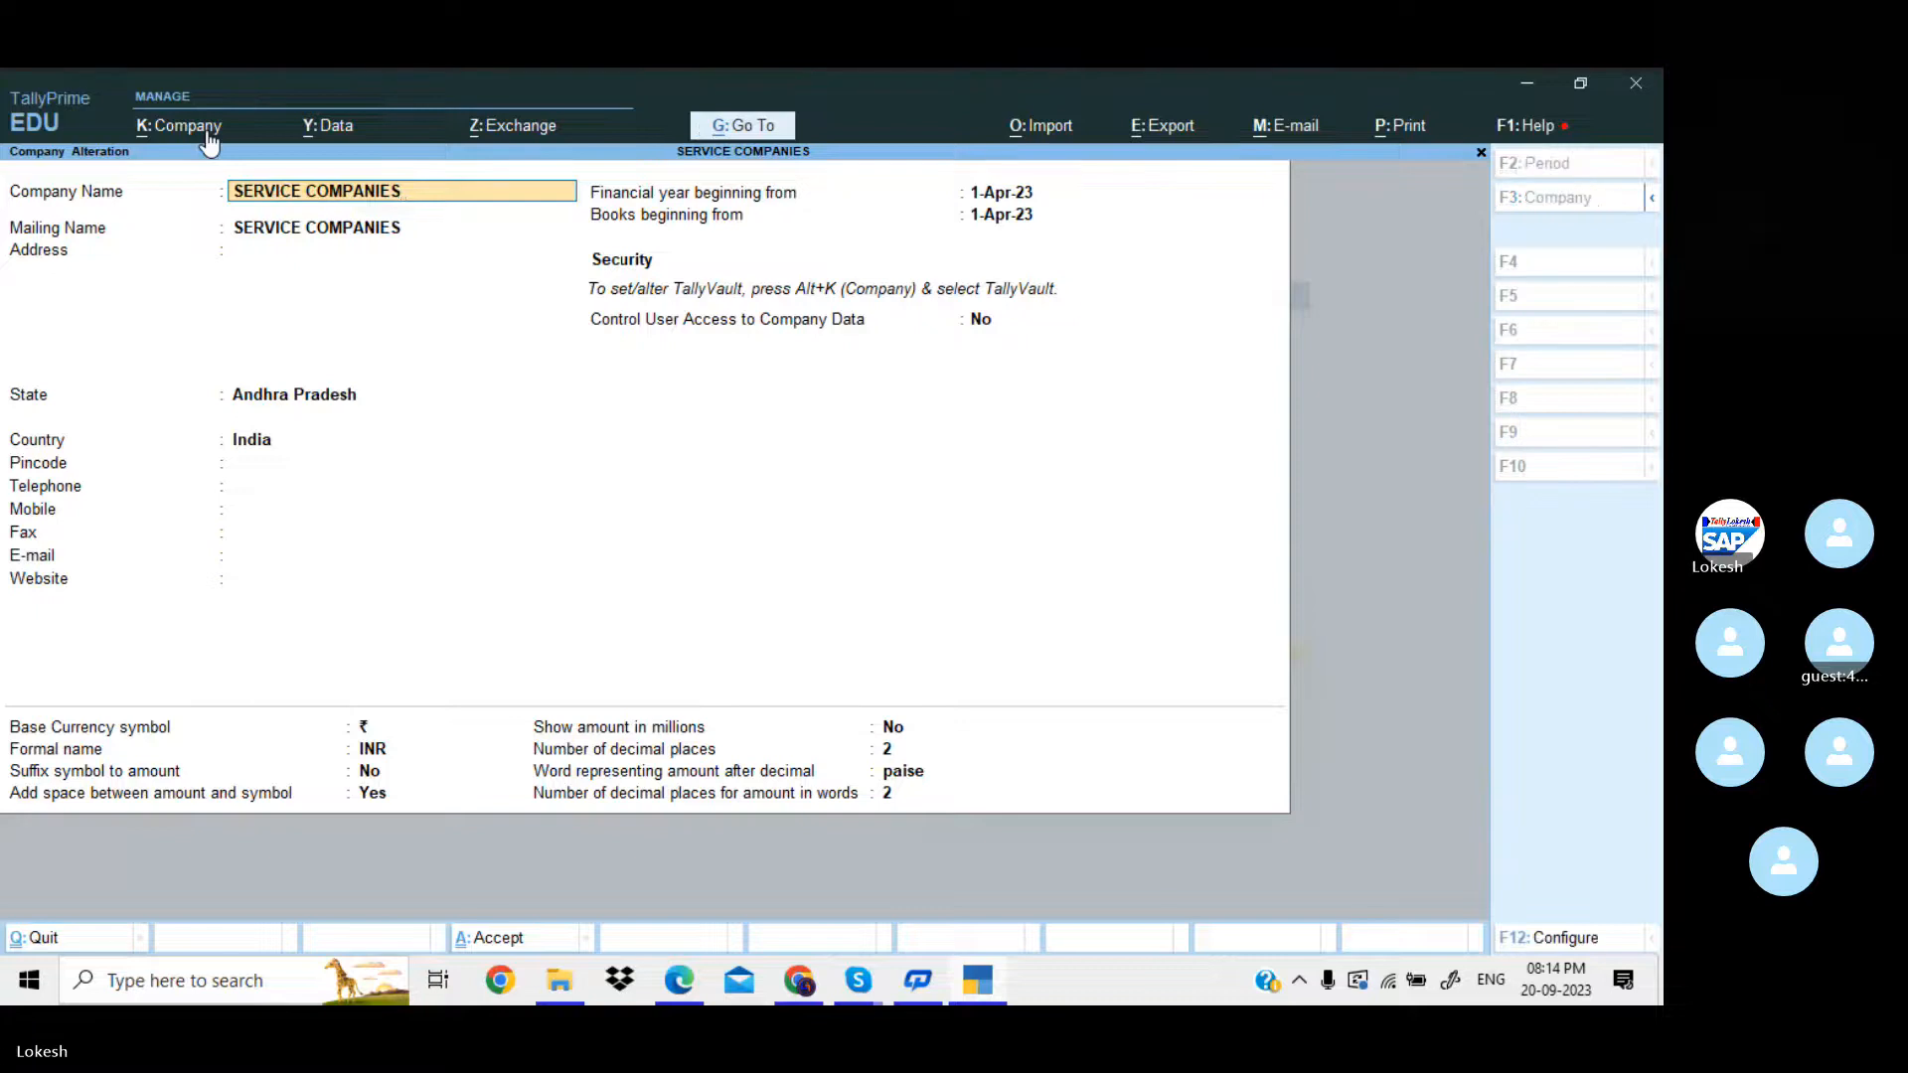
pyautogui.write('(')
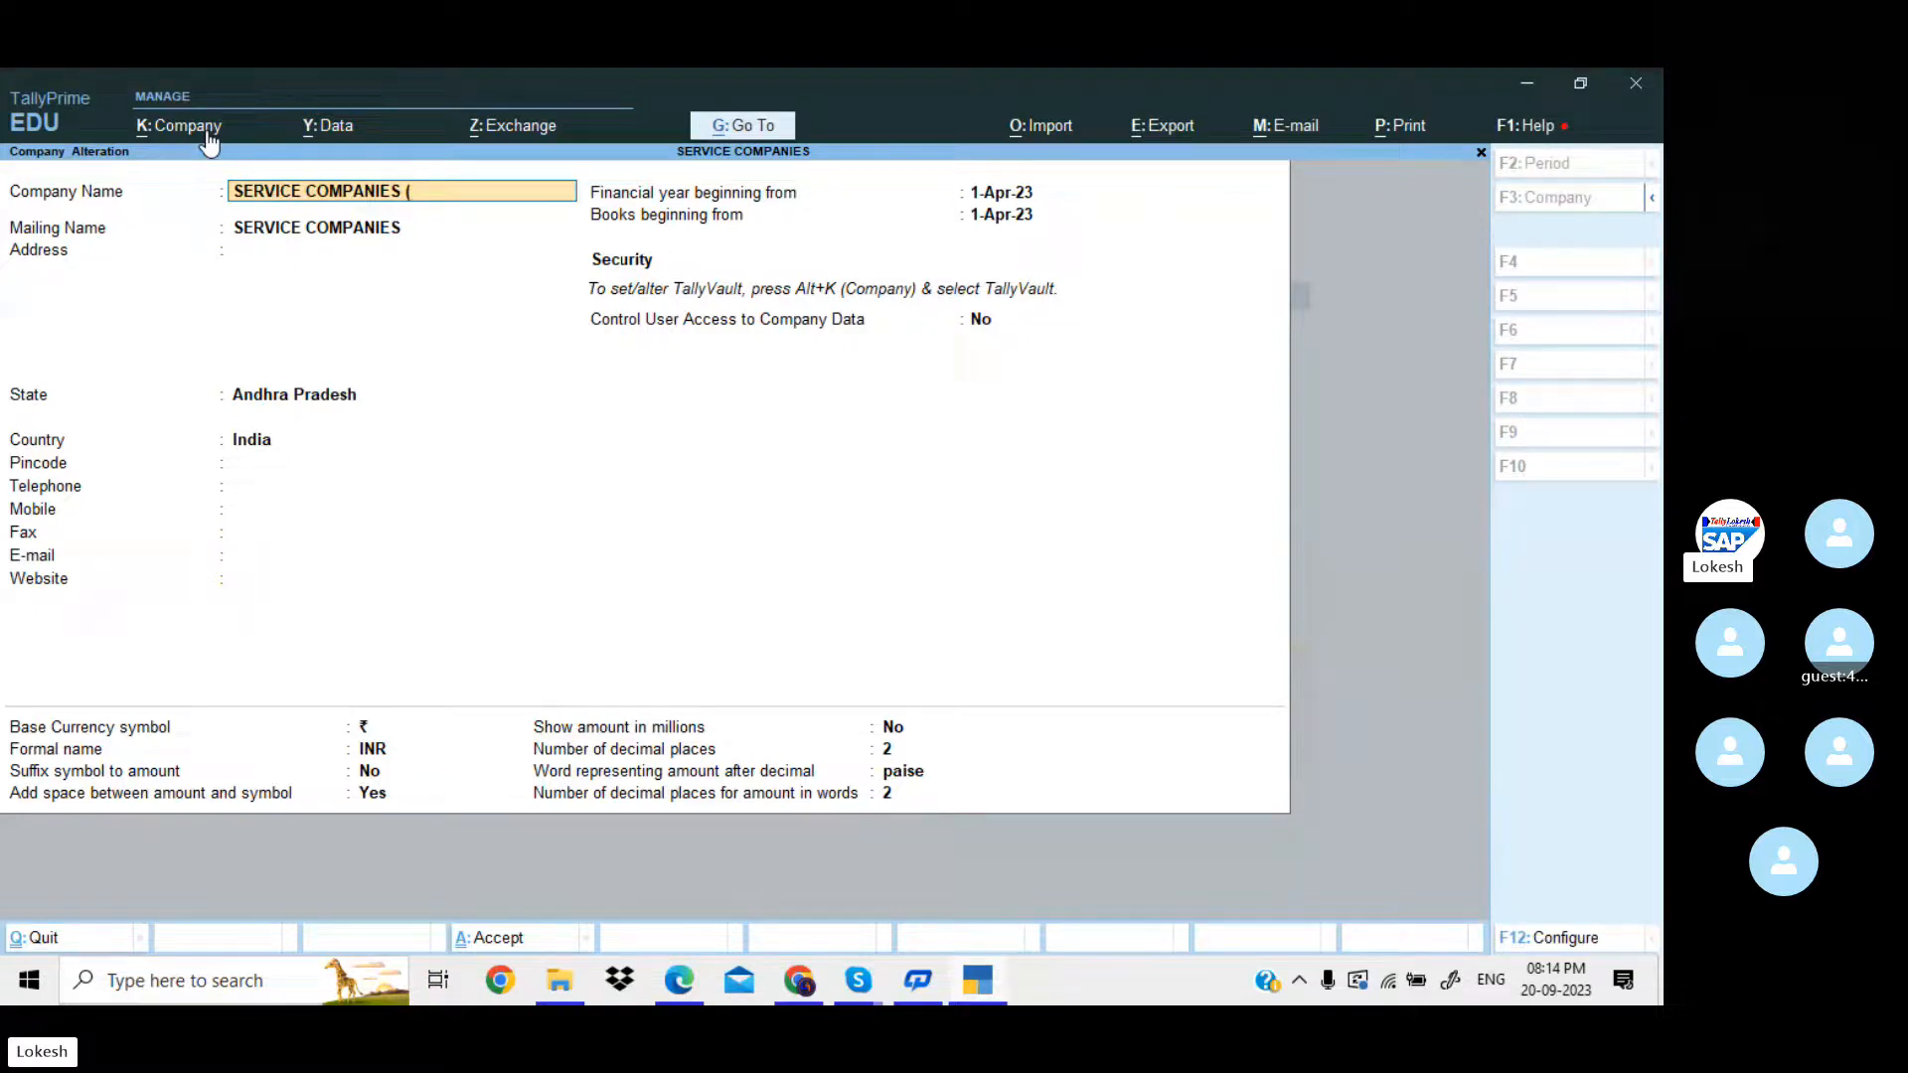
pyautogui.write('23-24)')
pyautogui.press('Return')
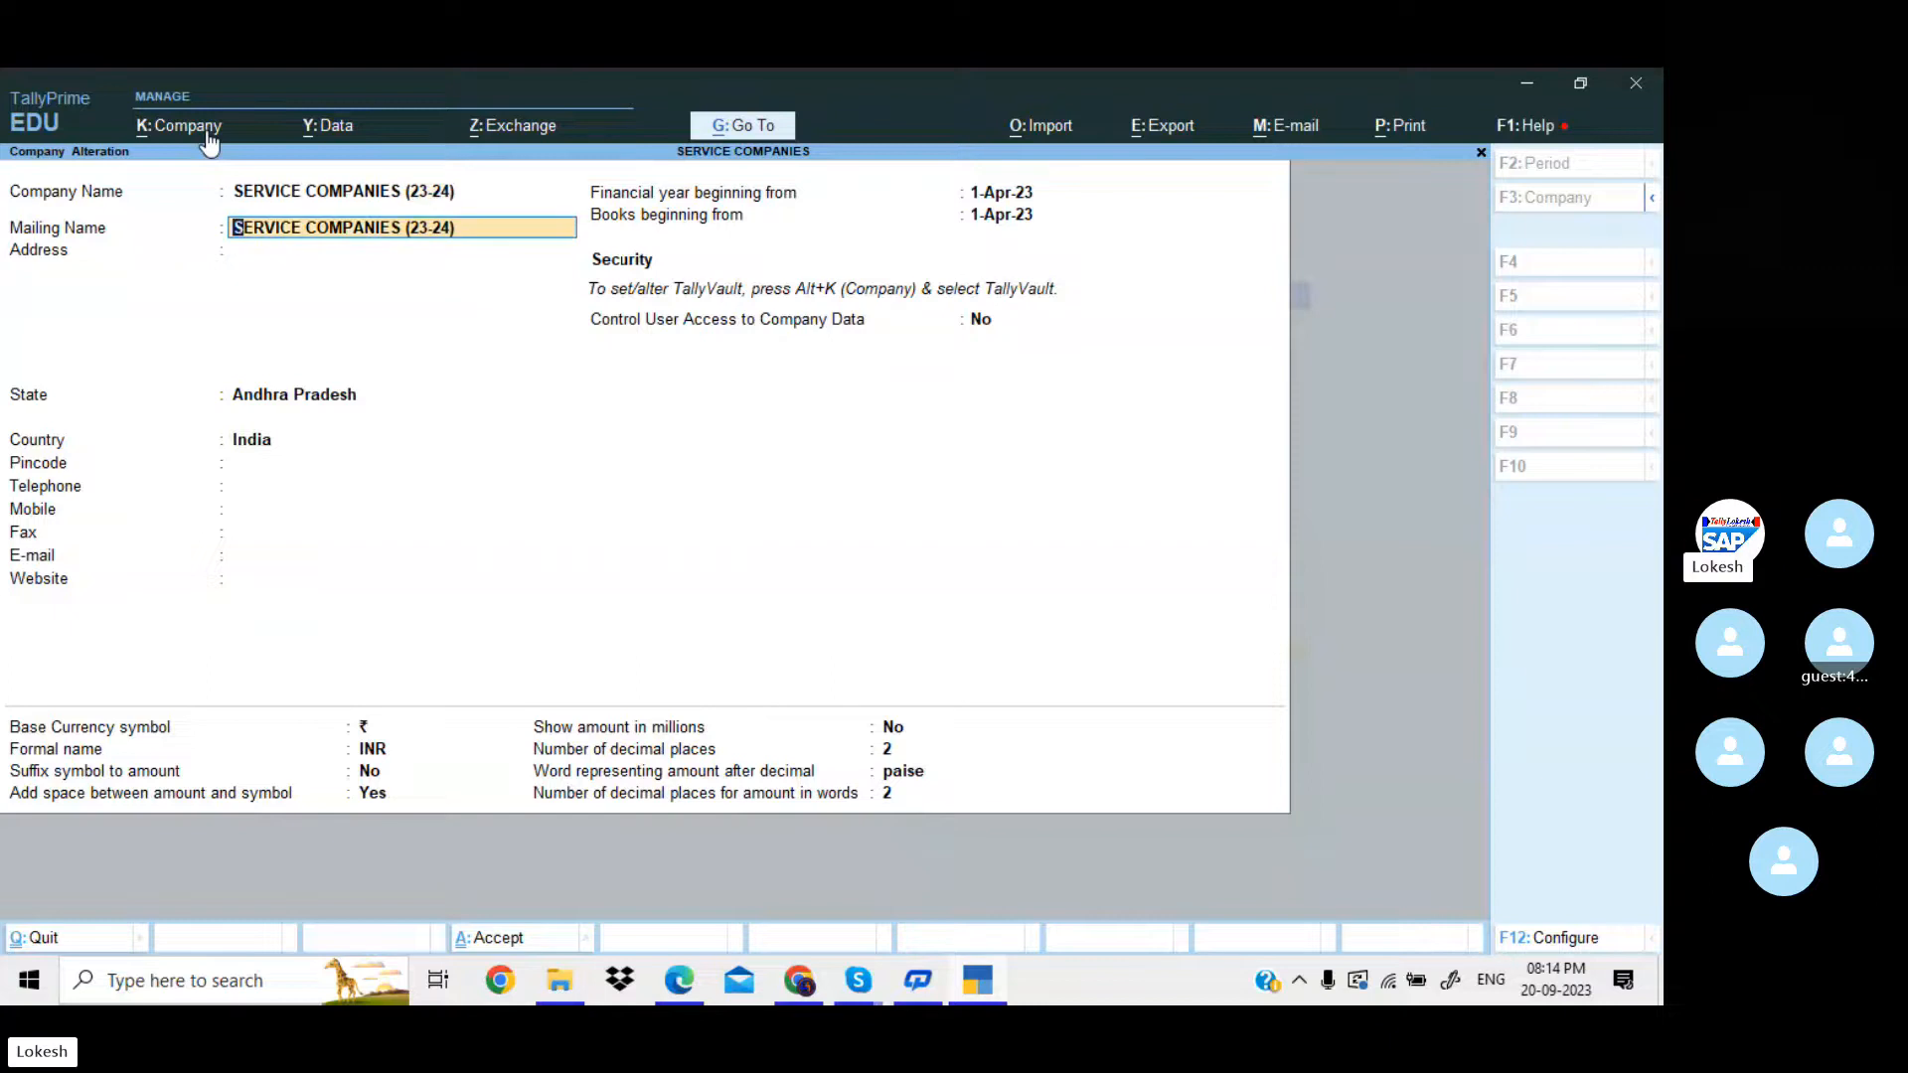
pyautogui.hotkey('ctrl', 'a')
# Rename the split company SERVICE COMPANIES - (from 1-Apr-24) as SERVICE COMPANIES (24-25), save it and leave company alteration.
pyautogui.press('Down')
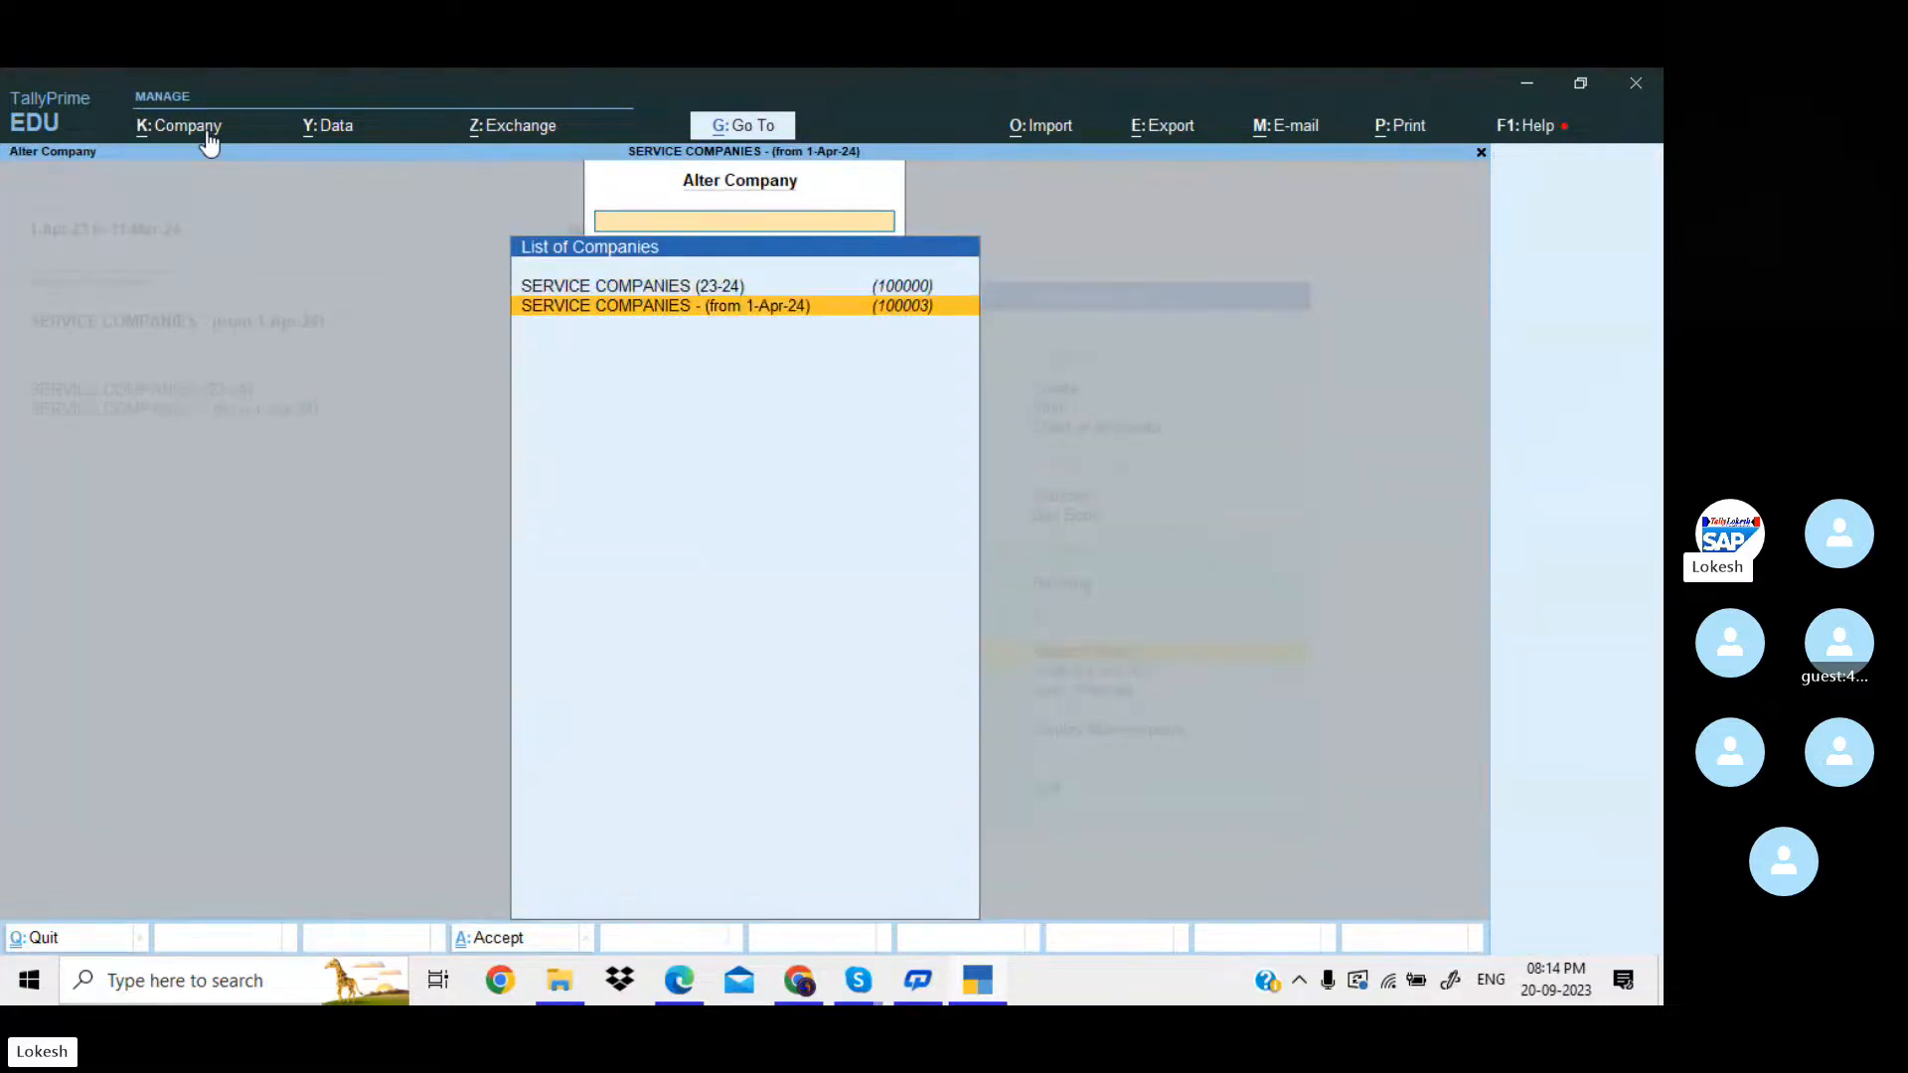
pyautogui.press('Return')
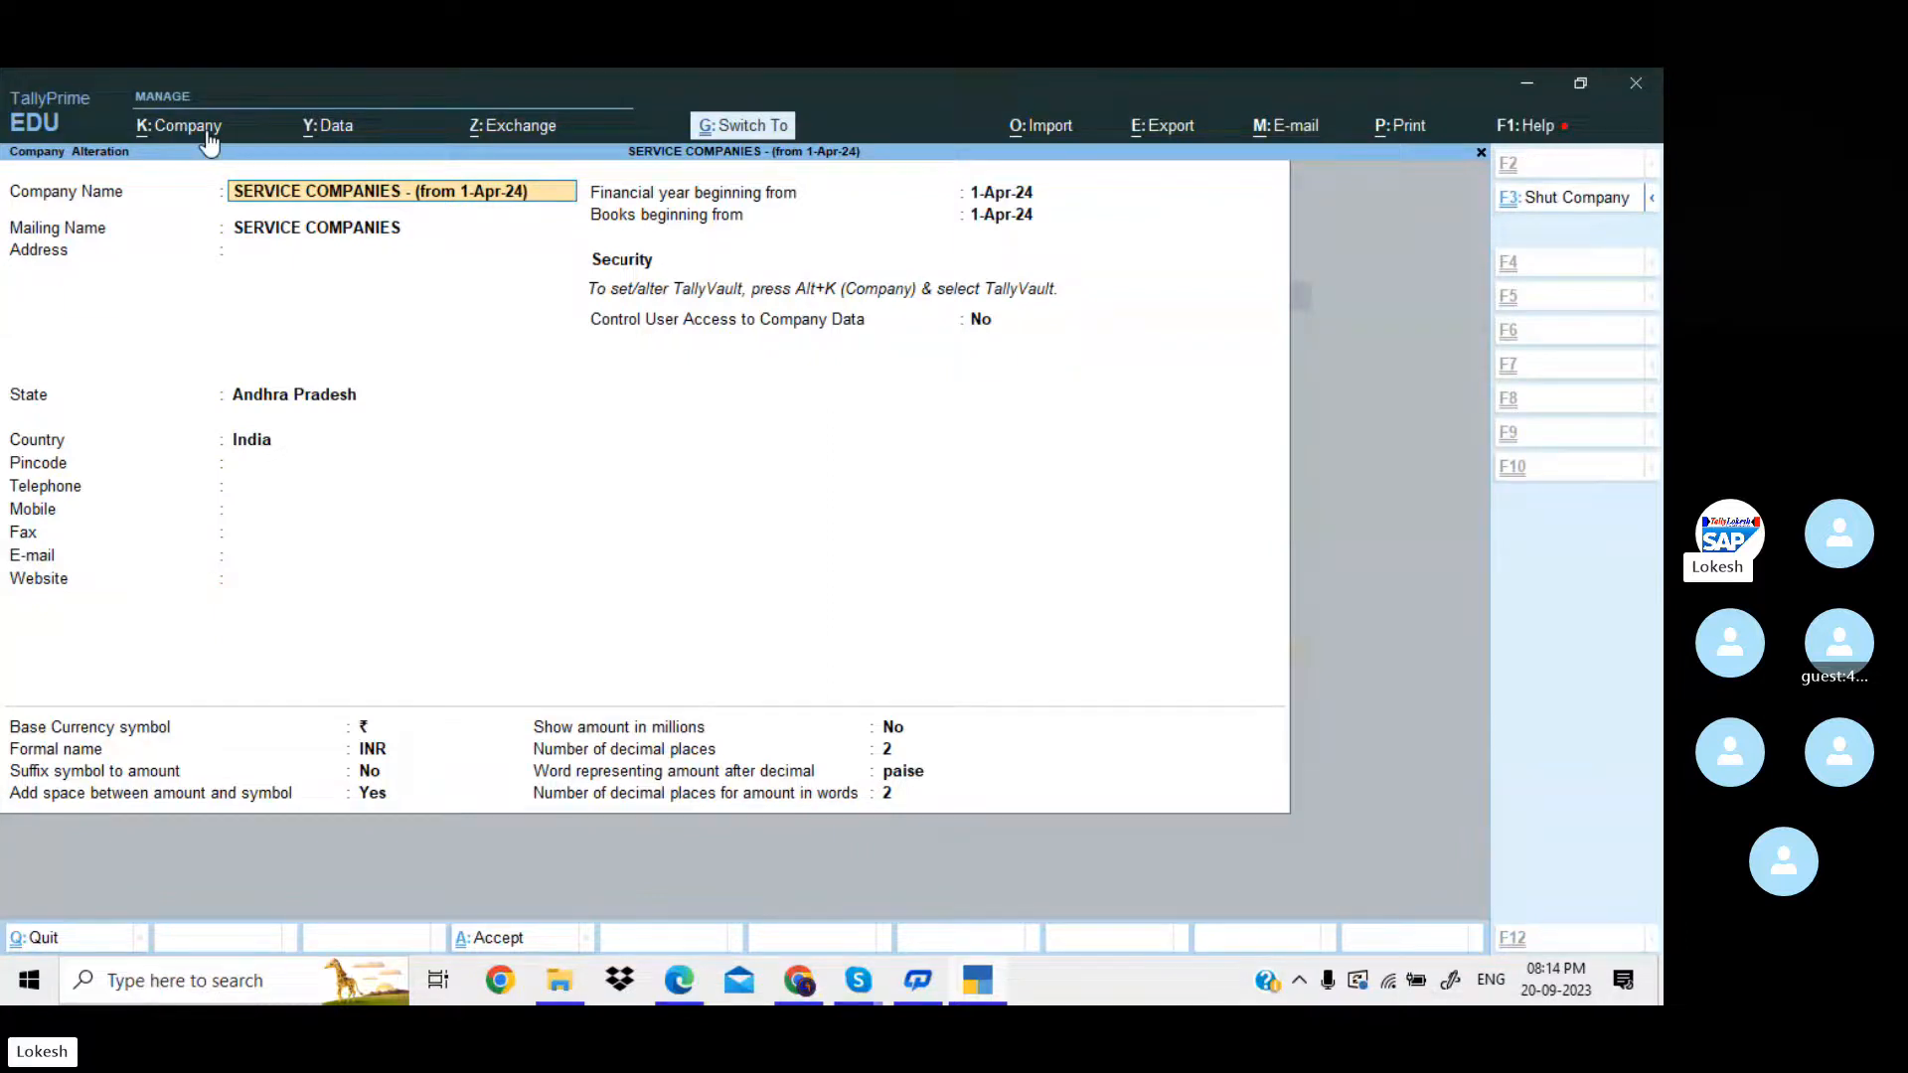
pyautogui.press('BackSpace')
pyautogui.press('BackSpace')
pyautogui.press('BackSpace')
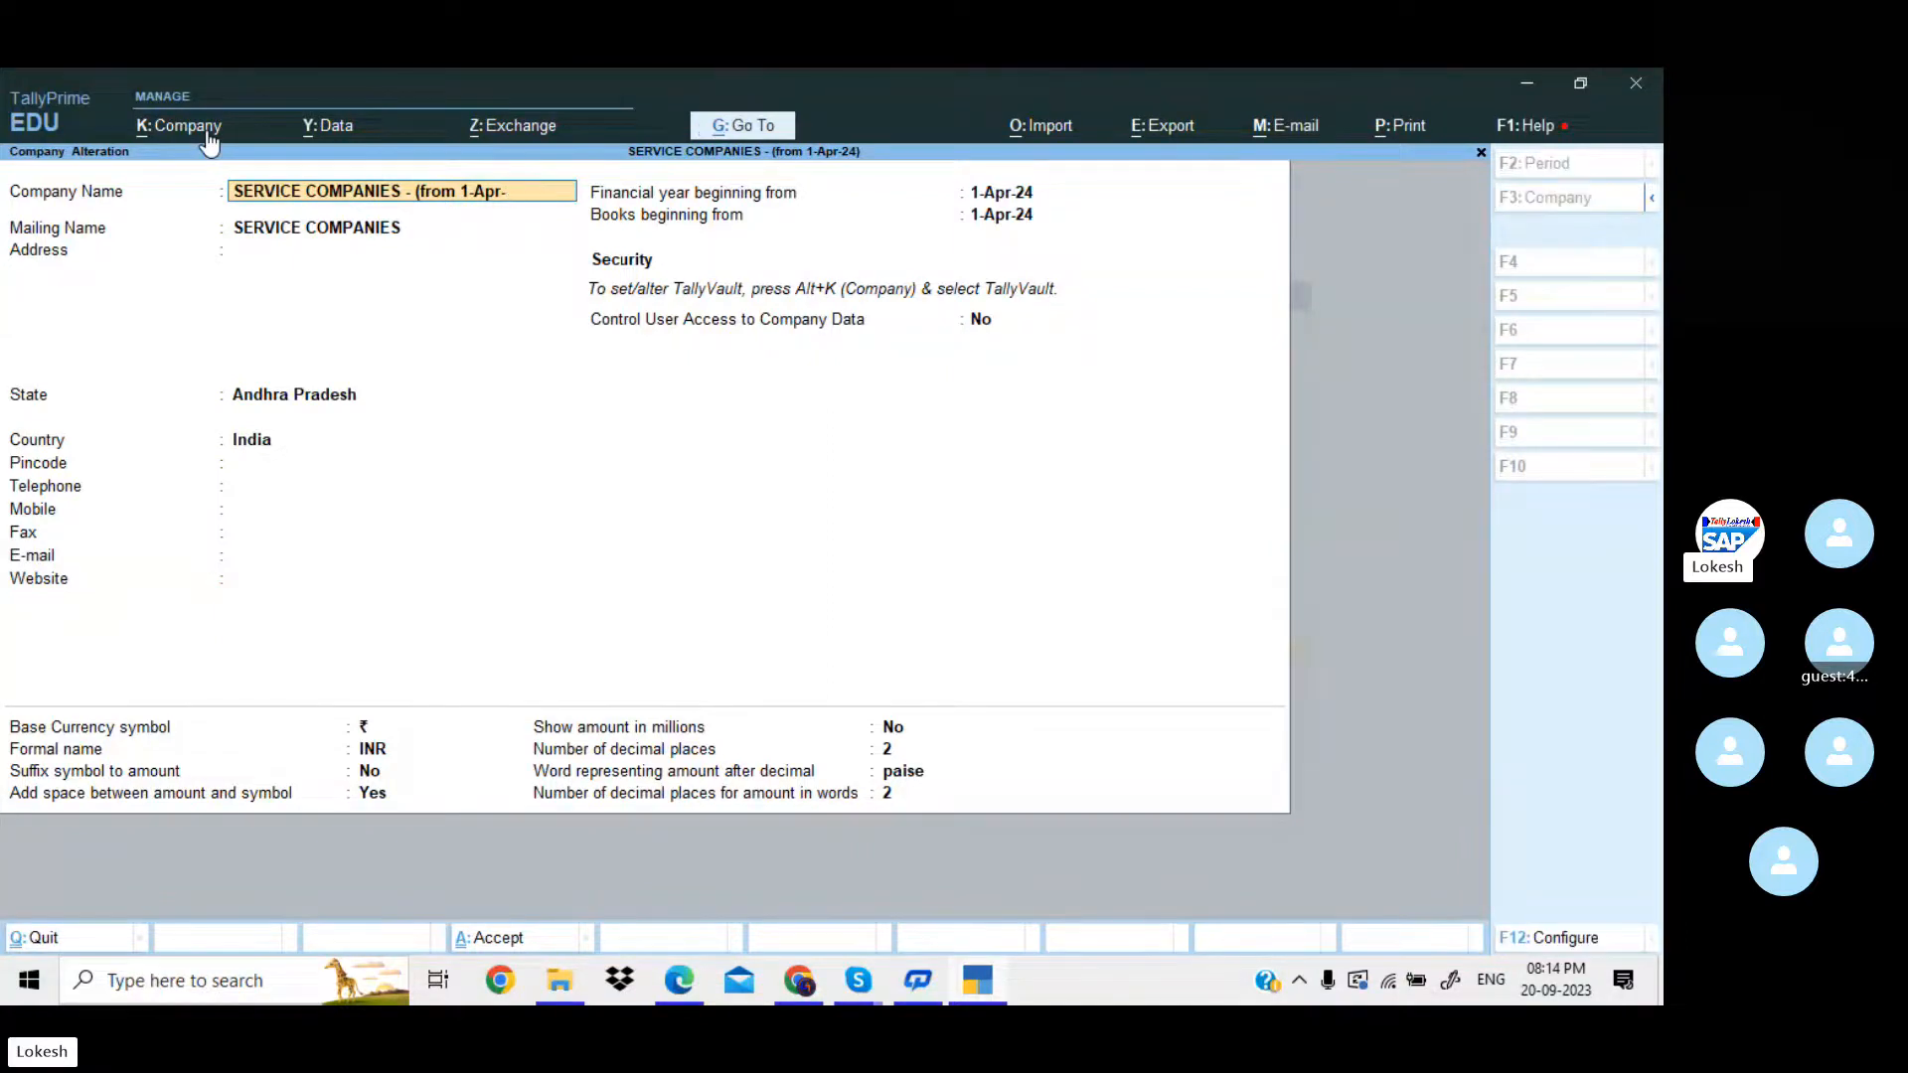
pyautogui.press('BackSpace')
pyautogui.press('BackSpace')
pyautogui.press('BackSpace')
pyautogui.press('BackSpace')
pyautogui.press('BackSpace')
pyautogui.press('BackSpace')
pyautogui.press('BackSpace')
pyautogui.press('BackSpace')
pyautogui.press('BackSpace')
pyautogui.press('BackSpace')
pyautogui.press('BackSpace')
pyautogui.press('BackSpace')
pyautogui.press('BackSpace')
pyautogui.press('BackSpace')
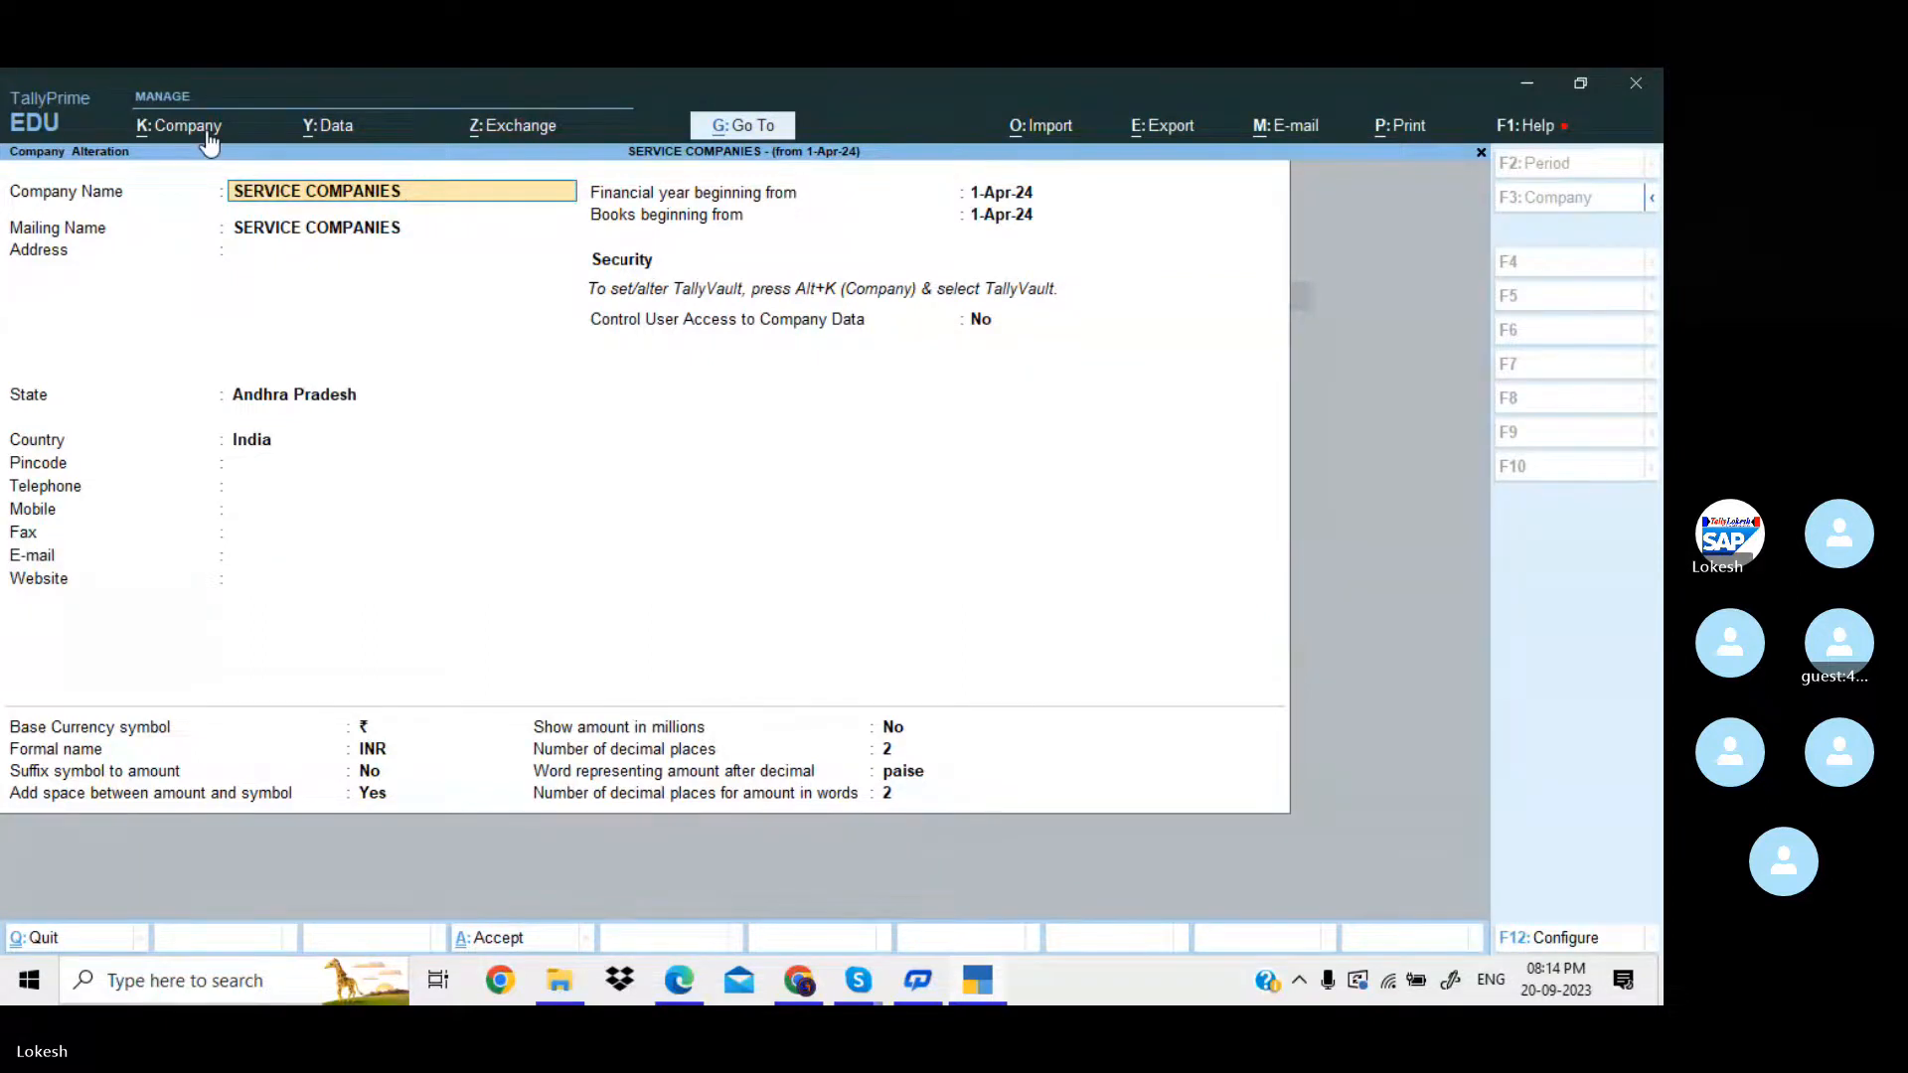
pyautogui.write('(24')
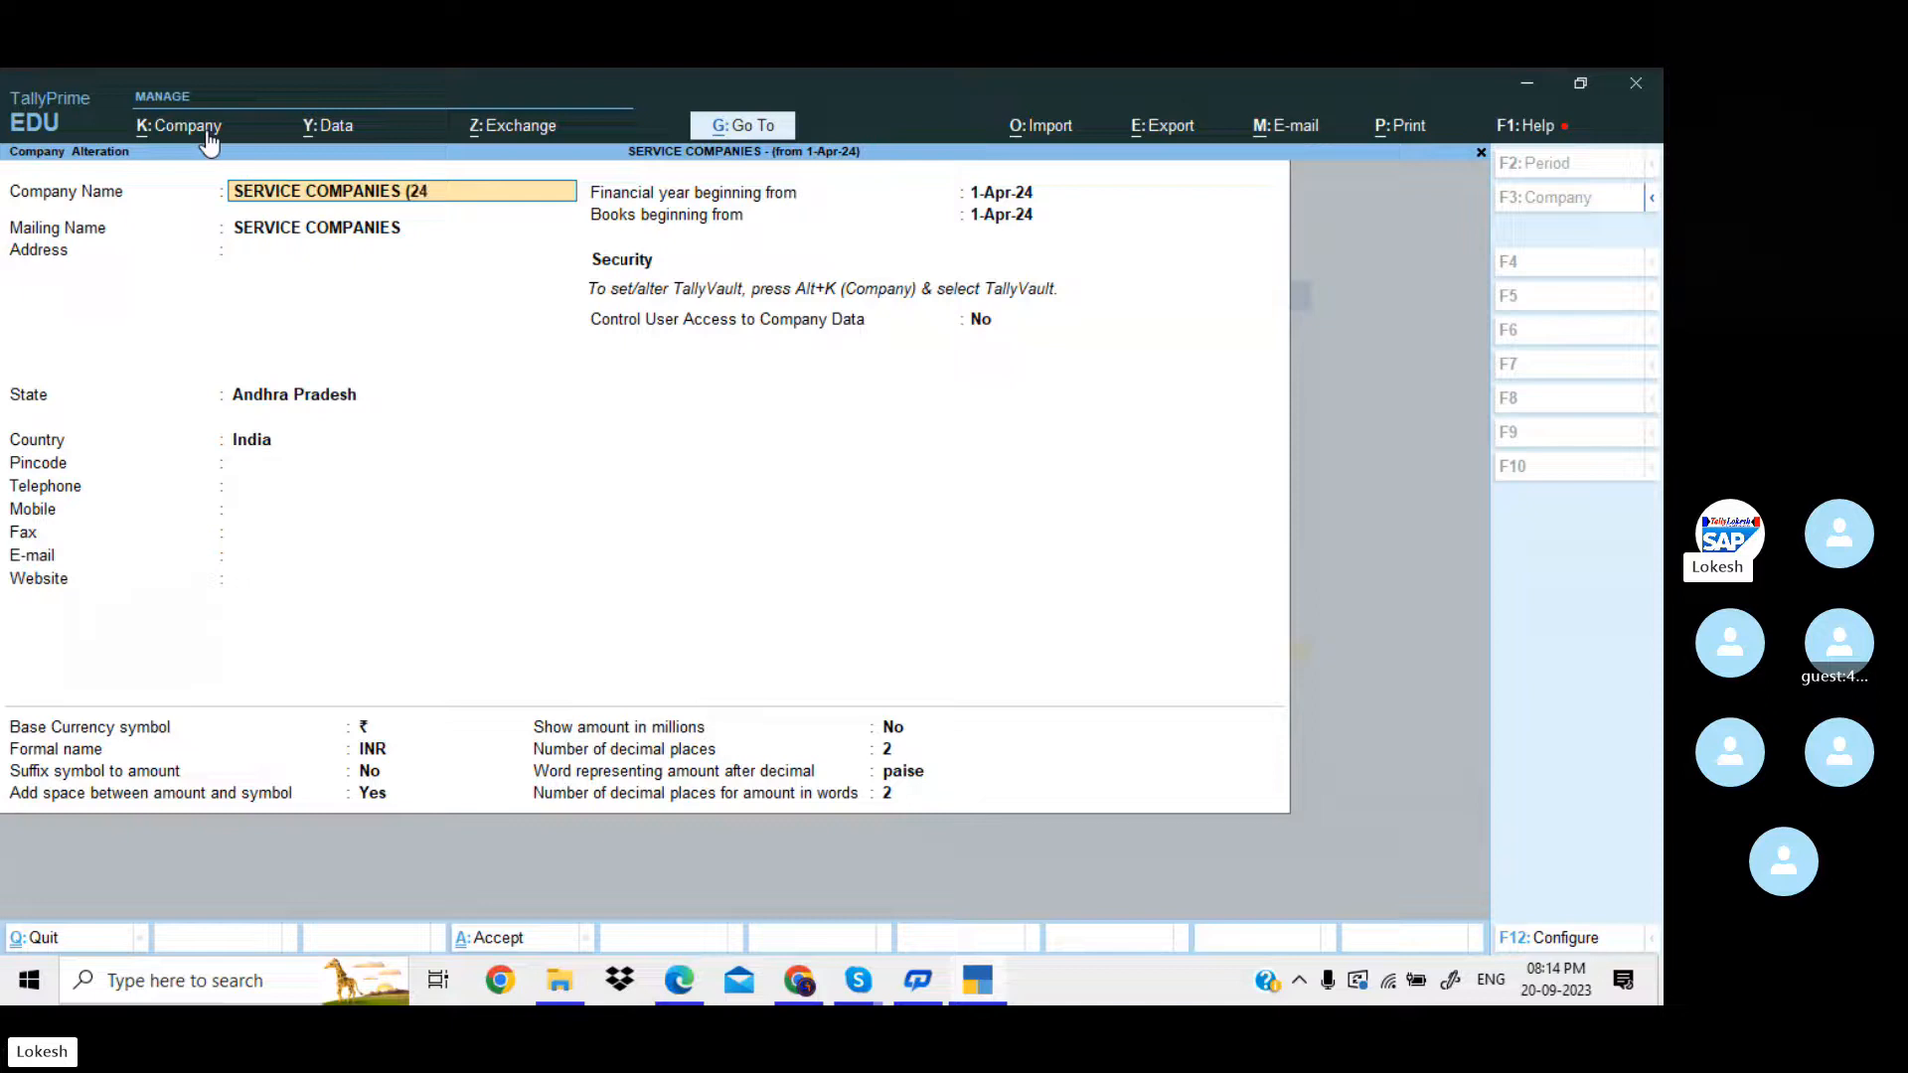
pyautogui.write('-25)')
pyautogui.press('Return')
pyautogui.hotkey('ctrl', 'a')
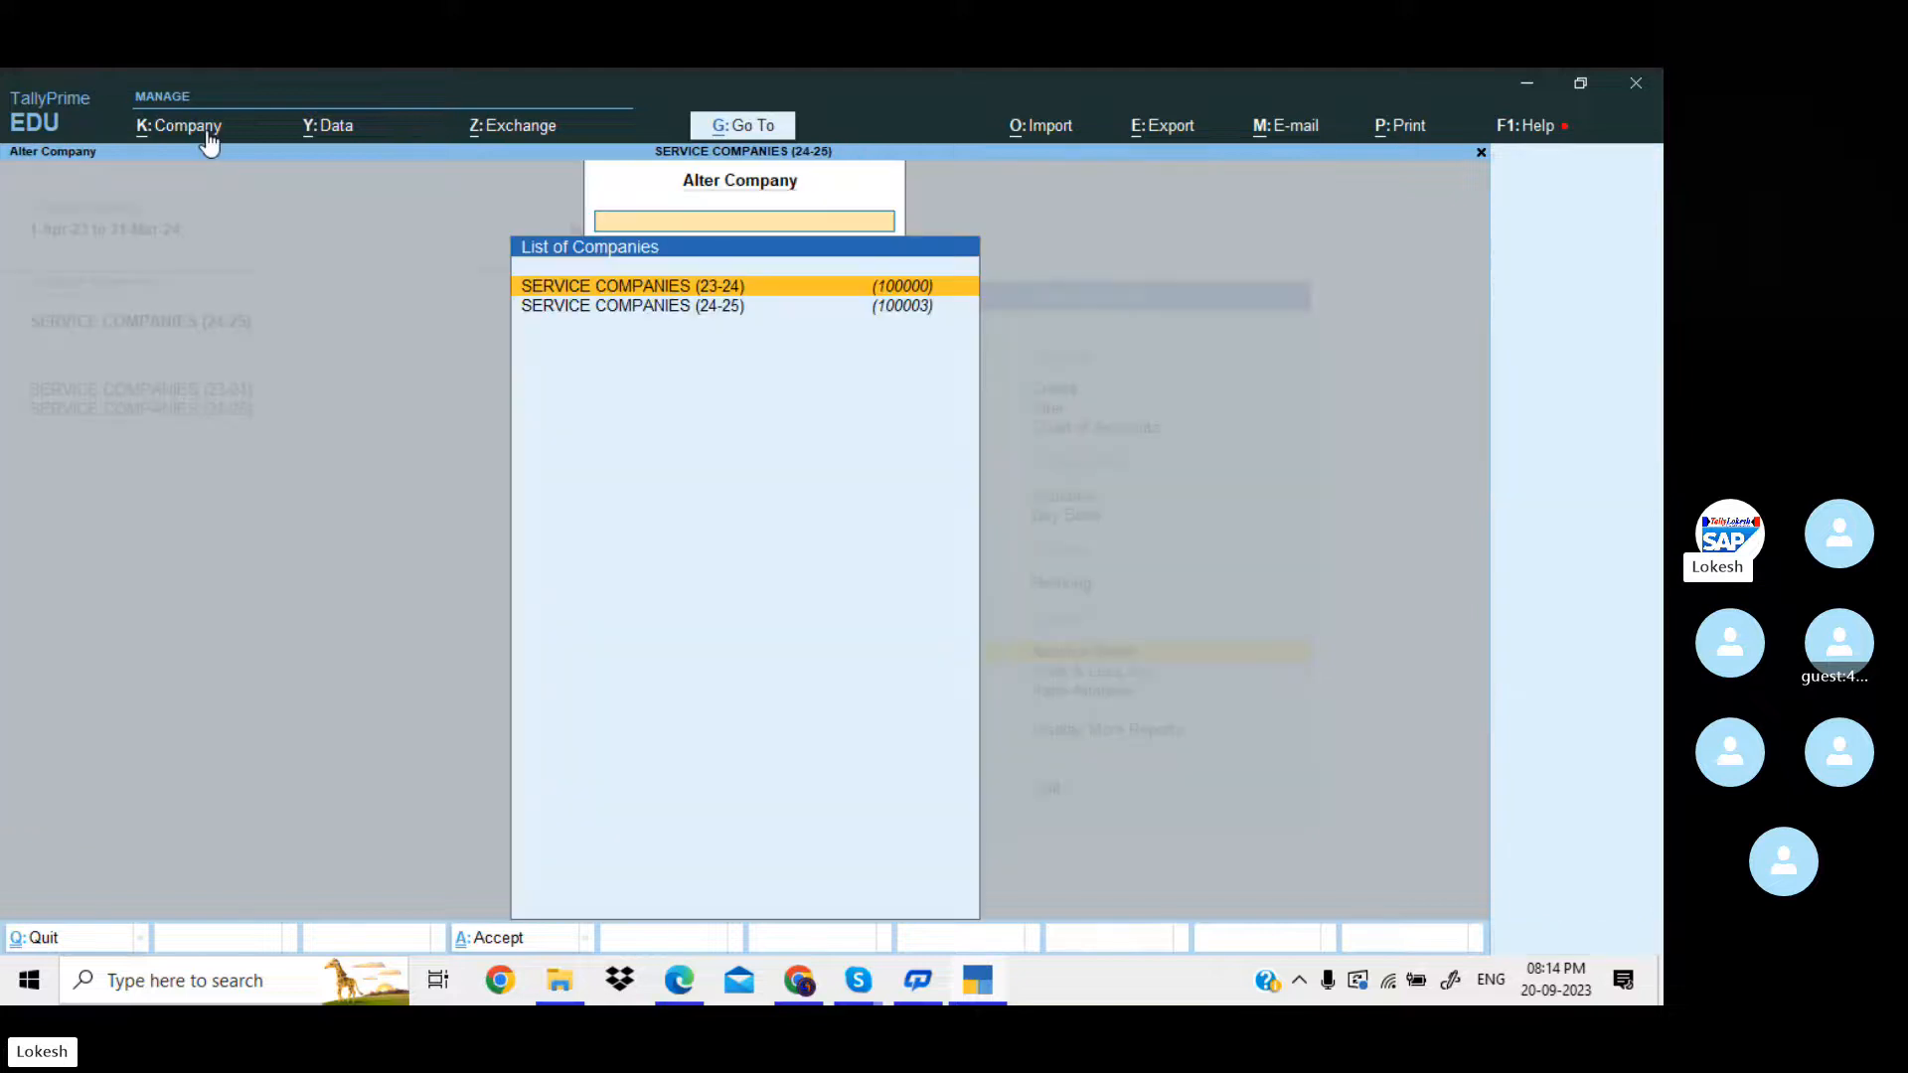
pyautogui.press('Escape')
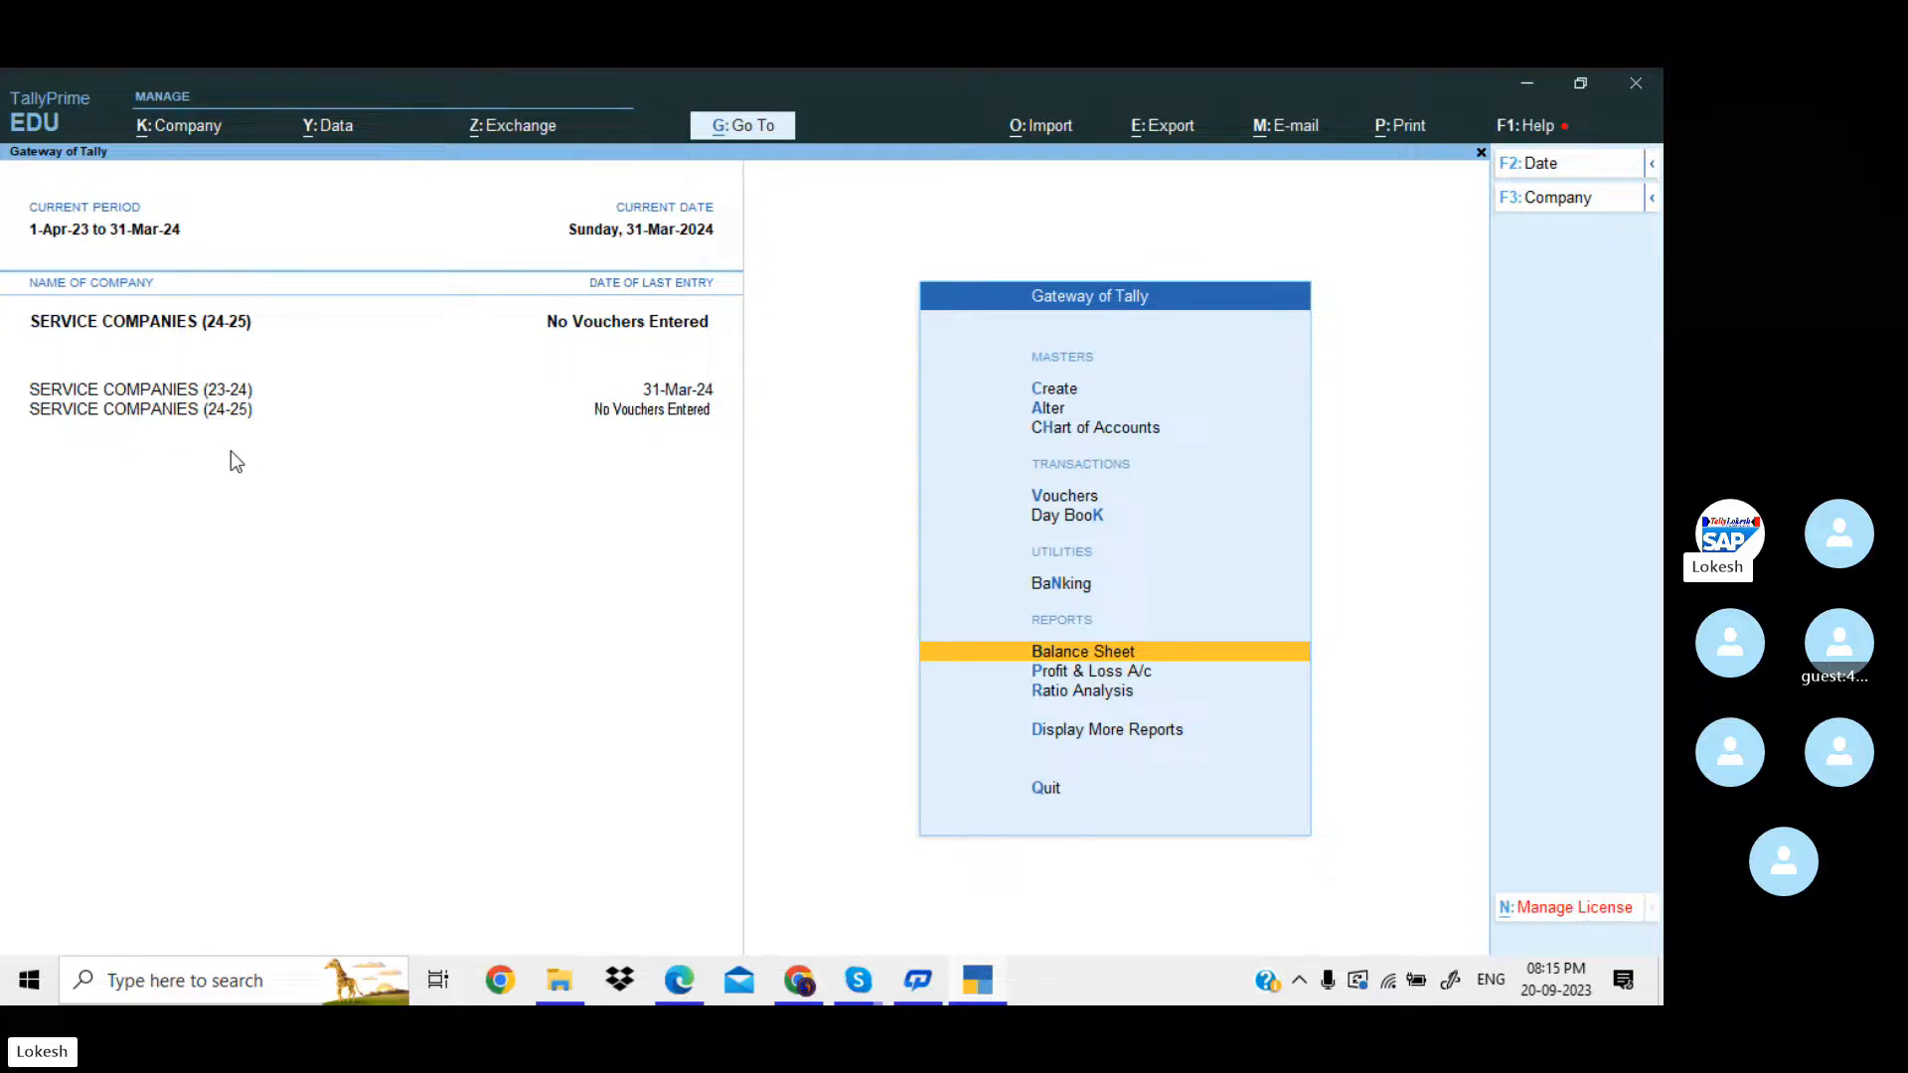
# Switch between the two year-wise companies, ending on SERVICE COMPANIES (24-25), and review its Balance Sheet.
pyautogui.click(227, 393)
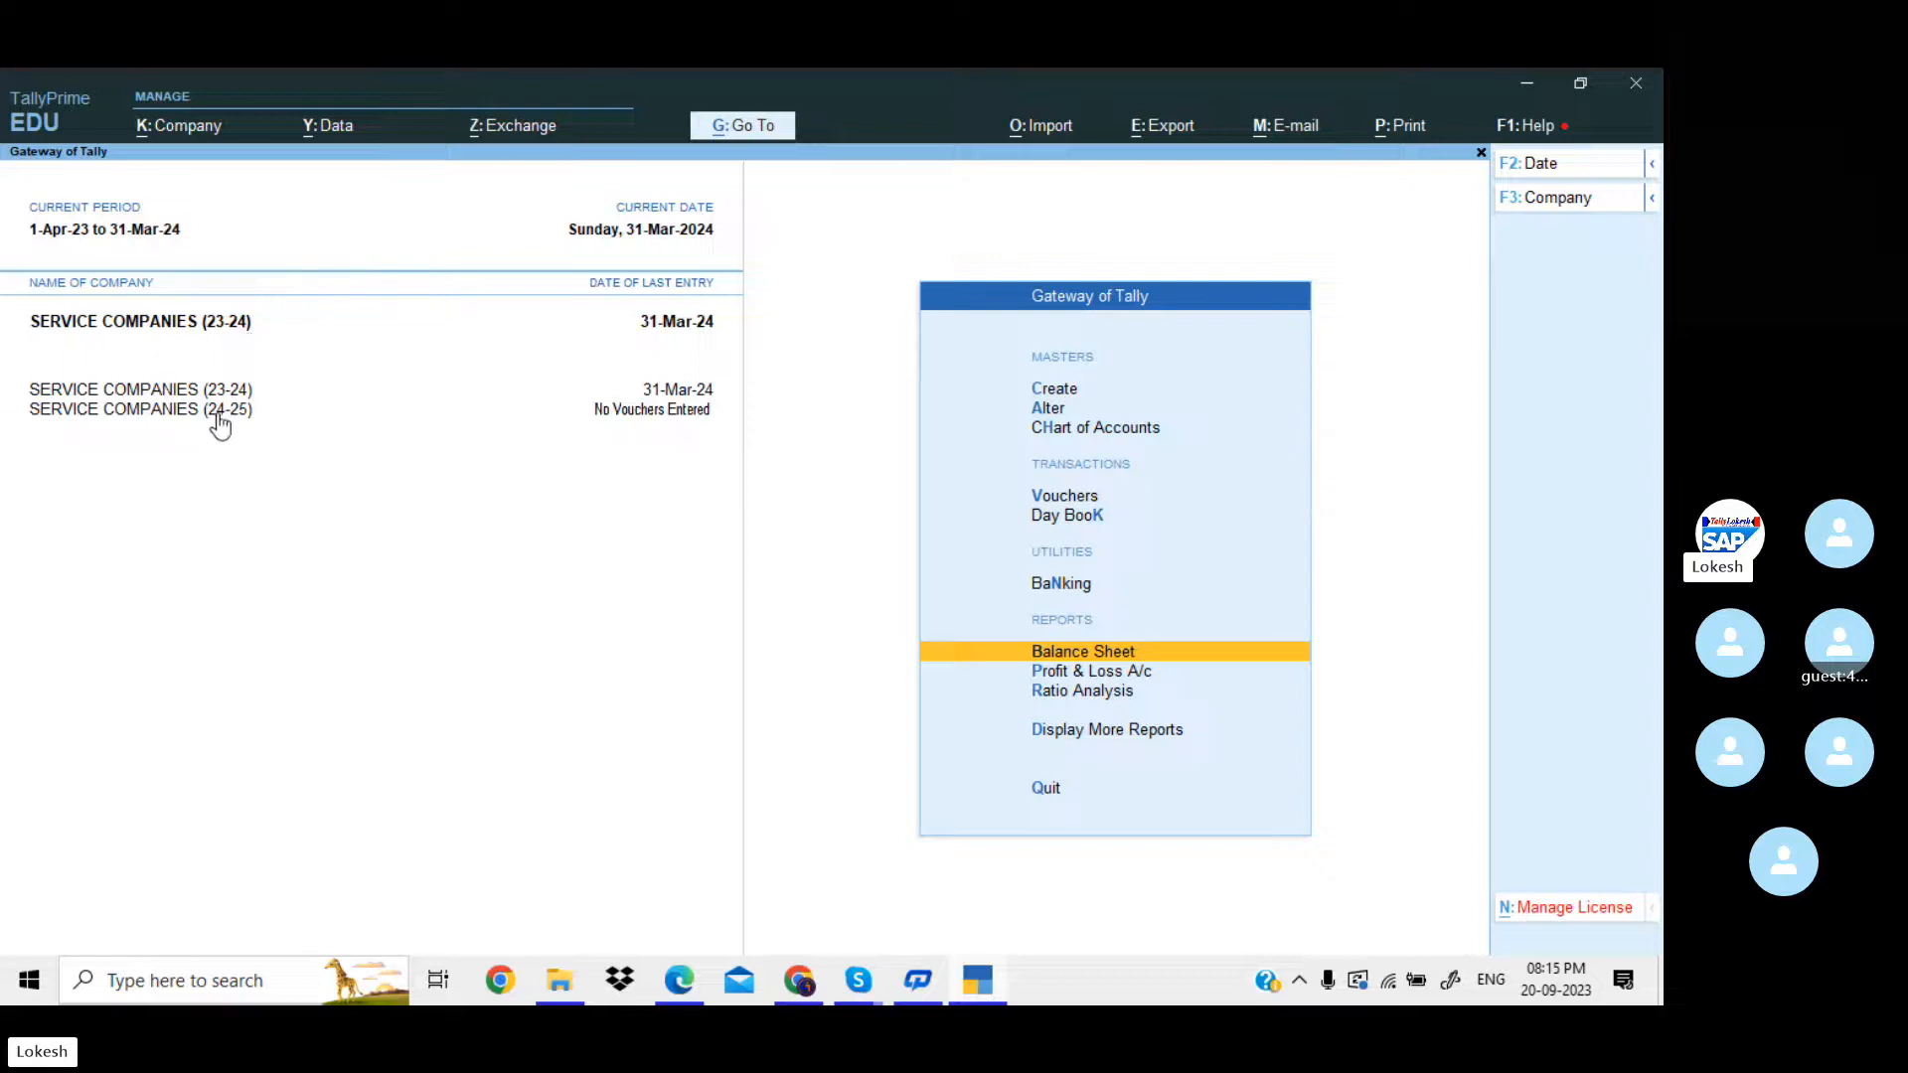
pyautogui.click(220, 423)
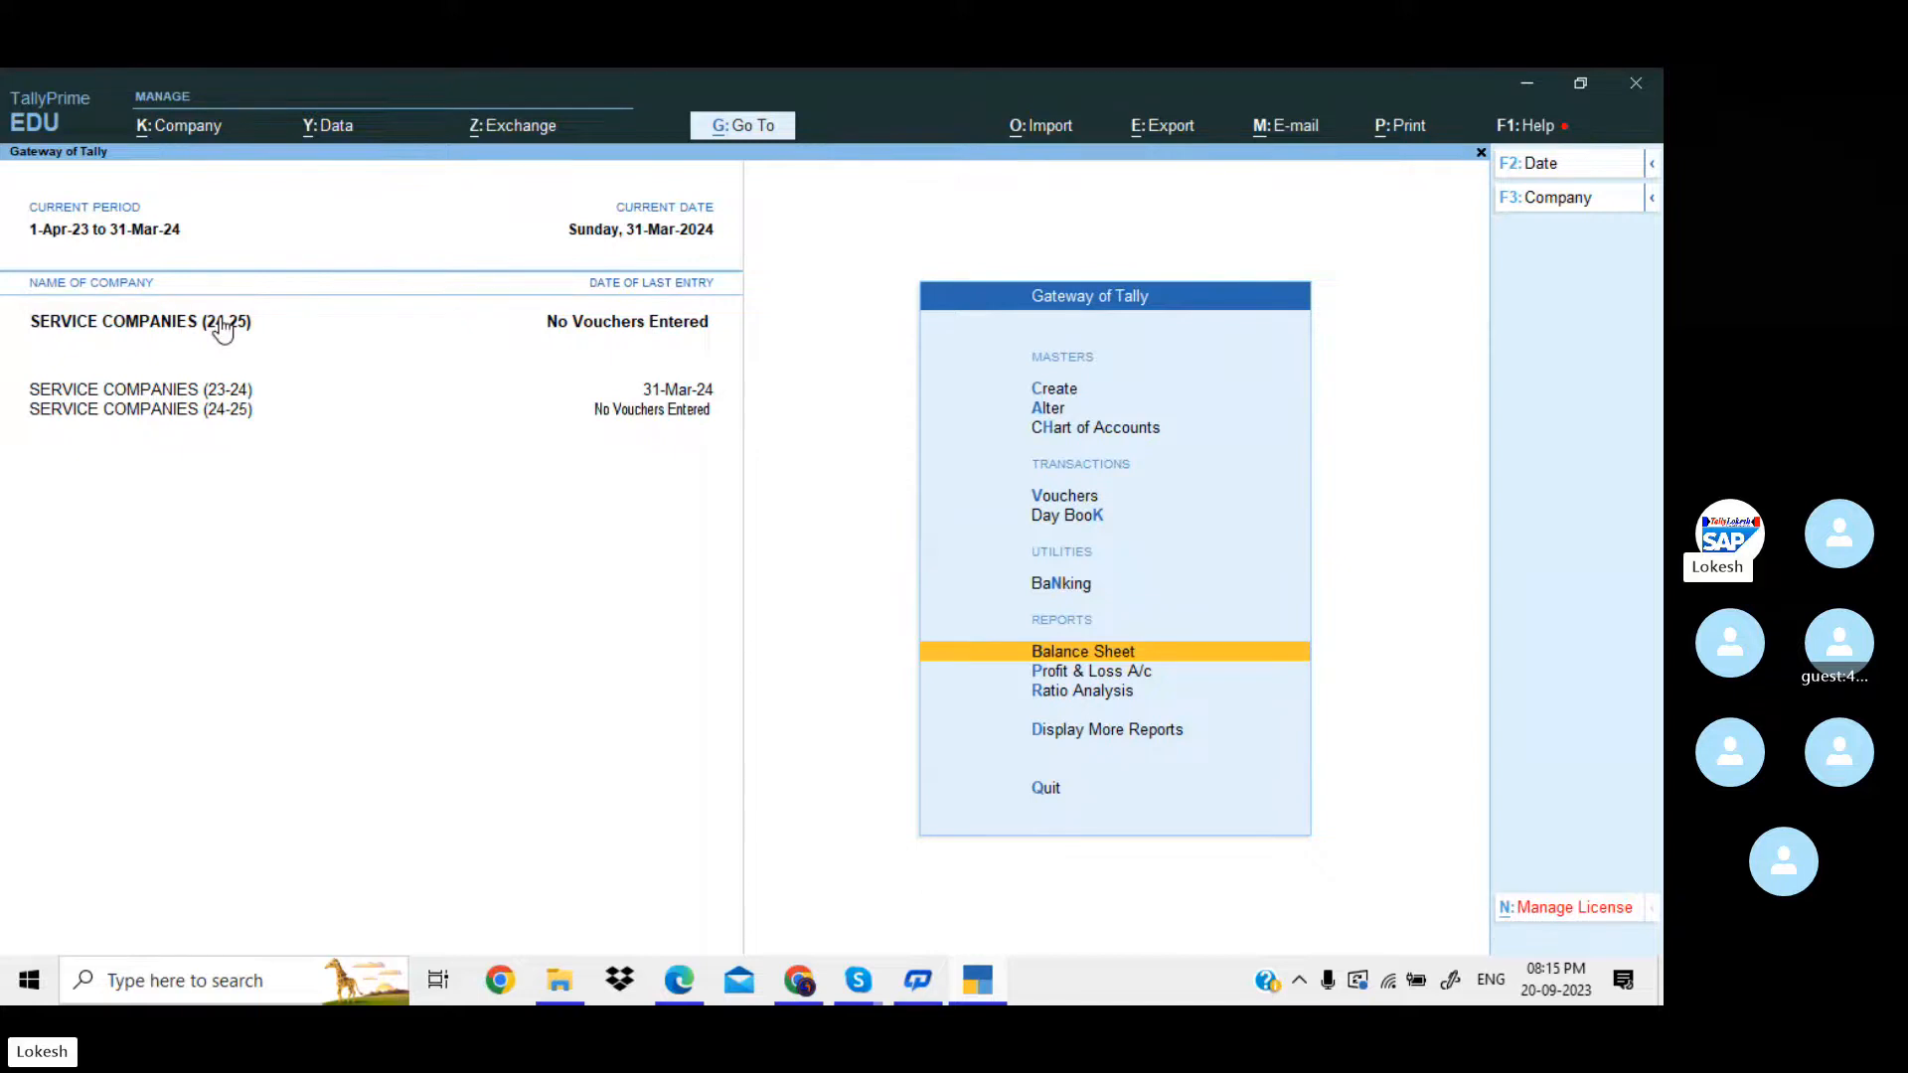
pyautogui.click(219, 395)
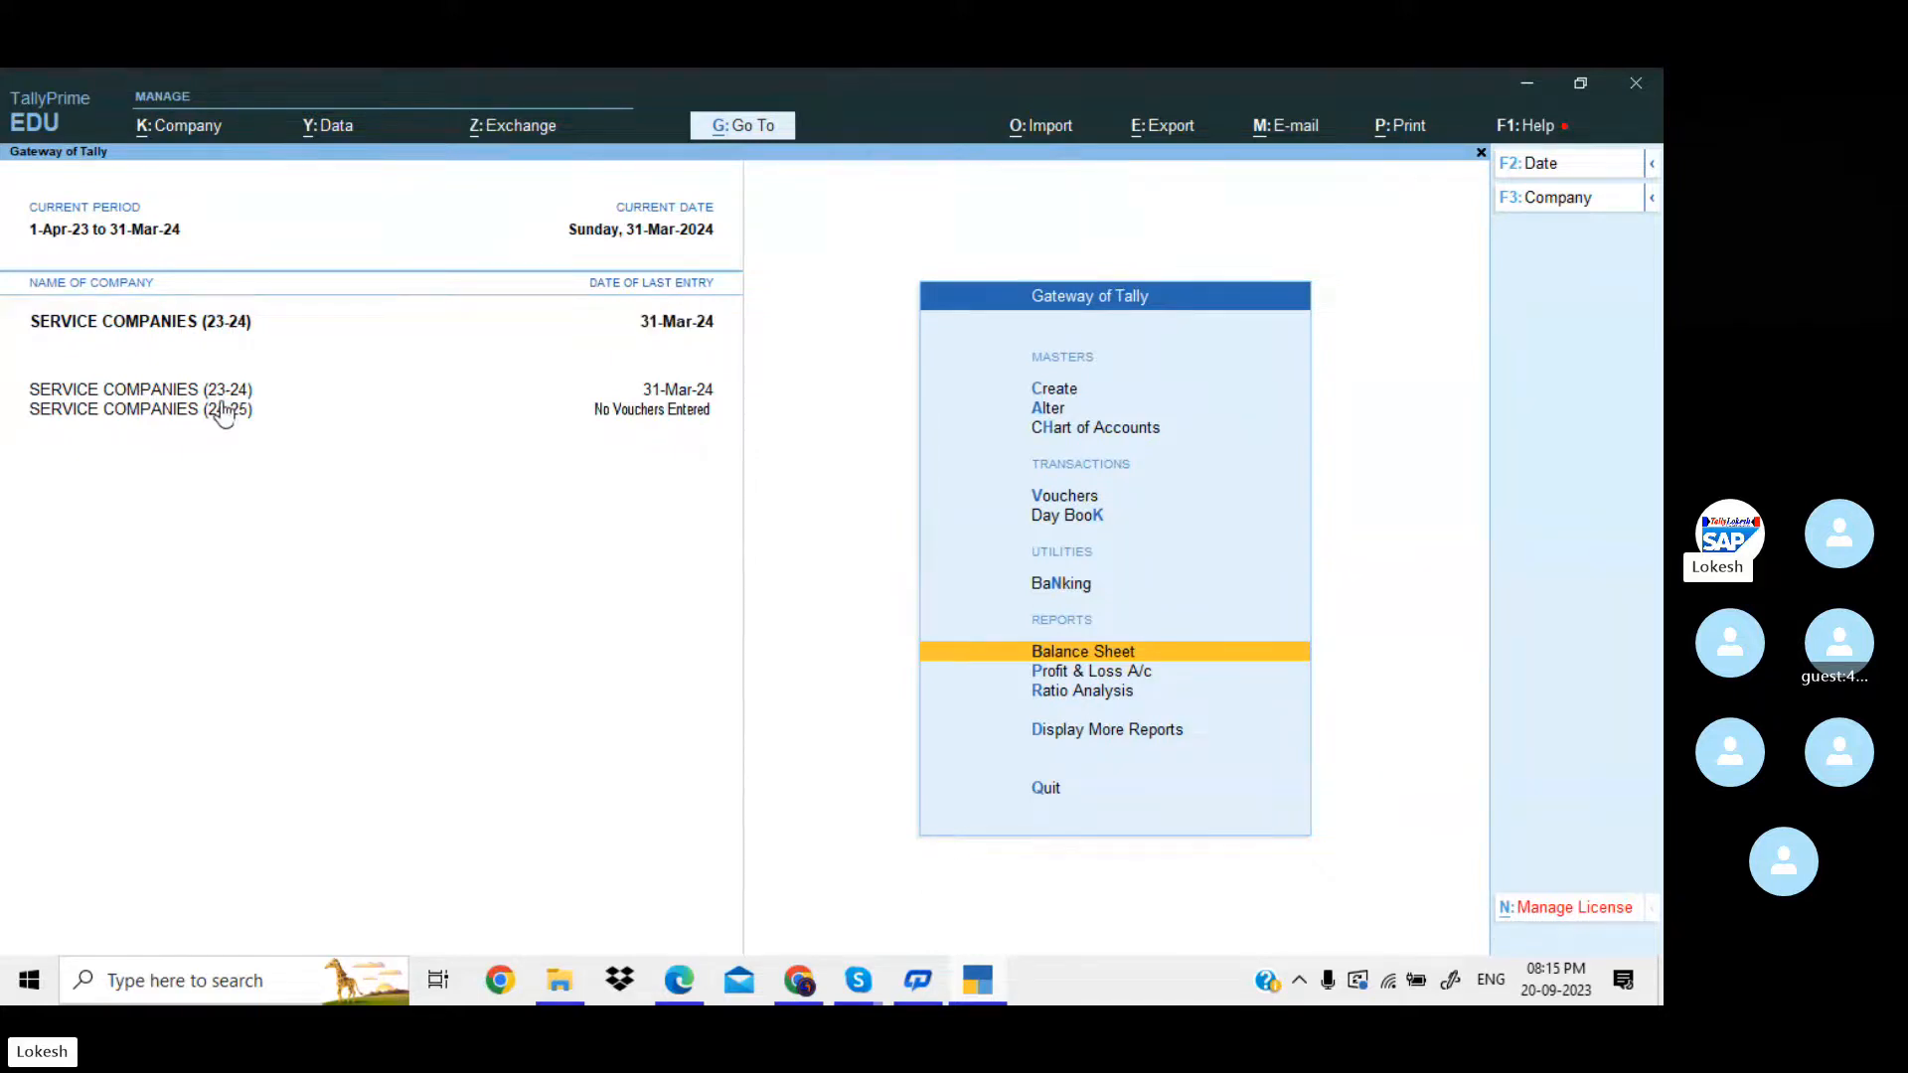
pyautogui.click(228, 419)
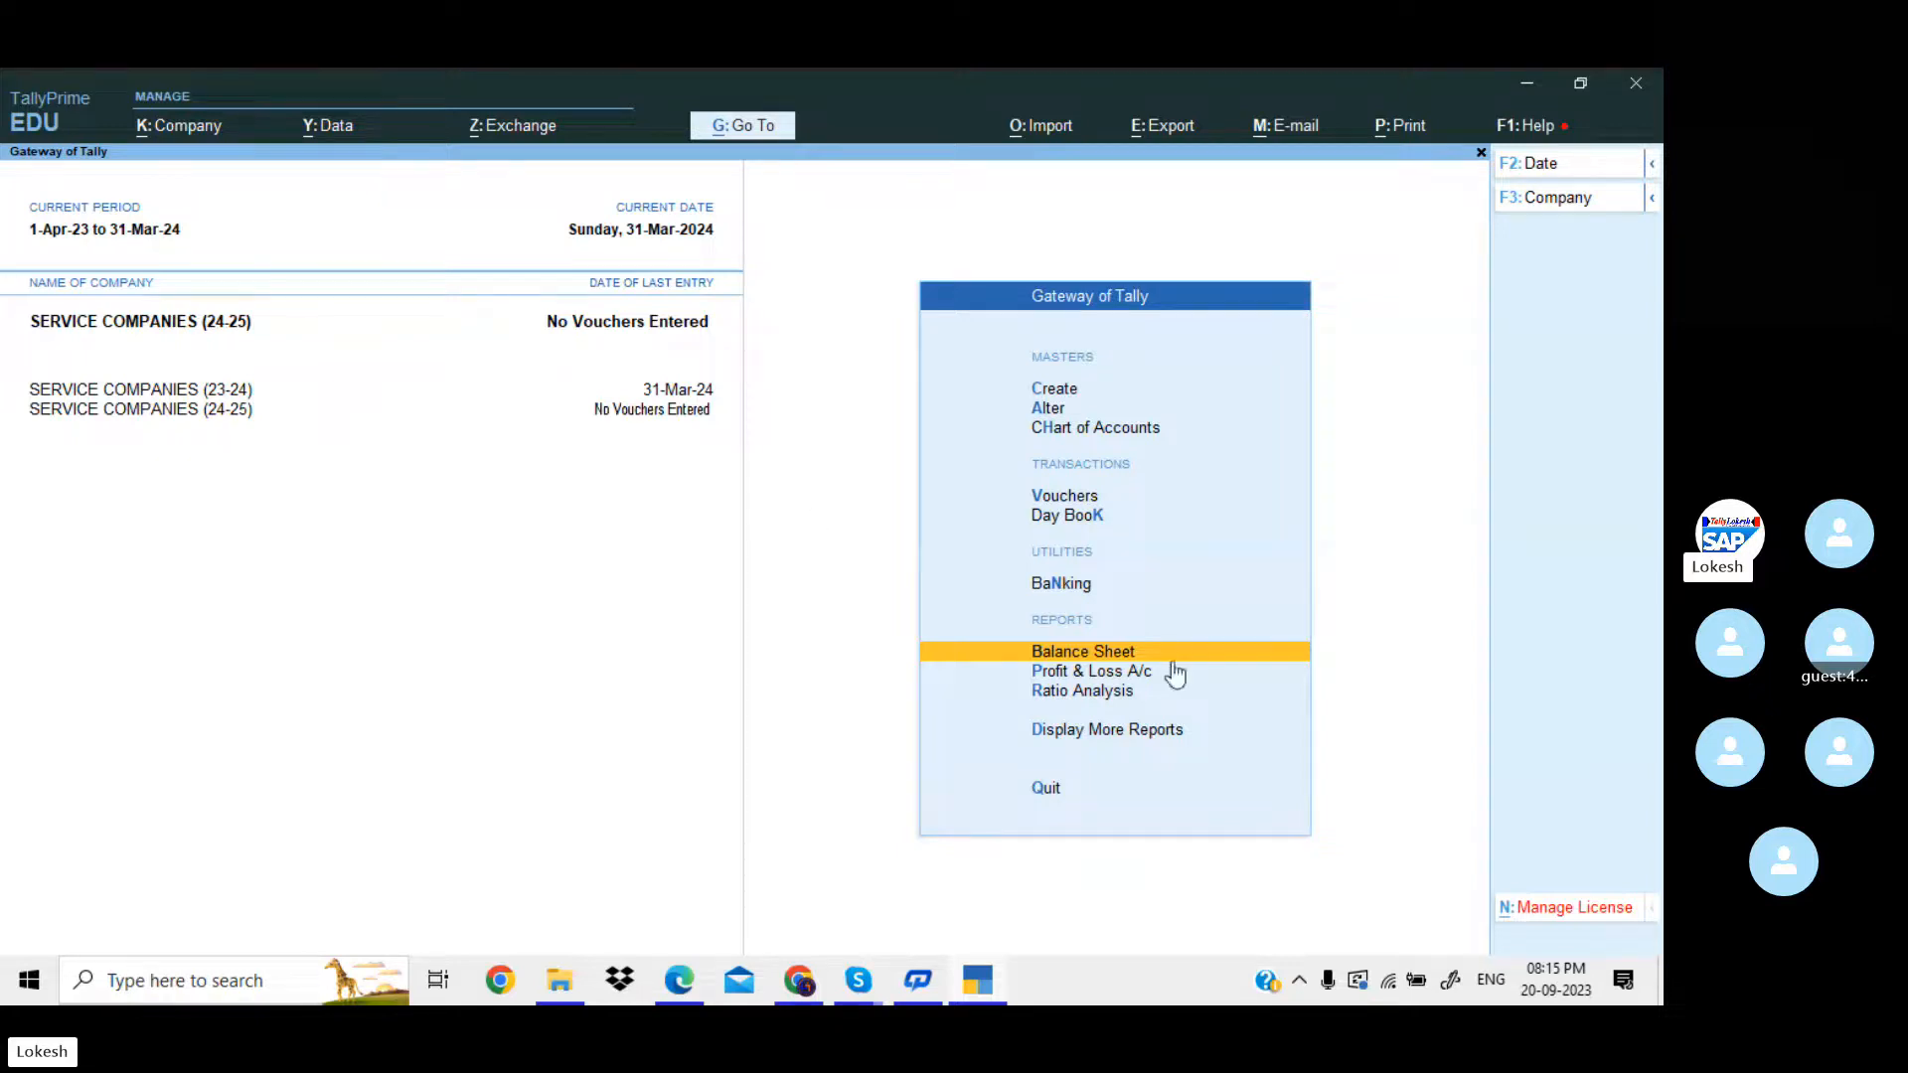
pyautogui.press('Return')
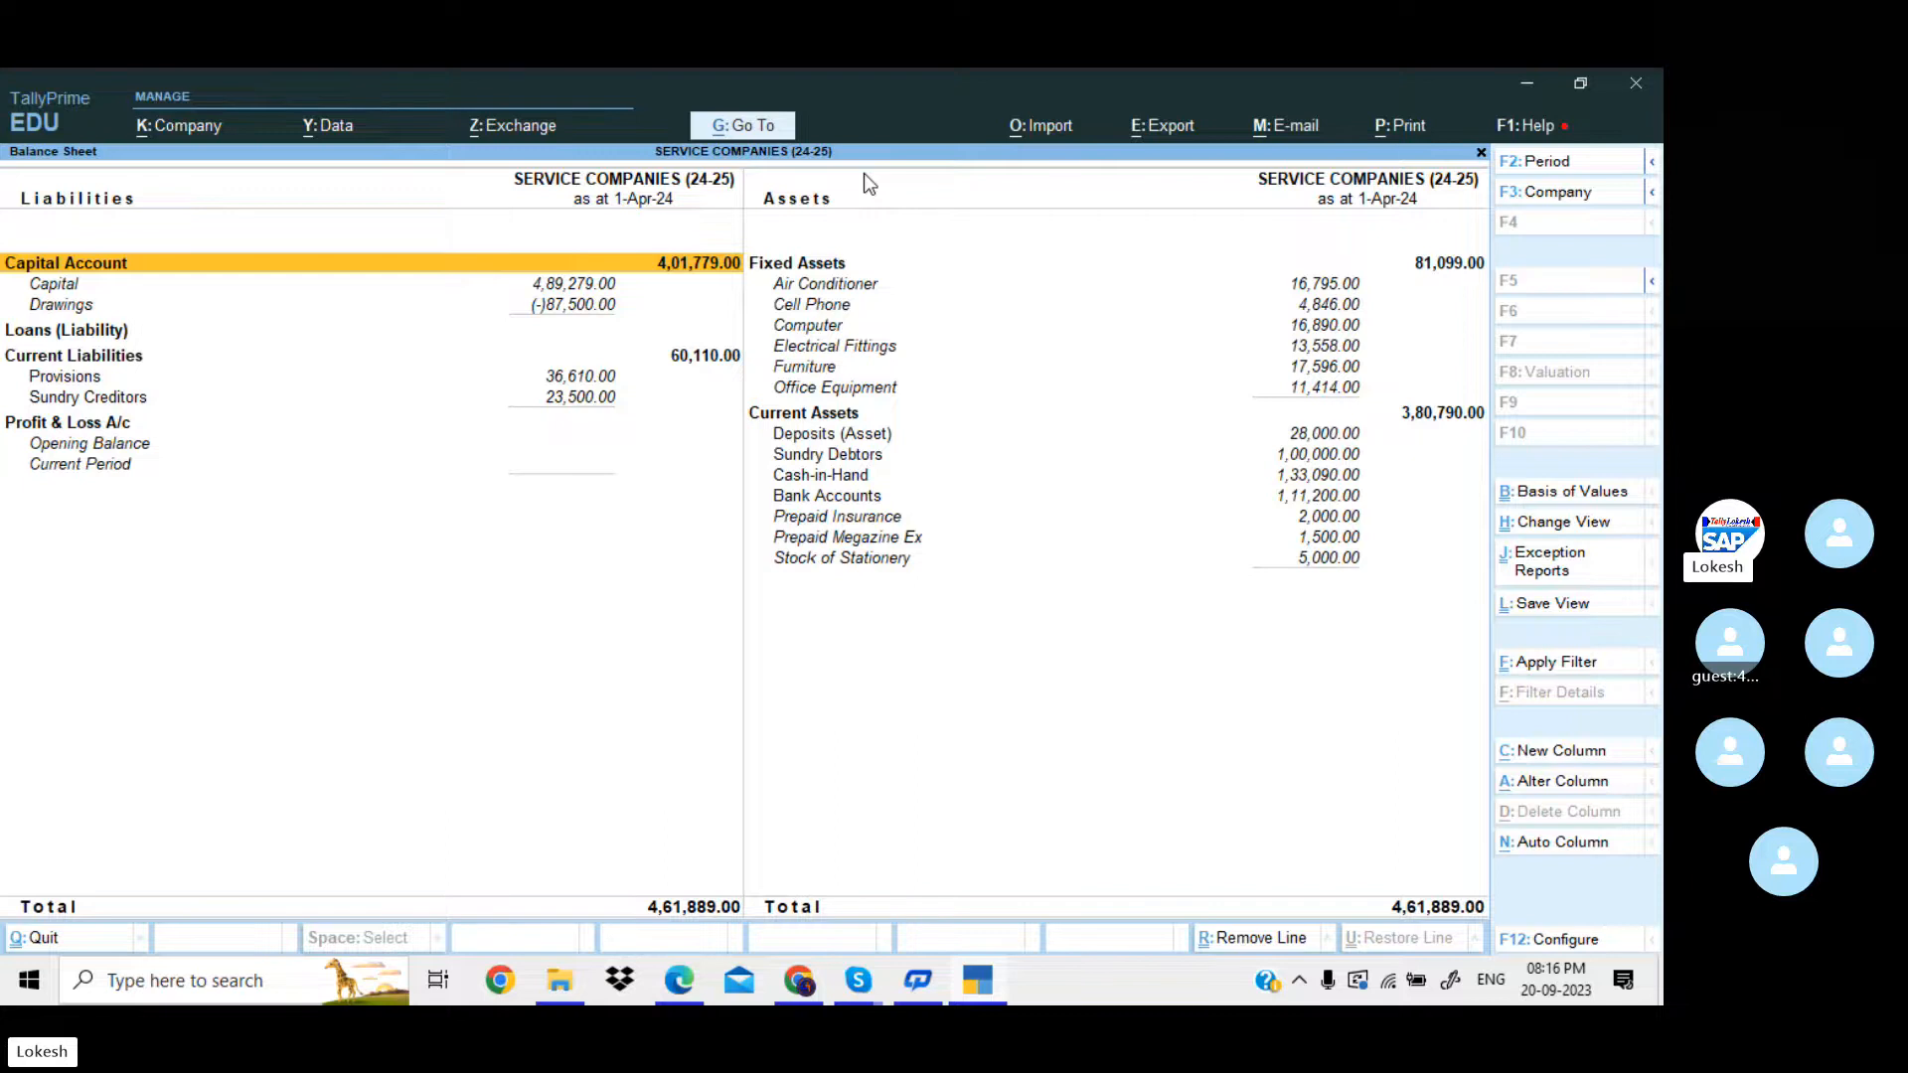
pyautogui.press('Escape')
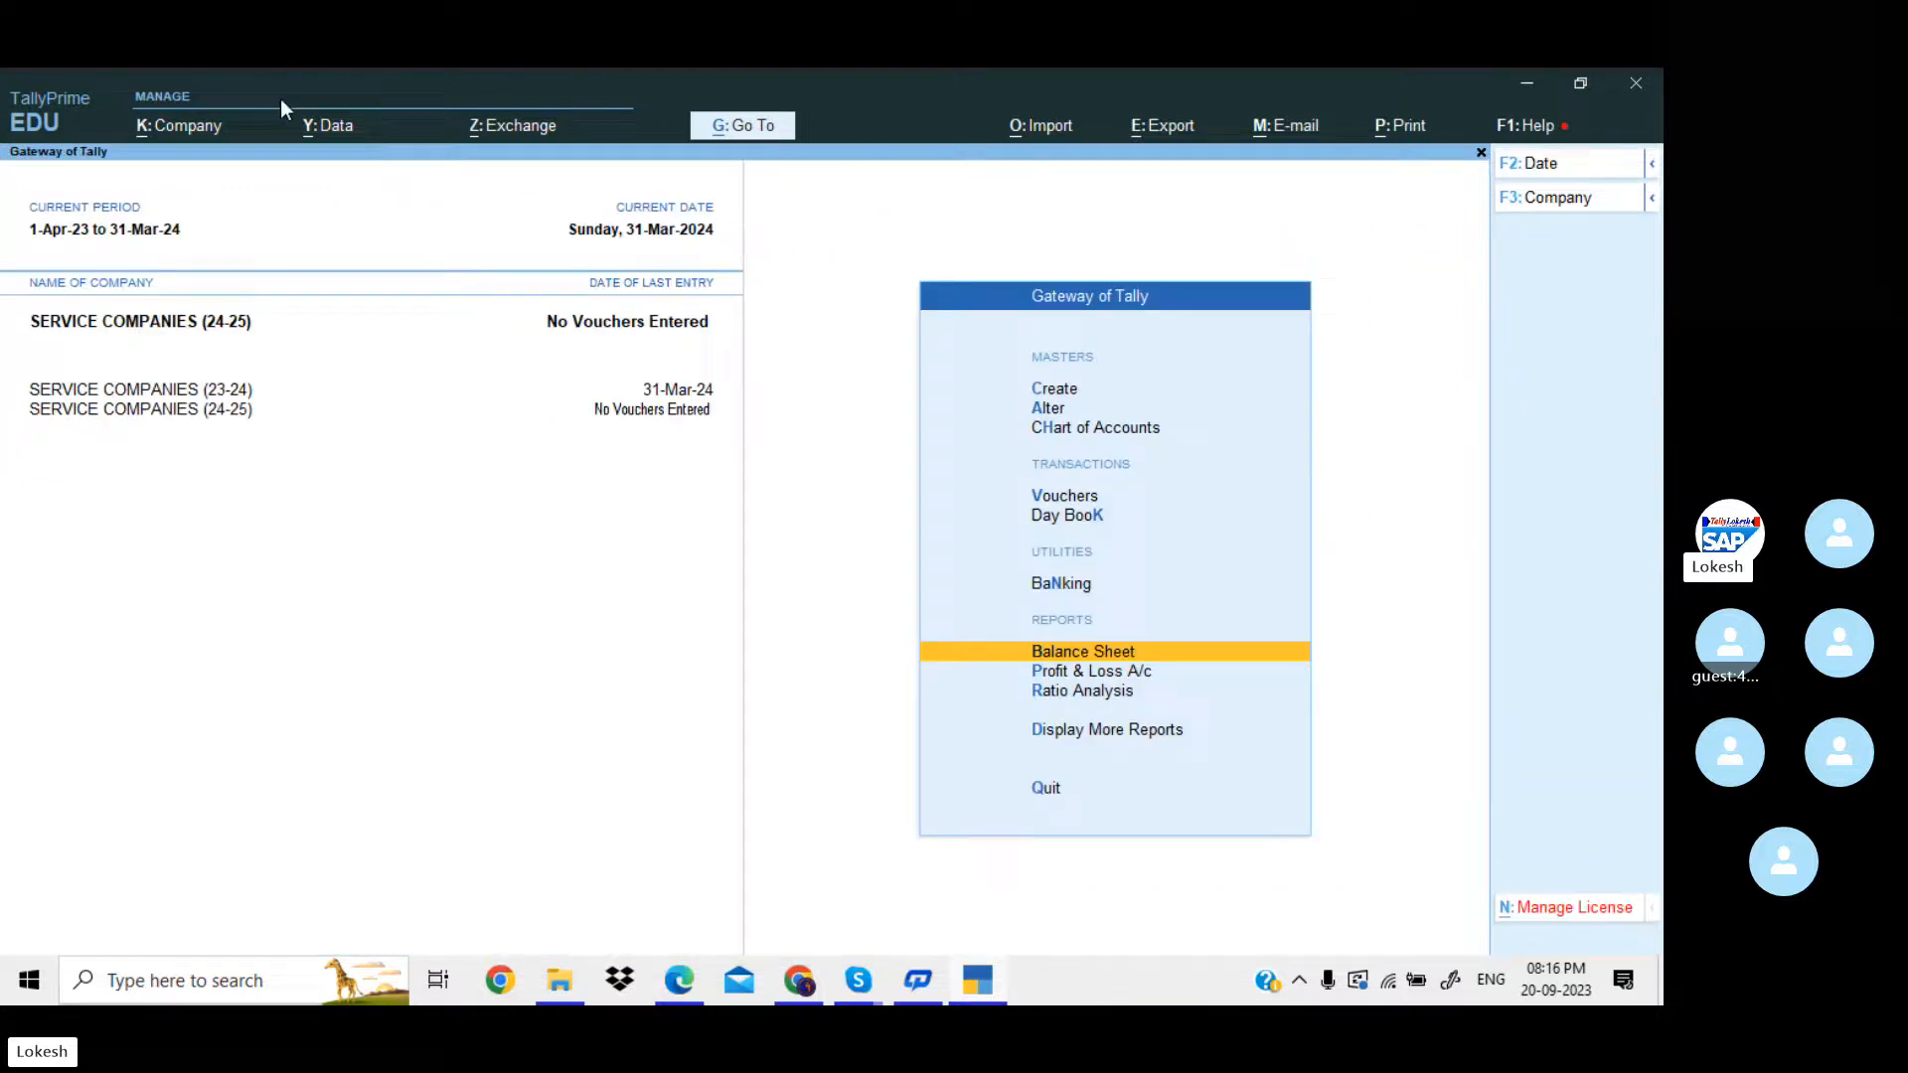
# Make SERVICE COMPANIES (23-24) active and review its Balance Sheet in detailed form for comparison.
pyautogui.click(222, 389)
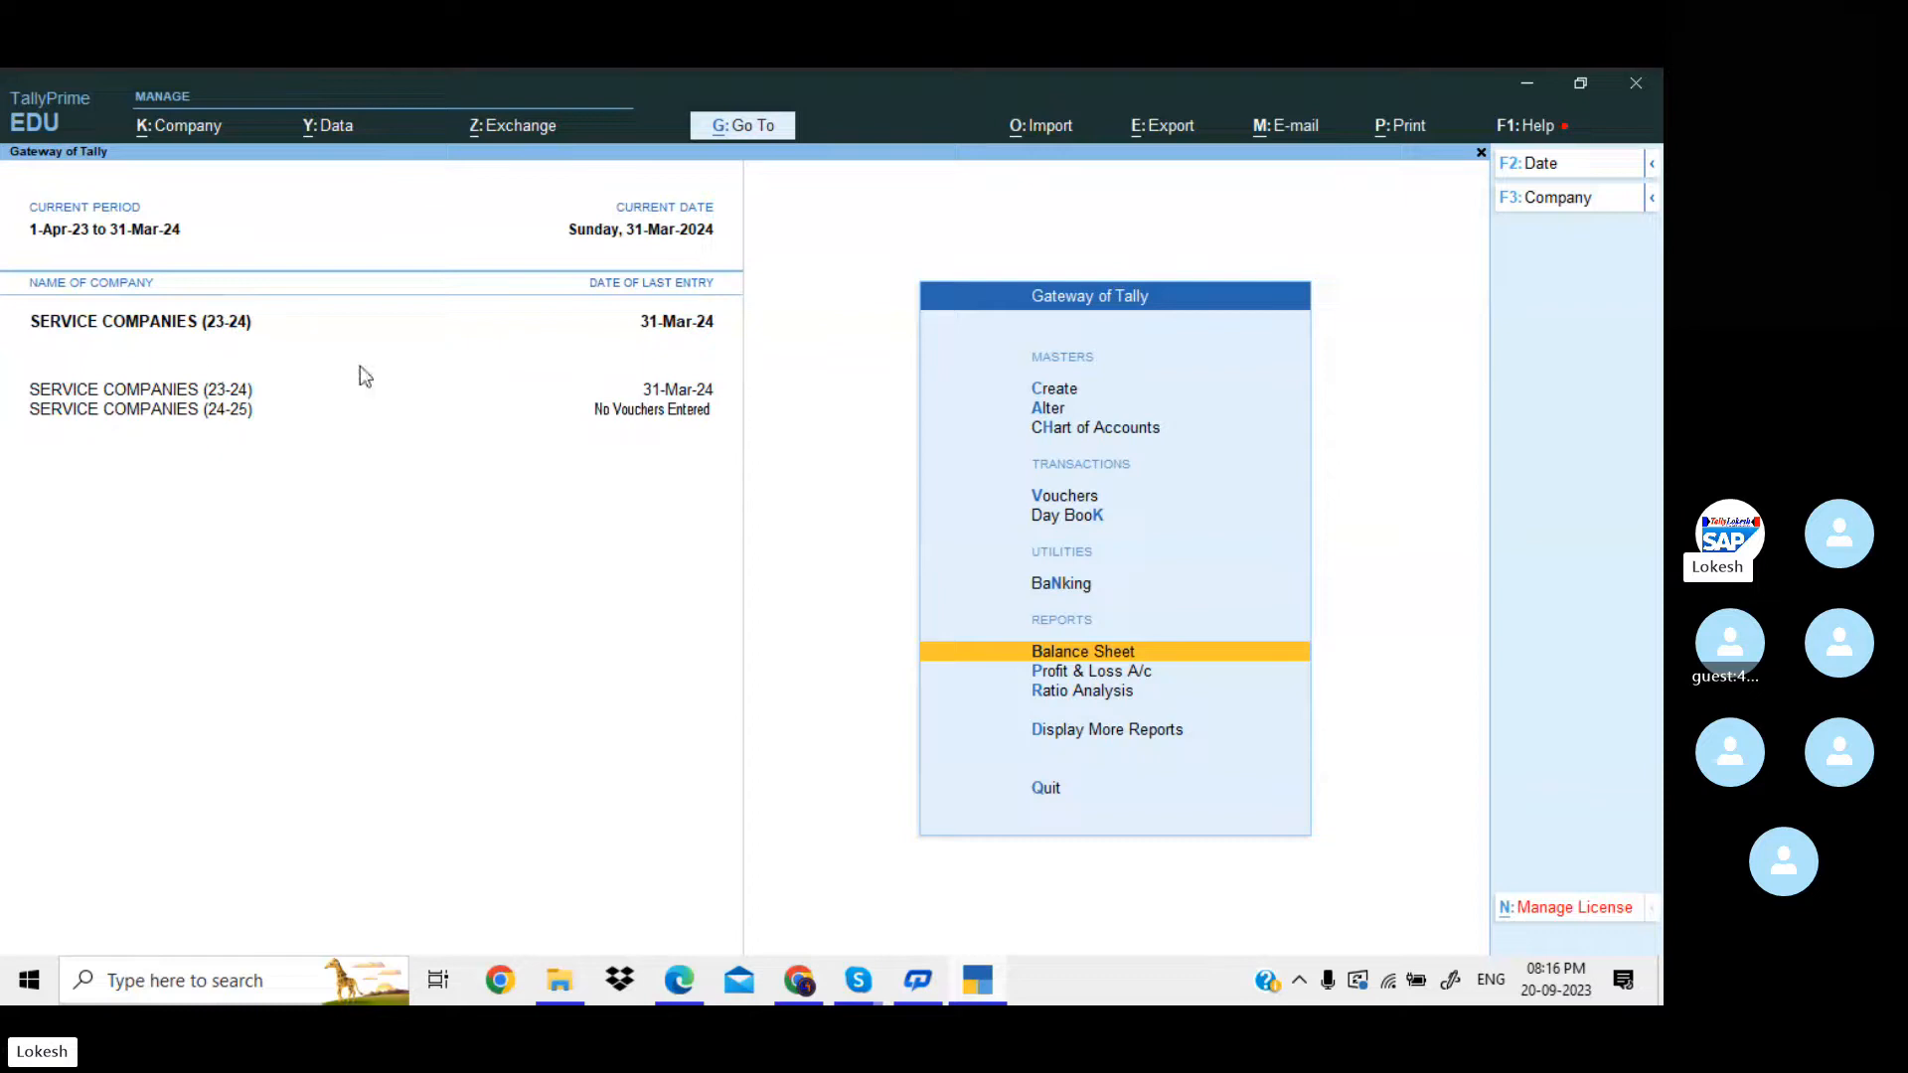
pyautogui.click(935, 650)
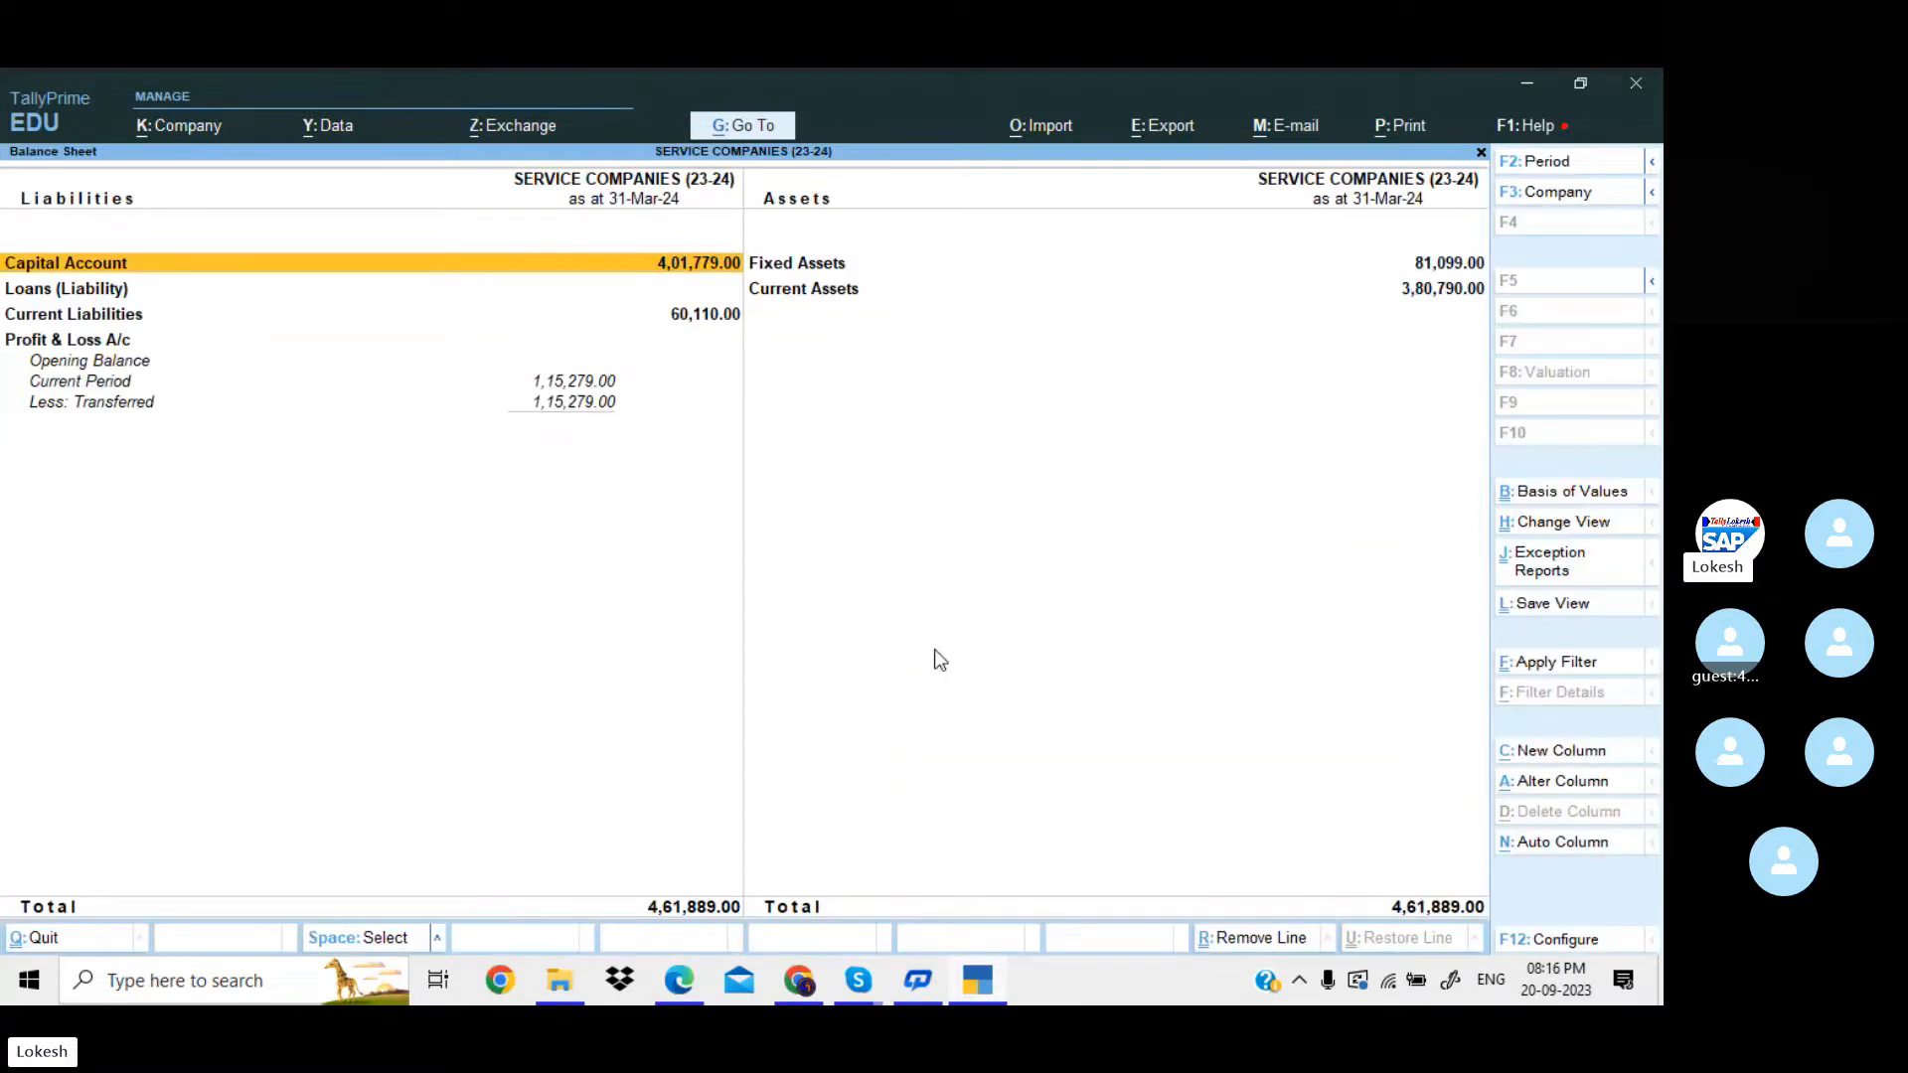
pyautogui.hotkey('alt', 'F5')
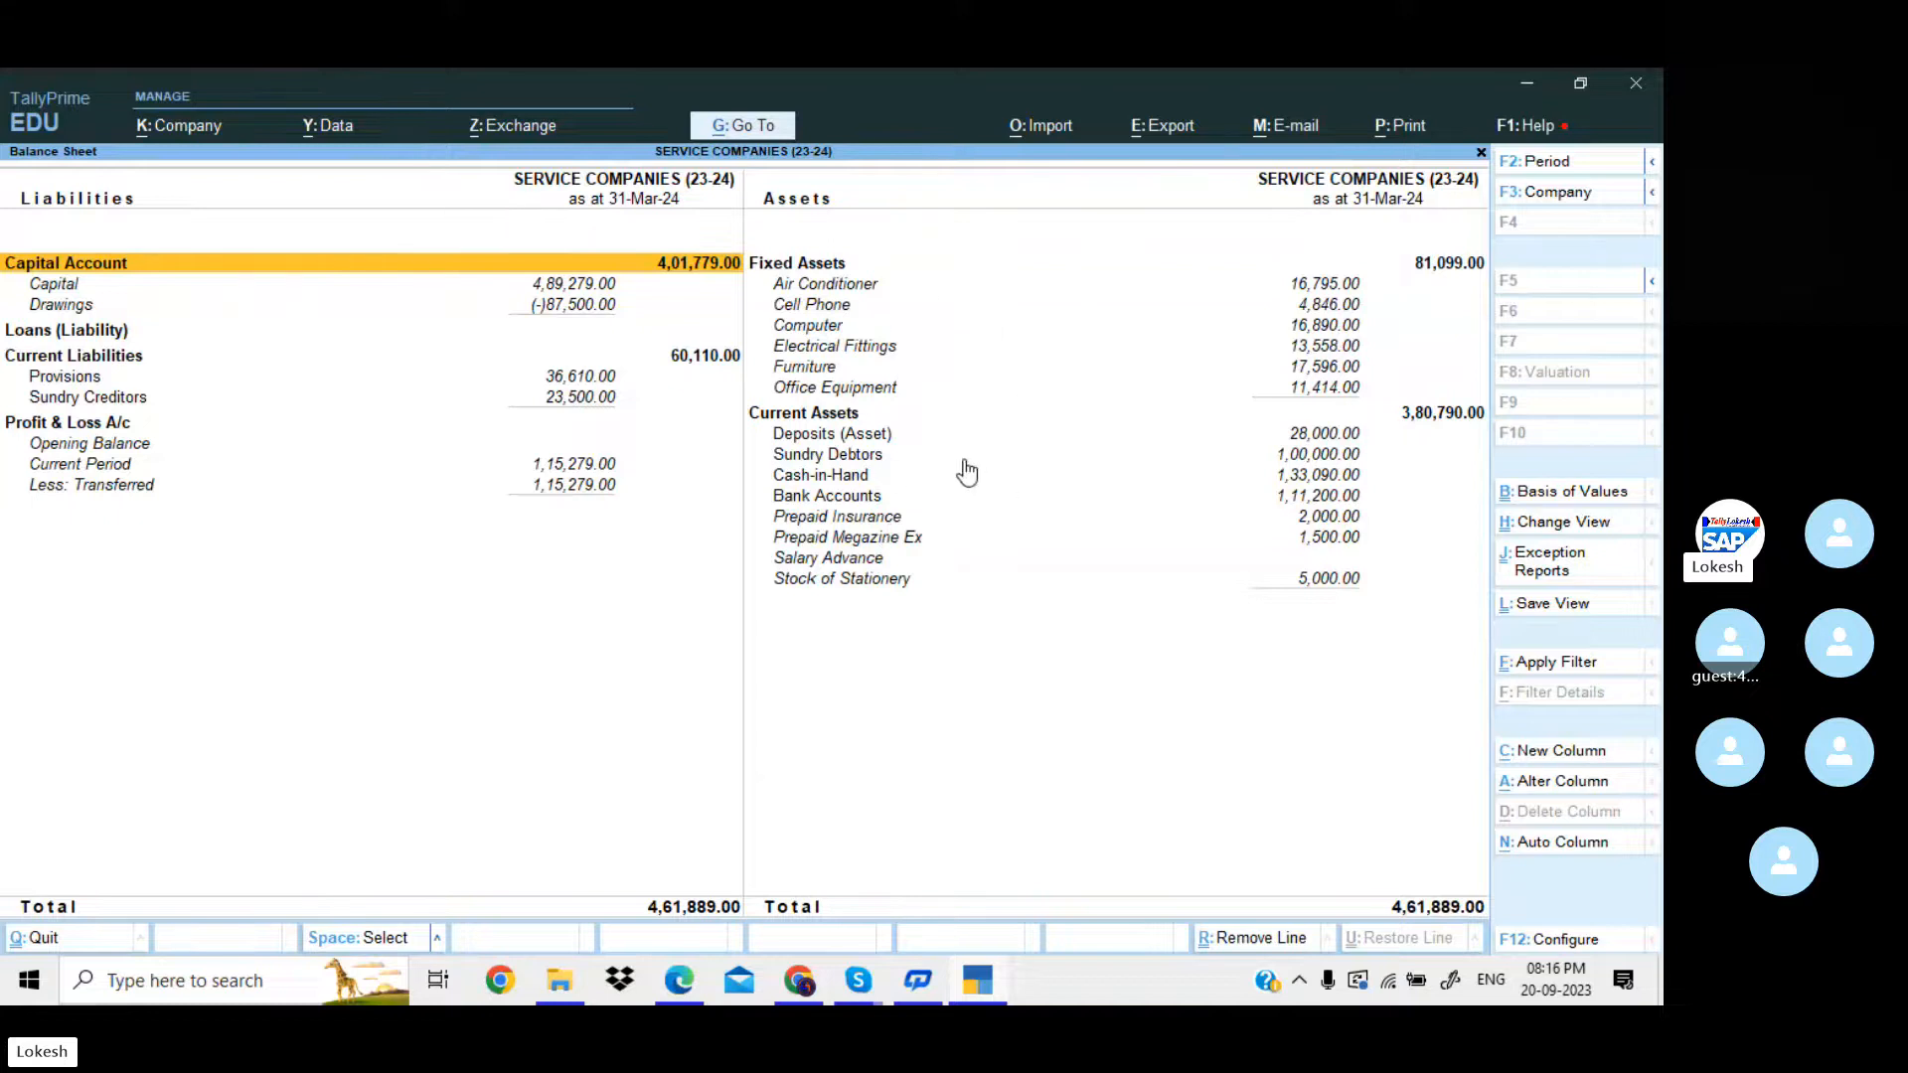
pyautogui.press('Escape')
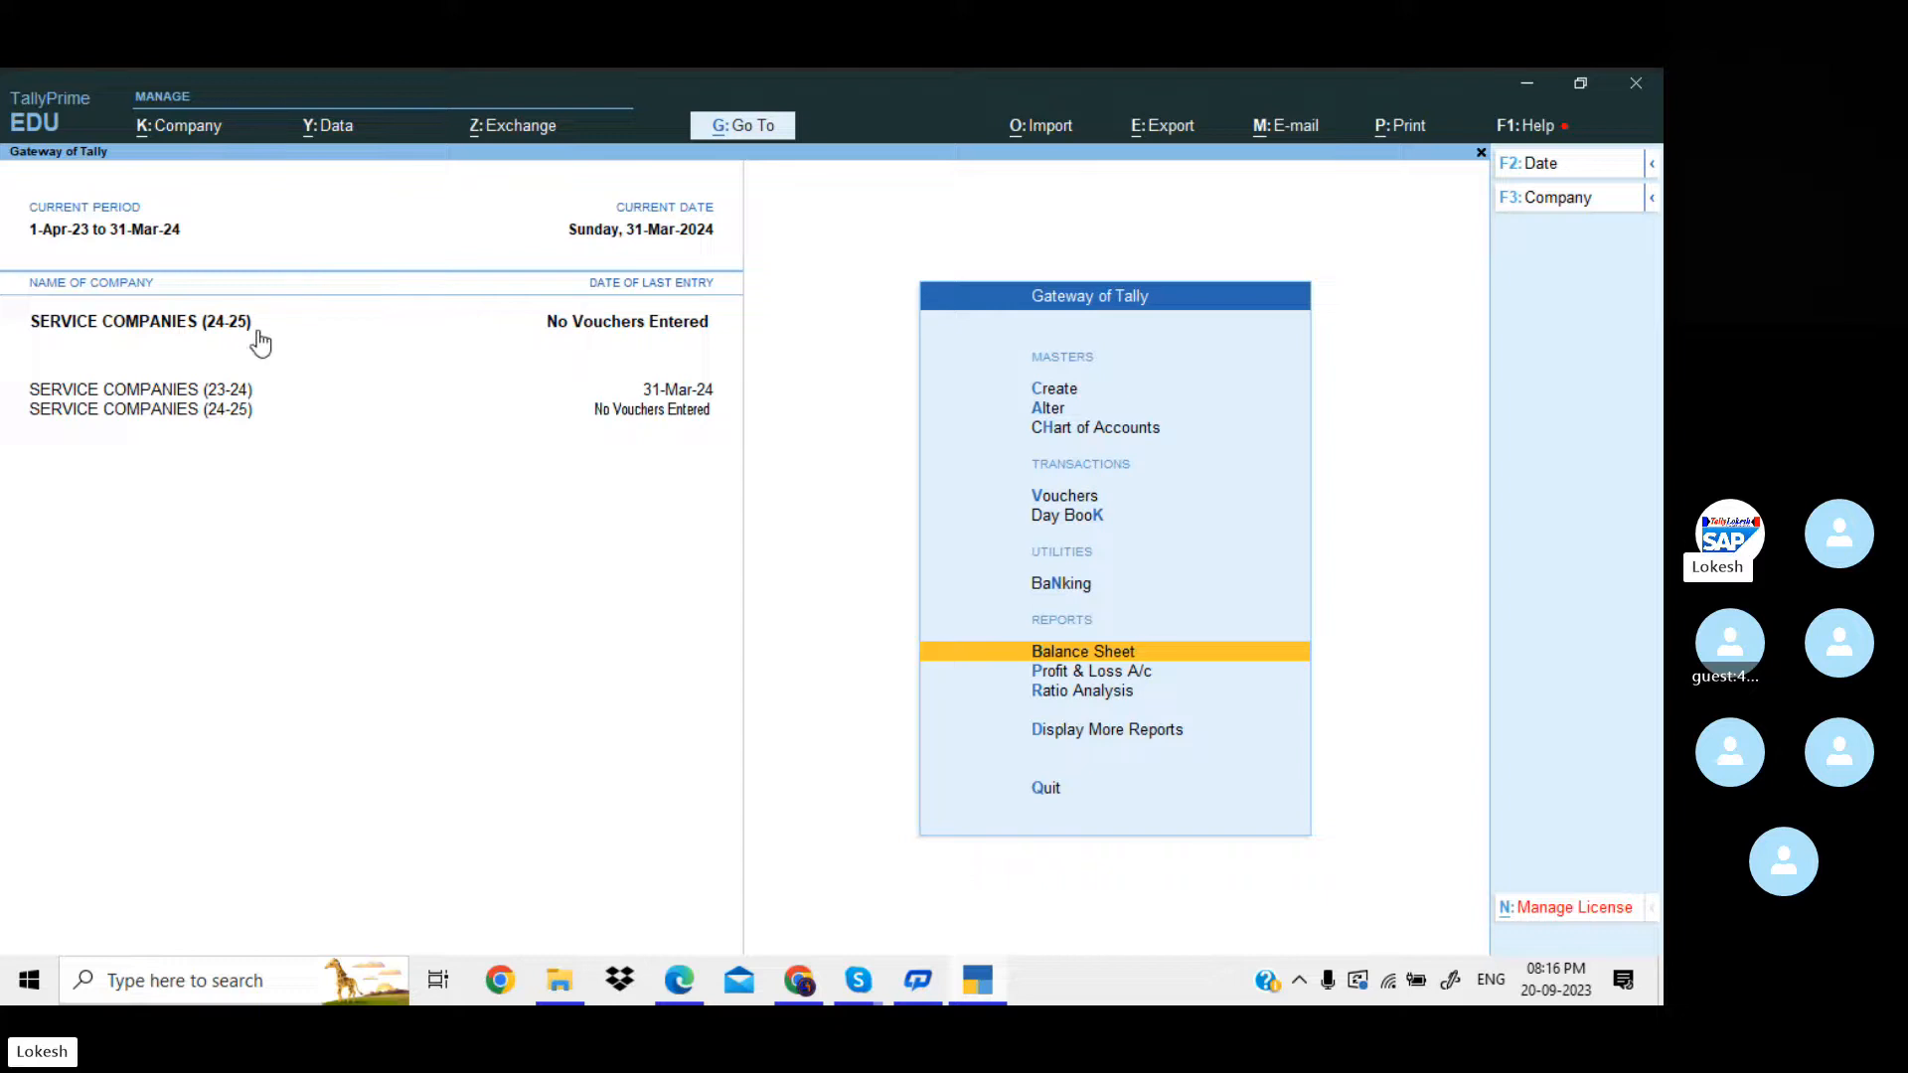
# Check the opening balance of the Air Conditioner ledger in SERVICE COMPANIES (24-25), closing it without changes.
pyautogui.press('Up')
pyautogui.press('Up')
pyautogui.press('Up')
pyautogui.press('Up')
pyautogui.press('Up')
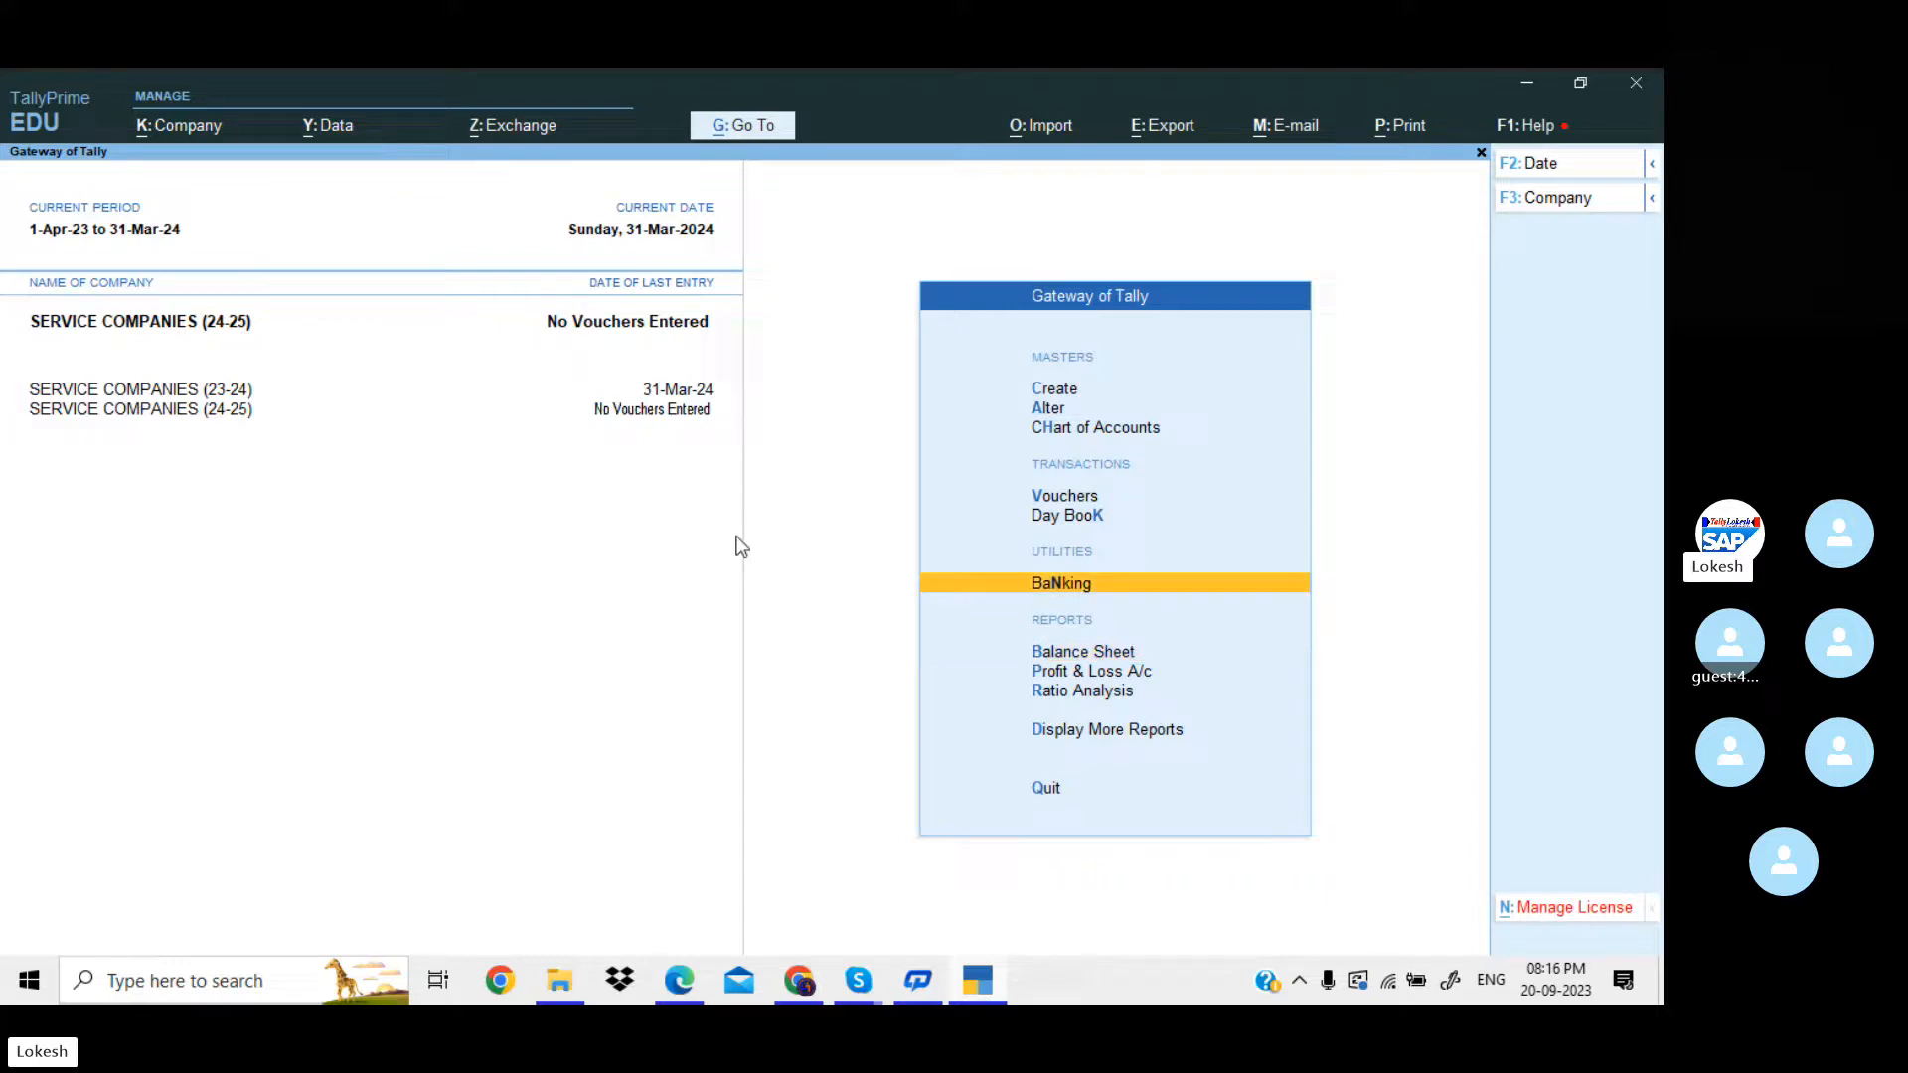
pyautogui.press('Return')
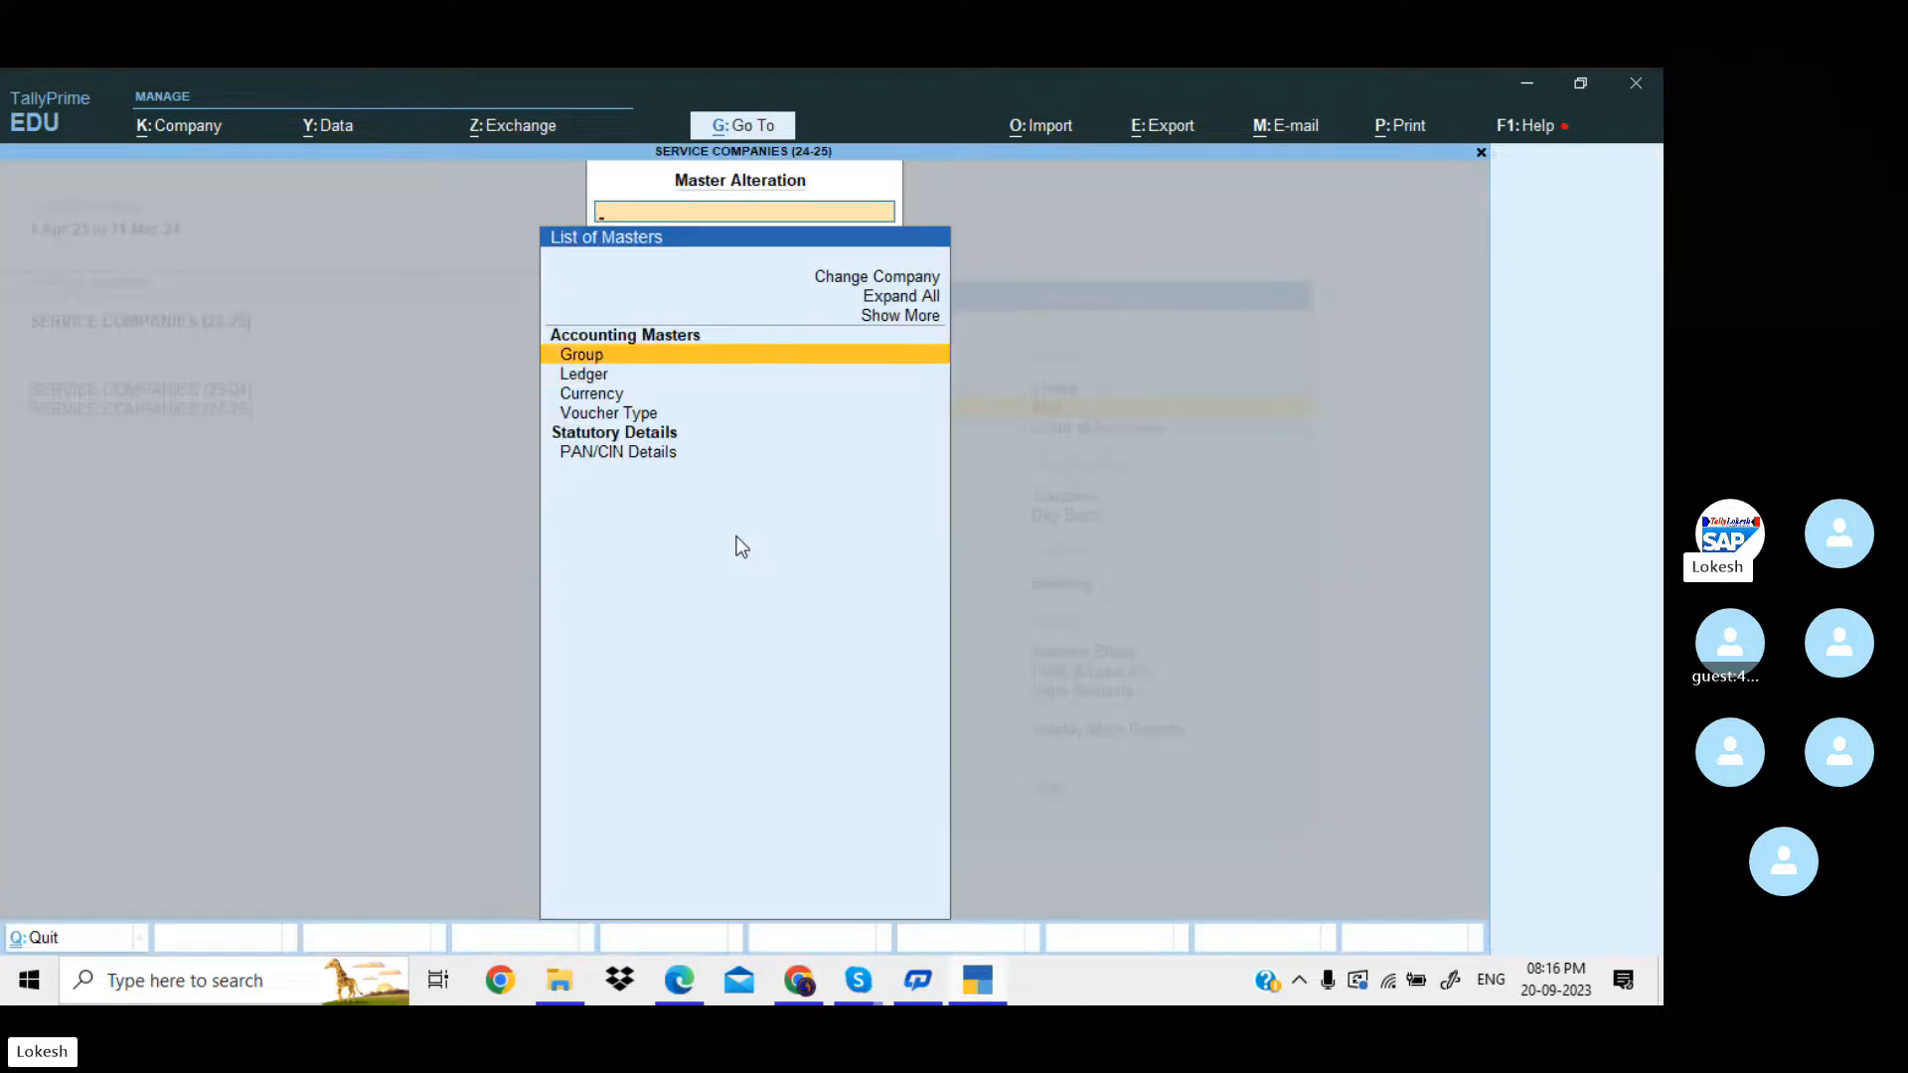
pyautogui.press('Down')
pyautogui.press('Return')
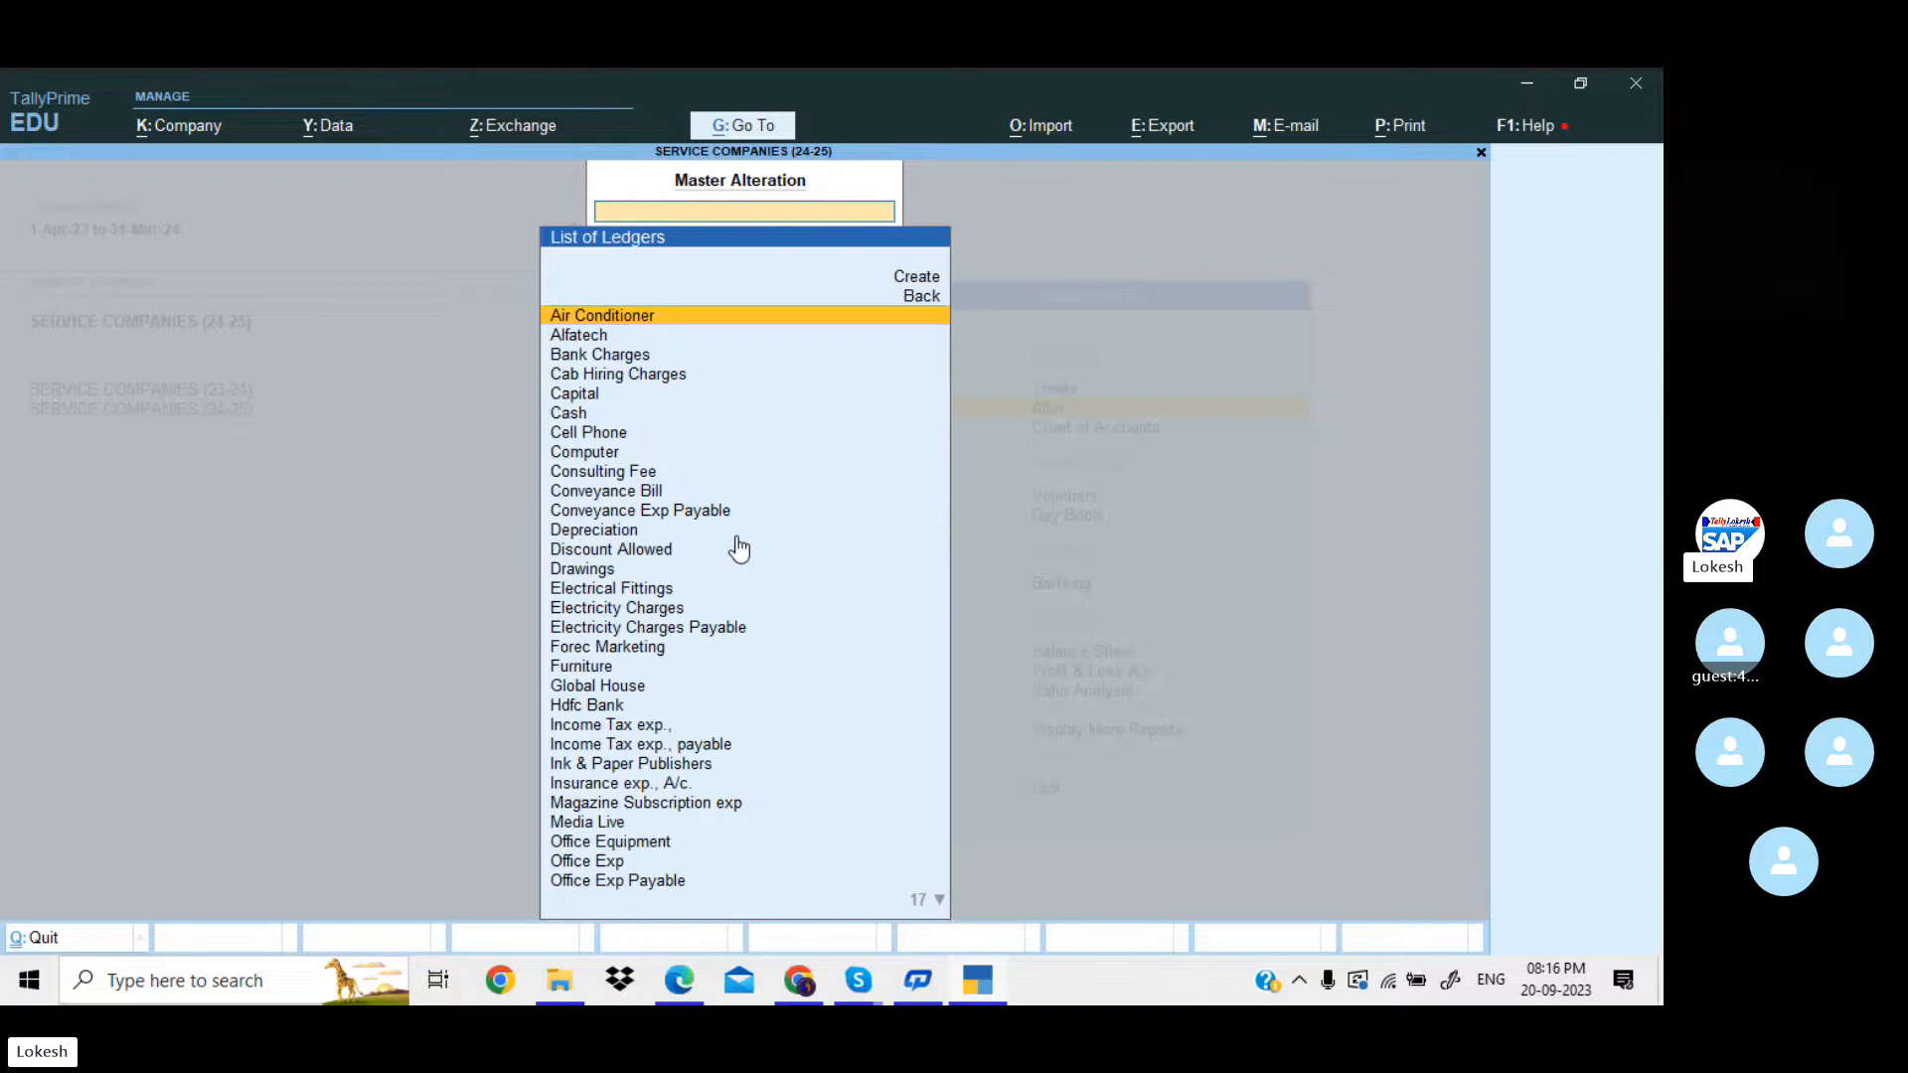
pyautogui.press('Return')
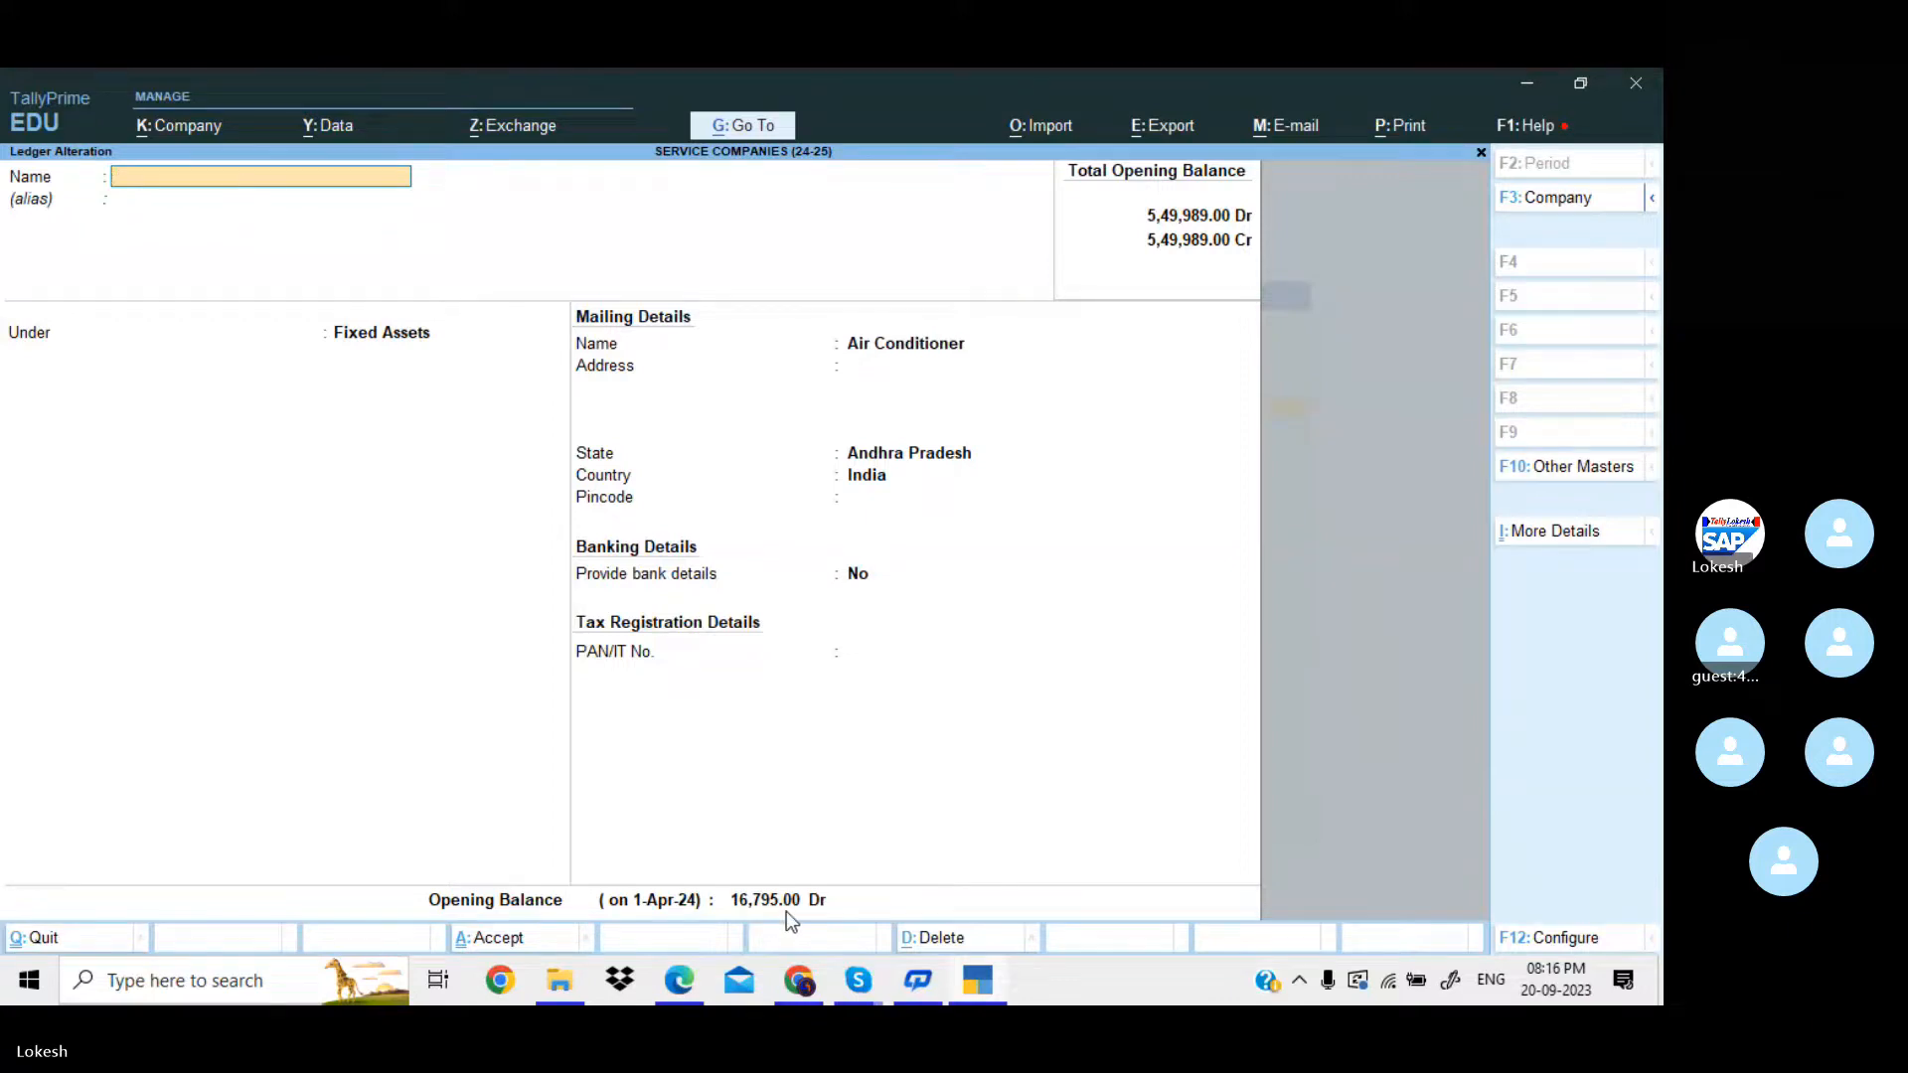
pyautogui.press('Escape')
pyautogui.press('y')
# Check the Capital ledger's opening balance, then leave master alteration without making changes.
pyautogui.press('Up')
pyautogui.press('Up')
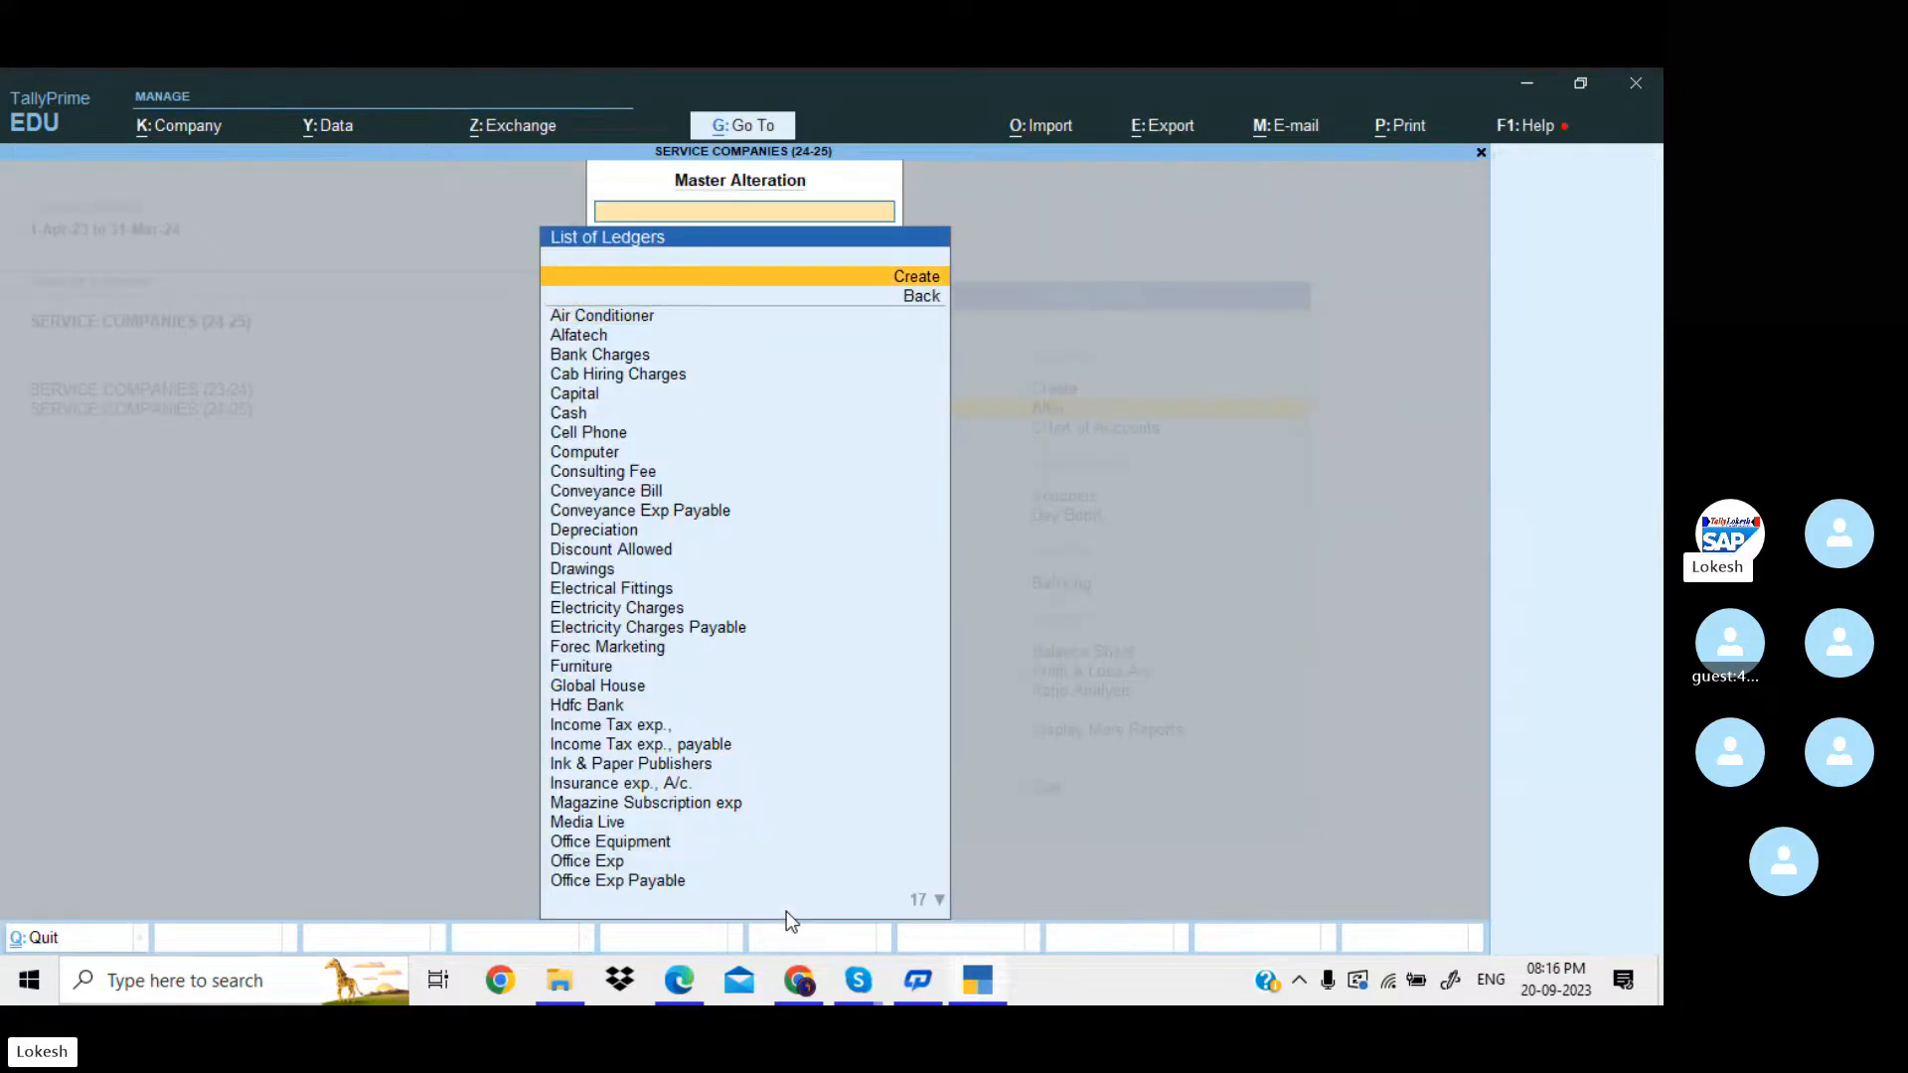
pyautogui.press('Down')
pyautogui.press('Down')
pyautogui.press('Down')
pyautogui.press('Down')
pyautogui.press('Down')
pyautogui.press('Down')
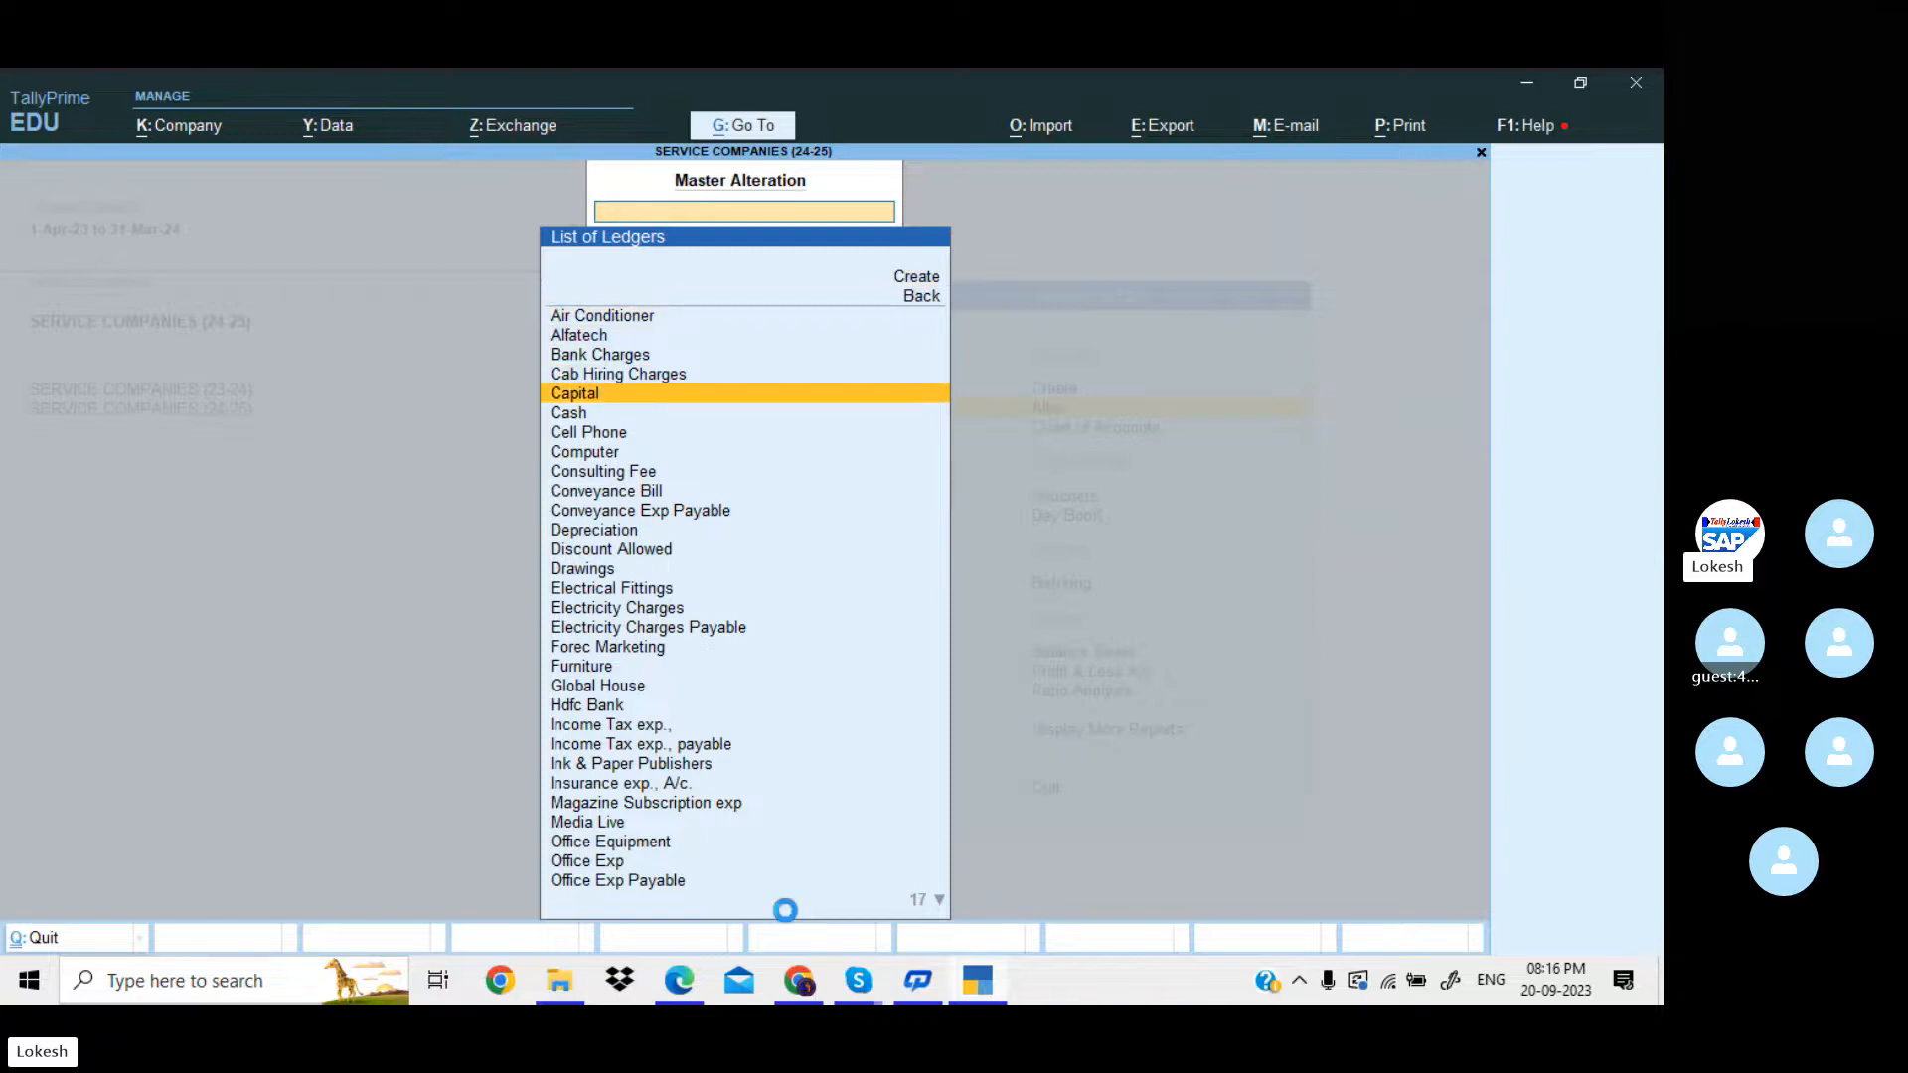
pyautogui.press('Return')
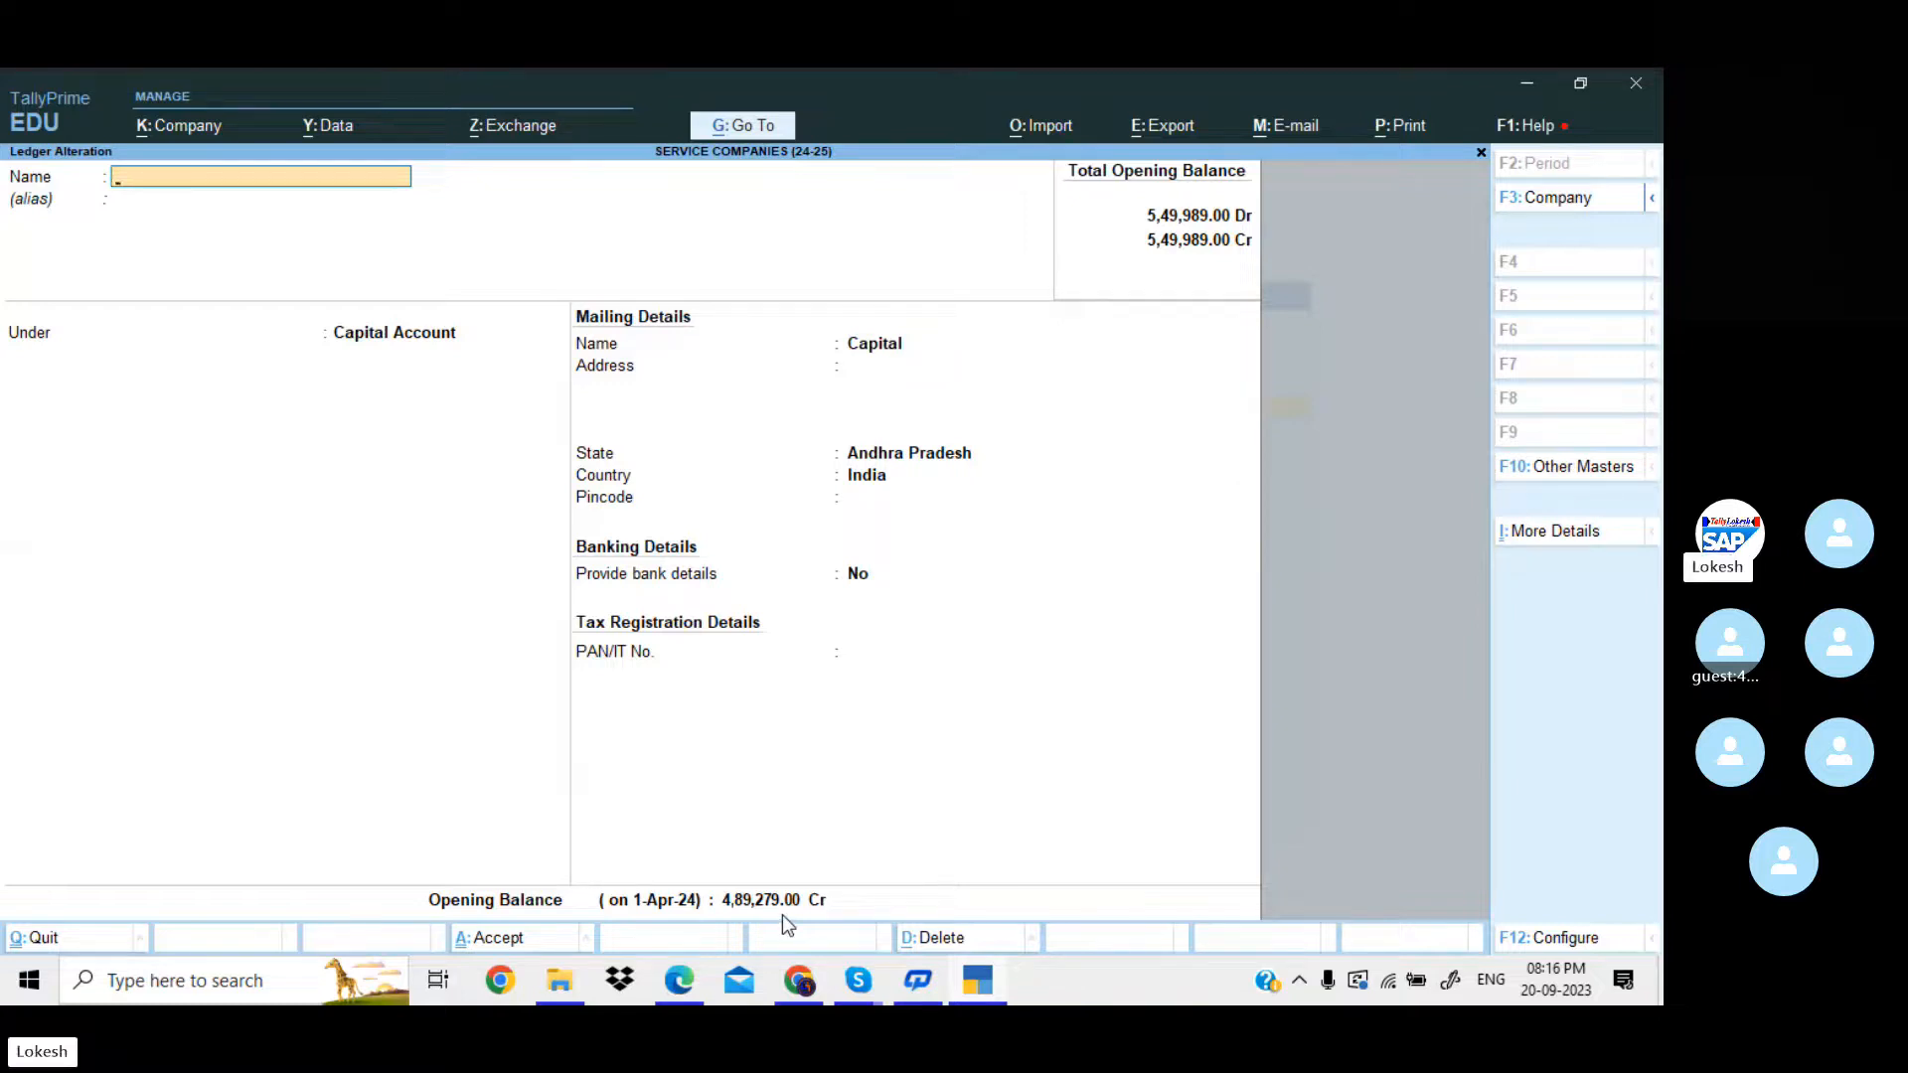
pyautogui.press('Escape')
pyautogui.press('y')
pyautogui.press('Escape')
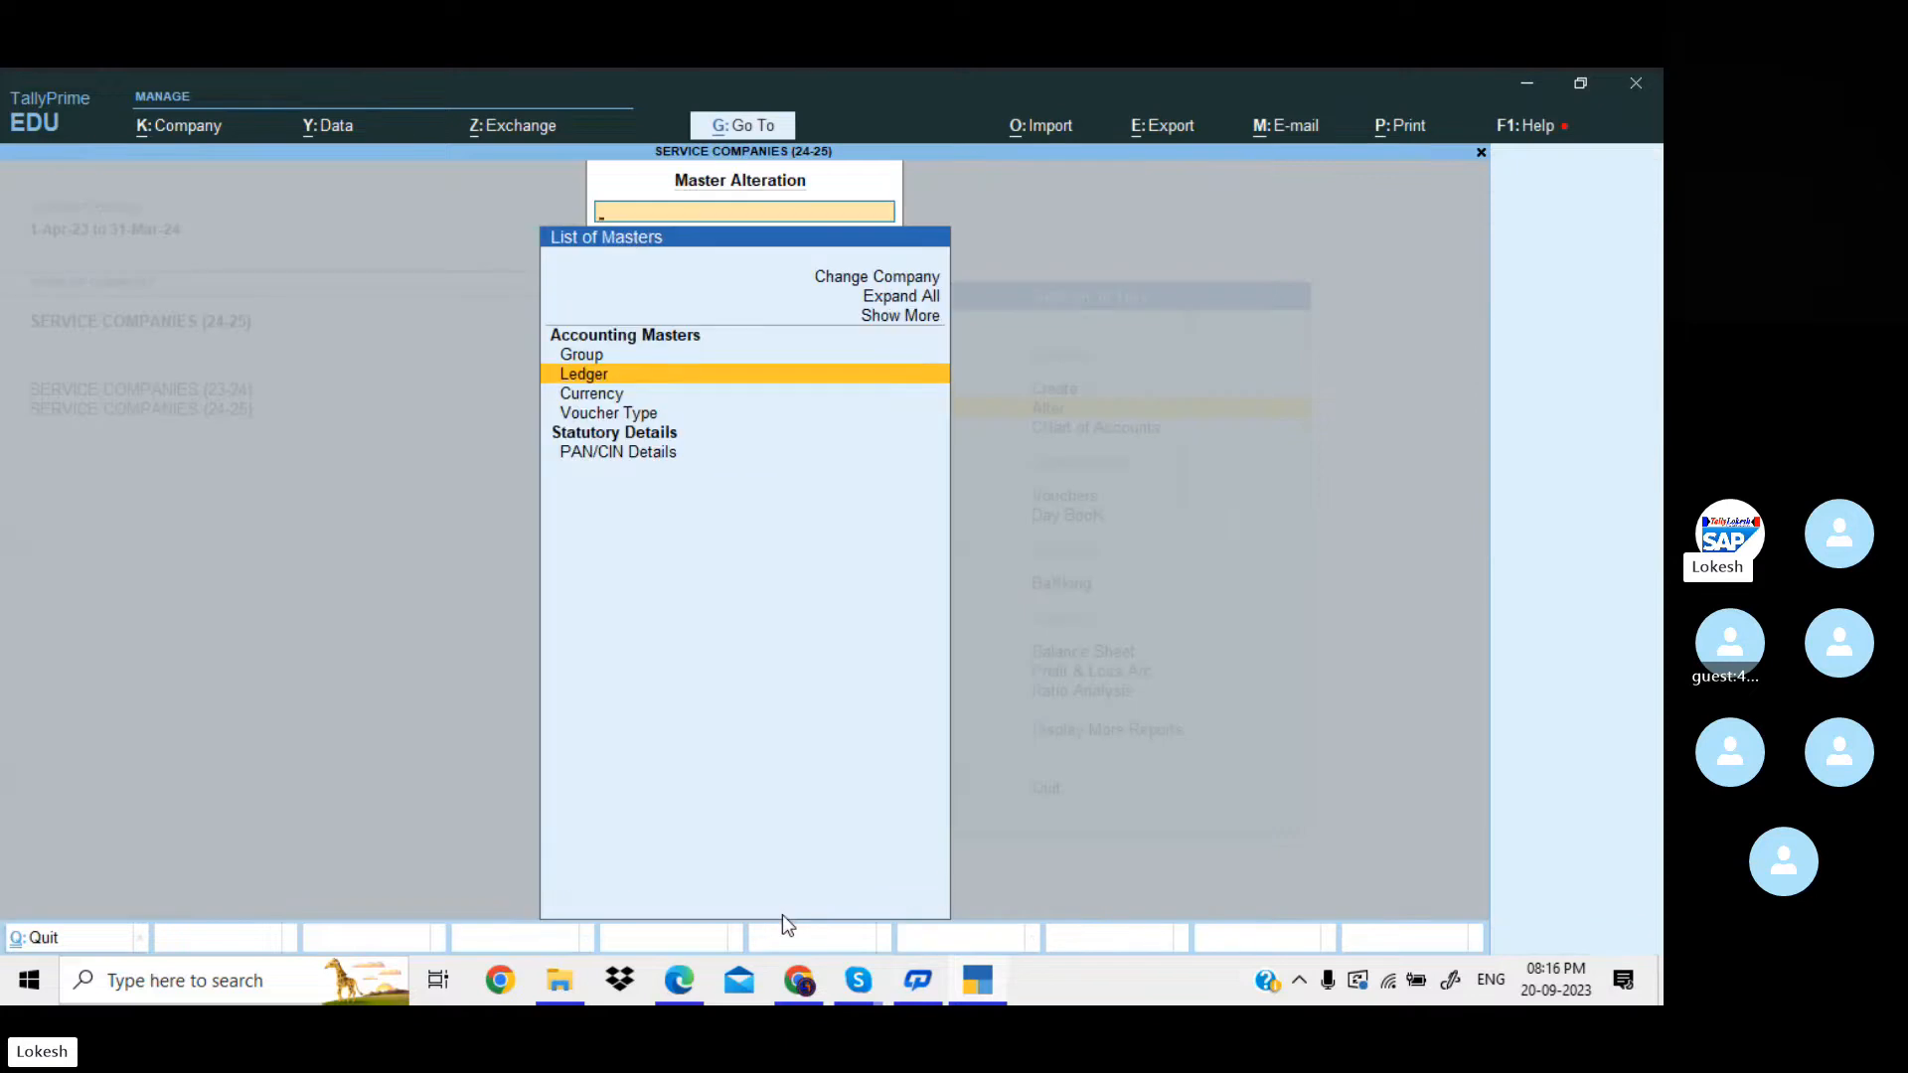
pyautogui.press('Escape')
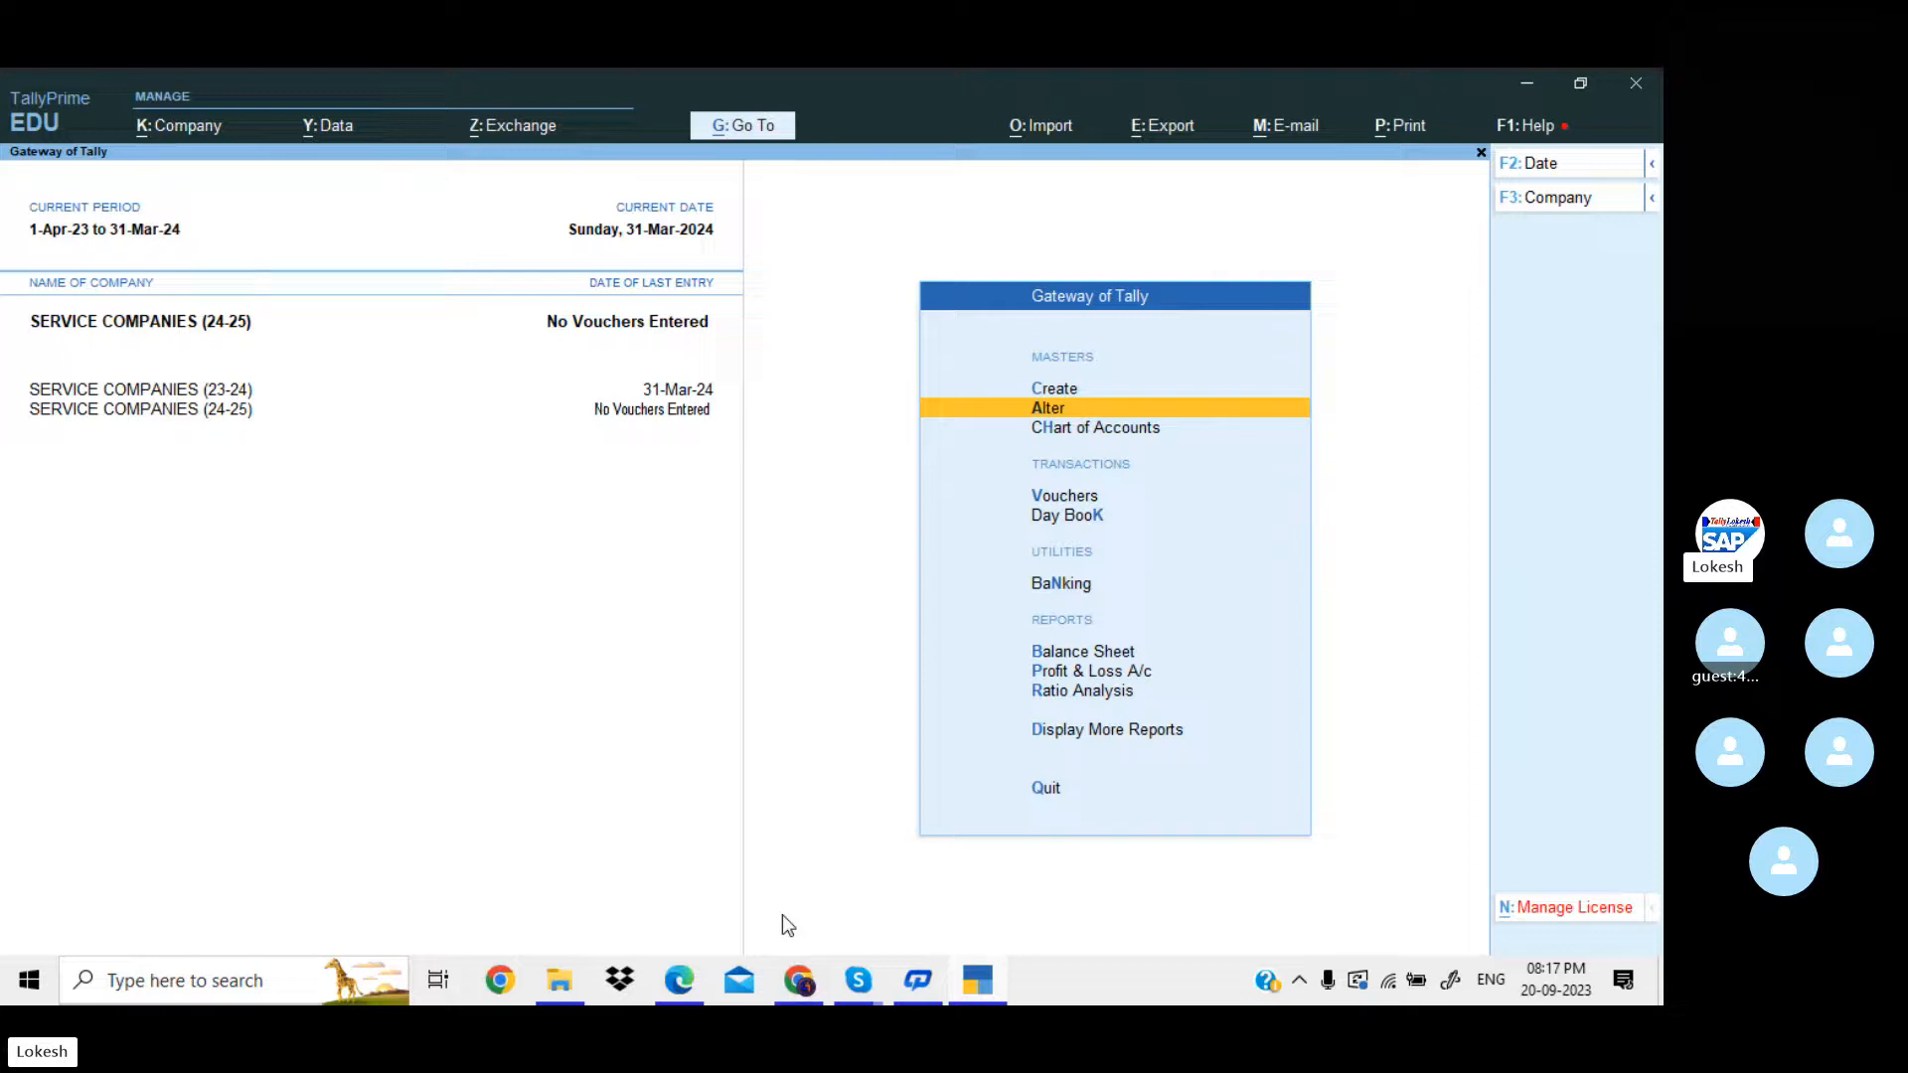
# Start a Payment voucher in SERVICE COMPANIES (24-25) and debit Rent Payable with 2,500.
pyautogui.press('Down')
pyautogui.press('Down')
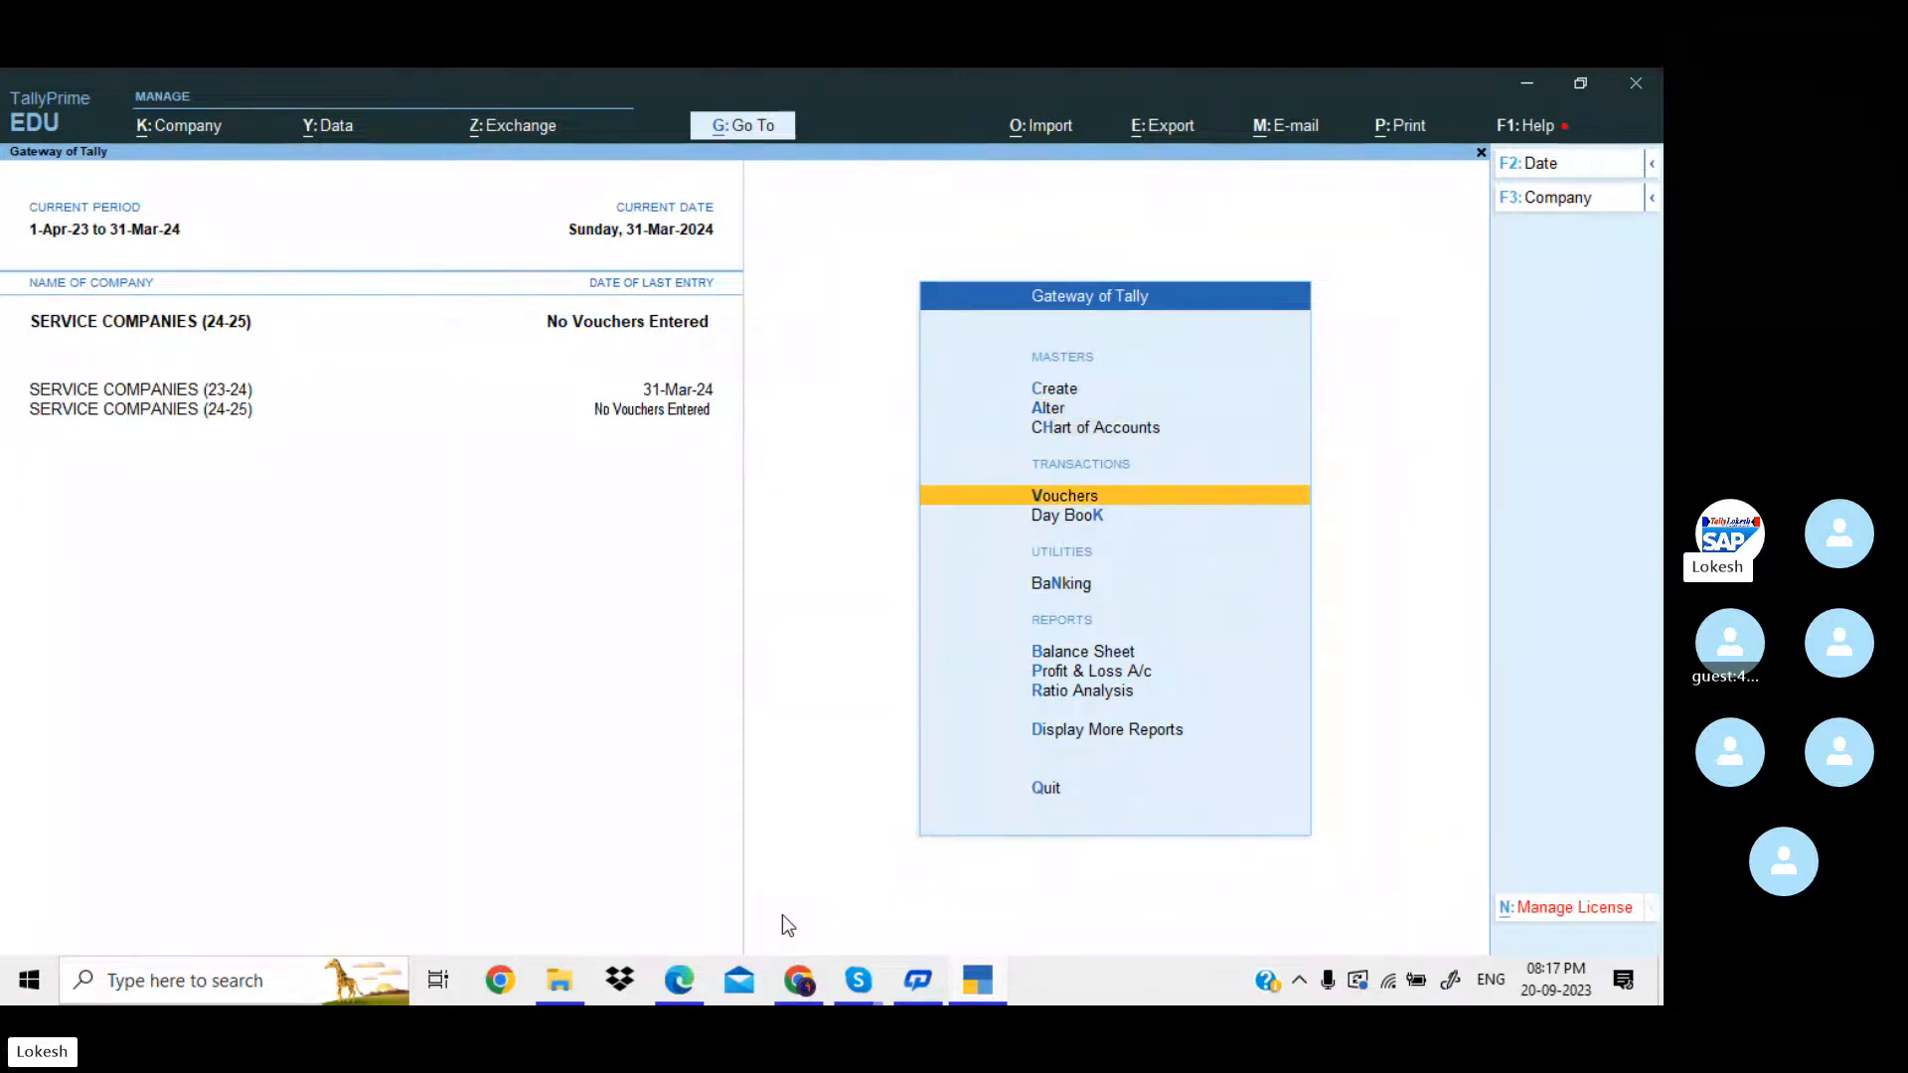
pyautogui.press('Return')
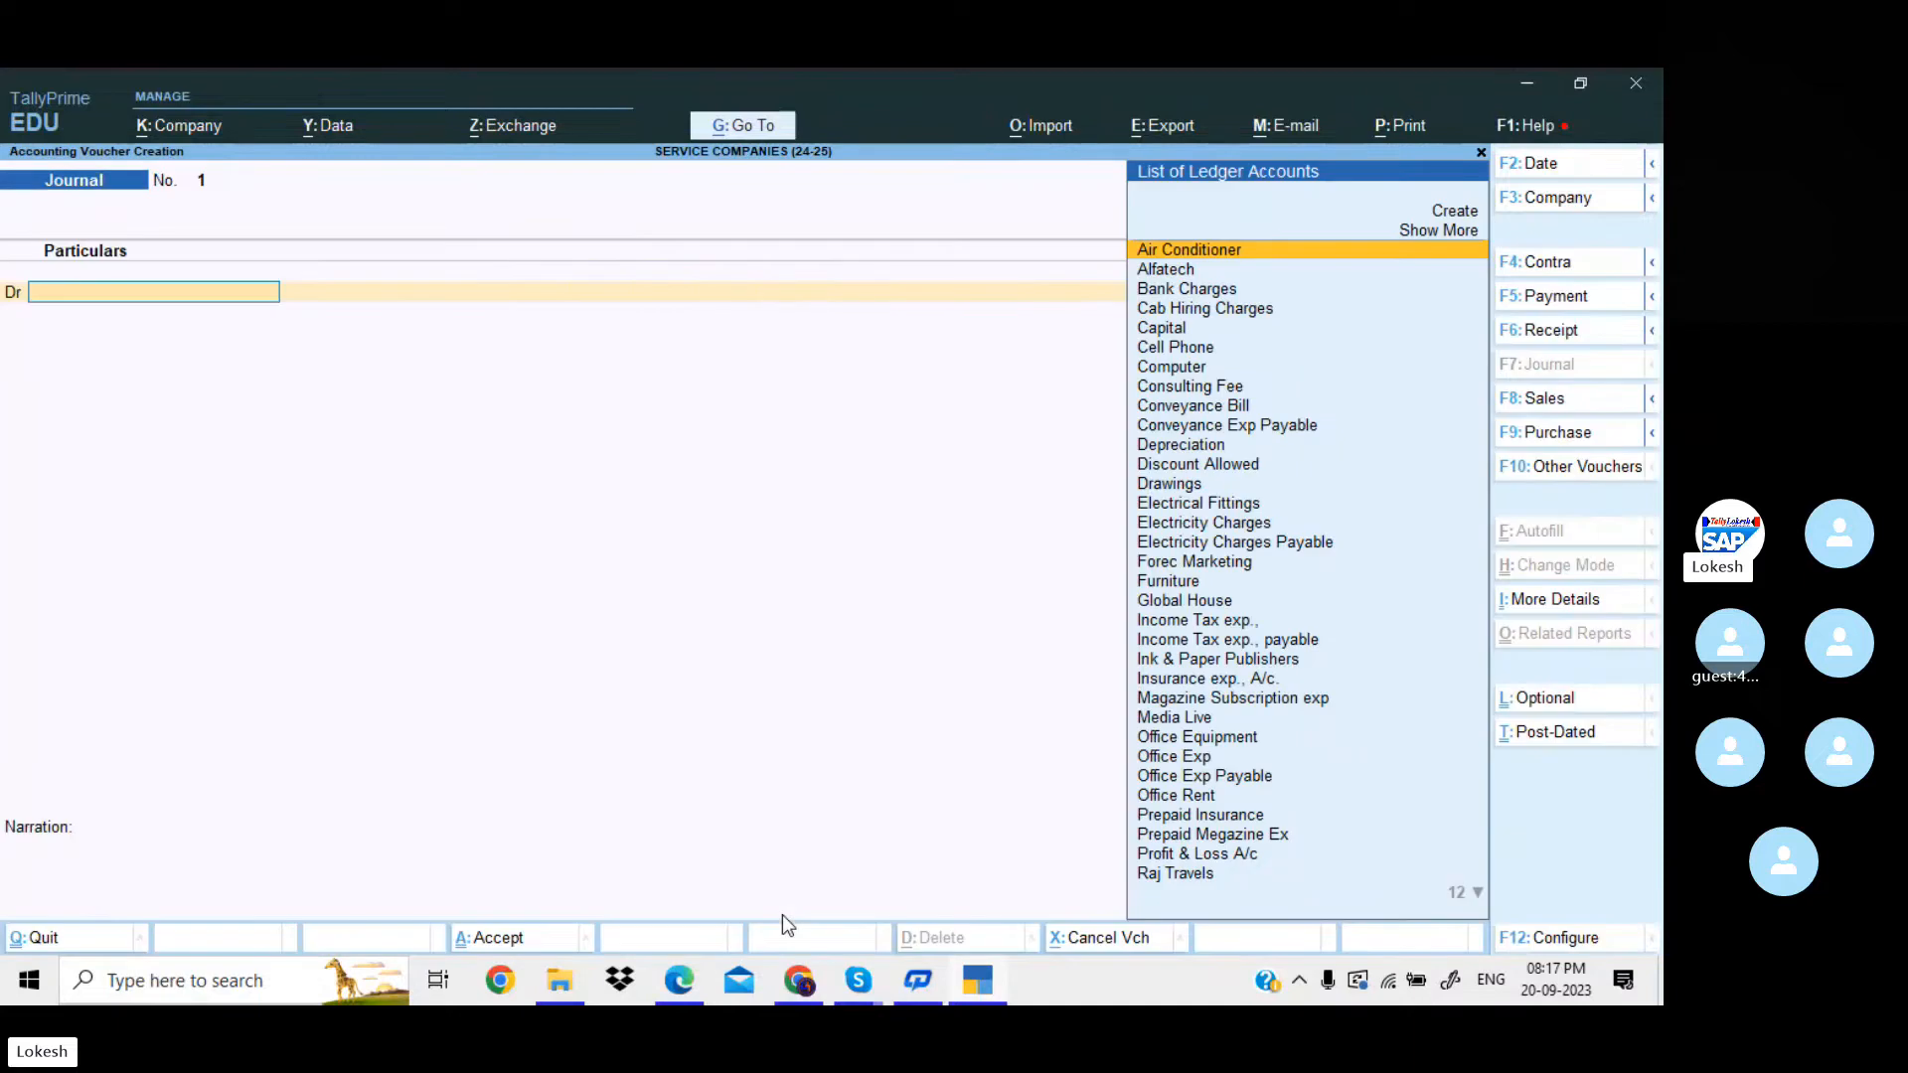
pyautogui.click(1596, 298)
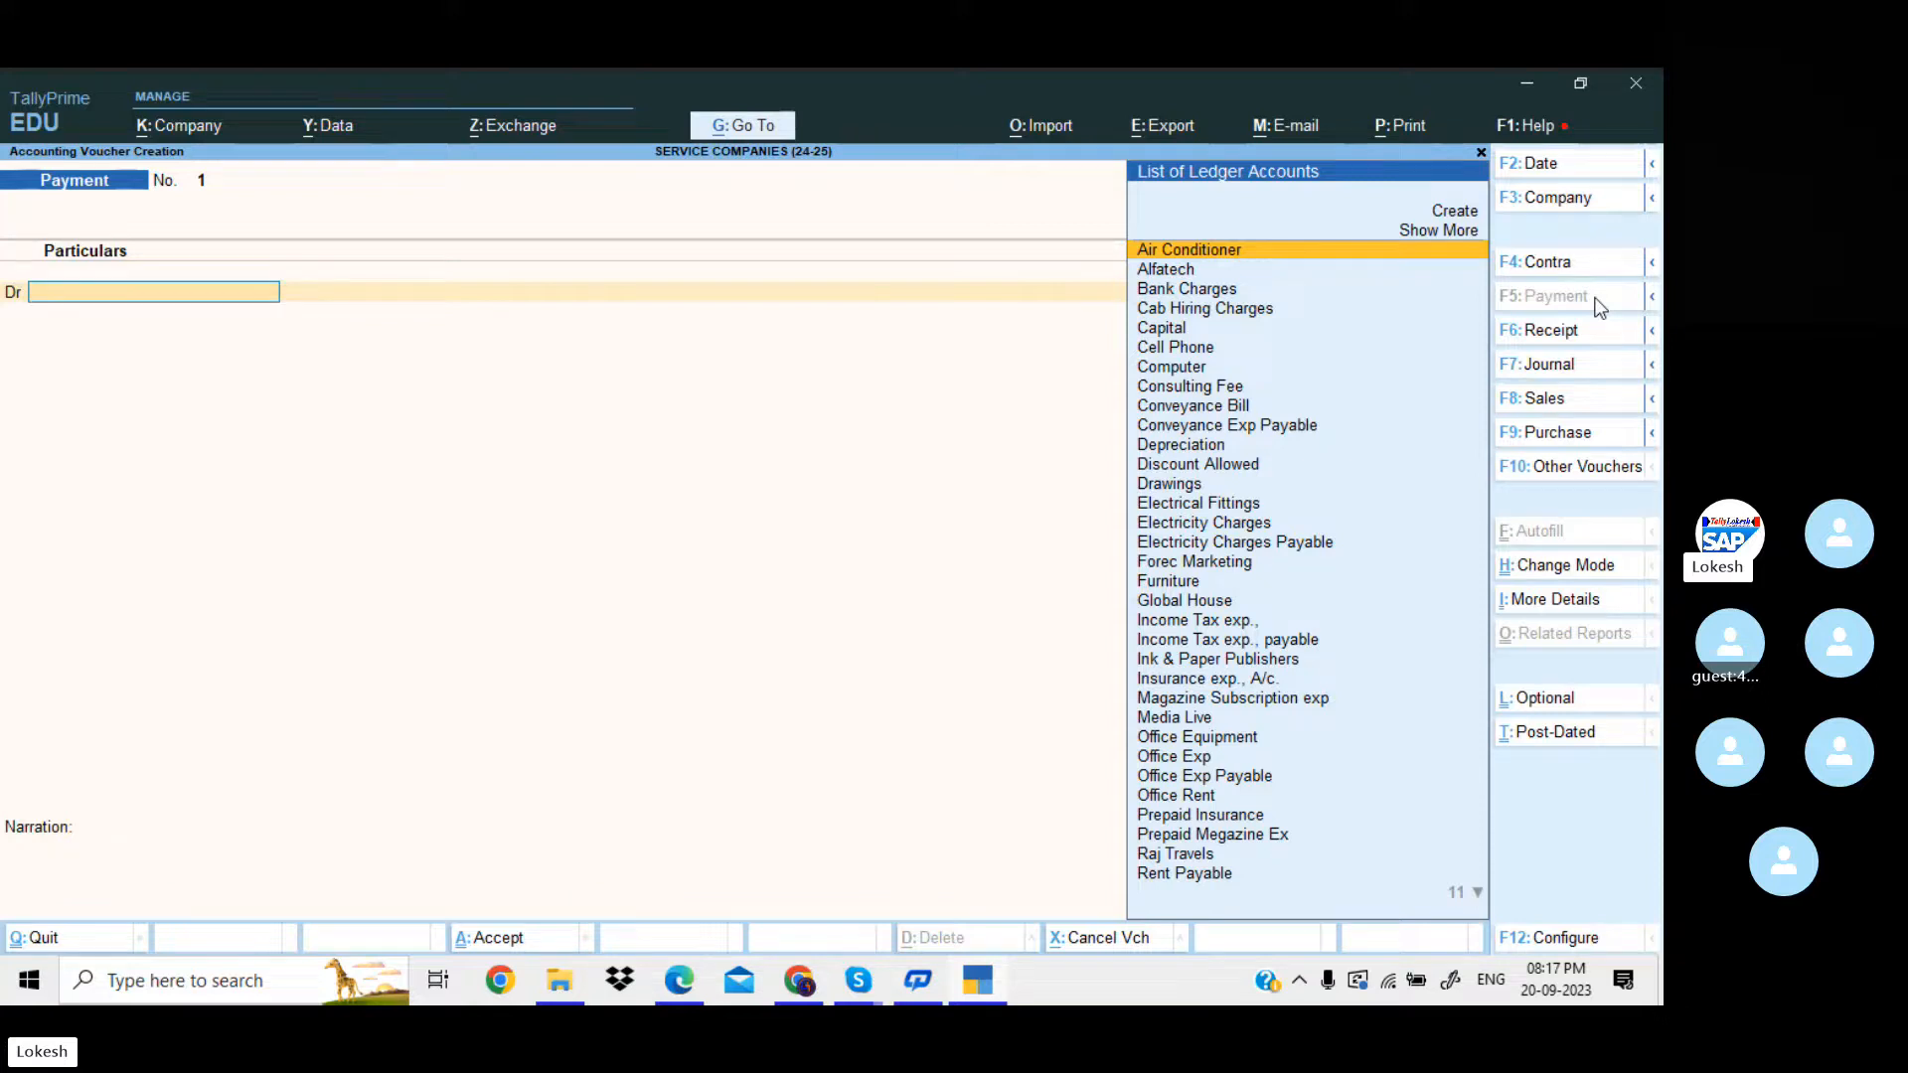
pyautogui.write('Re')
pyautogui.press('Return')
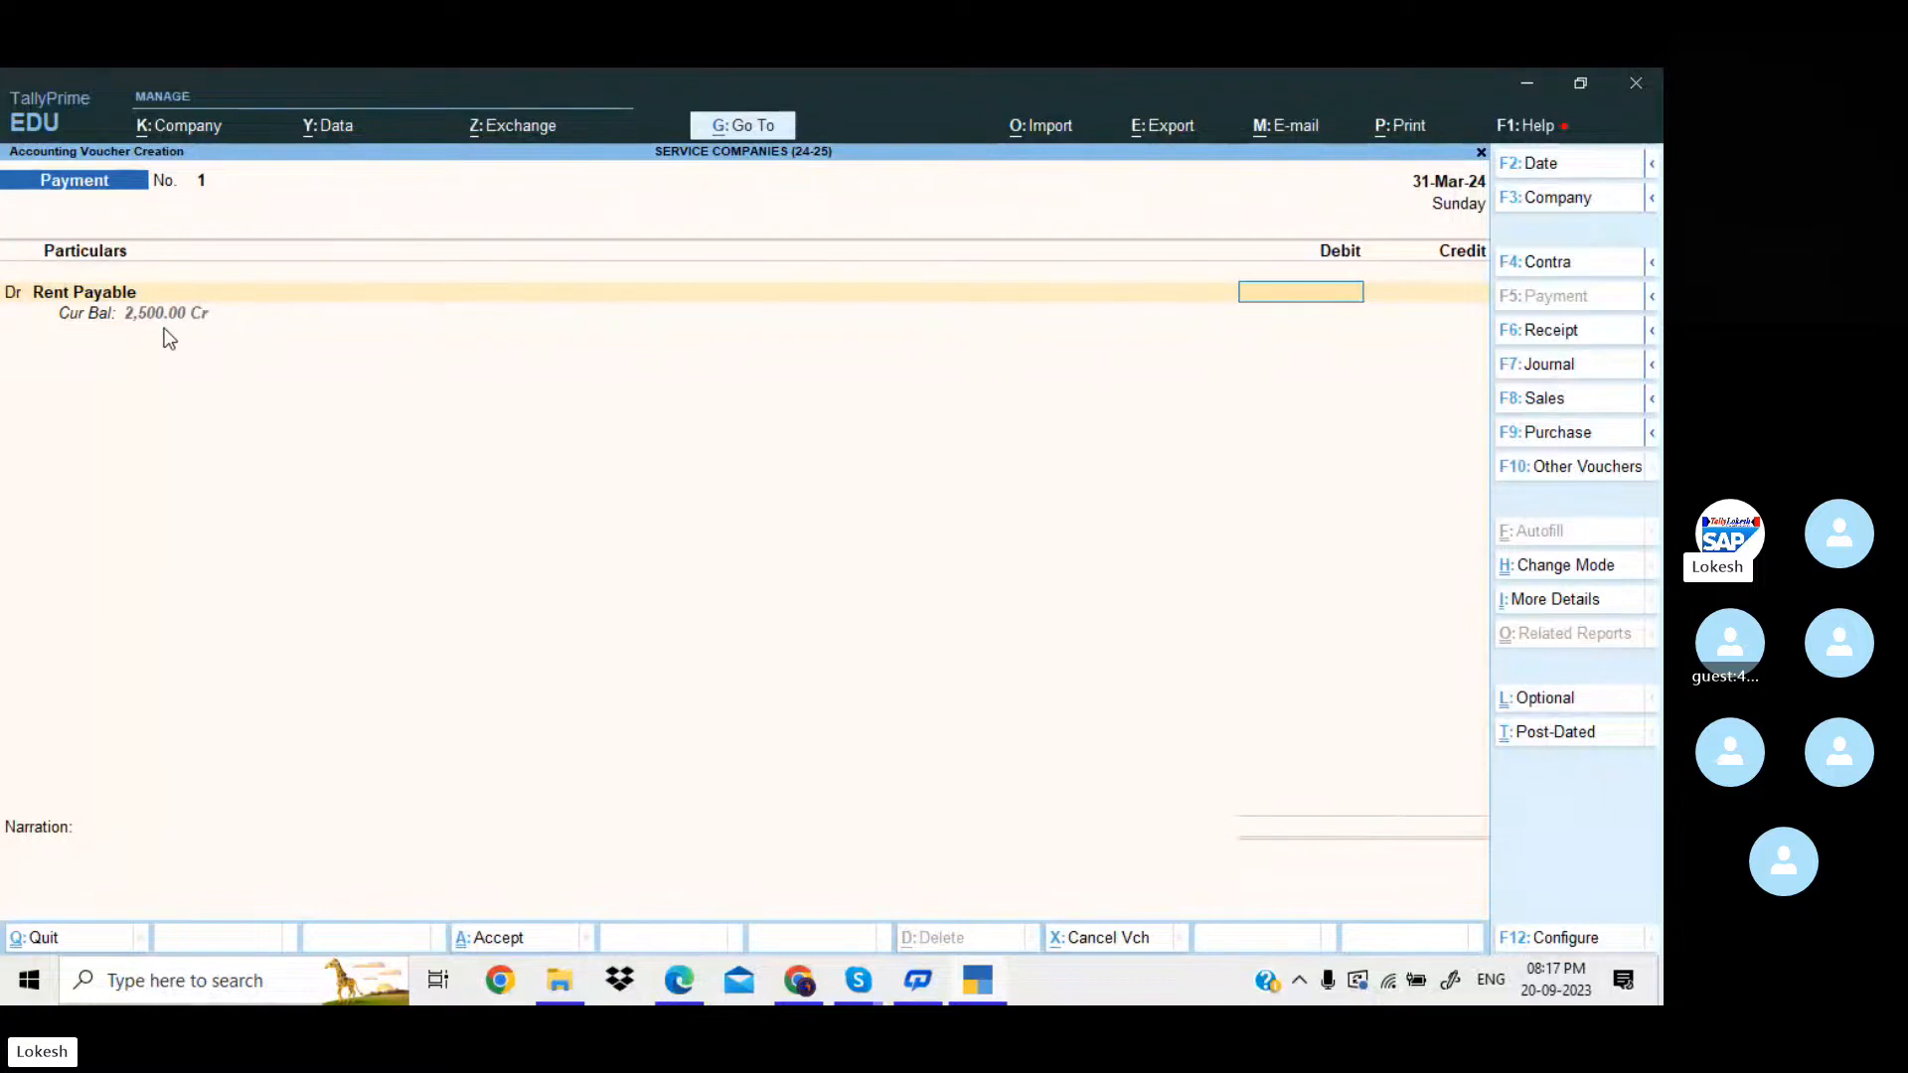
pyautogui.write('2,50')
pyautogui.write('00')
pyautogui.press('Return')
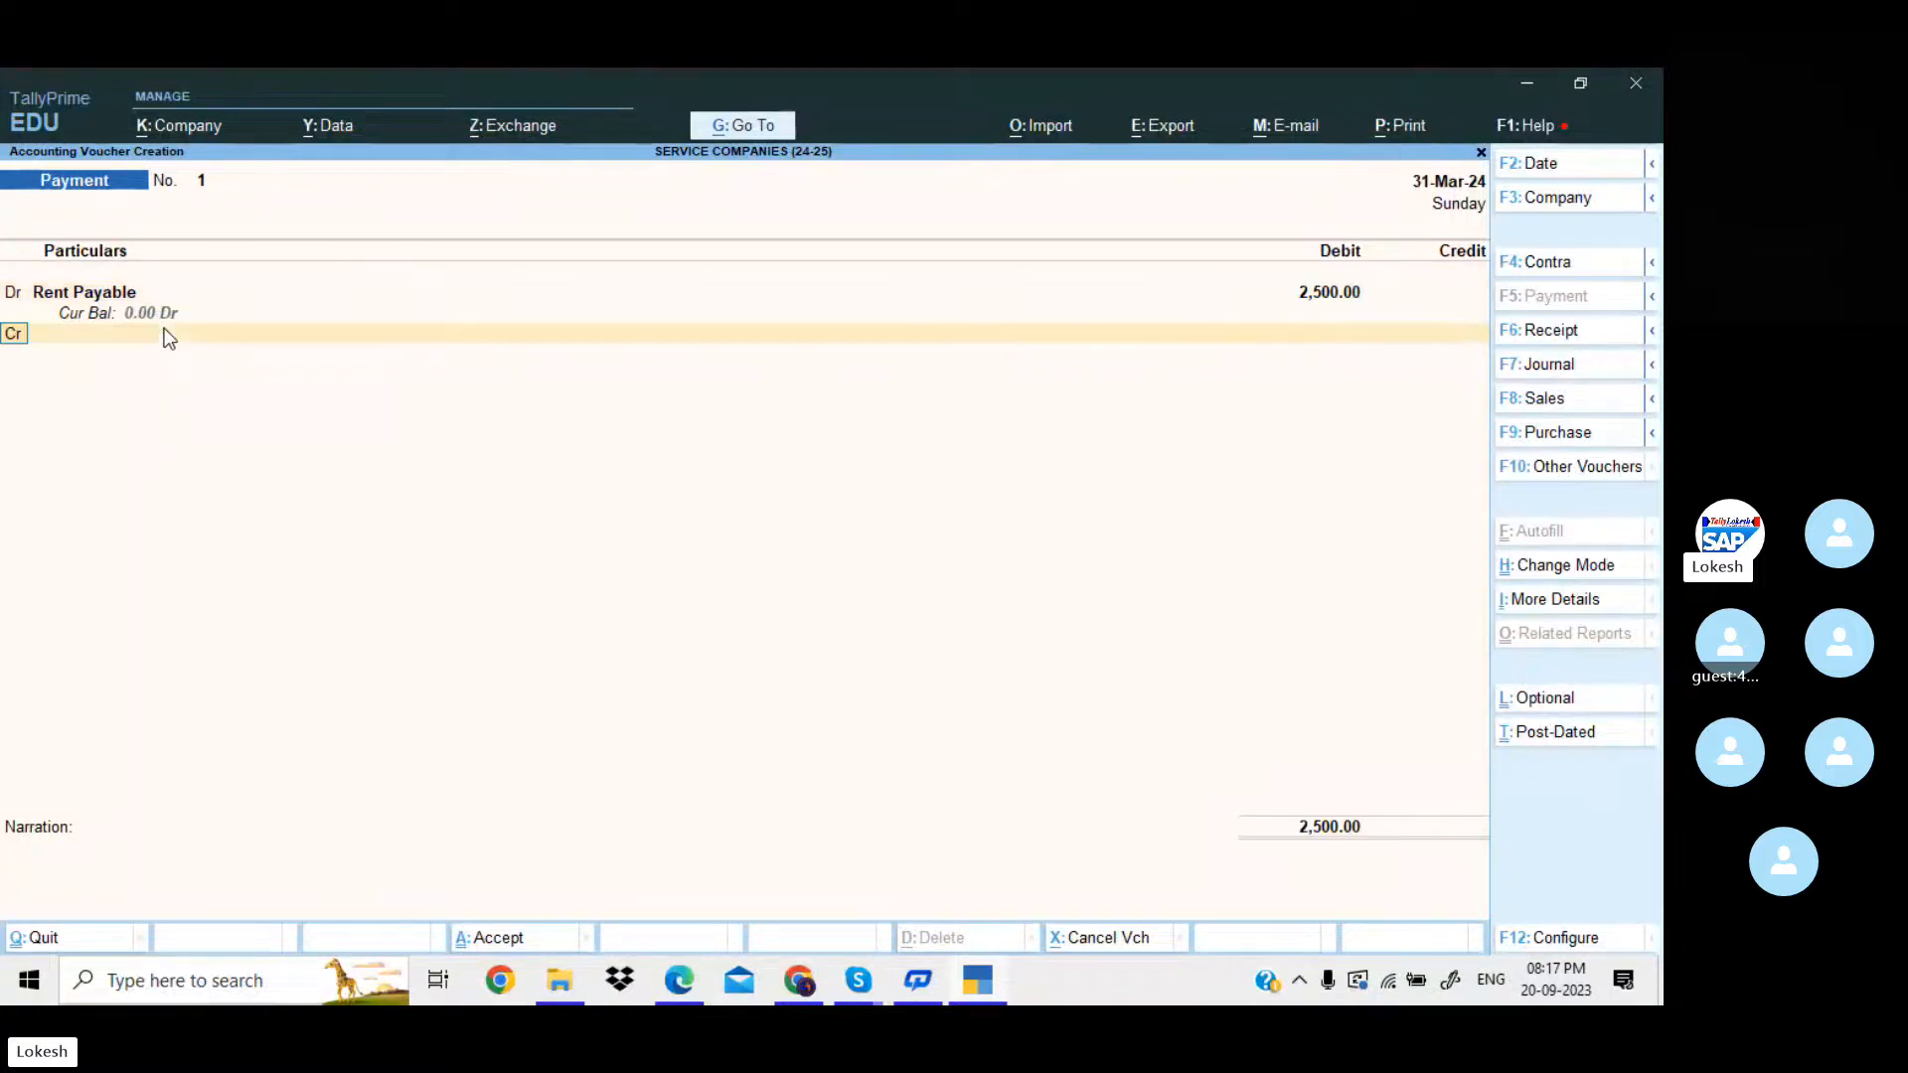
# Credit Cash with 2,500 in the payment voucher and leave the narration blank.
pyautogui.press('Return')
pyautogui.press('Down')
pyautogui.press('Down')
pyautogui.press('Down')
pyautogui.press('Down')
pyautogui.press('Down')
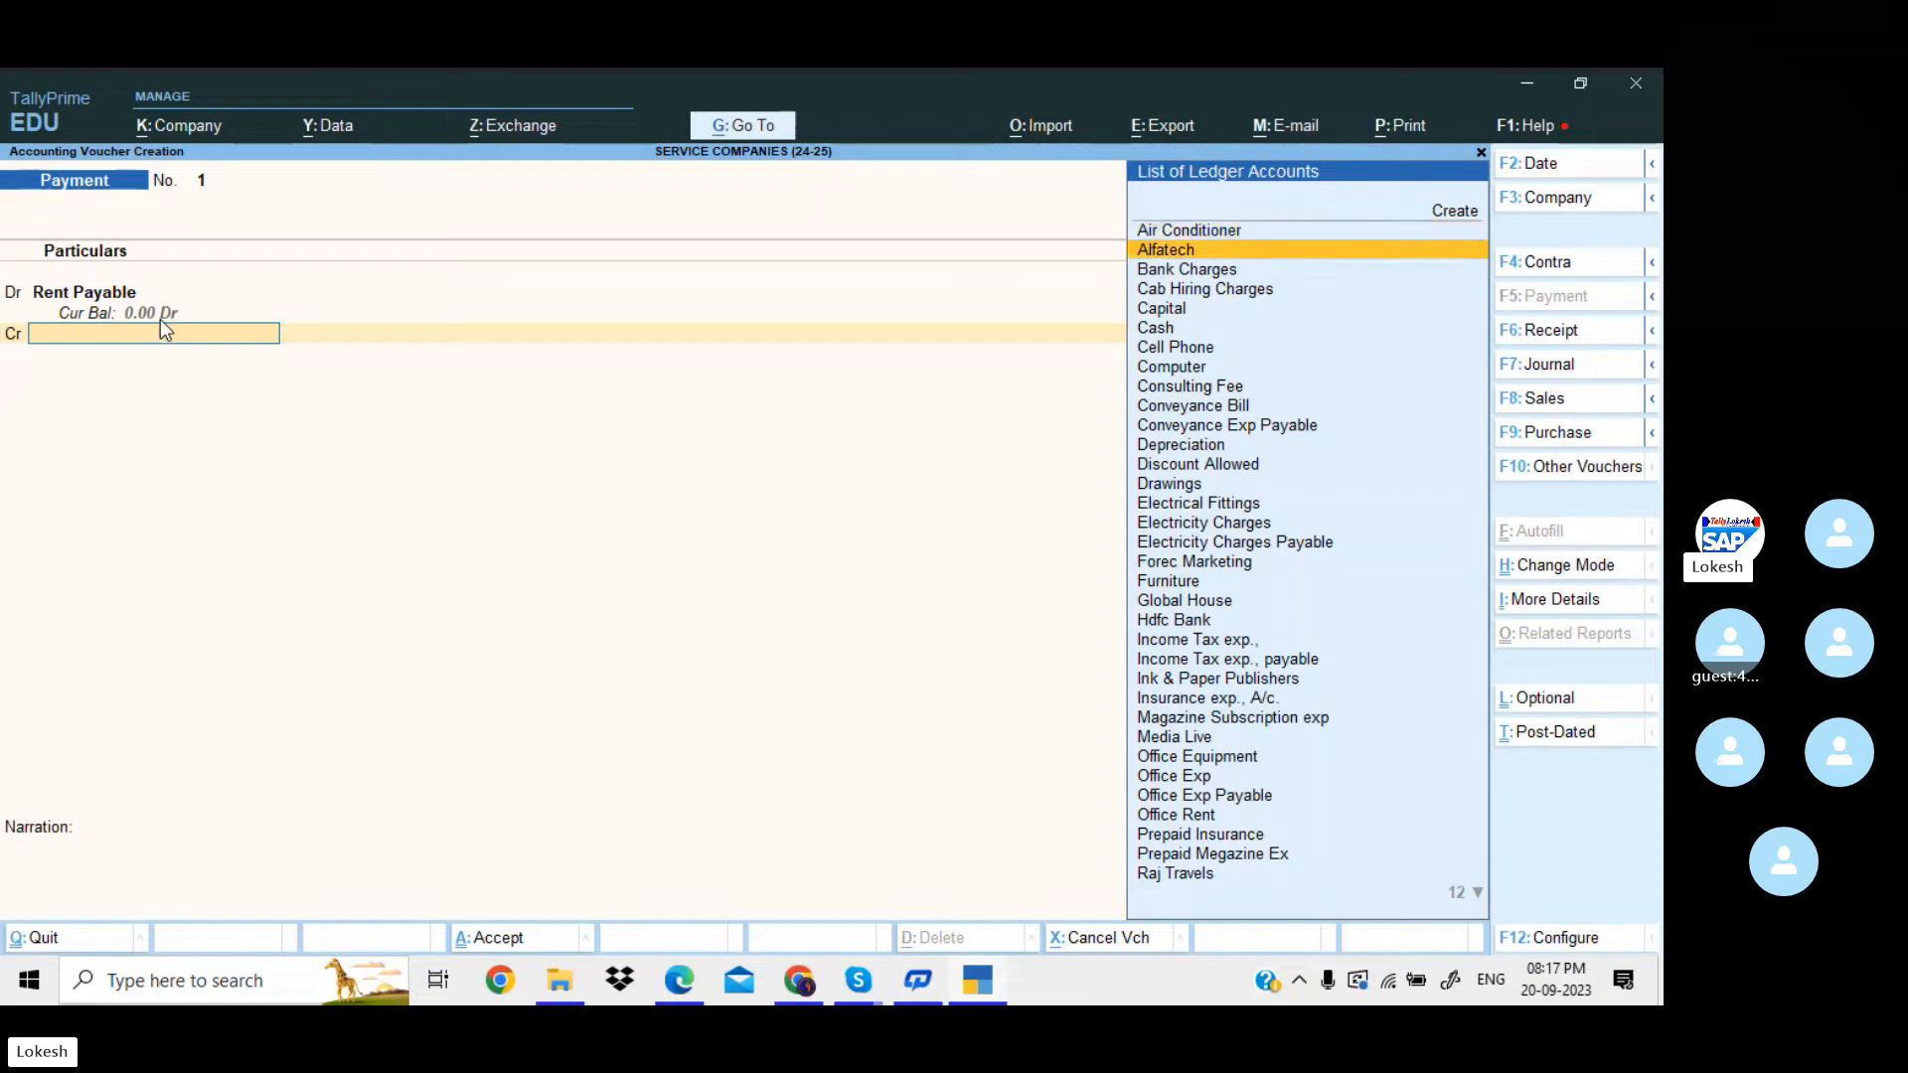
pyautogui.press('Return')
pyautogui.press('Return')
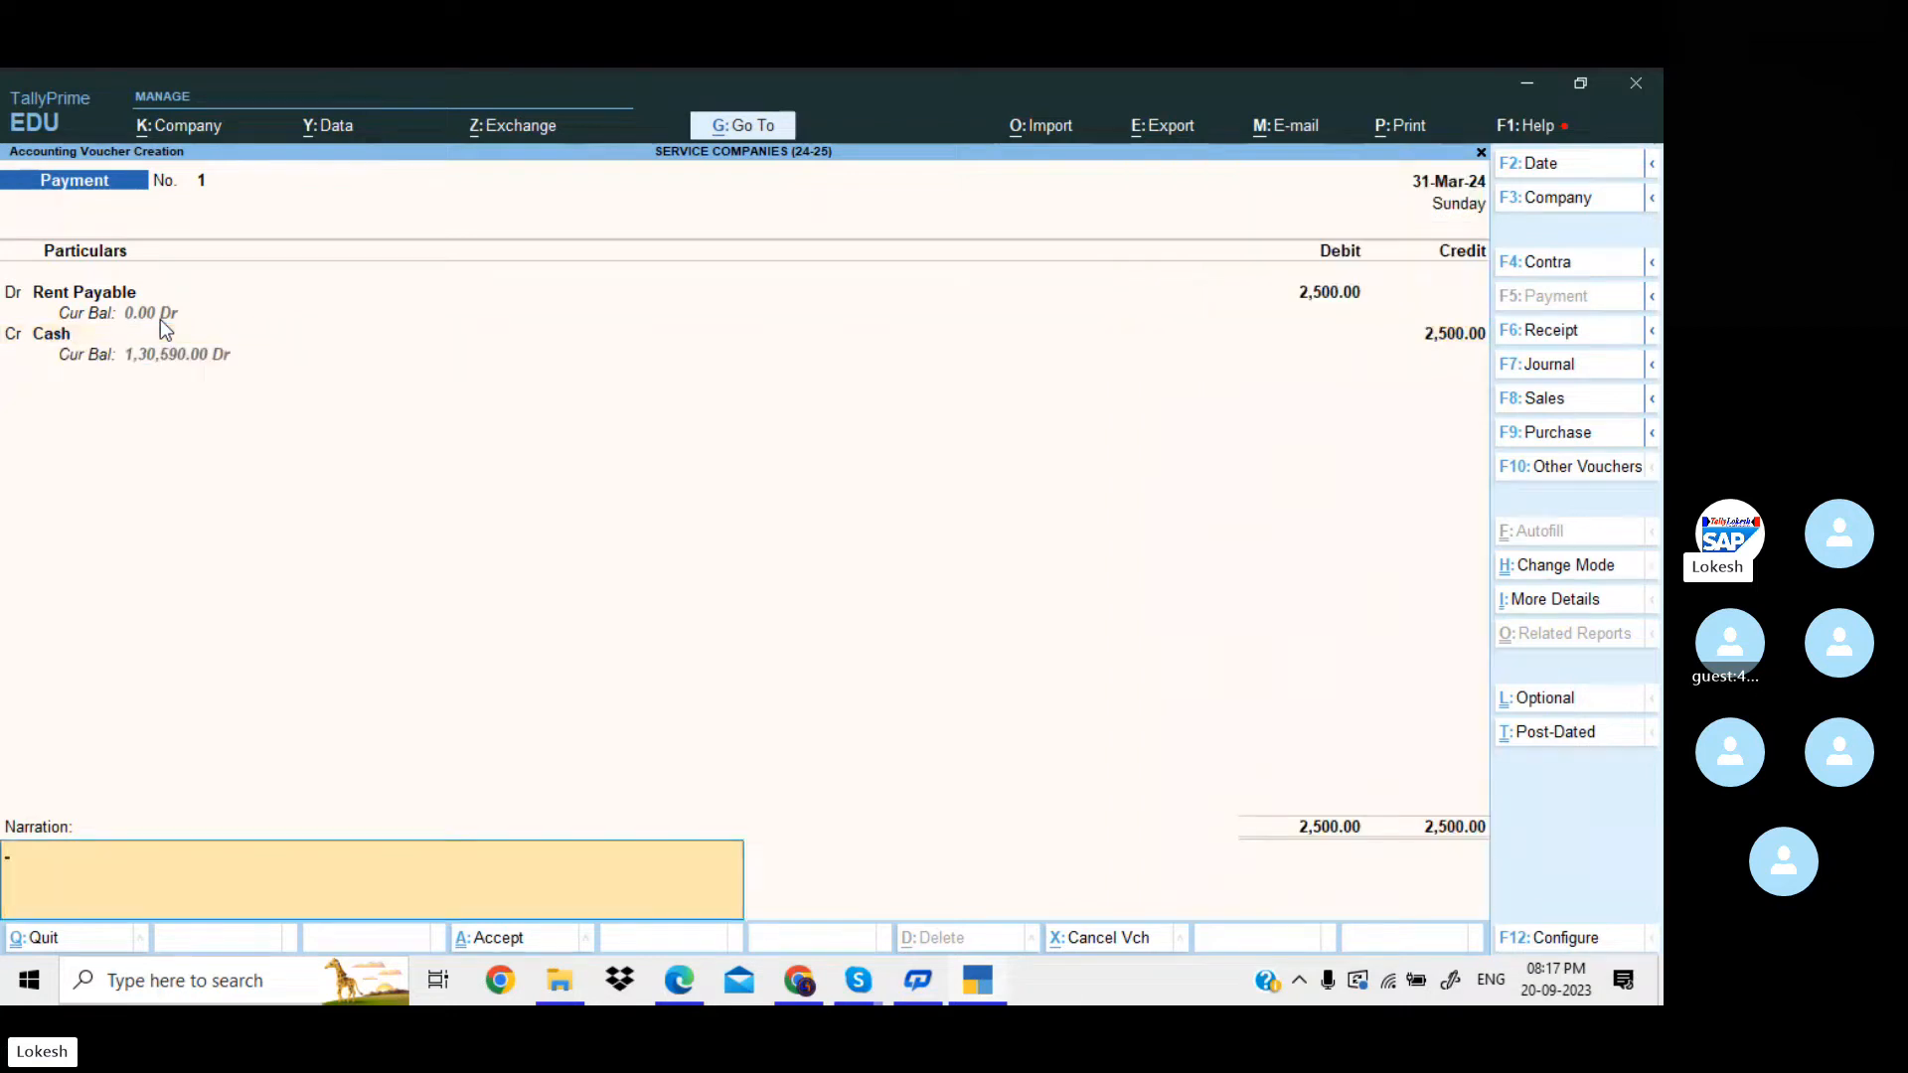
pyautogui.press('Return')
pyautogui.press('Return')
pyautogui.press('Return')
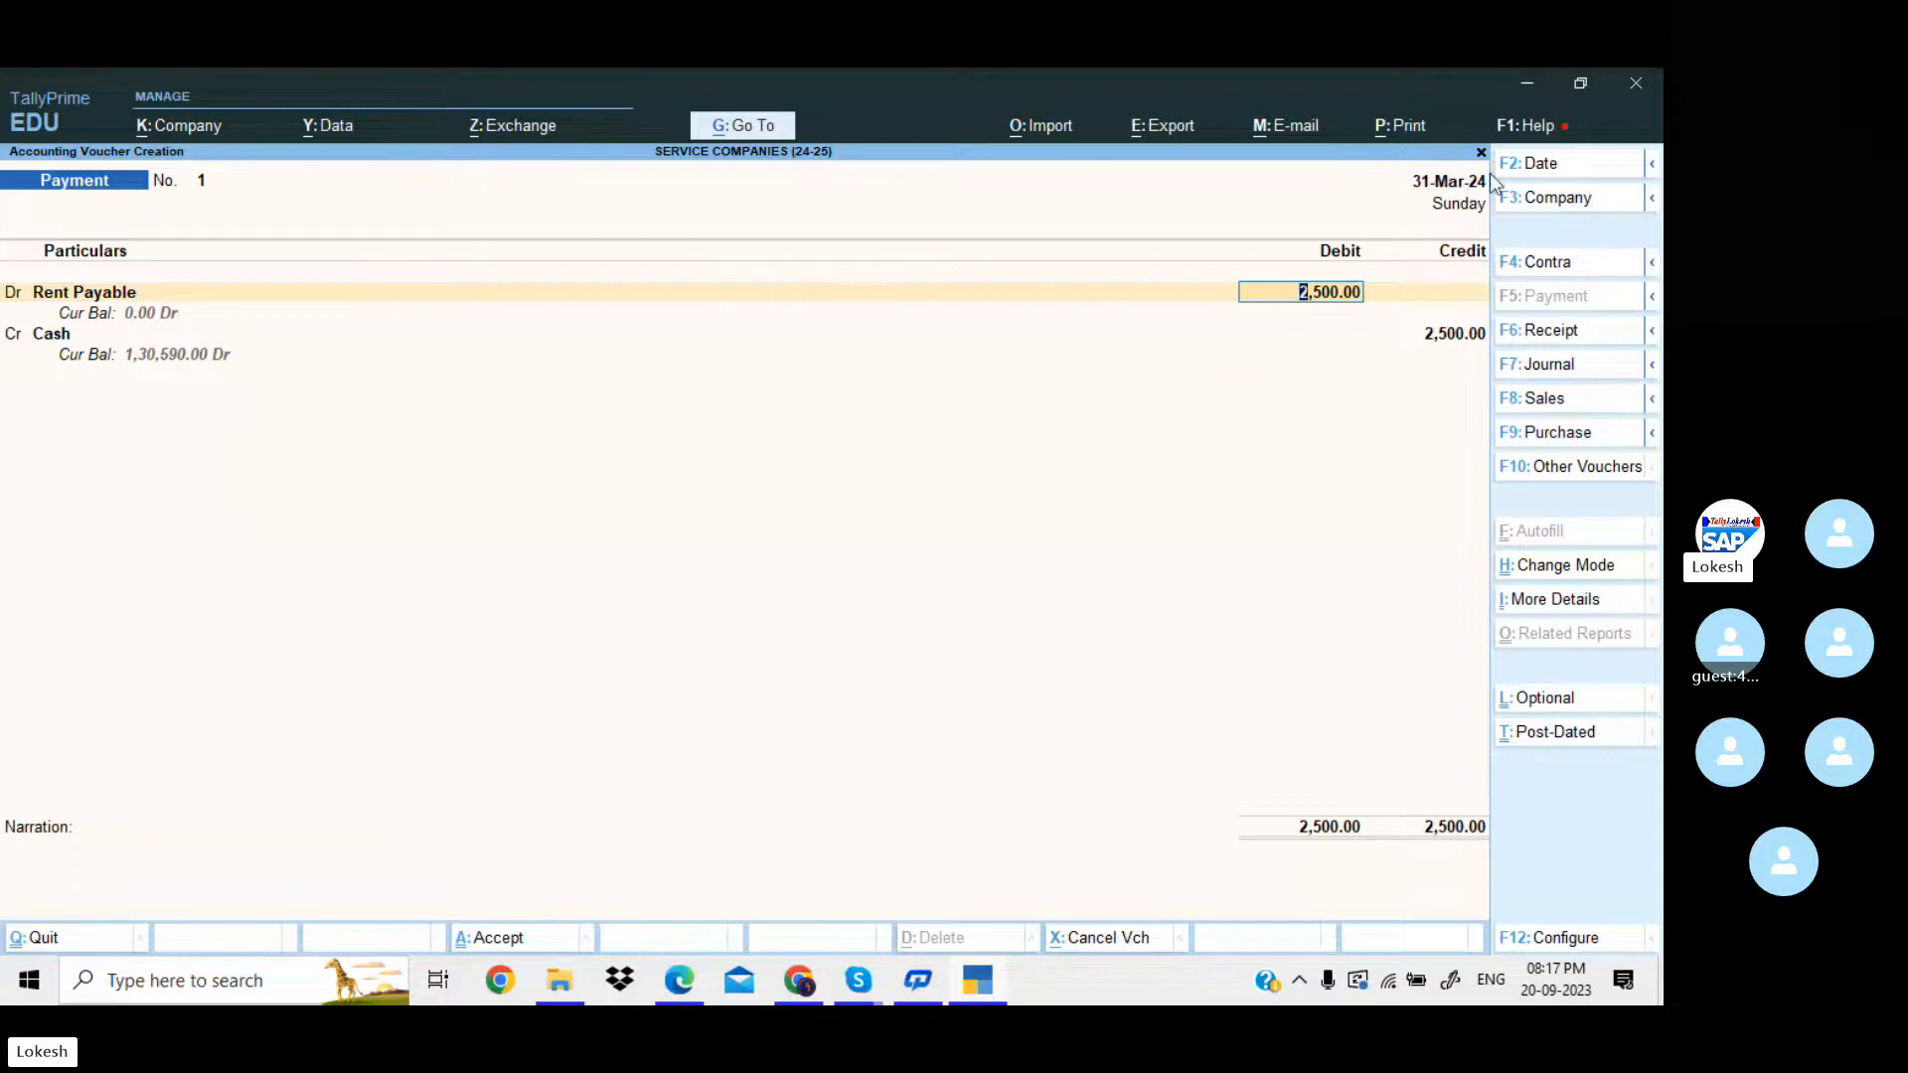
# Try to change the payment voucher's date to 1-4-2023, then to 1-4-24.
pyautogui.click(1555, 169)
pyautogui.write('1-4-2023')
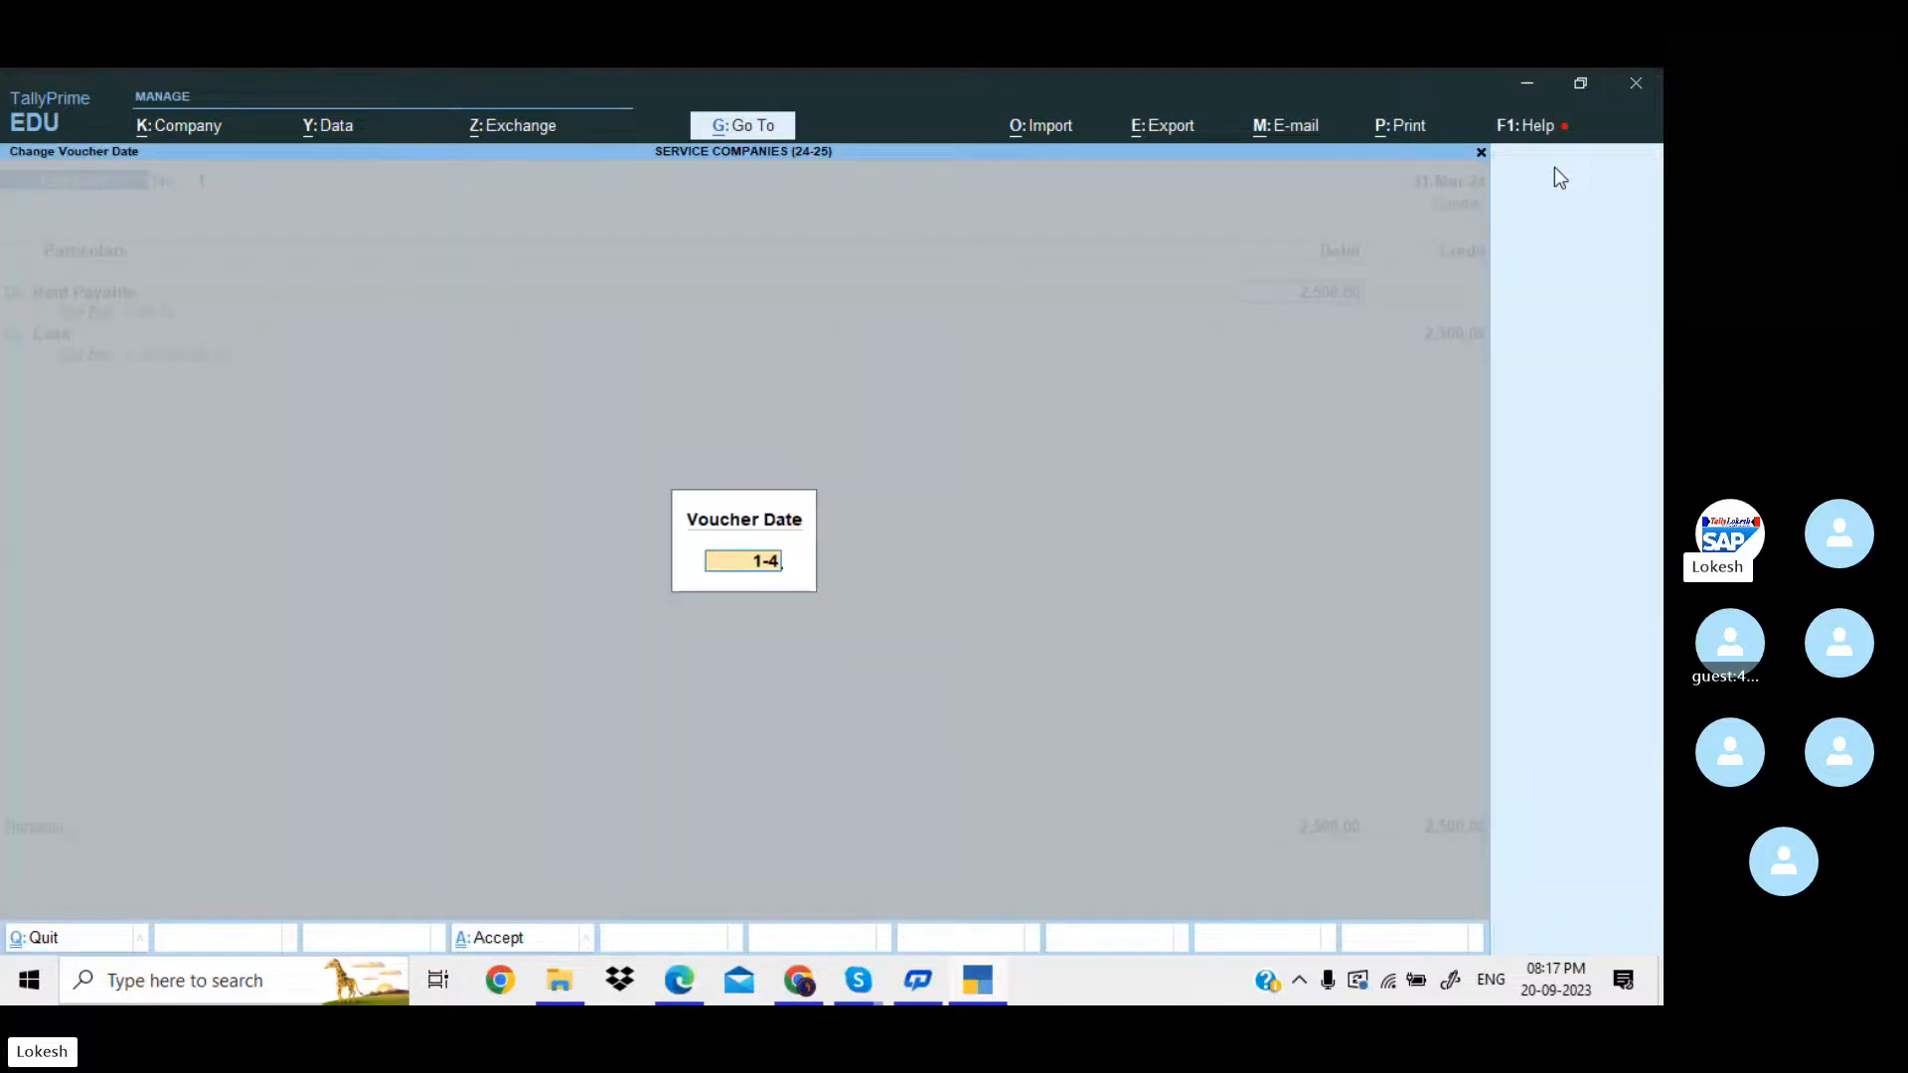
pyautogui.press('Return')
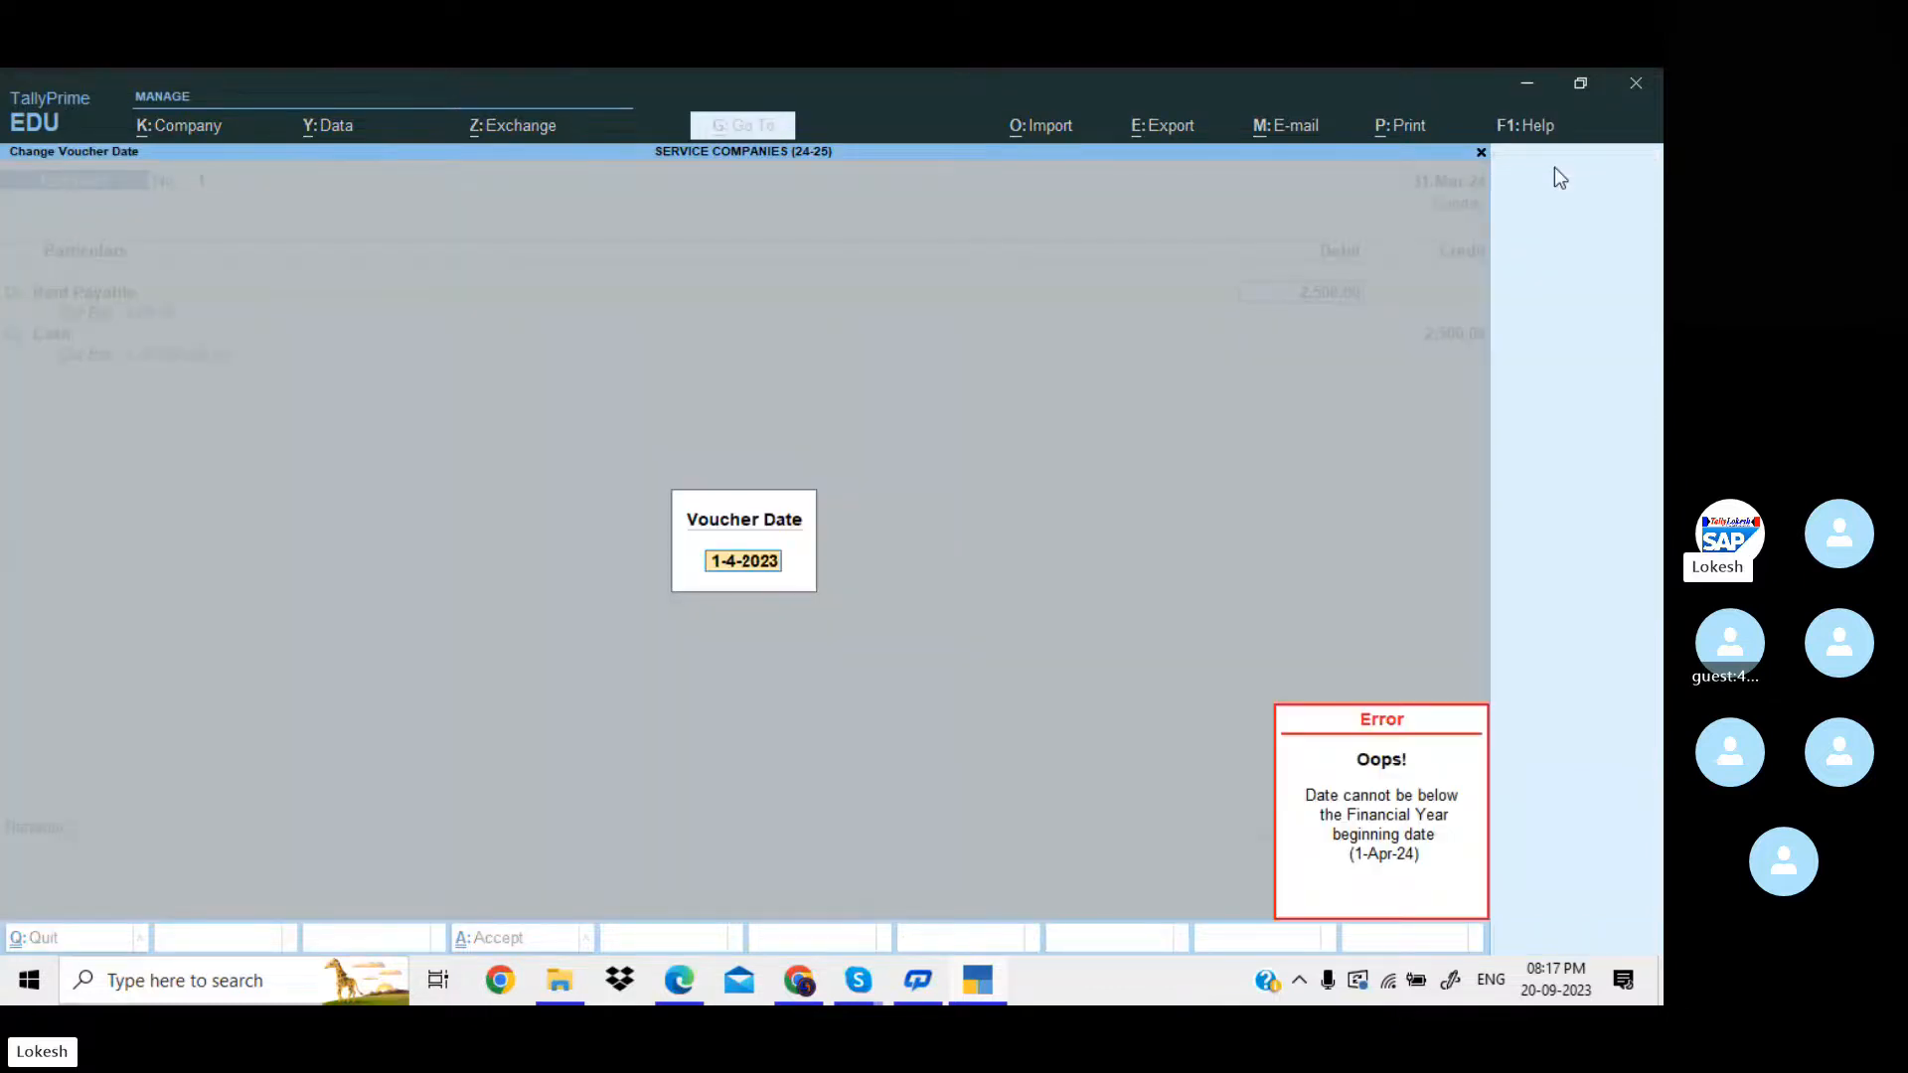
pyautogui.press('Return')
pyautogui.press('Return')
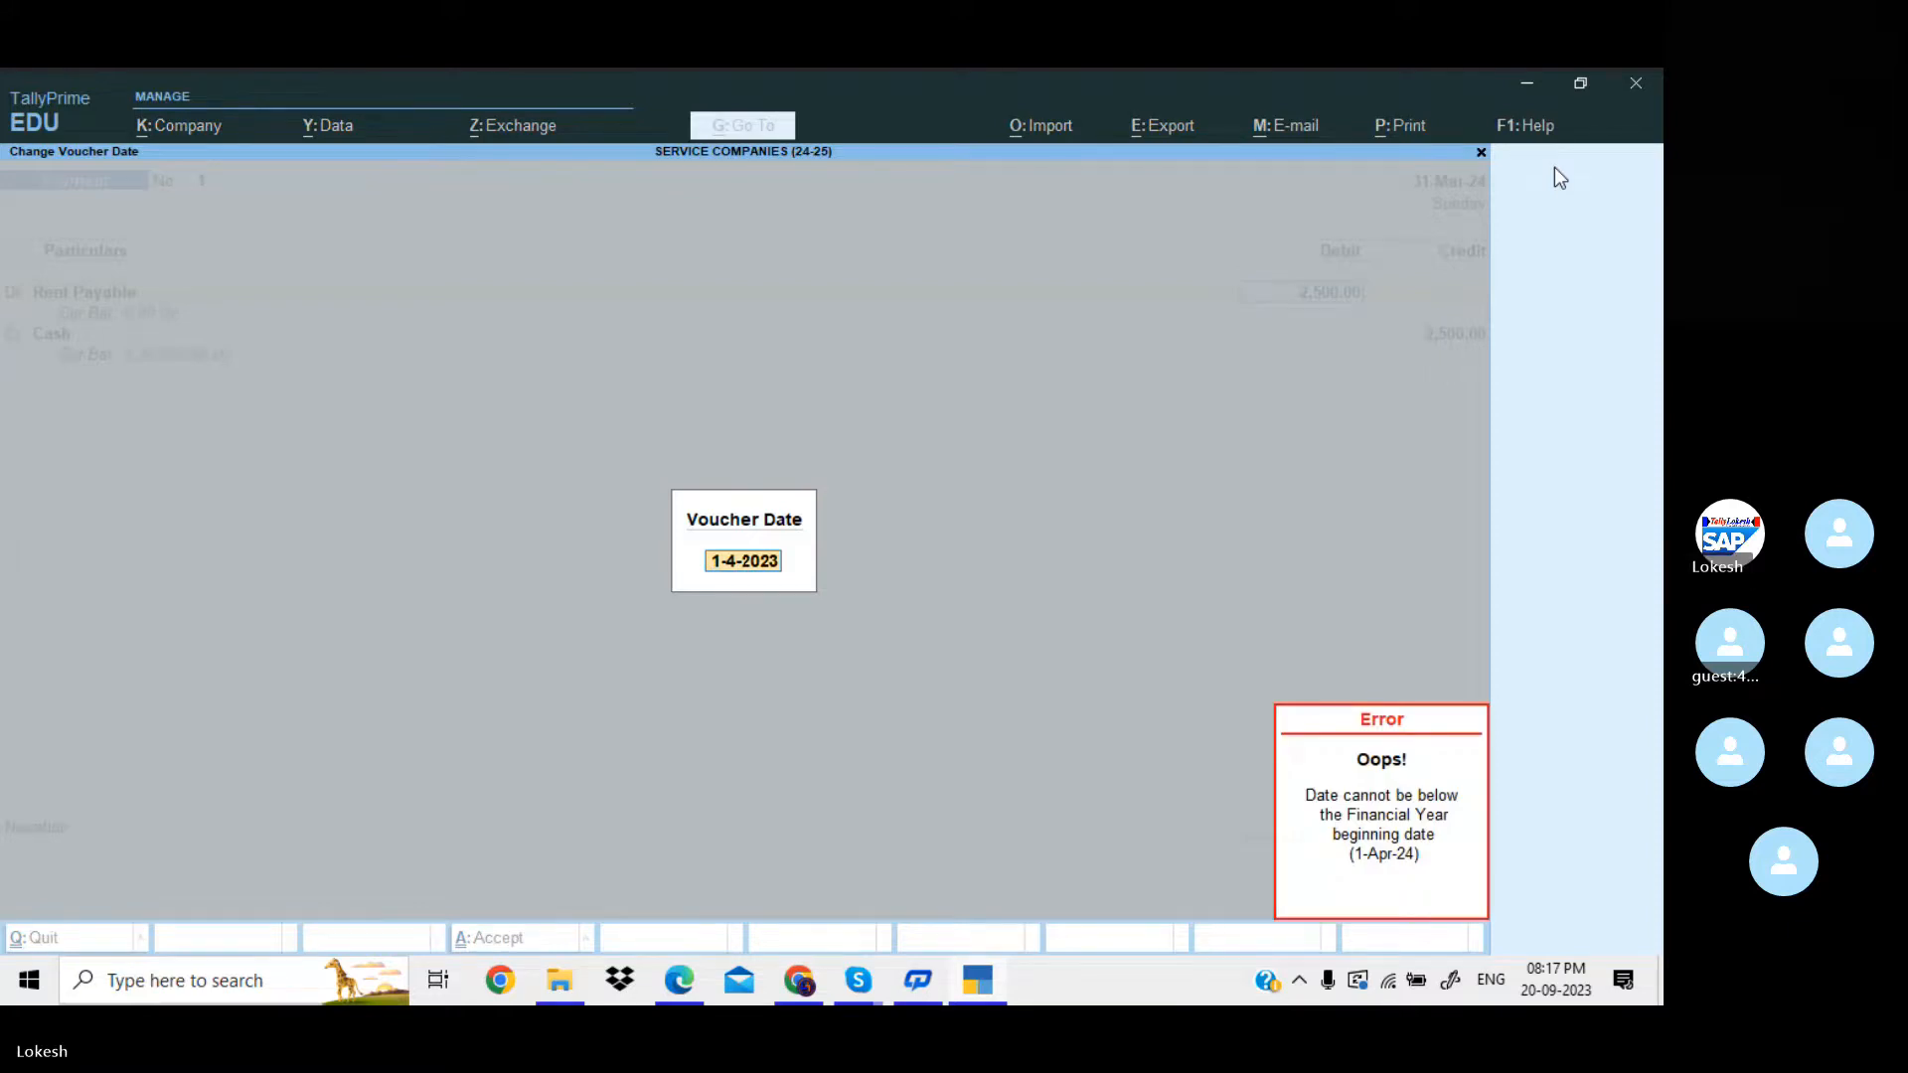
pyautogui.write('1-4-24')
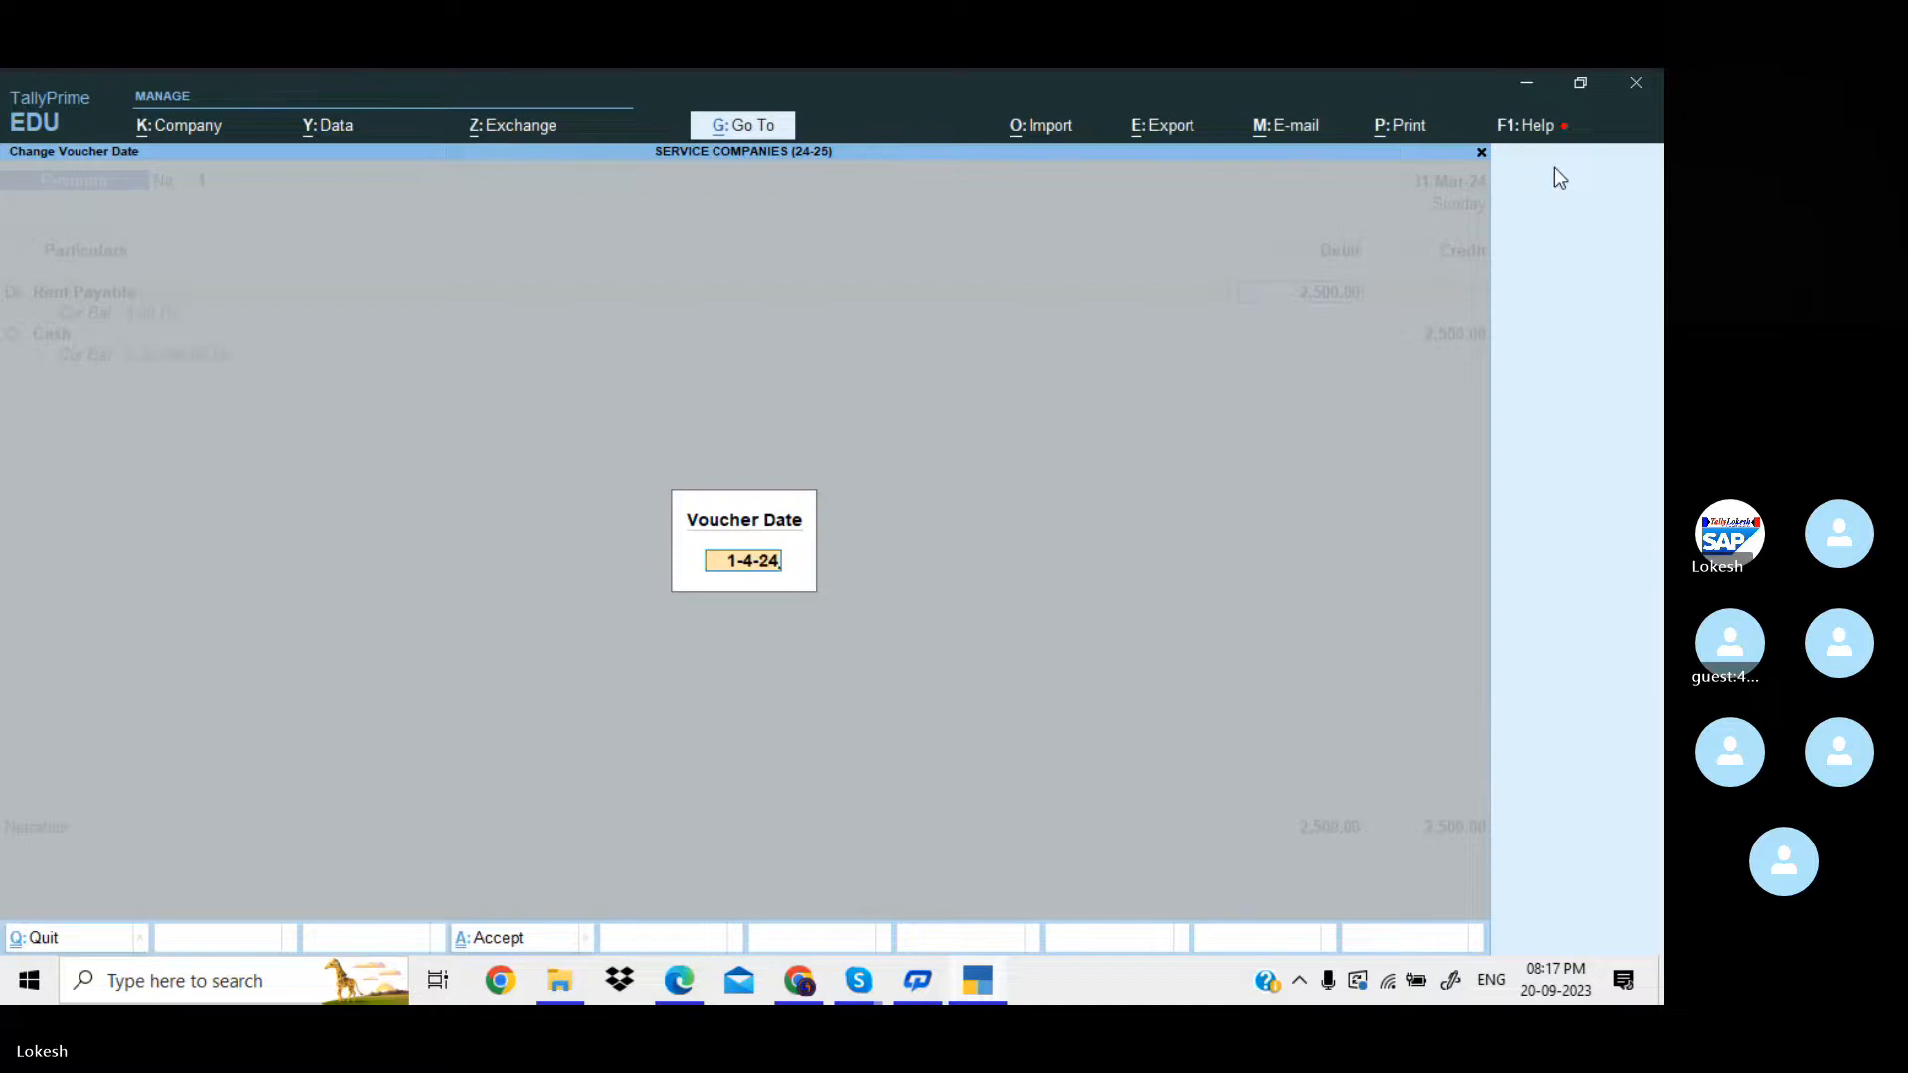
pyautogui.press('Return')
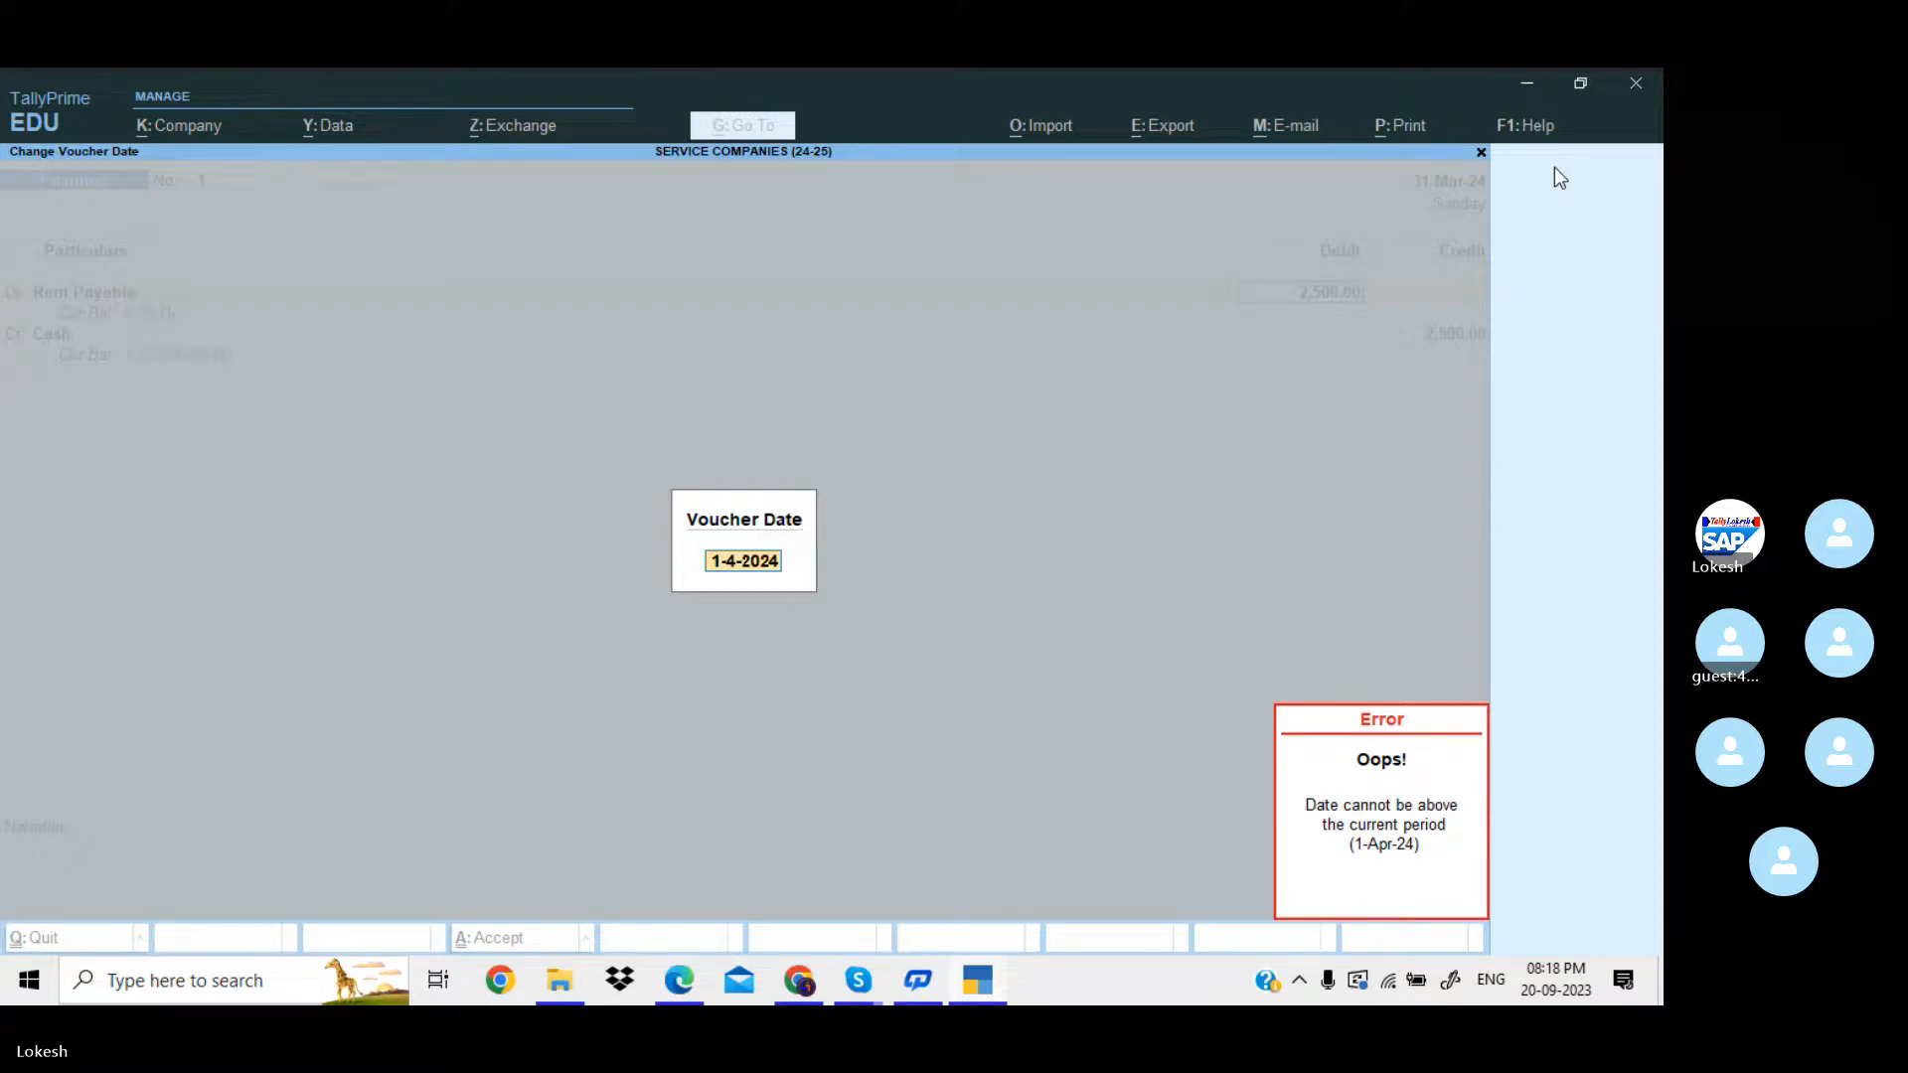
# Abandon the voucher date change and quit the Rent Payable payment voucher without saving it.
pyautogui.press('Escape')
pyautogui.press('Escape')
pyautogui.press('Escape')
pyautogui.press('Escape')
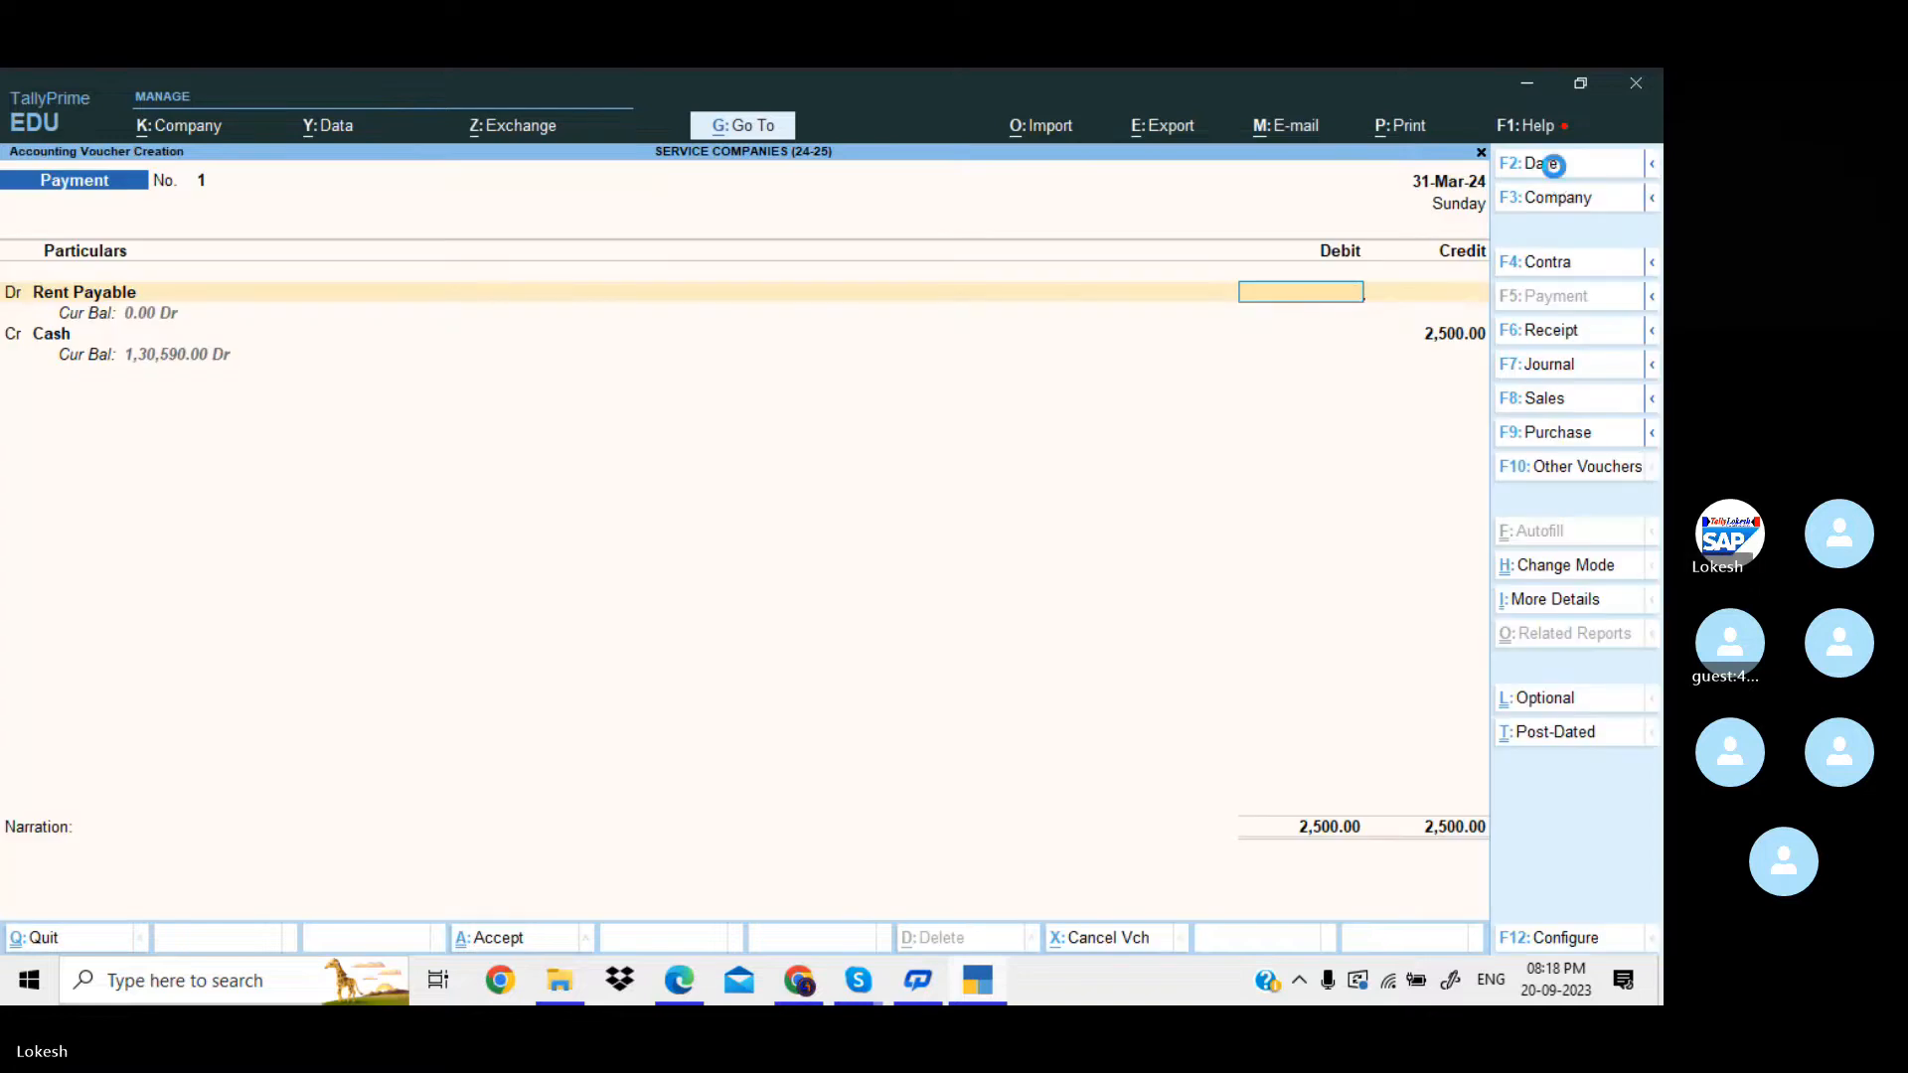
pyautogui.press('Escape')
pyautogui.press('y')
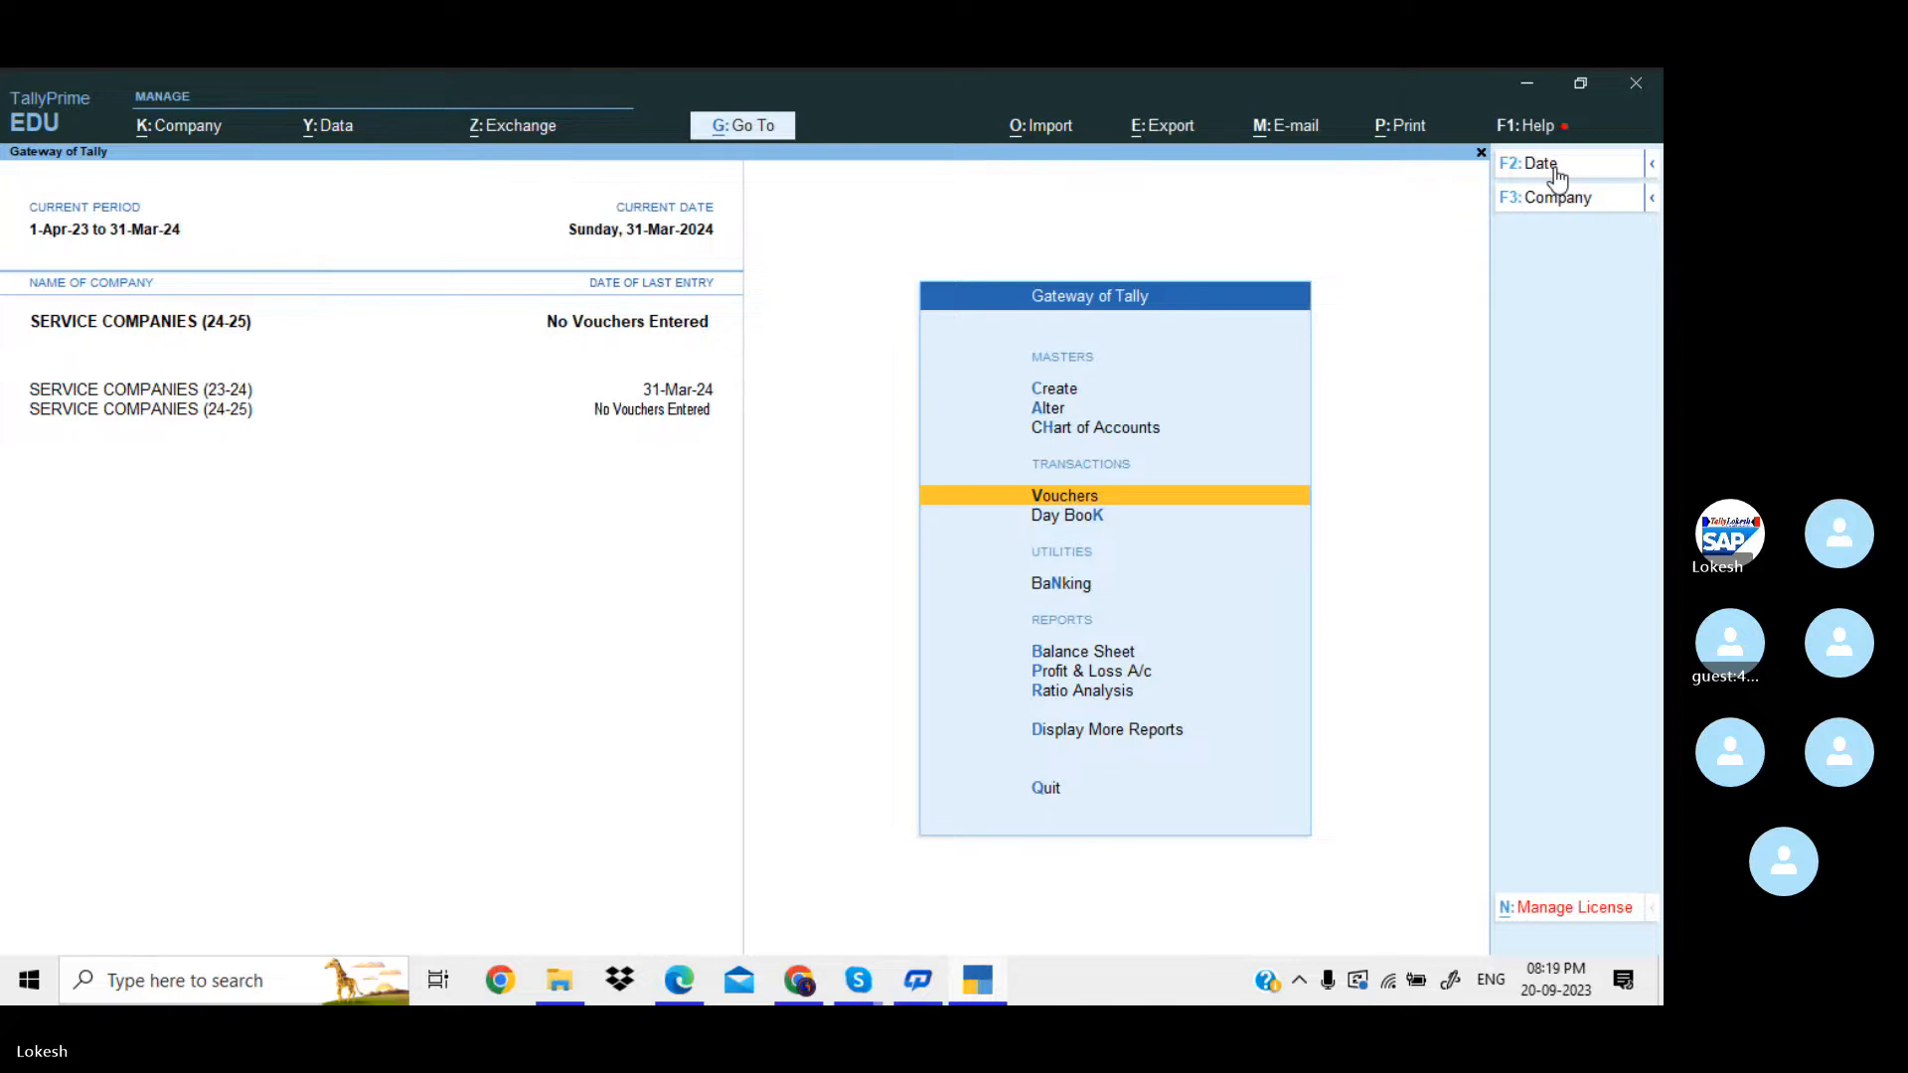
# Change the current period of SERVICE COMPANIES (24-25) to 1-4-24 through 31-3-25.
pyautogui.click(1542, 163)
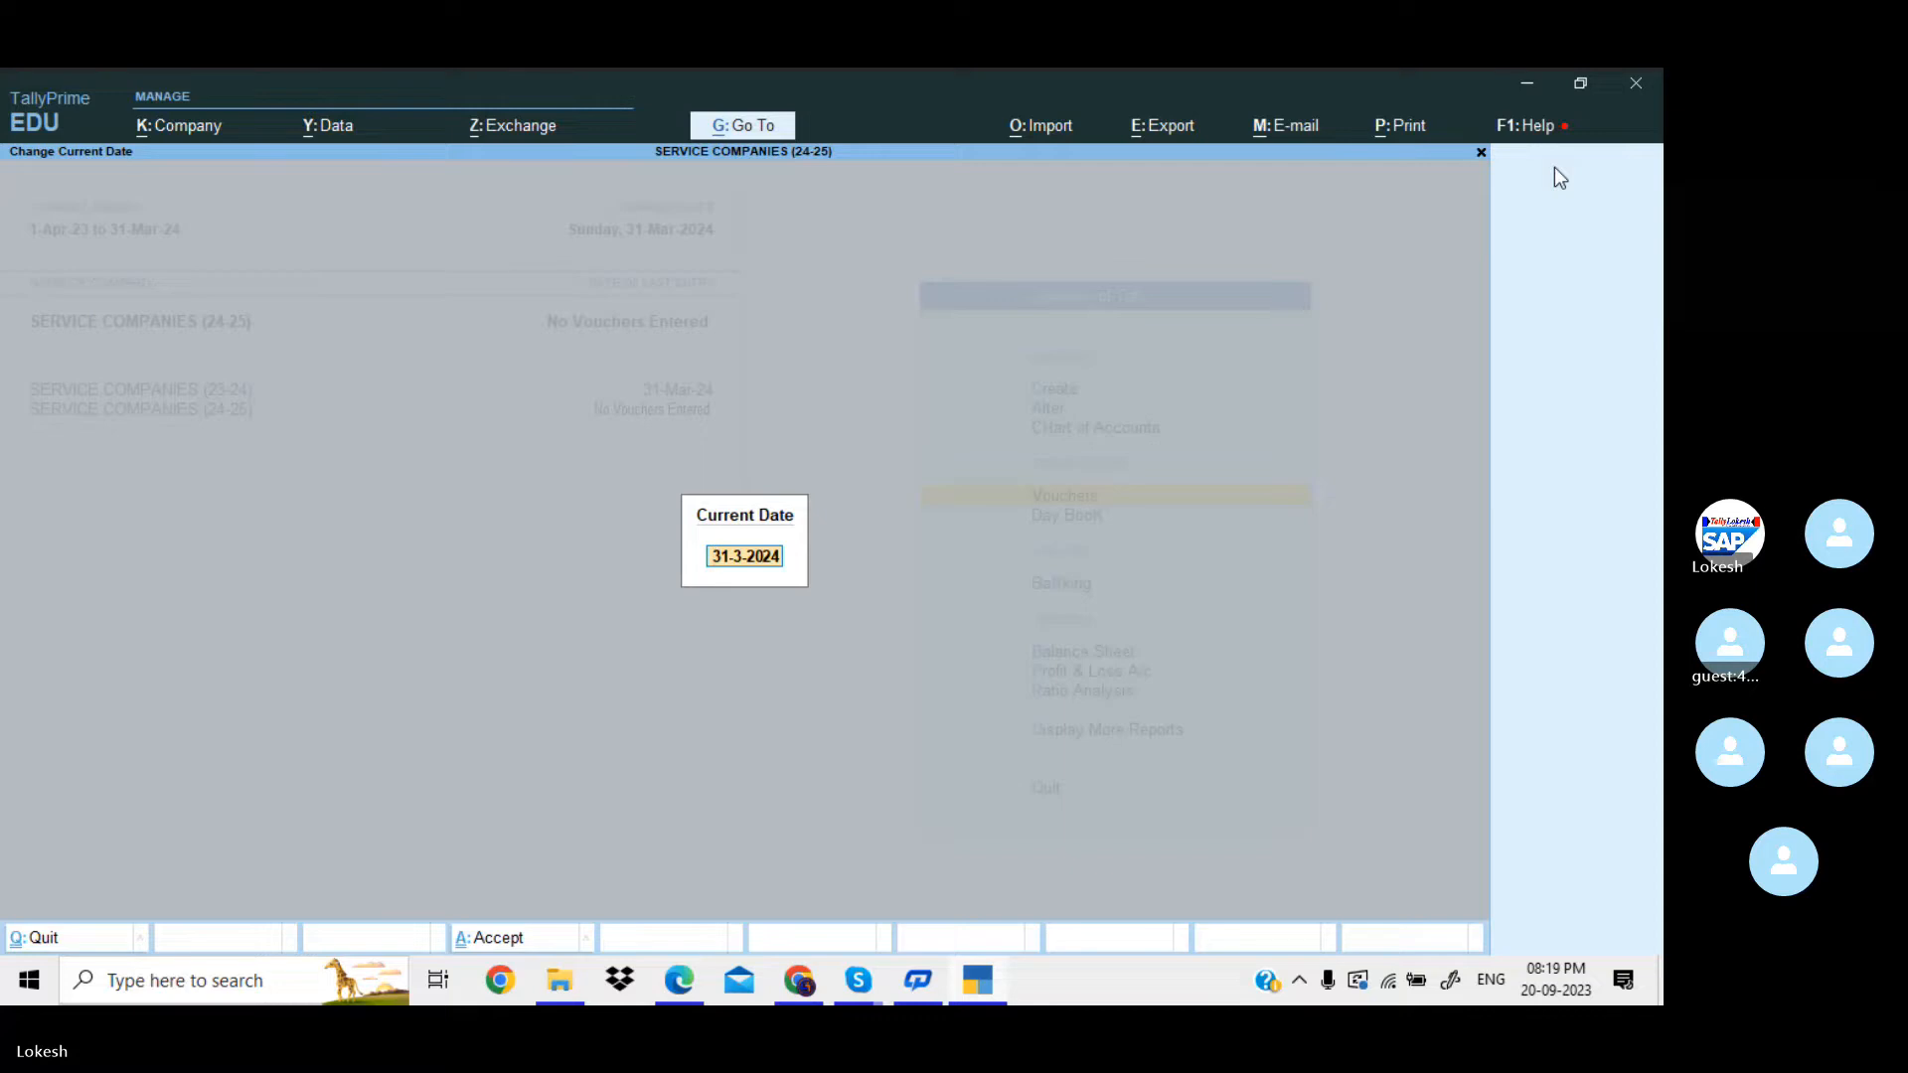
pyautogui.press('Escape')
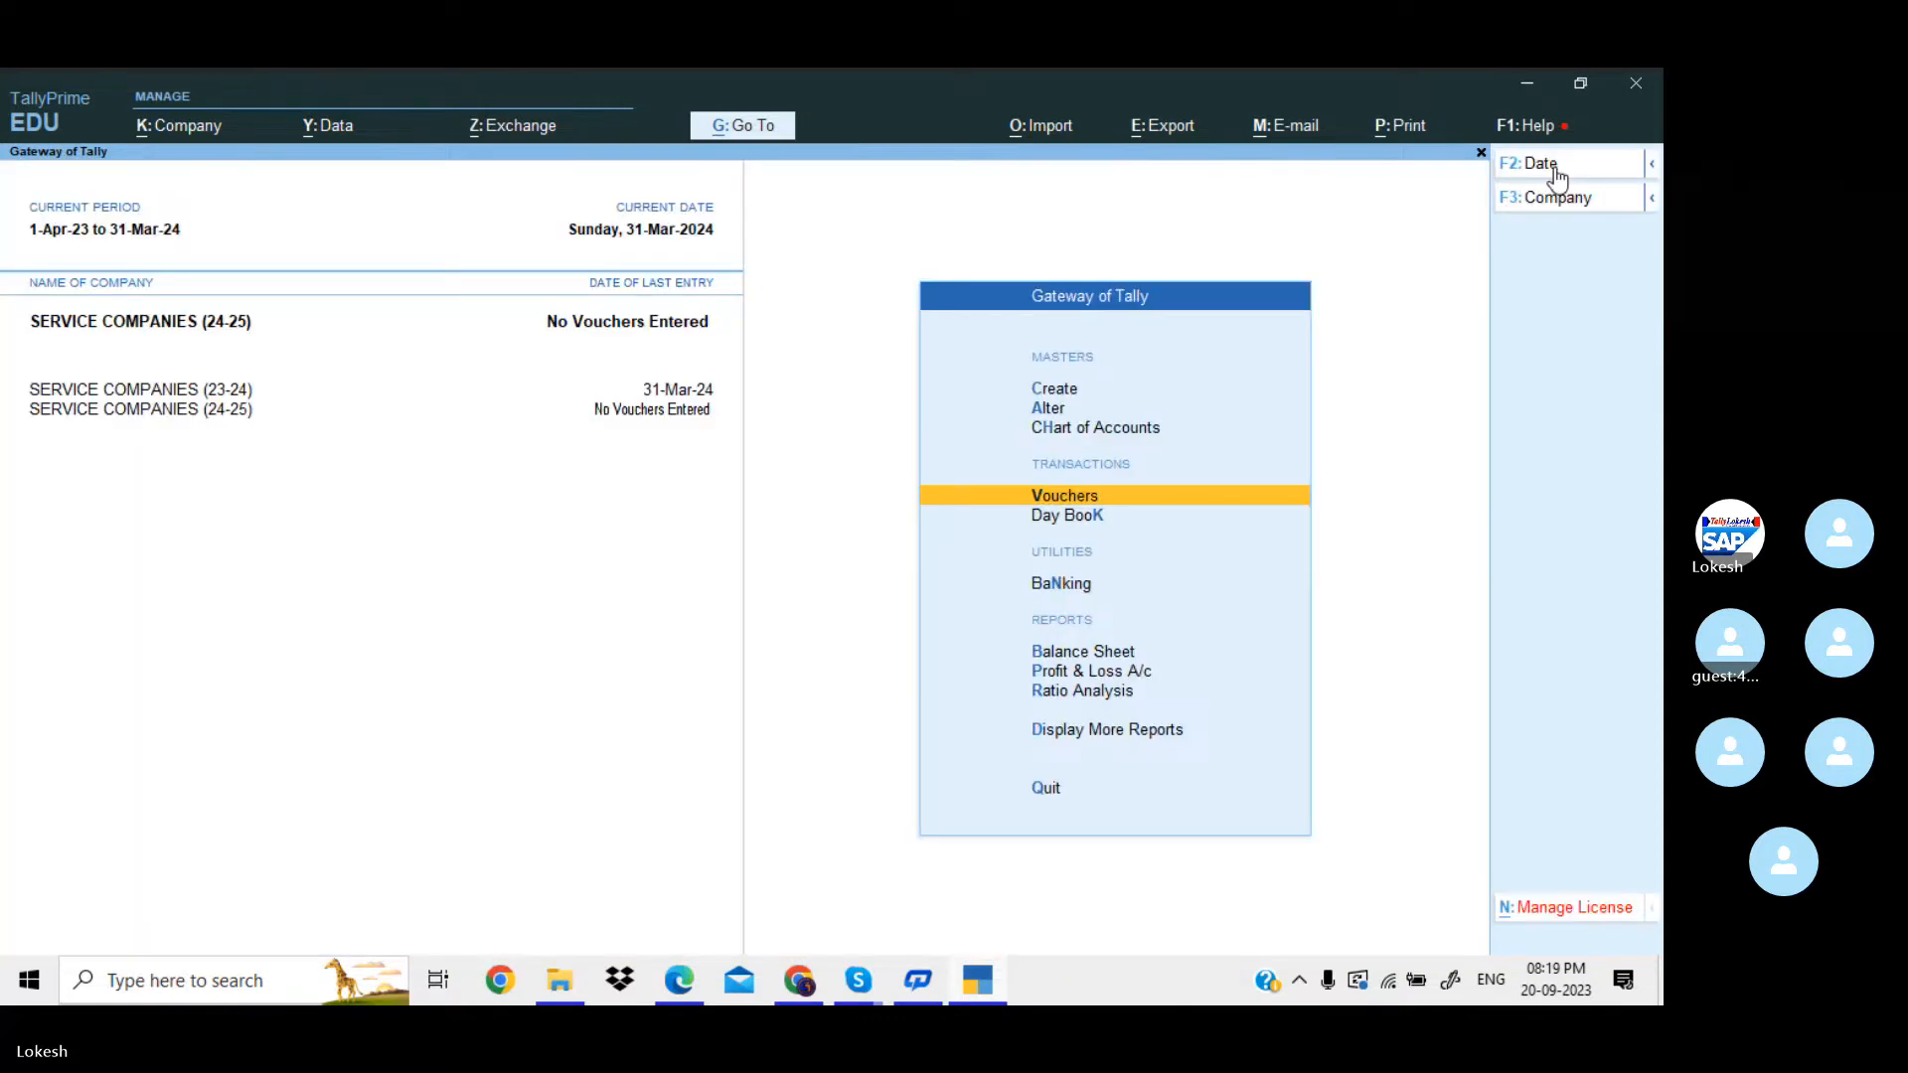
pyautogui.hotkey('alt', 'F2')
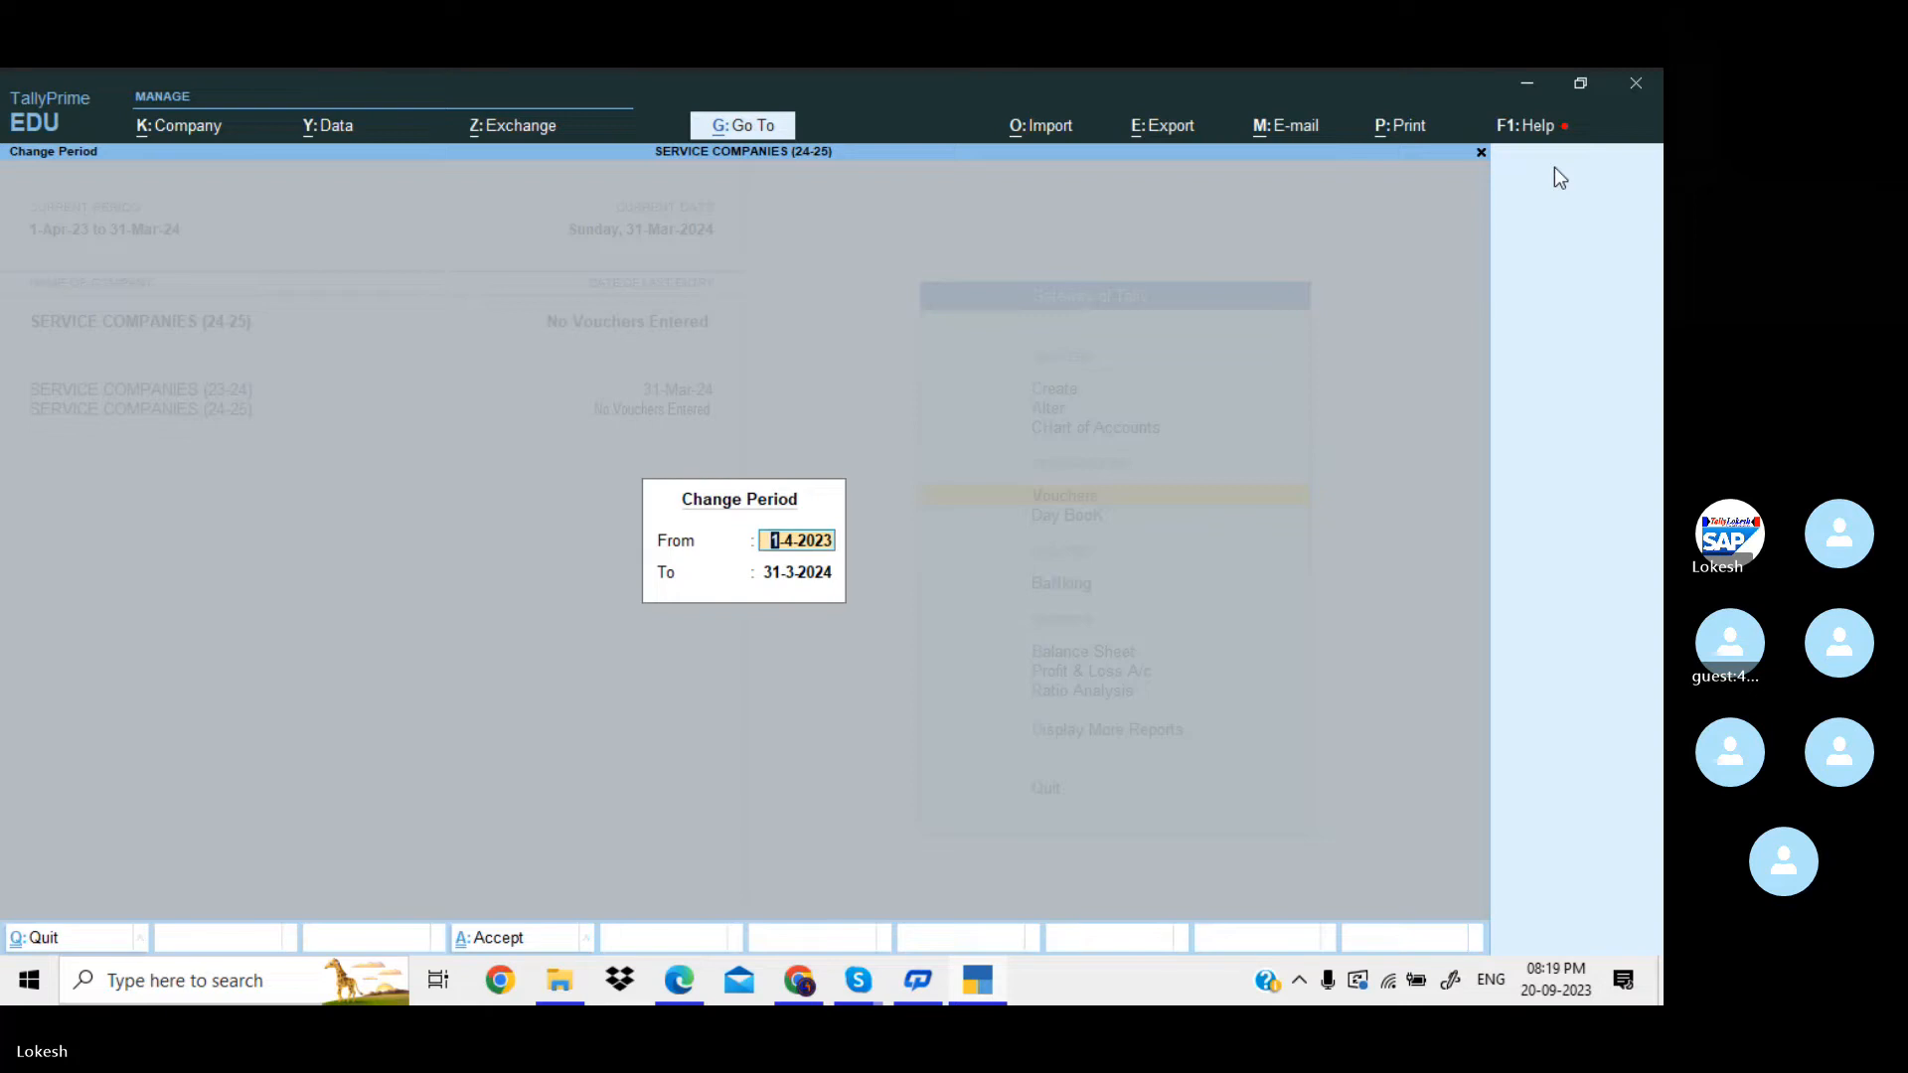
pyautogui.press('BackSpace')
pyautogui.write('1-4-24')
pyautogui.press('Return')
pyautogui.press('BackSpace')
pyautogui.write('31-')
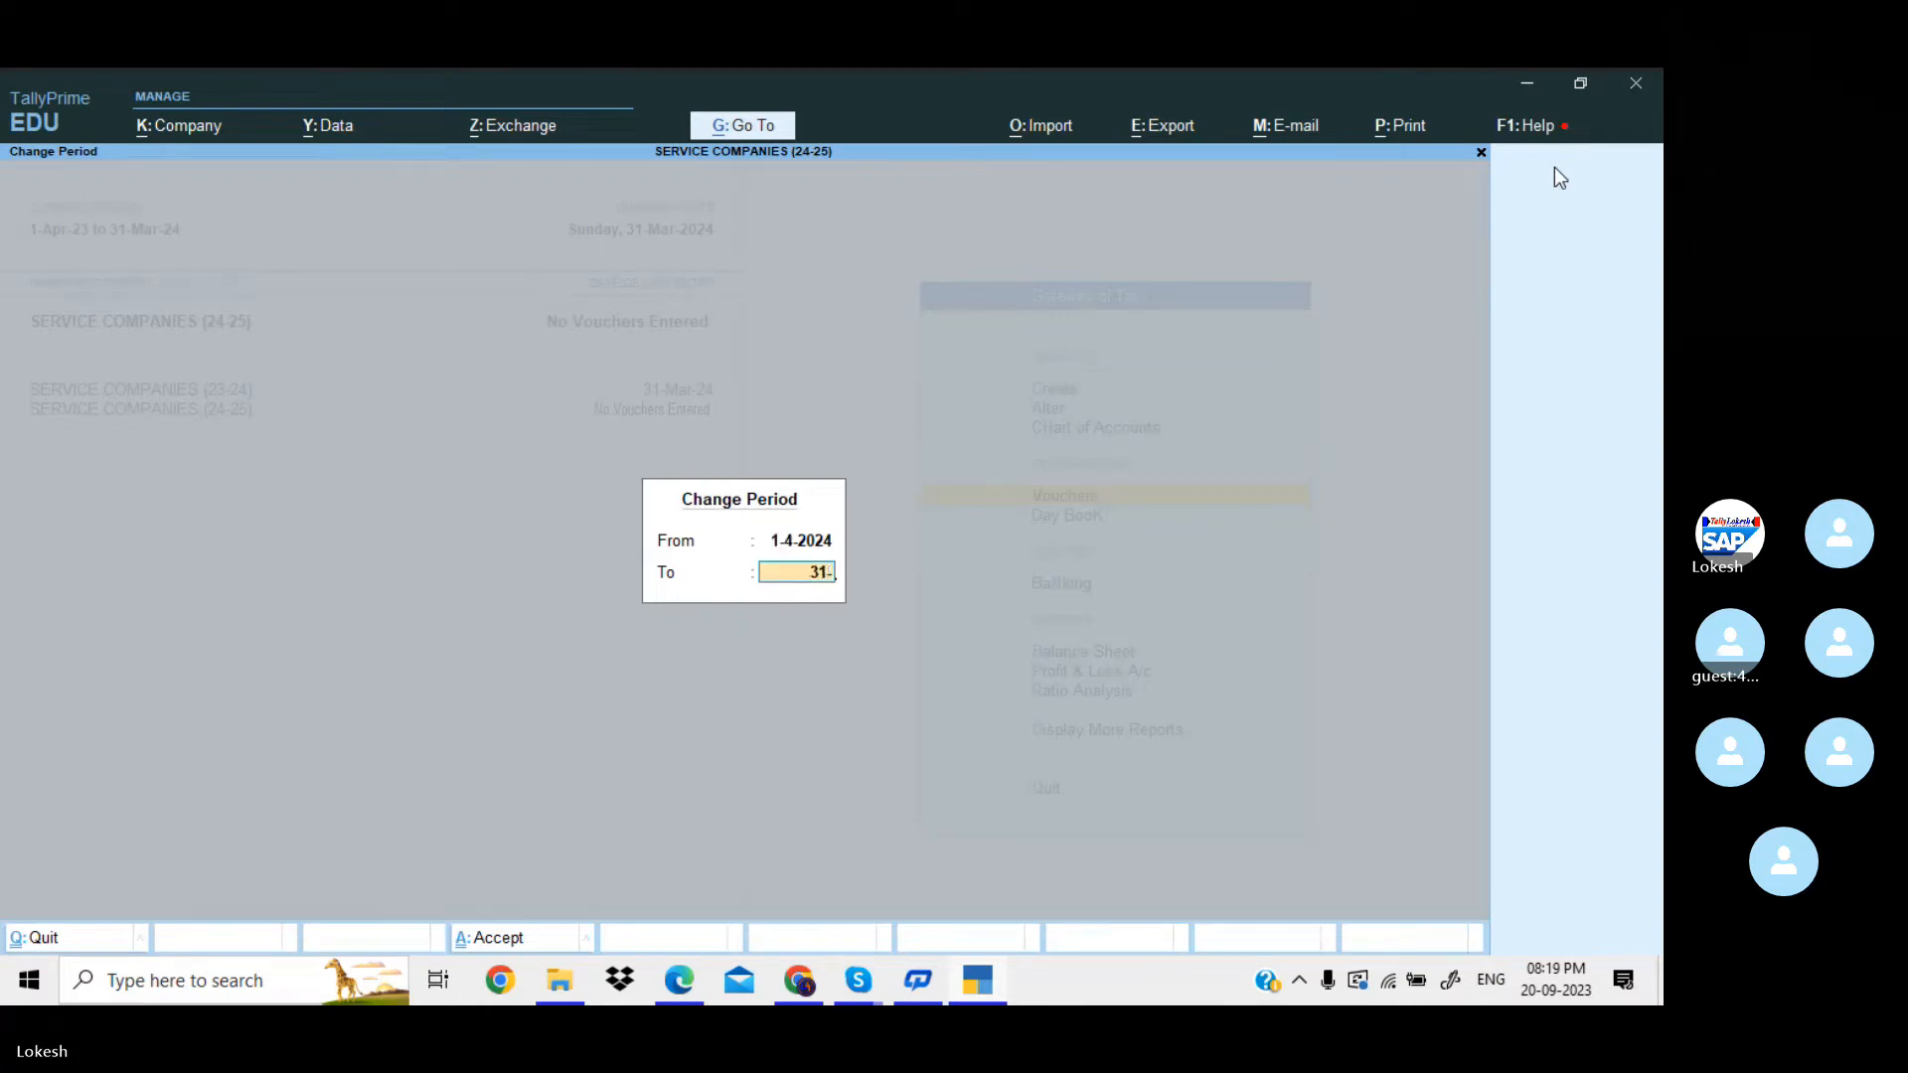
pyautogui.write('3-25')
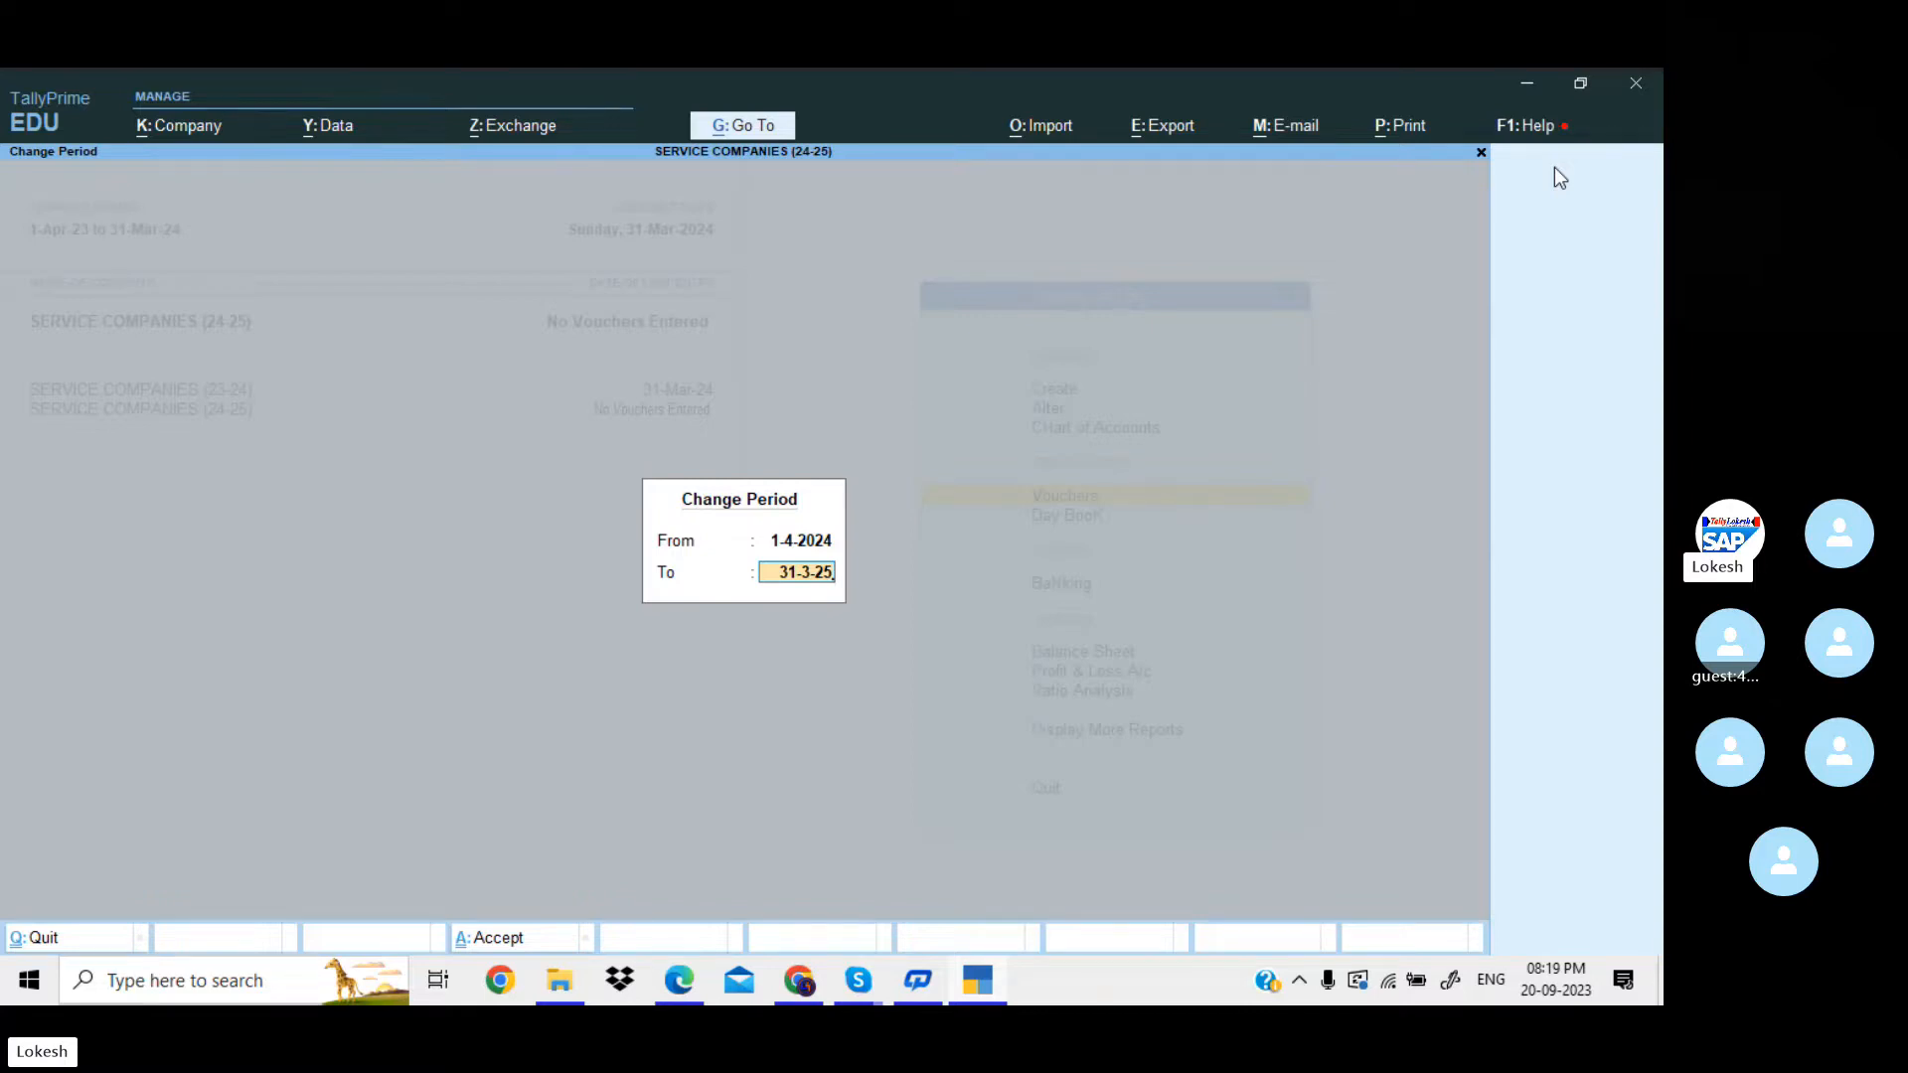
pyautogui.press('Return')
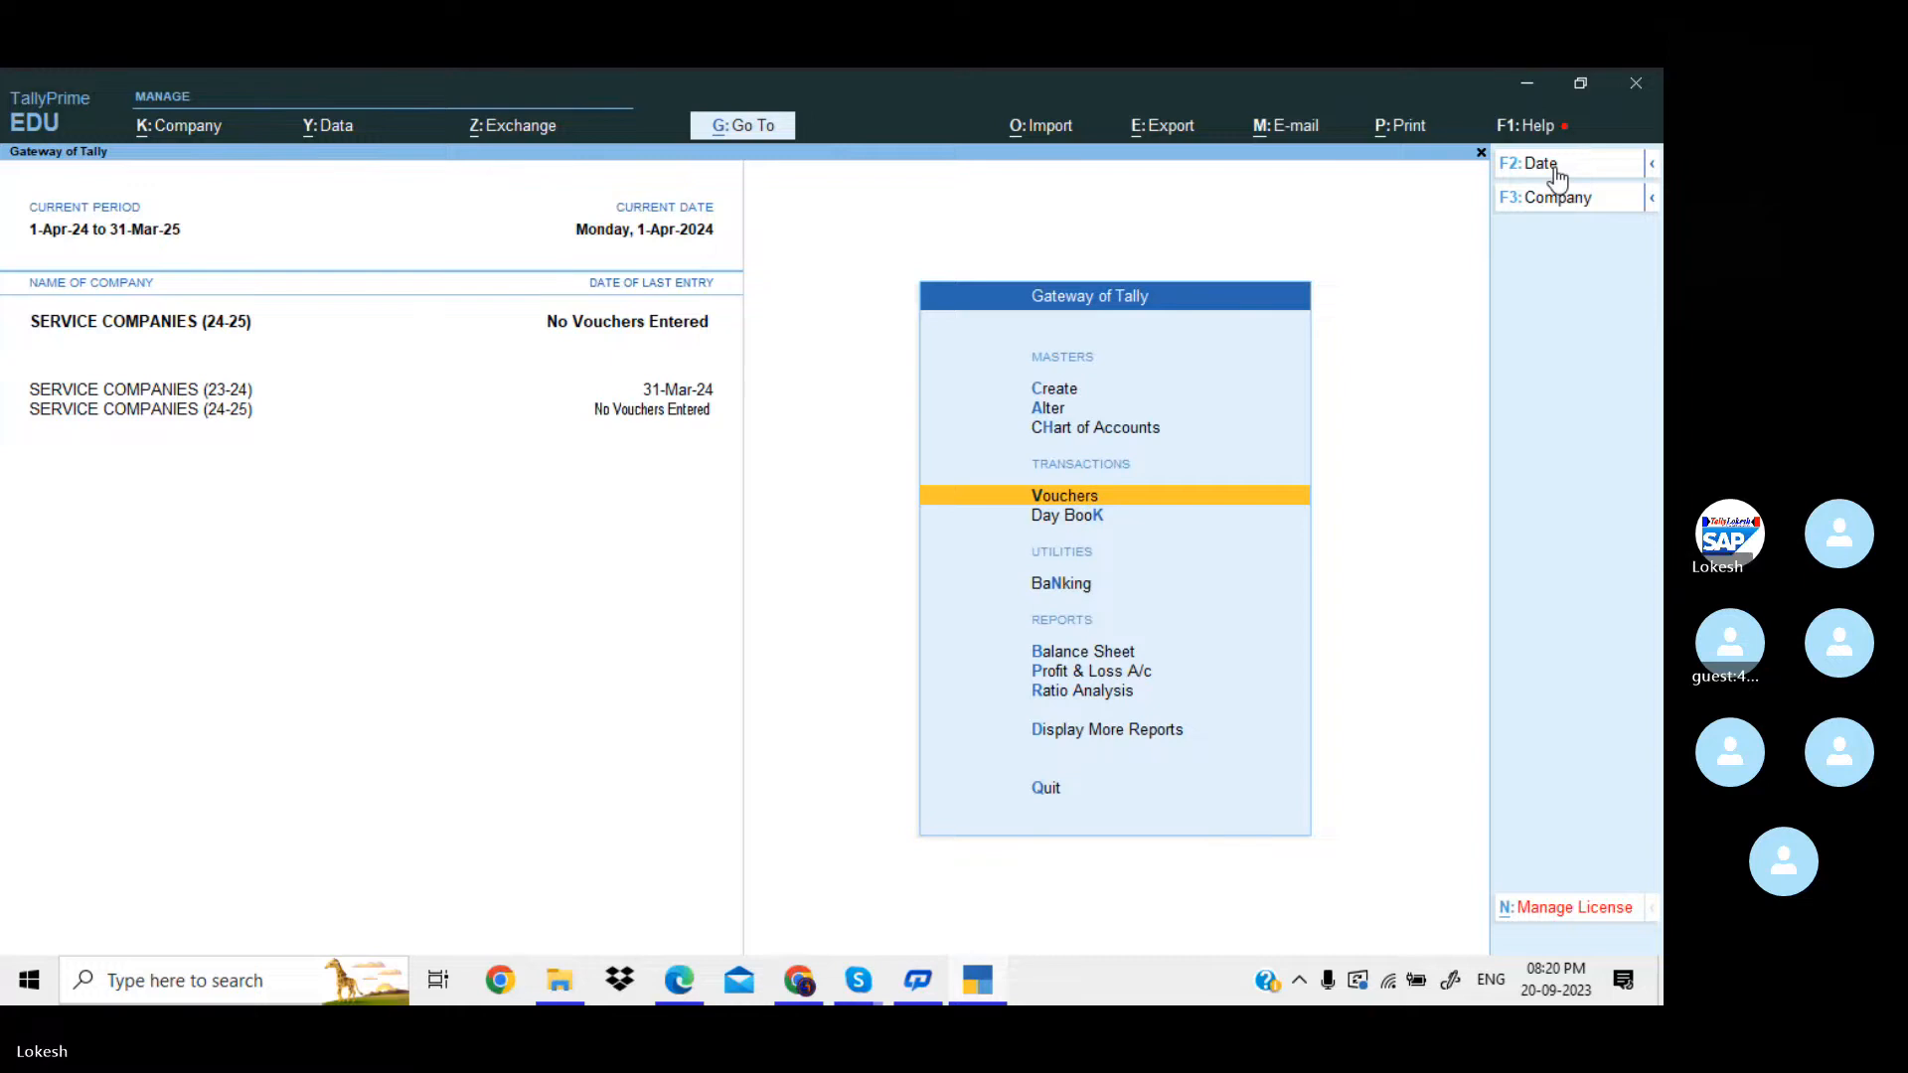
# Start a Payment voucher dated 1-Apr-24 and debit Rent Payable with 2,500.
pyautogui.press('Return')
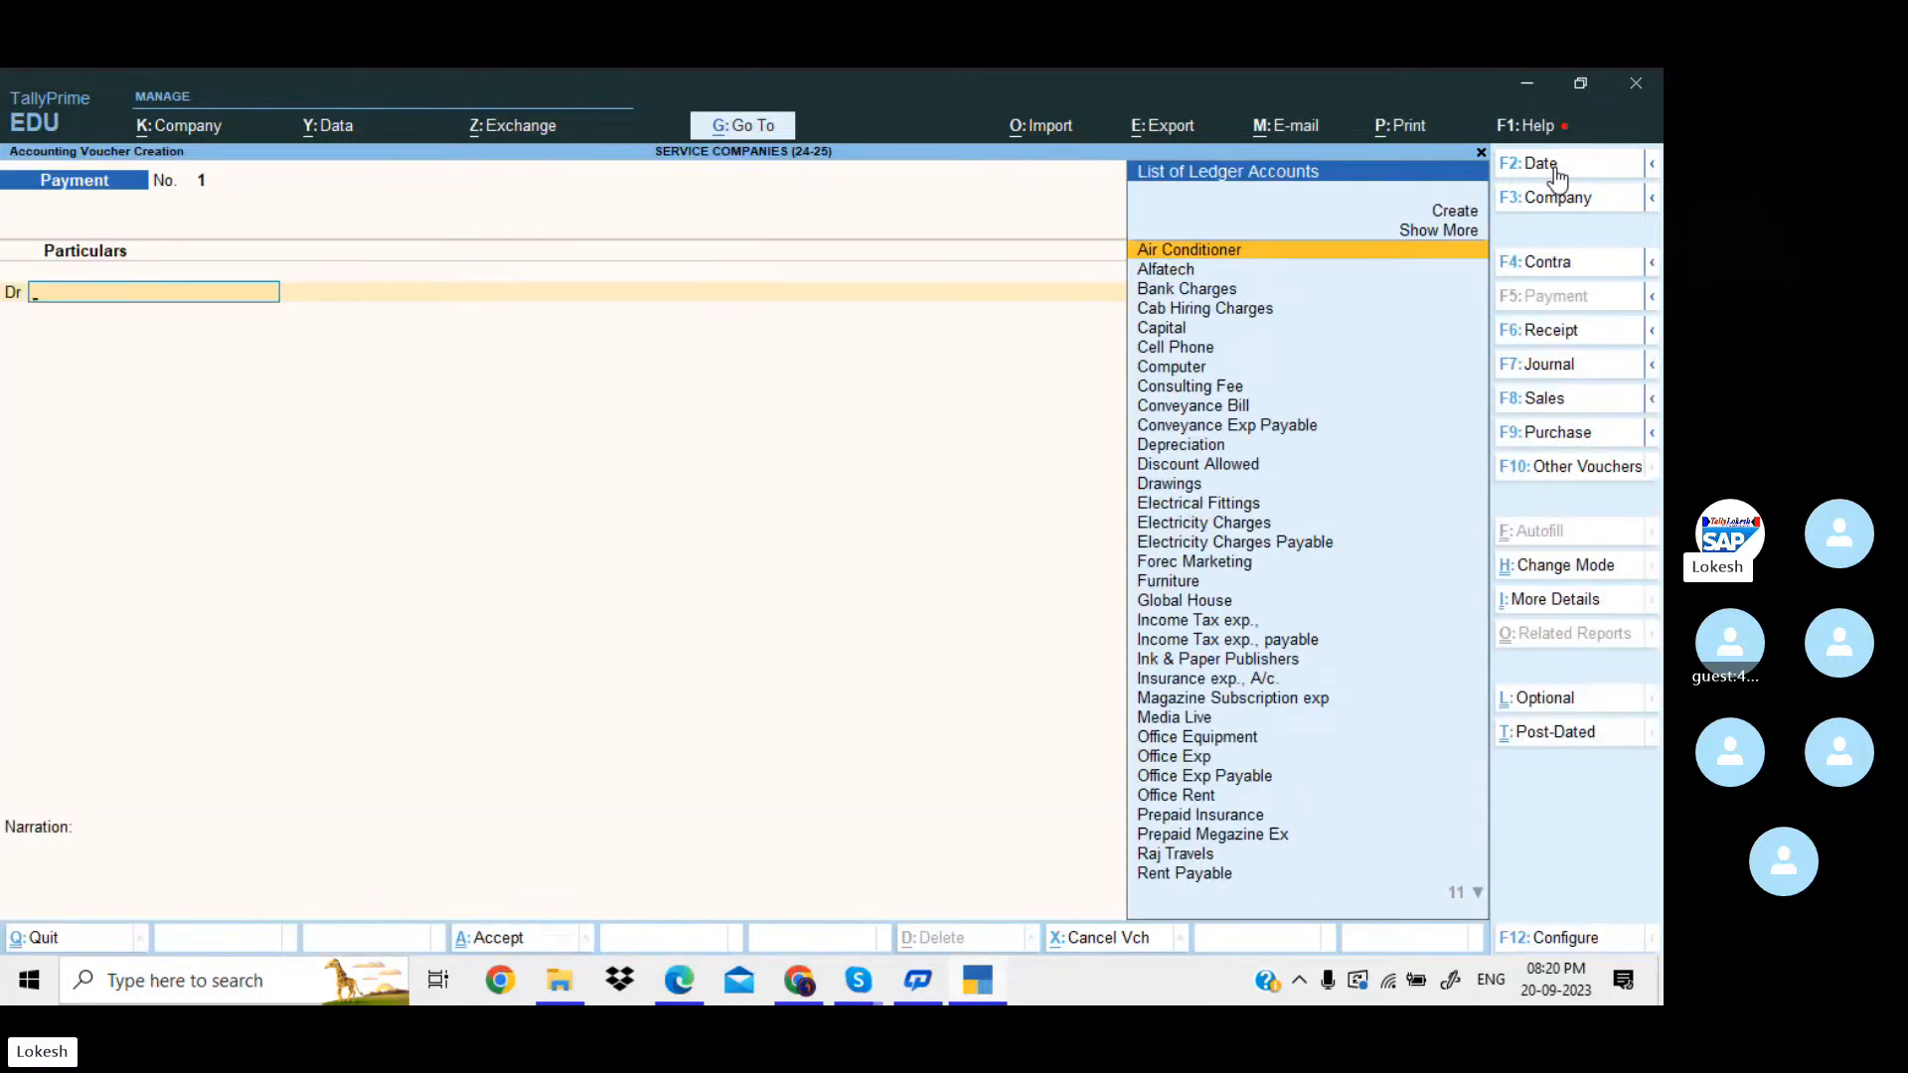
pyautogui.write('re')
pyautogui.press('Return')
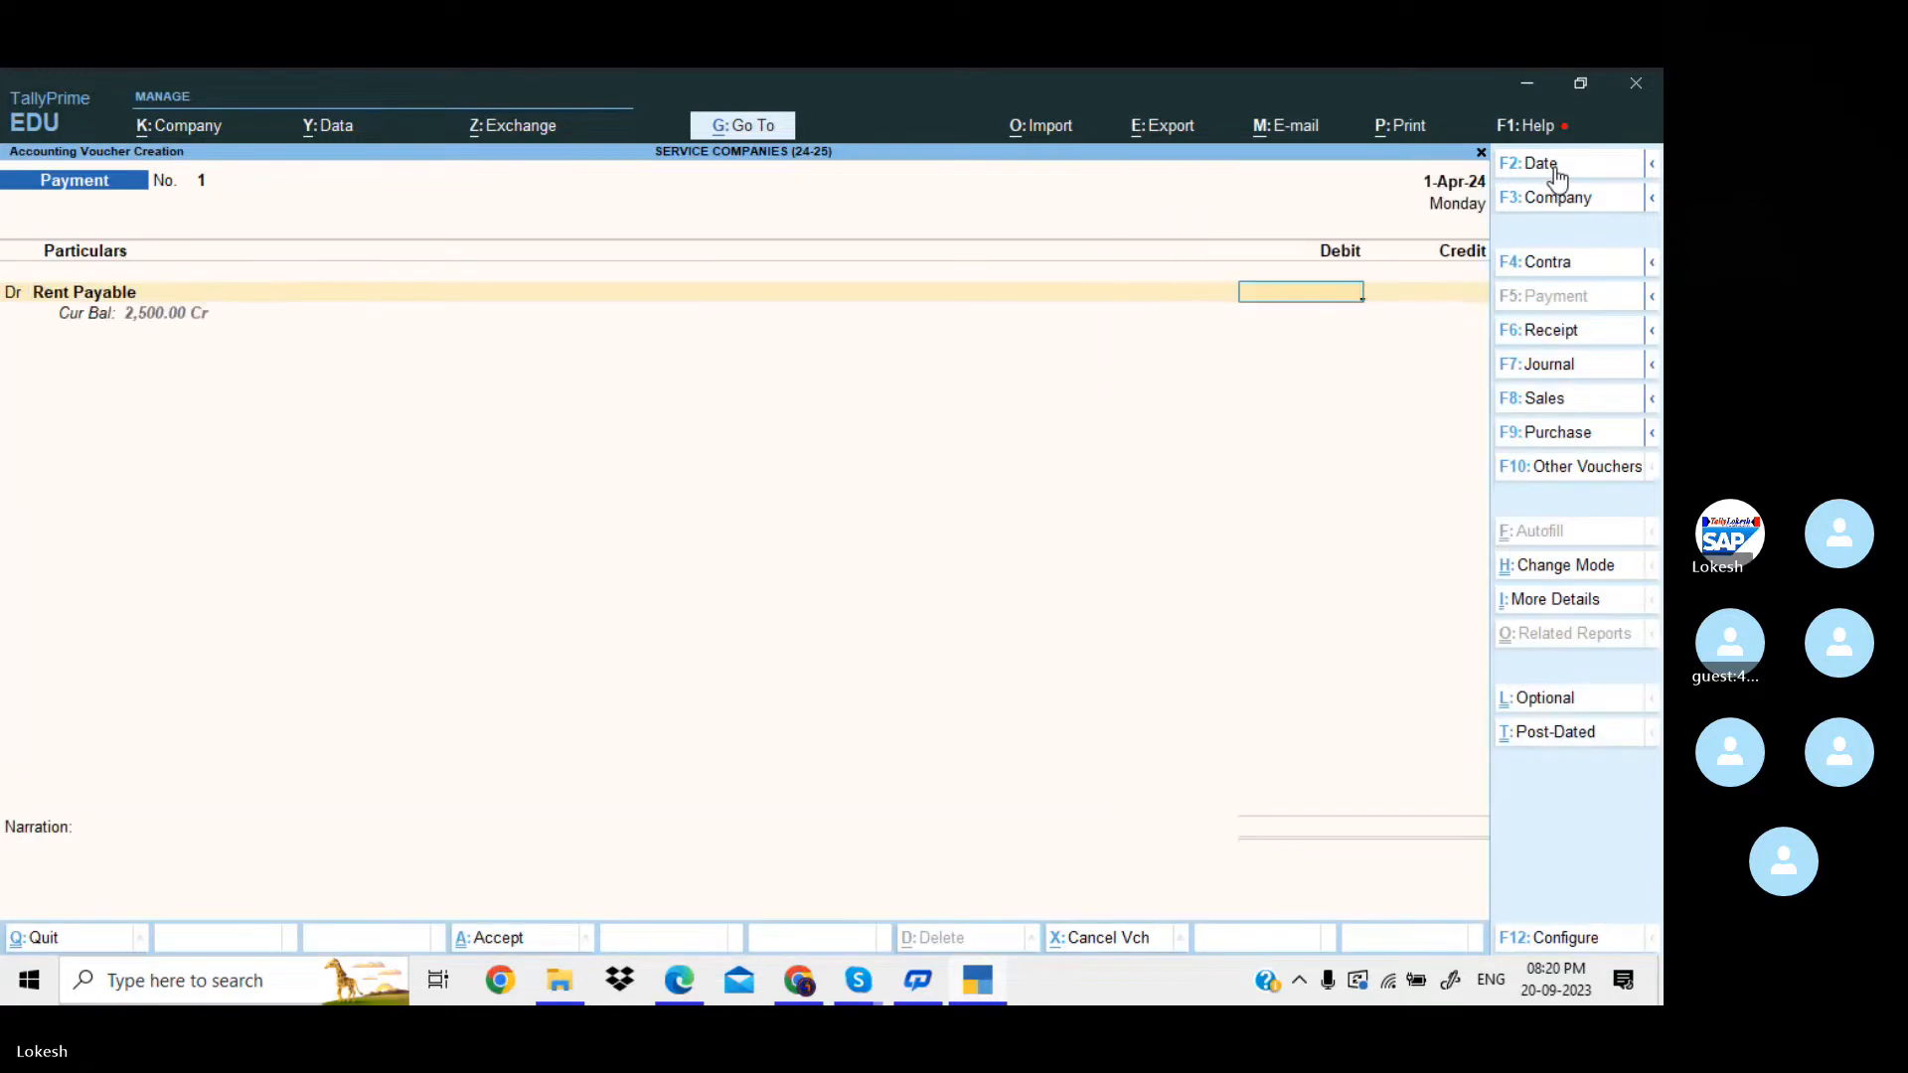
pyautogui.write('2500')
pyautogui.press('Return')
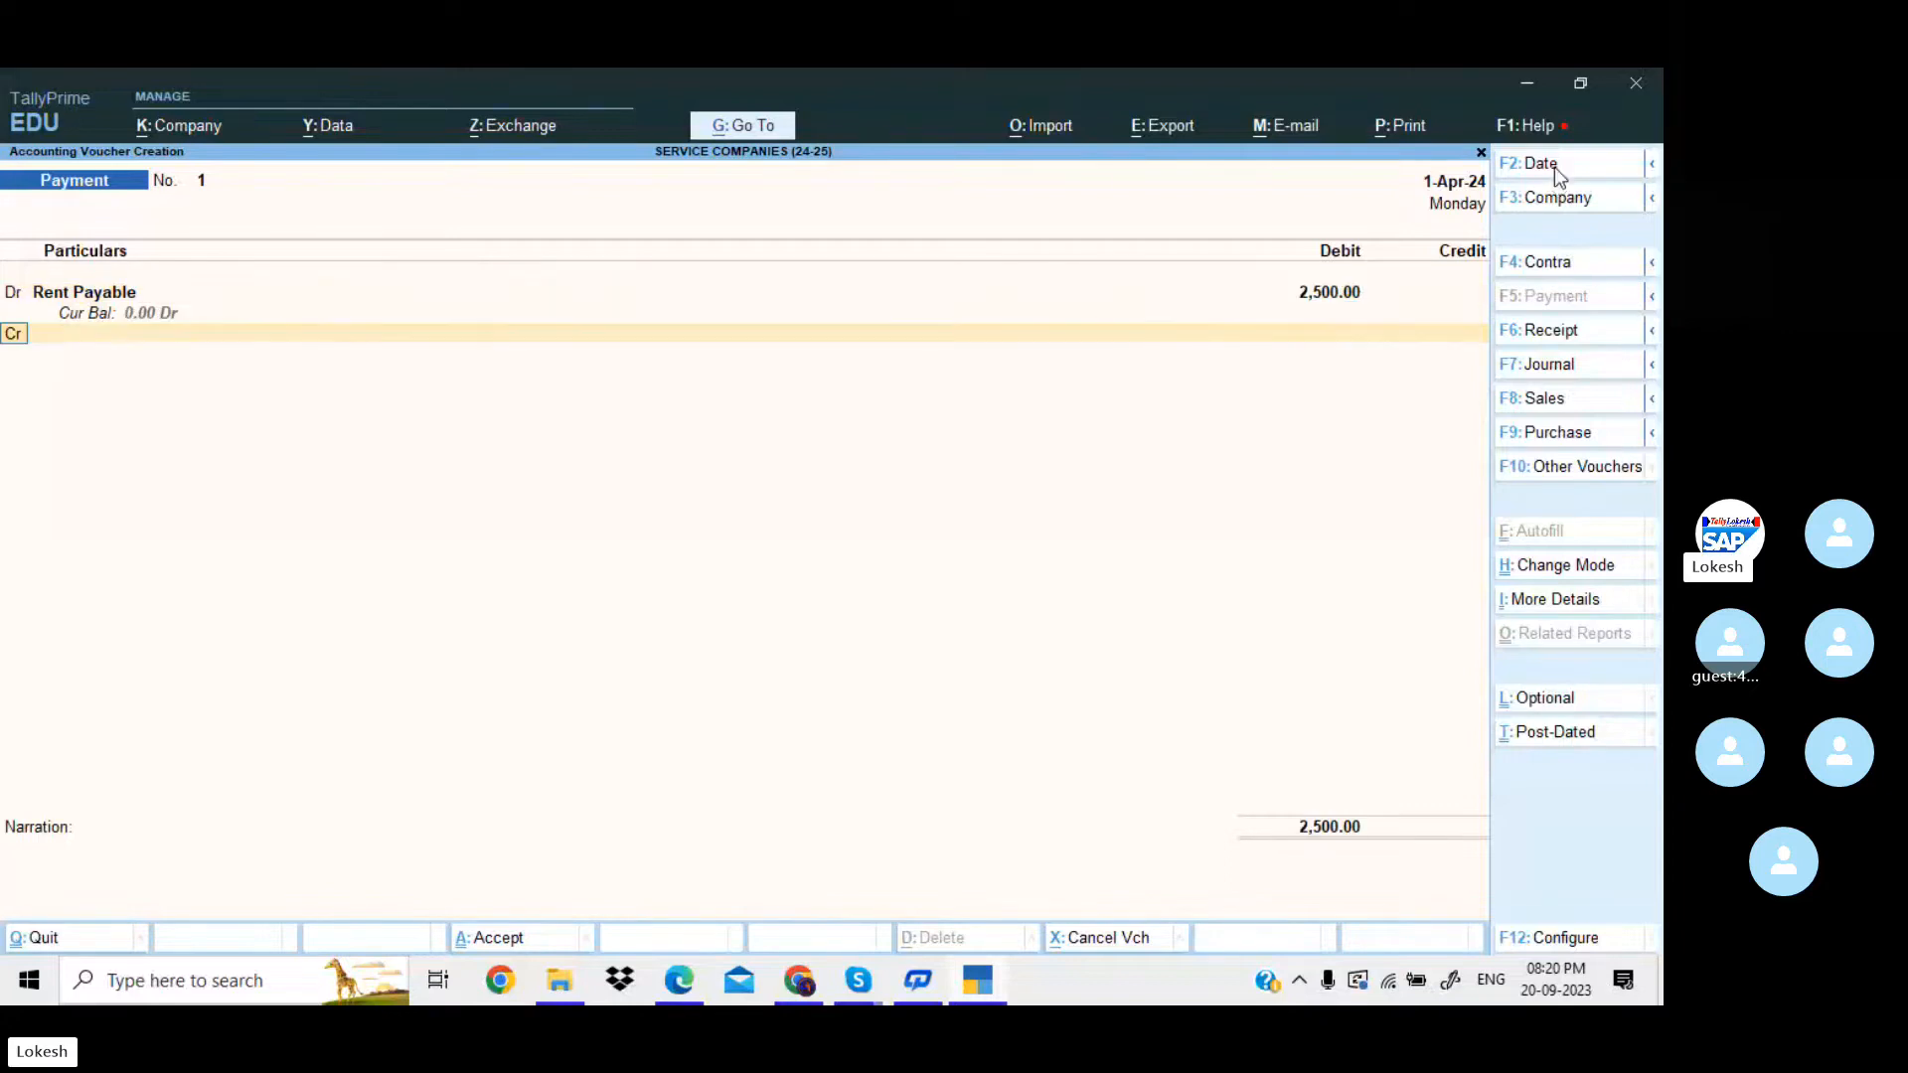
# Credit Cash with 2,500 for the rent payment, leave the narration blank and save the voucher.
pyautogui.write('Cas')
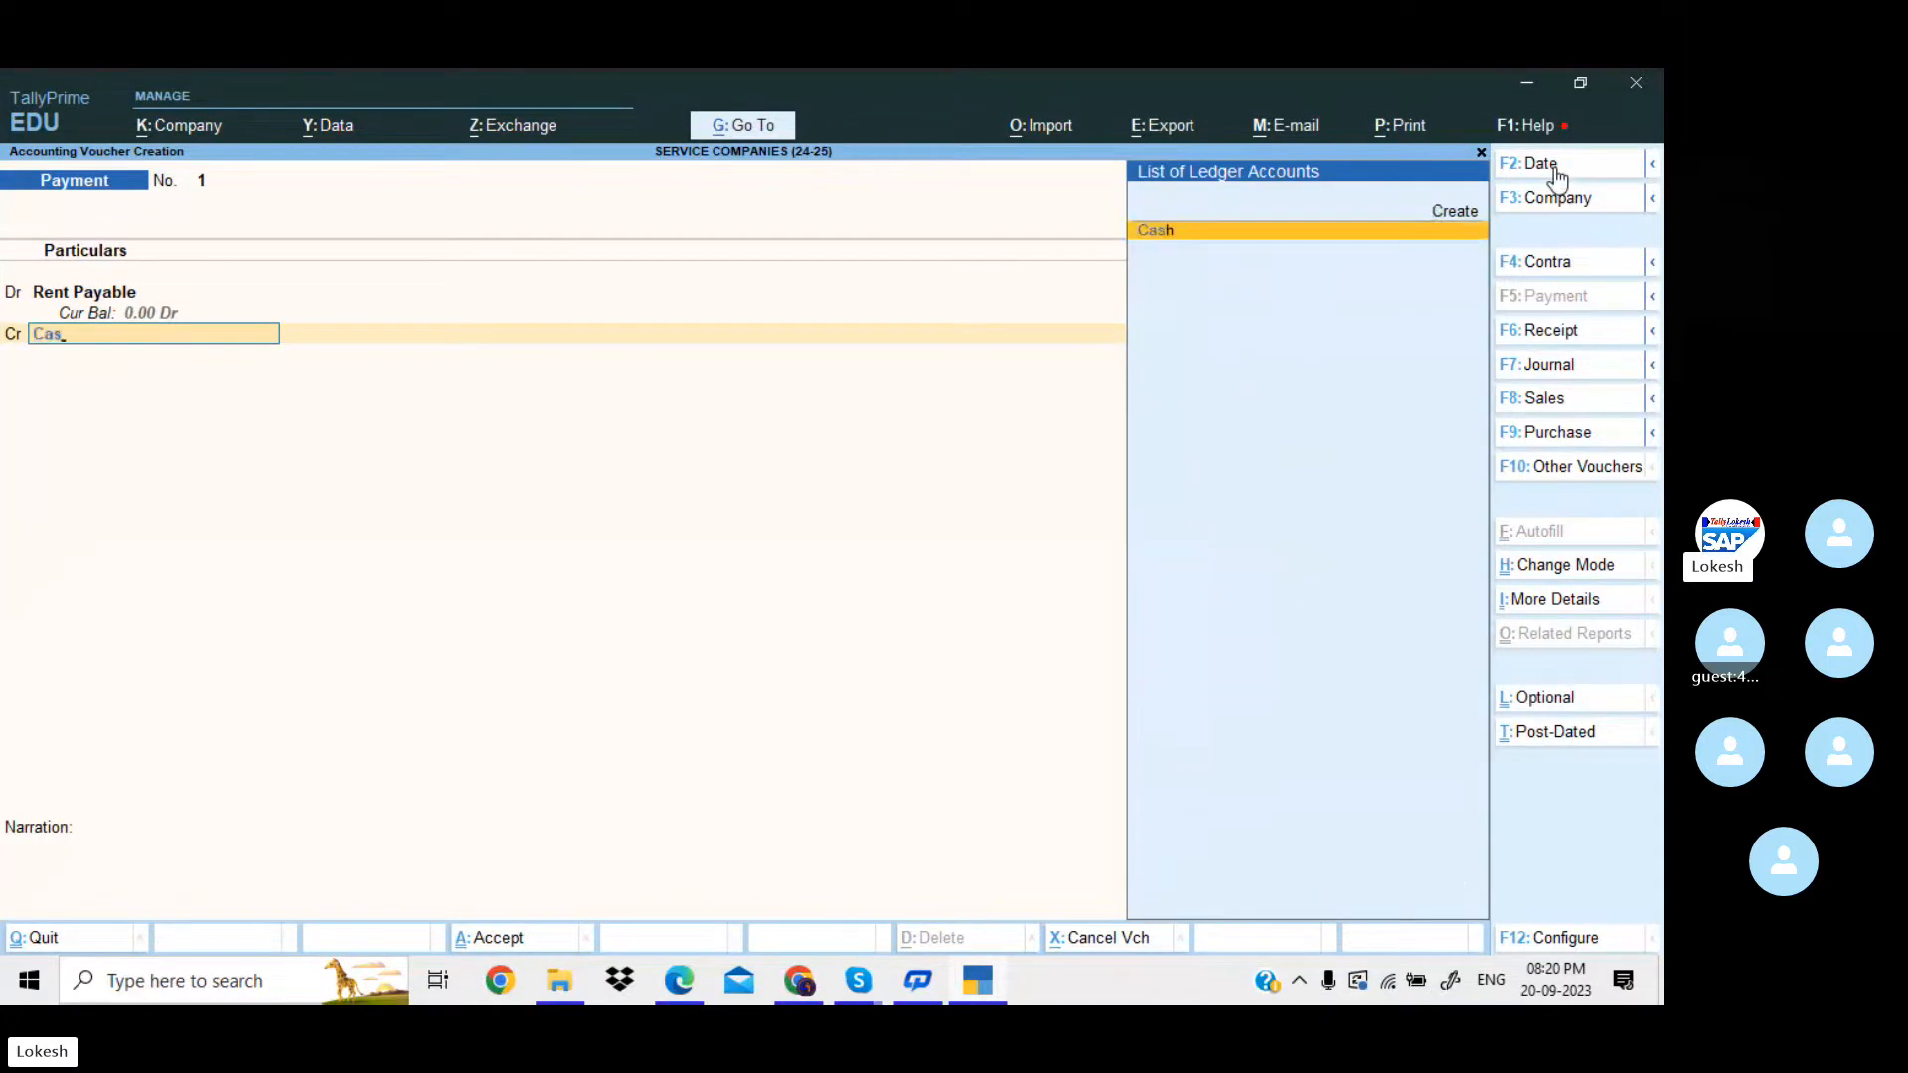
pyautogui.press('Return')
pyautogui.press('Return')
pyautogui.press('Return')
pyautogui.press('Return')
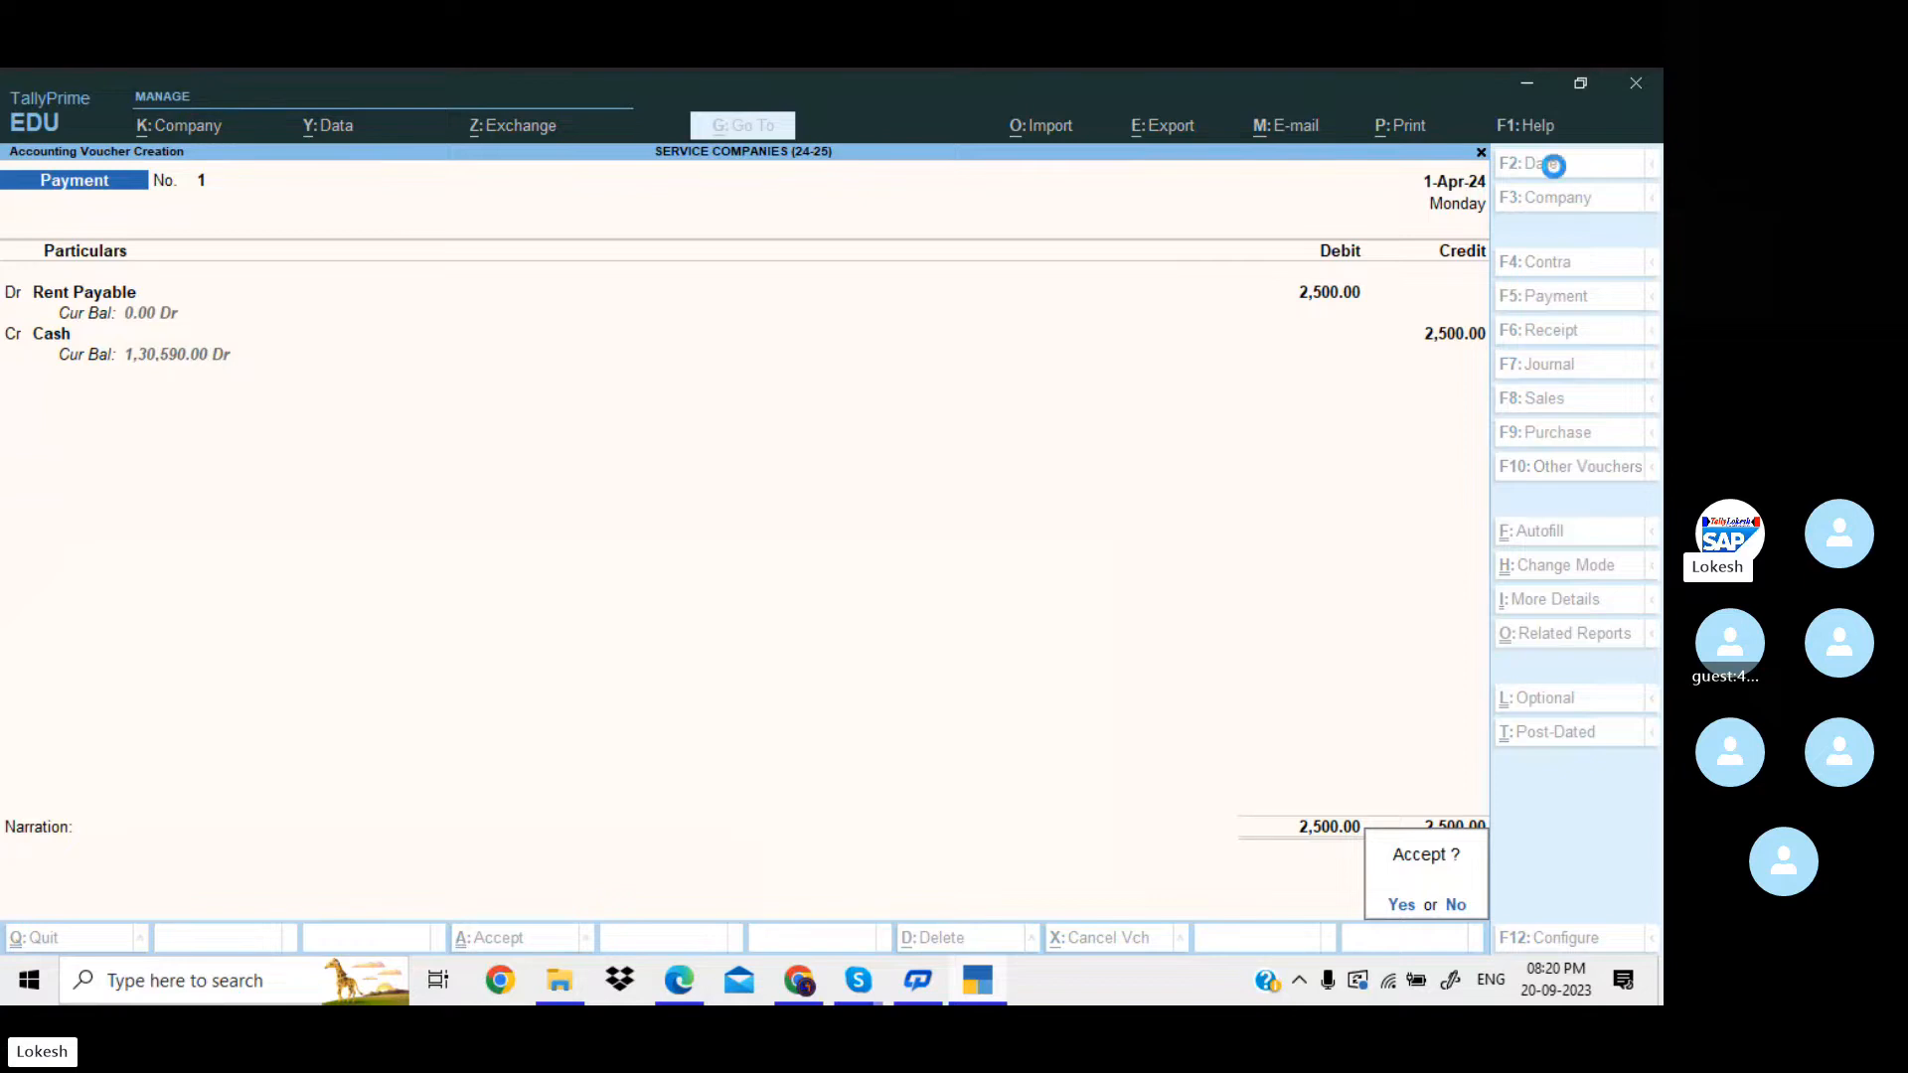
pyautogui.press('Return')
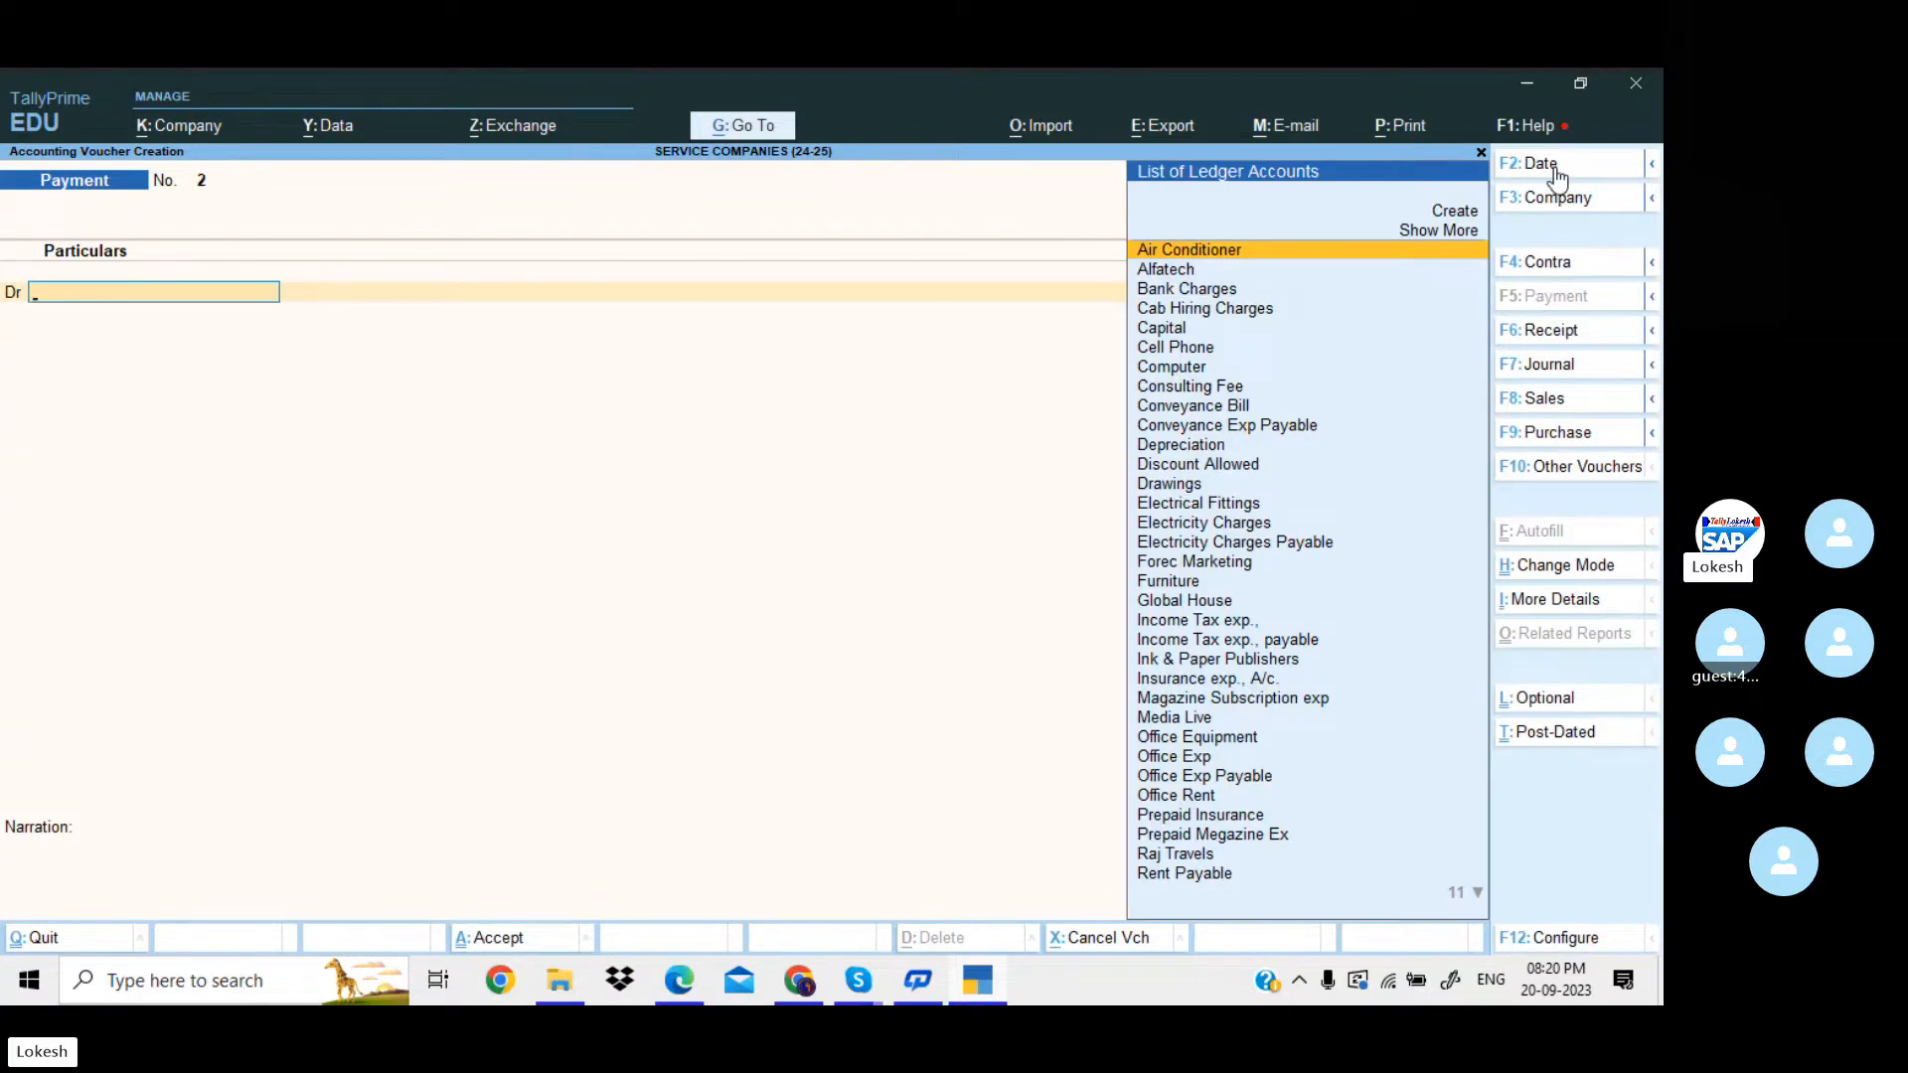
# Debit Salary Payable with 12,000 in the second payment voucher.
pyautogui.write('Sa')
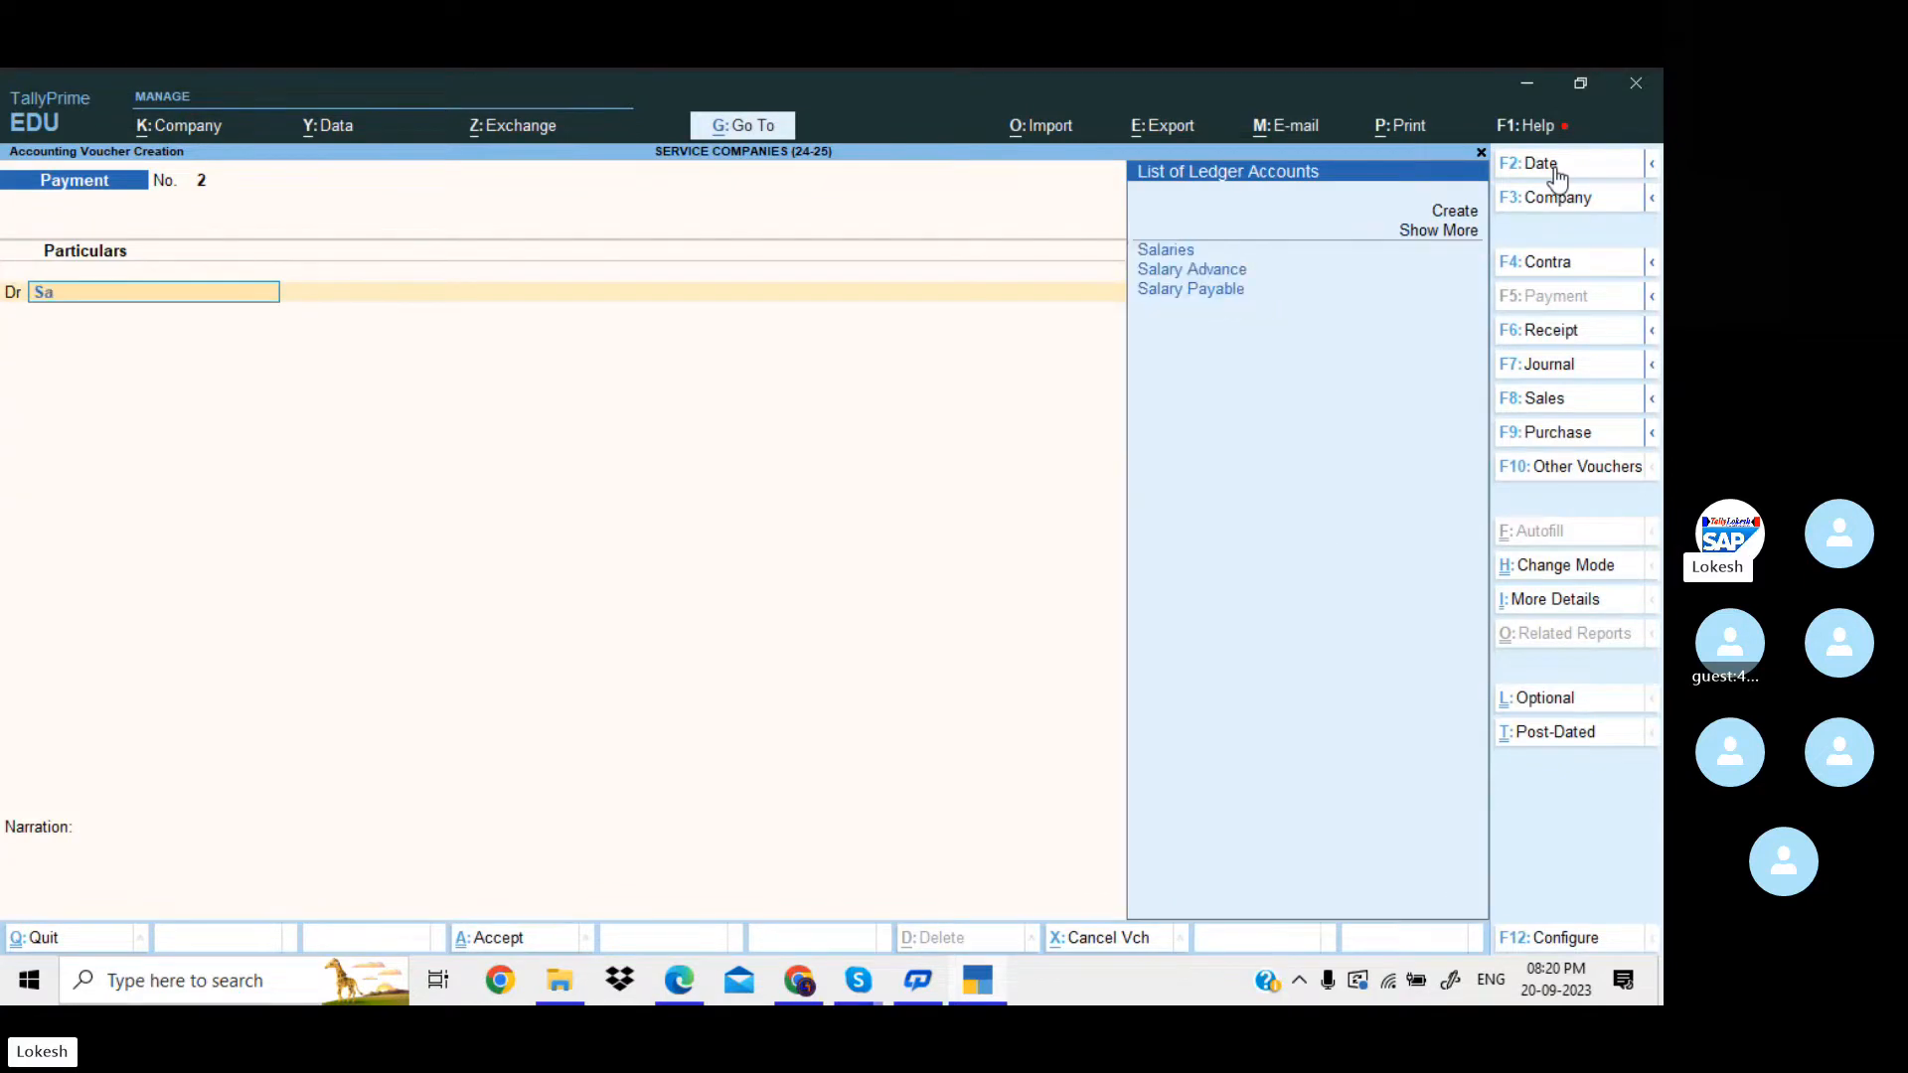
pyautogui.press('Down')
pyautogui.press('Down')
pyautogui.press('Down')
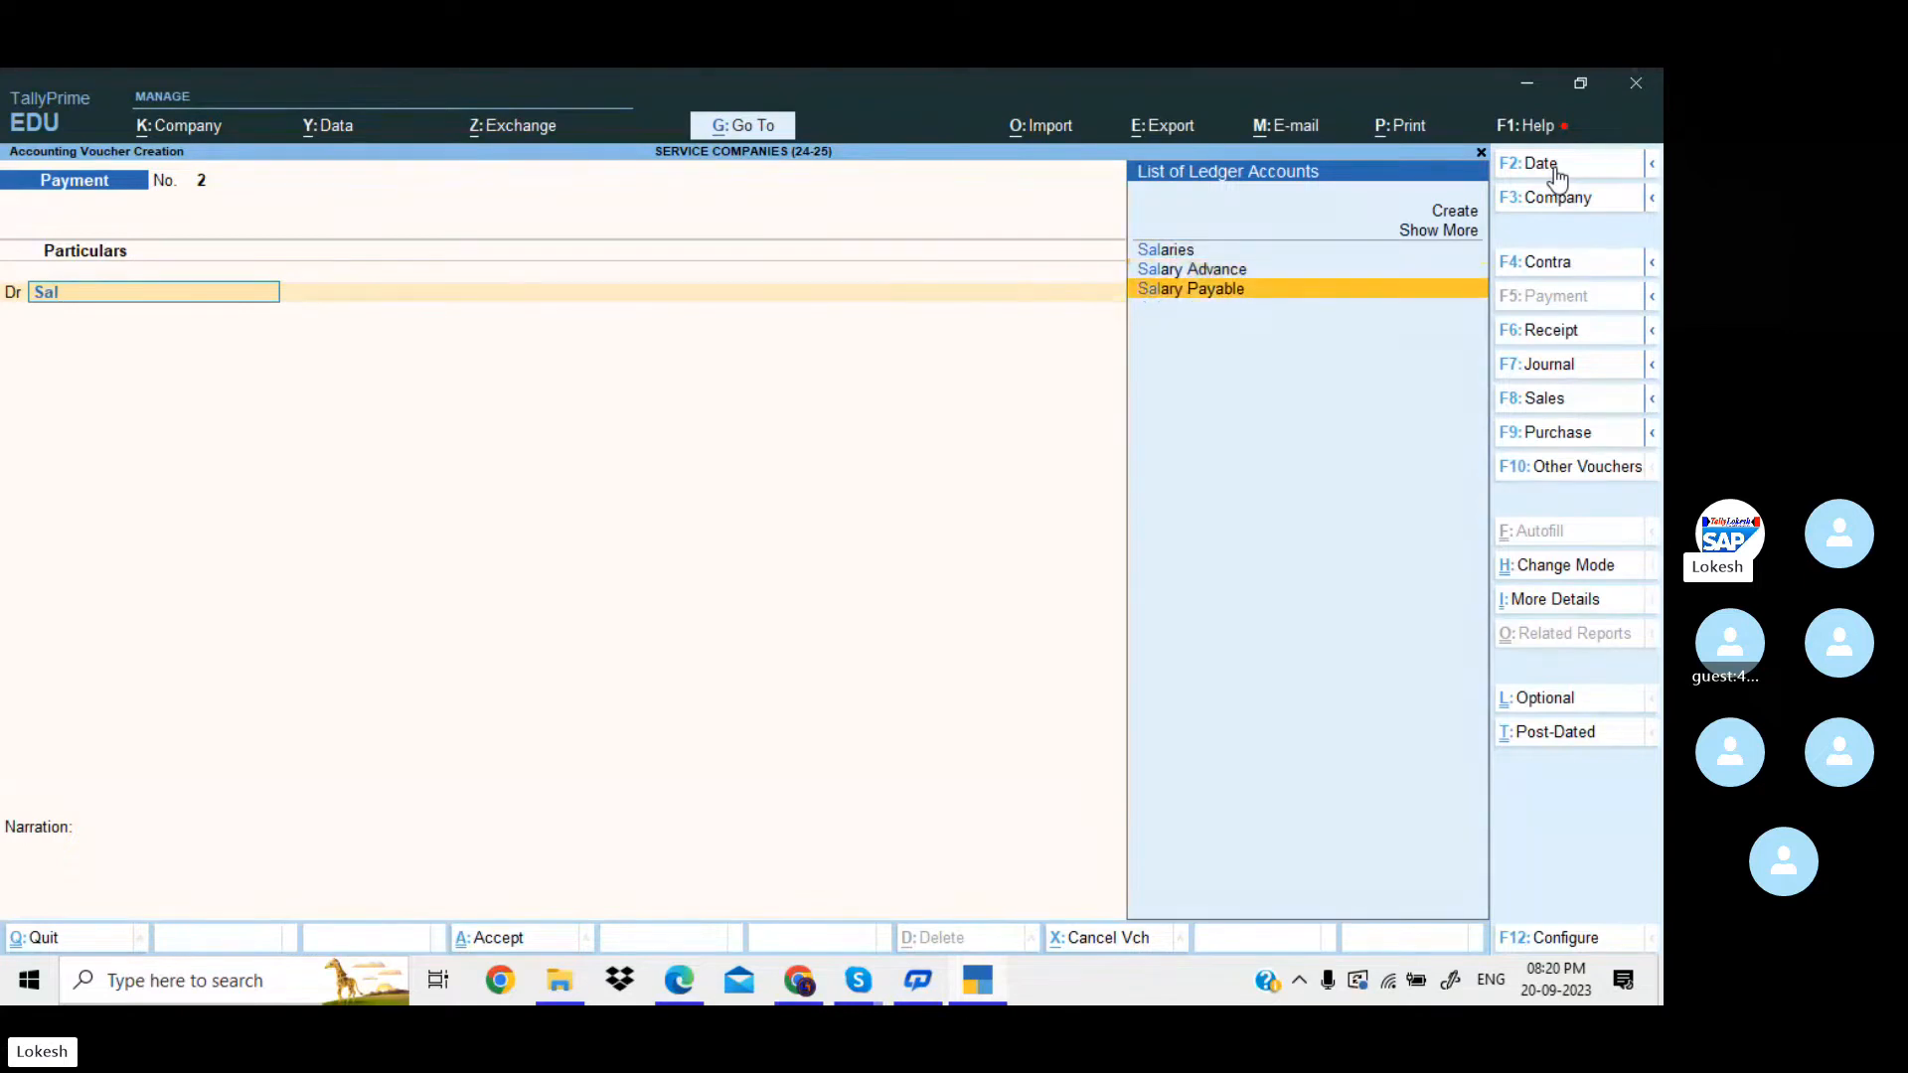
pyautogui.press('Return')
pyautogui.write('12000')
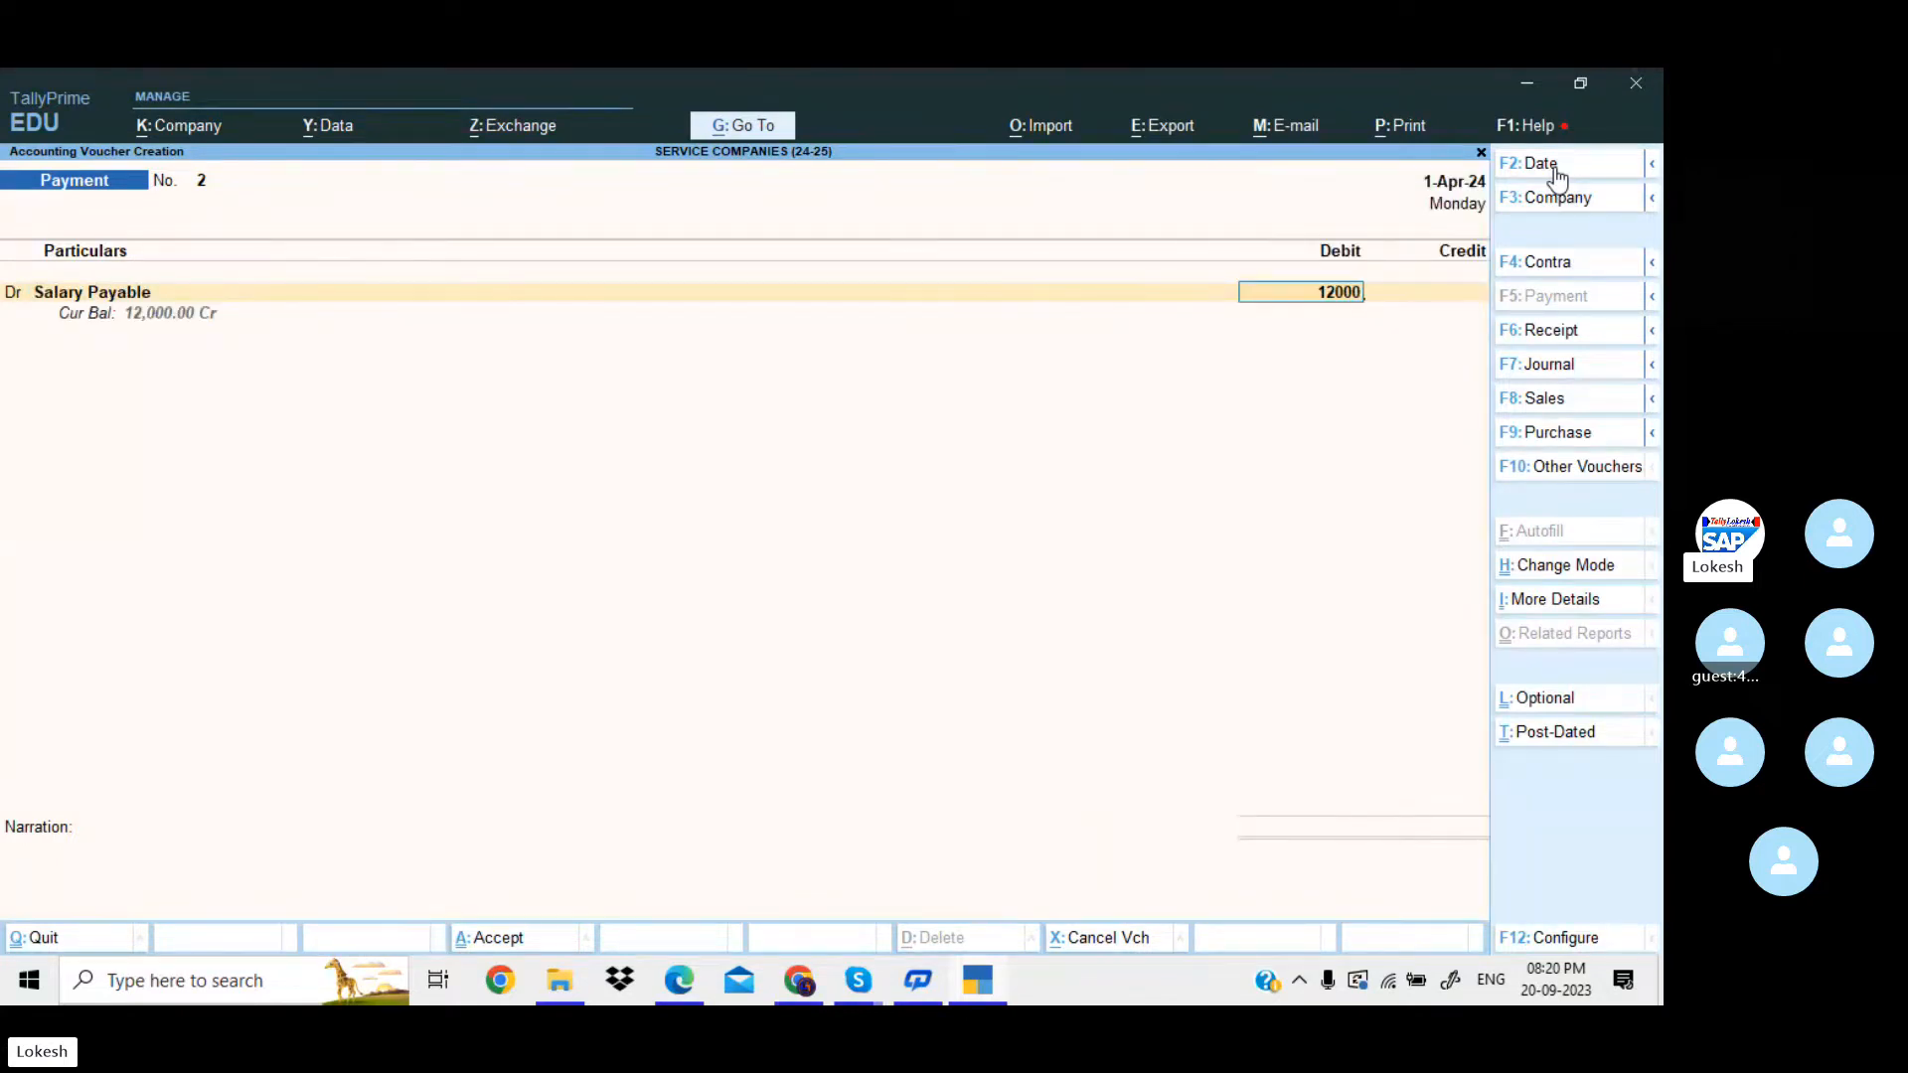
pyautogui.press('Return')
# Credit Cash with 12,000, save the salary payment with a blank narration and leave voucher entry.
pyautogui.press('Down')
pyautogui.press('Down')
pyautogui.press('Down')
pyautogui.press('Down')
pyautogui.press('Down')
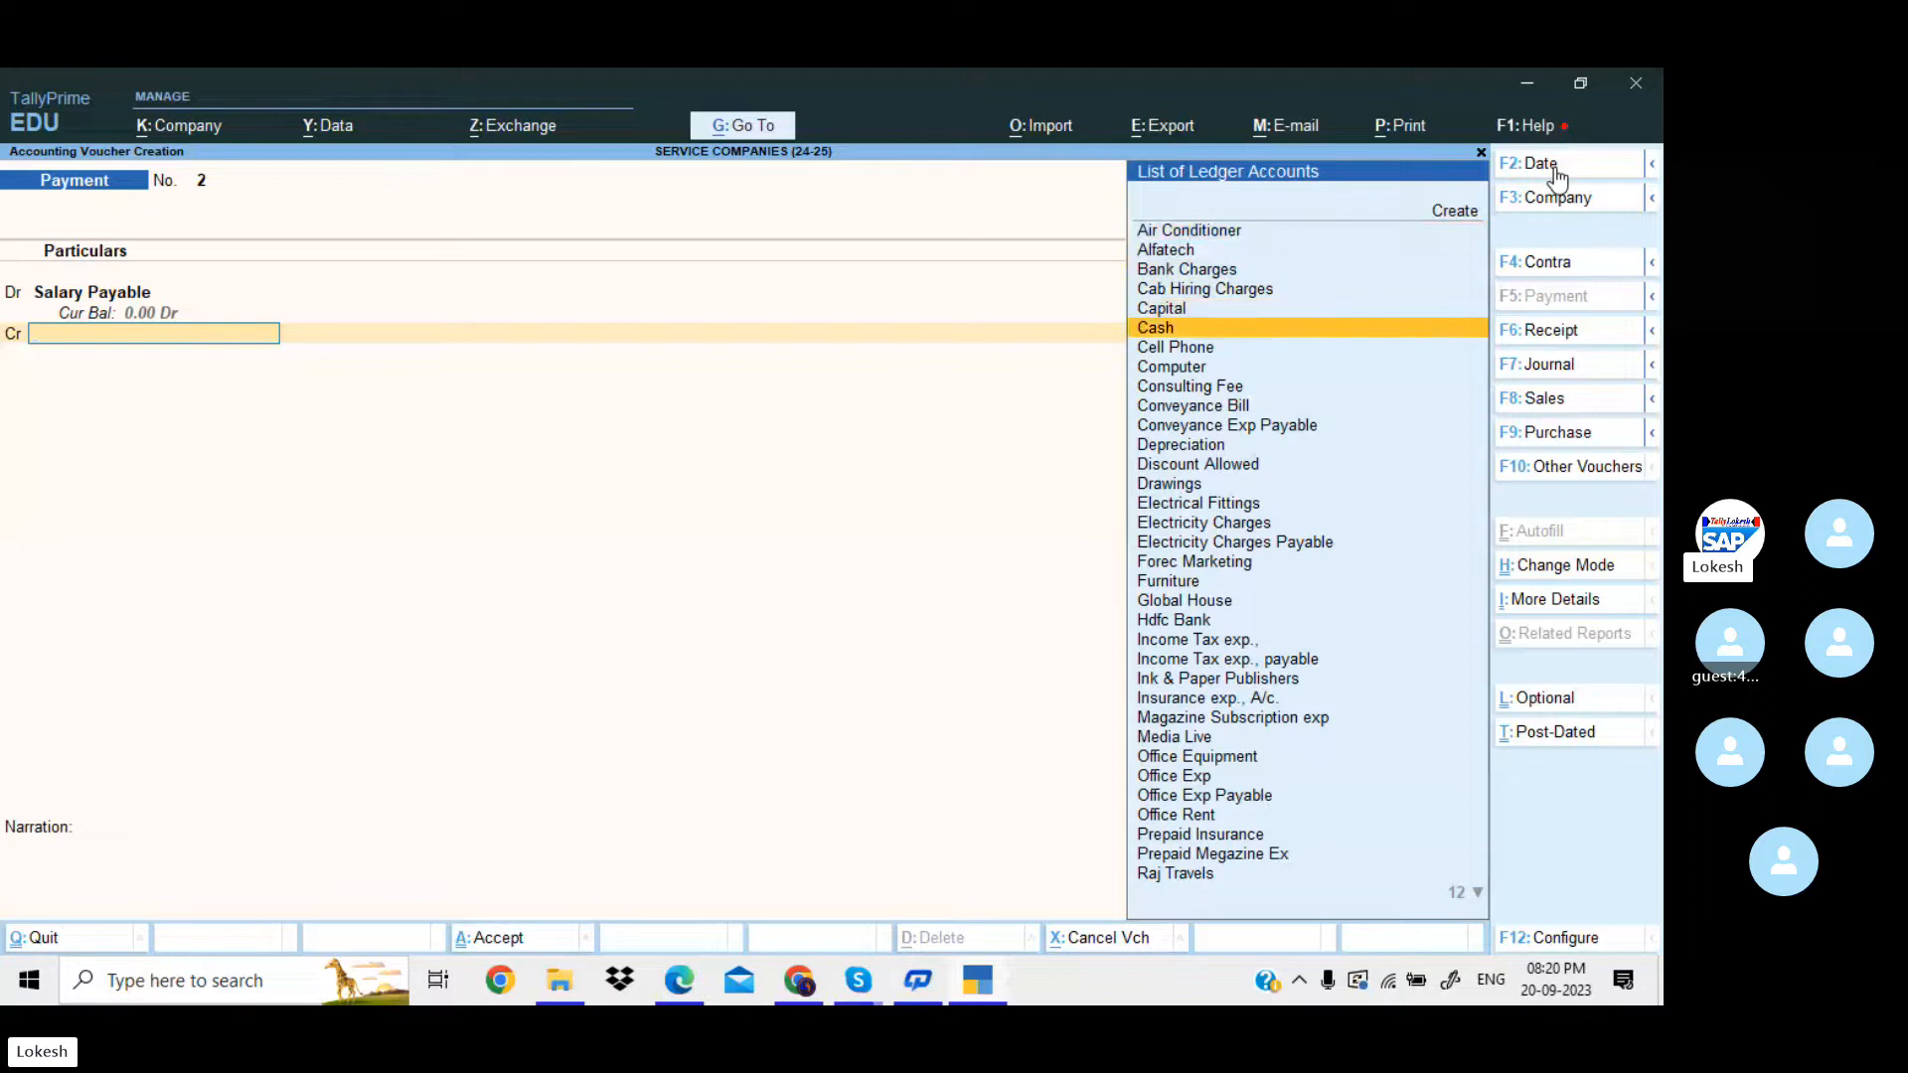
pyautogui.press('Return')
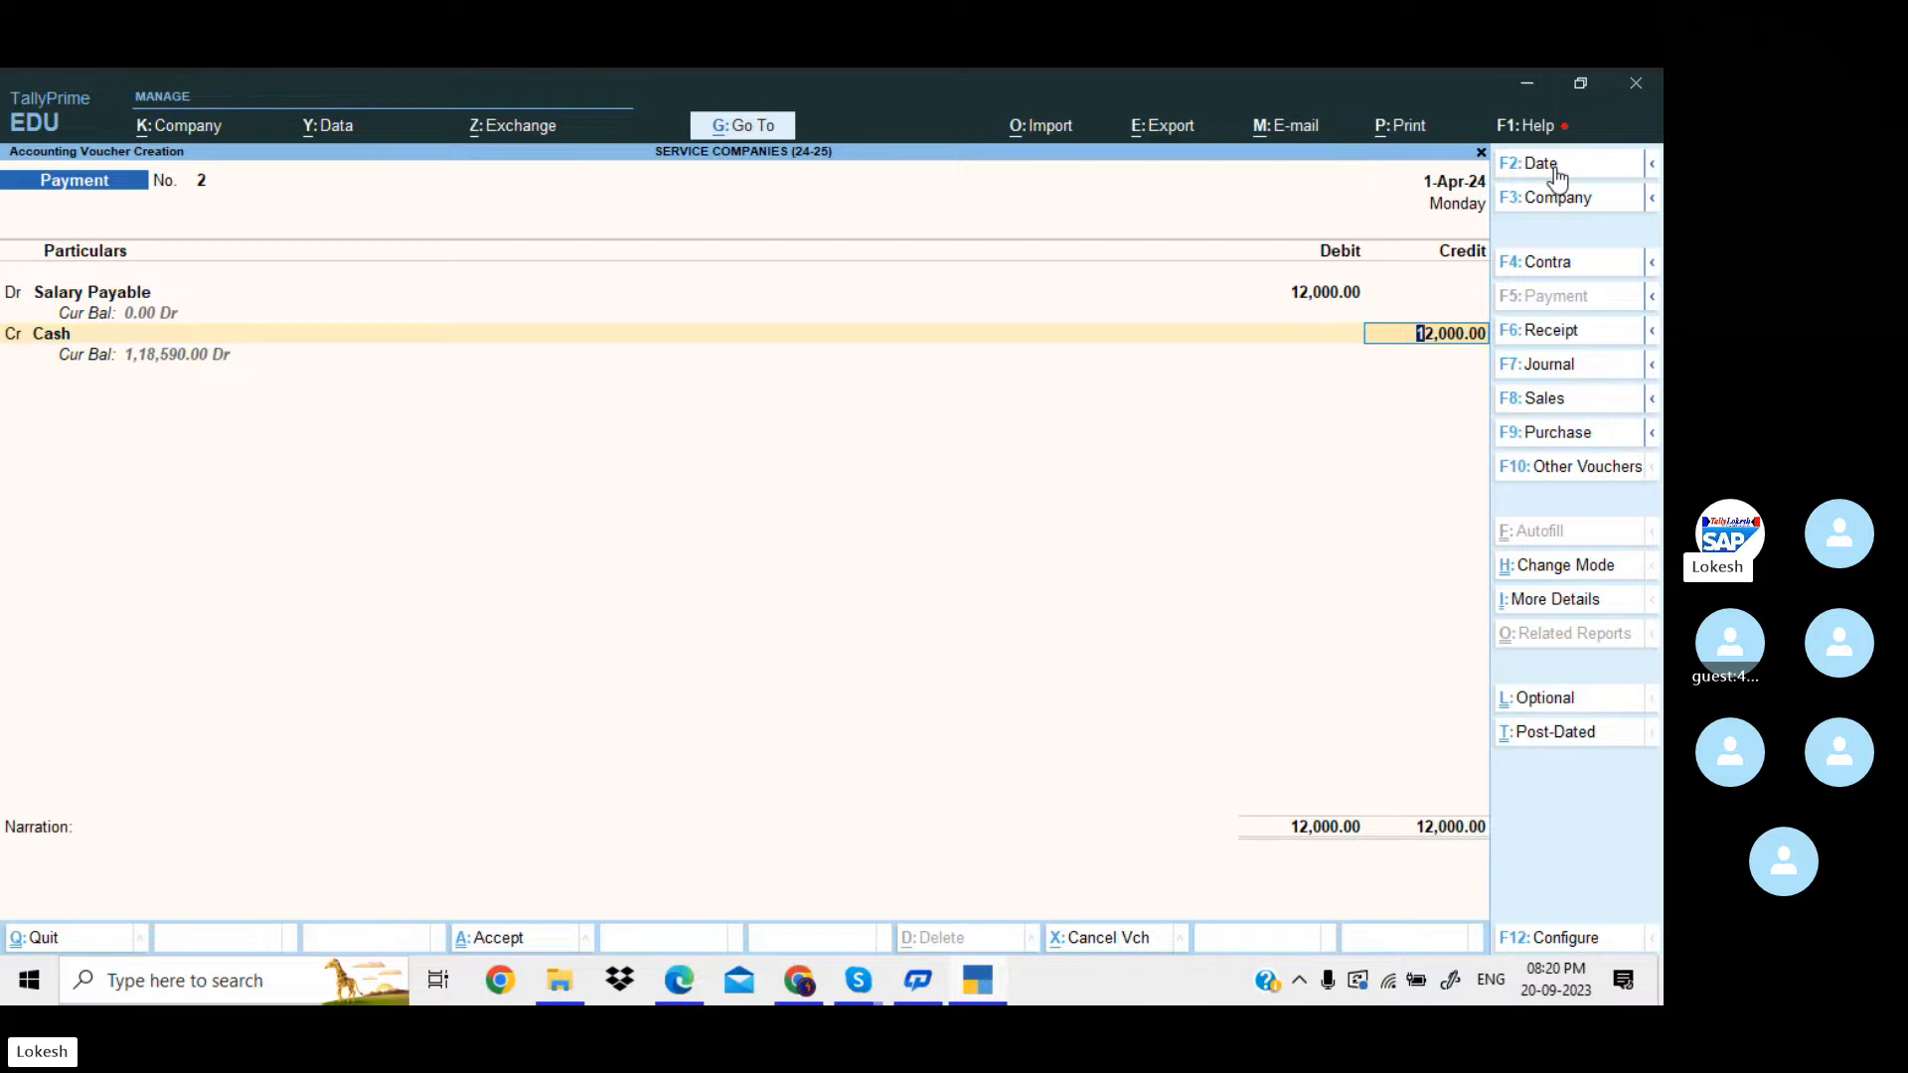
pyautogui.press('Return')
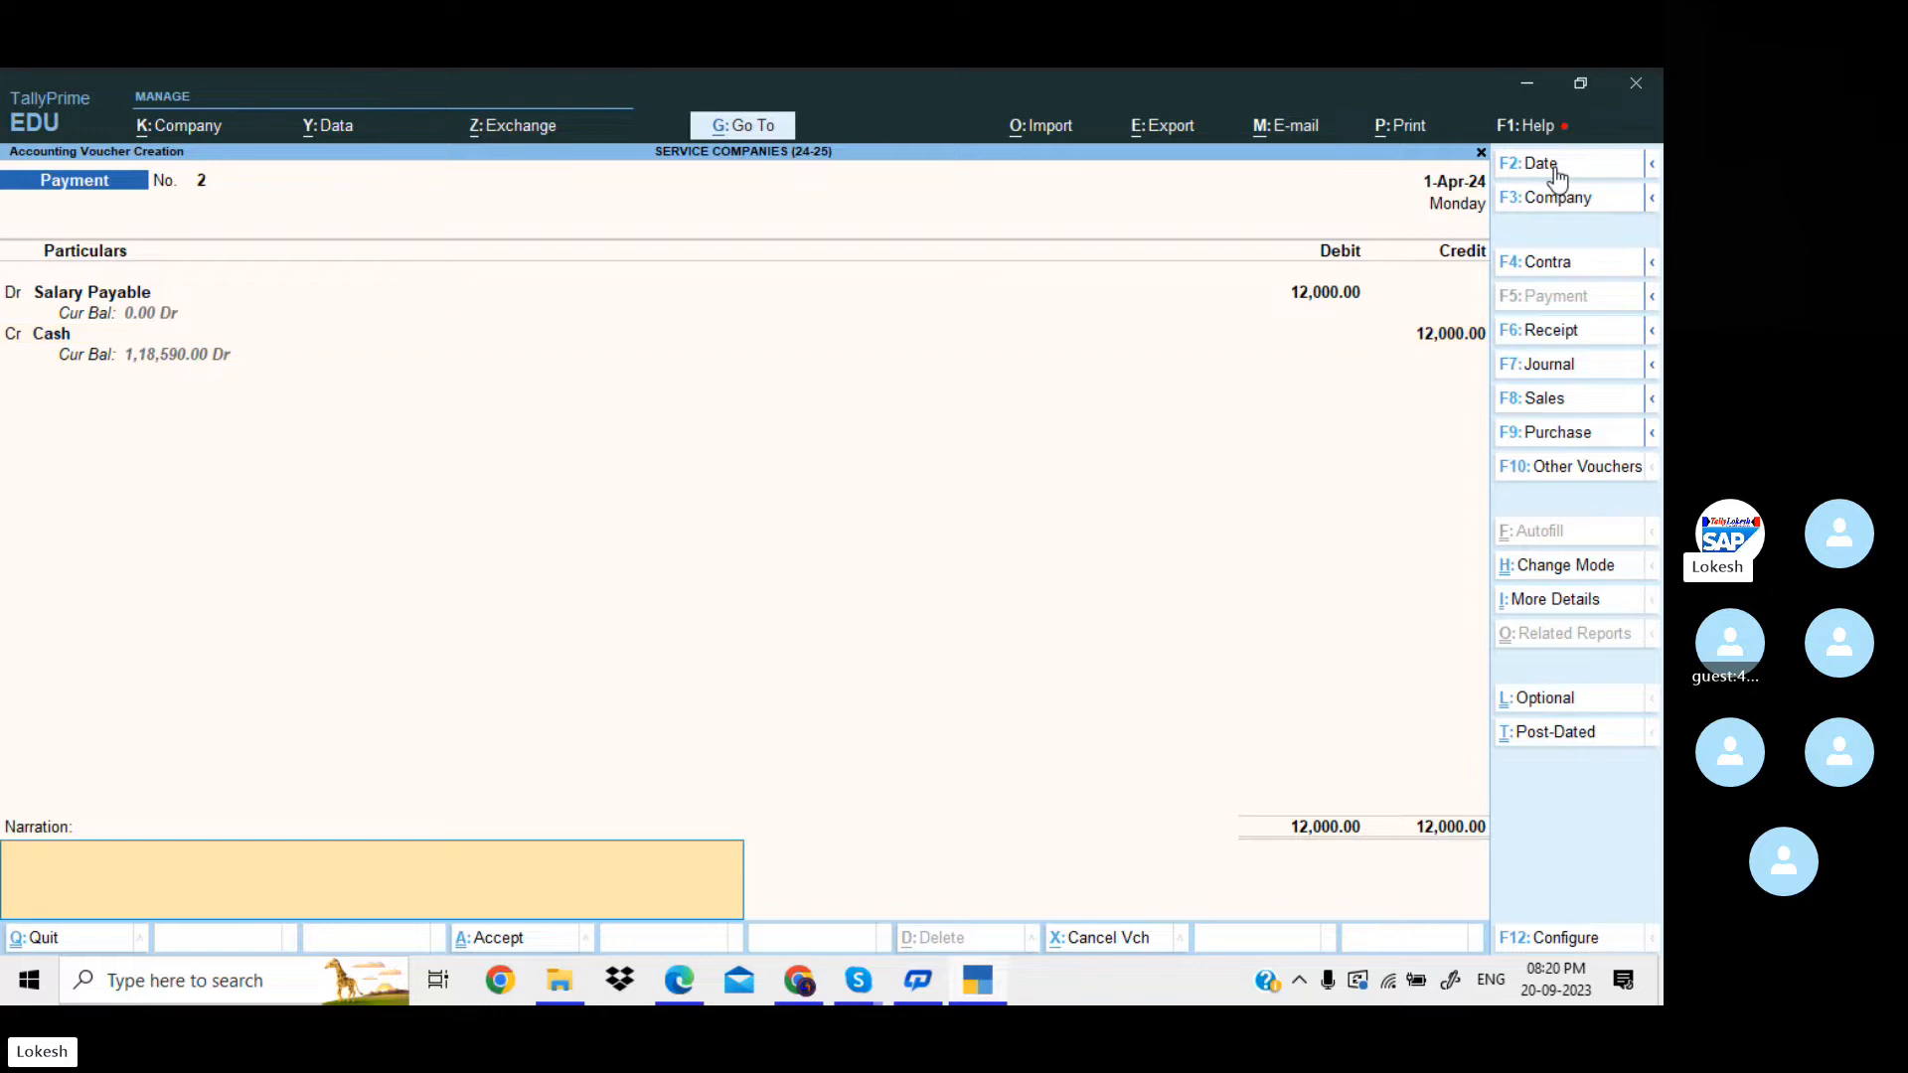
pyautogui.press('Return')
pyautogui.press('Return')
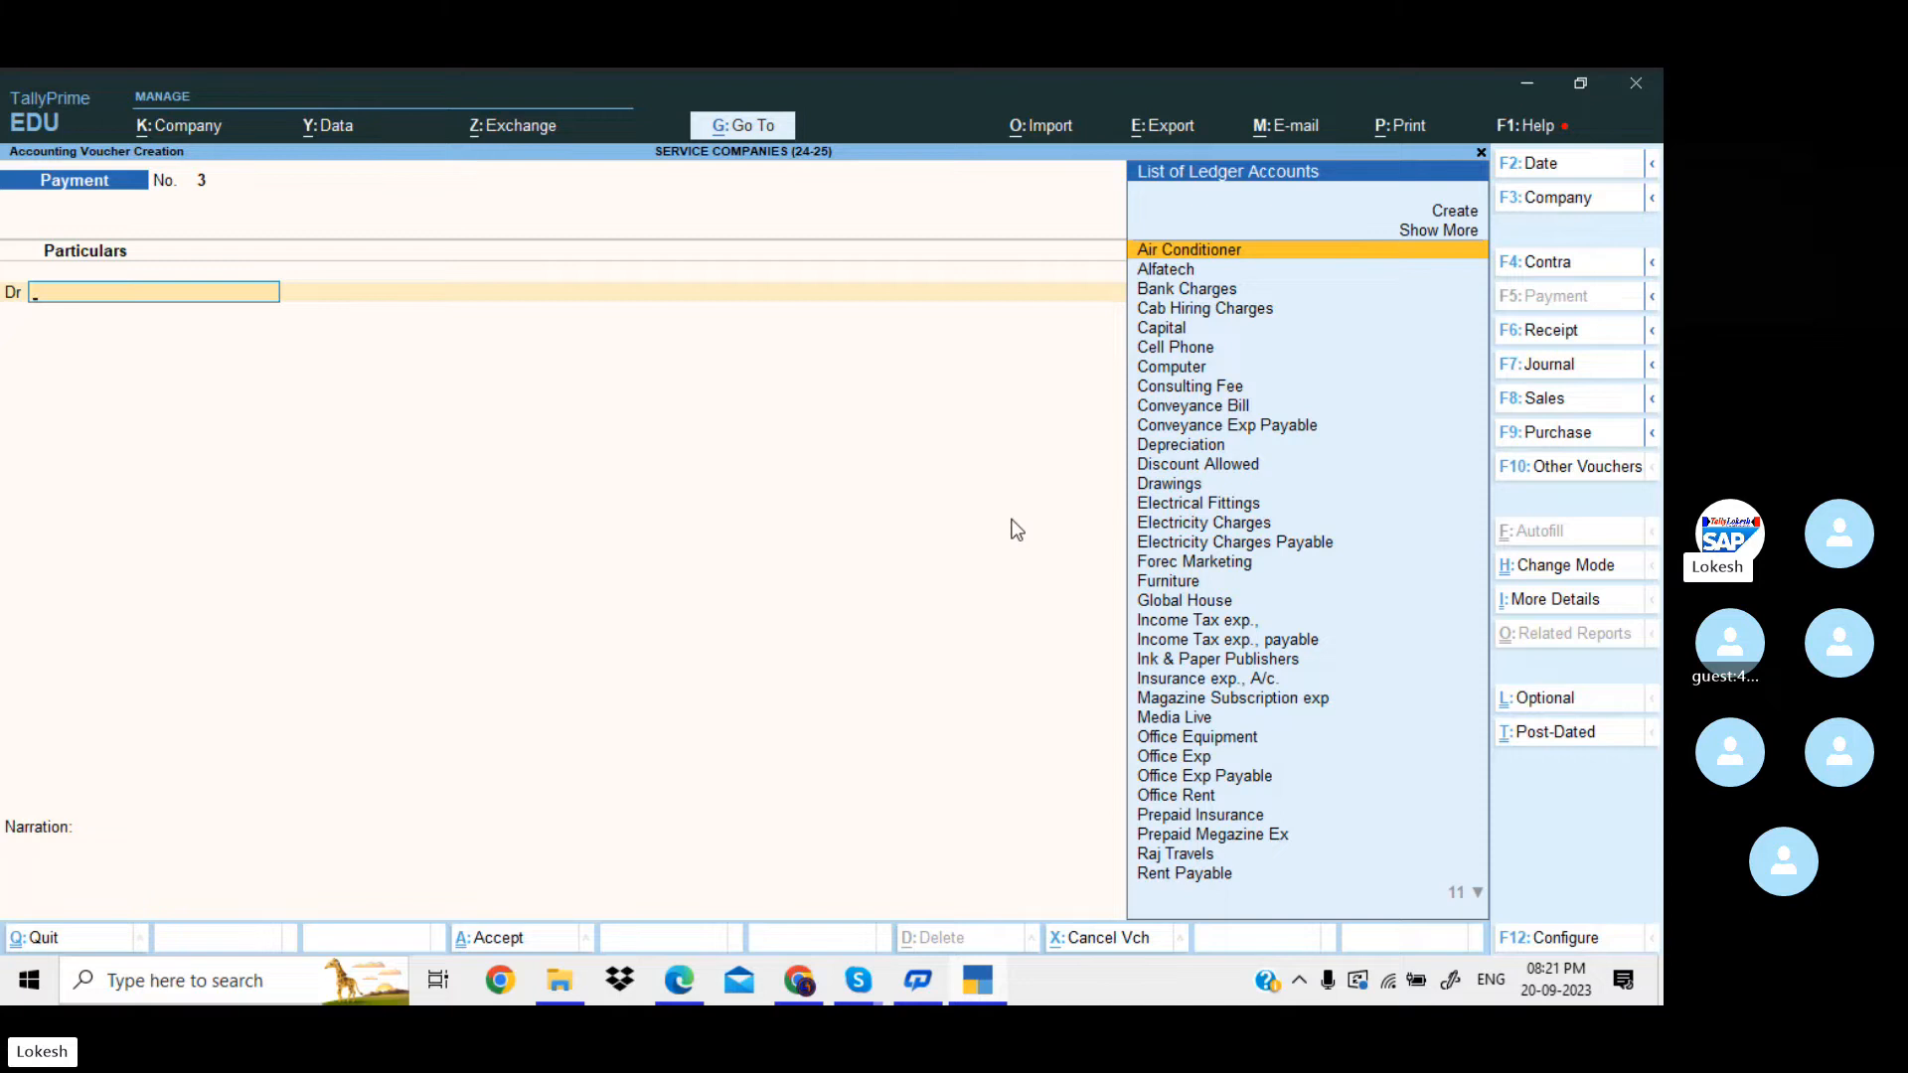
pyautogui.press('Escape')
pyautogui.press('y')
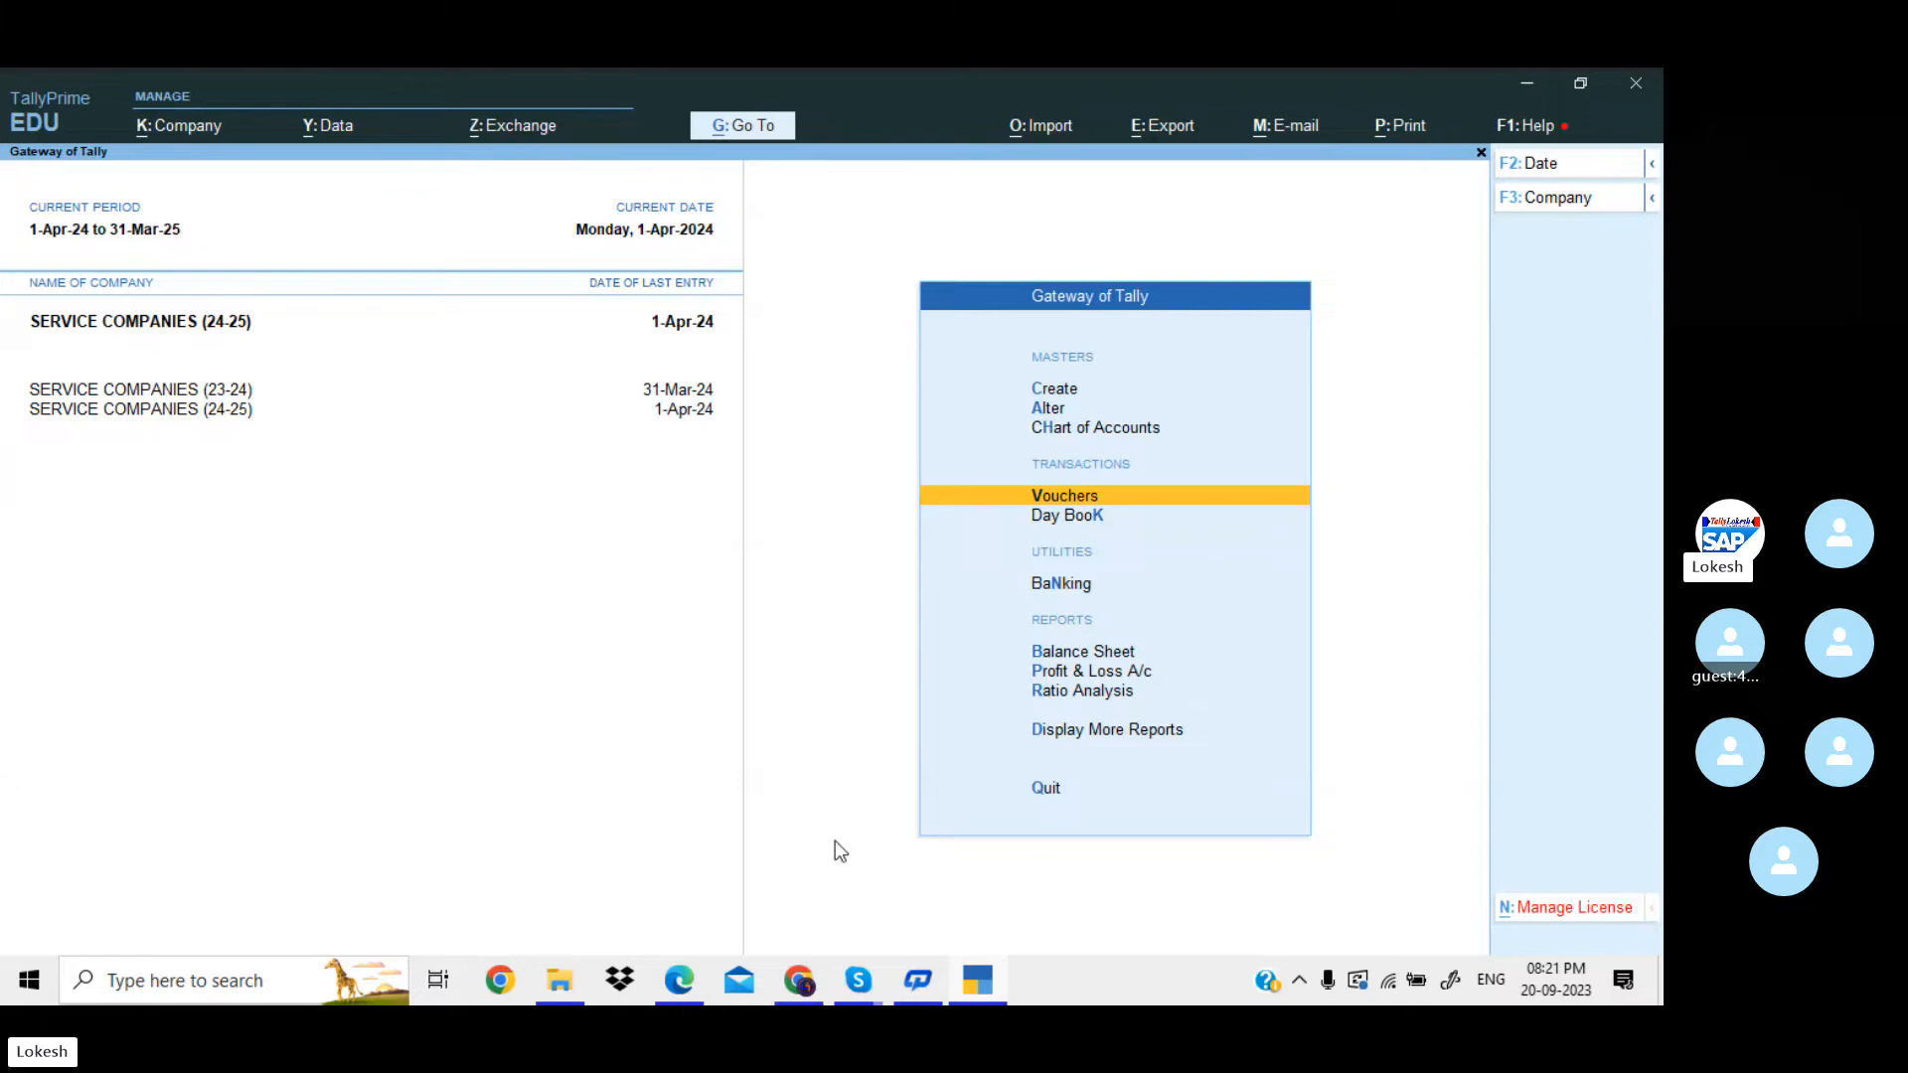
# Switch to the Skype group call window.
pyautogui.click(858, 981)
pyautogui.click(757, 835)
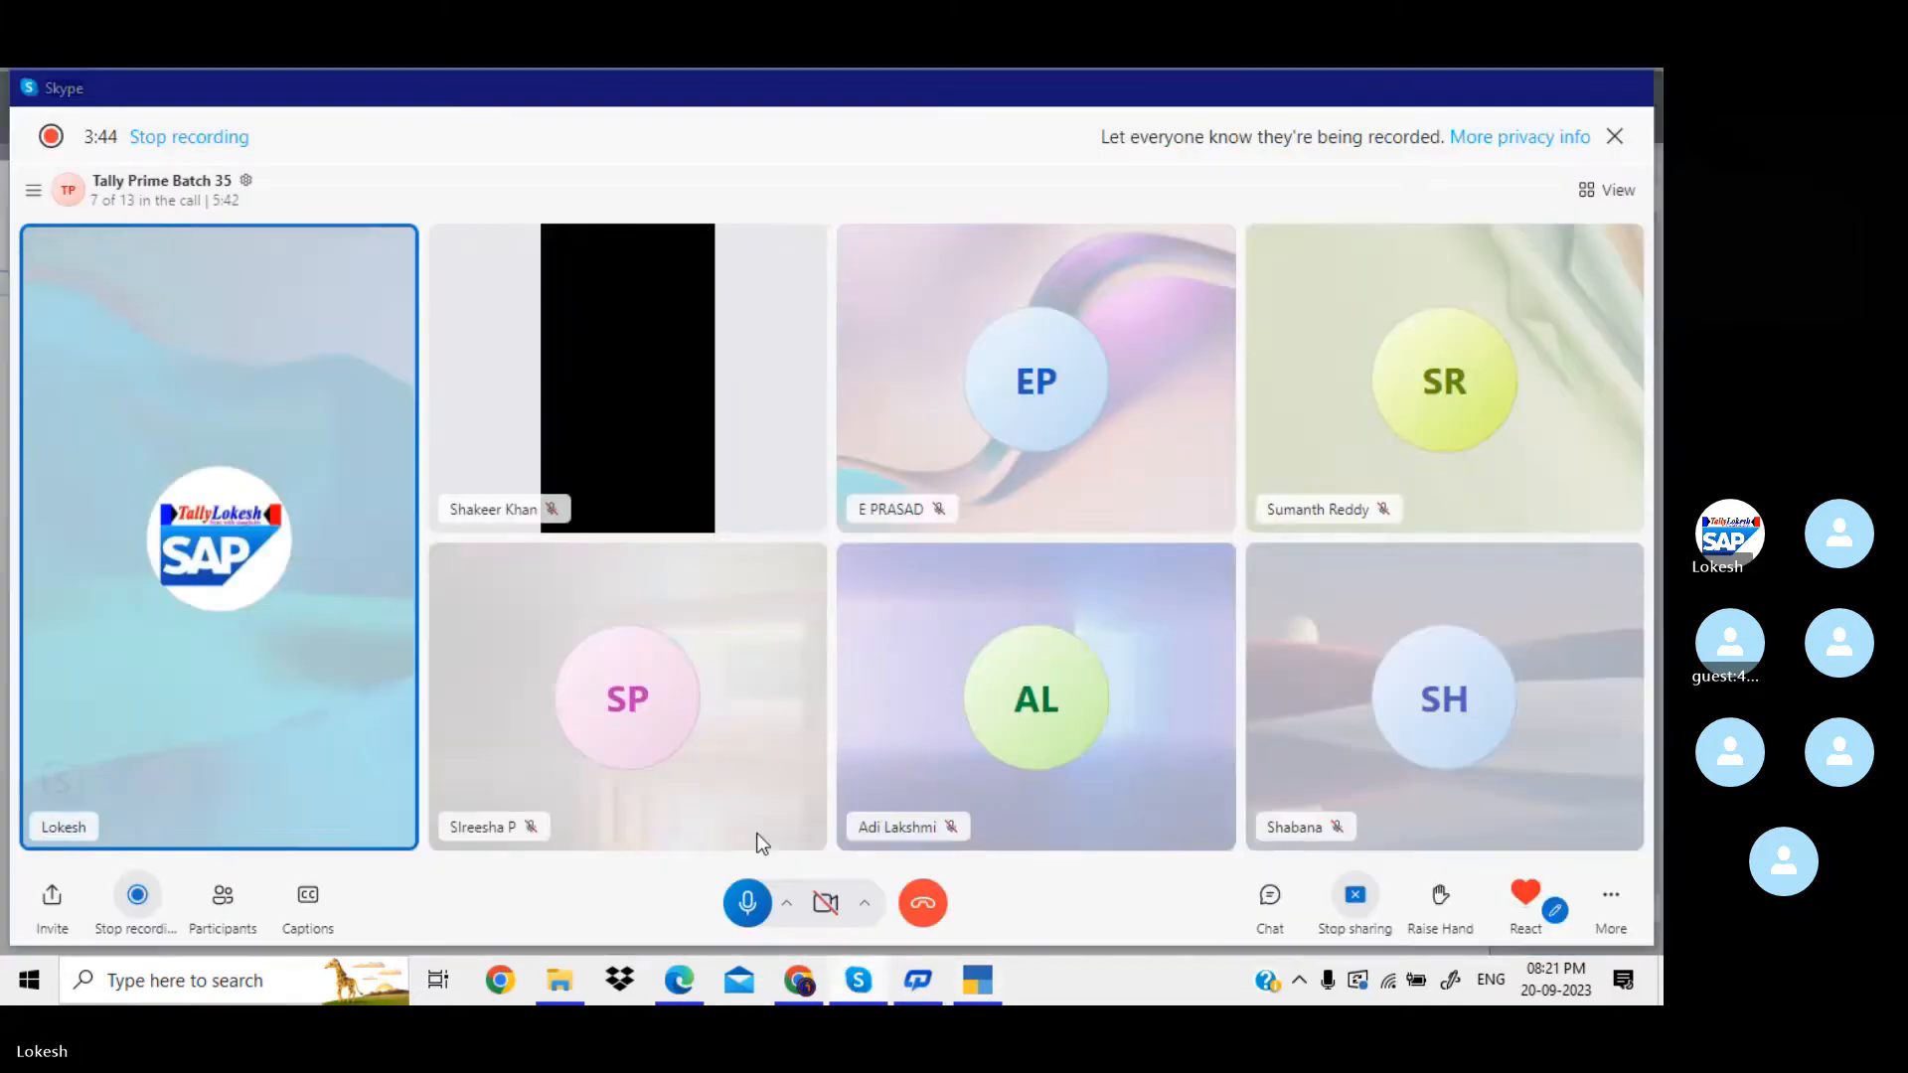